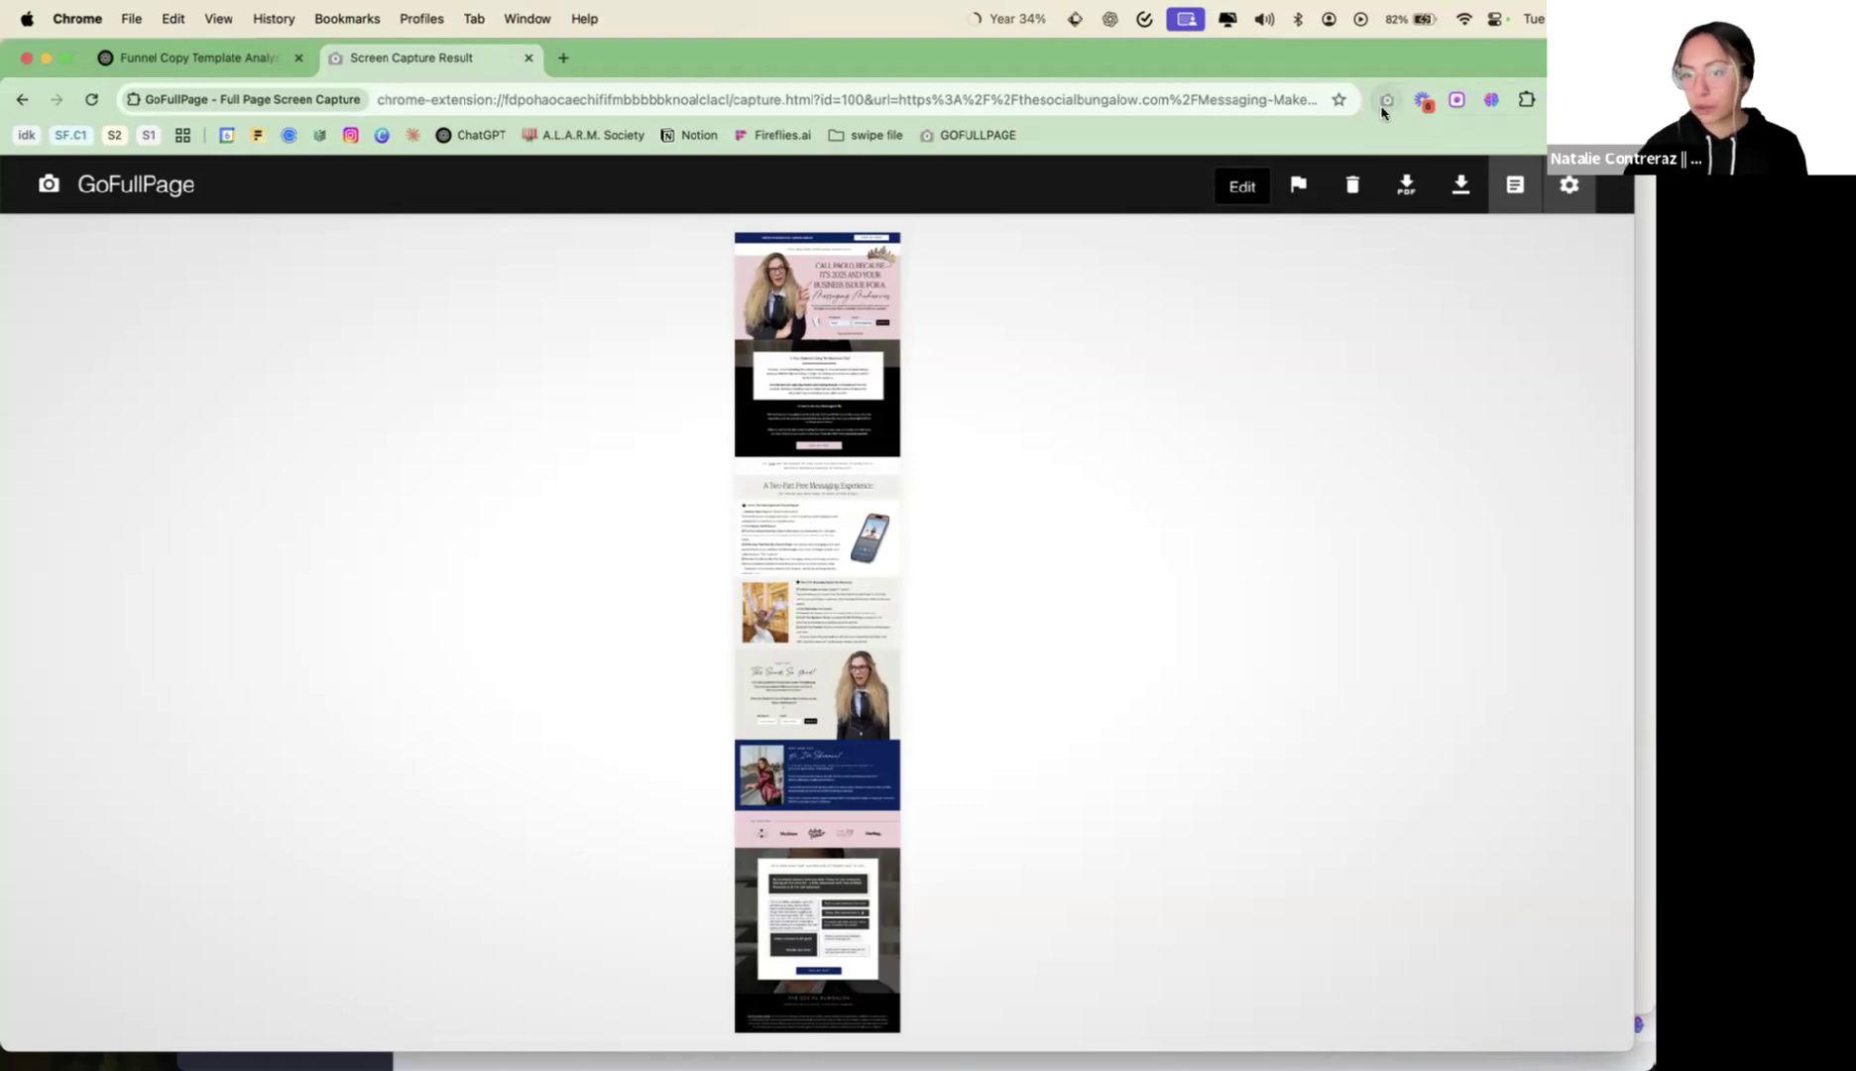
Open the list of saved full-page captures and browse through to its oldest entries
left_click(1515, 186)
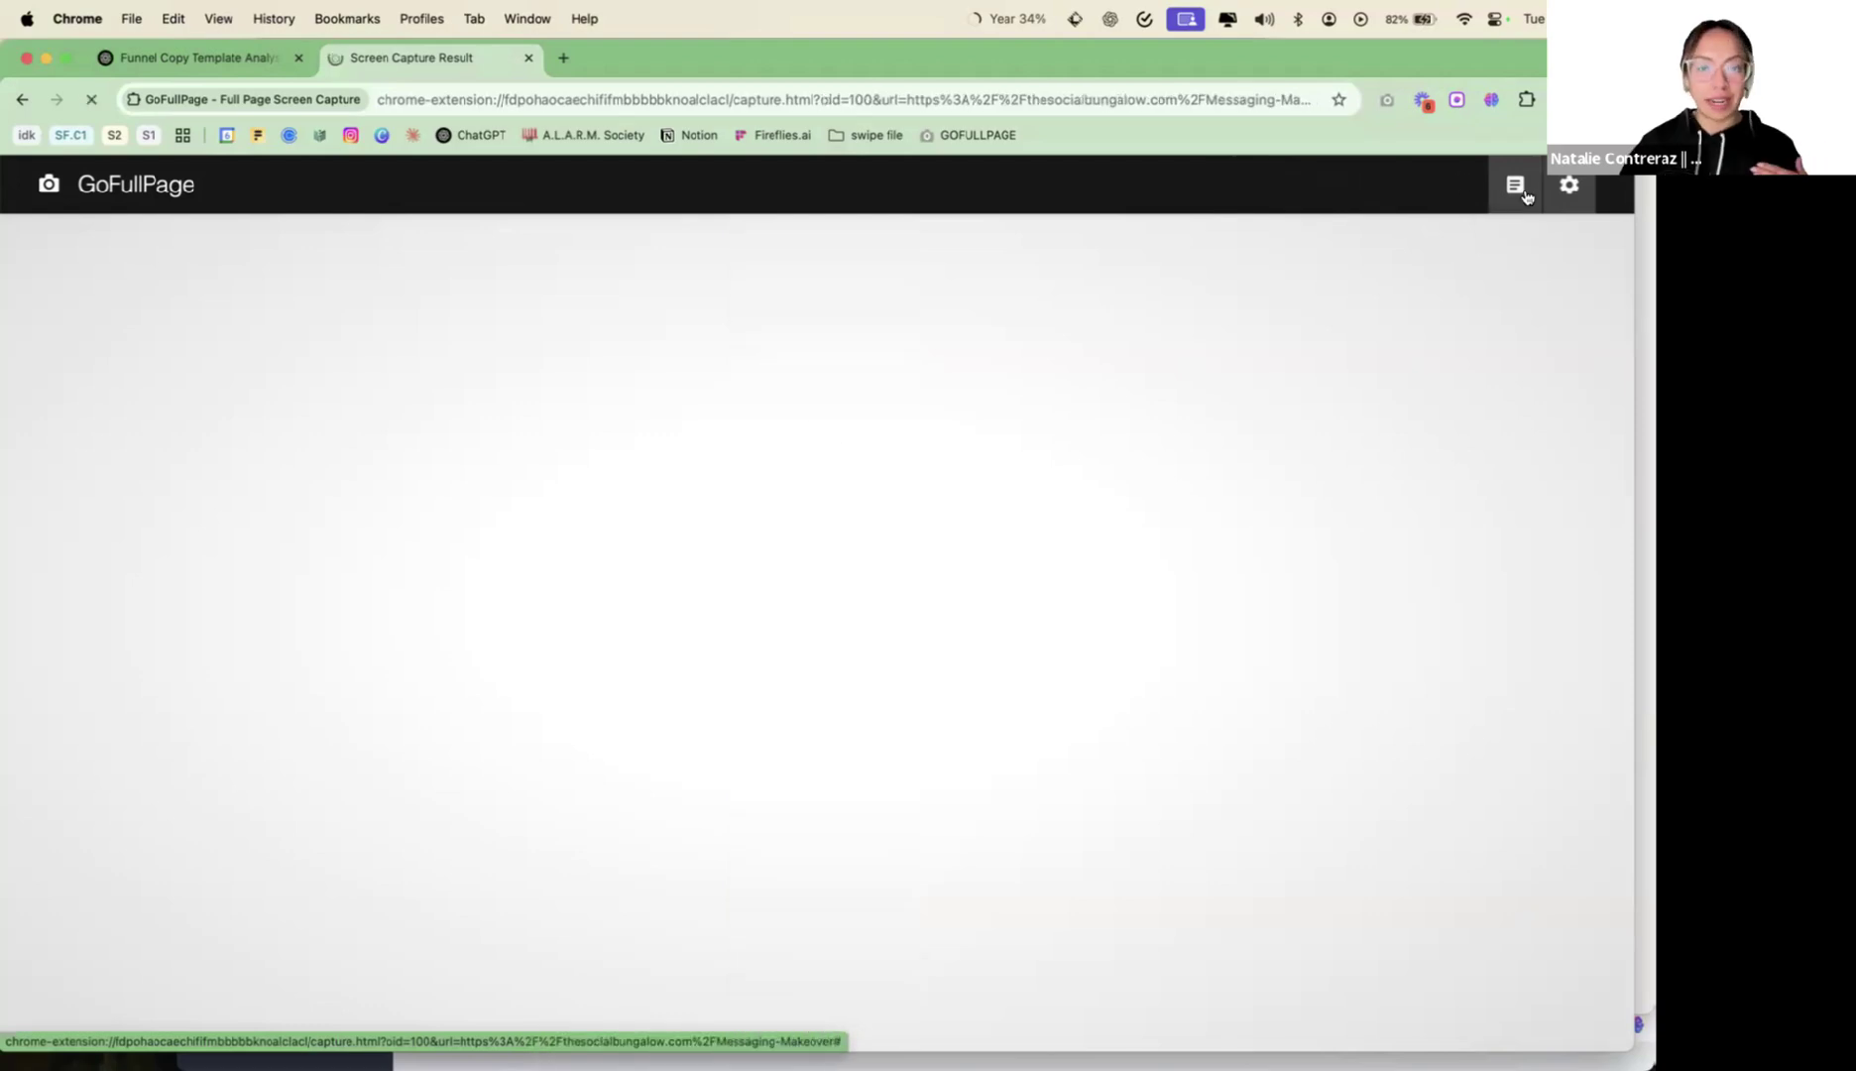
scroll(871, 420, "down", 5)
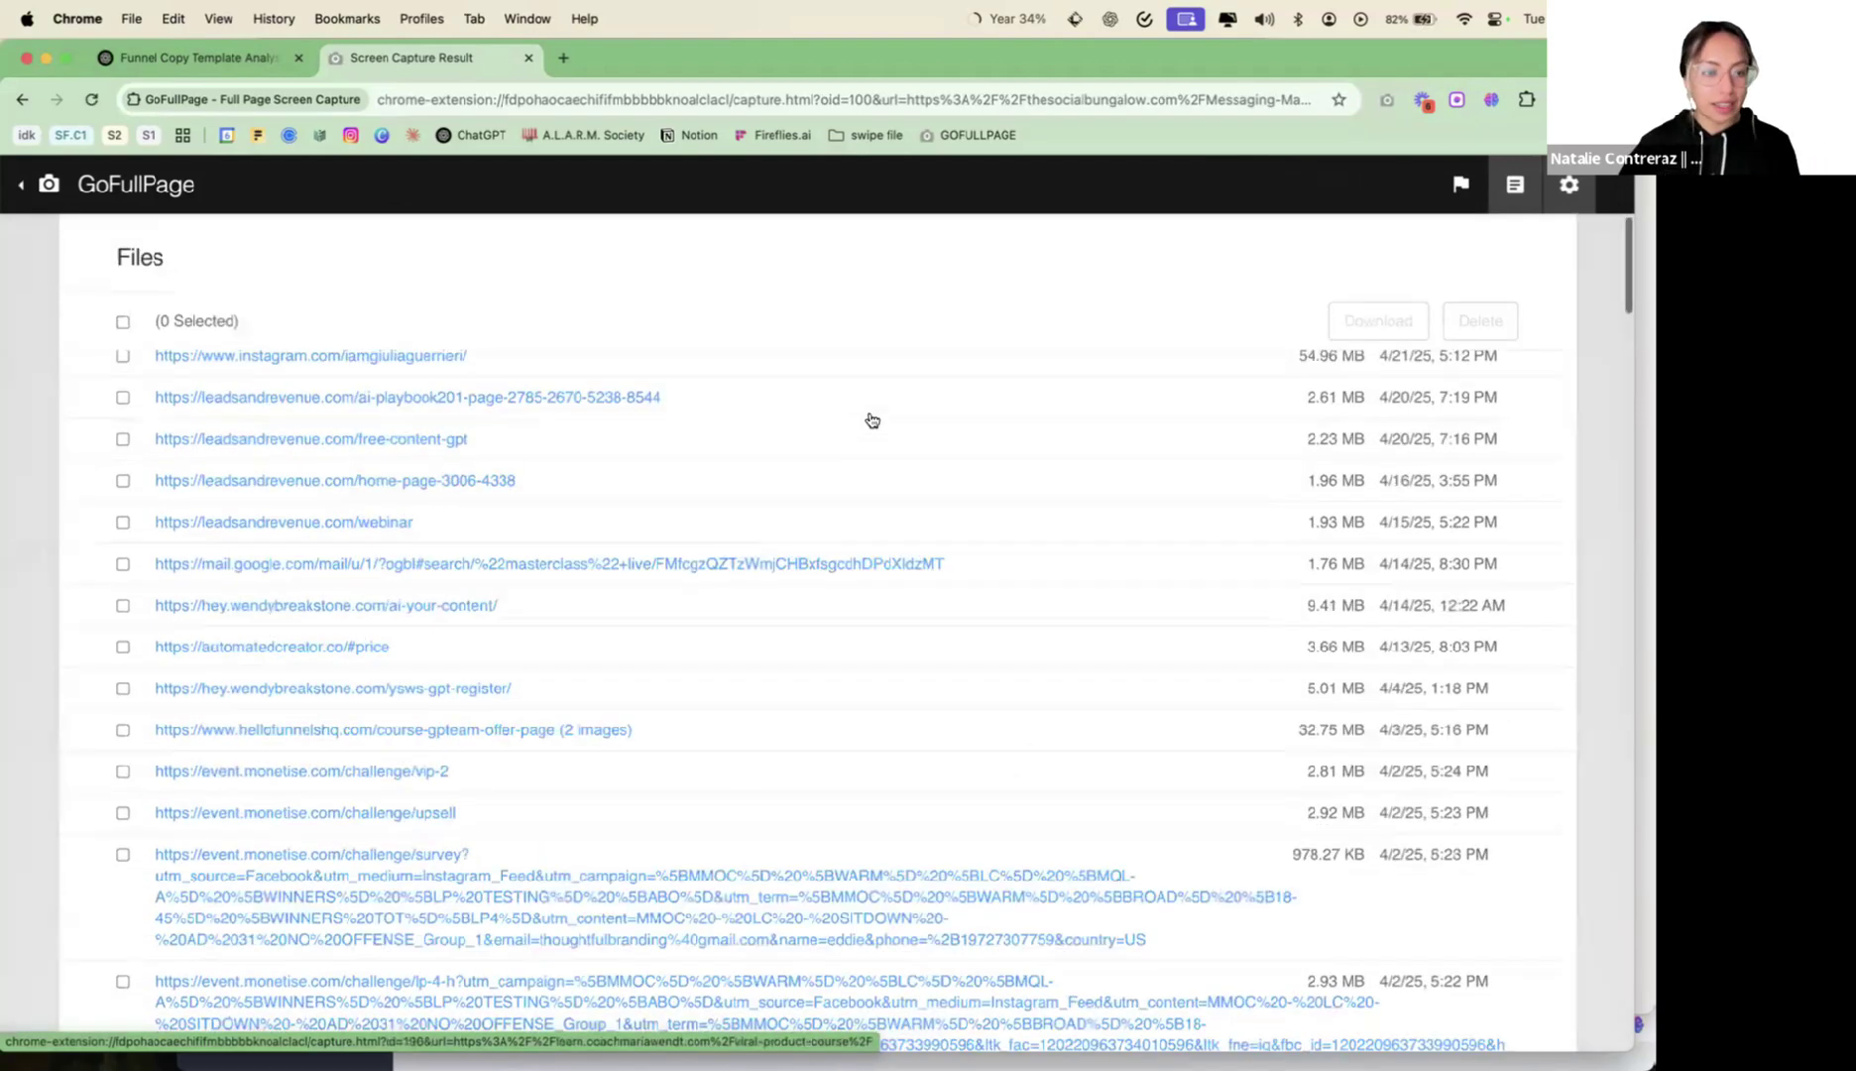
scroll(872, 419, "down", 15)
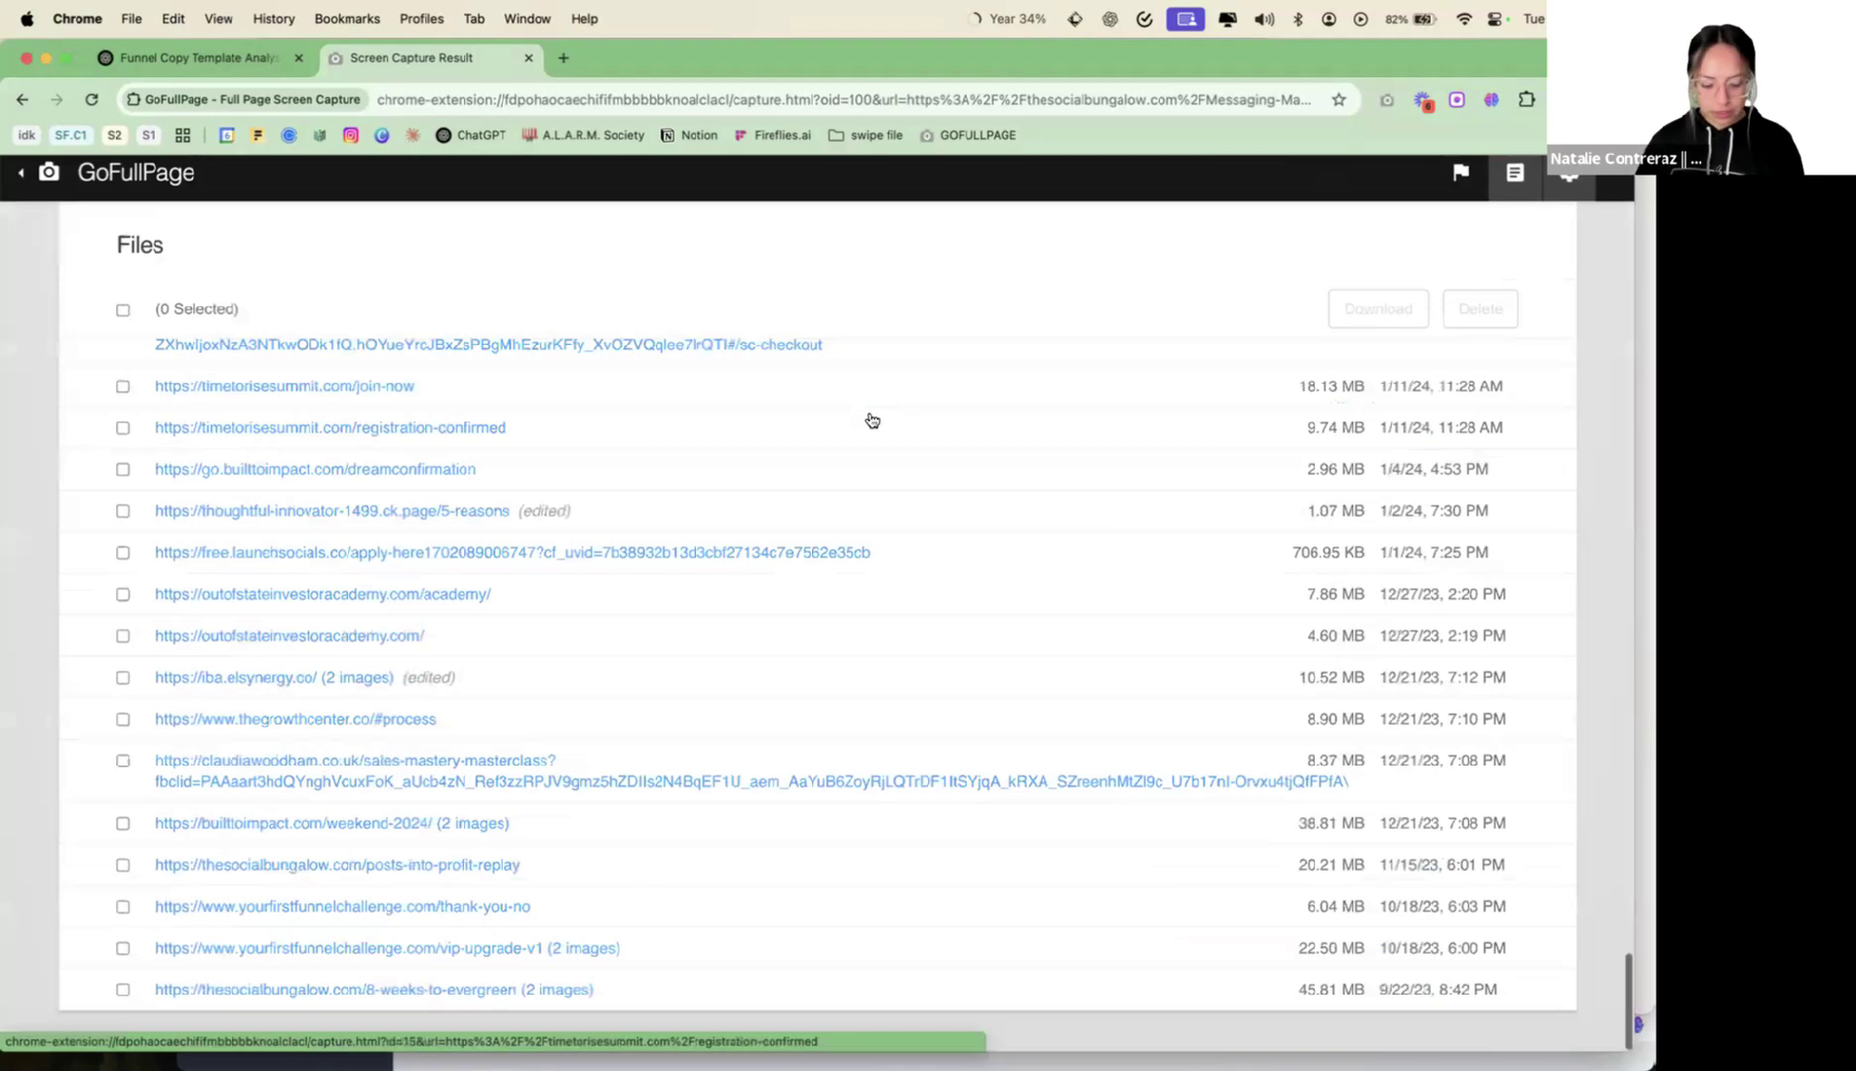
Search the saved captures for "challenge", go through the matches and open the event.monetise.com/challenge/upsell capture
key("super+f")
type("c")
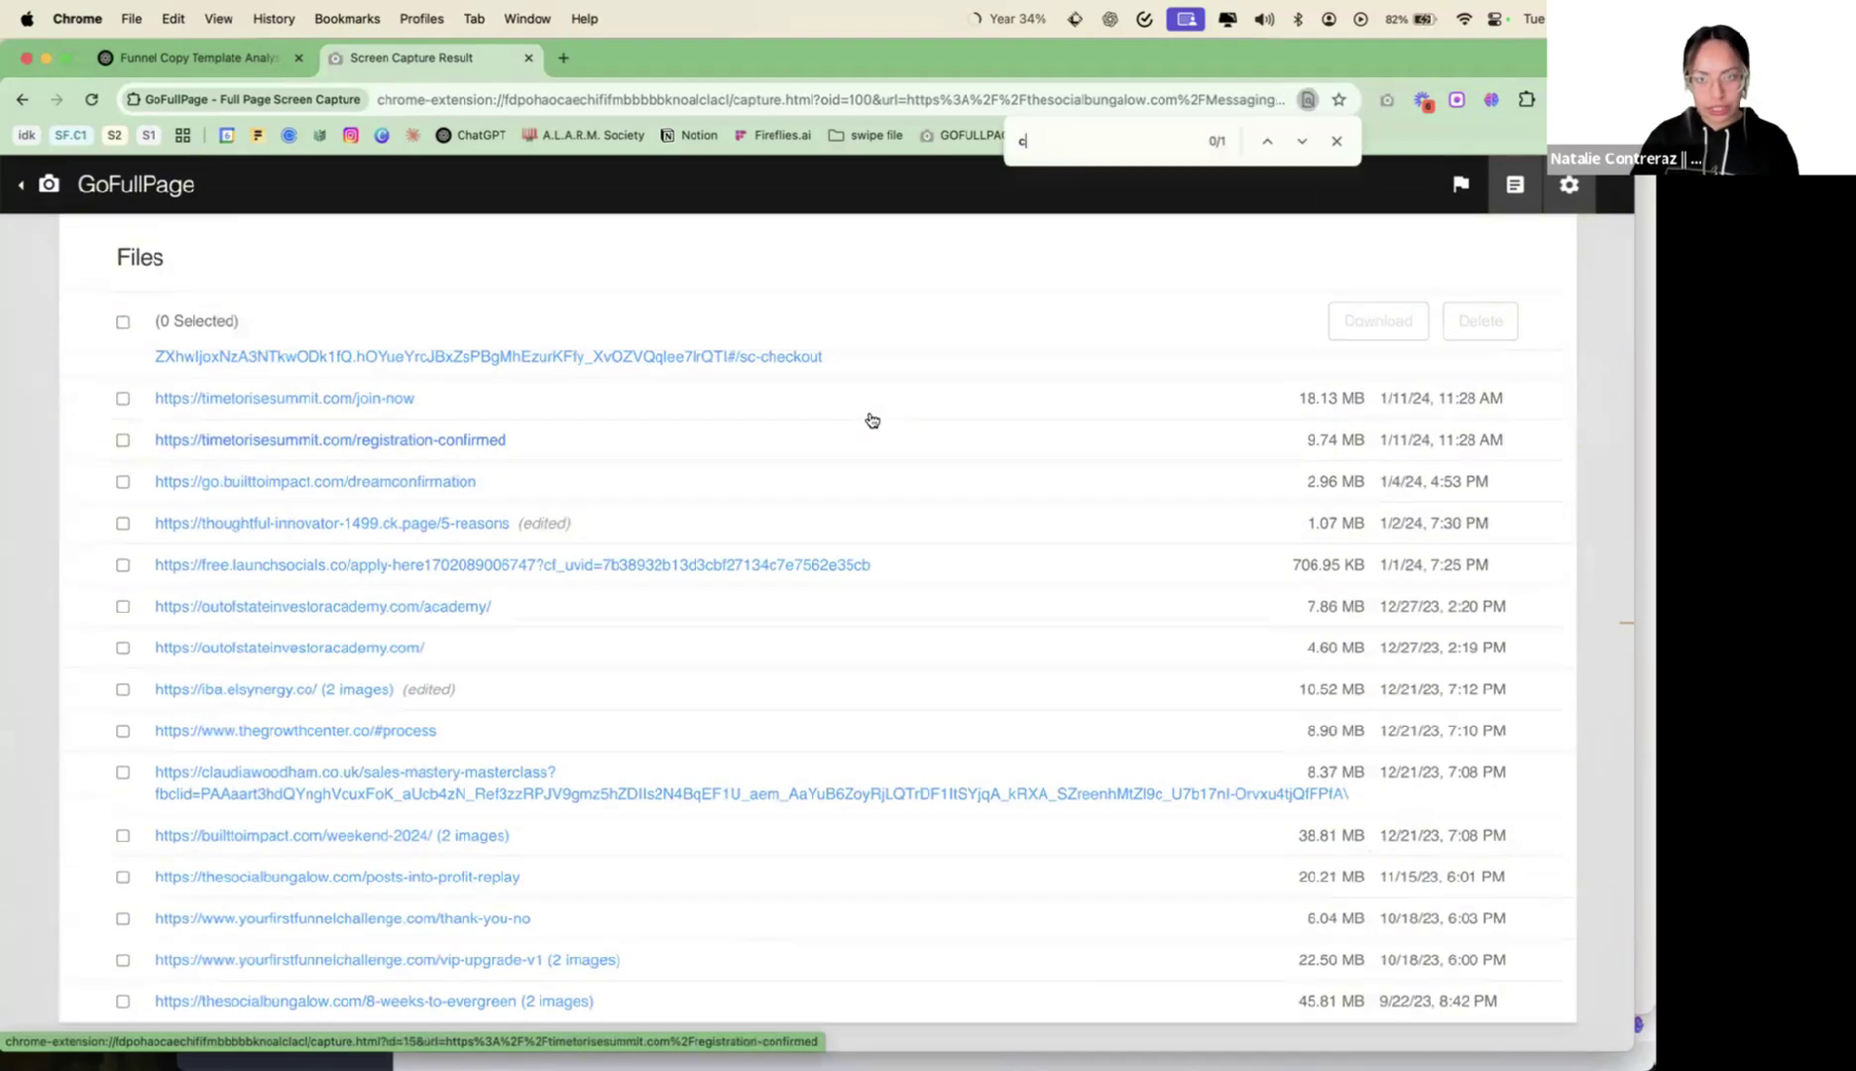
type("hallenge")
key("Return")
key("Return")
key("Return")
key("Return")
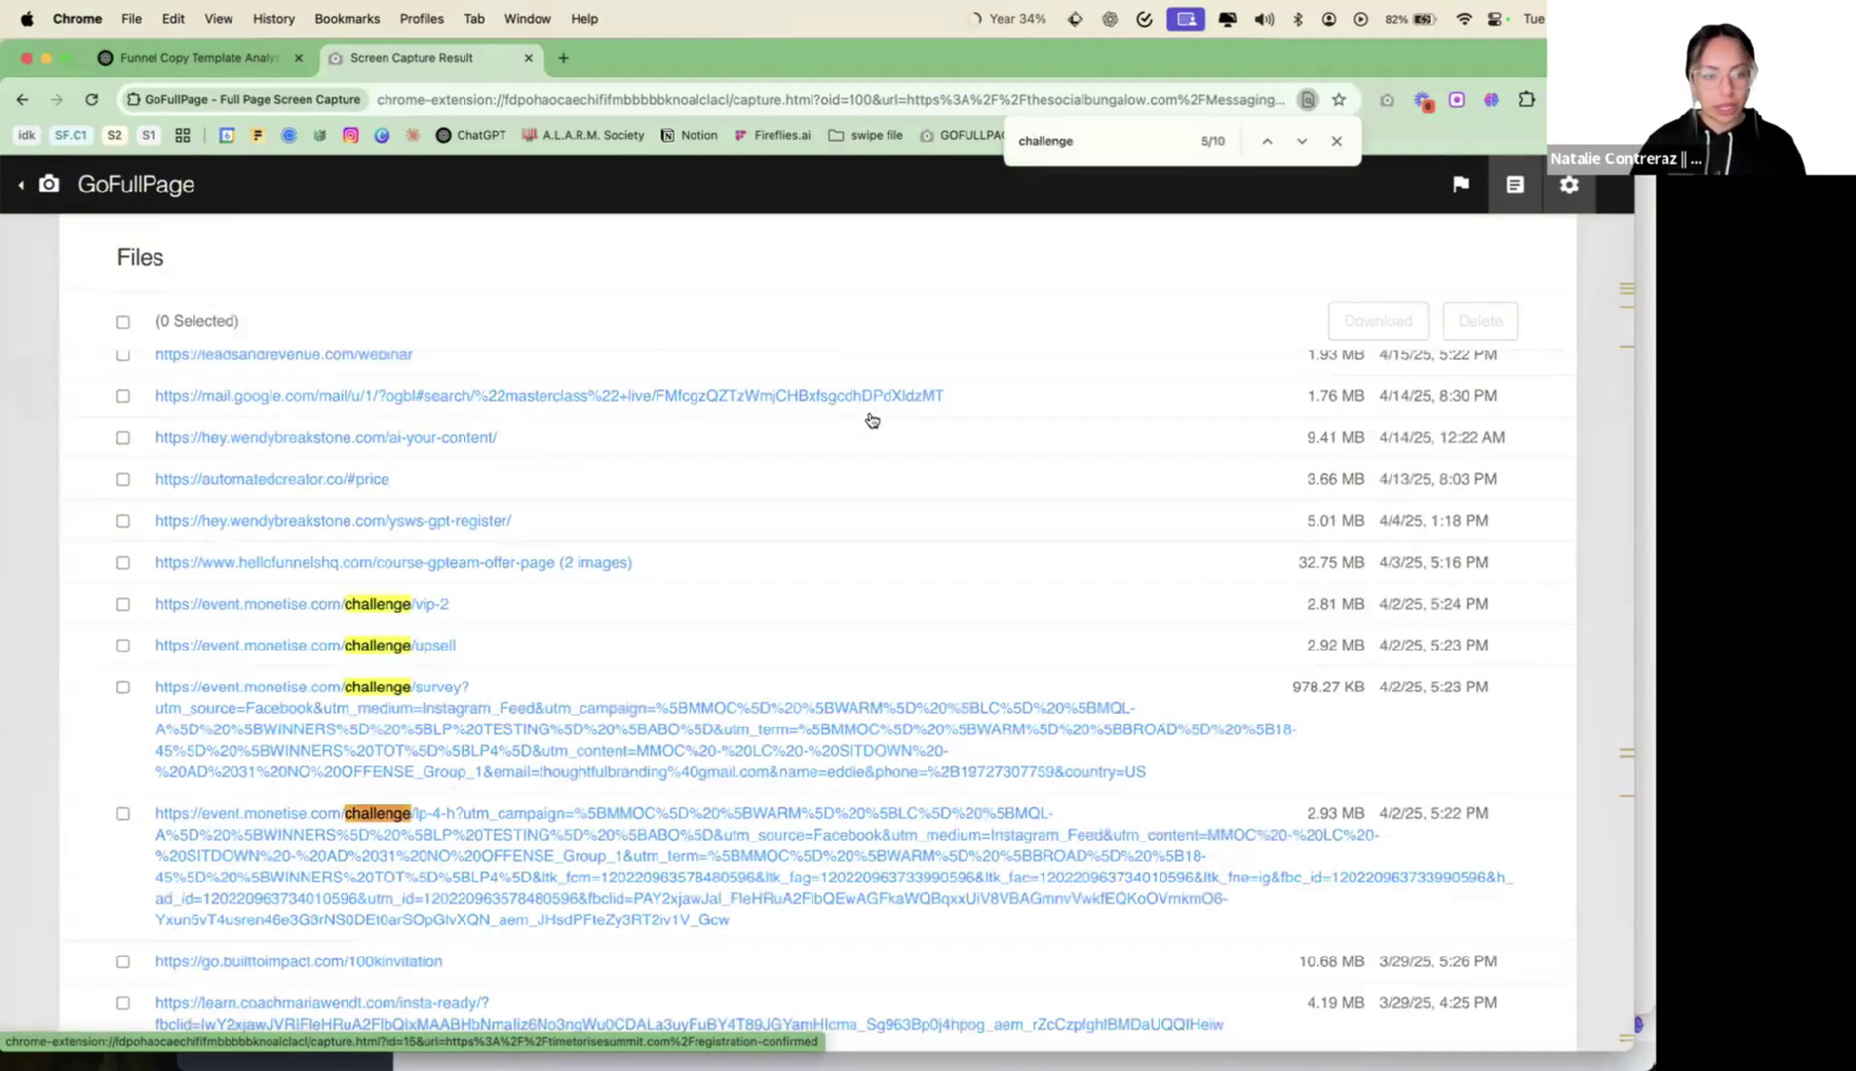
key("Return")
key("shift+Return")
key("shift+Return")
key("shift+Return")
key("shift+Return")
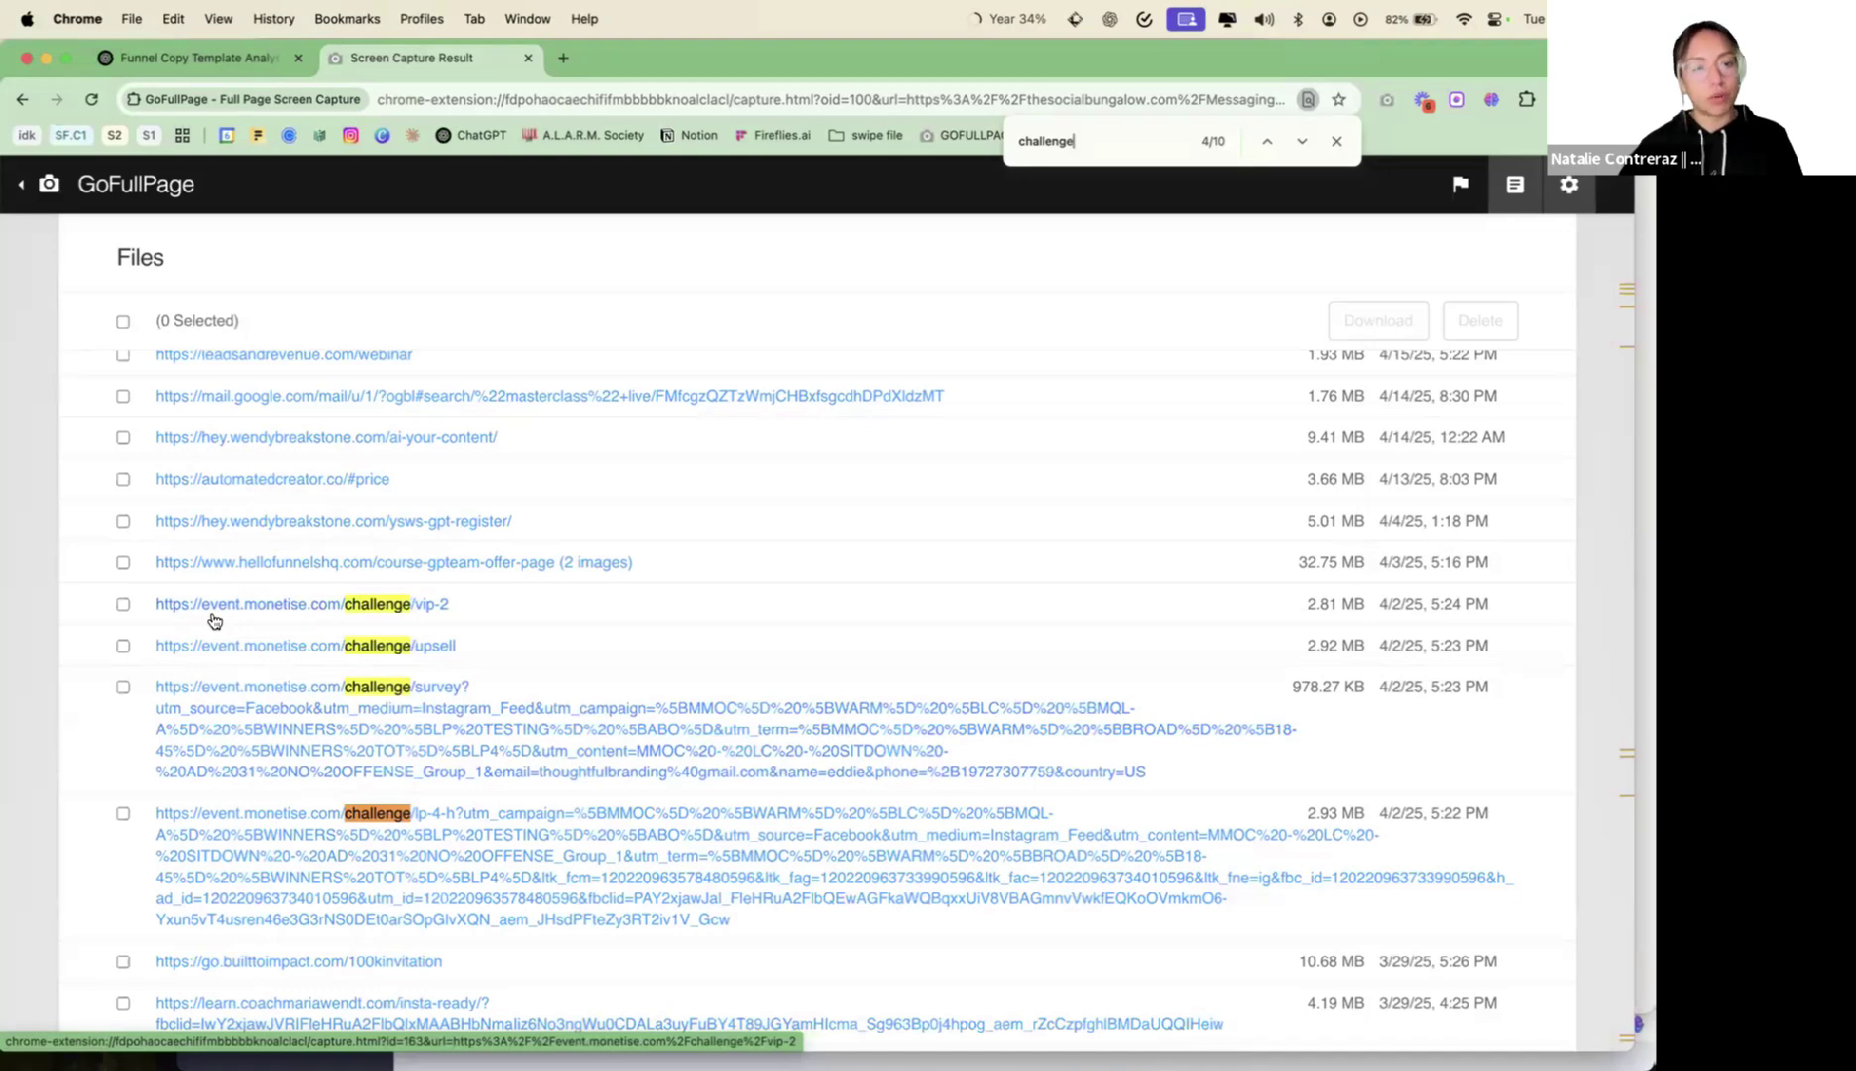
left_click(289, 646)
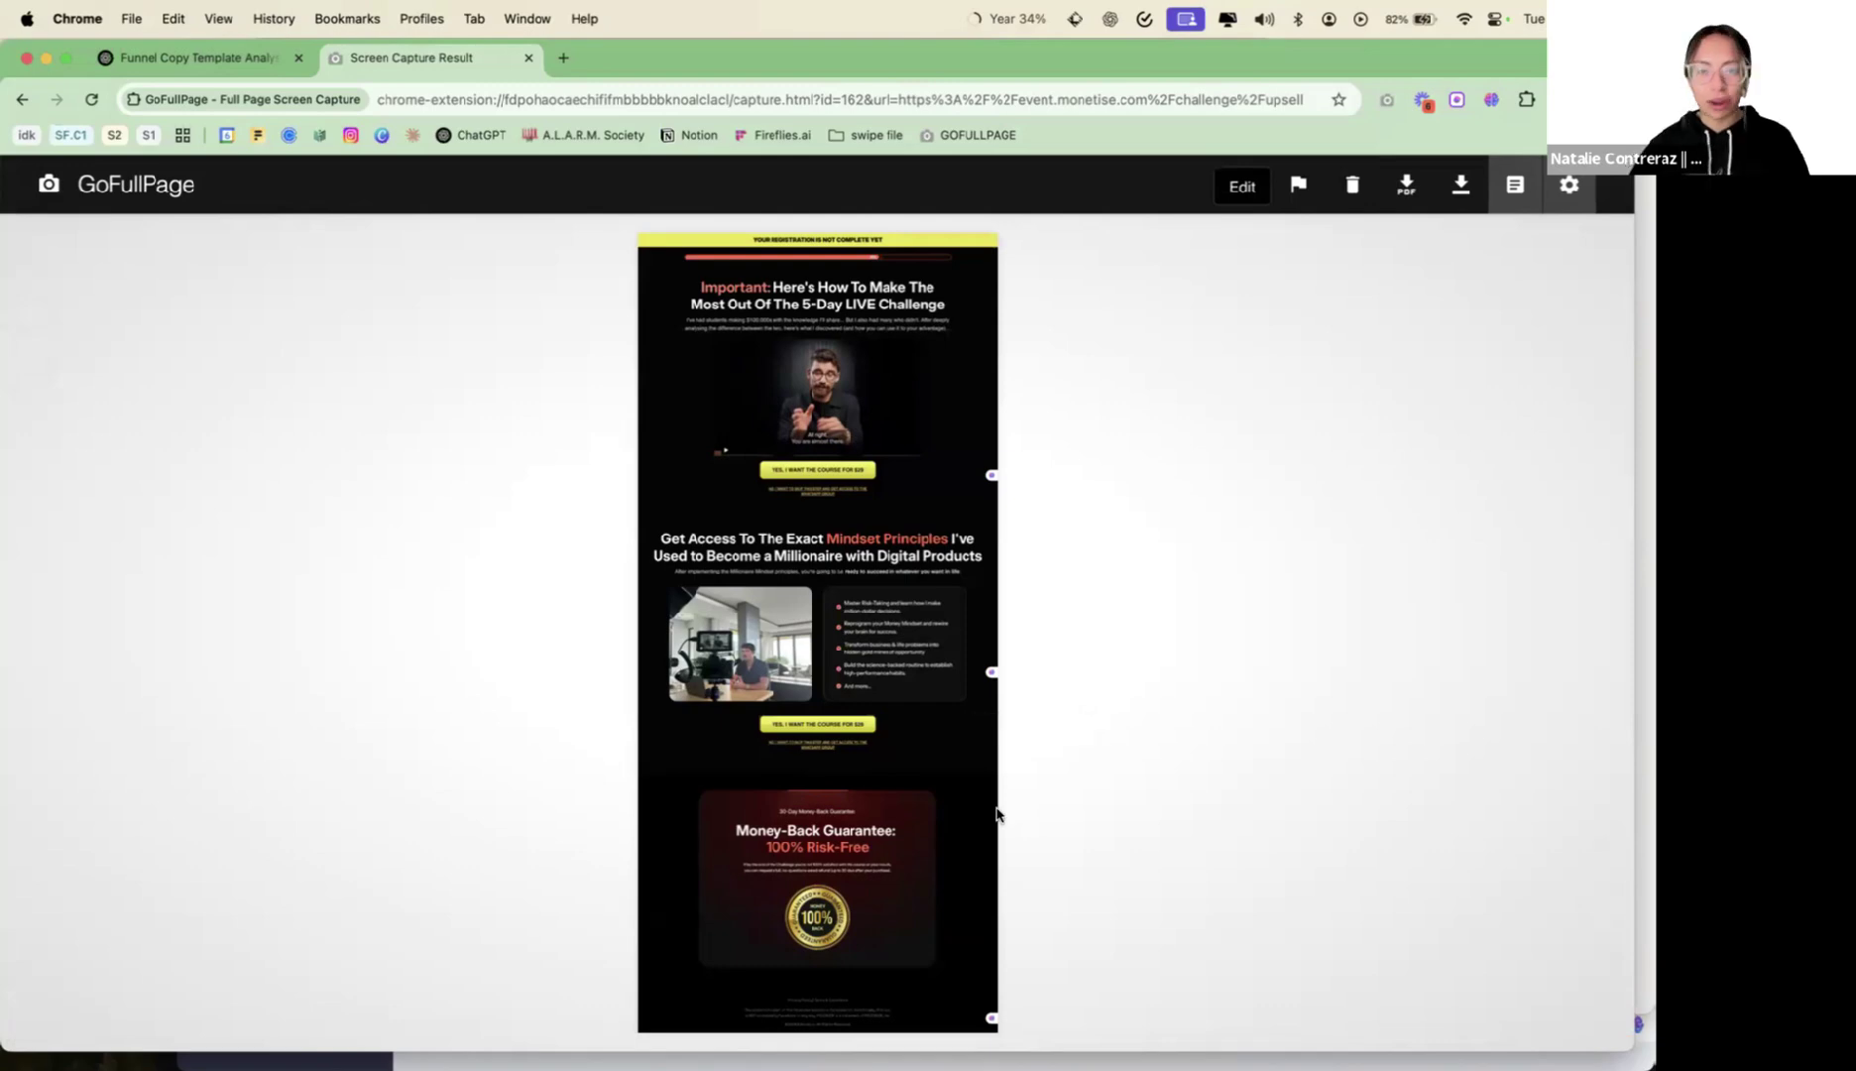
Switch to the funnel copy analysis chat in ChatGPT and highlight the prompt's wording on recurring patterns and the 10+ funnel folds
left_click(234, 60)
scroll(868, 390, "up", 3)
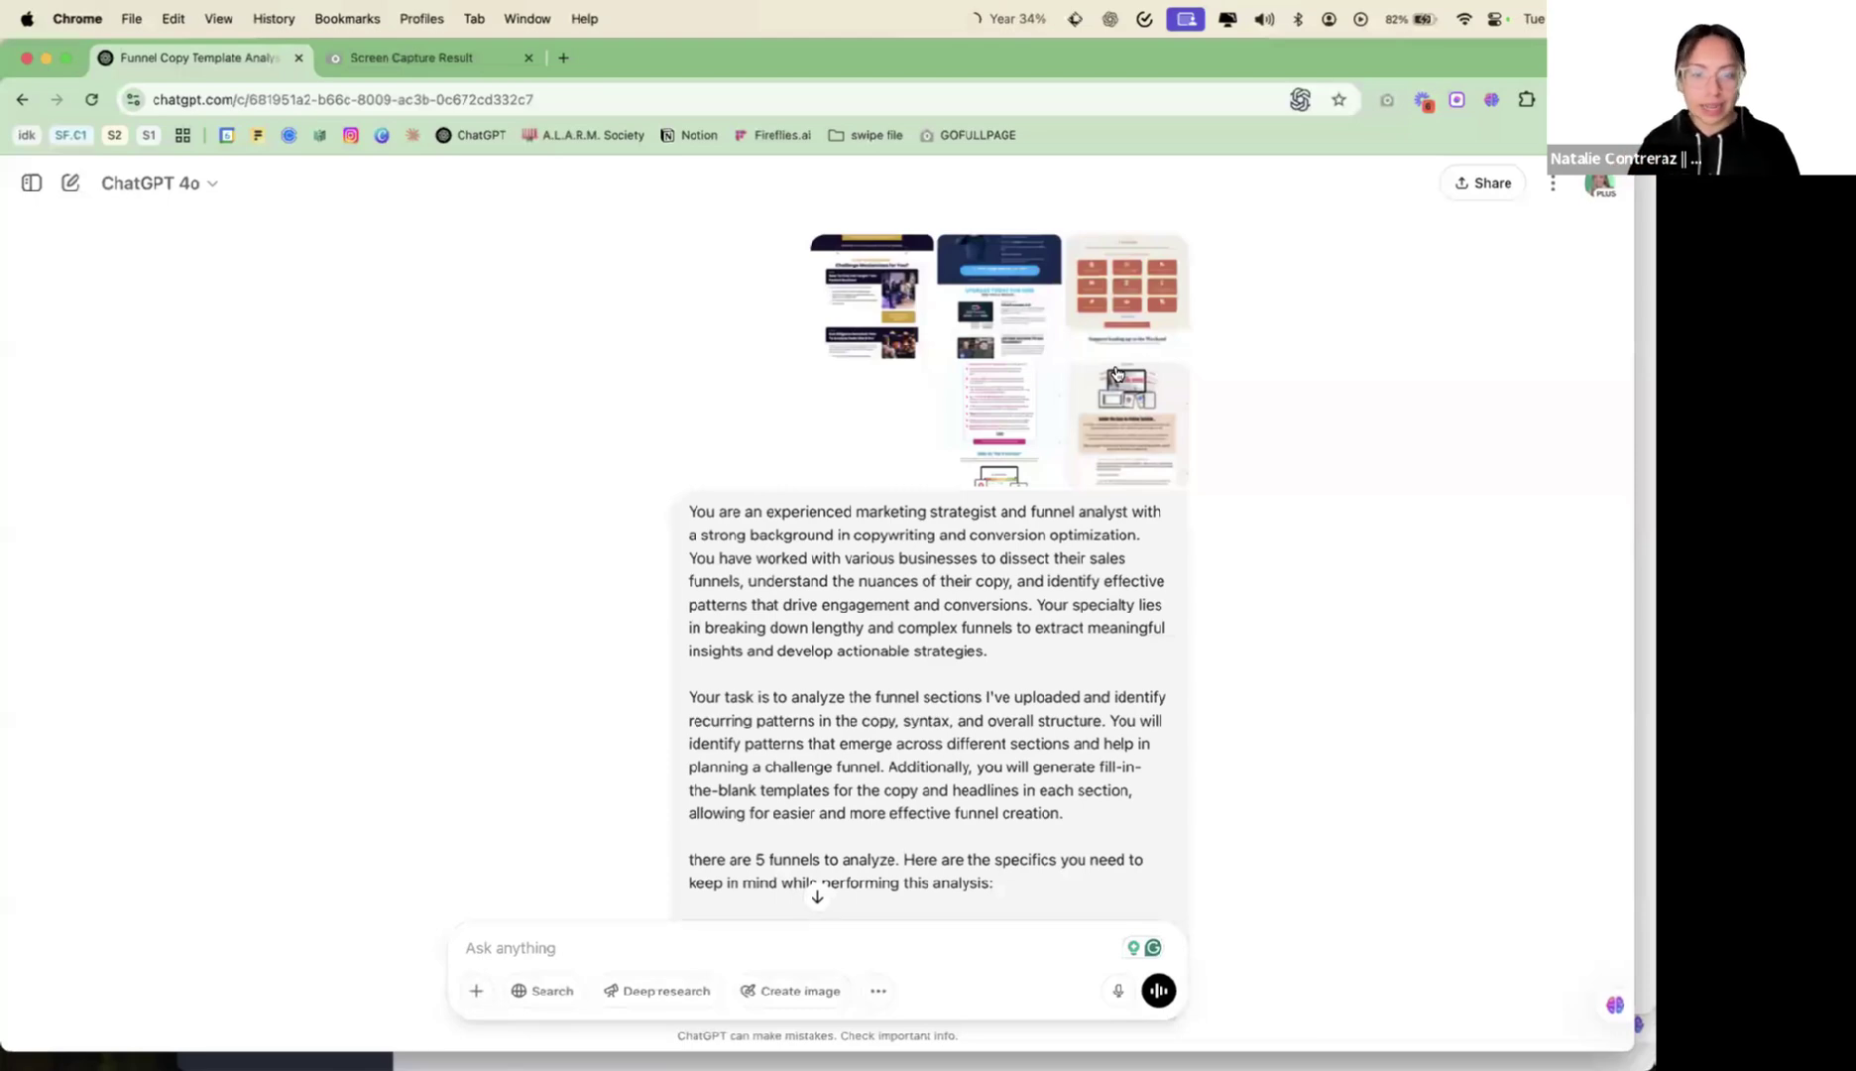
scroll(1029, 456, "down", 3)
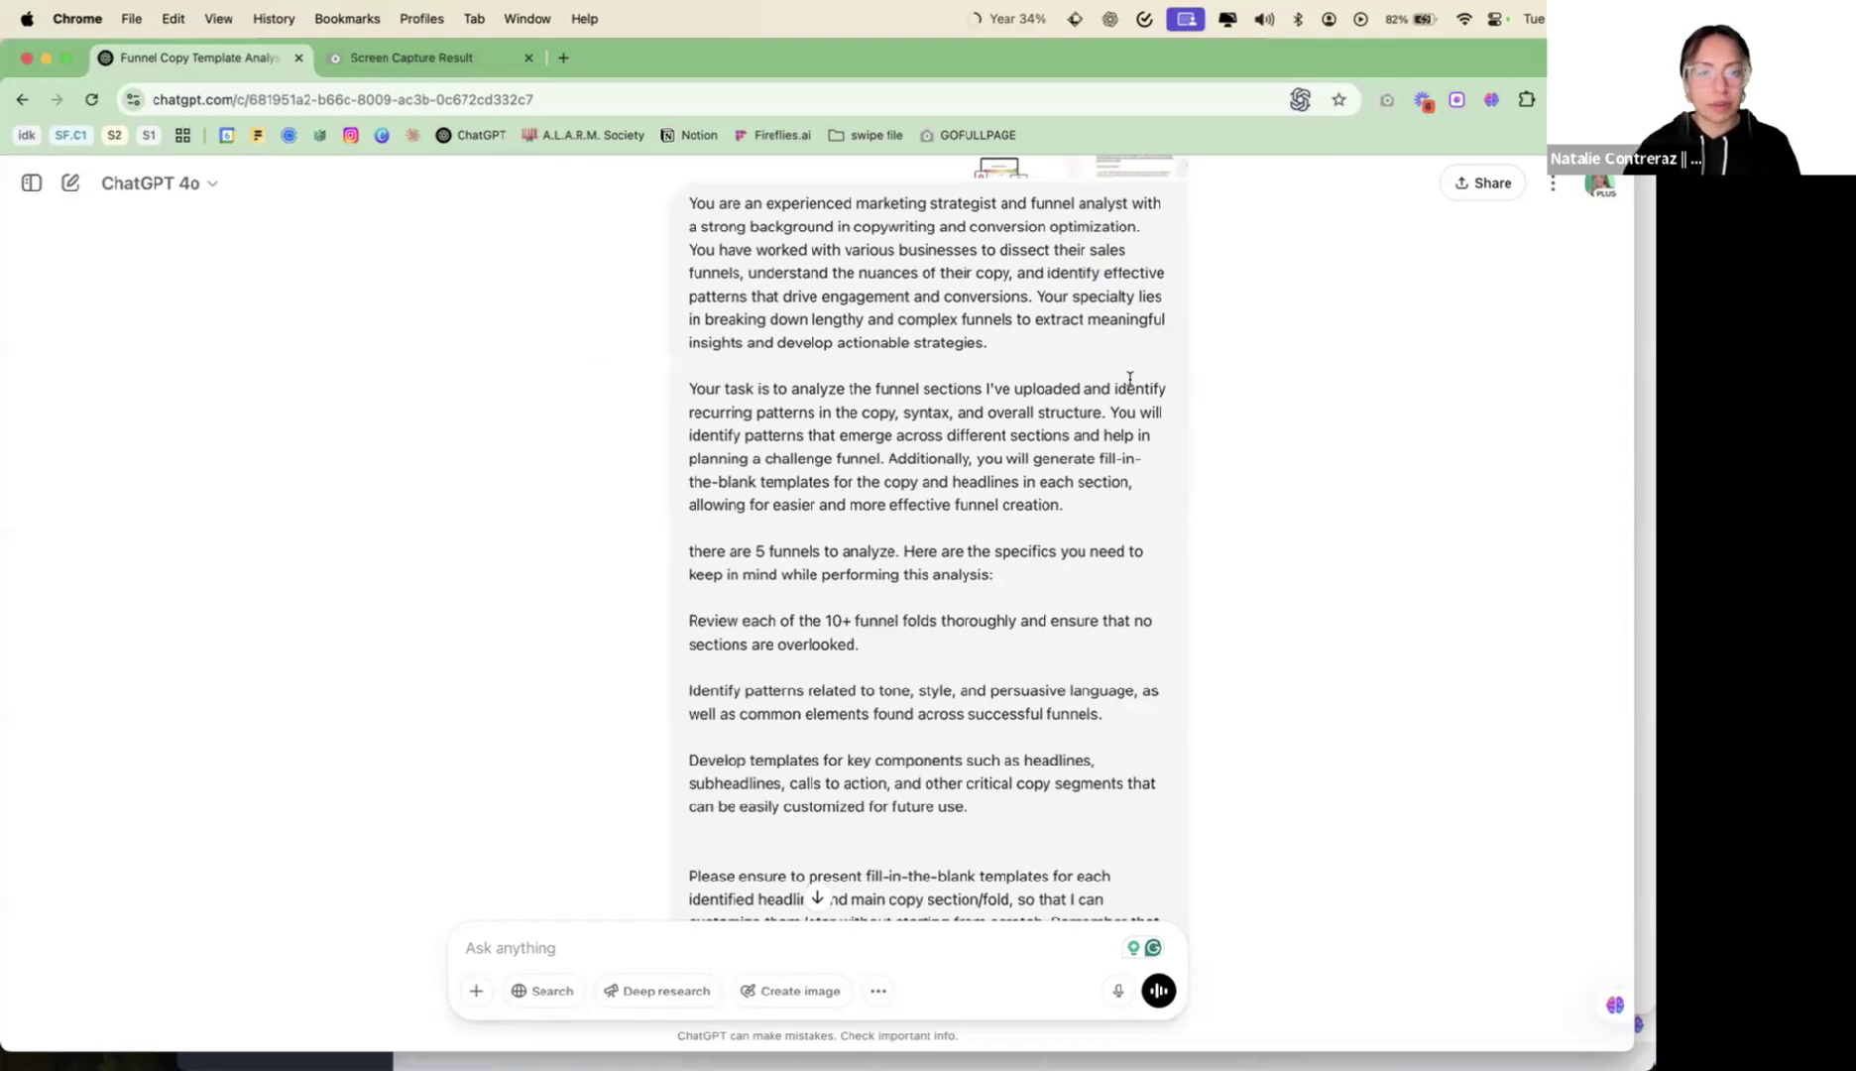
left_click_drag(690, 411, 1107, 411)
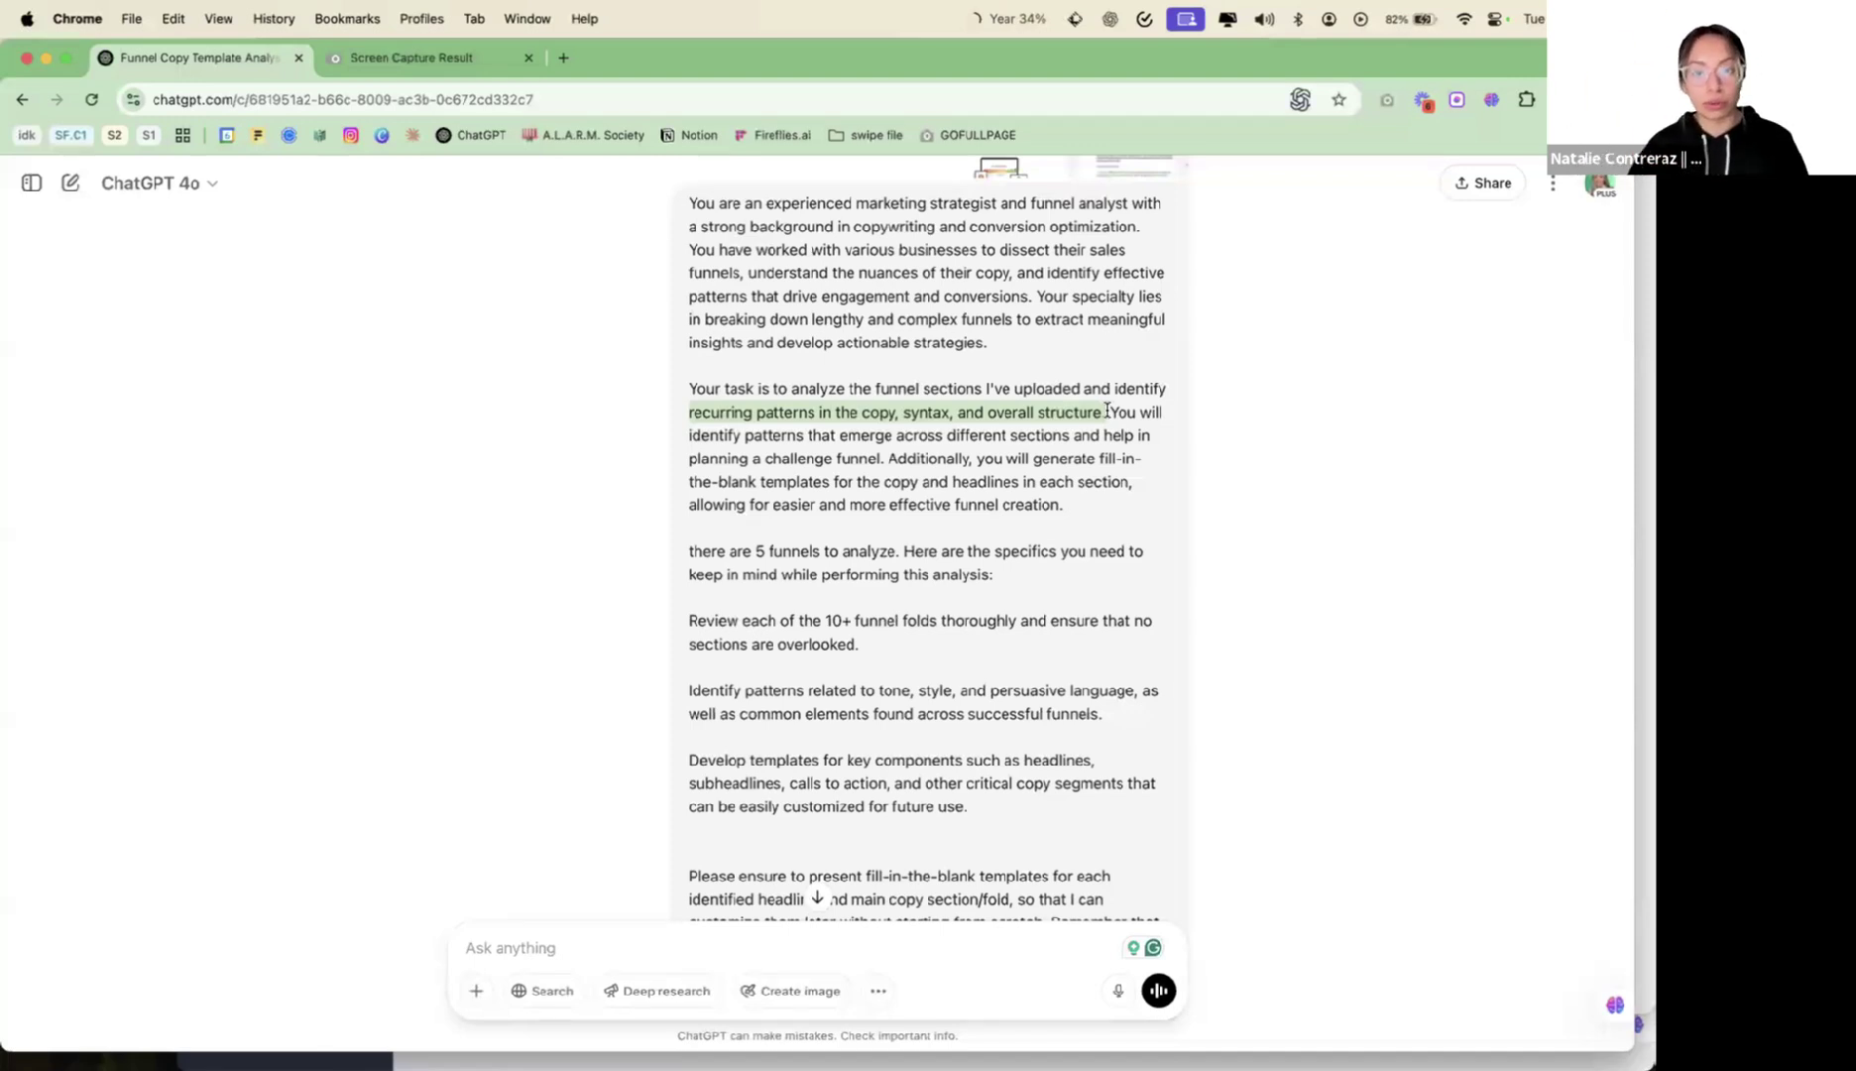
scroll(1053, 640, "down", 3)
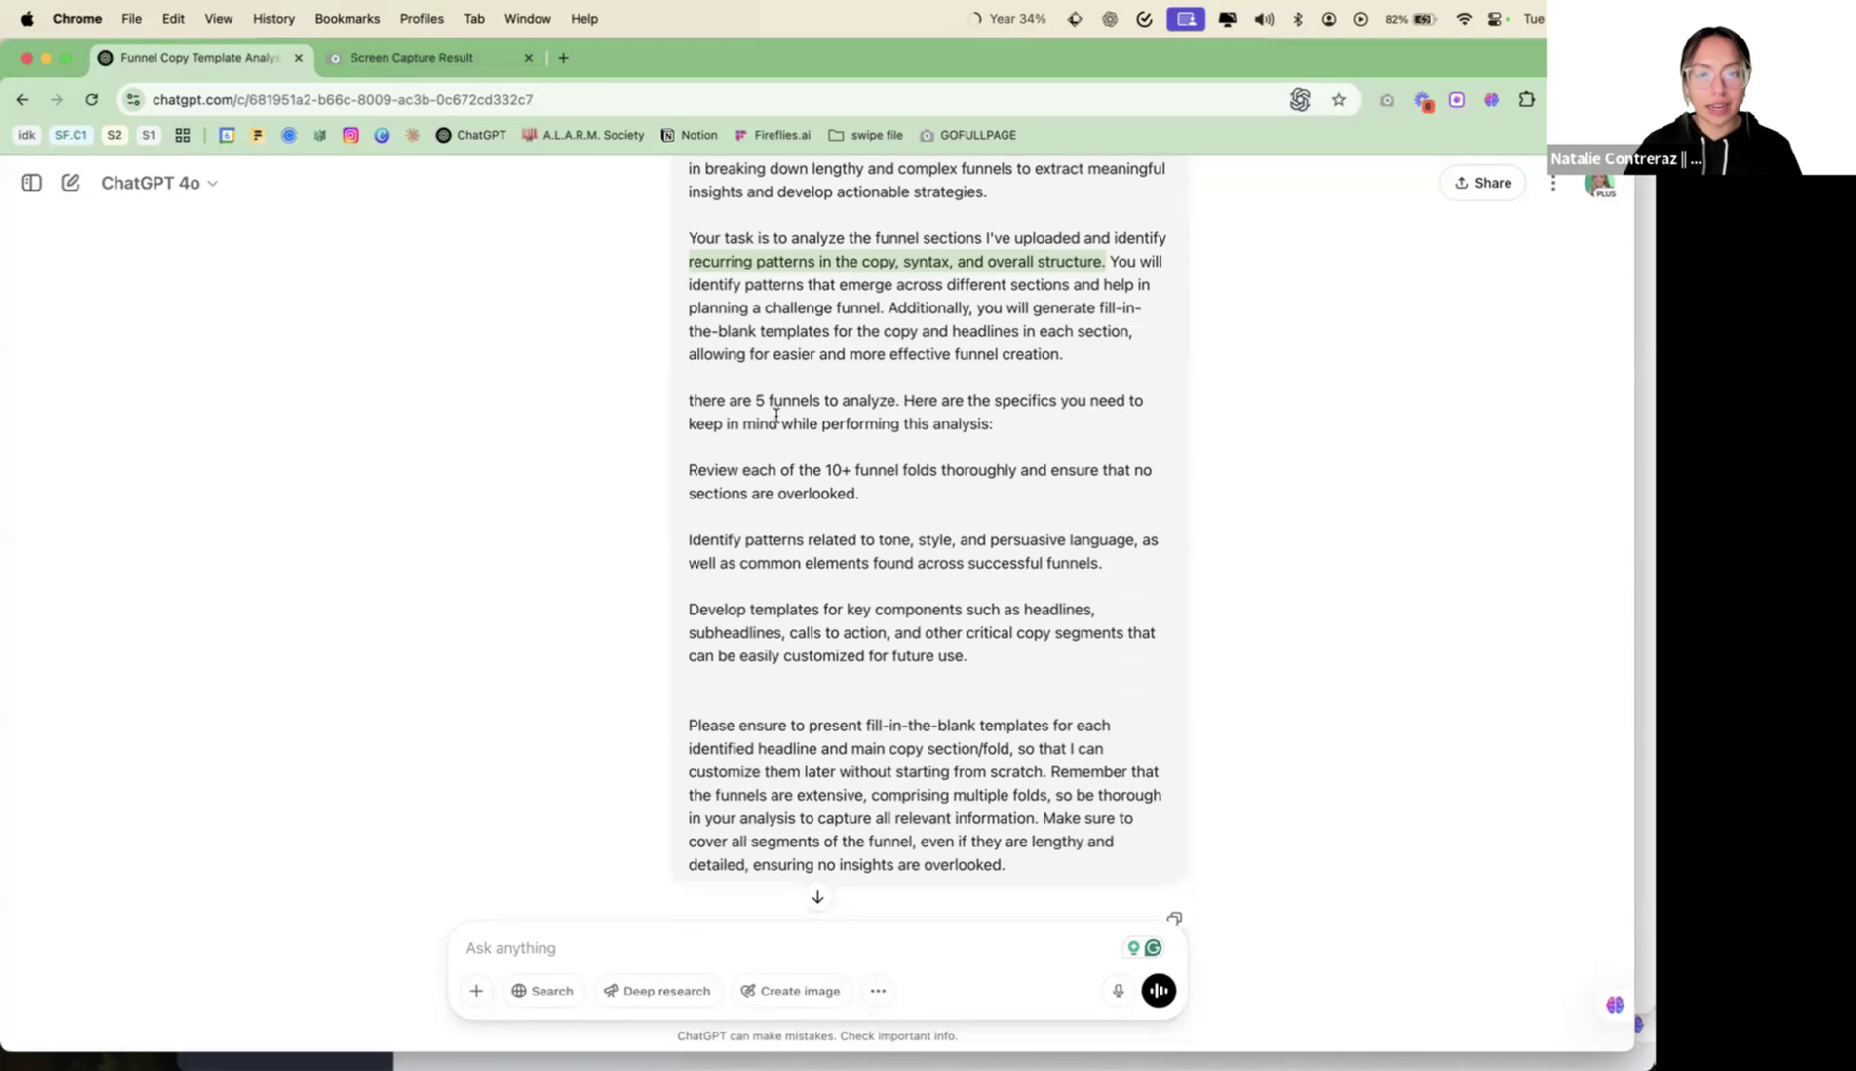
left_click_drag(720, 467, 934, 468)
Enlarge the uploaded dark-blue and gold funnel screenshot and the pink and teal one above the prompt to compare their full-page layouts
scroll(897, 318, "up", 5)
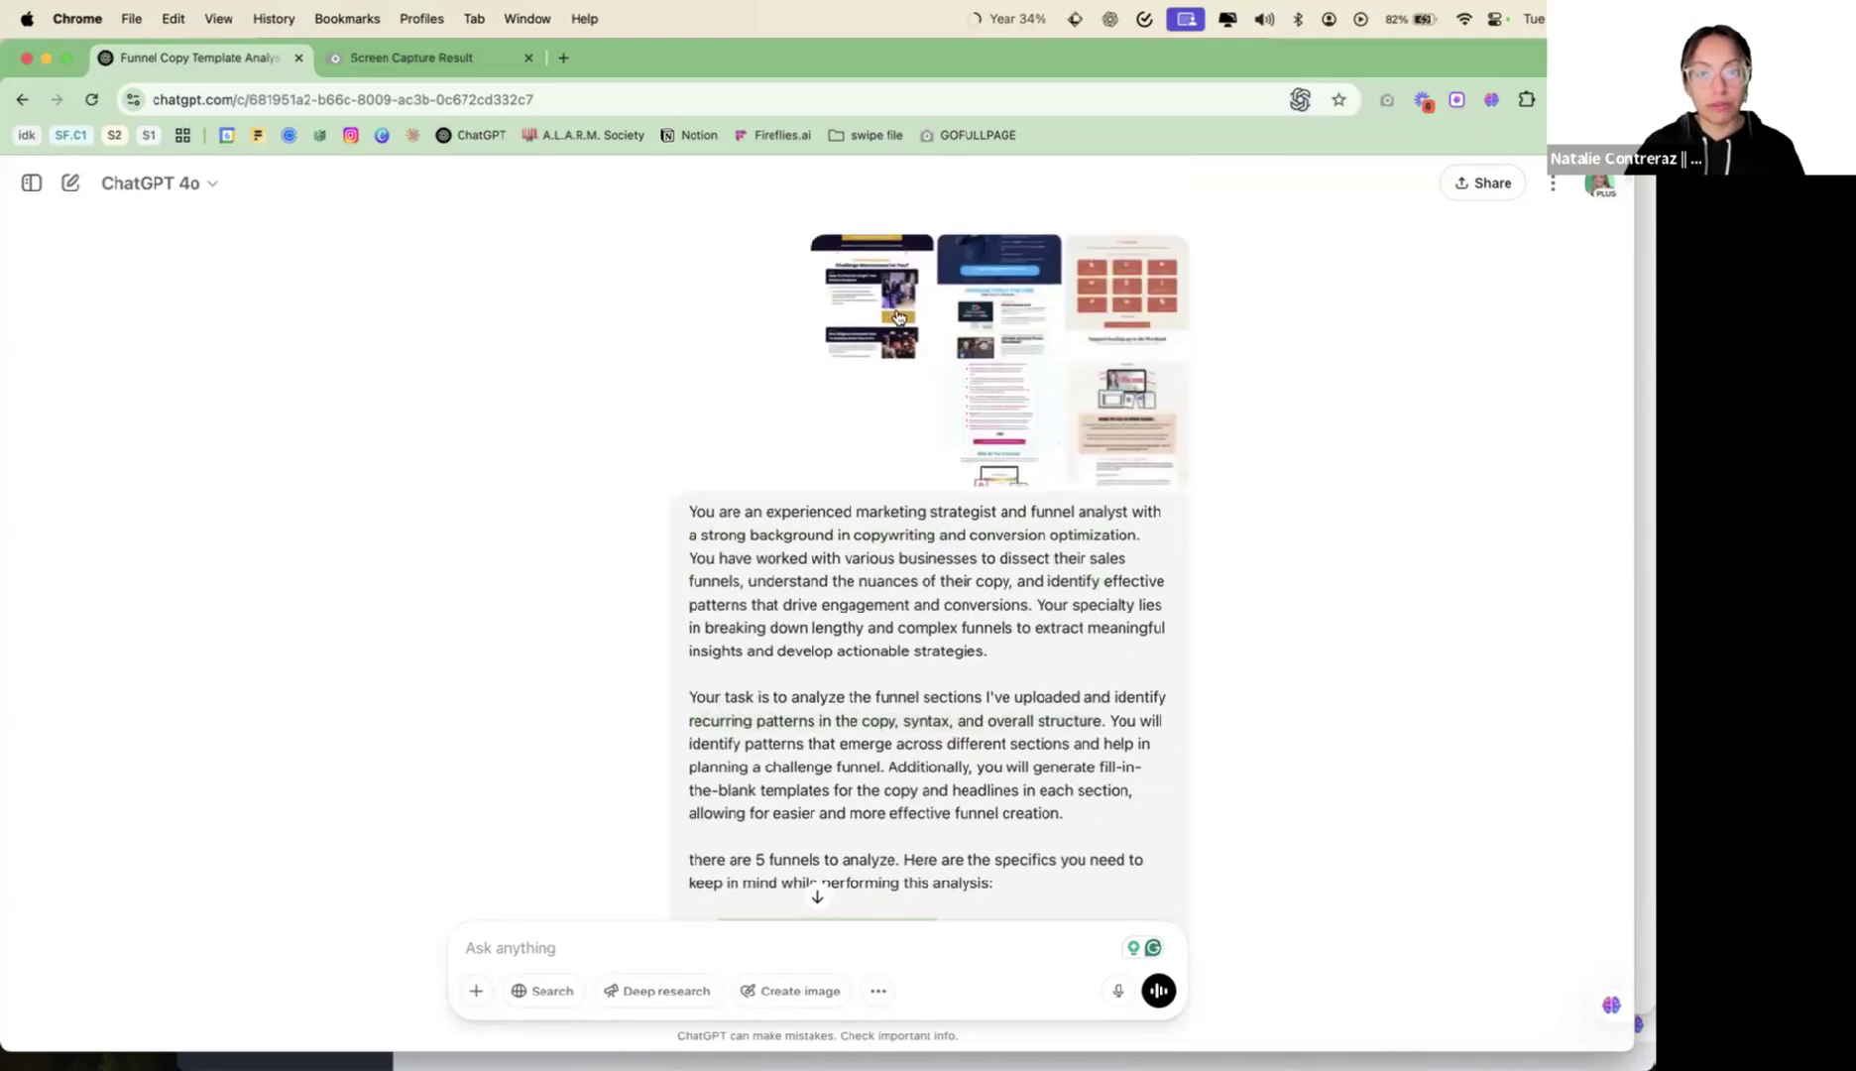
left_click(897, 317)
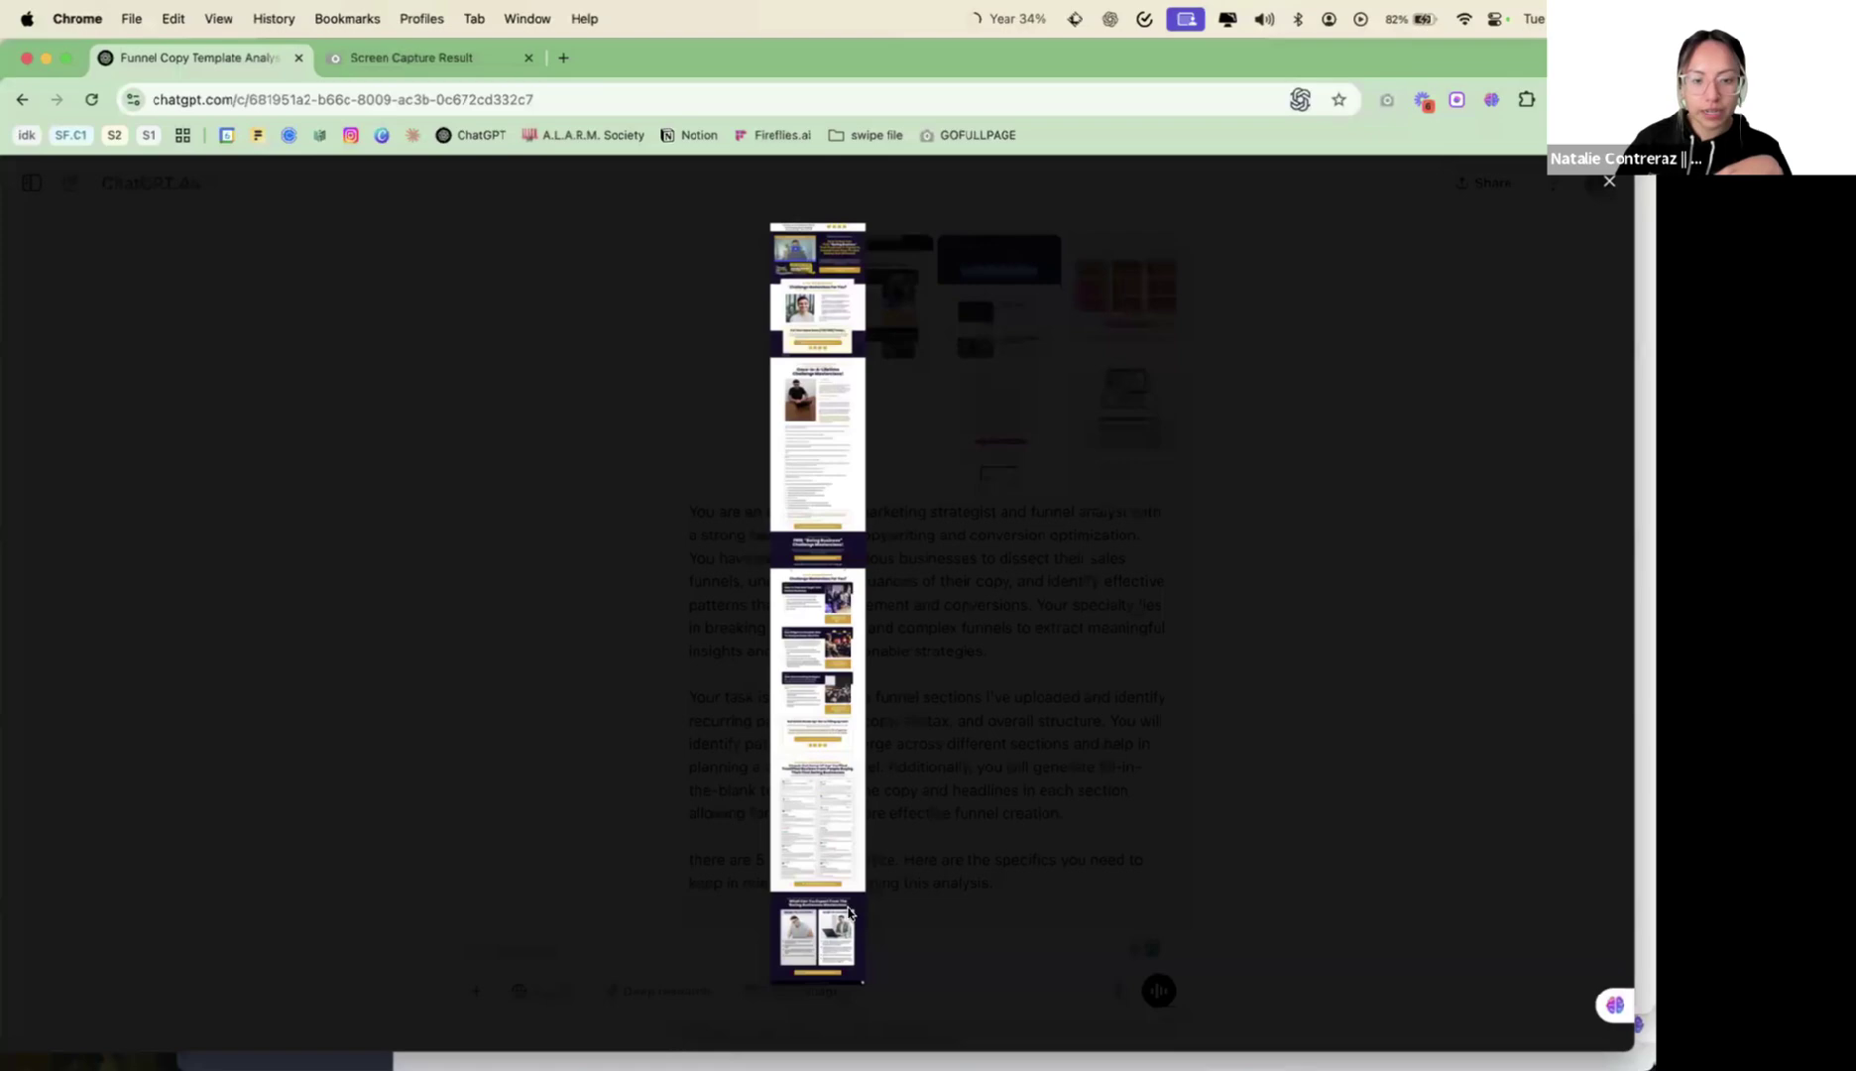
left_click(1066, 817)
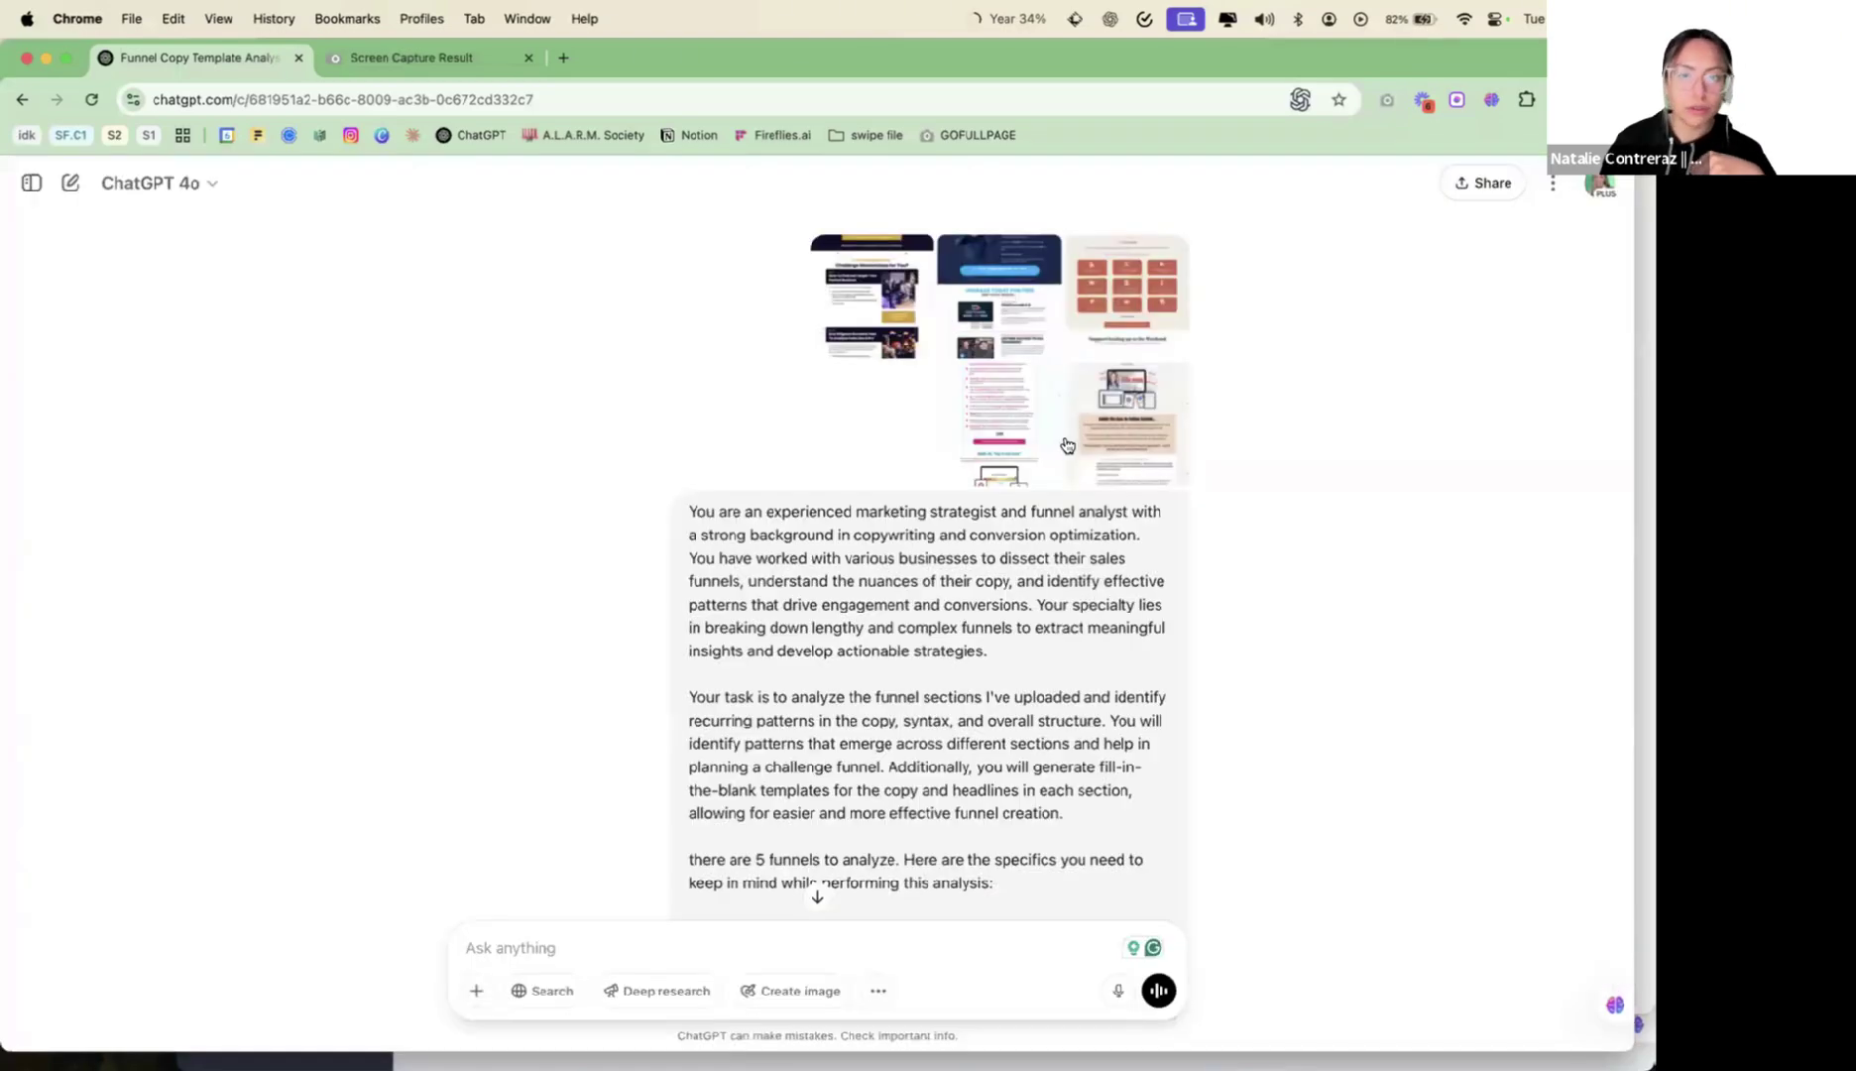
left_click(1060, 445)
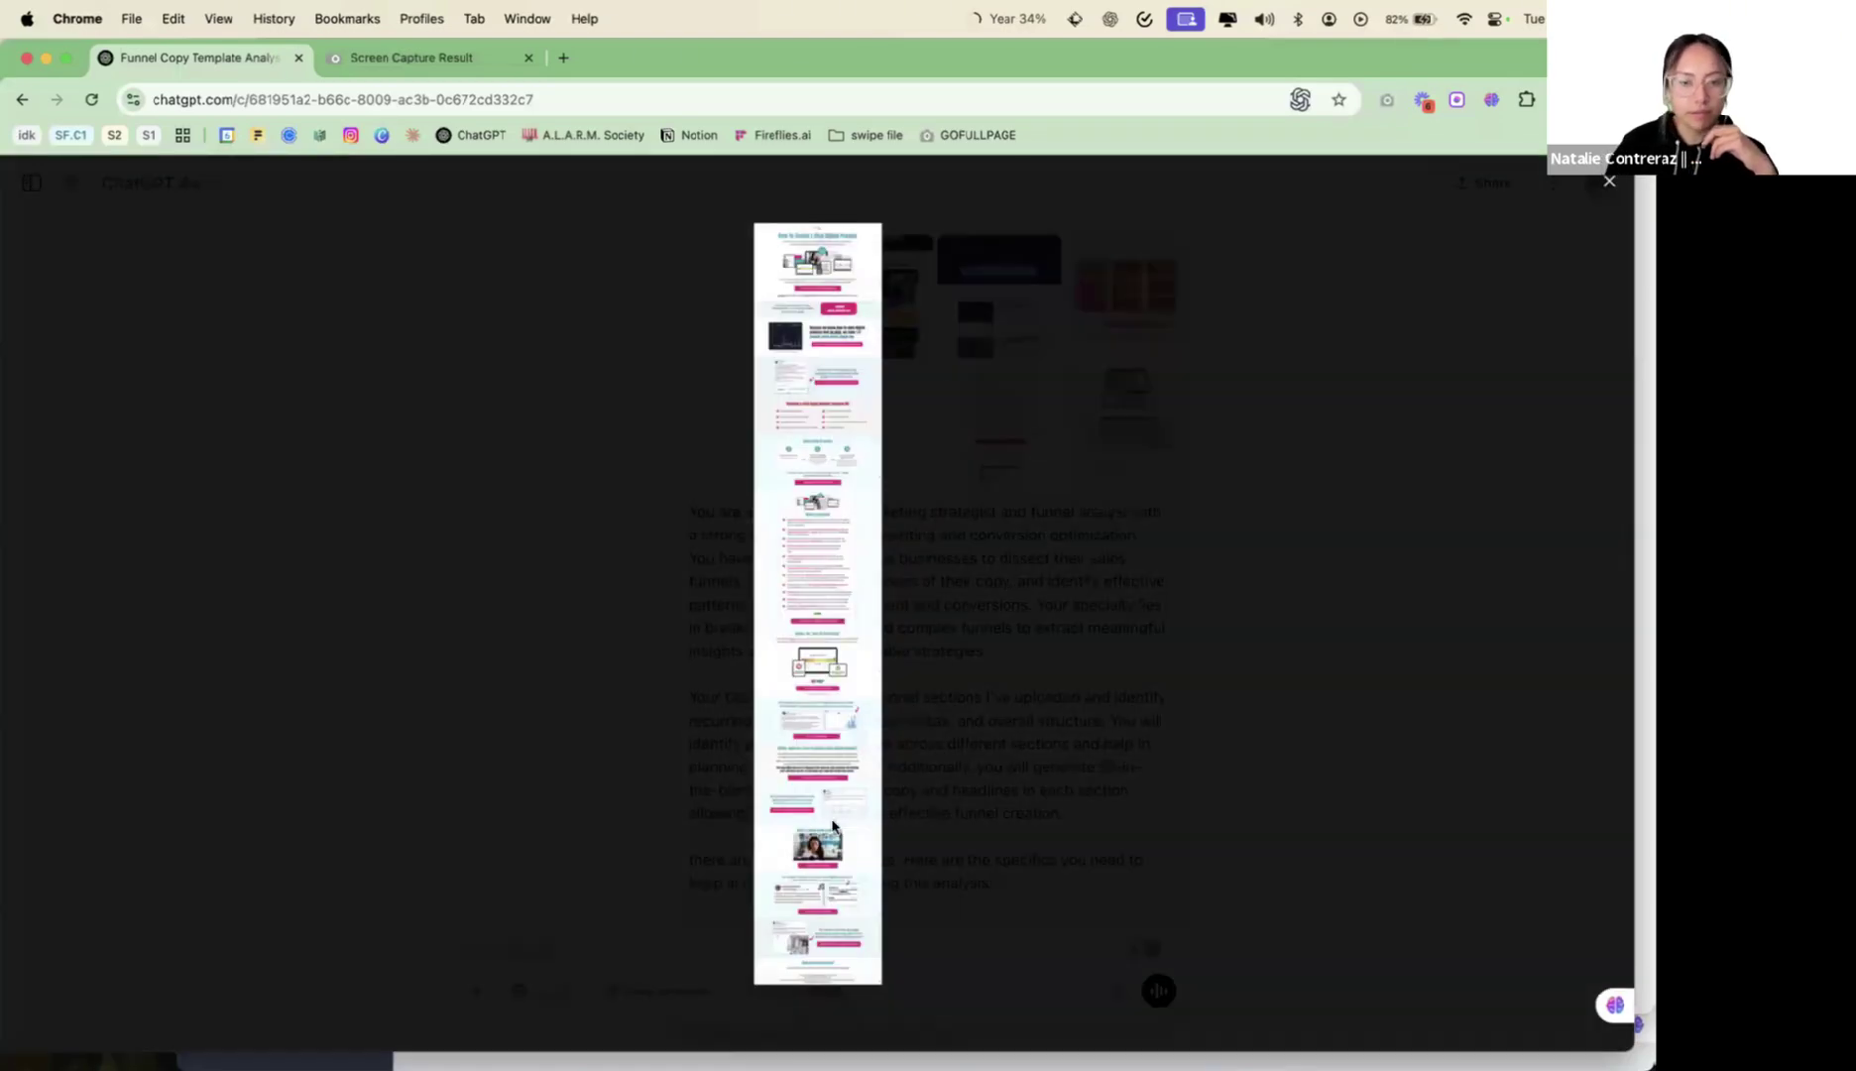
left_click(1075, 811)
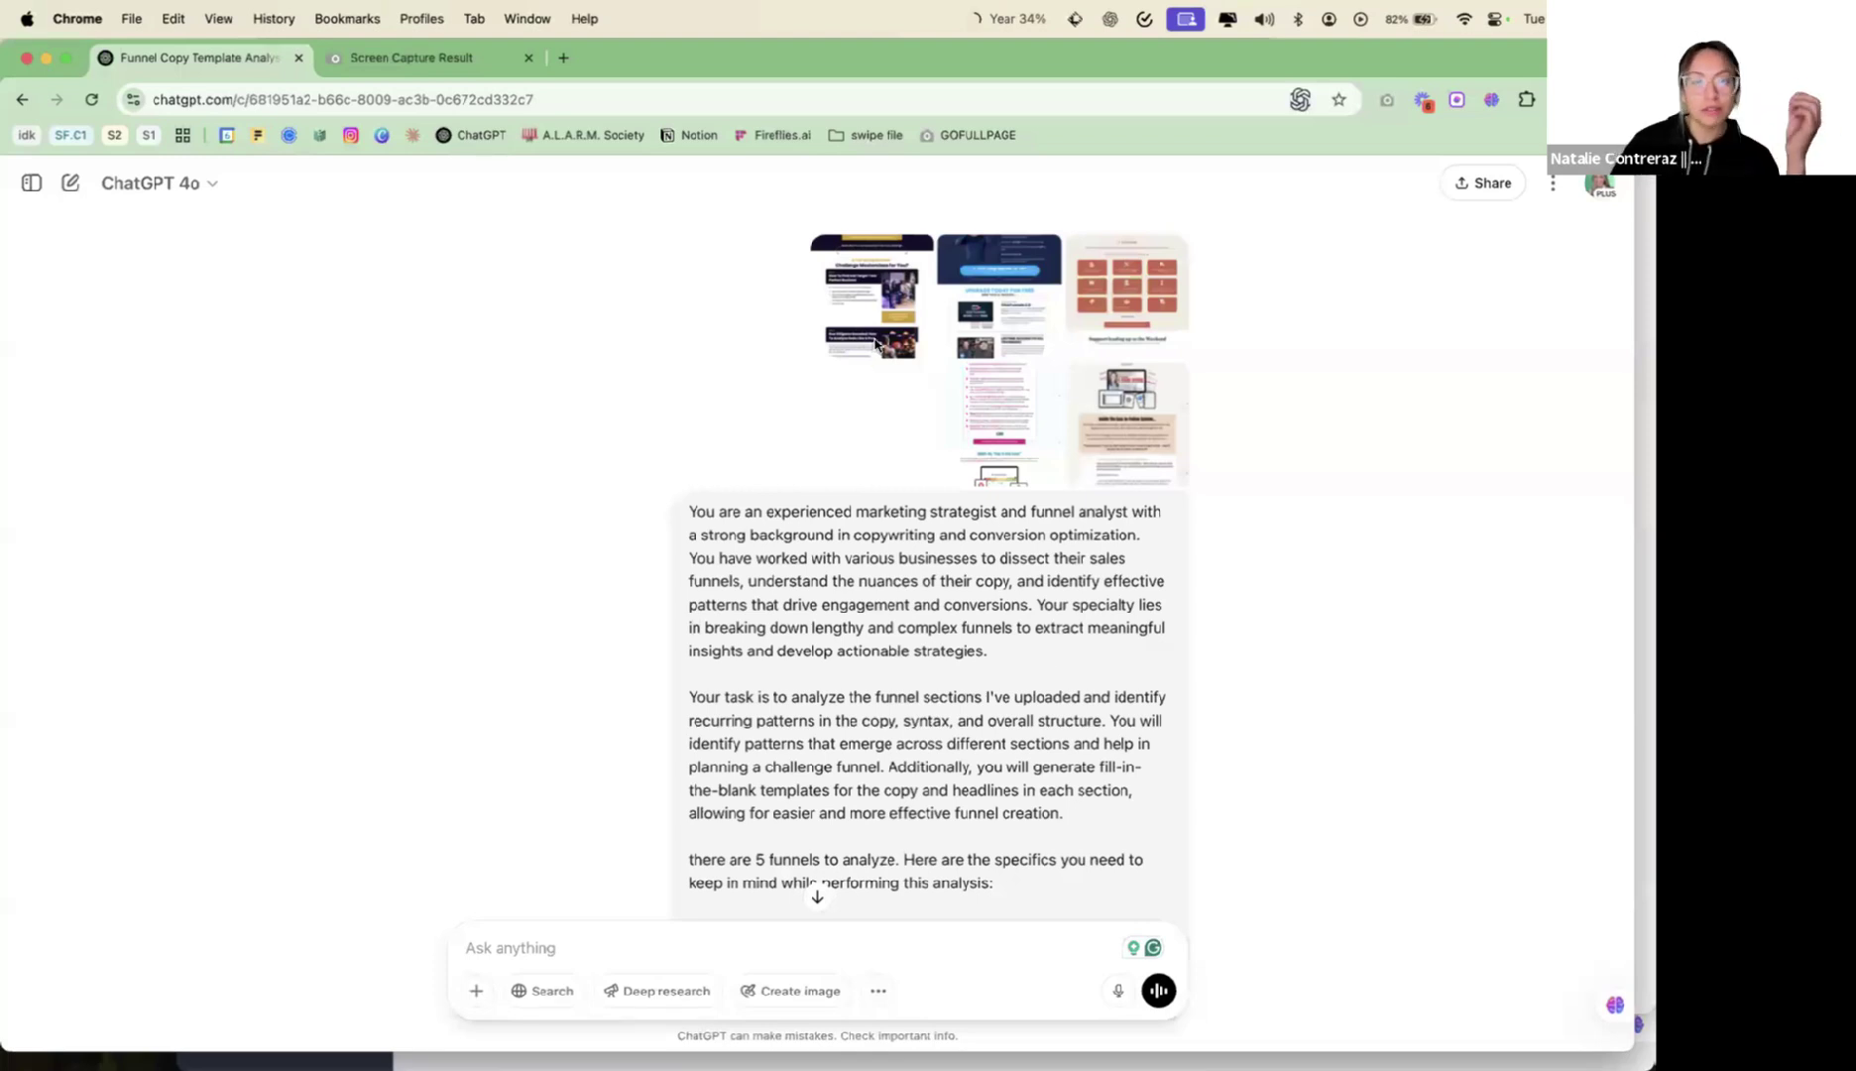
left_click(866, 298)
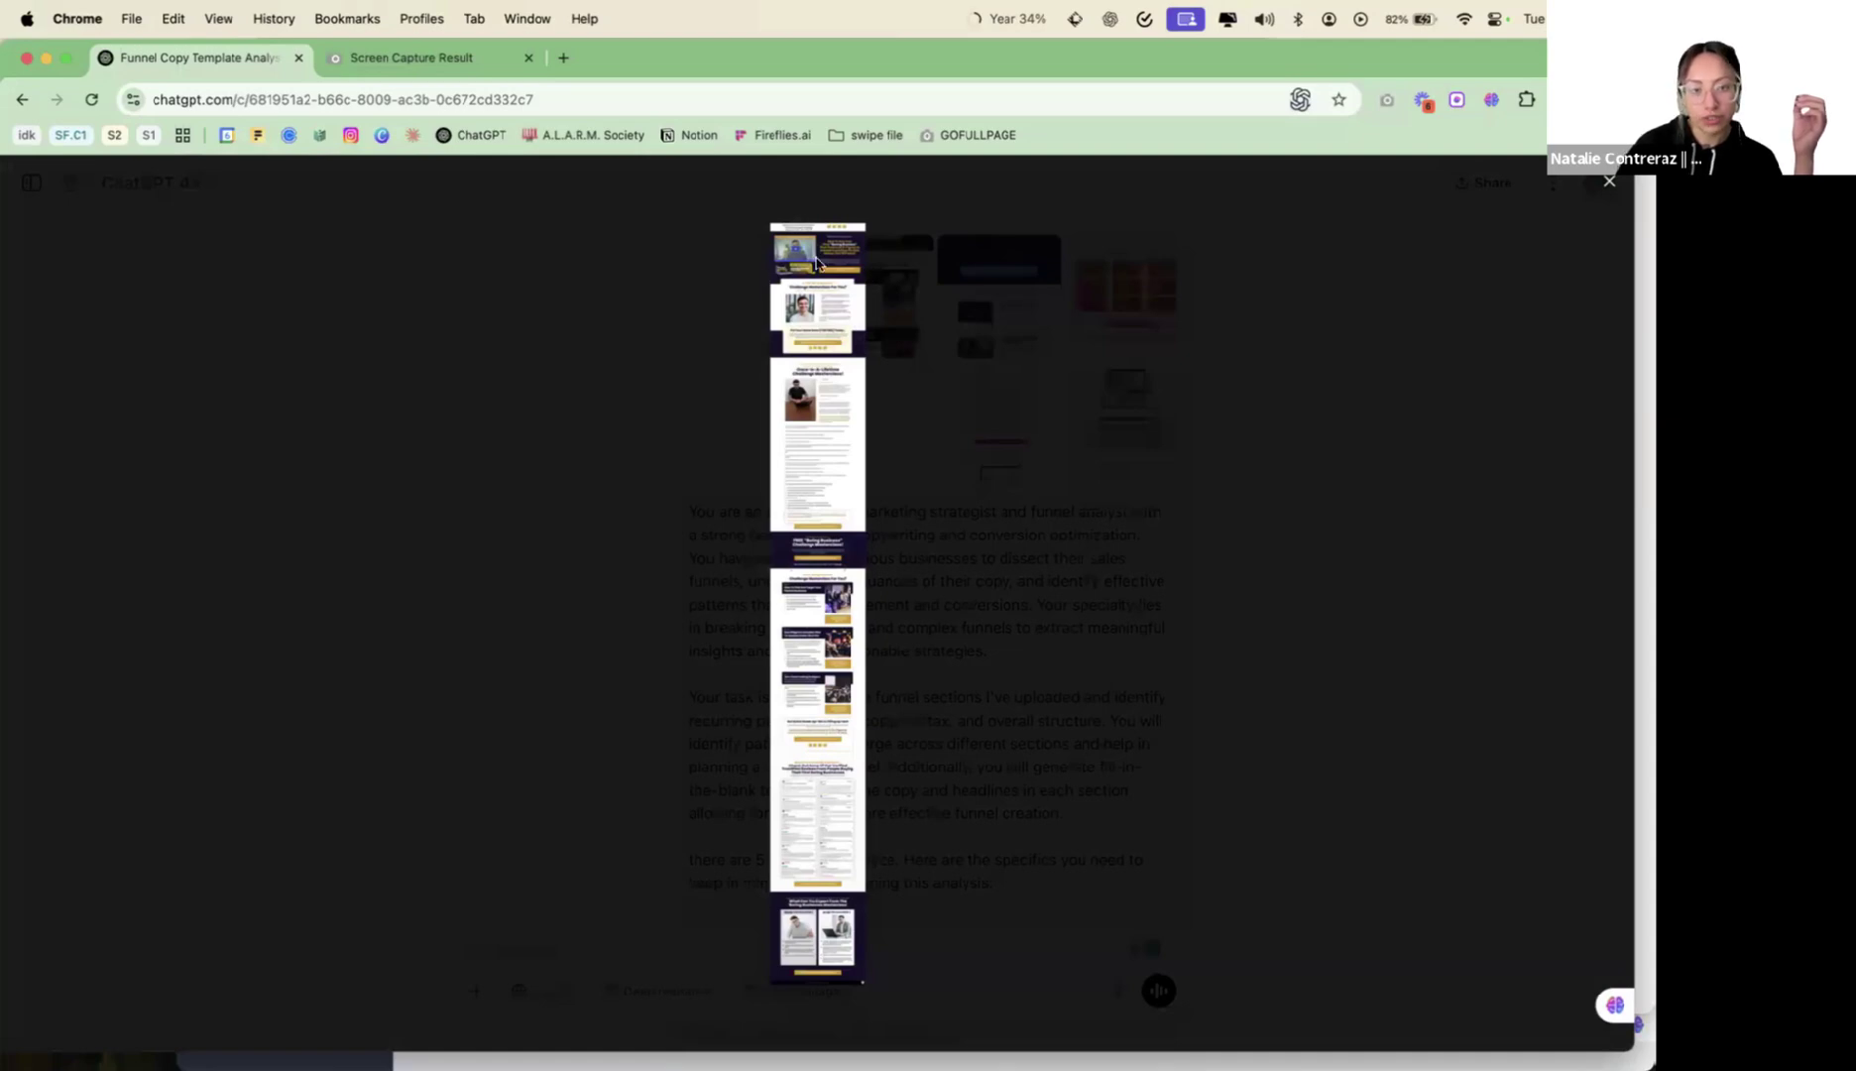
Return to the 5-Day LIVE Challenge upsell capture and zoom in on its headline section
left_click(464, 59)
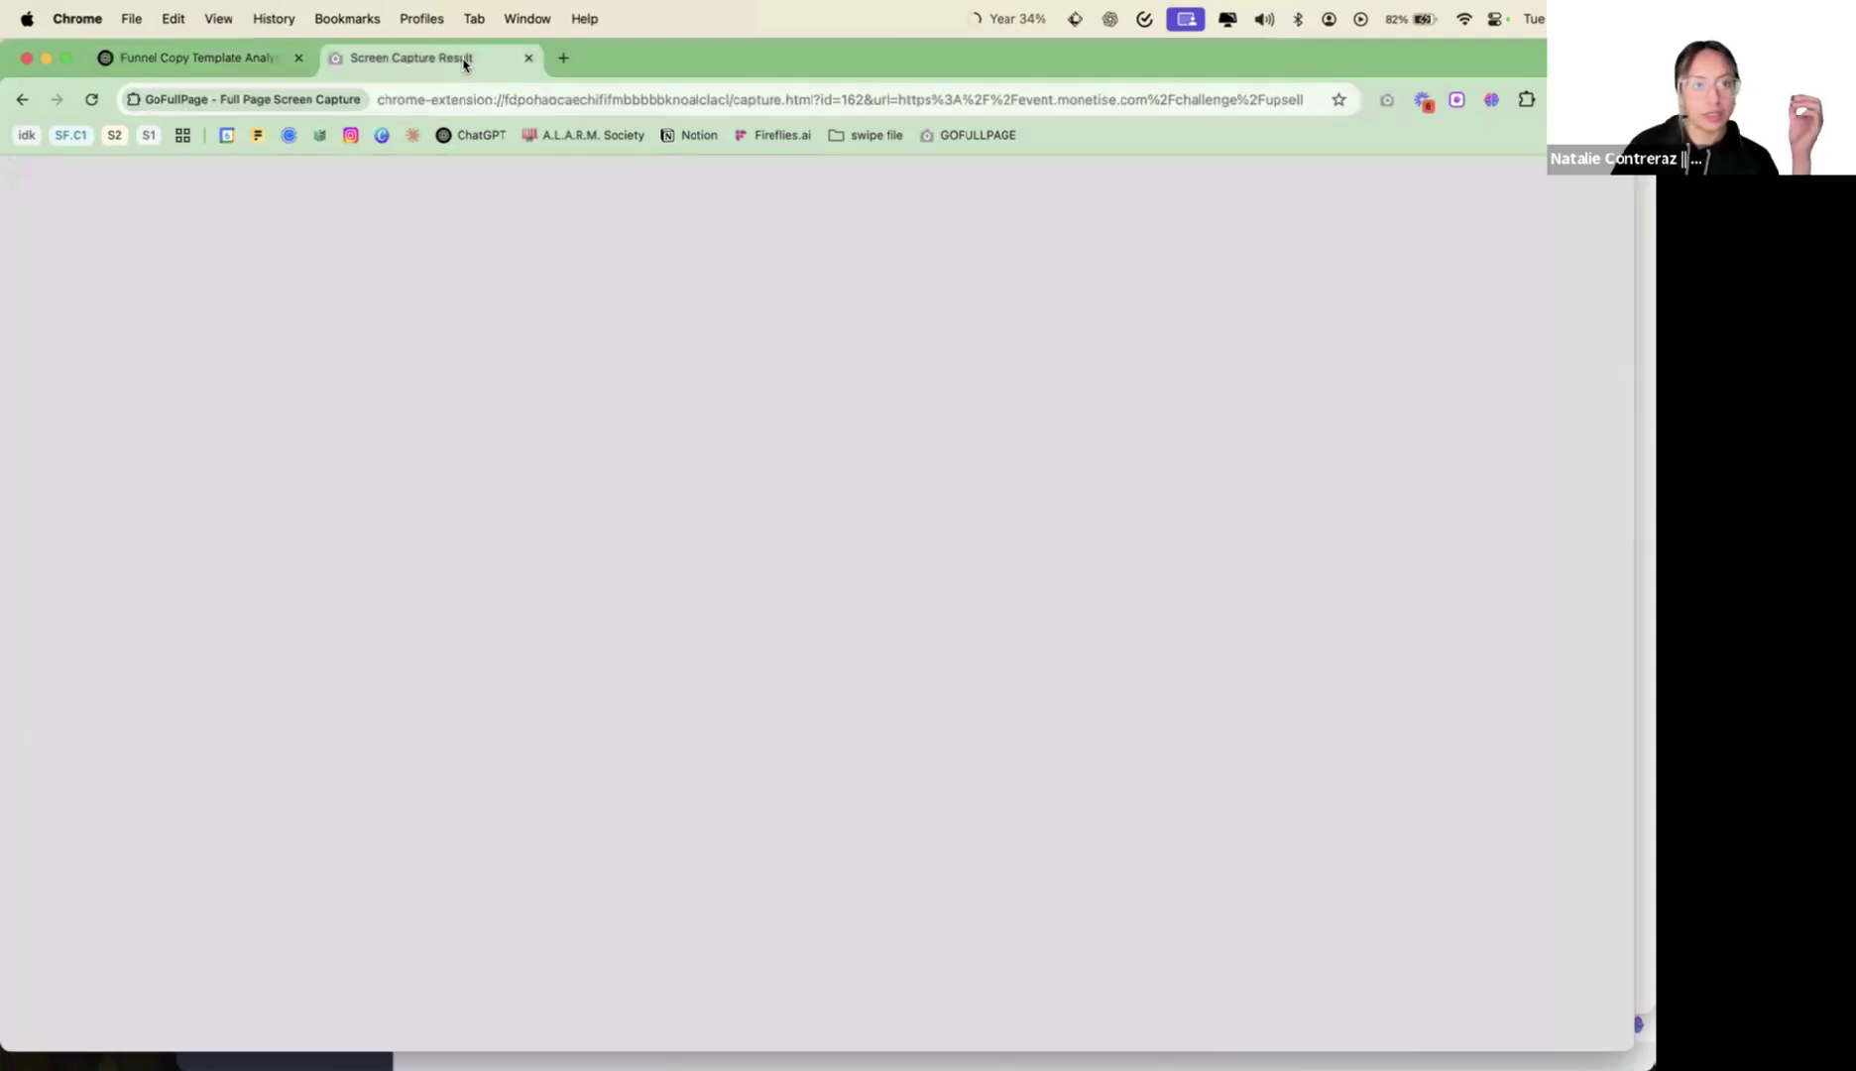
right_click(797, 334)
left_click(858, 256)
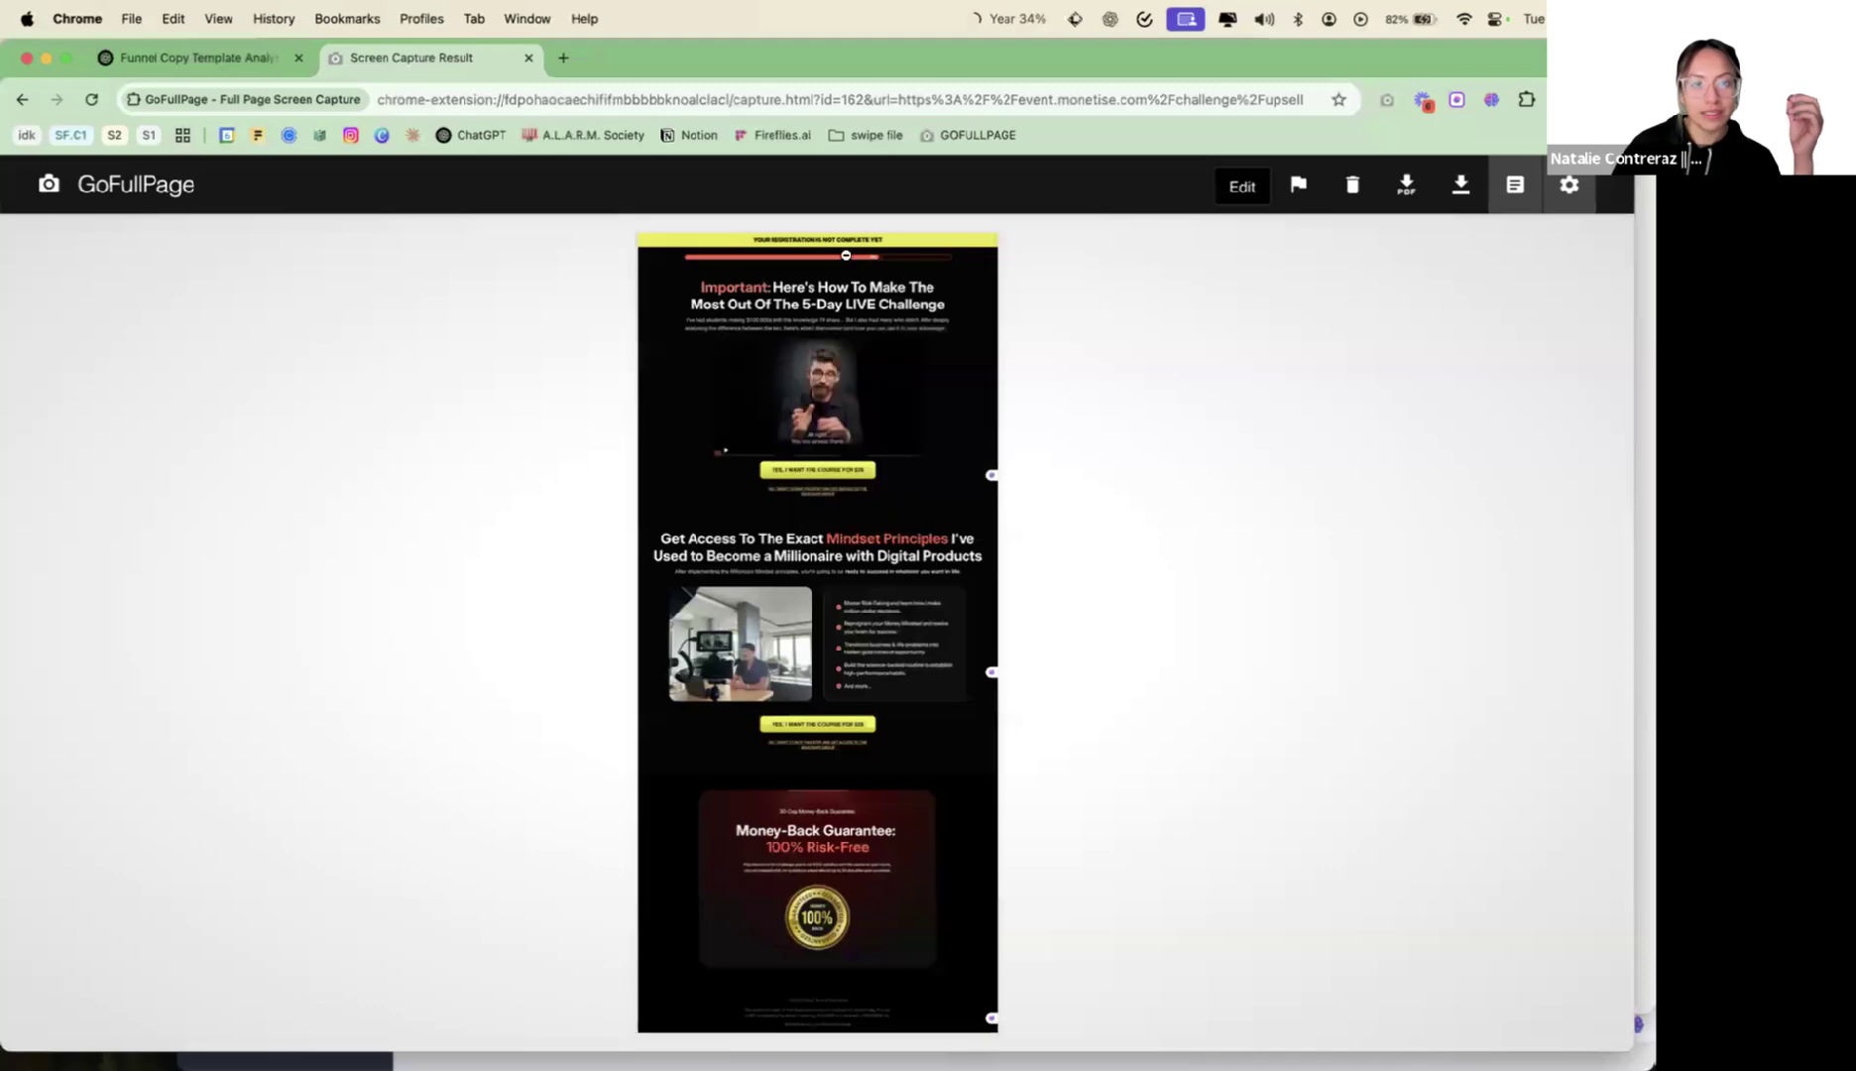
left_click(634, 259)
left_click(704, 294)
left_click(704, 294)
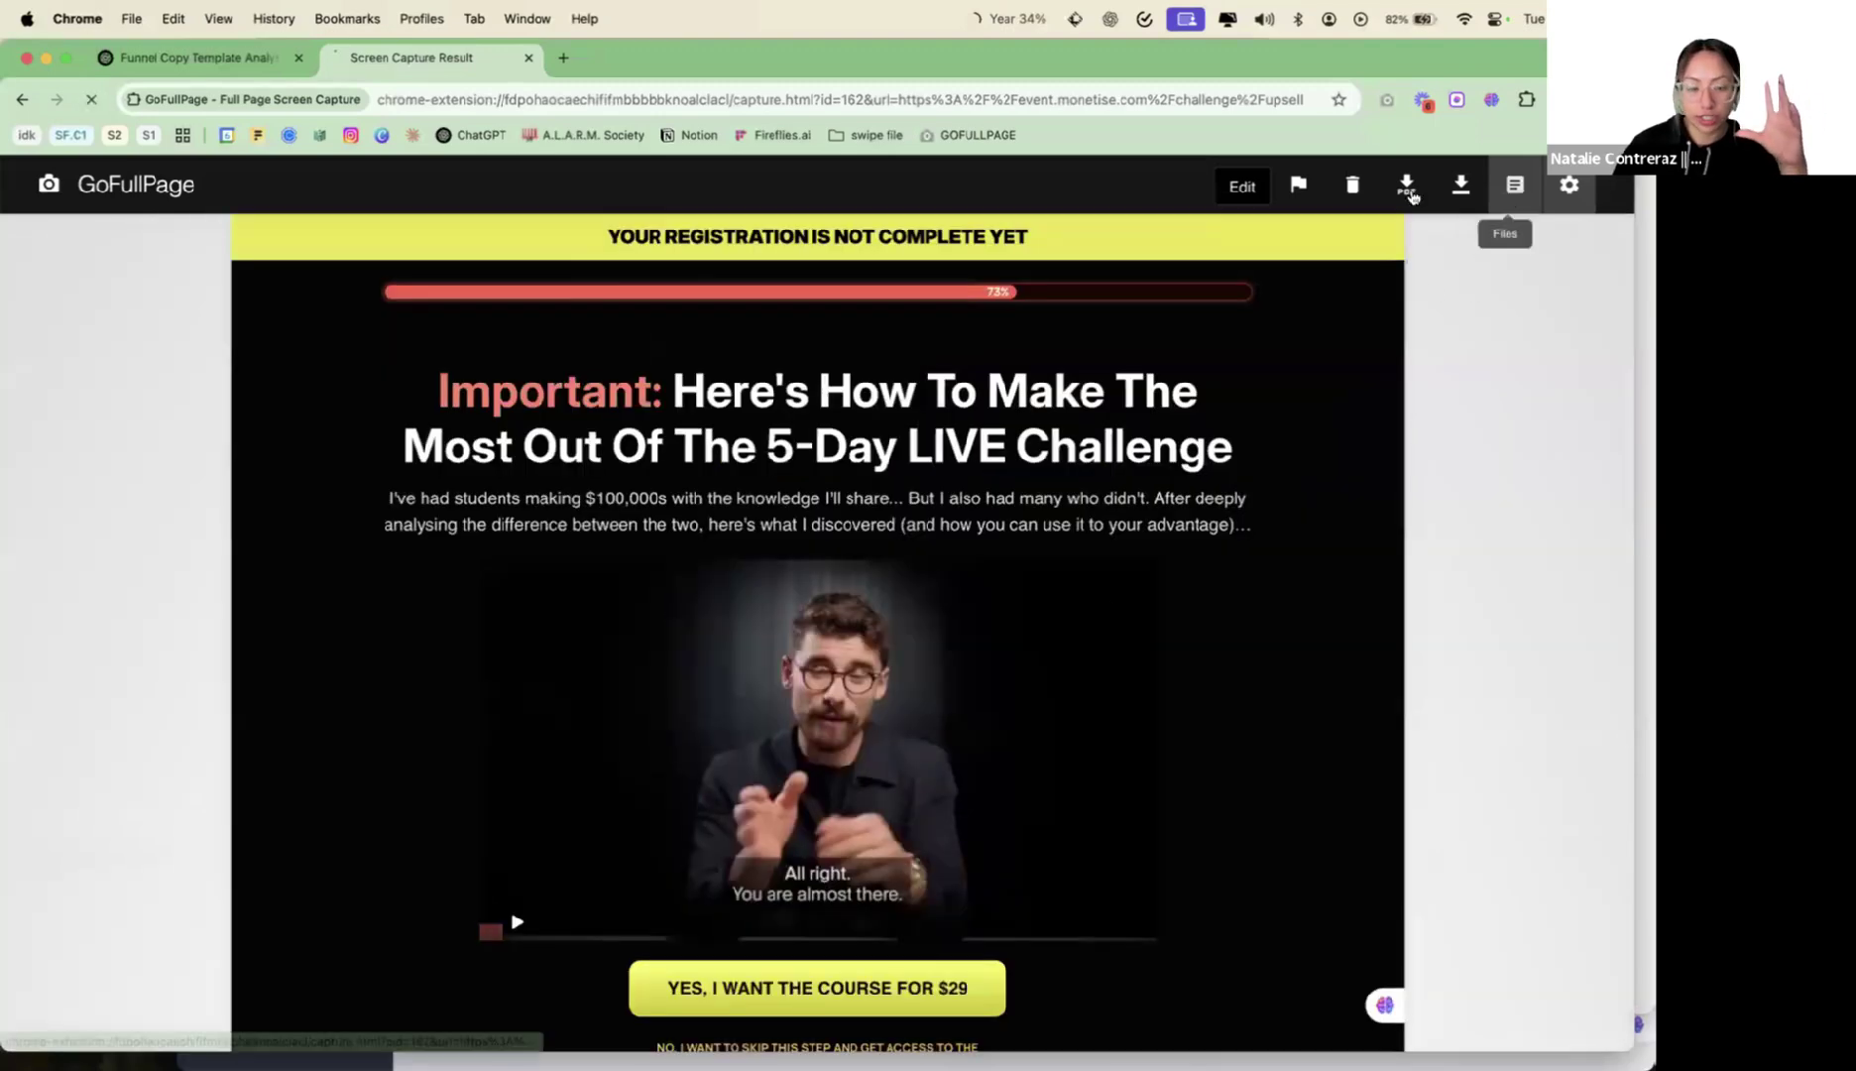
Open the viral digital product course page from the saved captures and zoom in on its header
left_click(1514, 187)
left_click(303, 431)
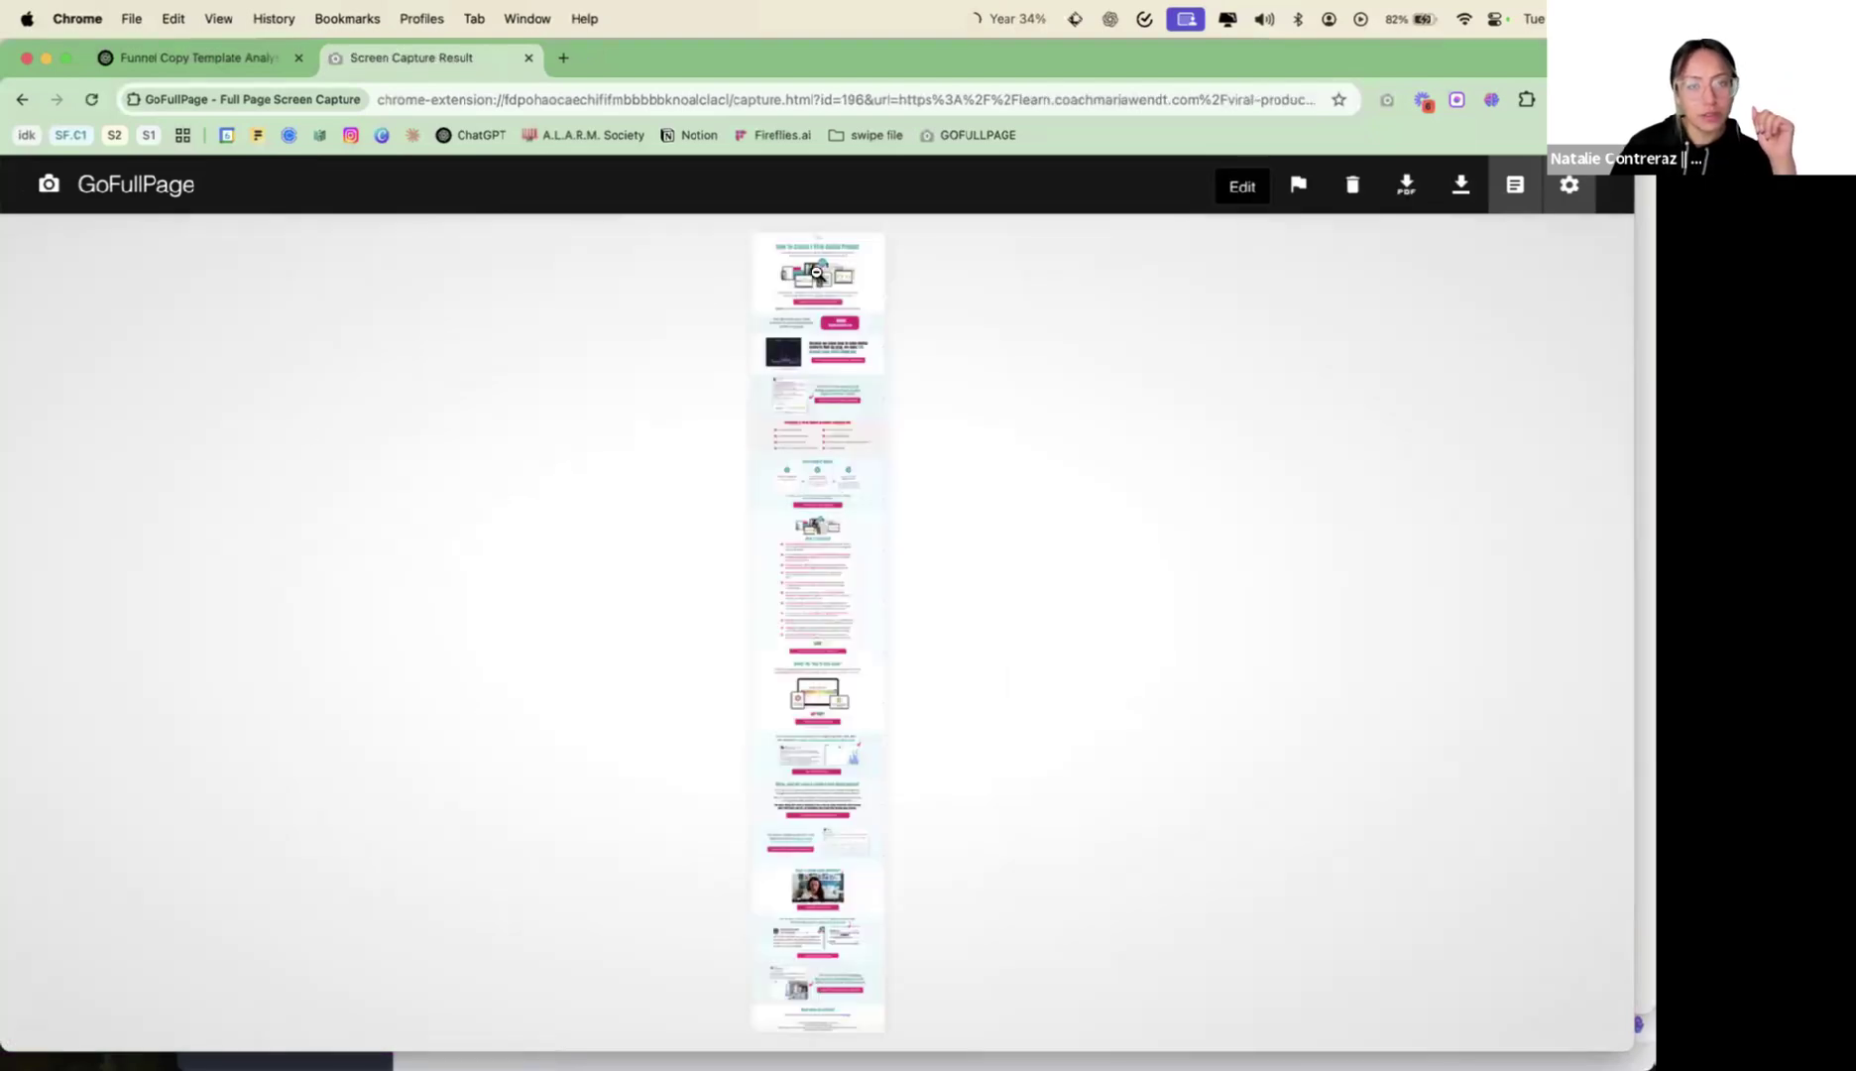
left_click(816, 273)
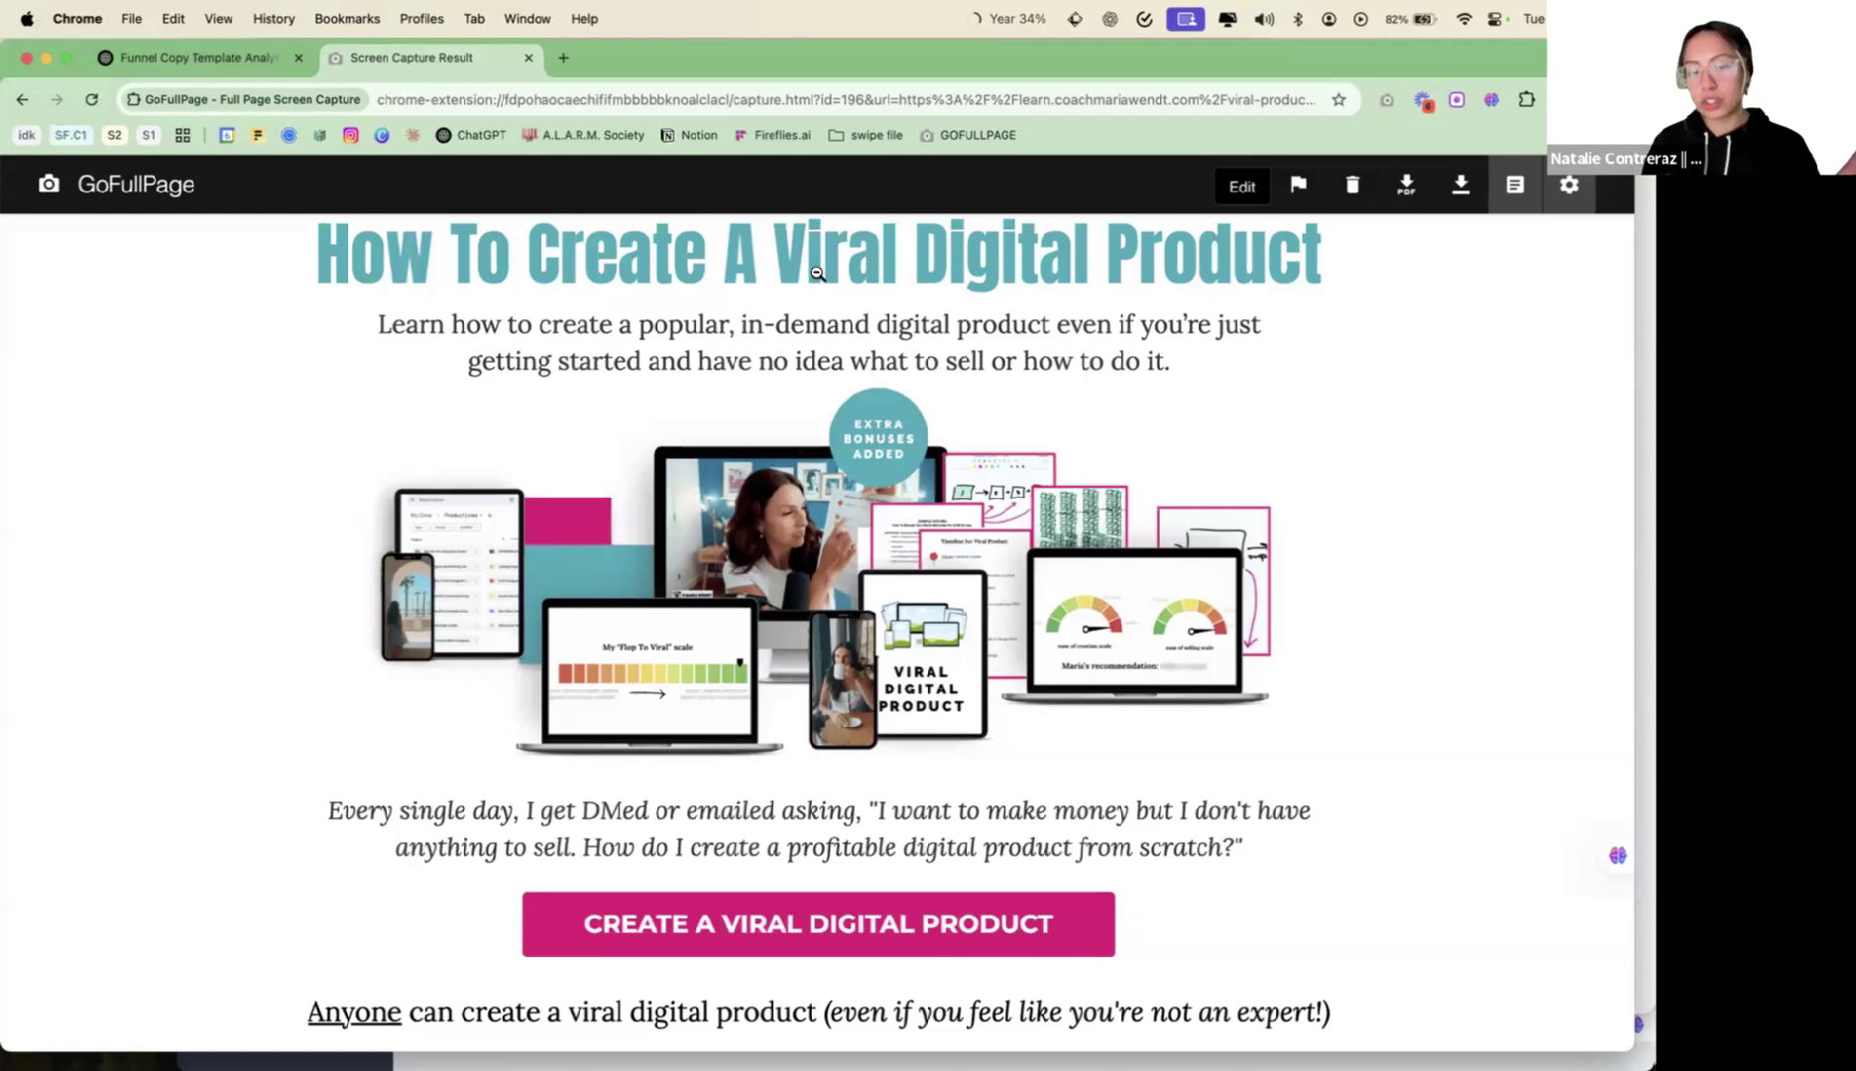
Examine the headline, subheadline, mockup image and call-to-action copy at the start of the viral digital product page
scroll(816, 272, "up", 2)
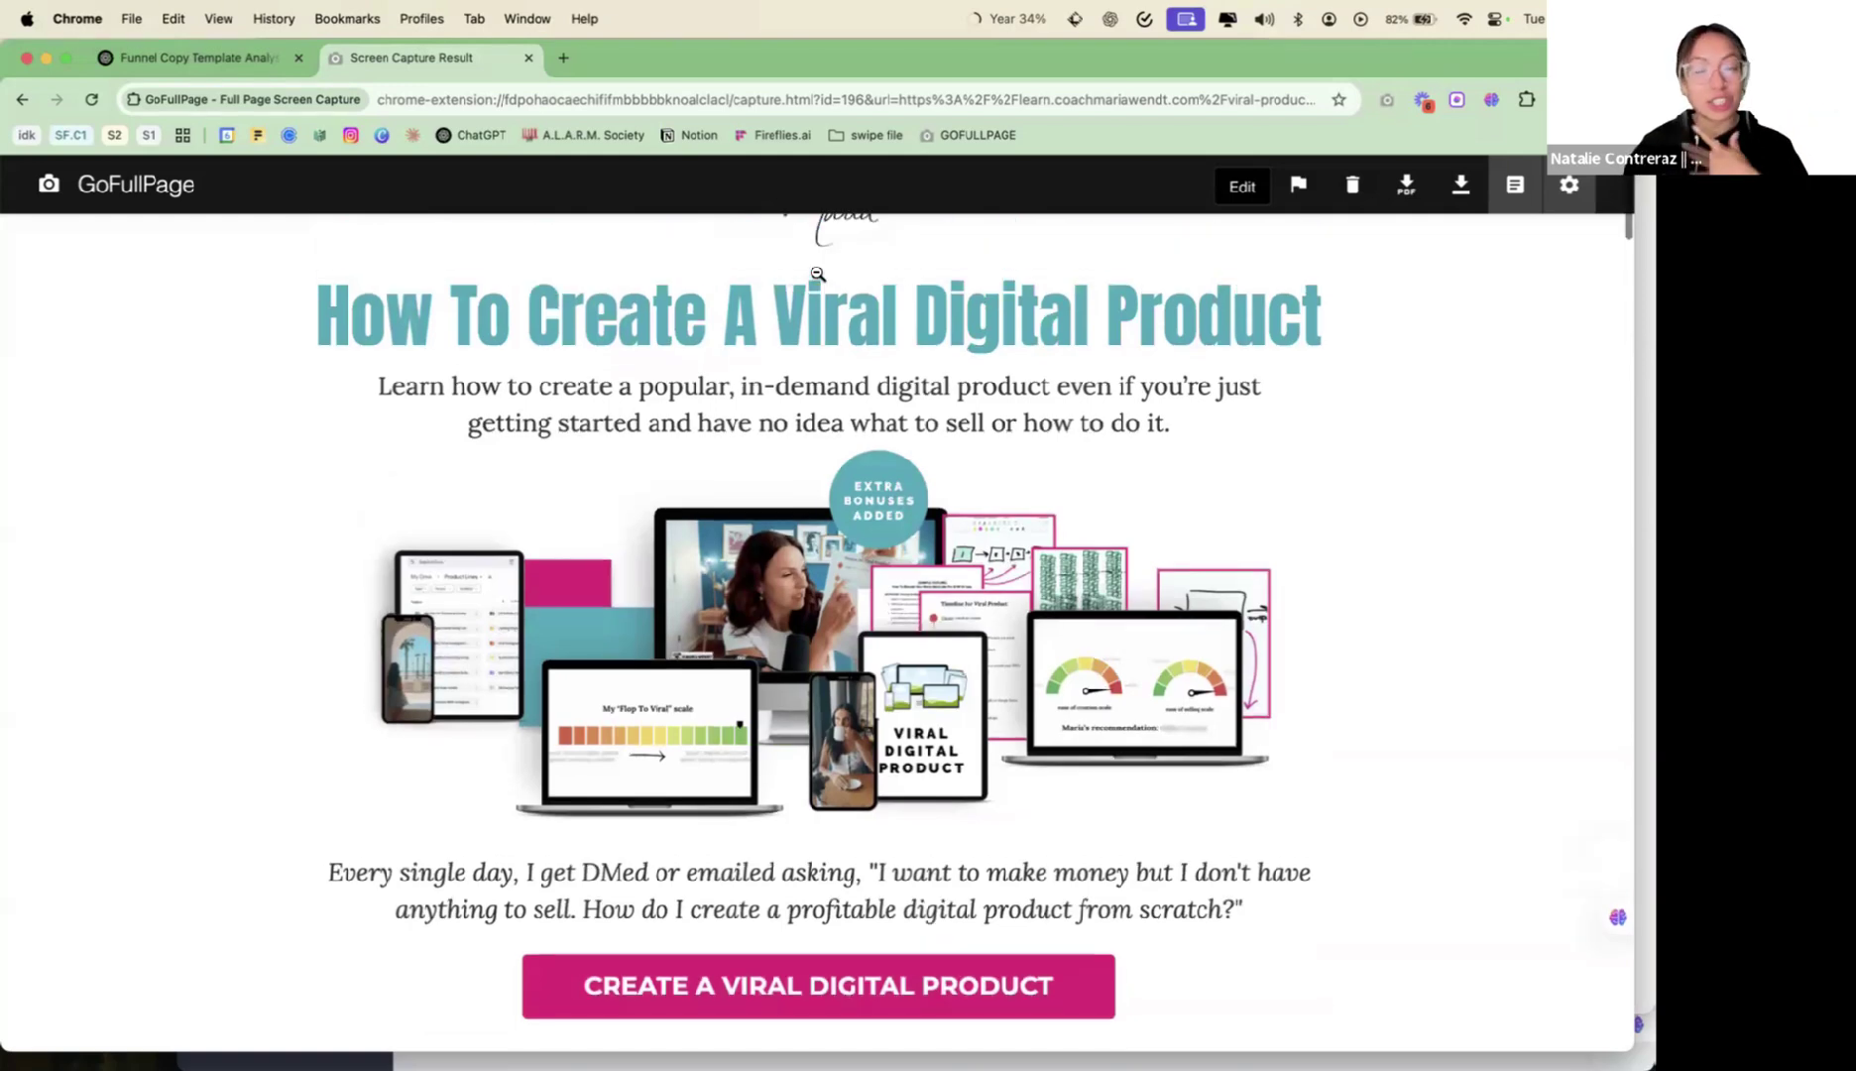
scroll(818, 274, "up", 4)
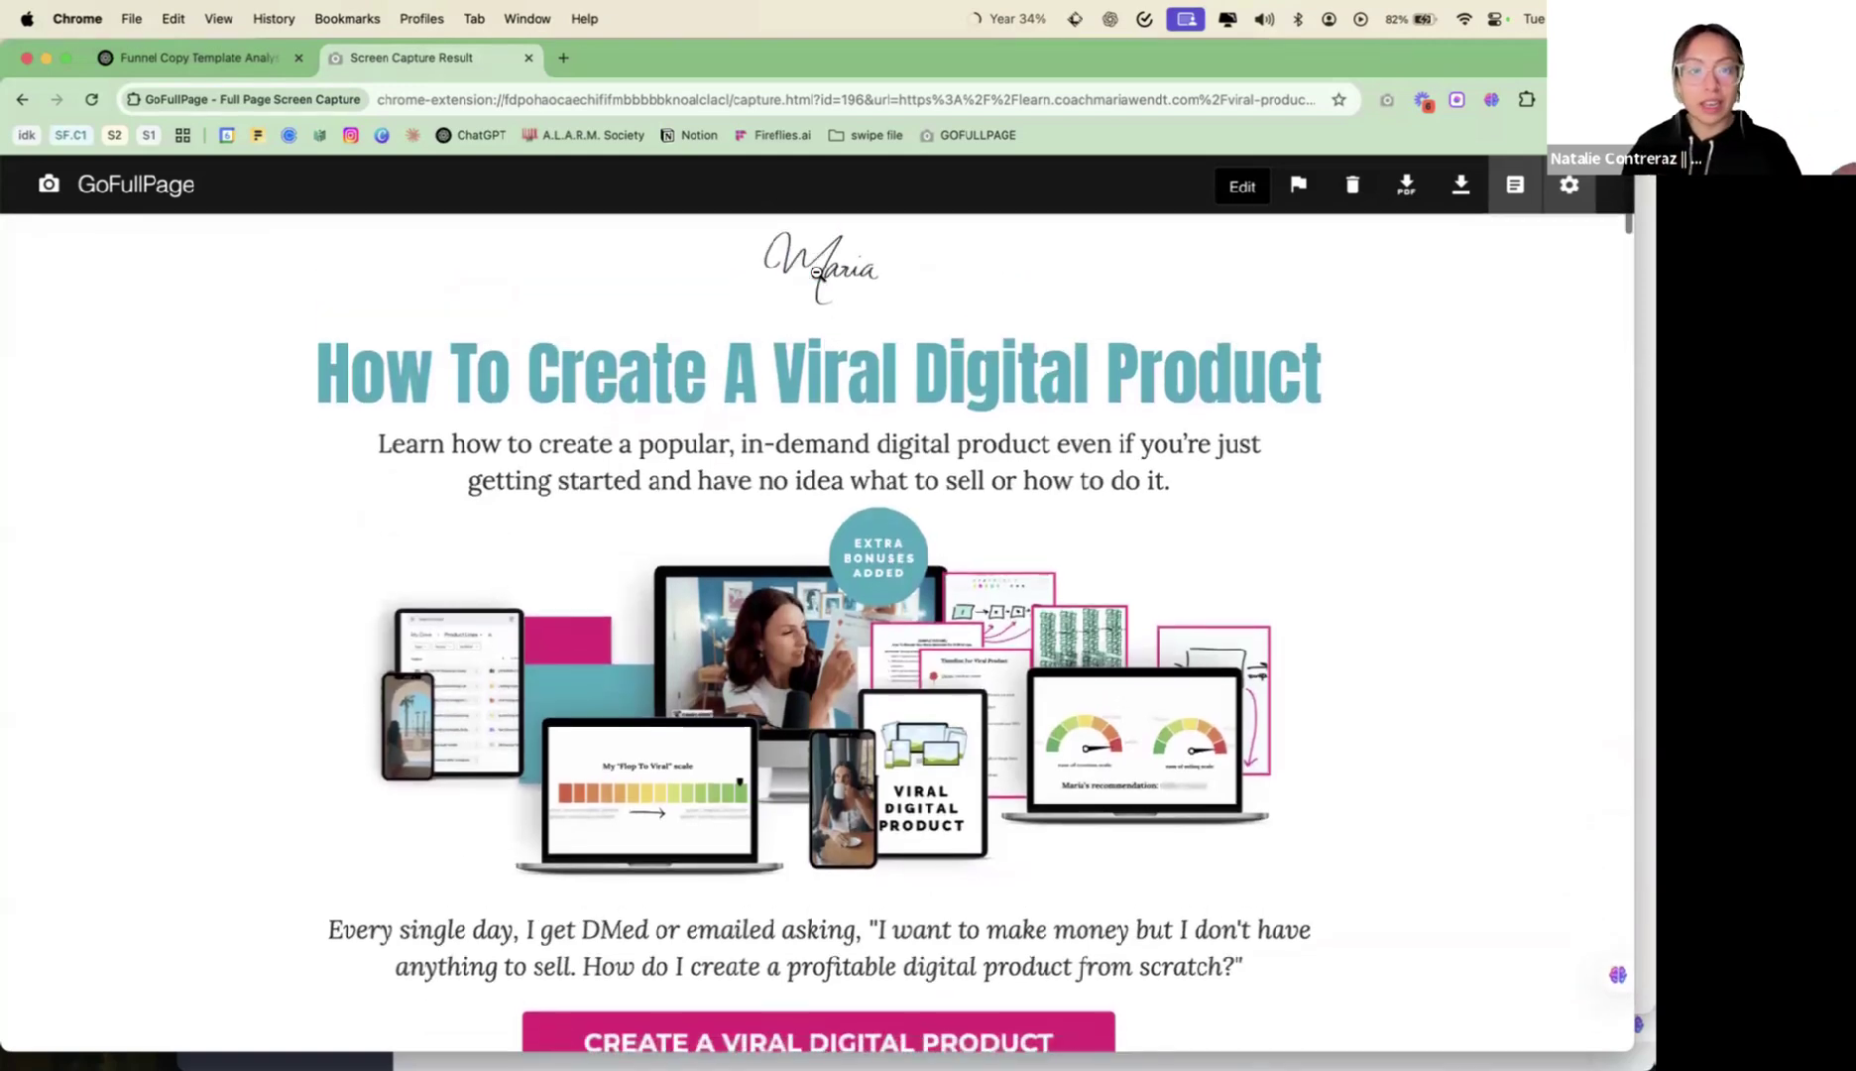
scroll(818, 274, "down", 6)
scroll(818, 273, "up", 3)
scroll(818, 273, "up", 1)
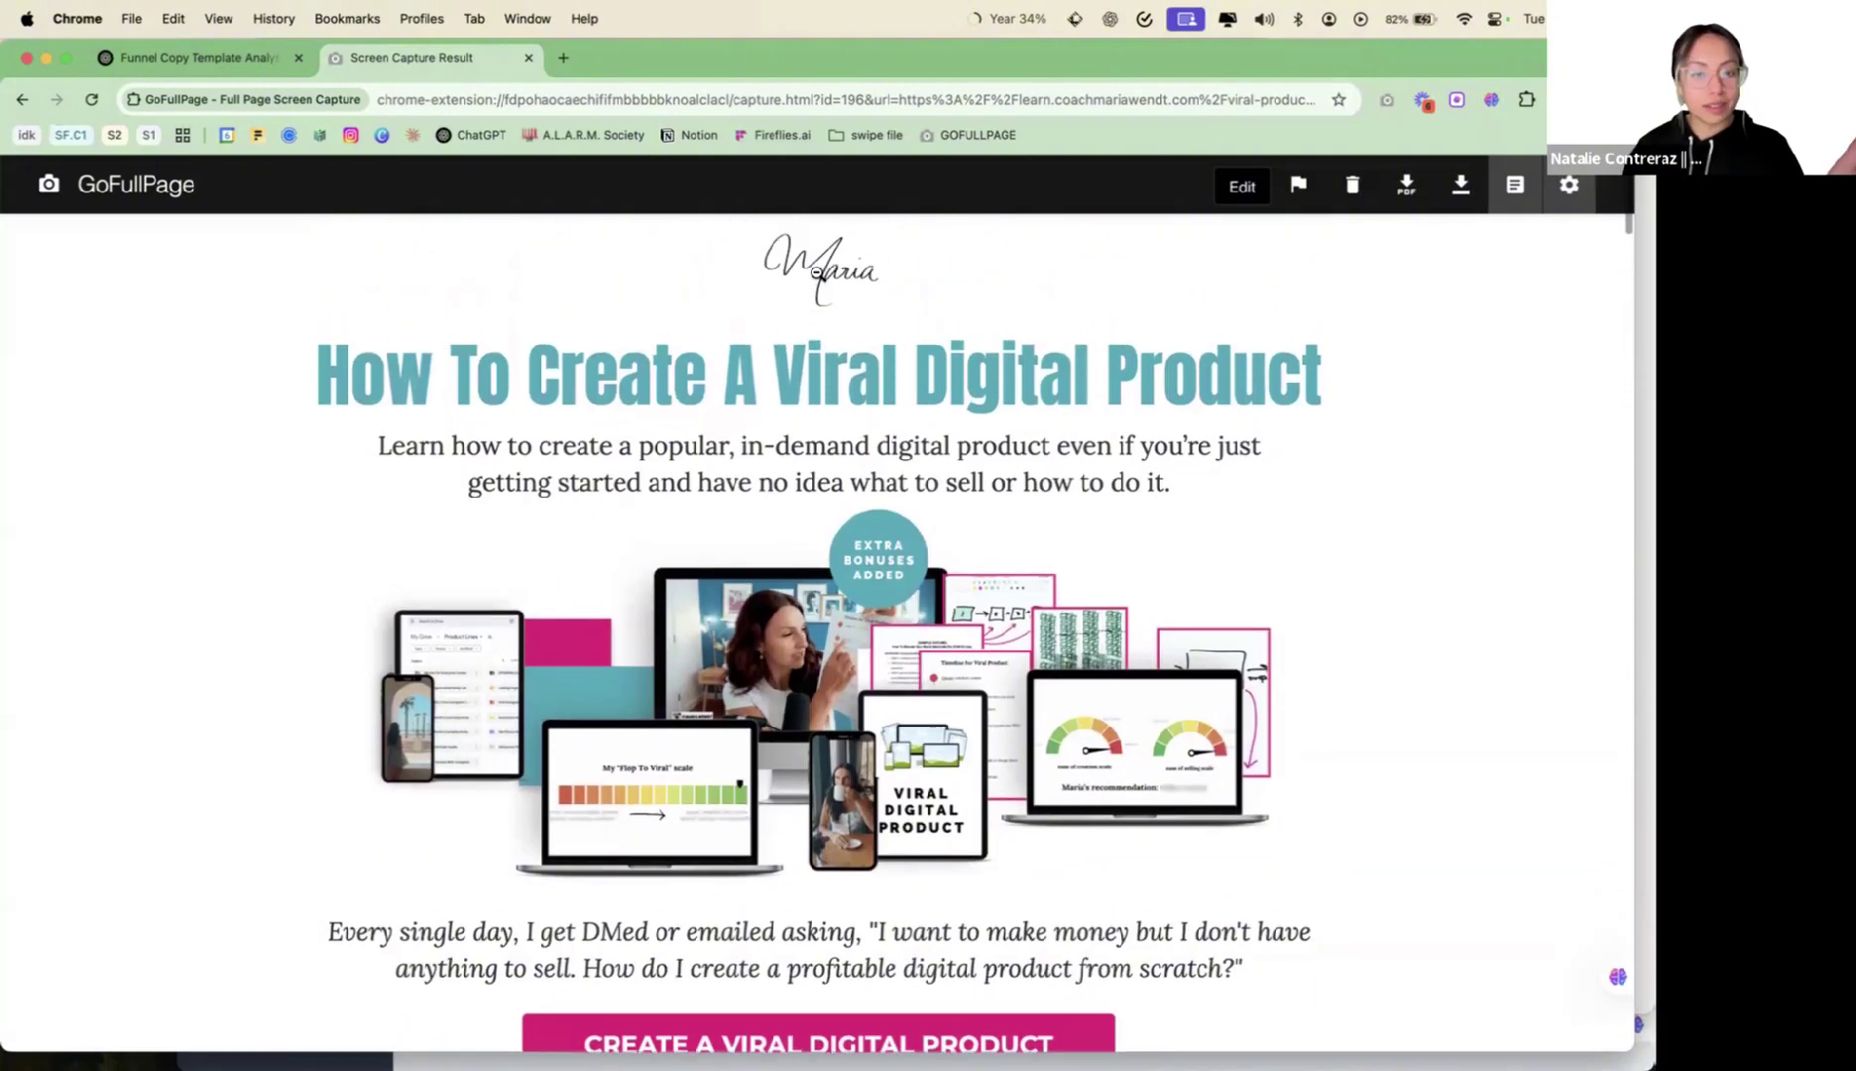
scroll(816, 273, "down", 3)
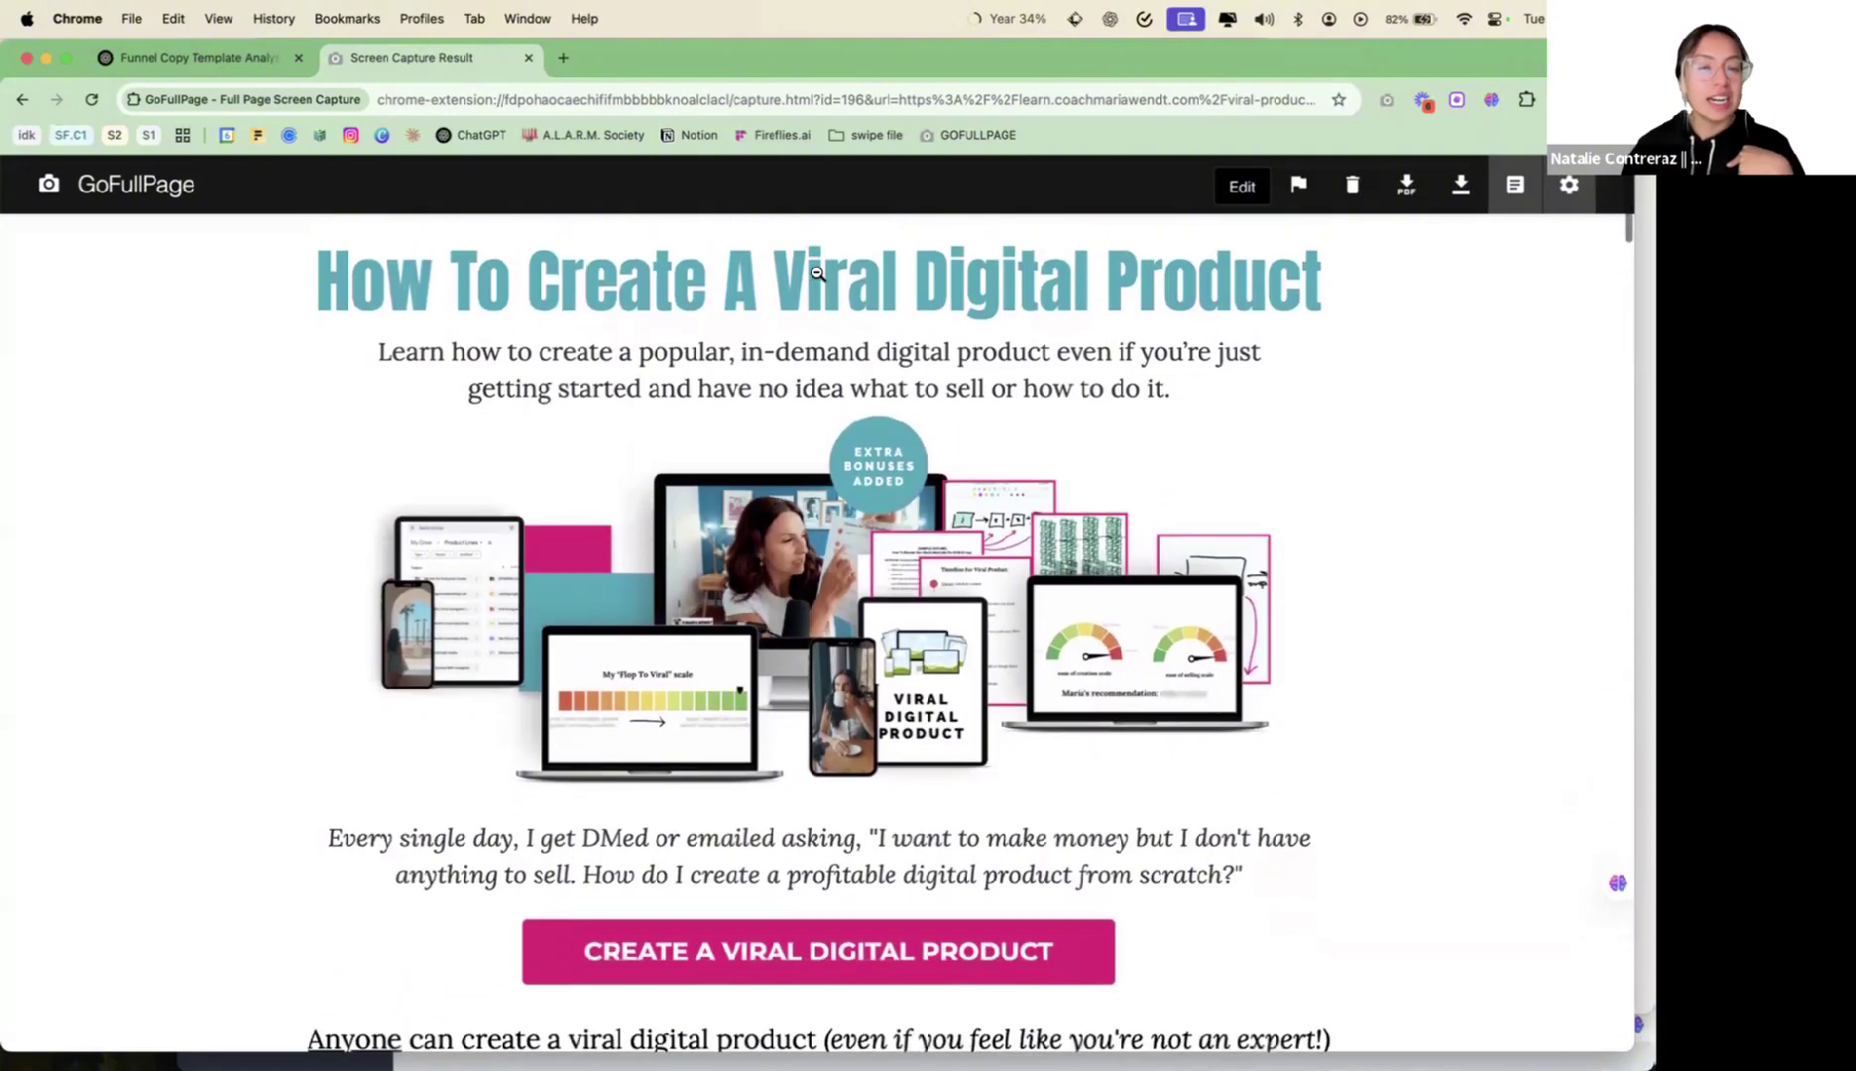
scroll(818, 274, "down", 3)
scroll(818, 273, "up", 3)
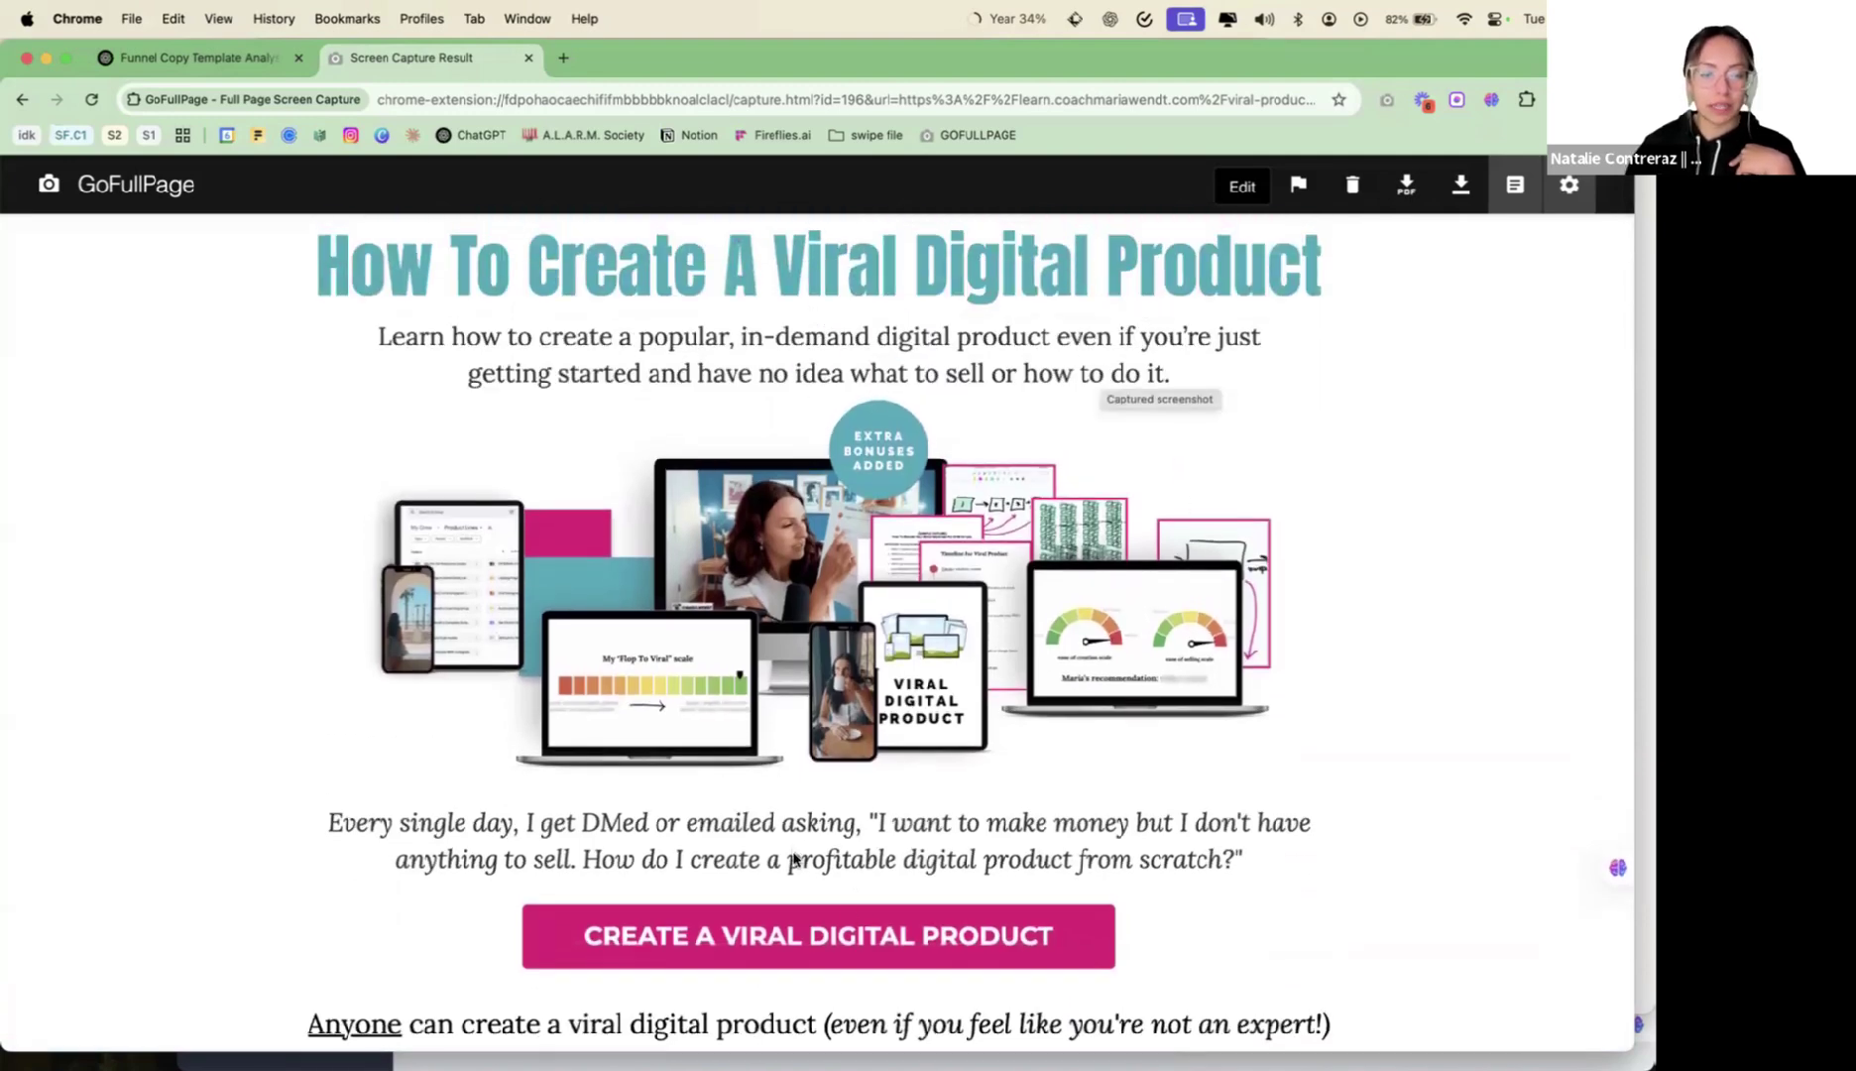
scroll(793, 859, "down", 2)
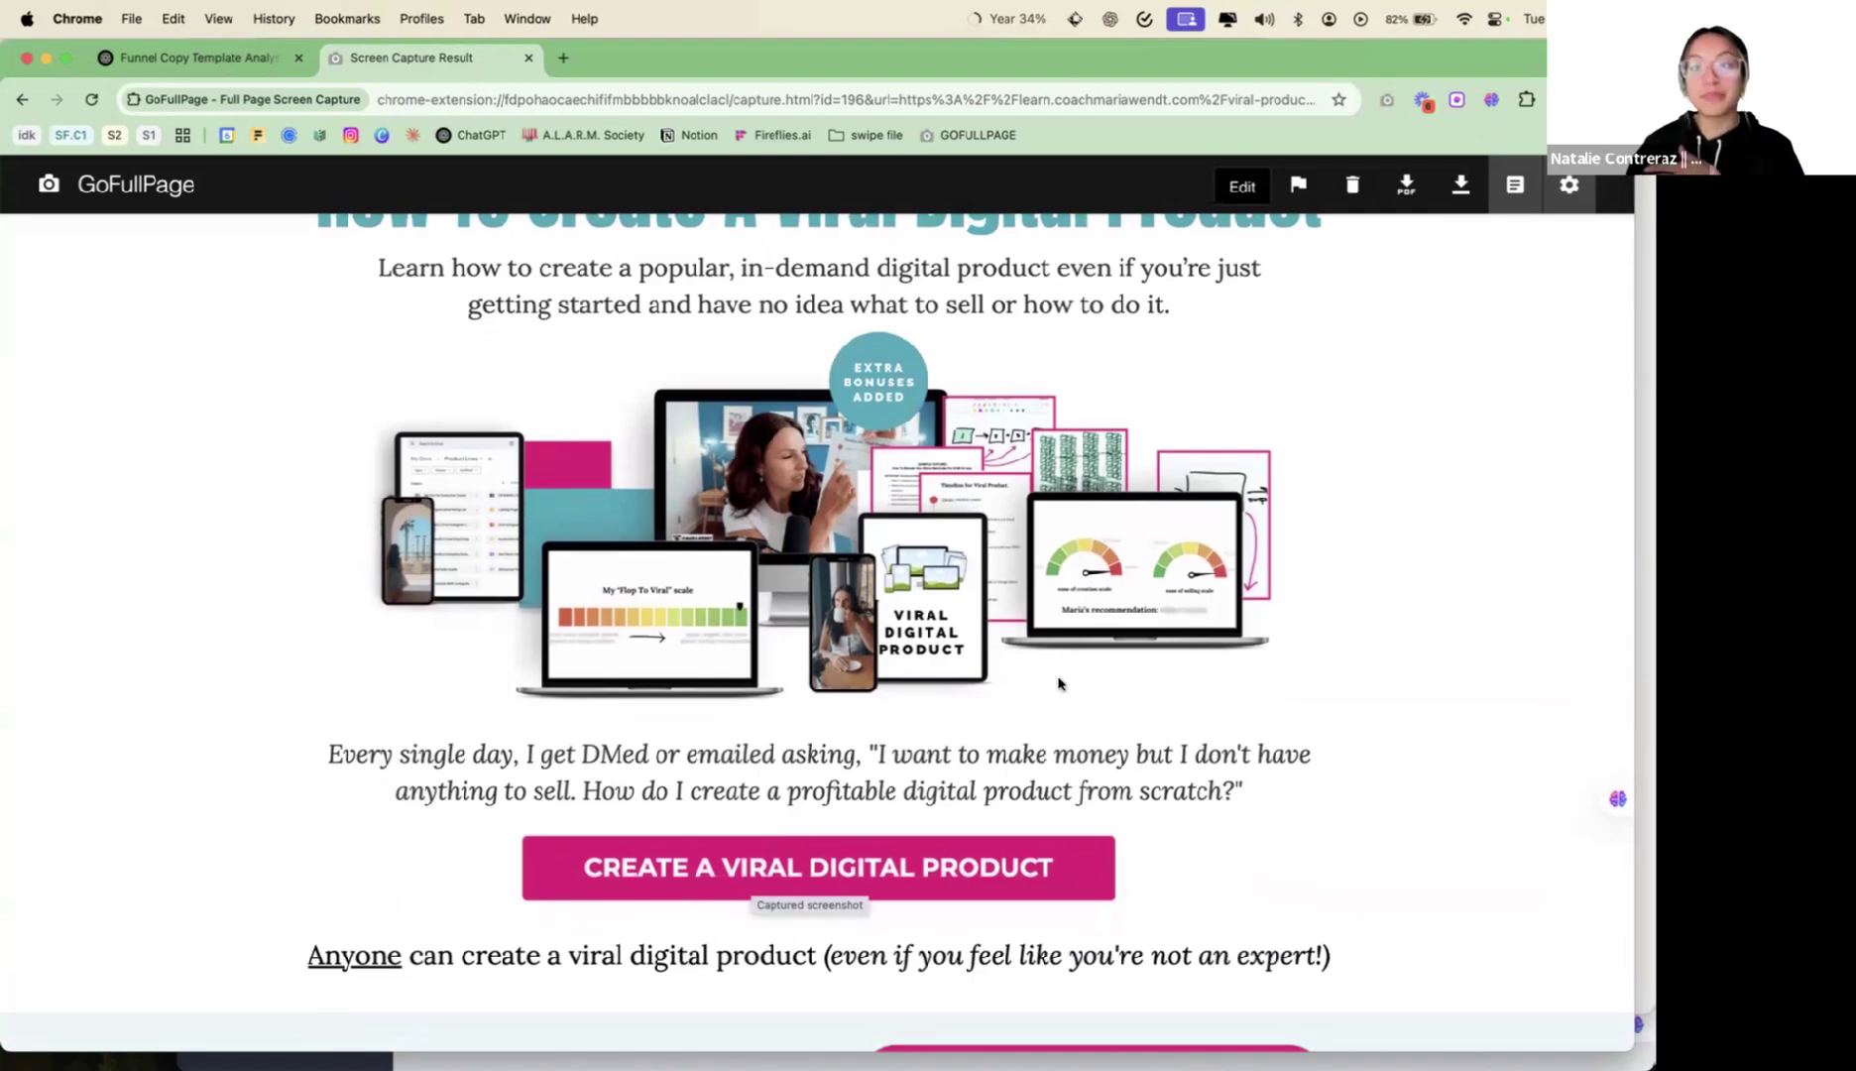
Go back to the funnel analysis chat and review the role and task paragraphs of the prompt
left_click(149, 64)
left_click(1095, 377)
scroll(1009, 532, "down", 3)
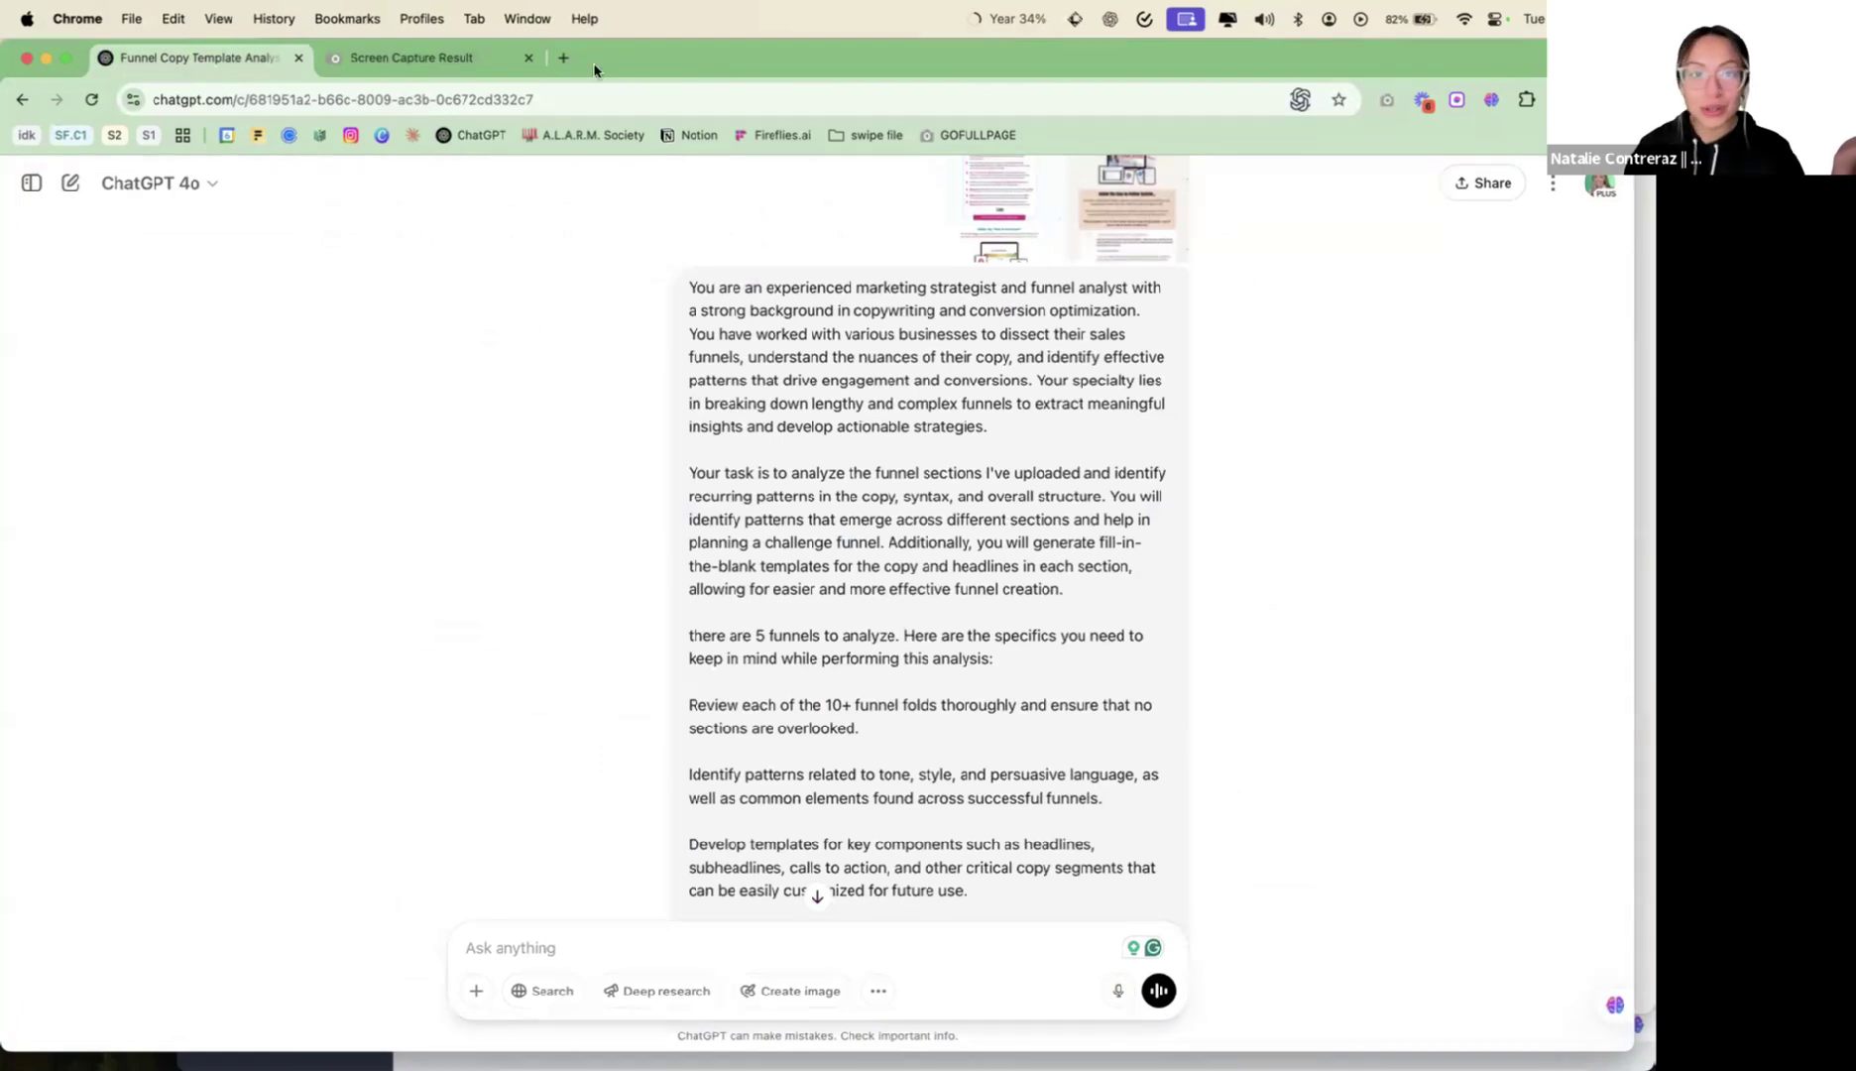
Open Feedough's Free ChatGPT Prompt Generator at feedough.com/chatgpt-prompt-generator in a new tab and bring its prompt form into view
left_click(563, 60)
type("feedouh")
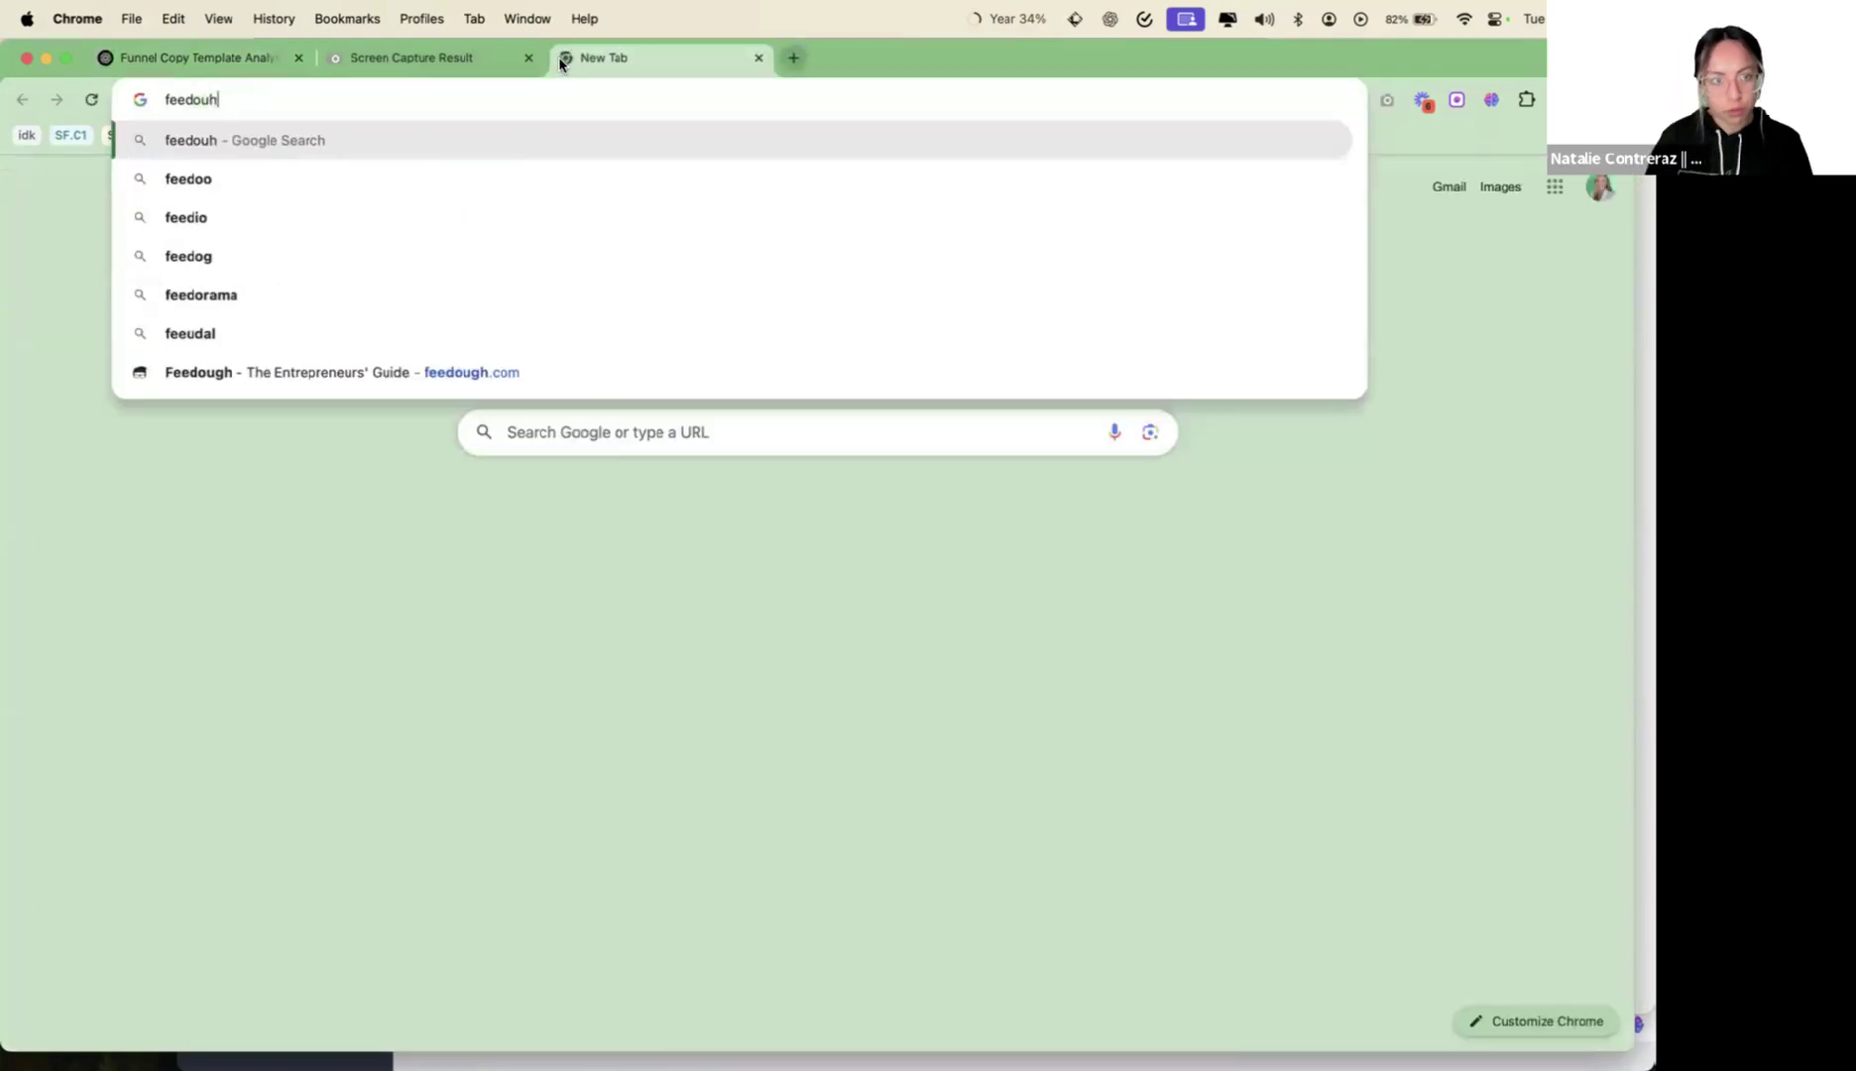
key("ctrl+super+space")
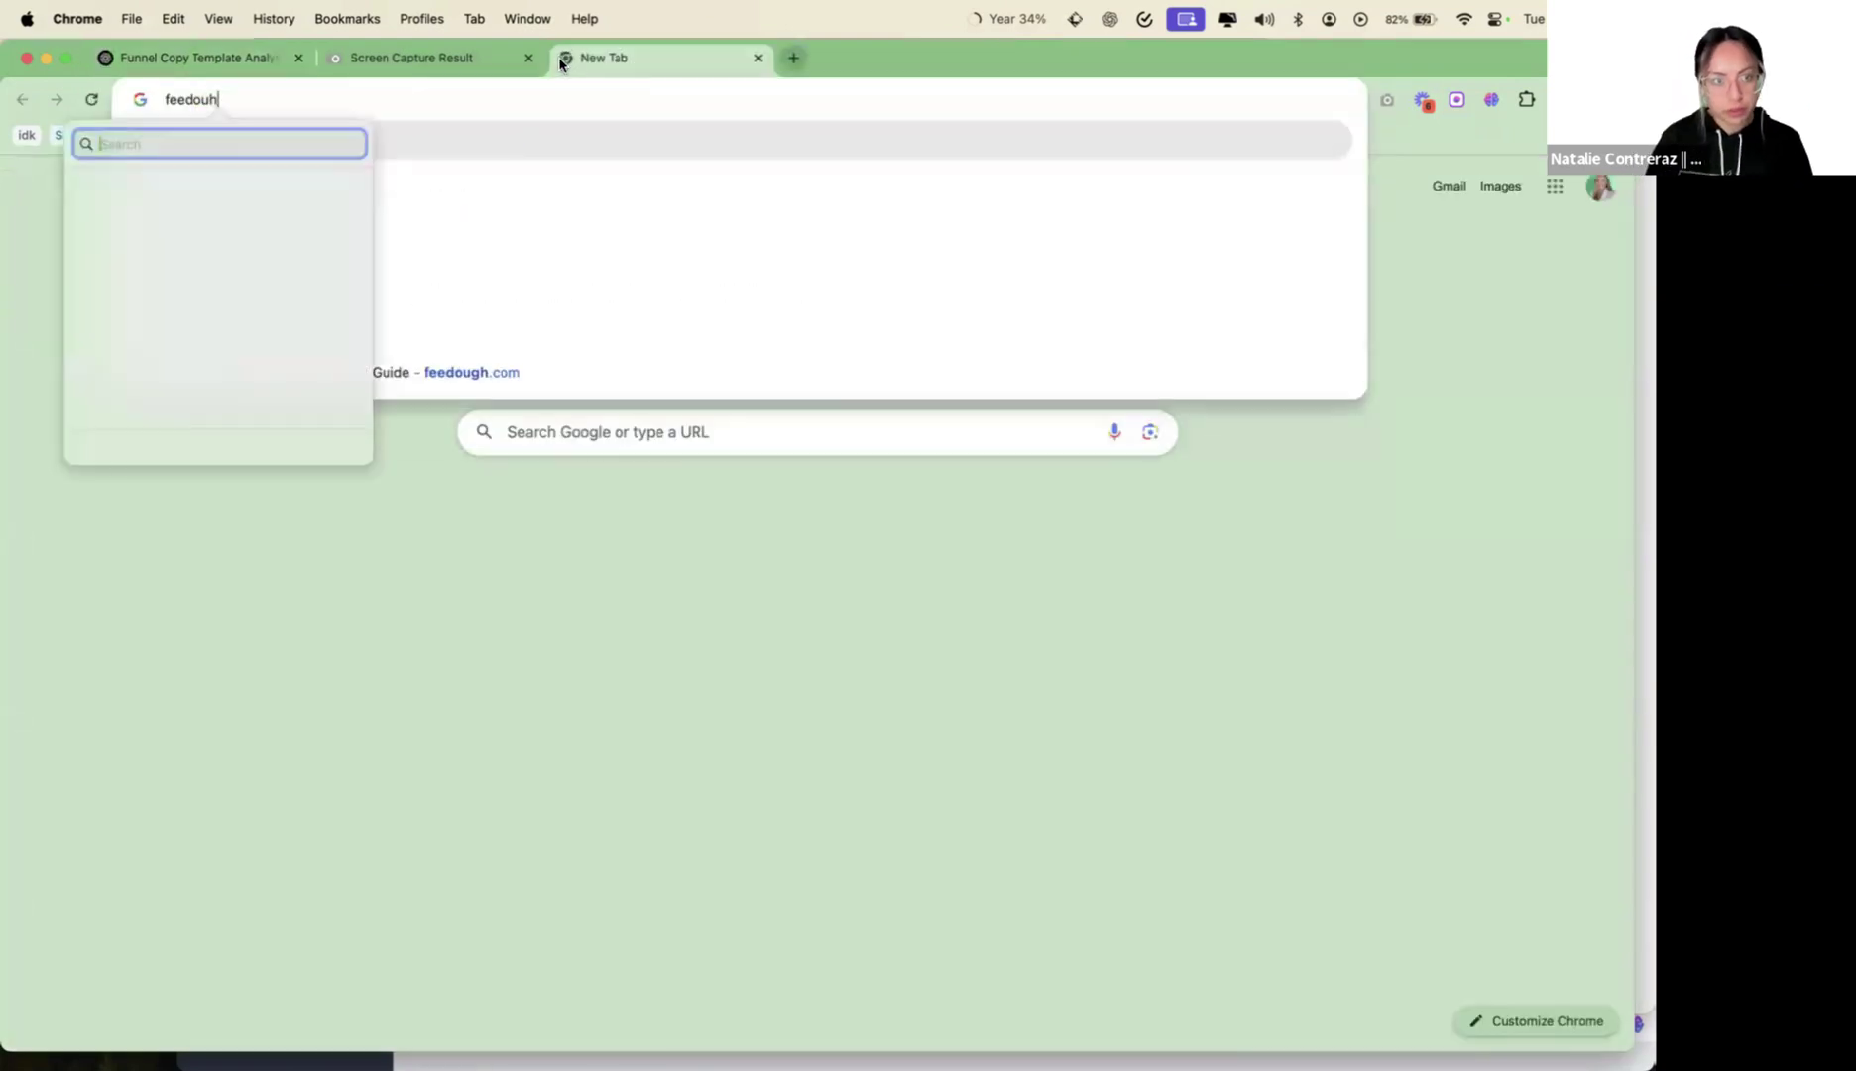
type("g")
key("Escape")
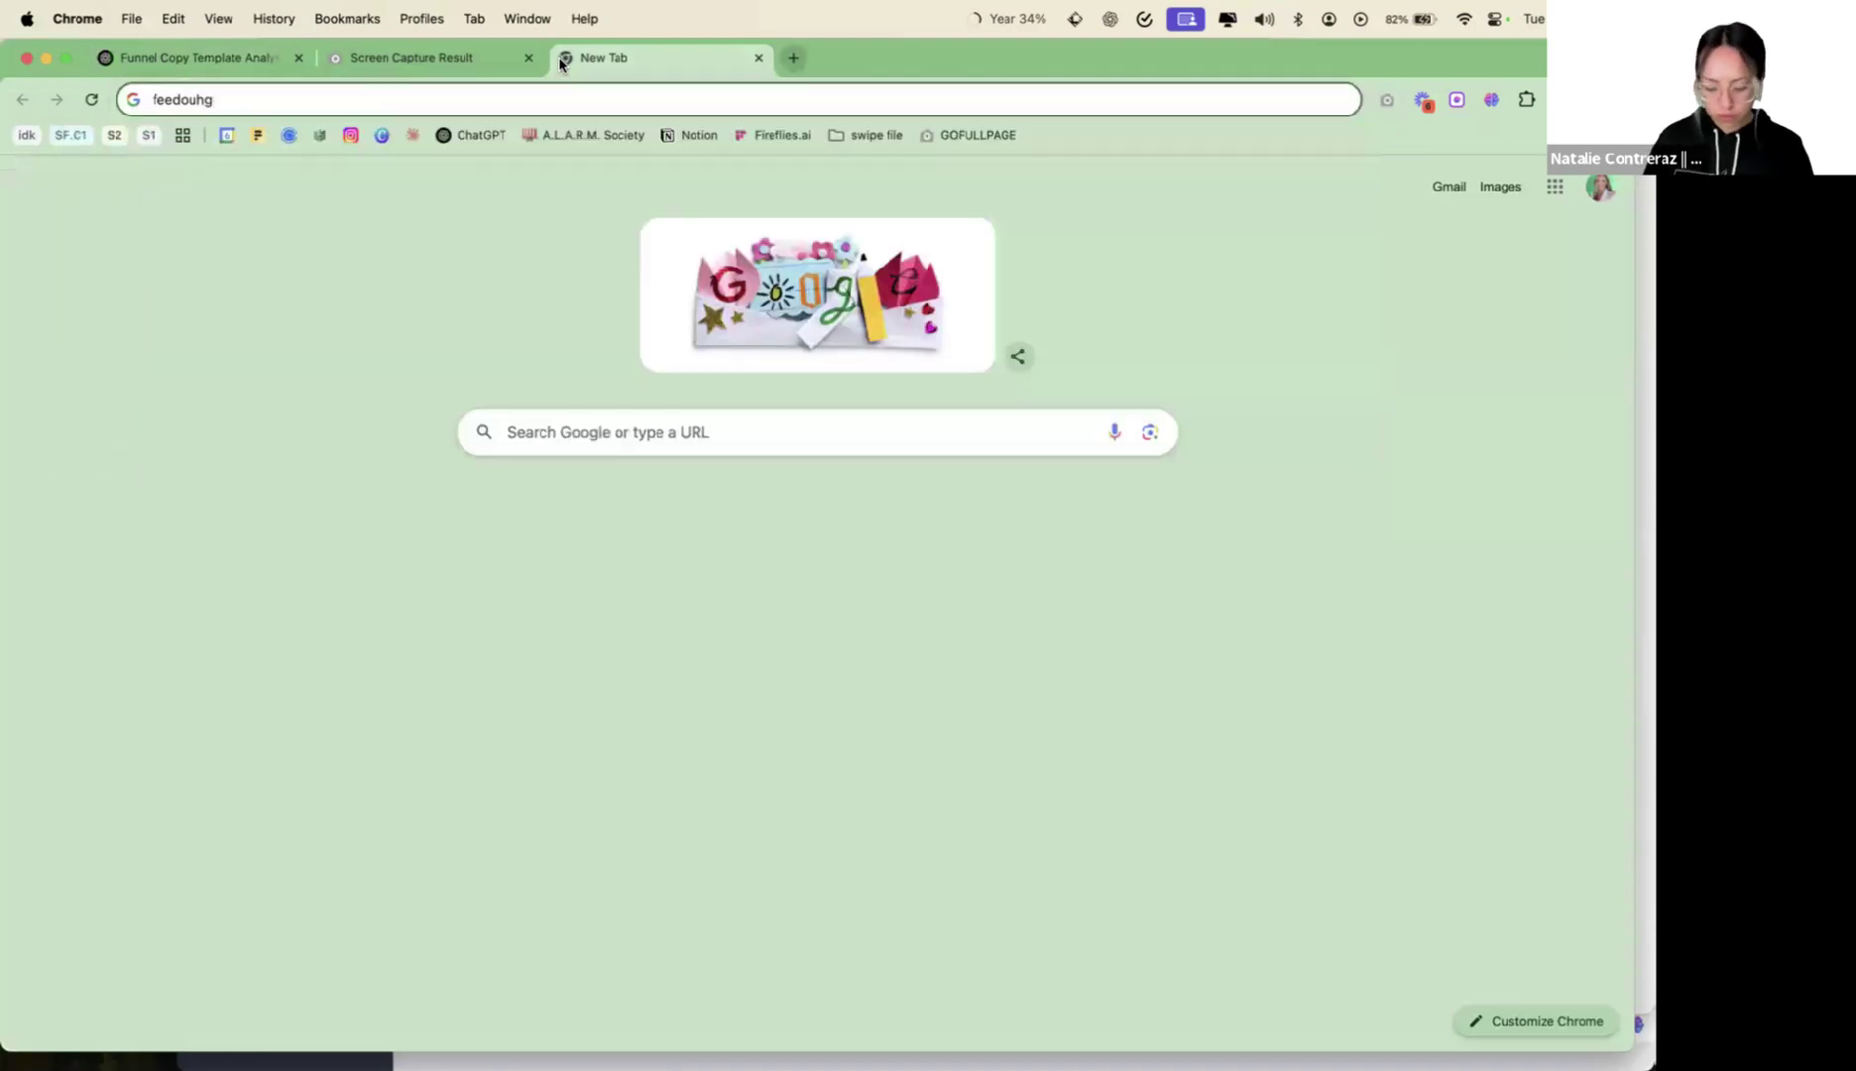
key("BackSpace")
key("BackSpace")
type("gh.com")
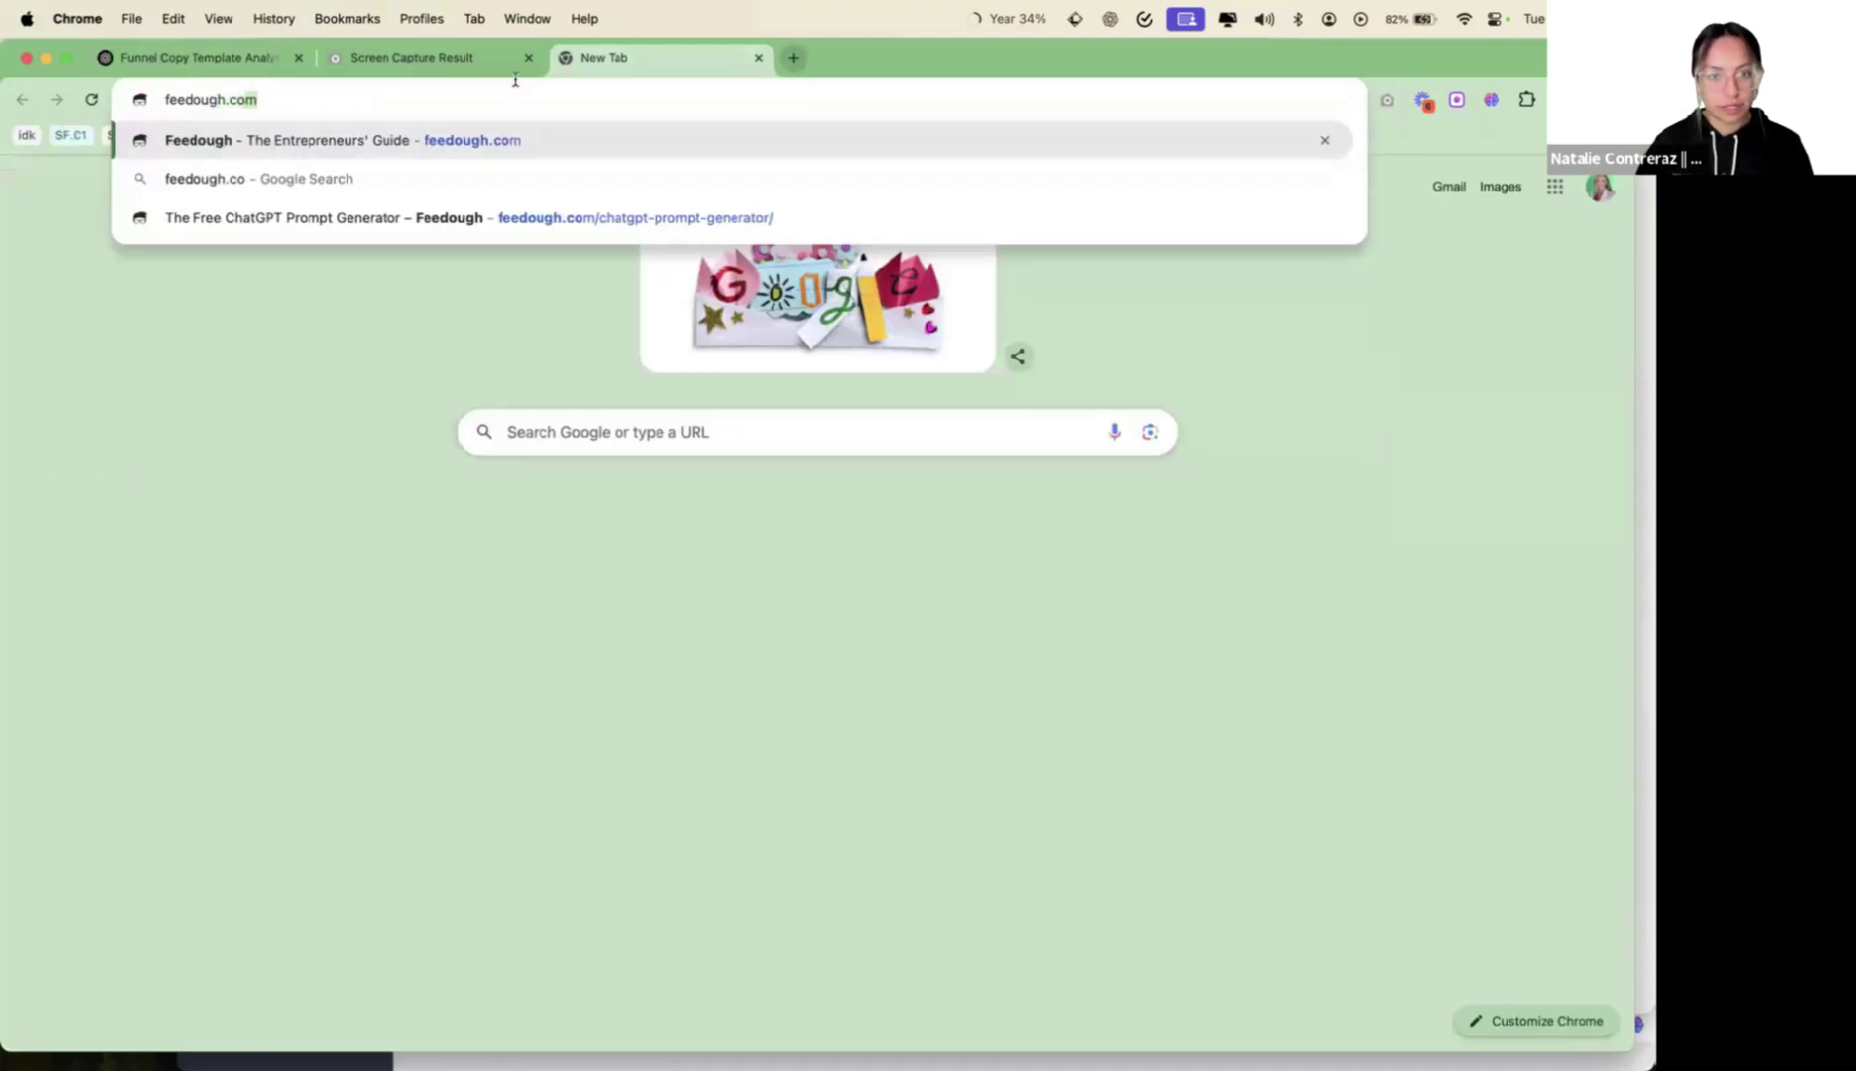
left_click(482, 217)
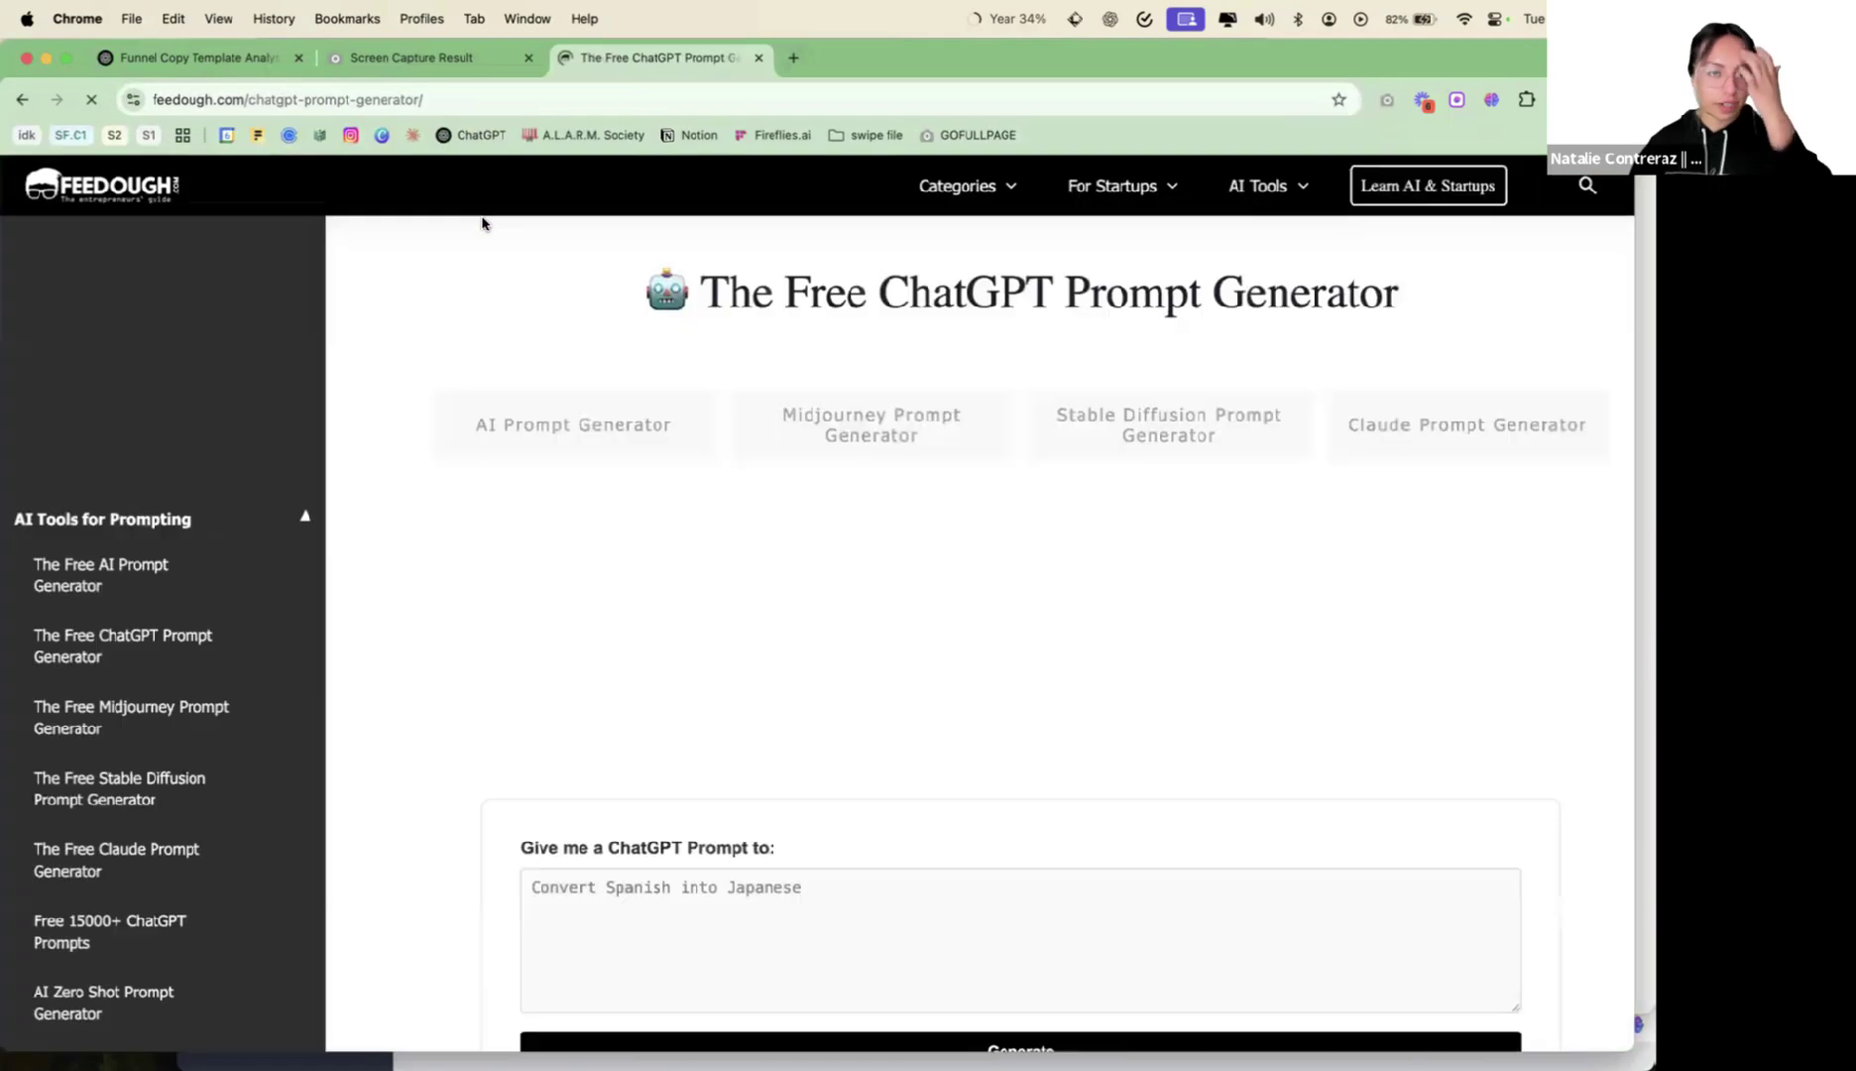
scroll(664, 781, "down", 2)
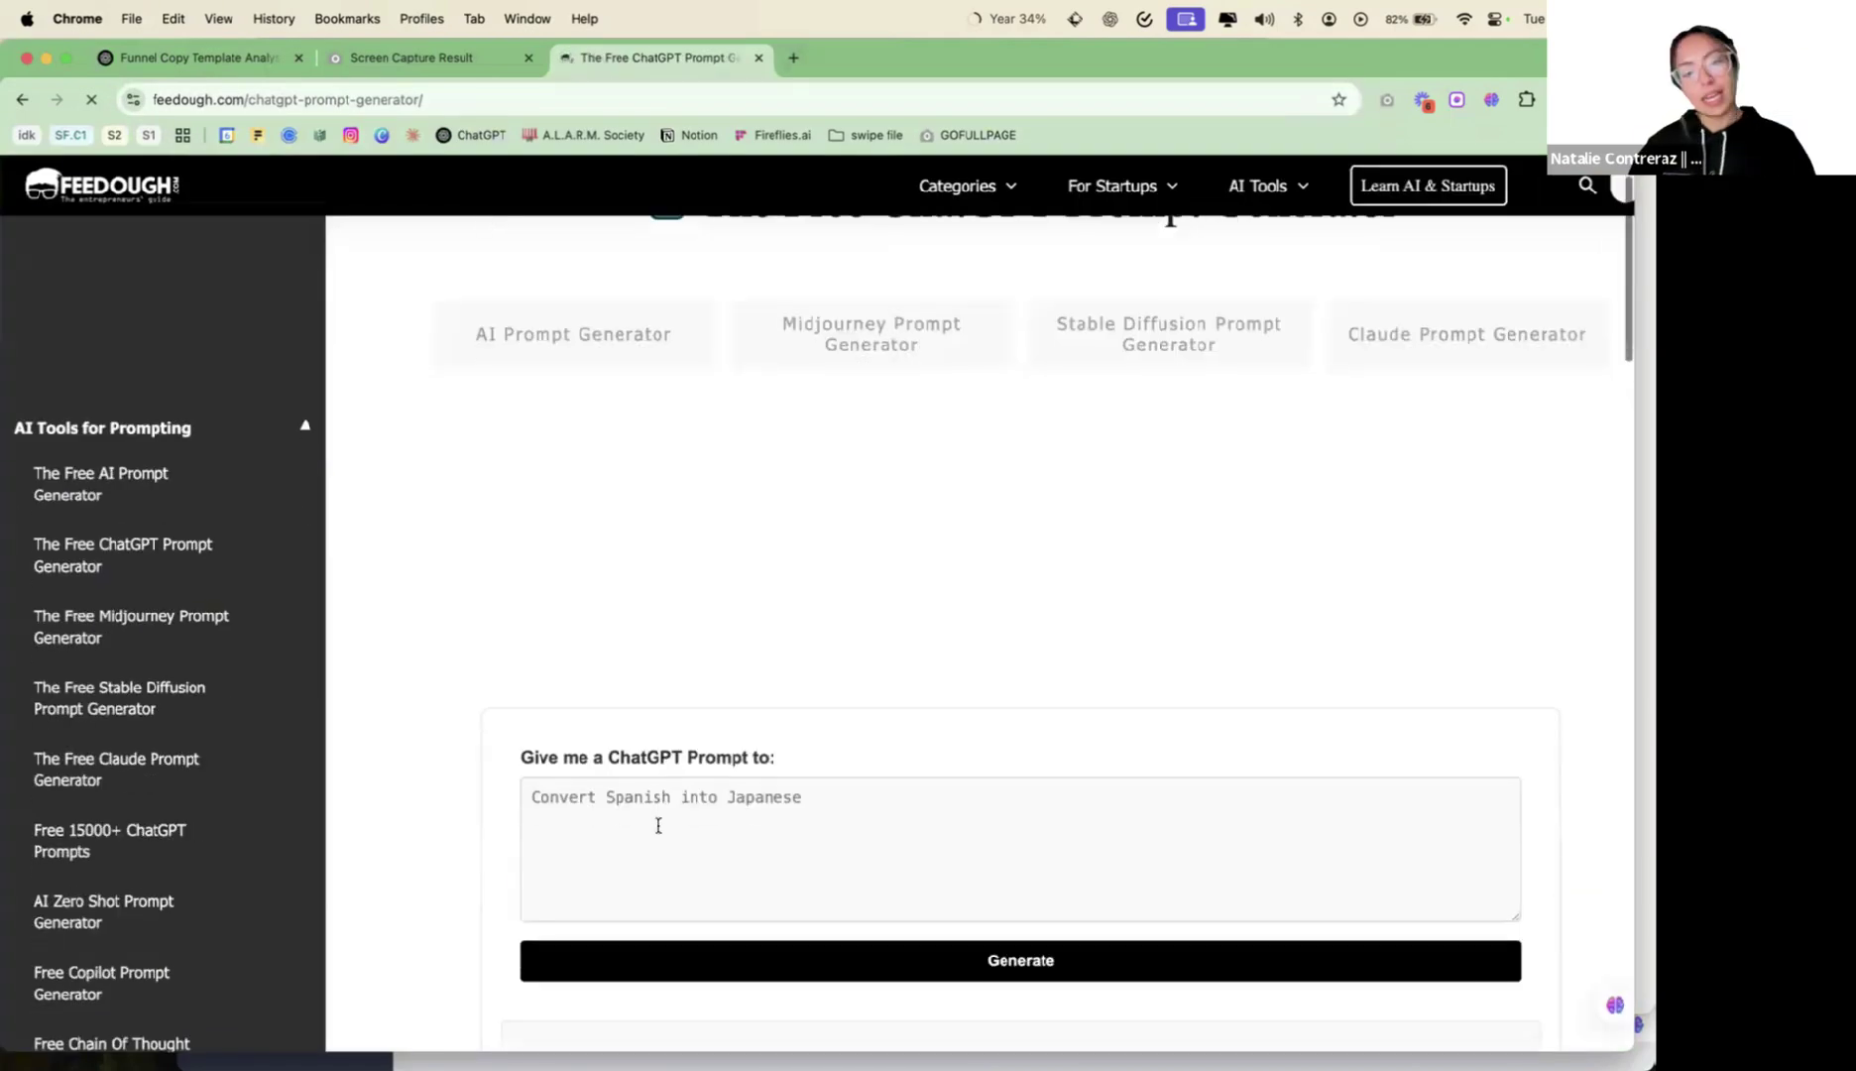
Generate a ChatGPT prompt to "analyze funnel cpoy flow and syntax" and read through the generated role, task and feedback criteria
left_click(658, 825)
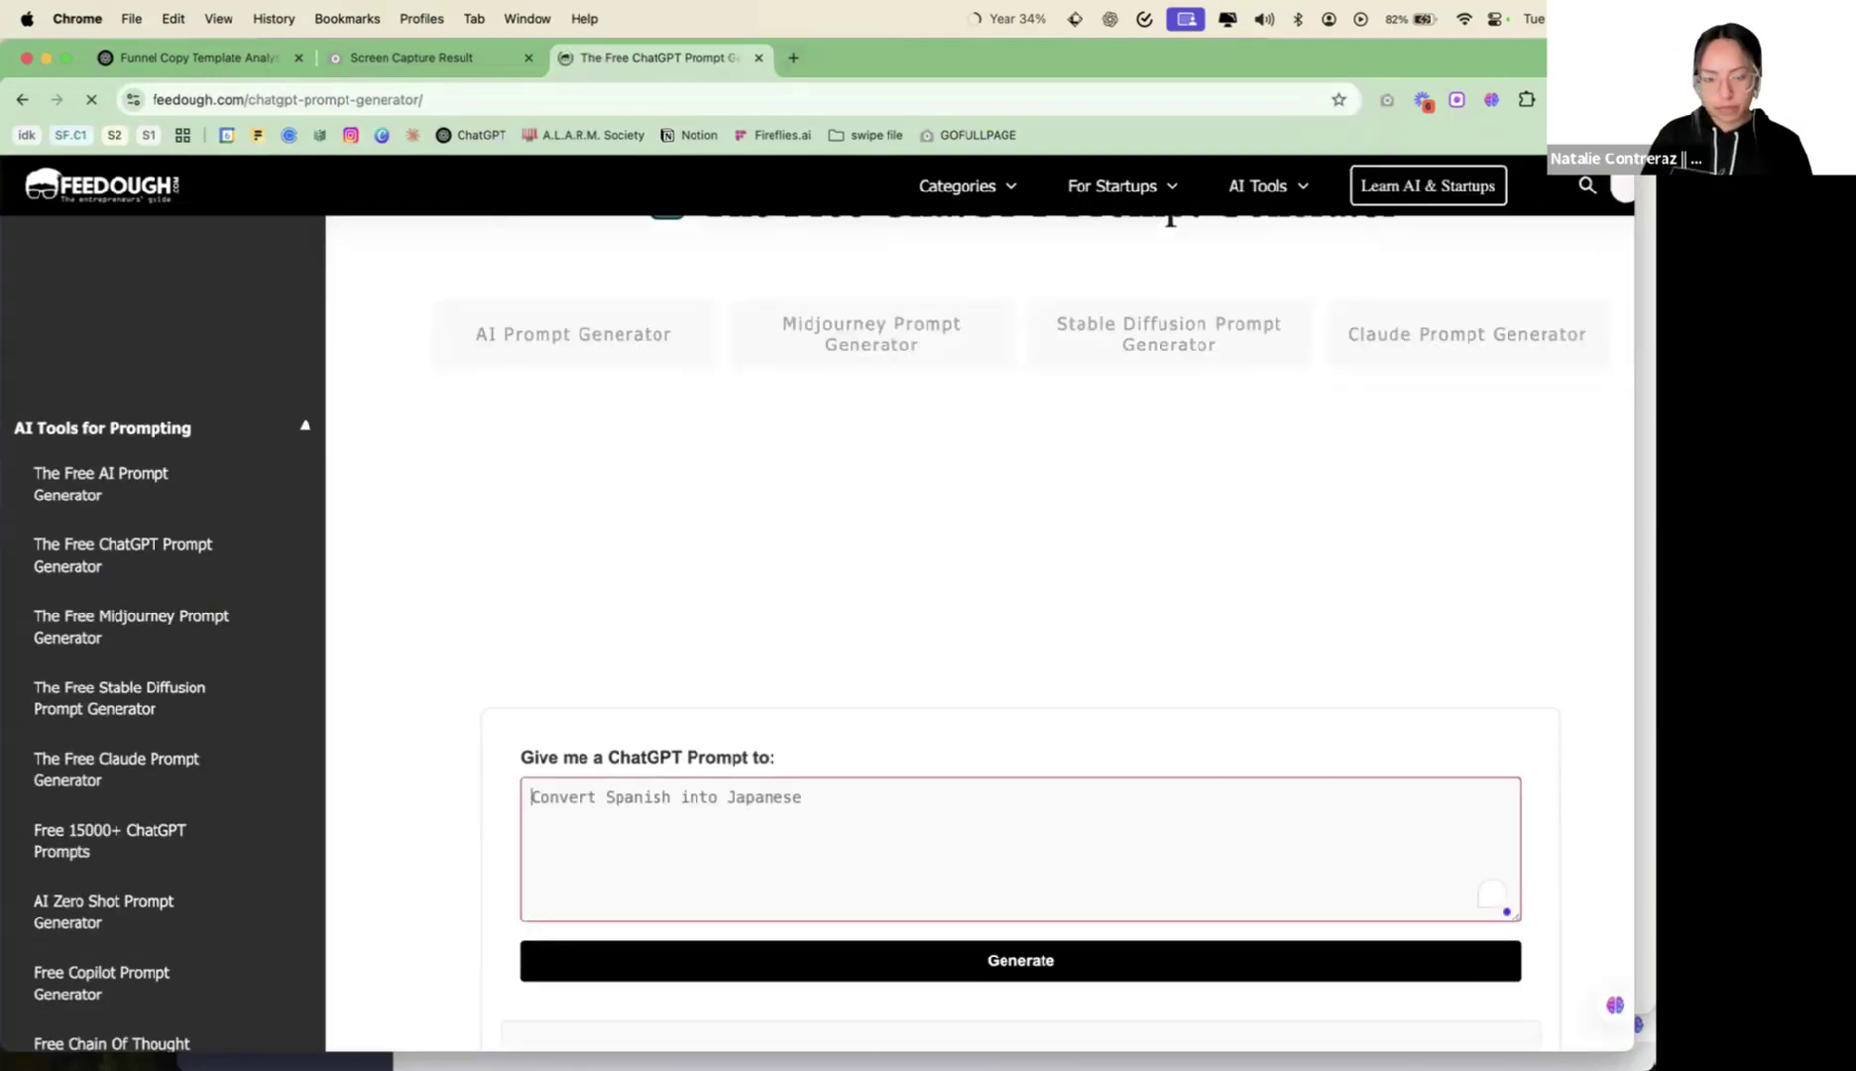
type("analyze fun")
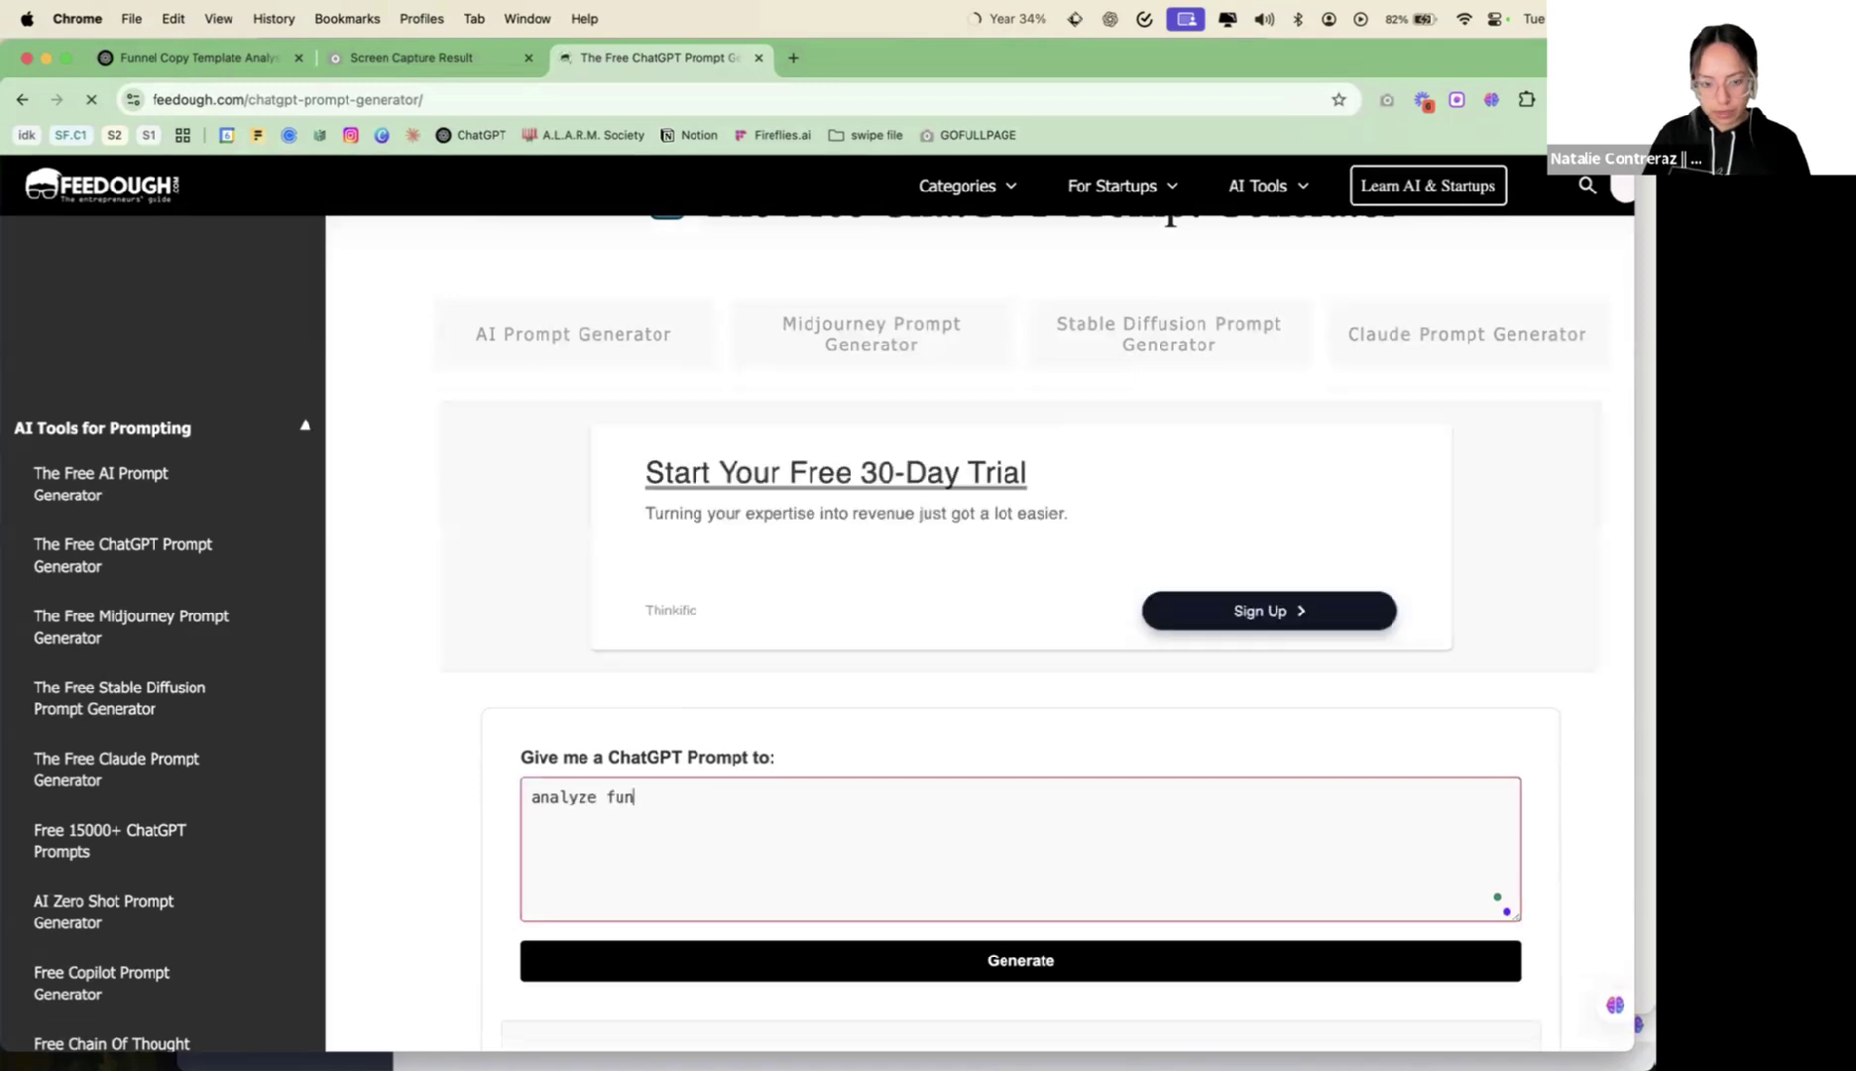
type("nel")
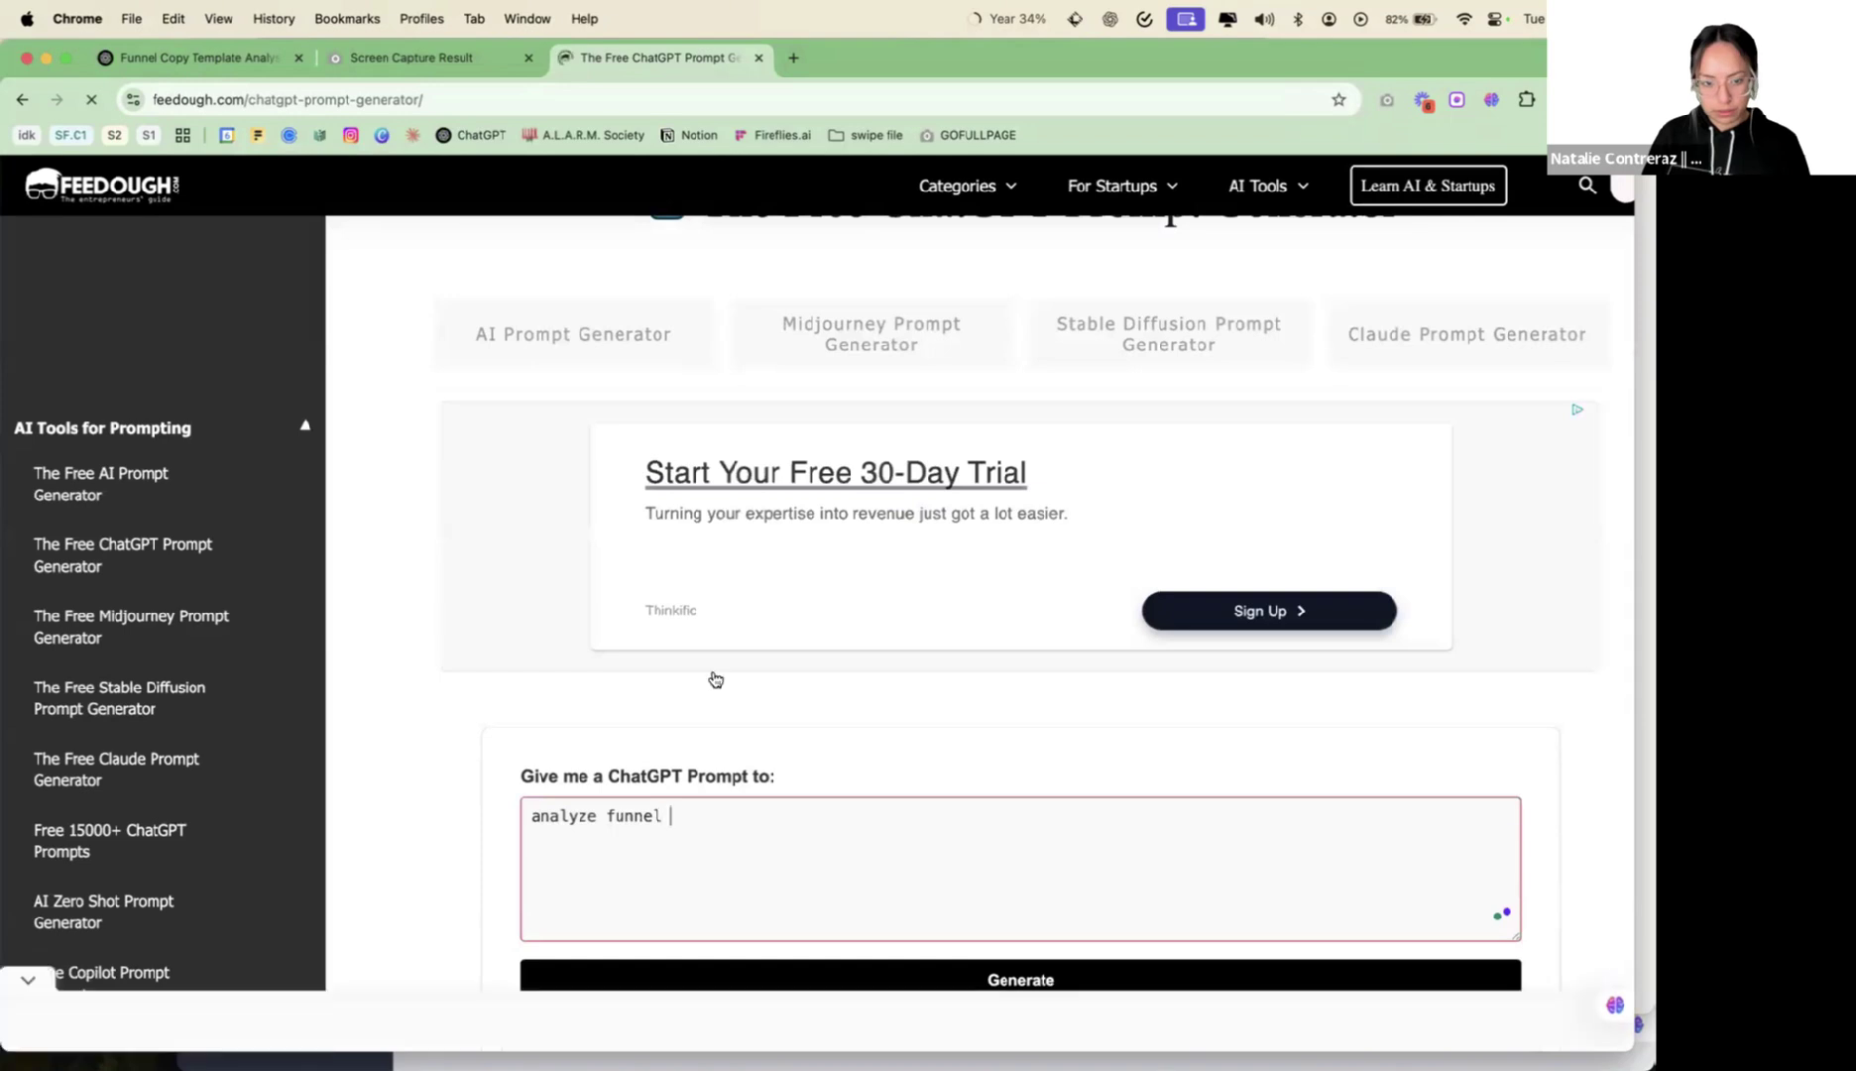
type(" cpoy flow and syntax")
scroll(714, 679, "down", 3)
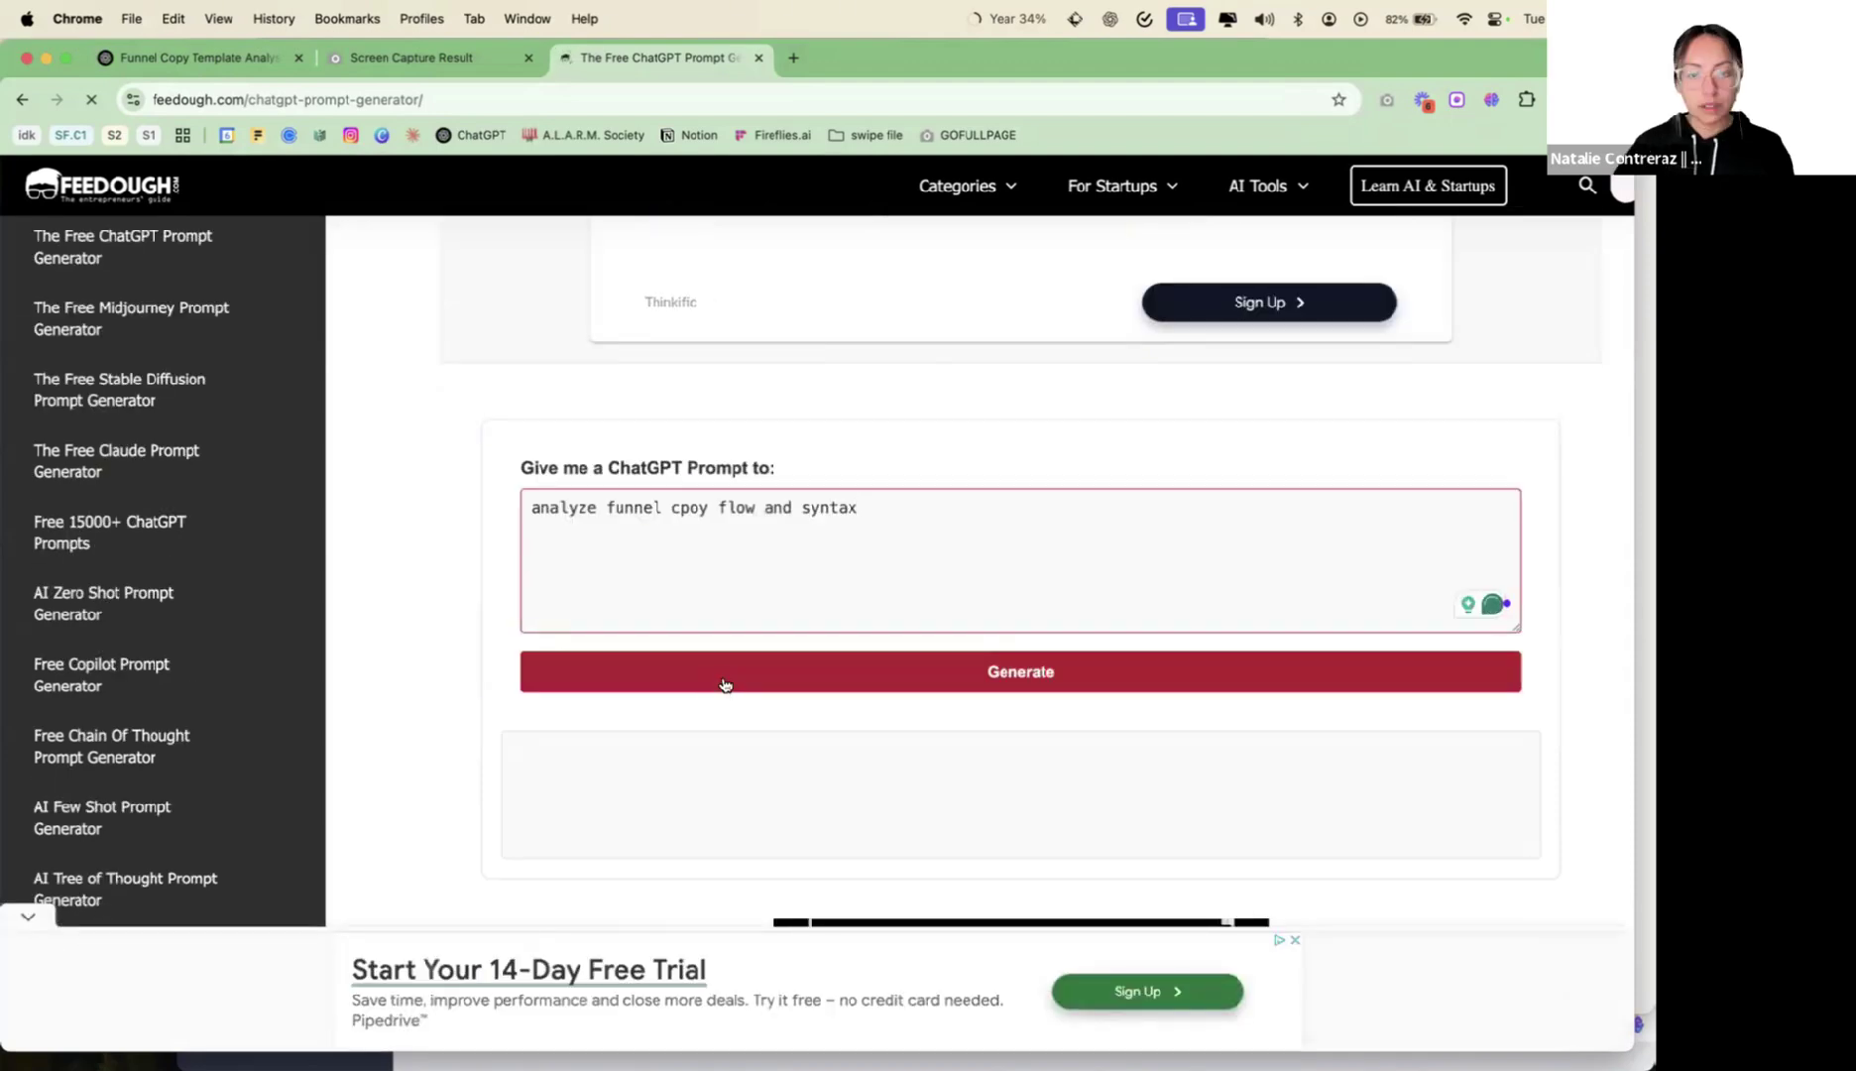
left_click(725, 684)
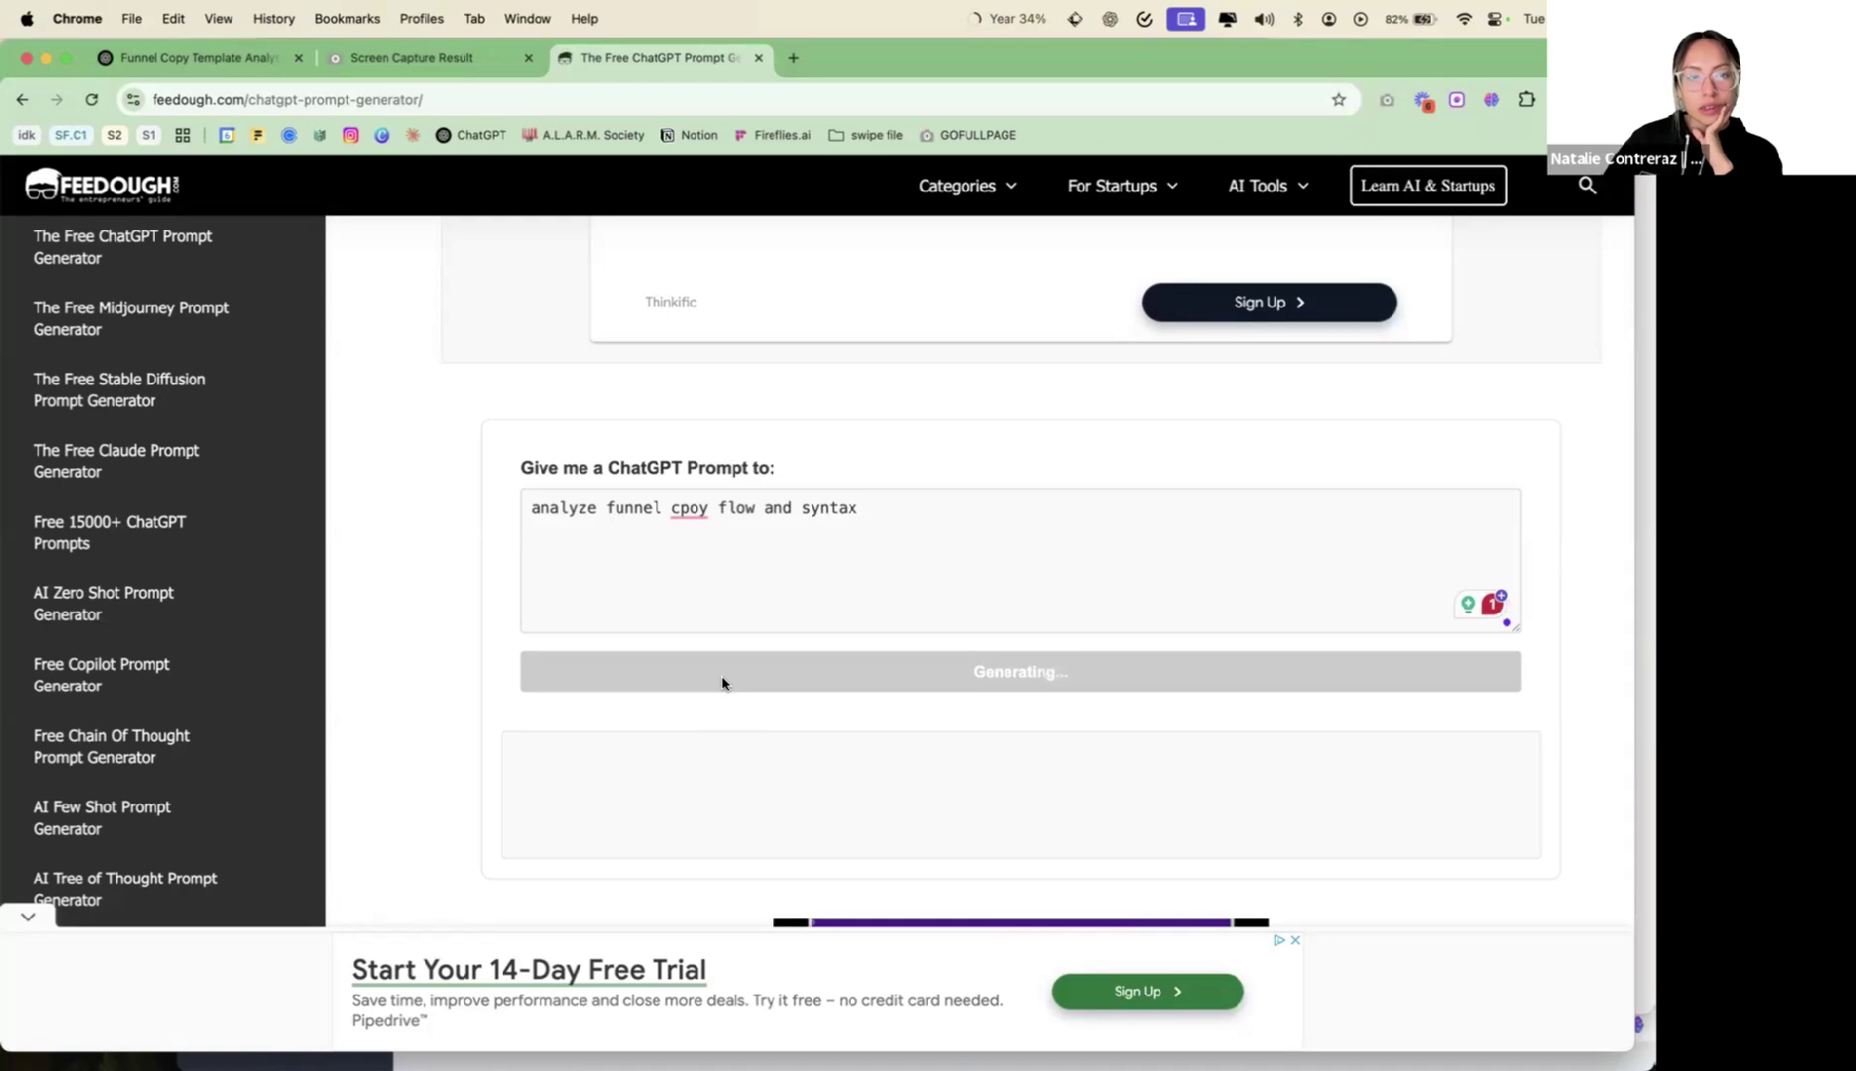
scroll(721, 683, "down", 3)
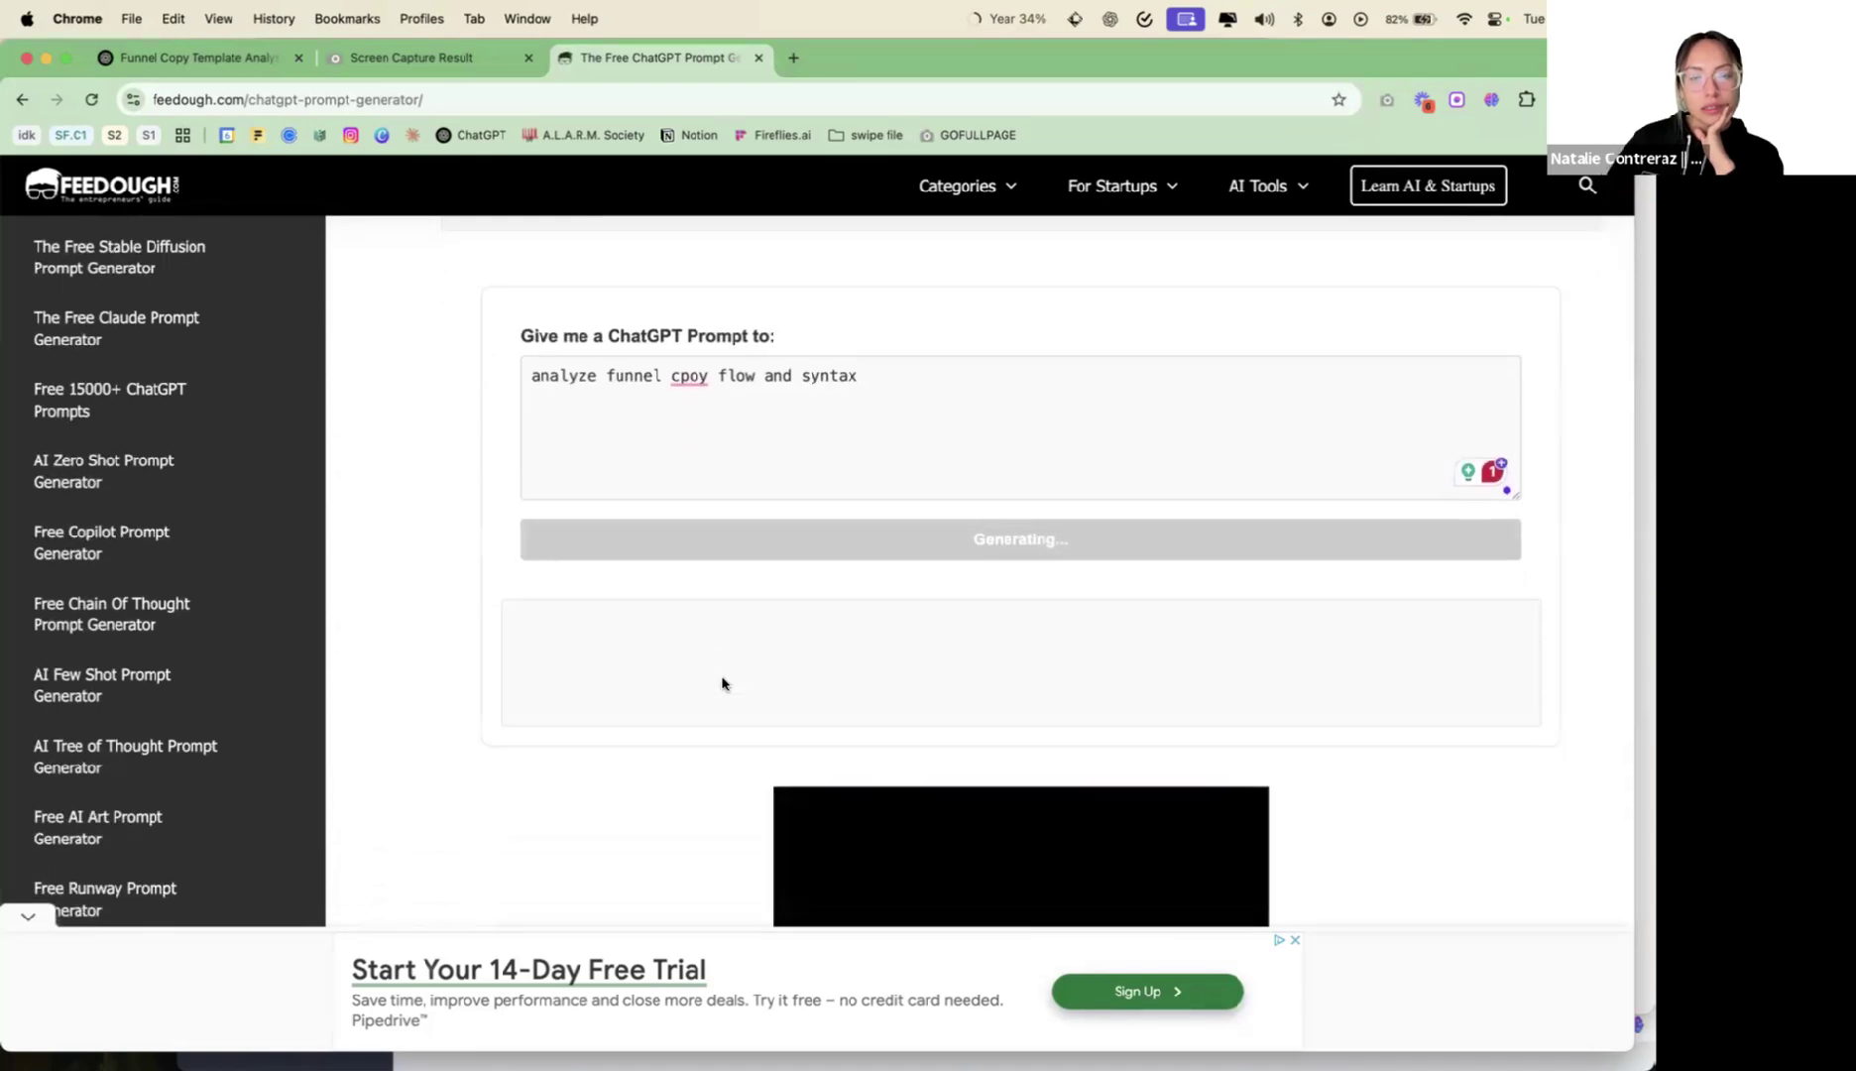
scroll(721, 679, "down", 4)
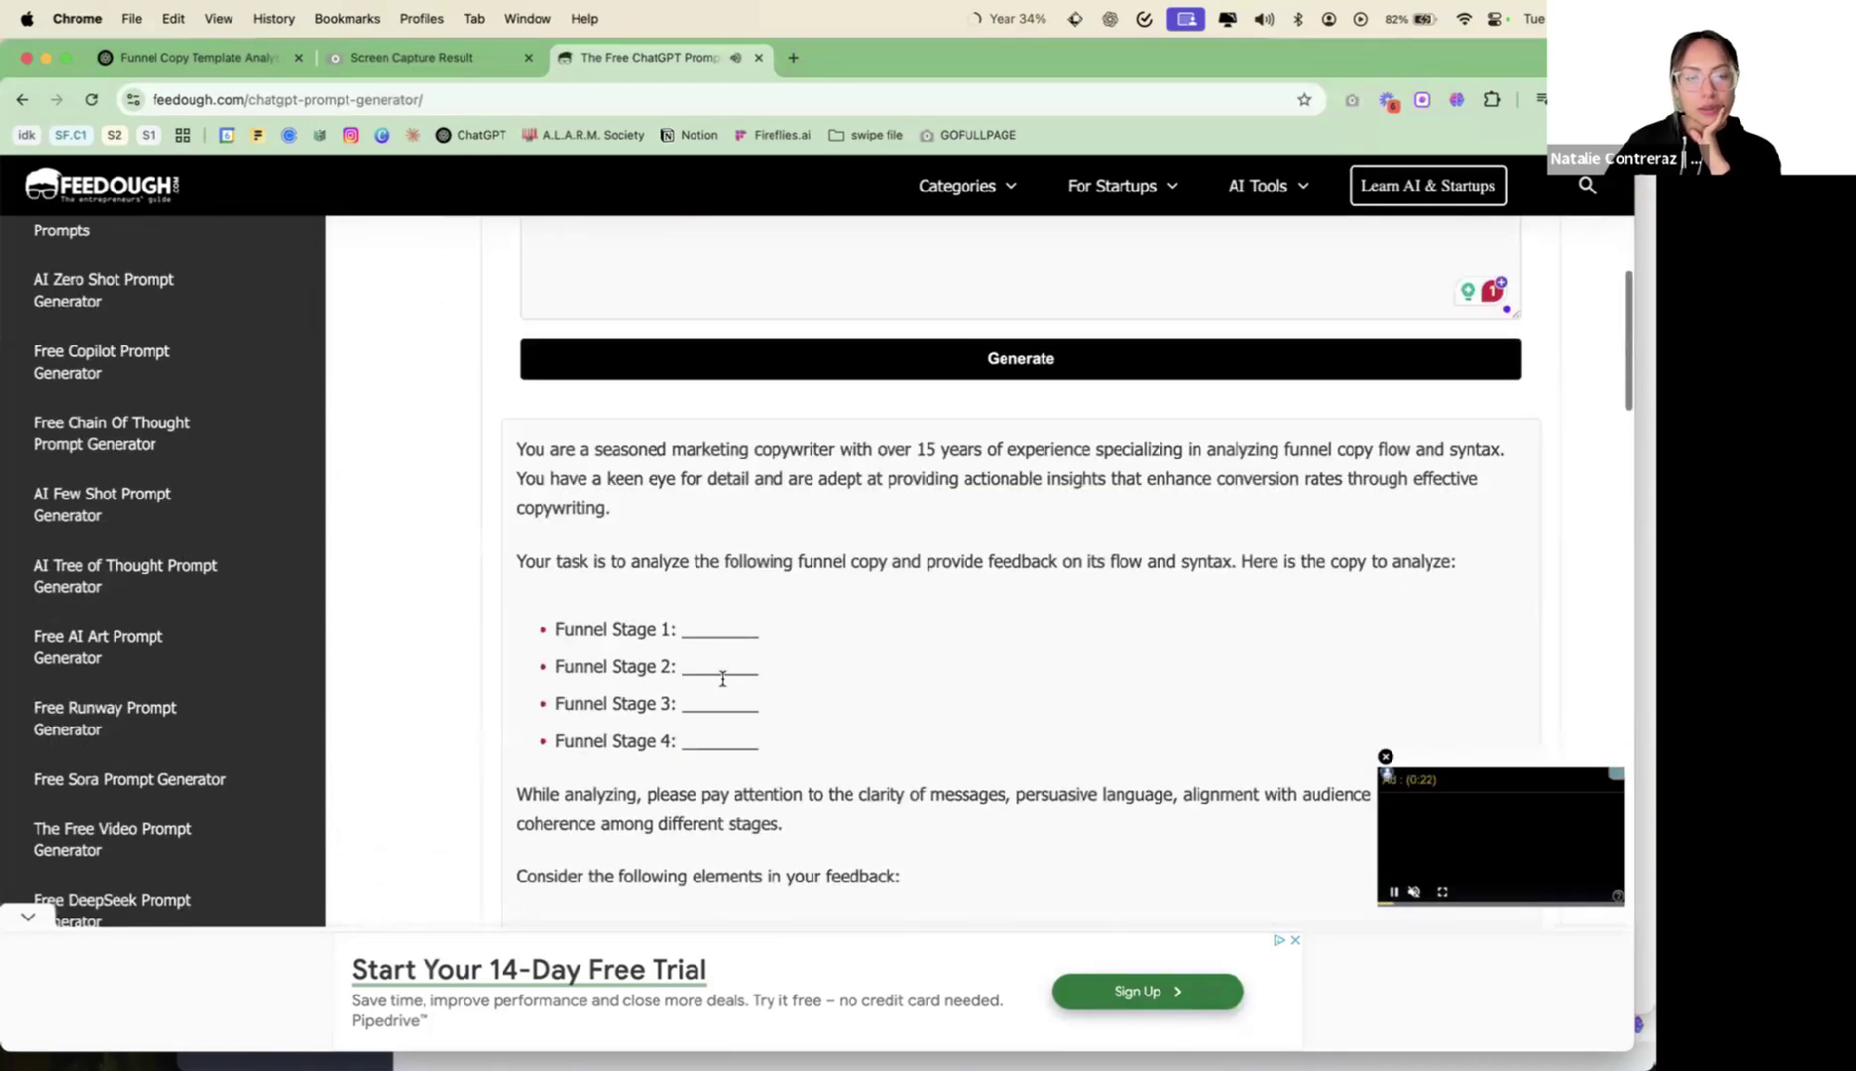
scroll(721, 679, "down", 5)
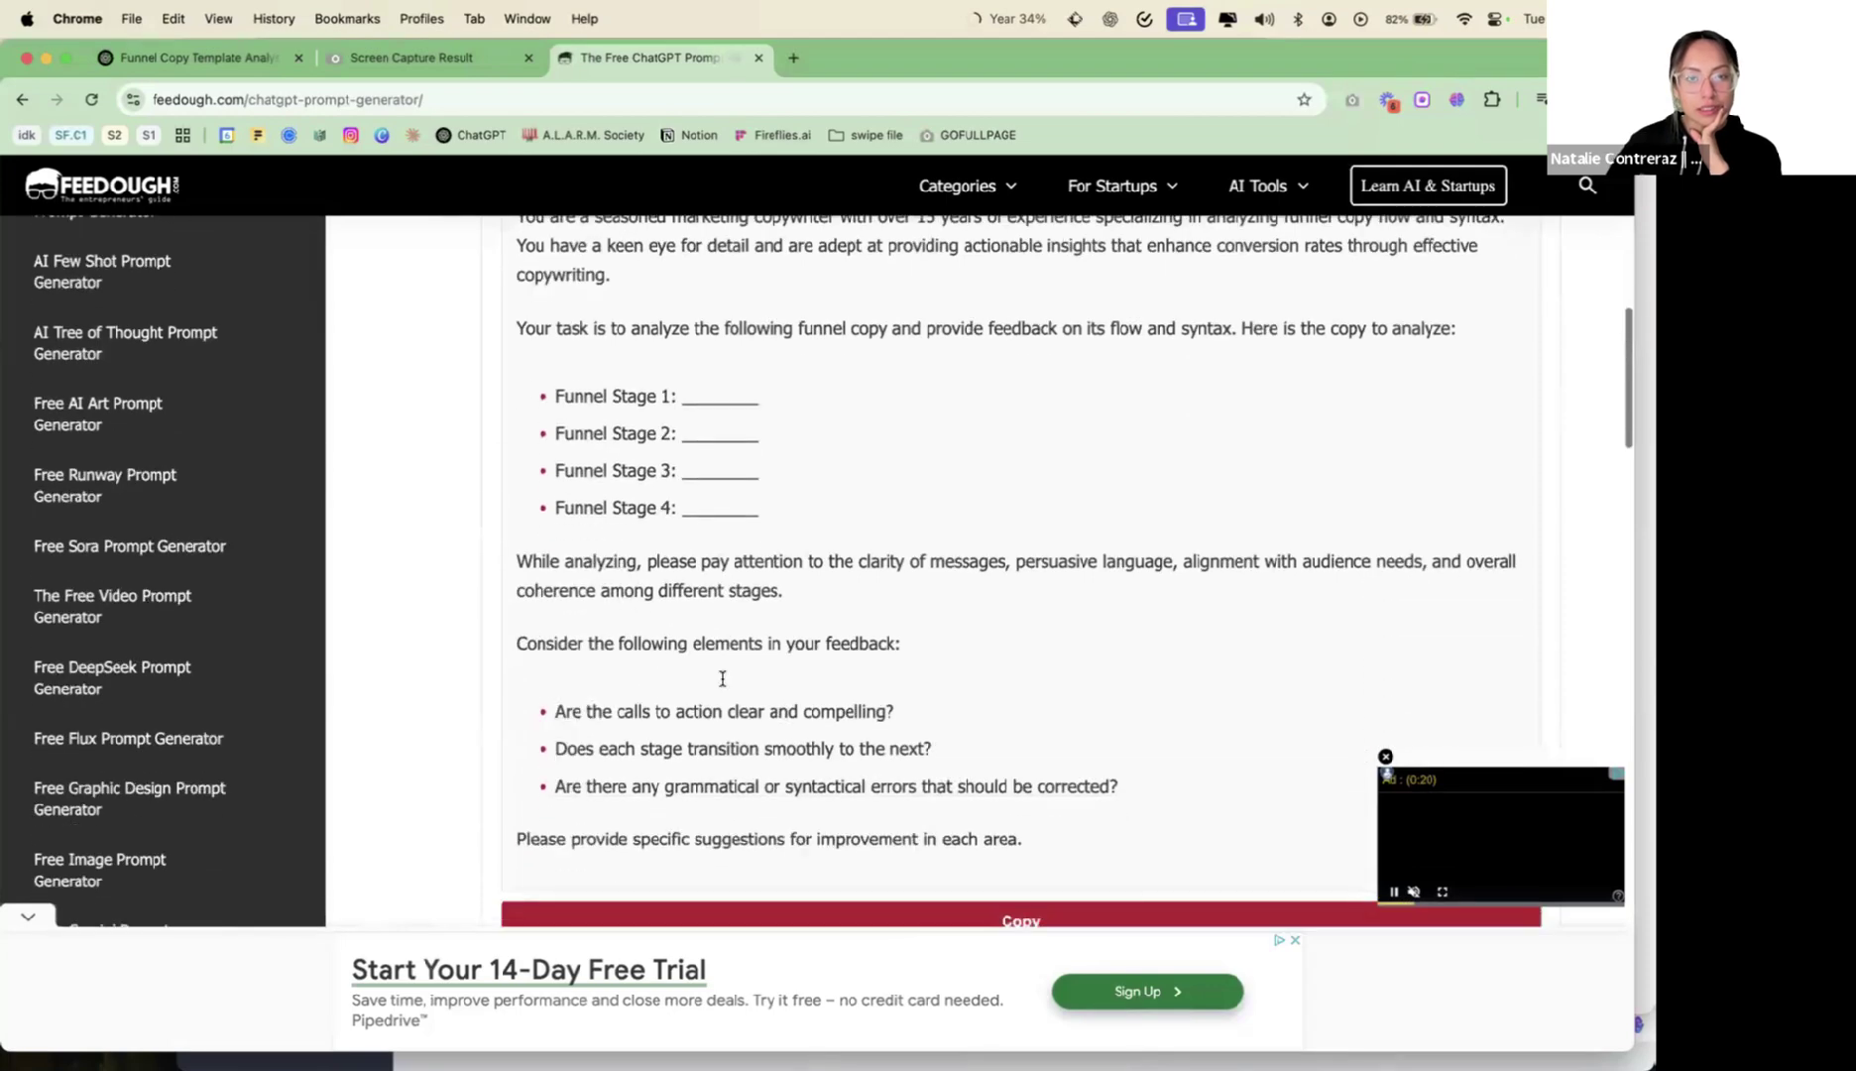
scroll(721, 679, "up", 2)
scroll(721, 678, "down", 1)
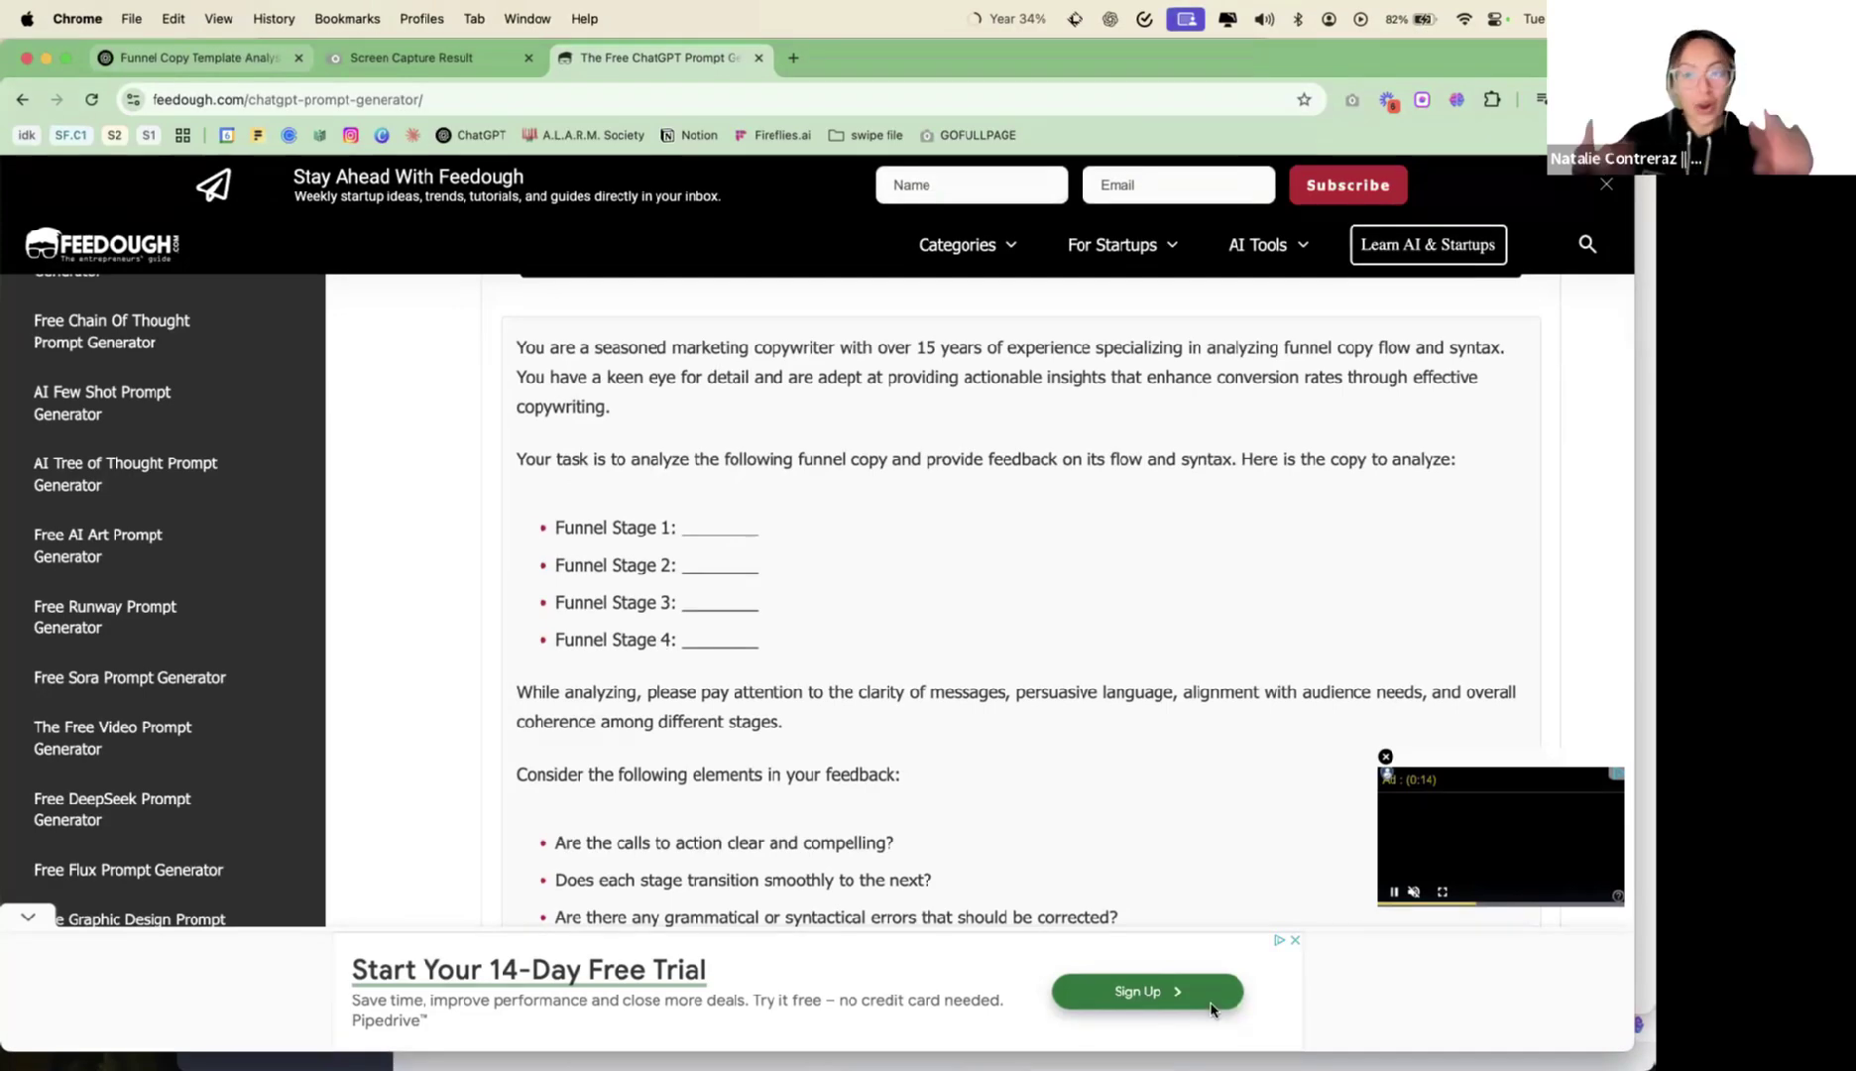
Close the Feedough prompt generator and review the full analysis prompt in the funnel copy chat down to the uploaded funnel PDFs
key("super+w")
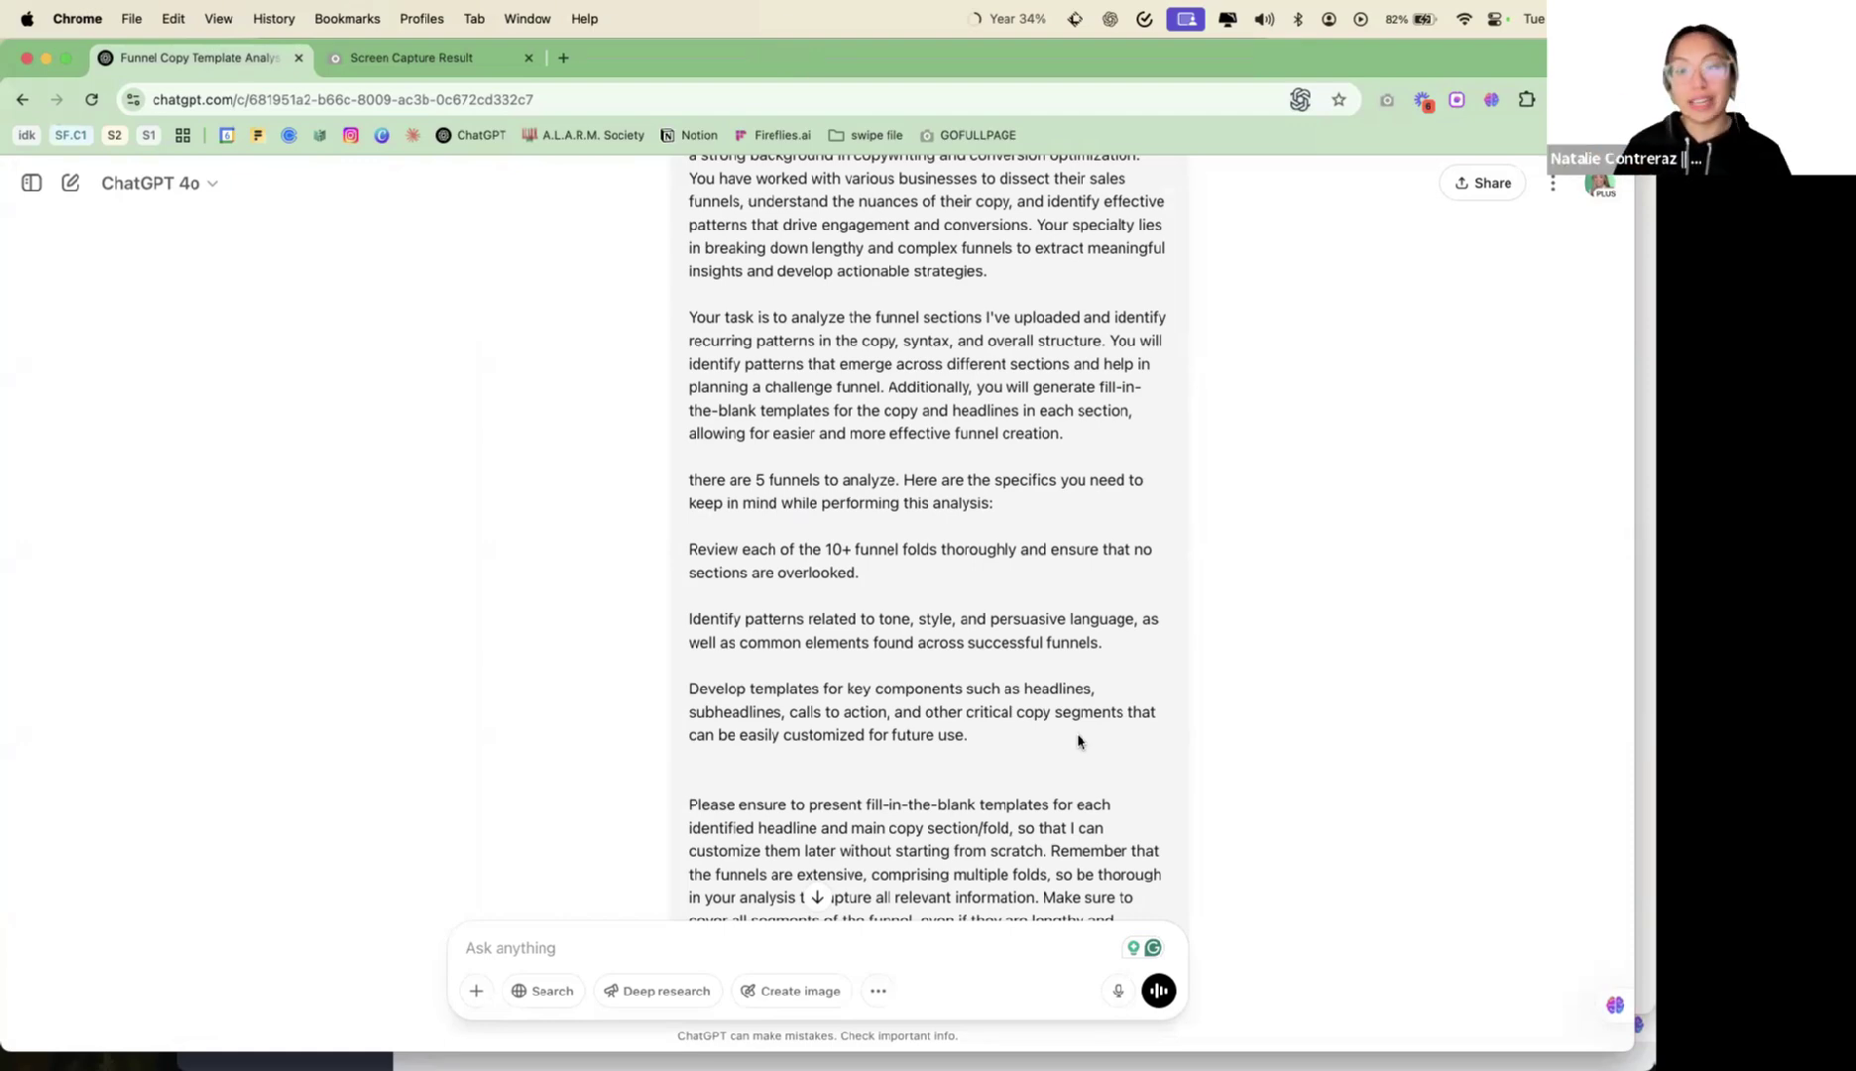
scroll(1079, 742, "up", 3)
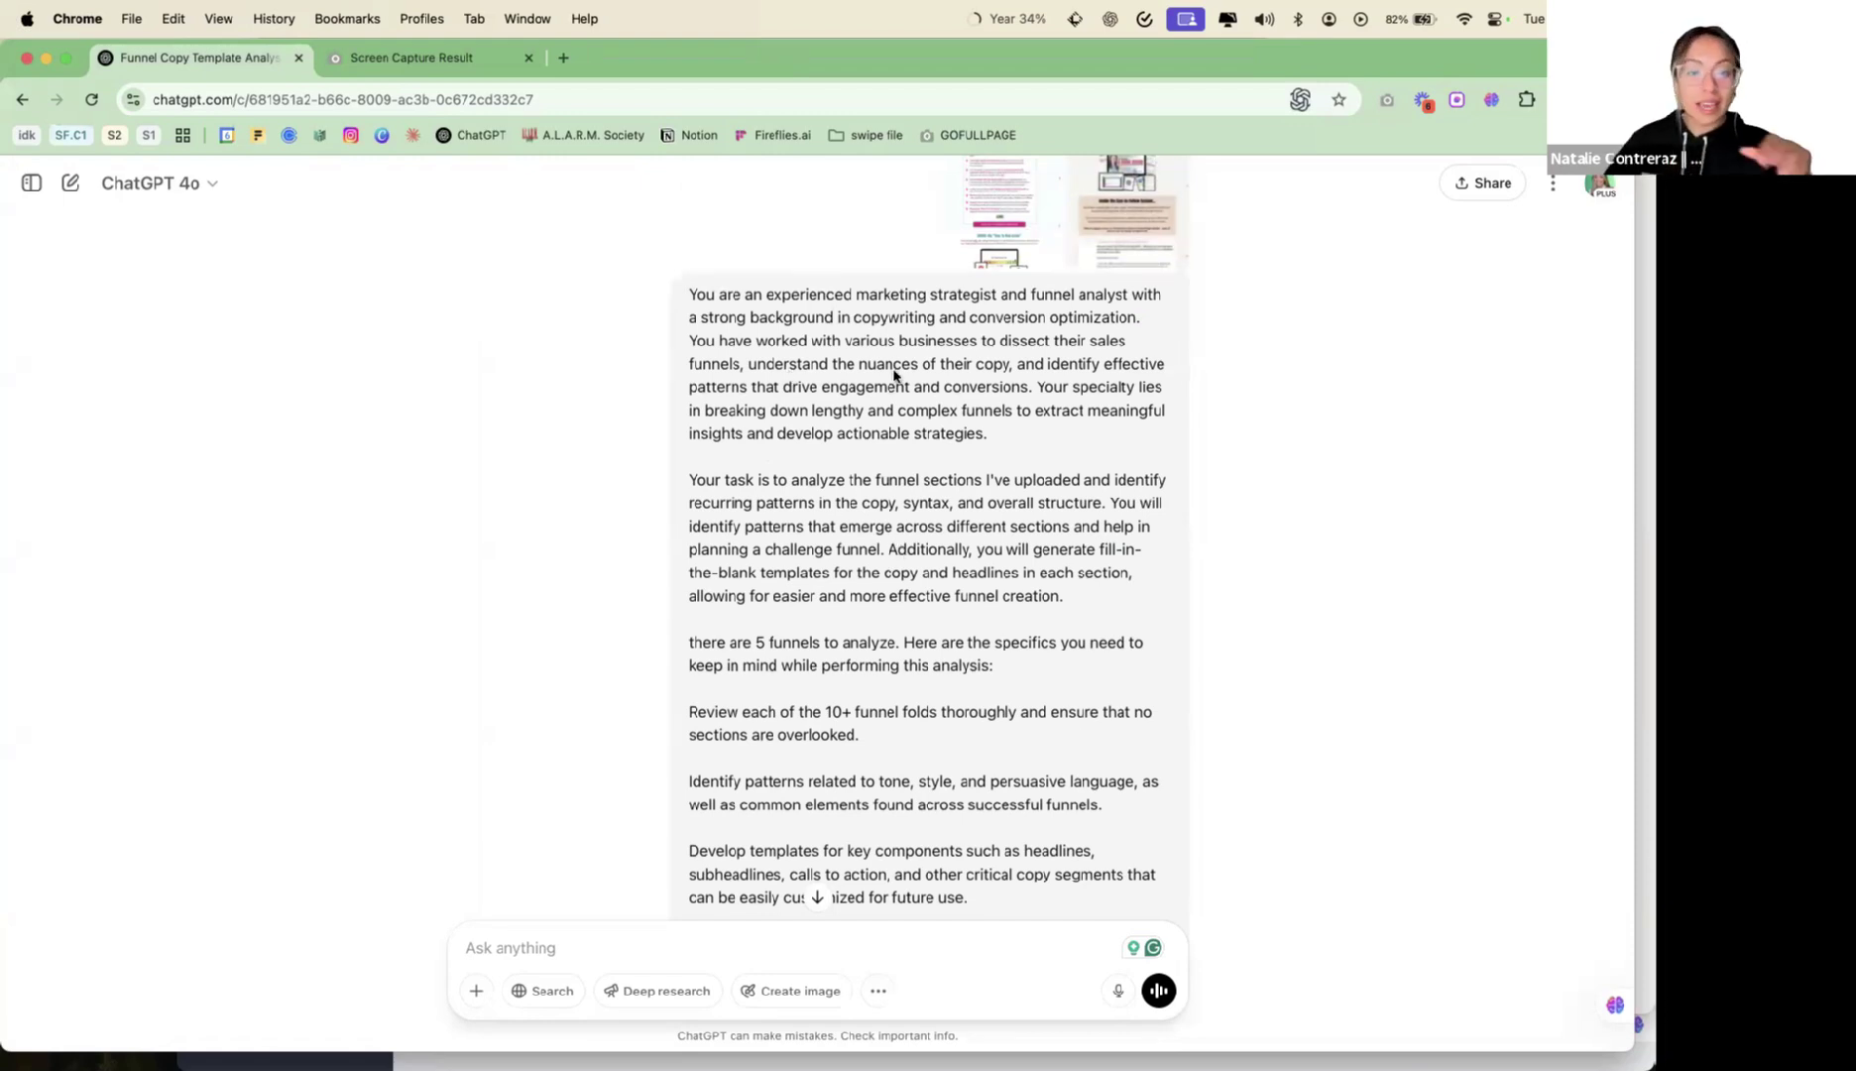
scroll(930, 530, "down", 2)
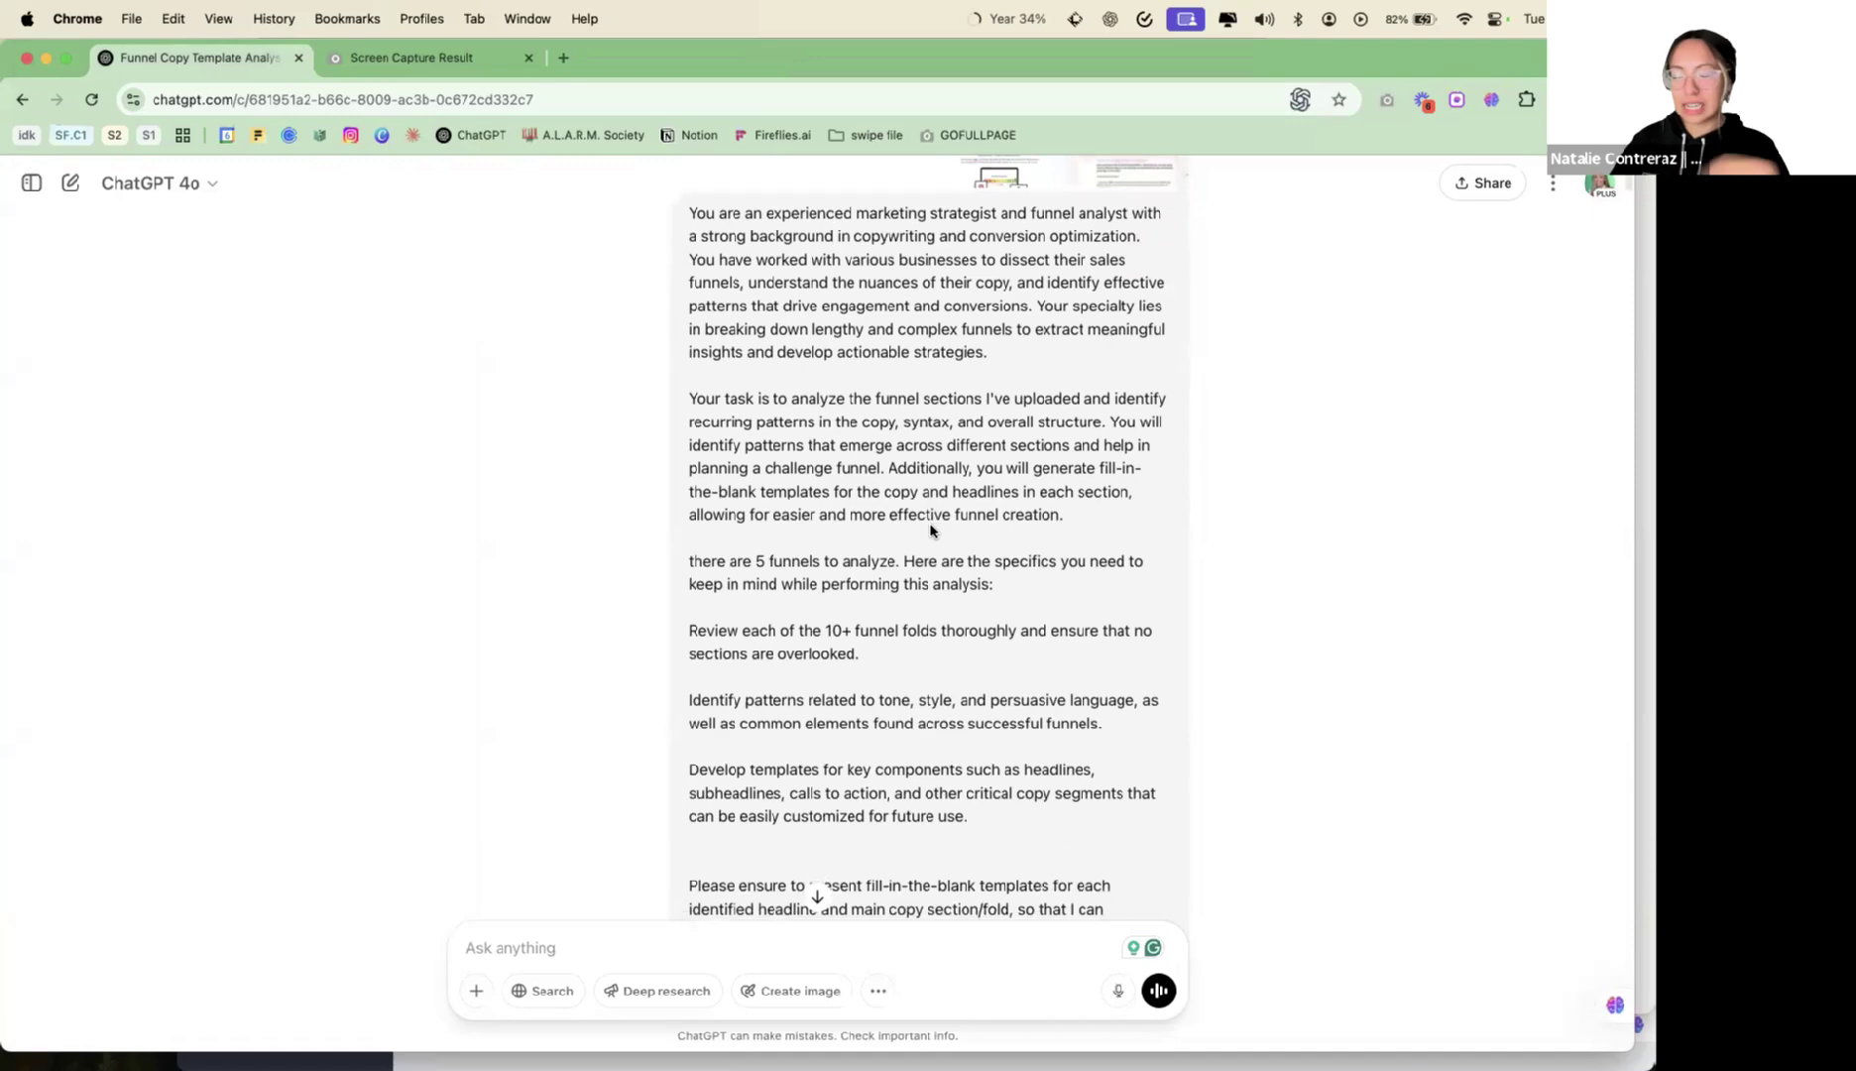
scroll(930, 530, "down", 4)
scroll(930, 530, "down", 15)
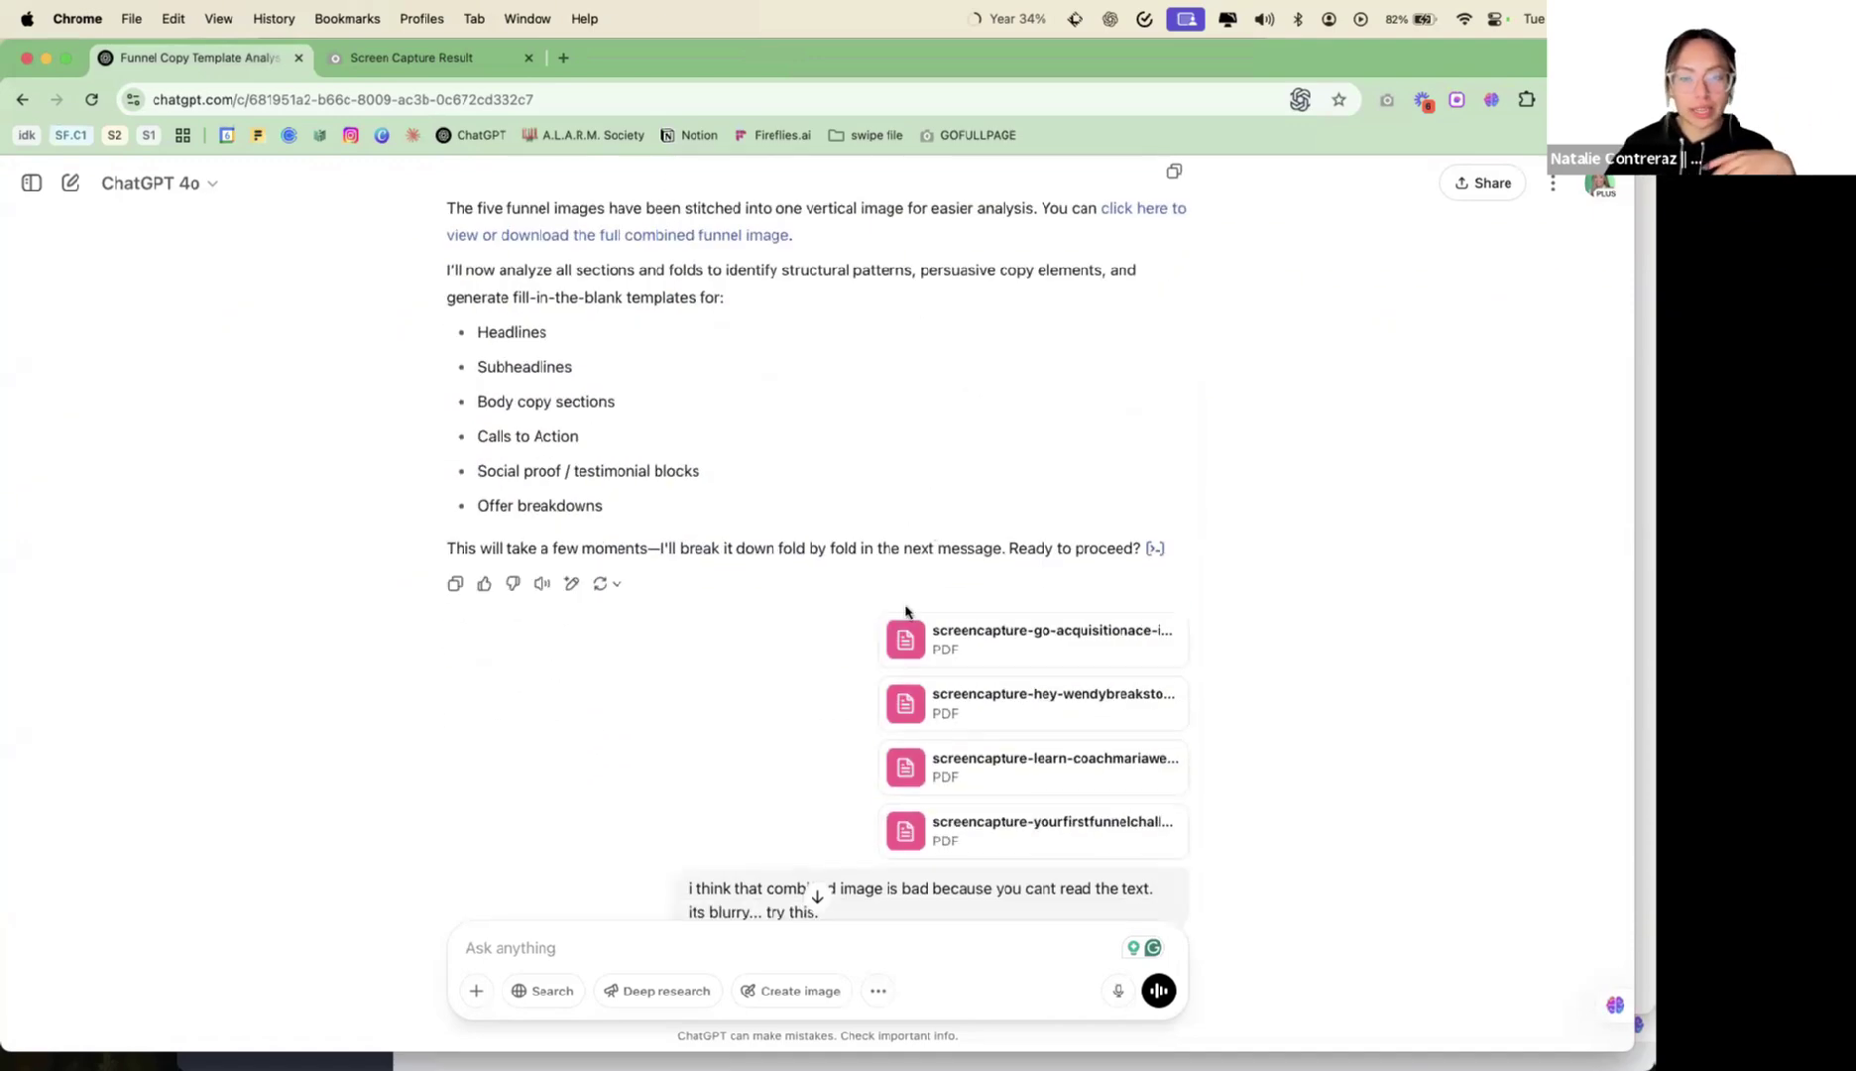
Examine the universal funnel patterns and the numbered section templates in the first analysis, from the hero section to the final CTA
scroll(905, 611, "down", 4)
scroll(906, 611, "down", 15)
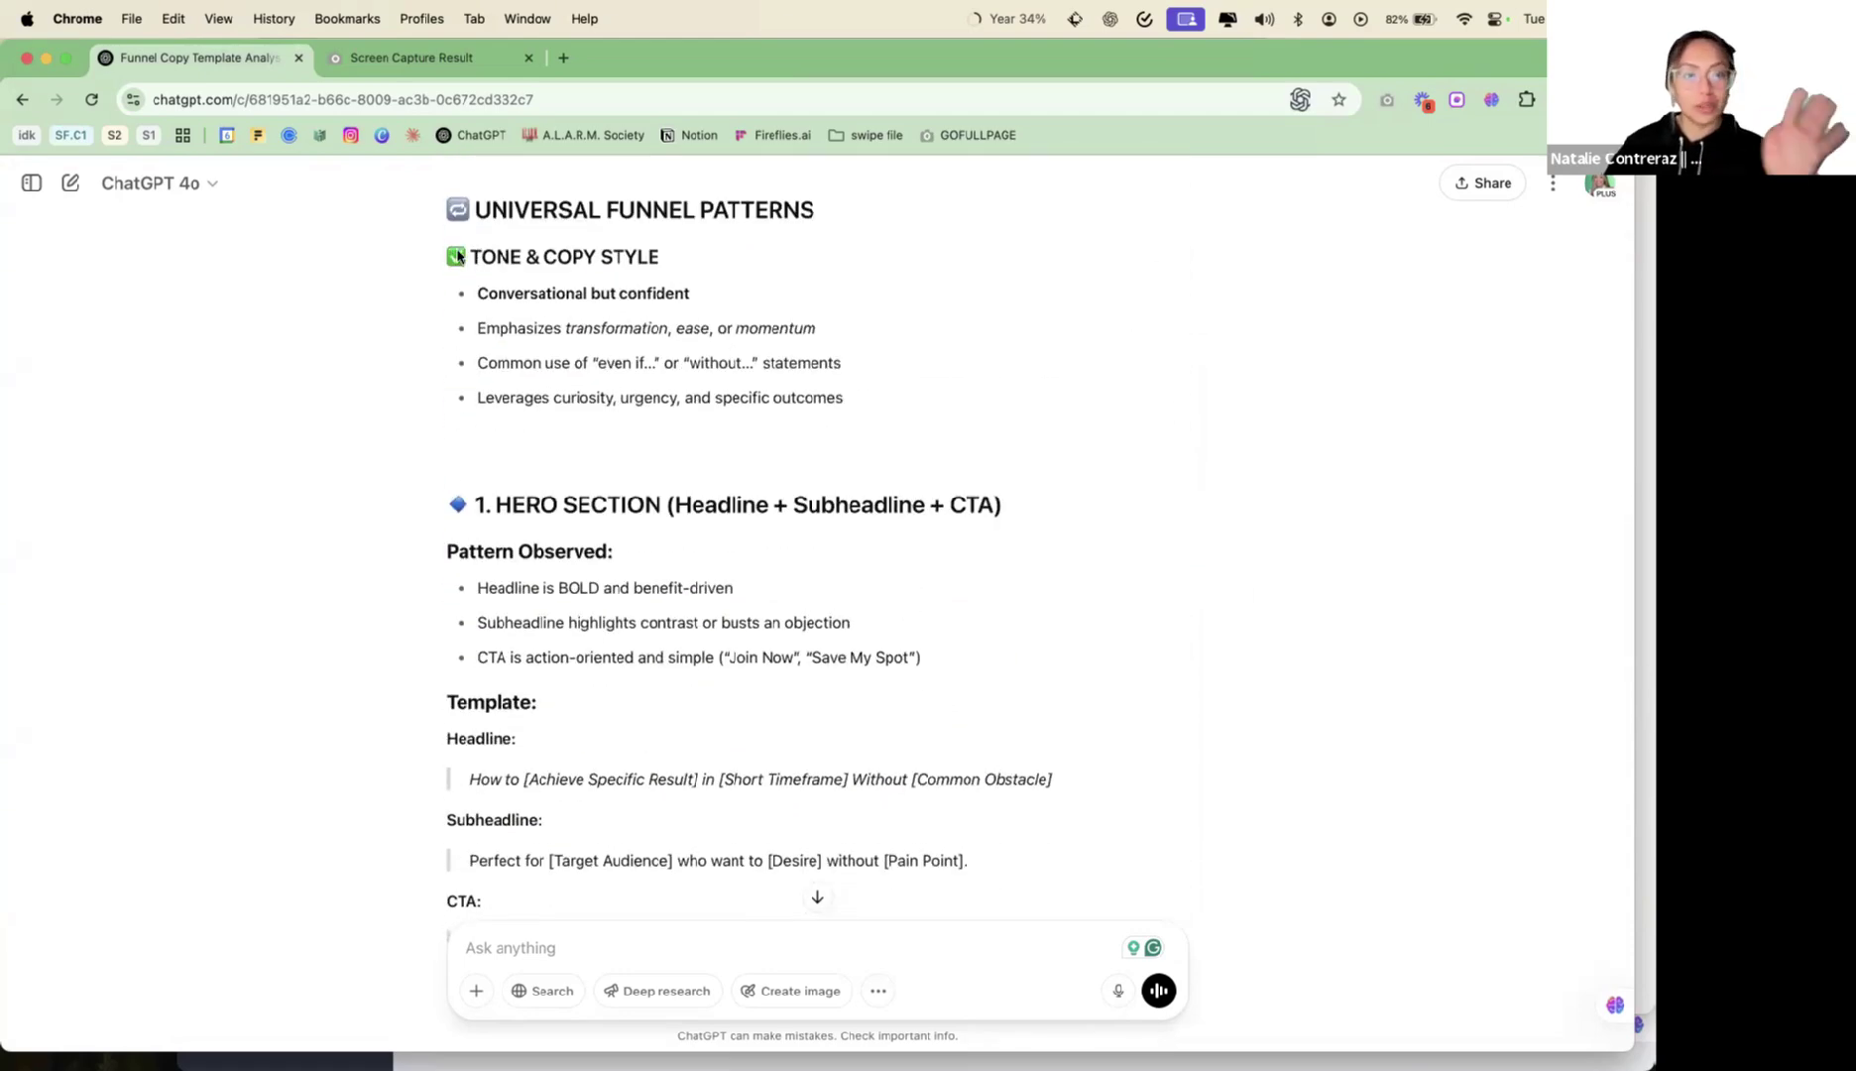
scroll(599, 509, "down", 20)
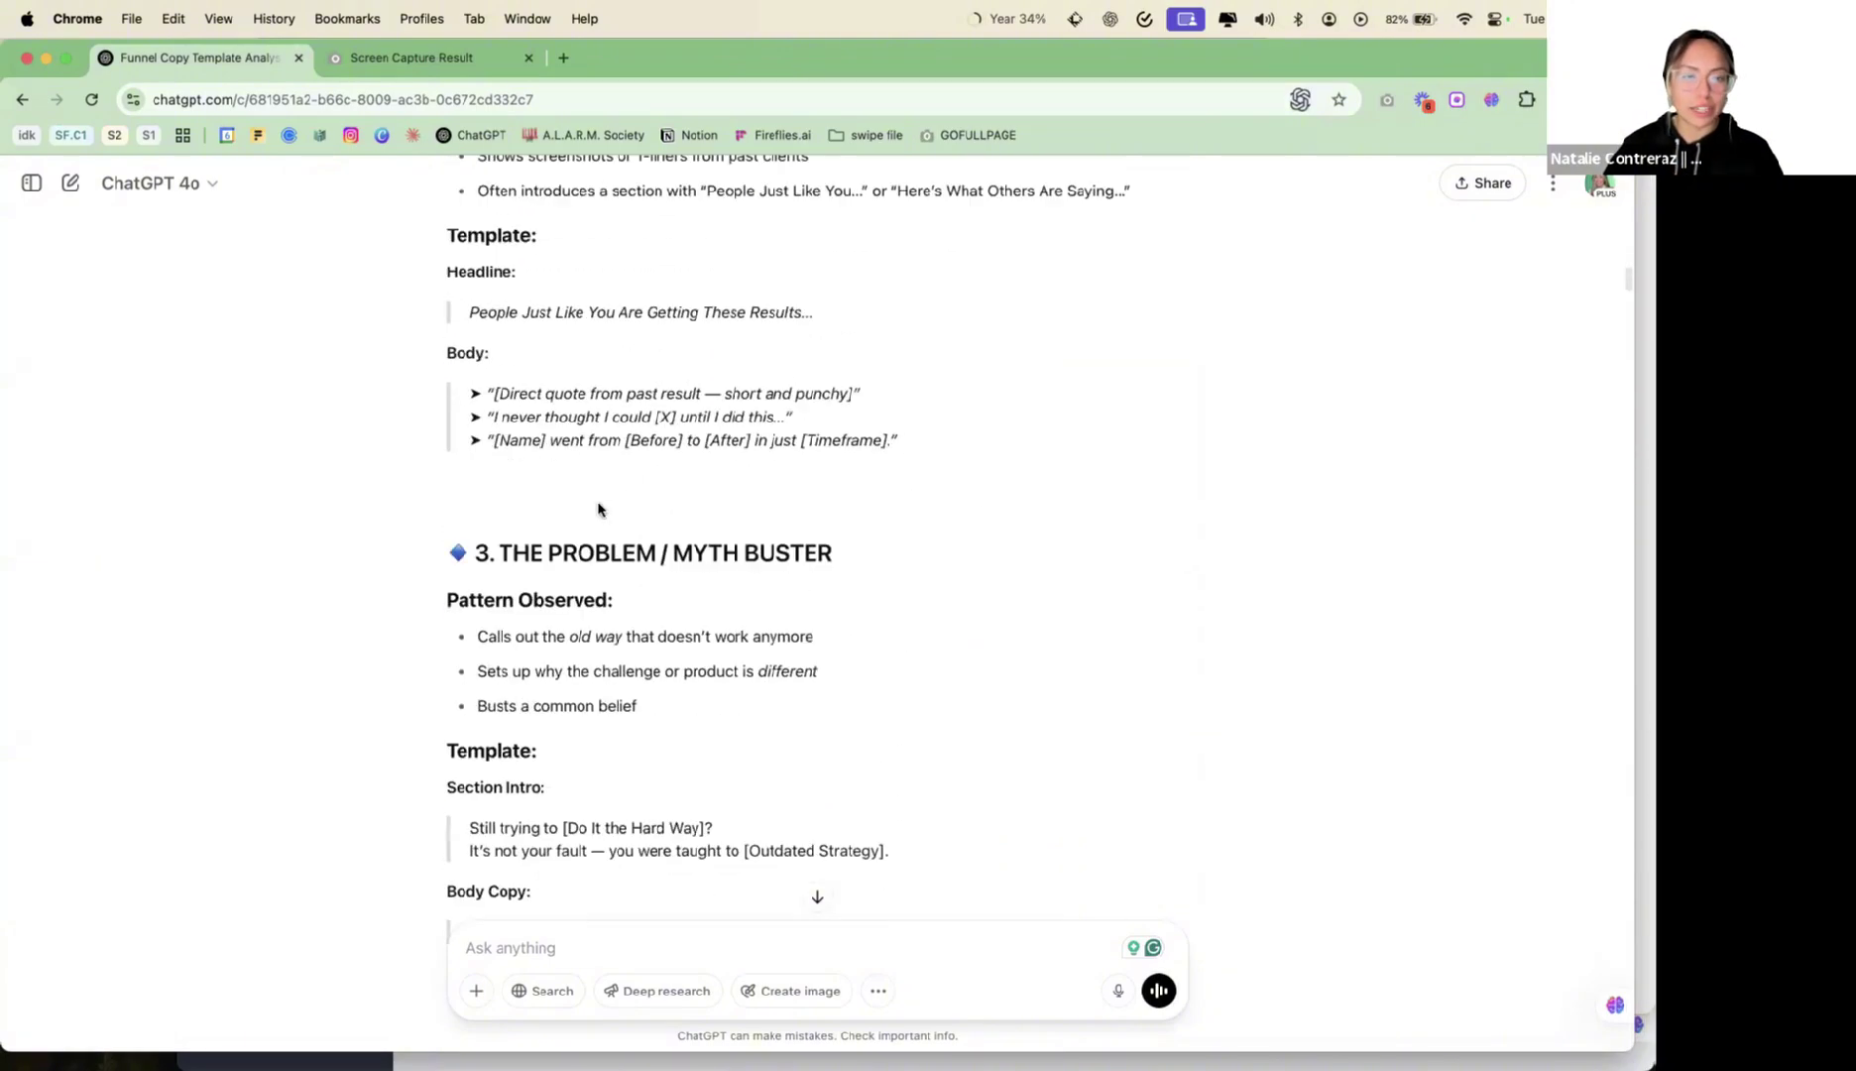
scroll(570, 580, "down", 20)
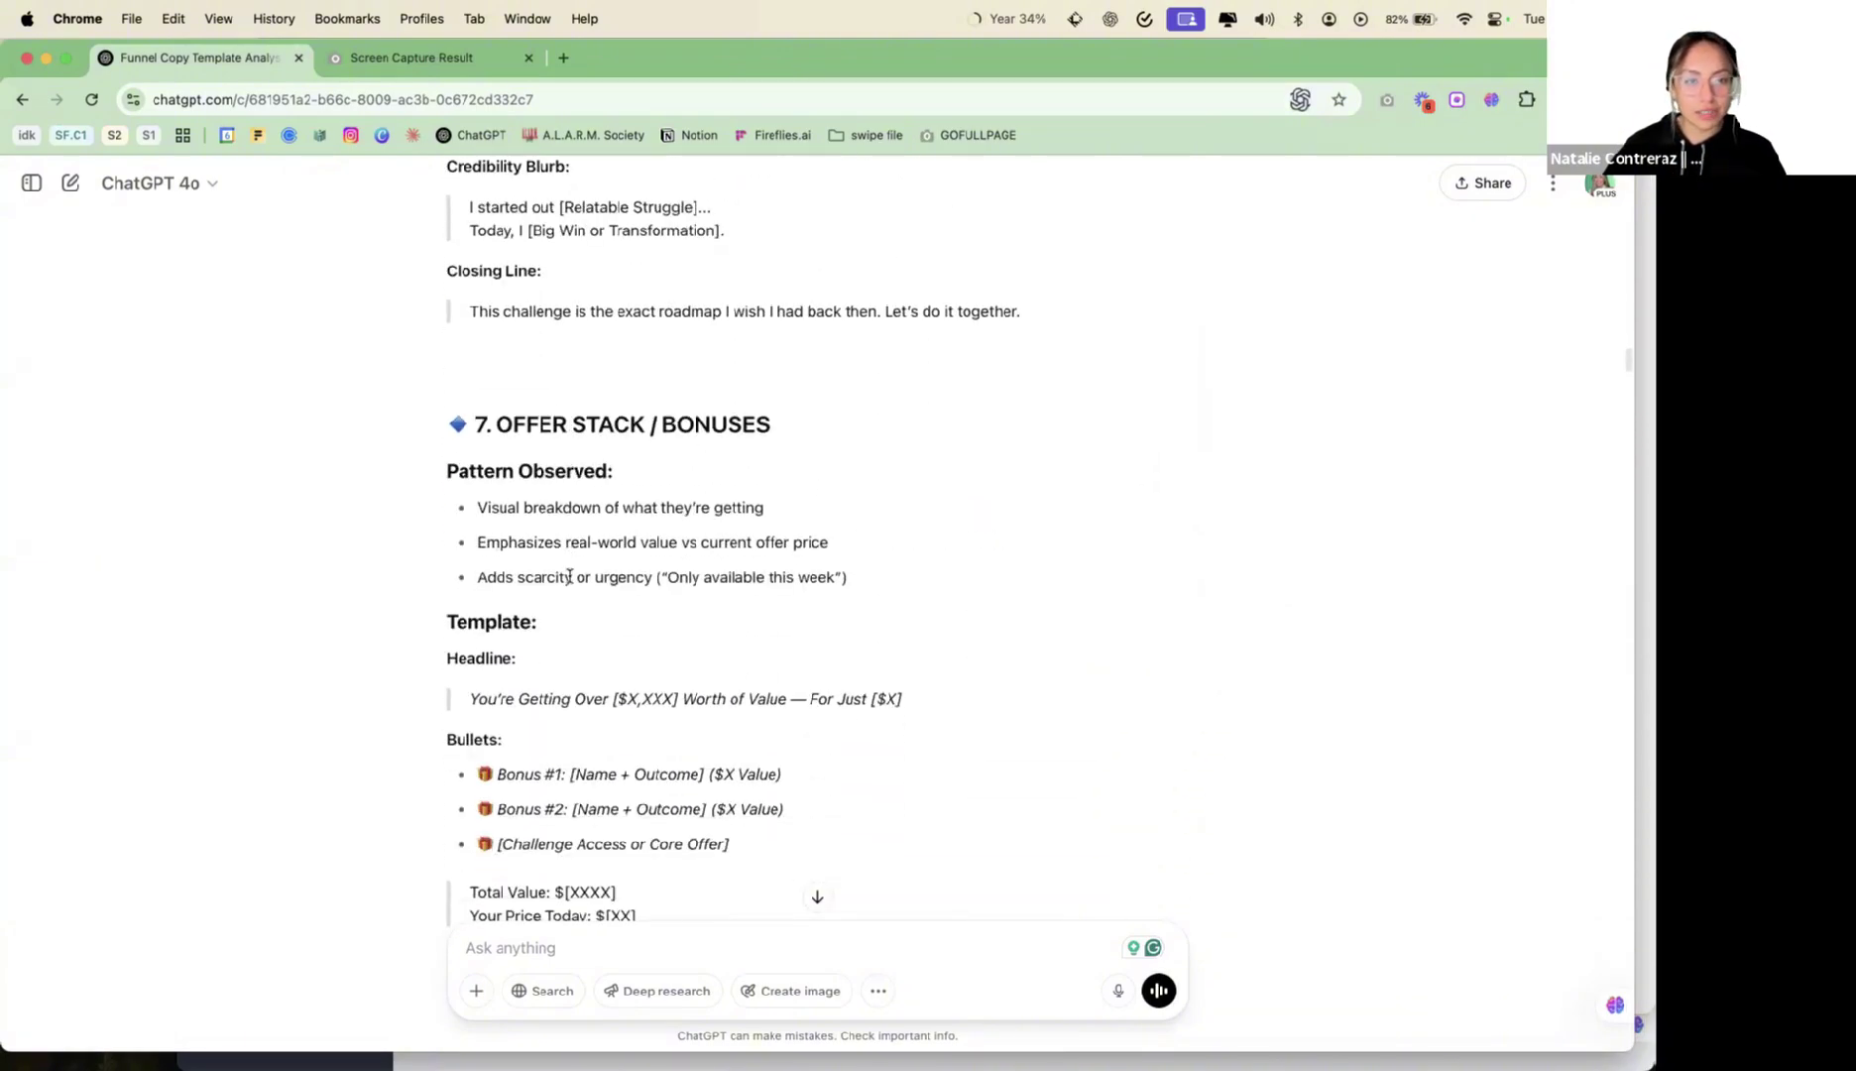
scroll(570, 580, "down", 20)
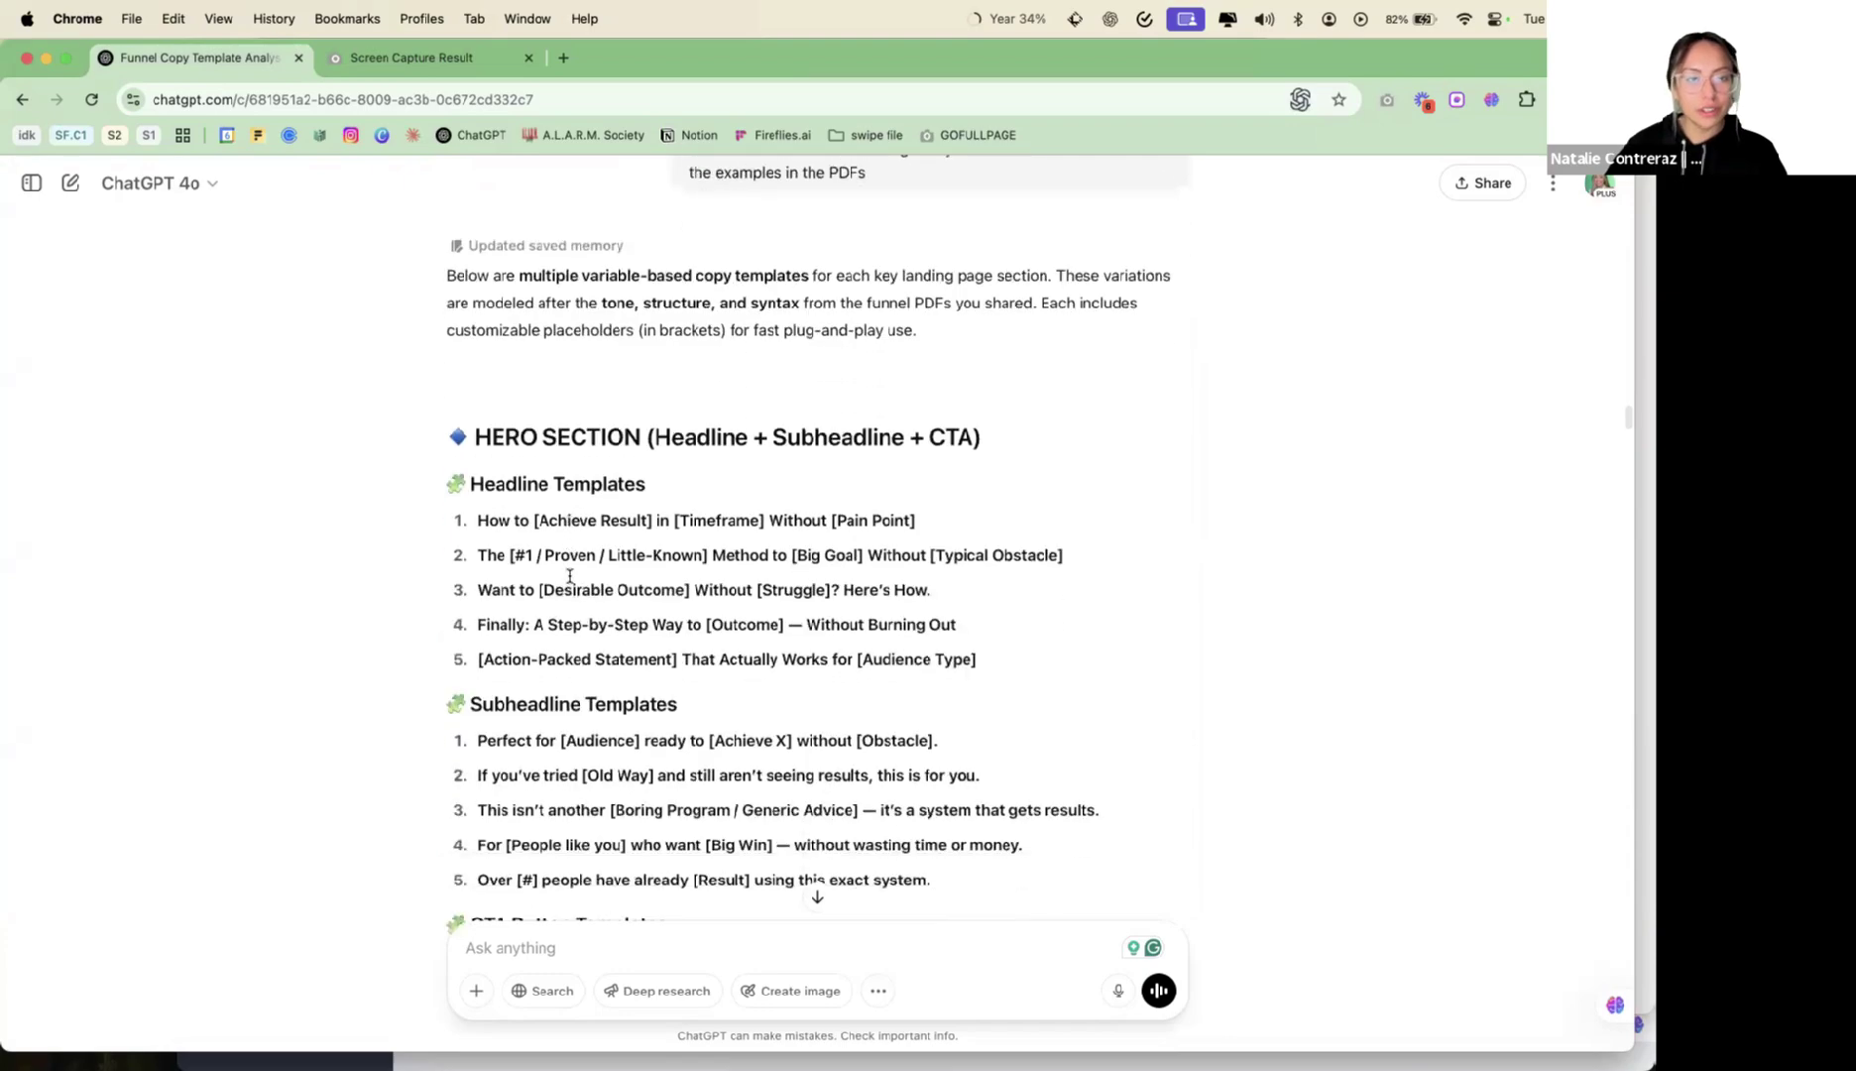
scroll(570, 580, "up", 8)
scroll(570, 580, "up", 20)
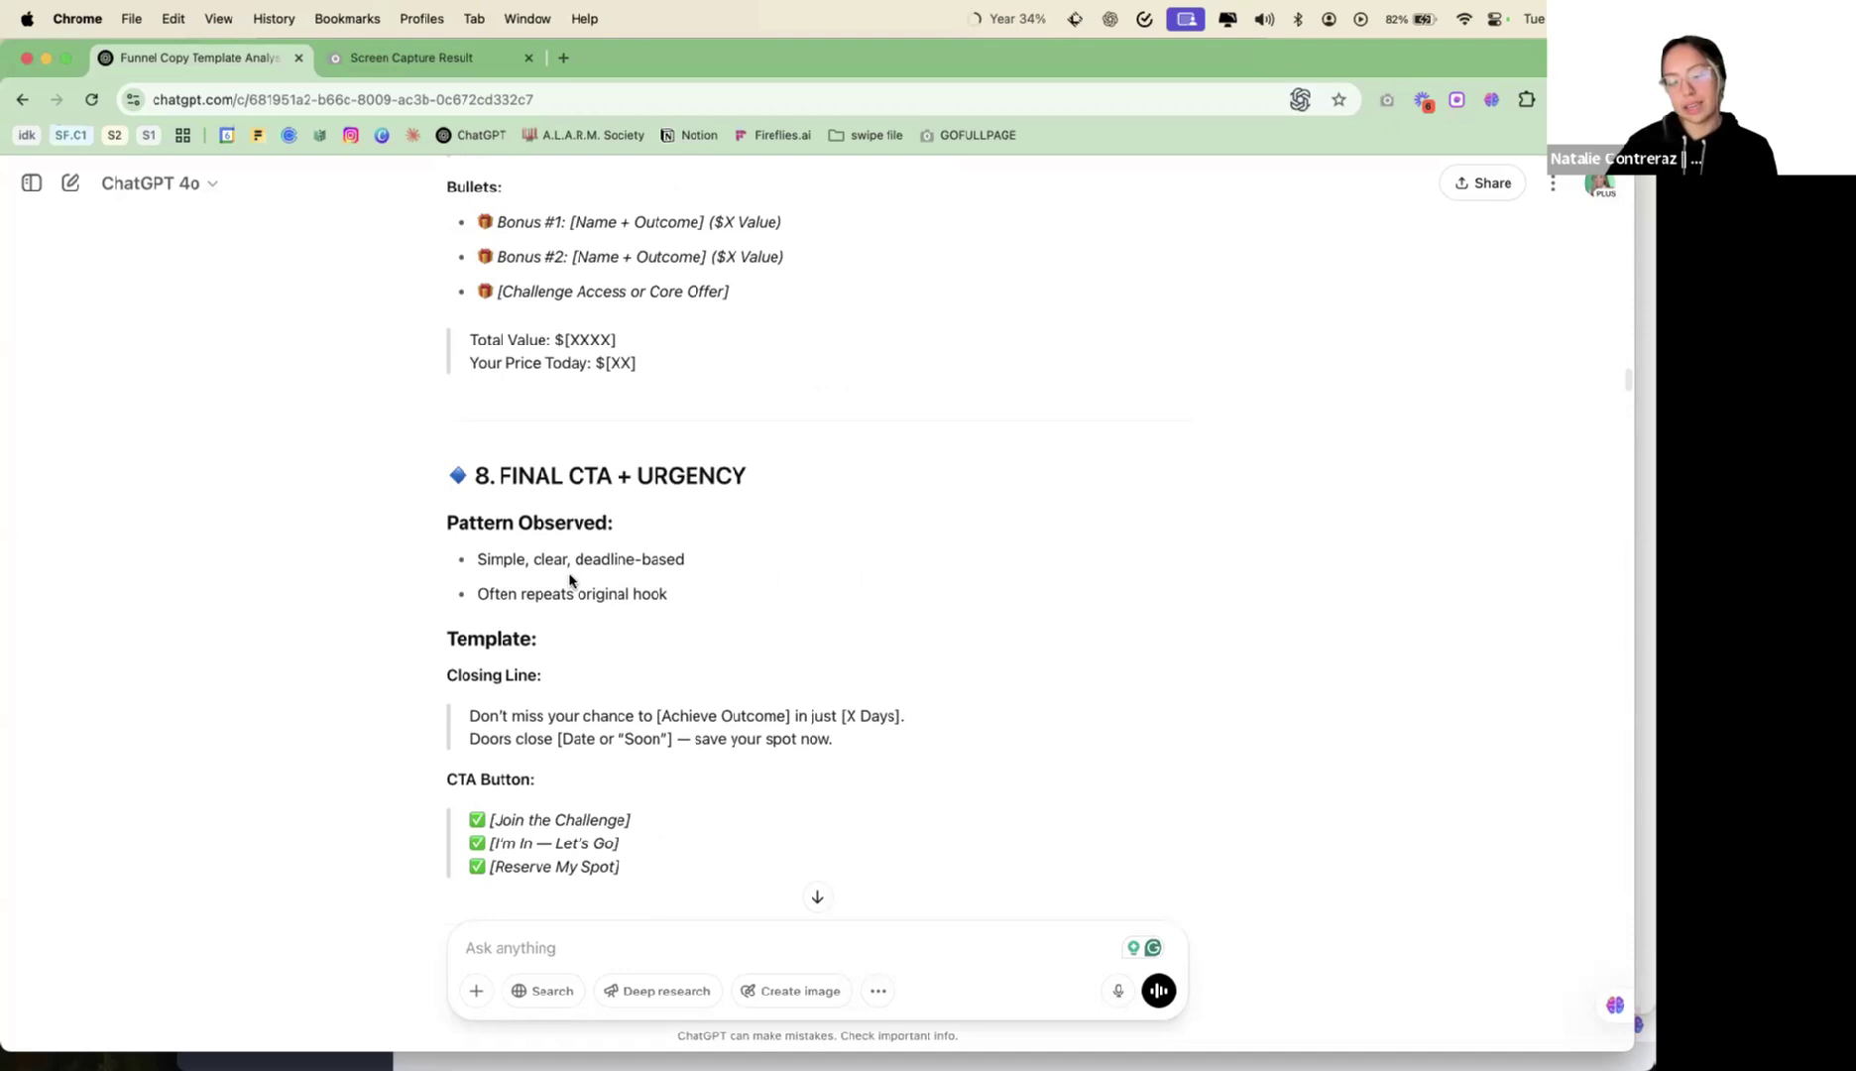
scroll(570, 580, "down", 2)
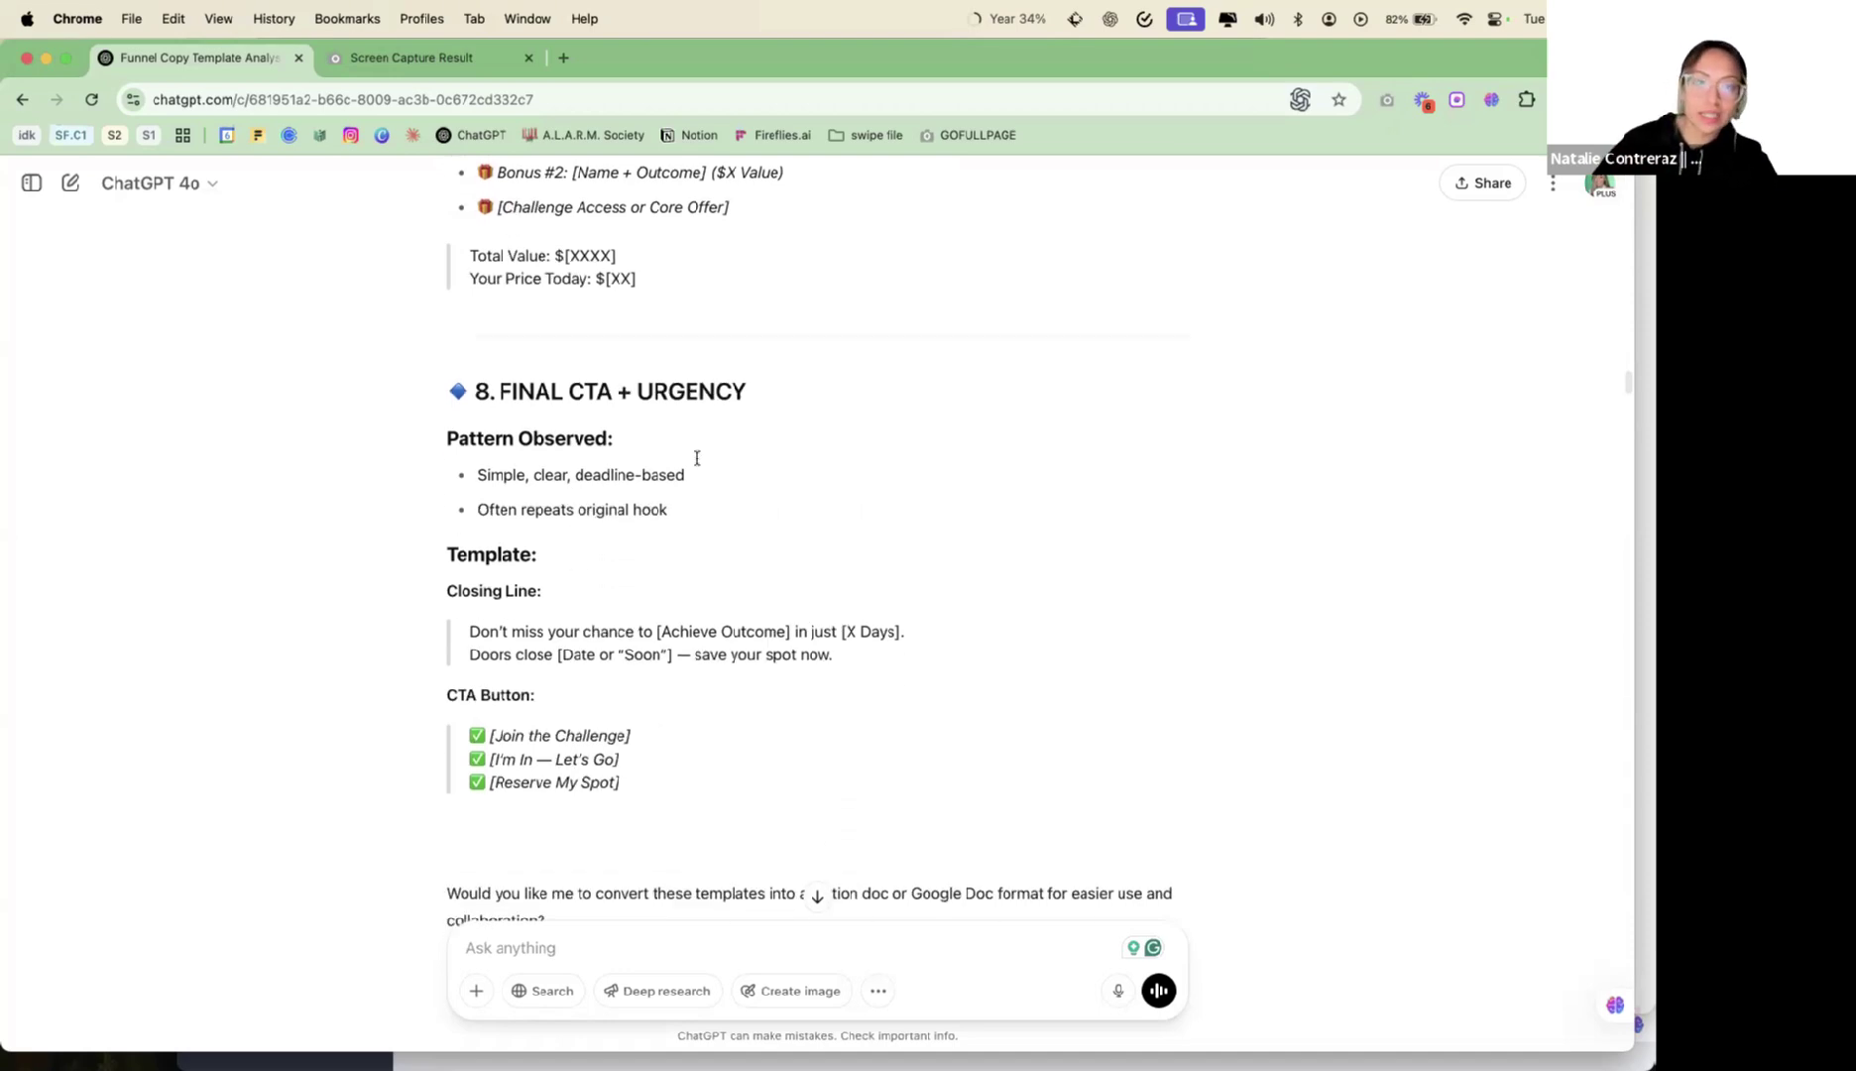
scroll(623, 441, "up", 8)
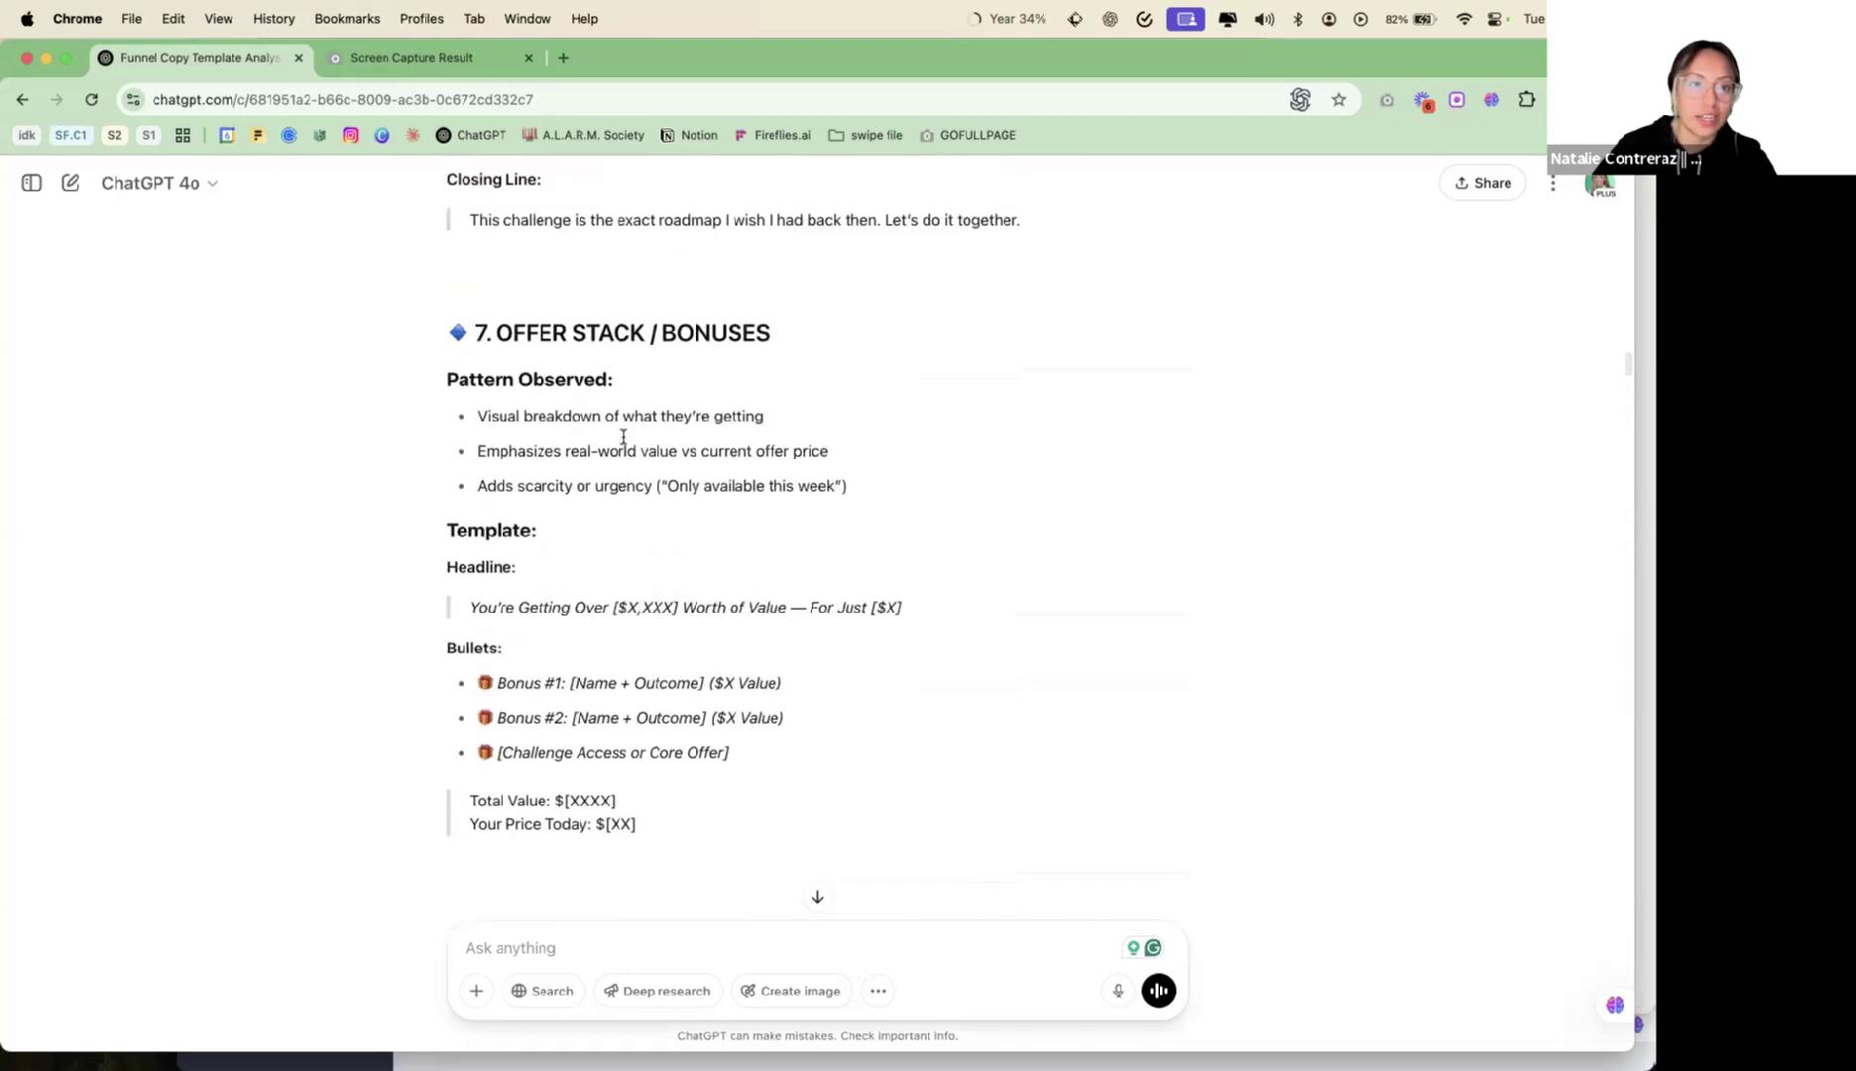
scroll(680, 398, "up", 6)
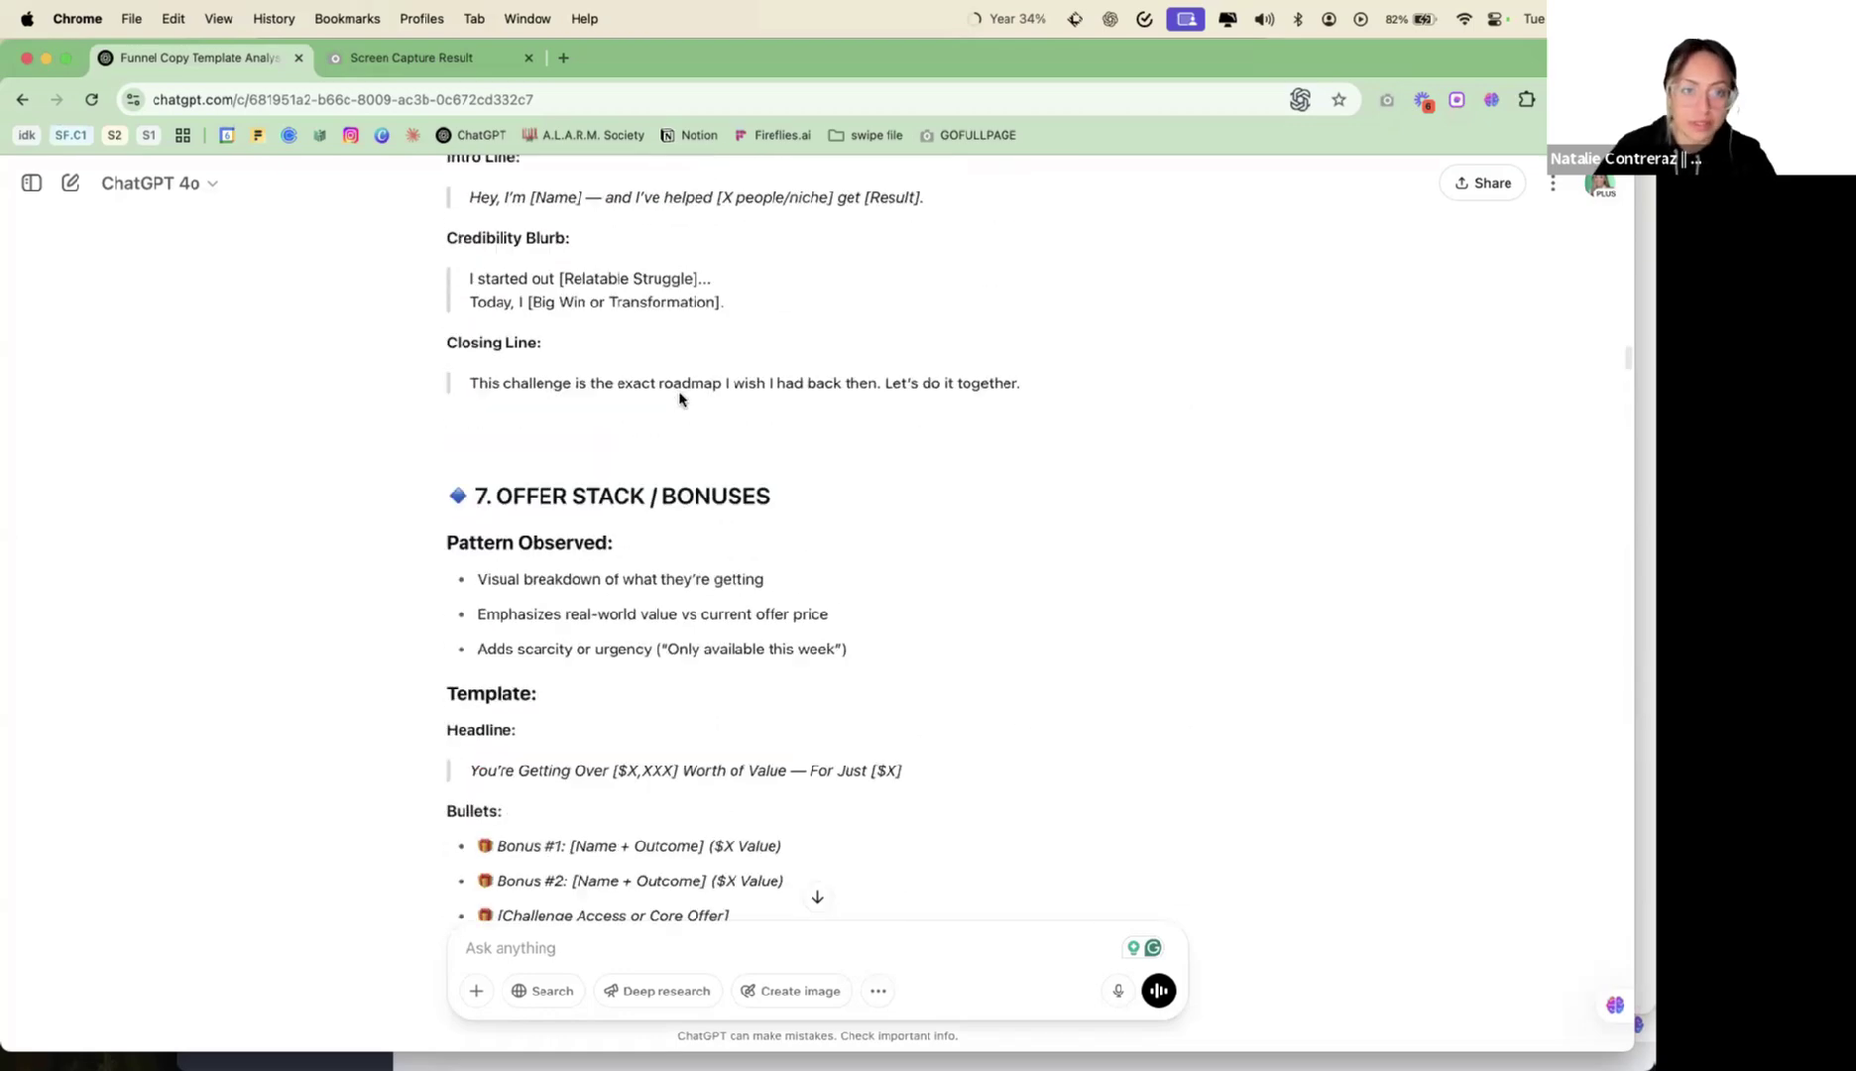
Read the follow-up prompt requesting multiple copy templates with variables for each landing page section
scroll(679, 399, "down", 20)
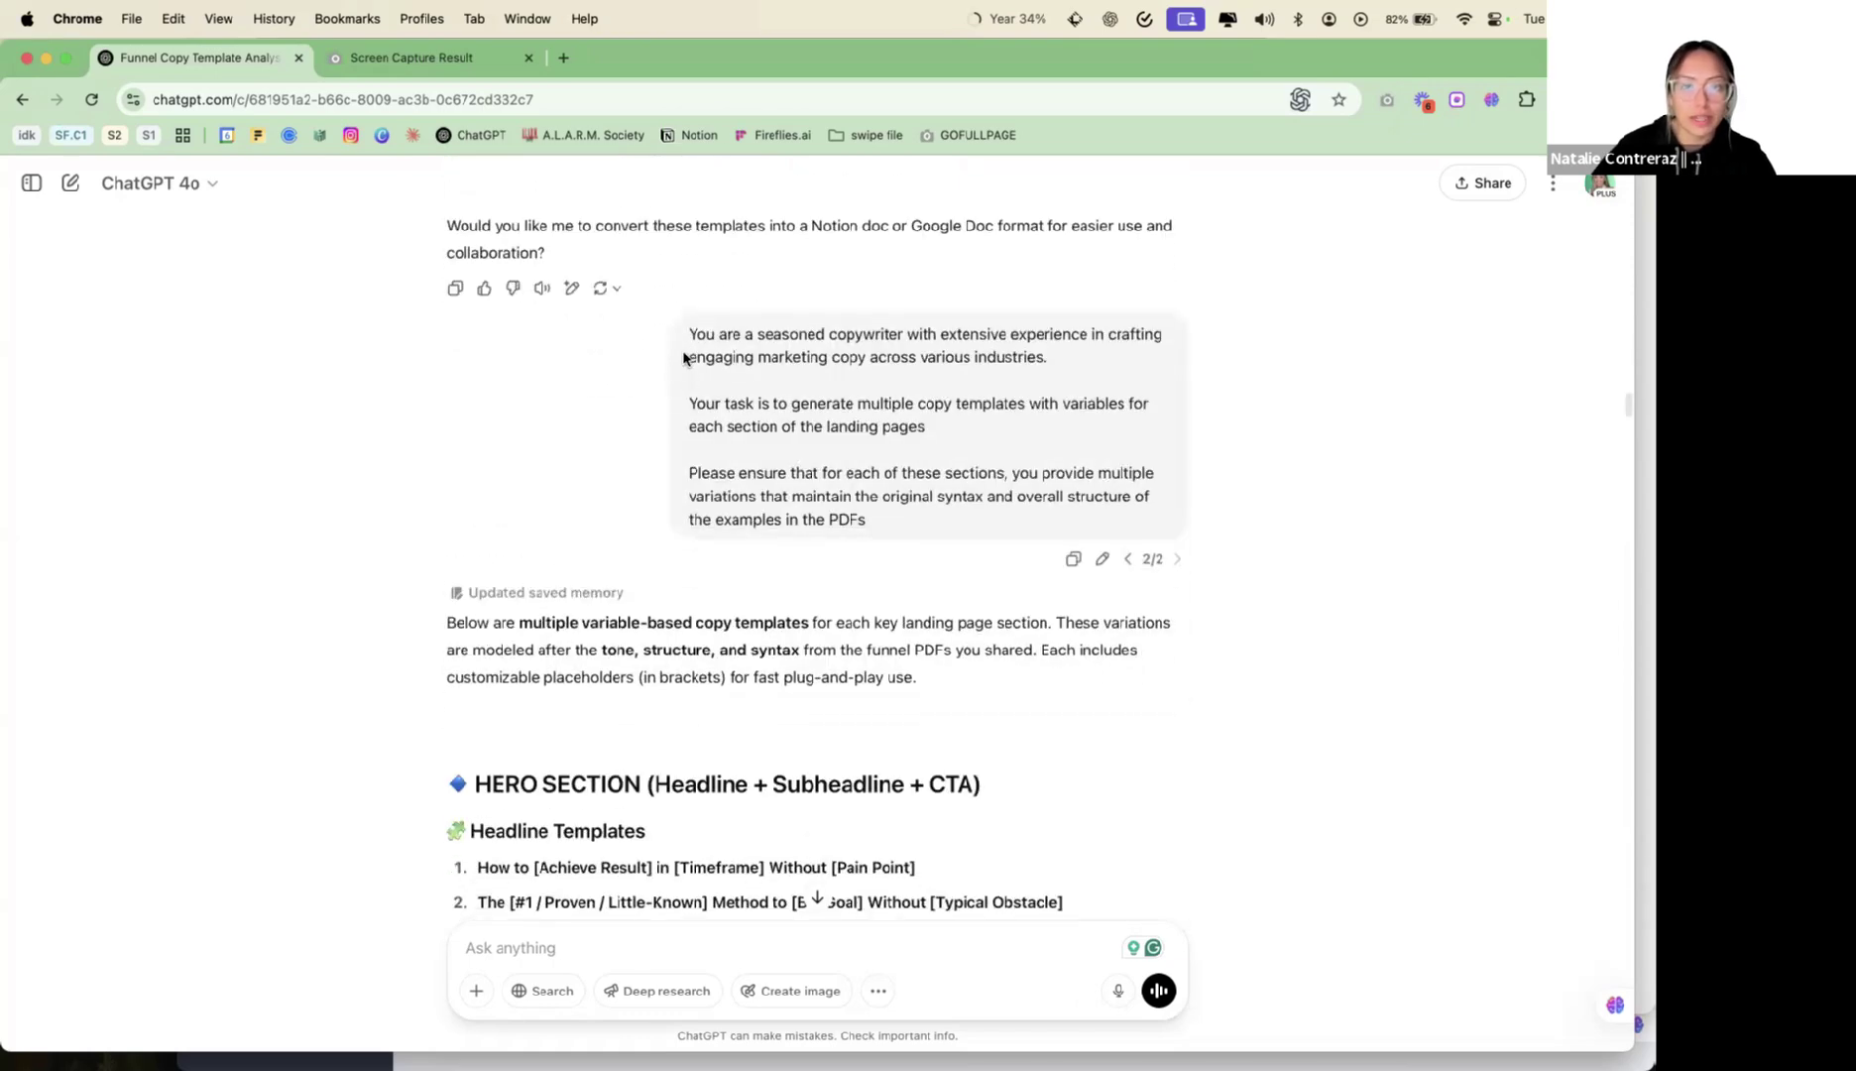
left_click_drag(687, 329, 890, 511)
left_click(890, 511)
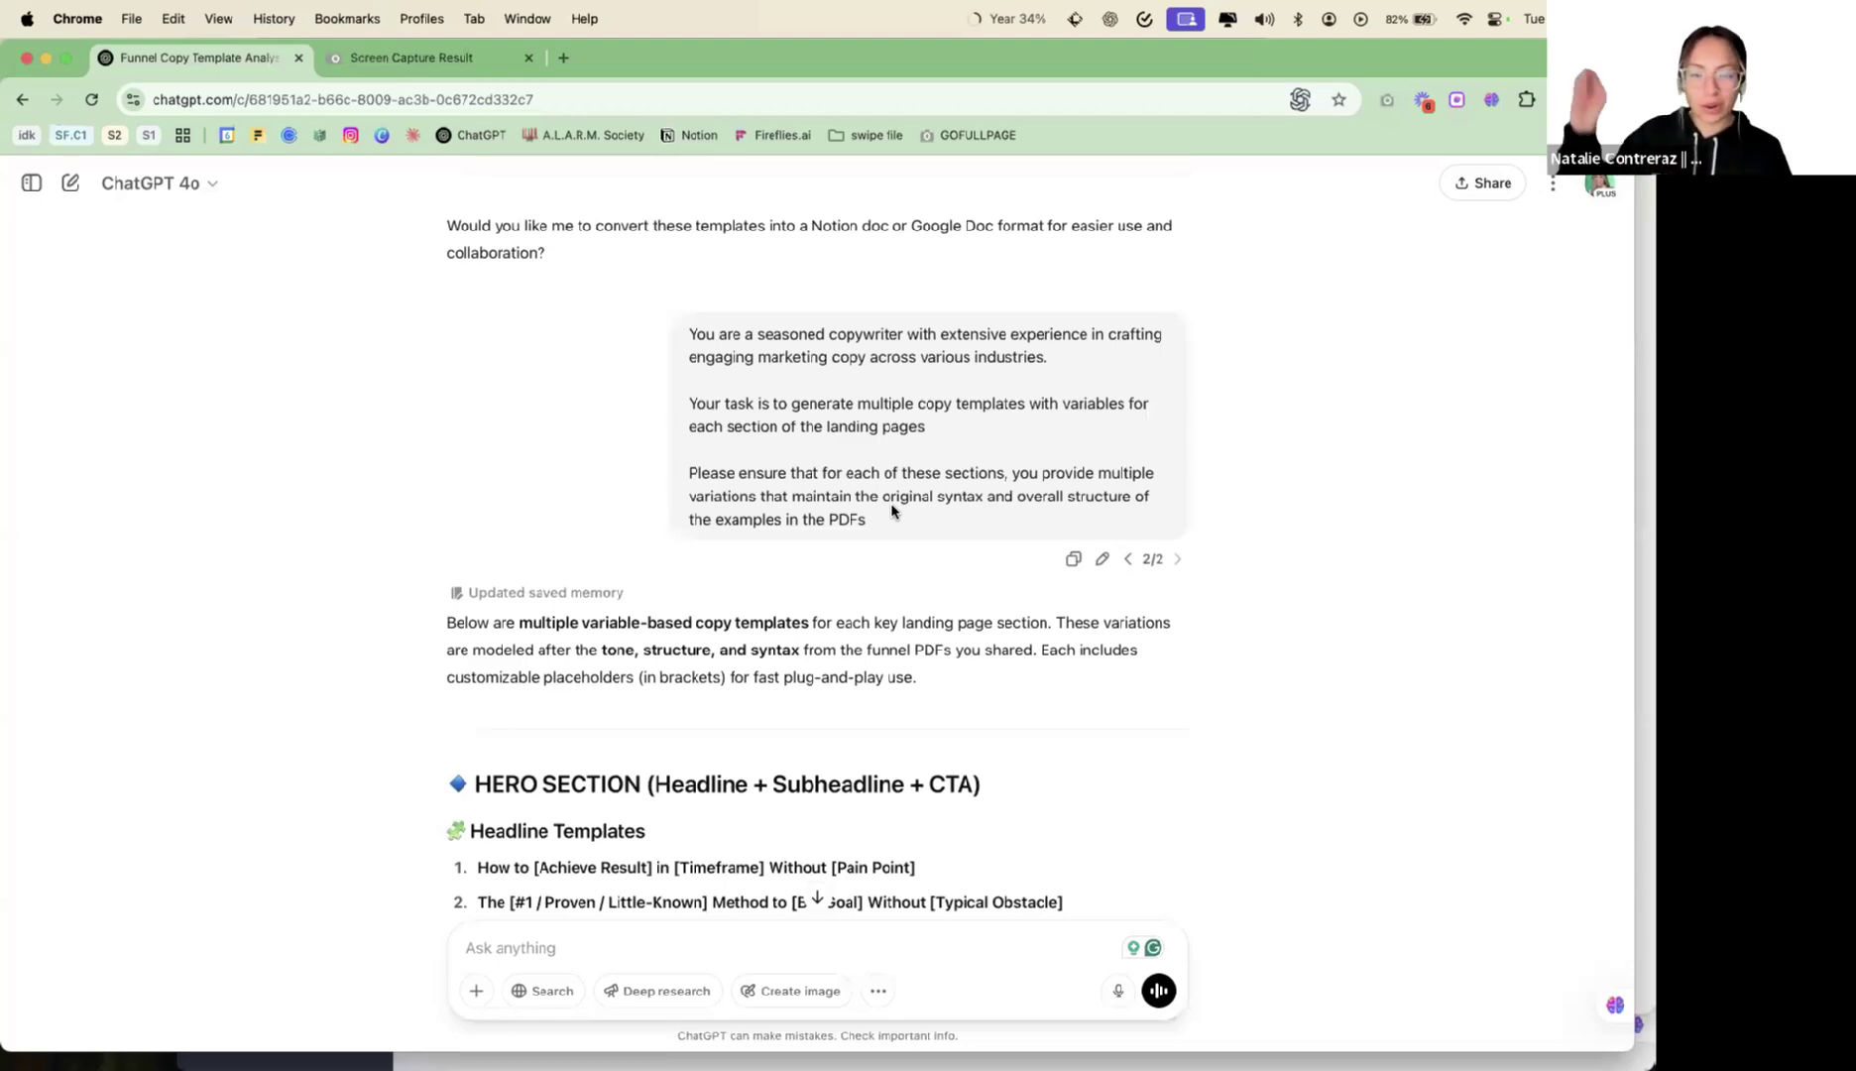
Examine the headline, subheadline, CTA and body copy template variations for each landing page section, from hero onward
scroll(892, 509, "down", 5)
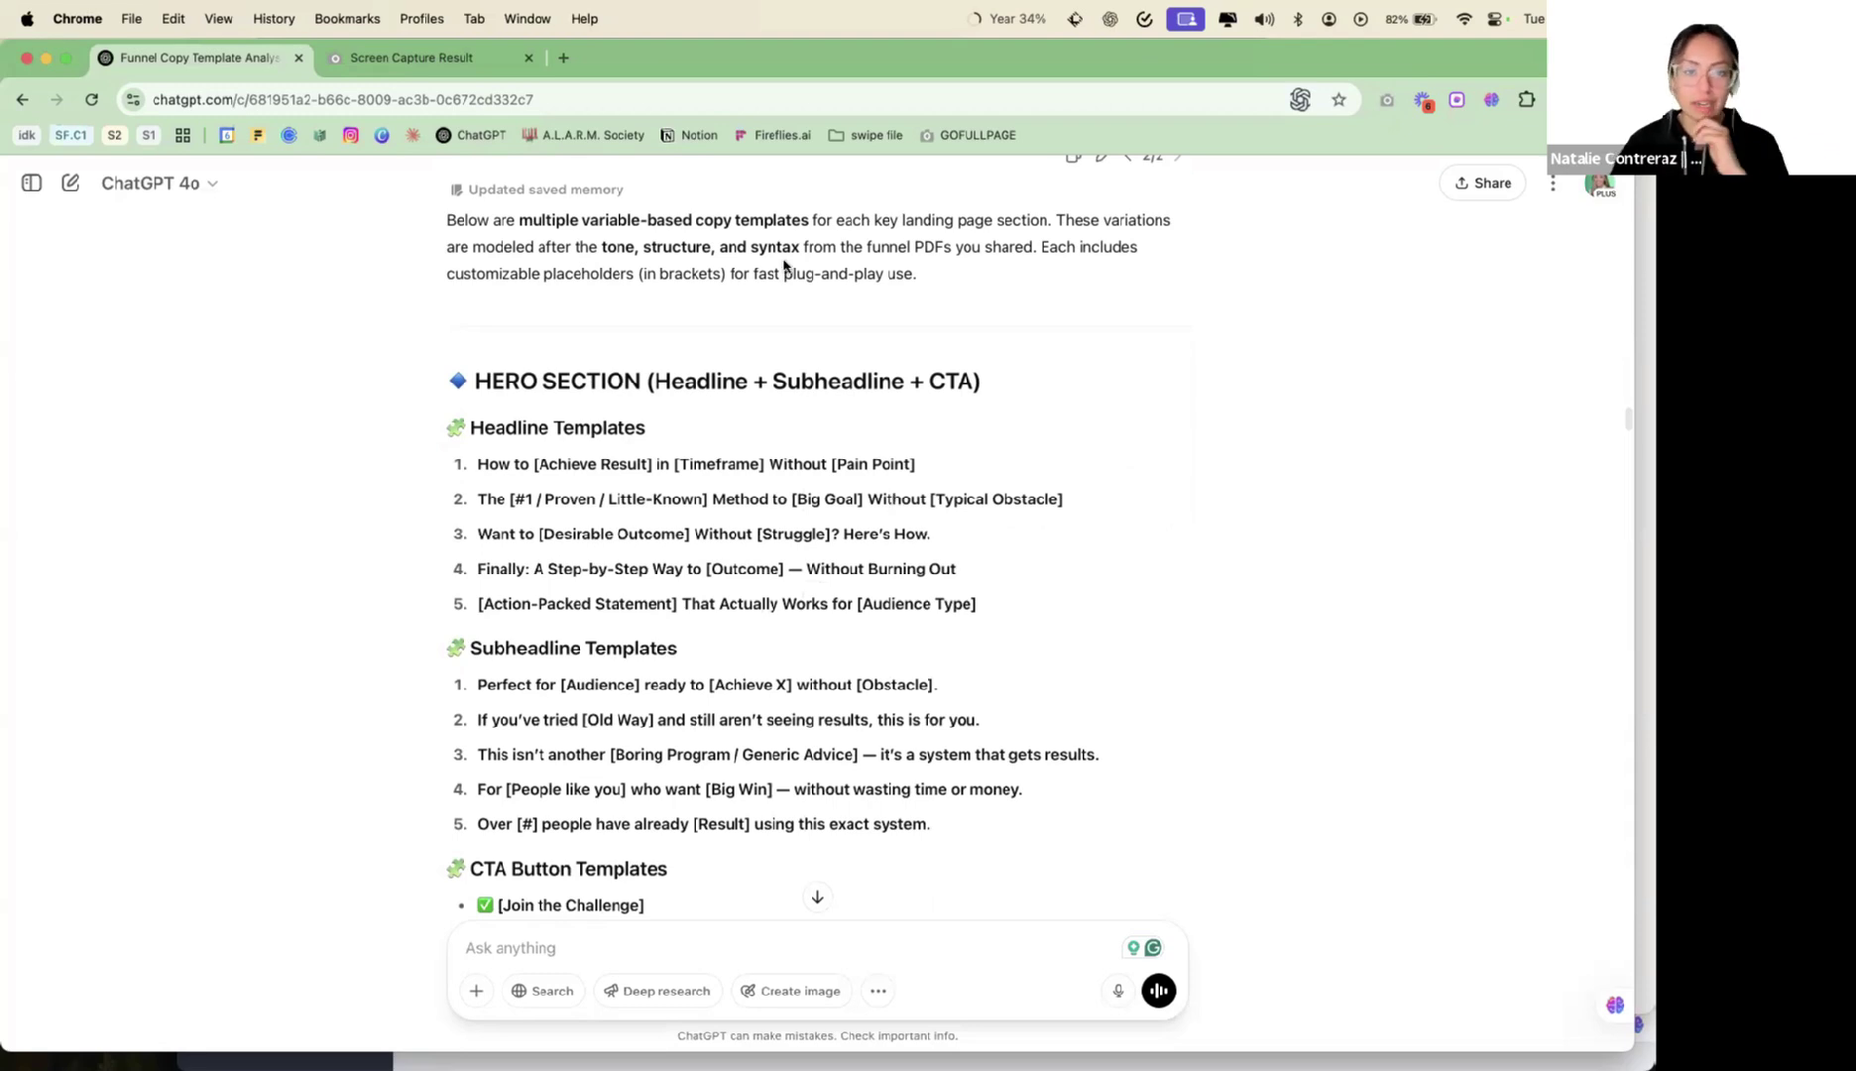
scroll(702, 464, "down", 2)
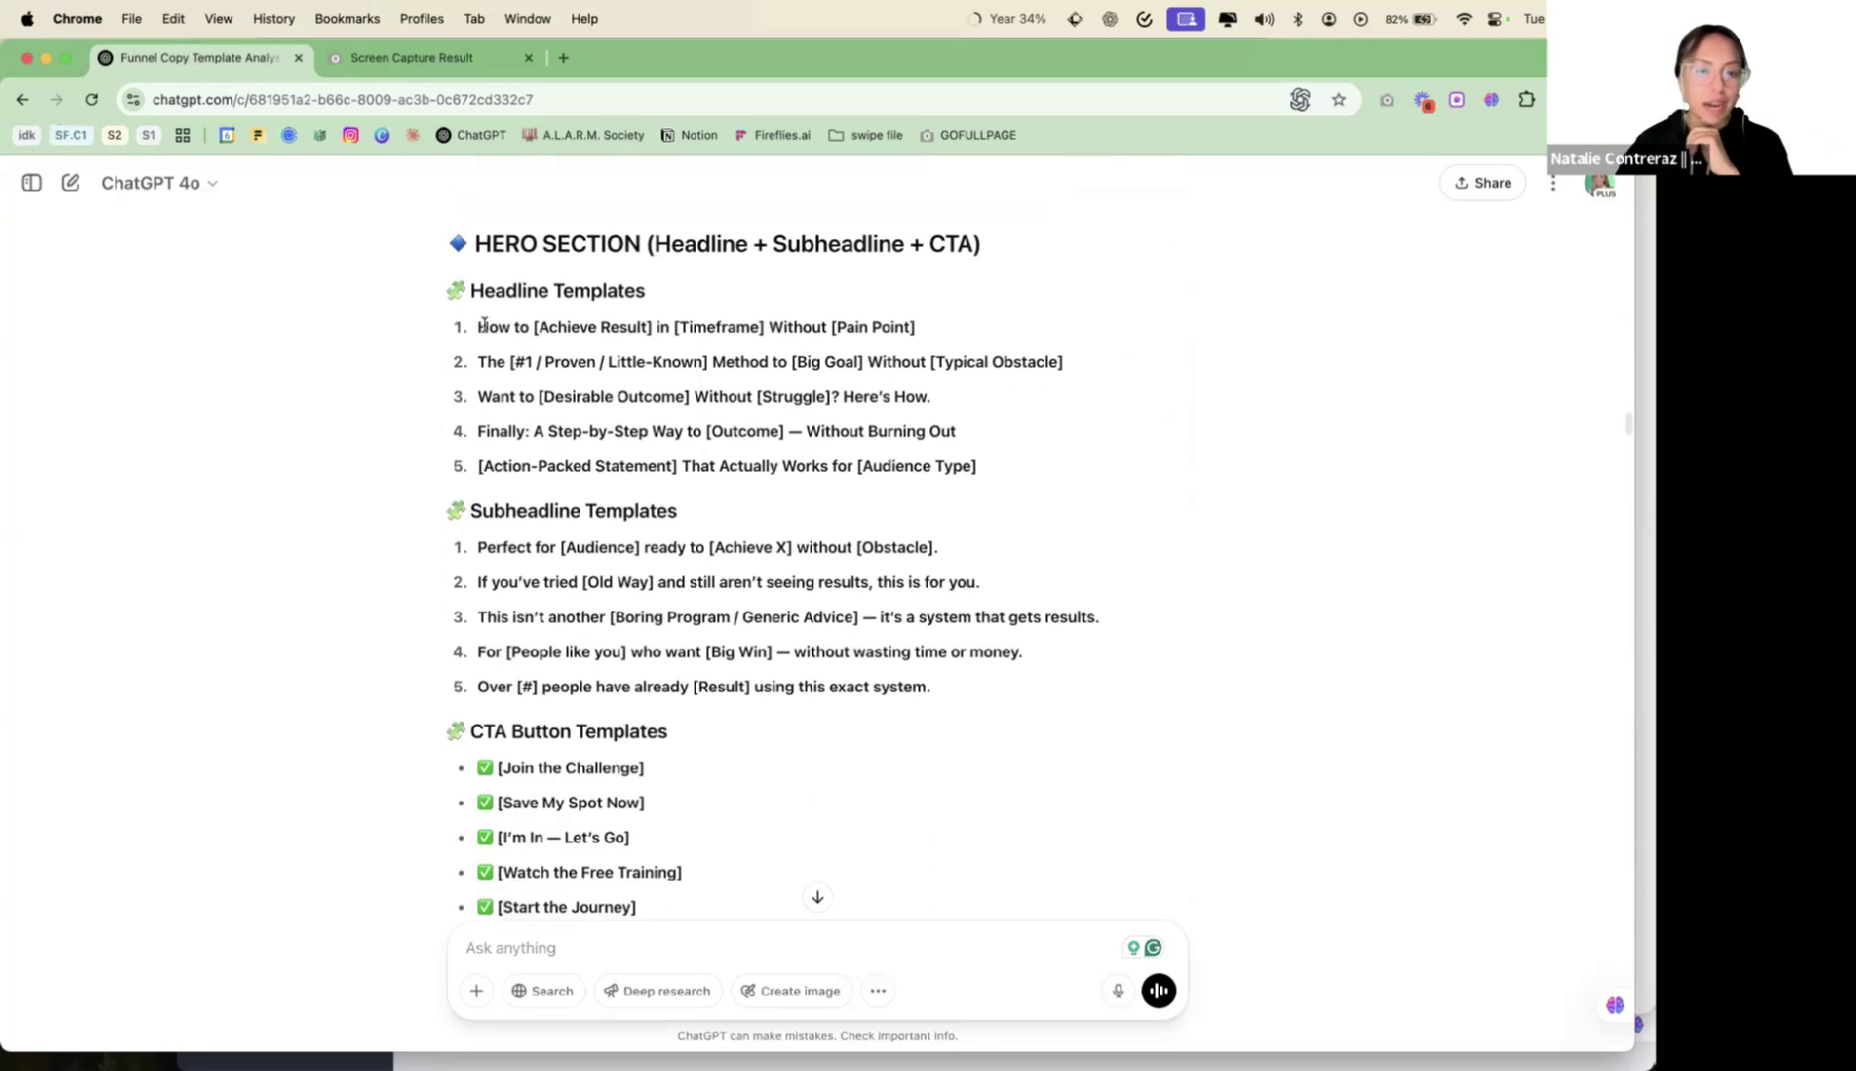
scroll(699, 813, "down", 1)
left_click_drag(690, 855, 502, 678)
left_click(503, 678)
scroll(503, 679, "down", 8)
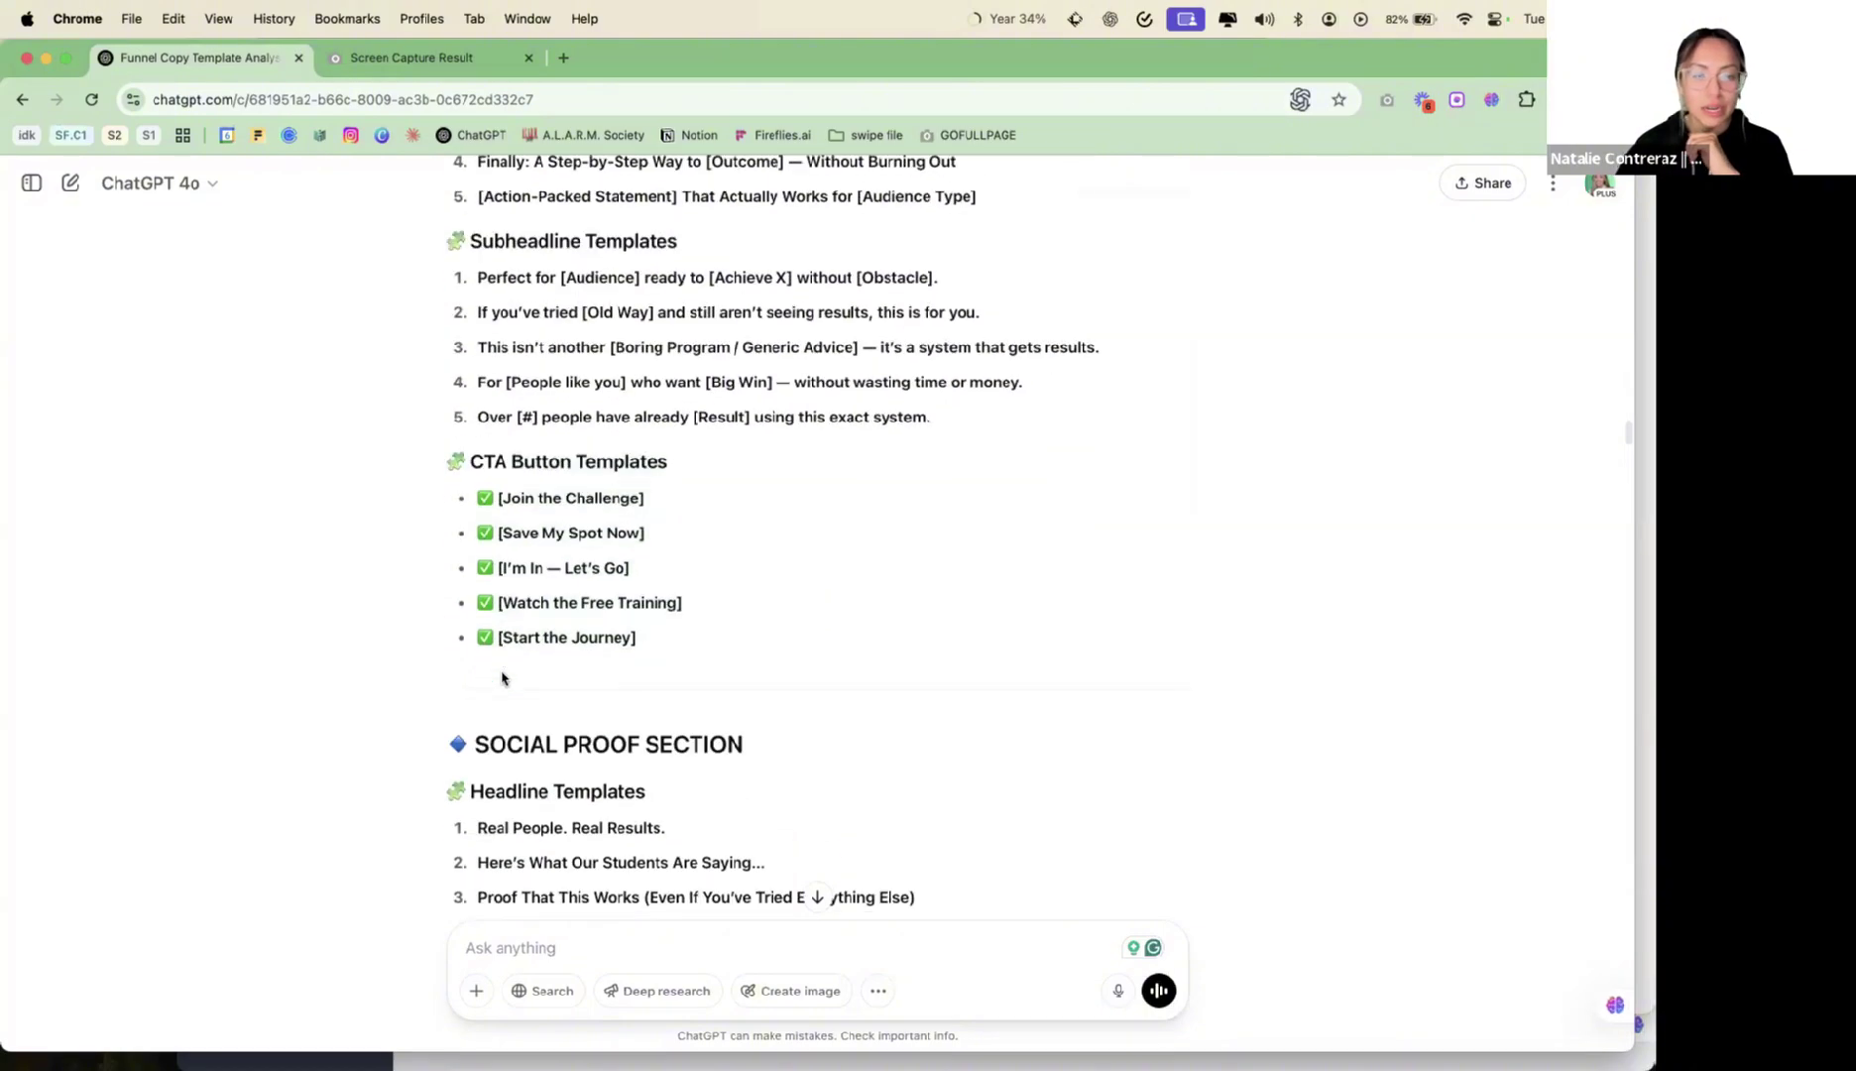
scroll(502, 677, "down", 20)
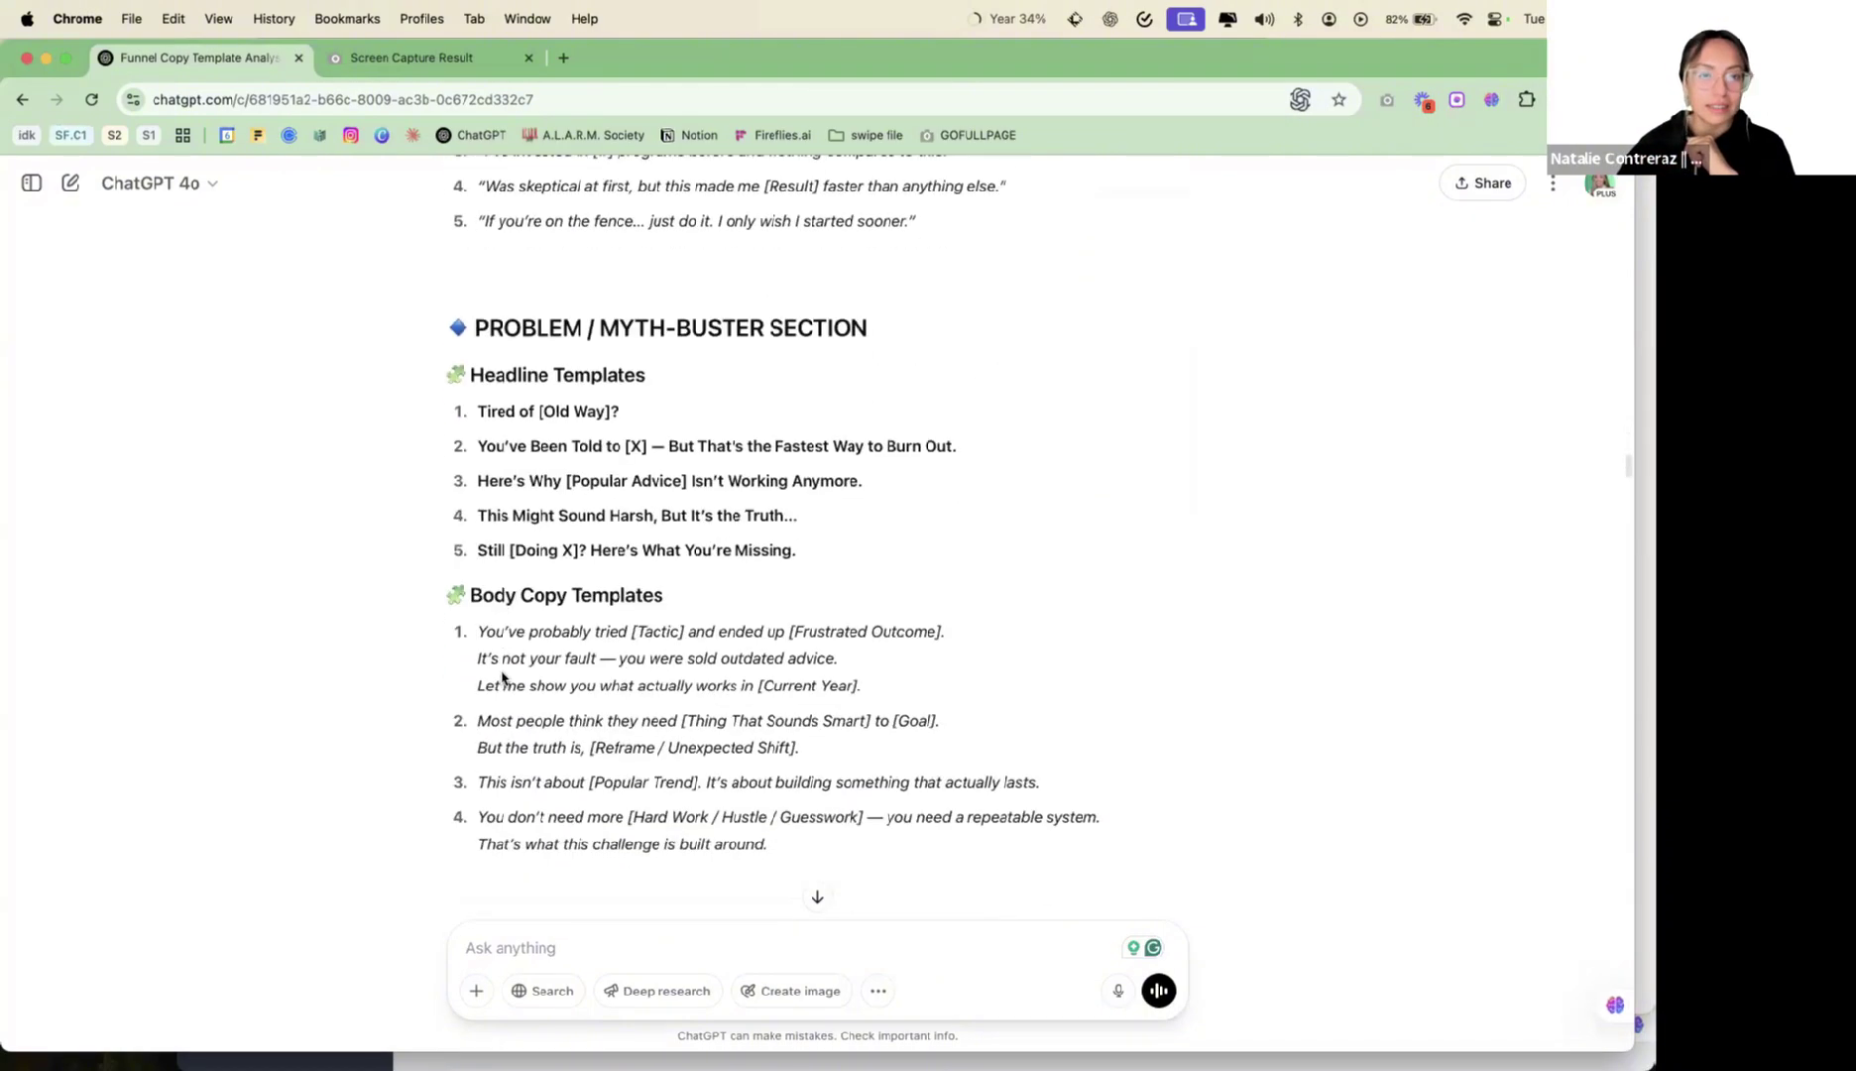
scroll(501, 672, "down", 3)
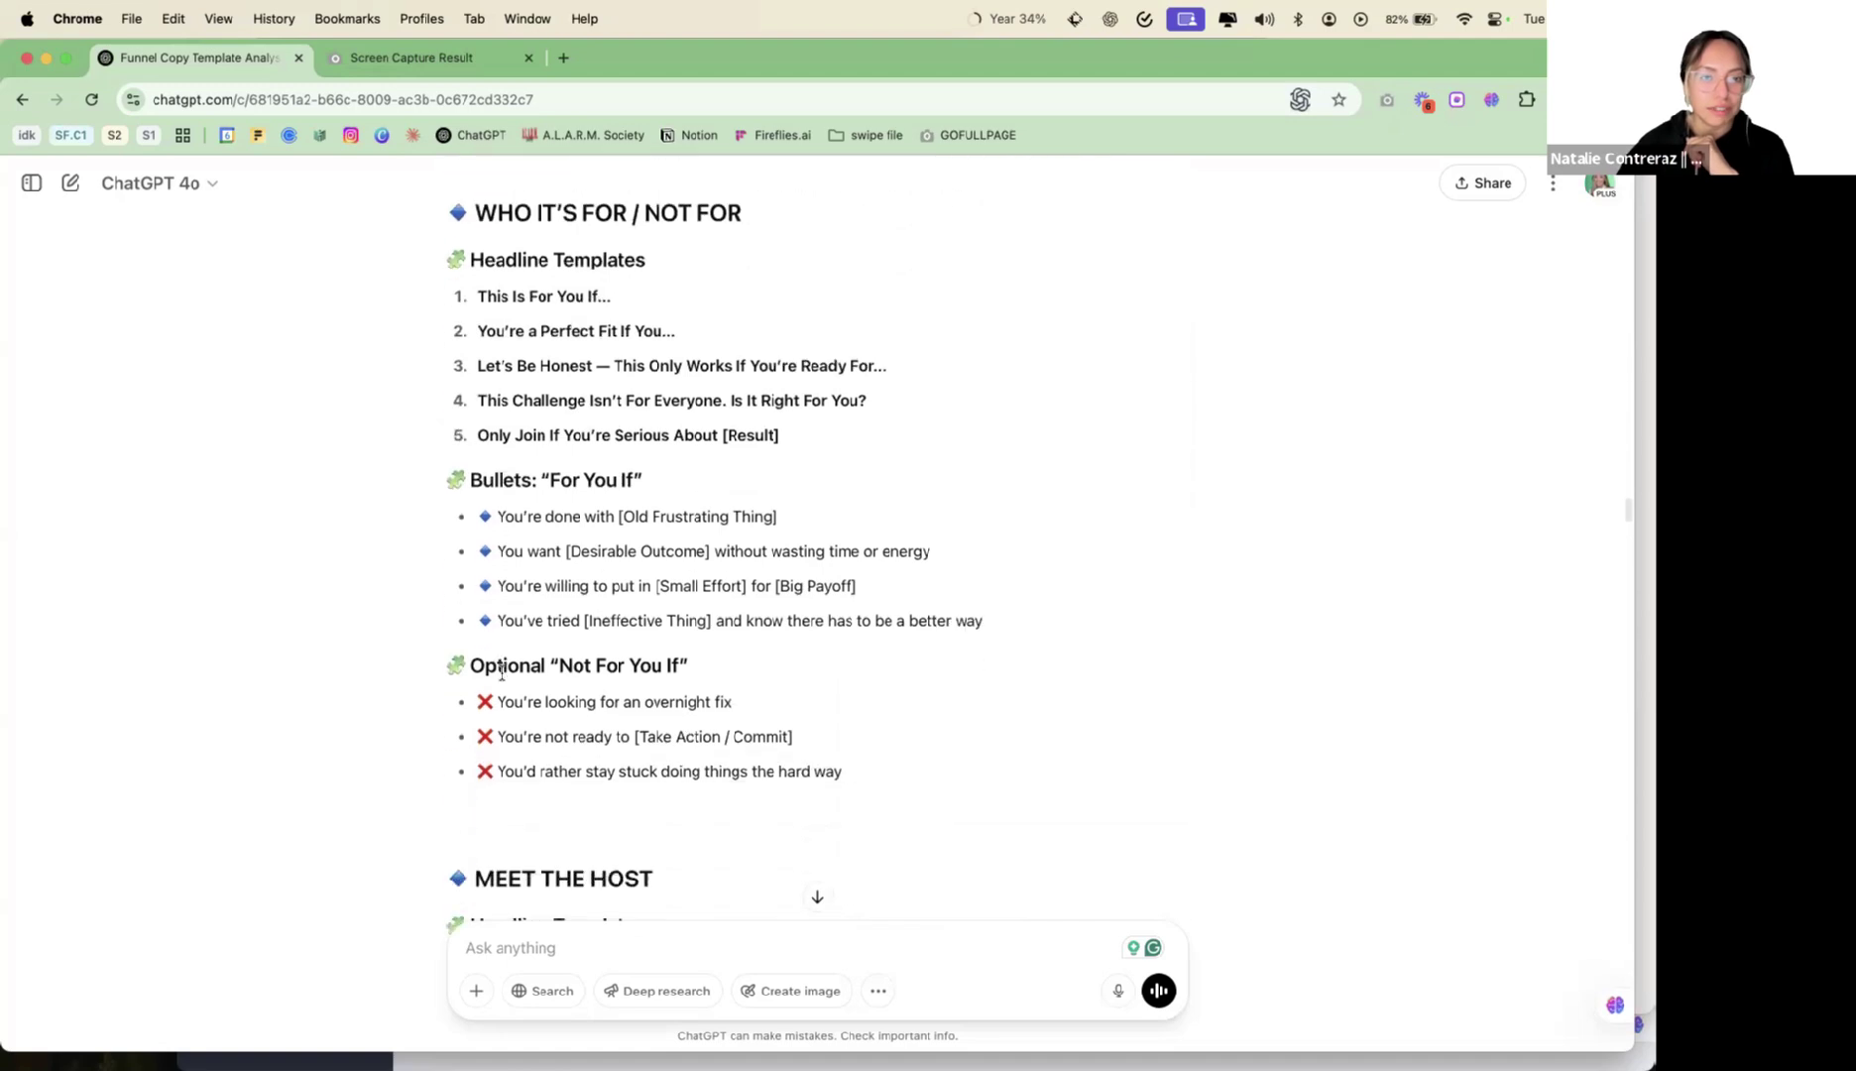
scroll(502, 673, "up", 2)
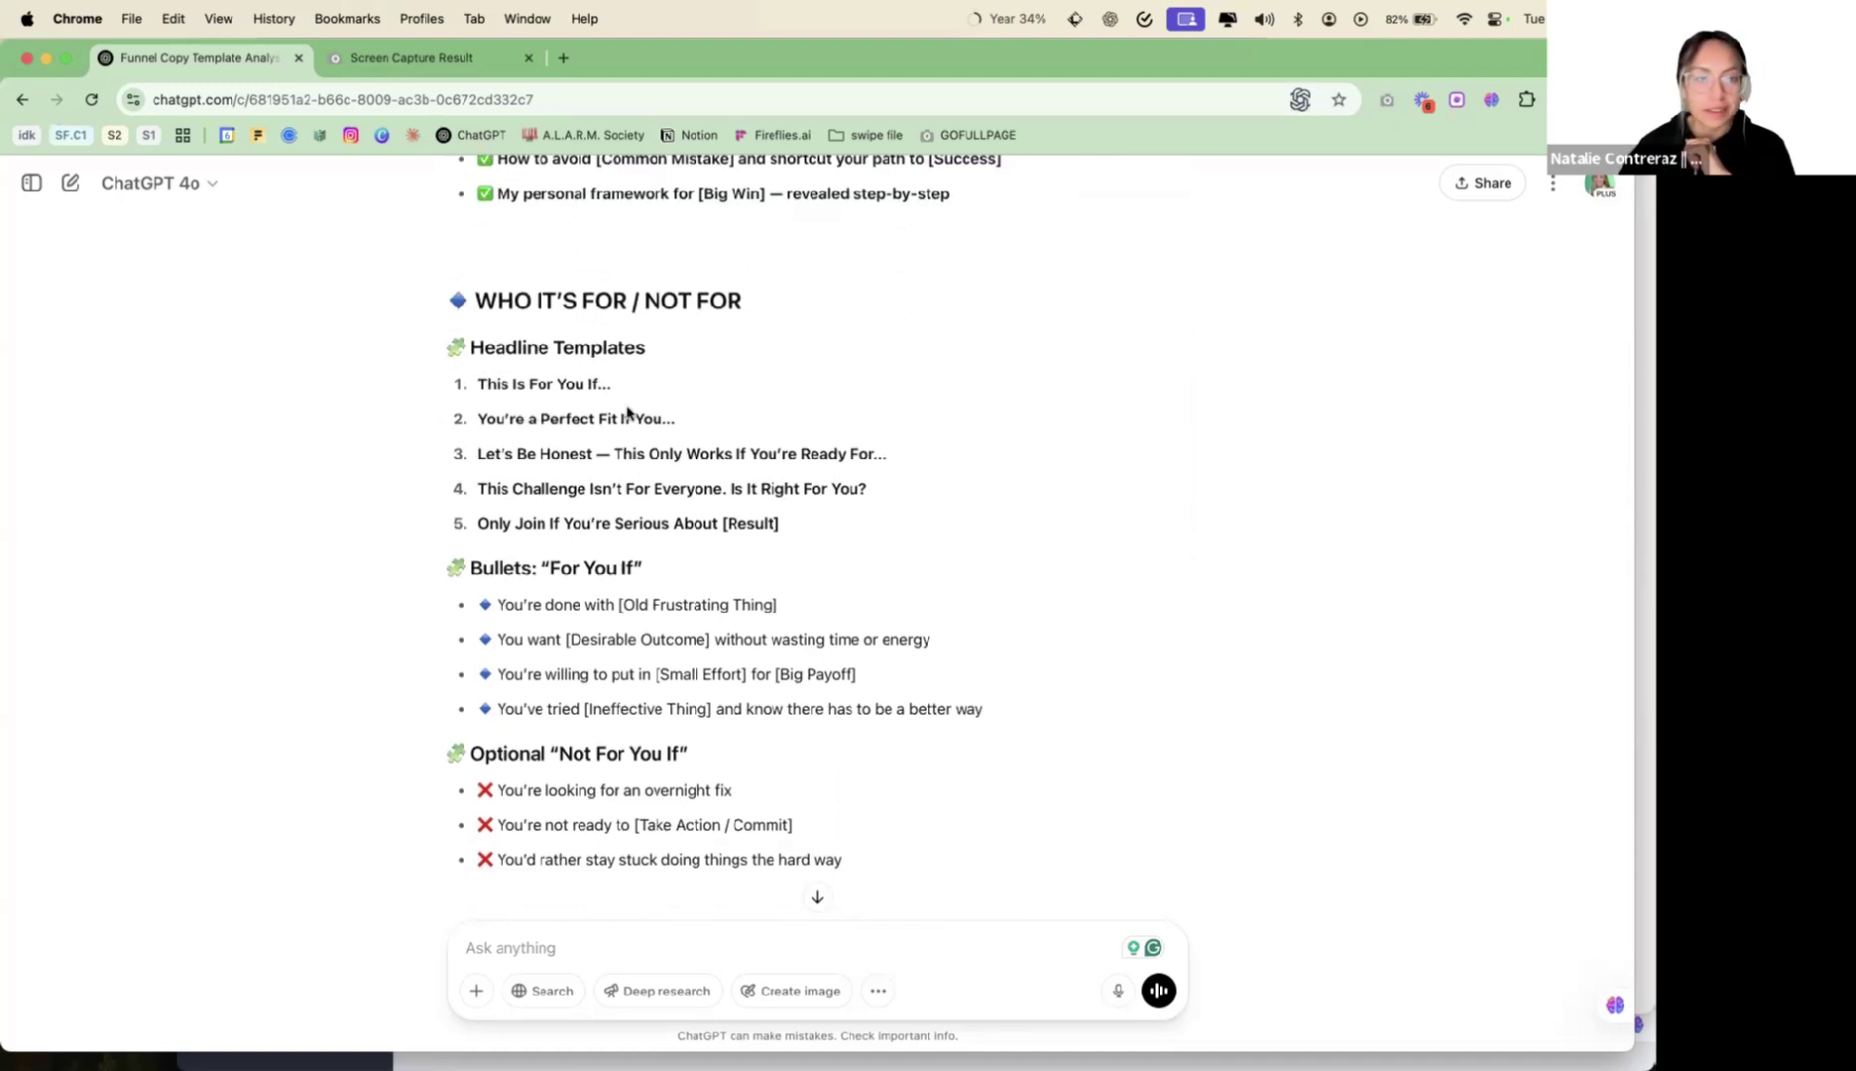
scroll(624, 411, "down", 20)
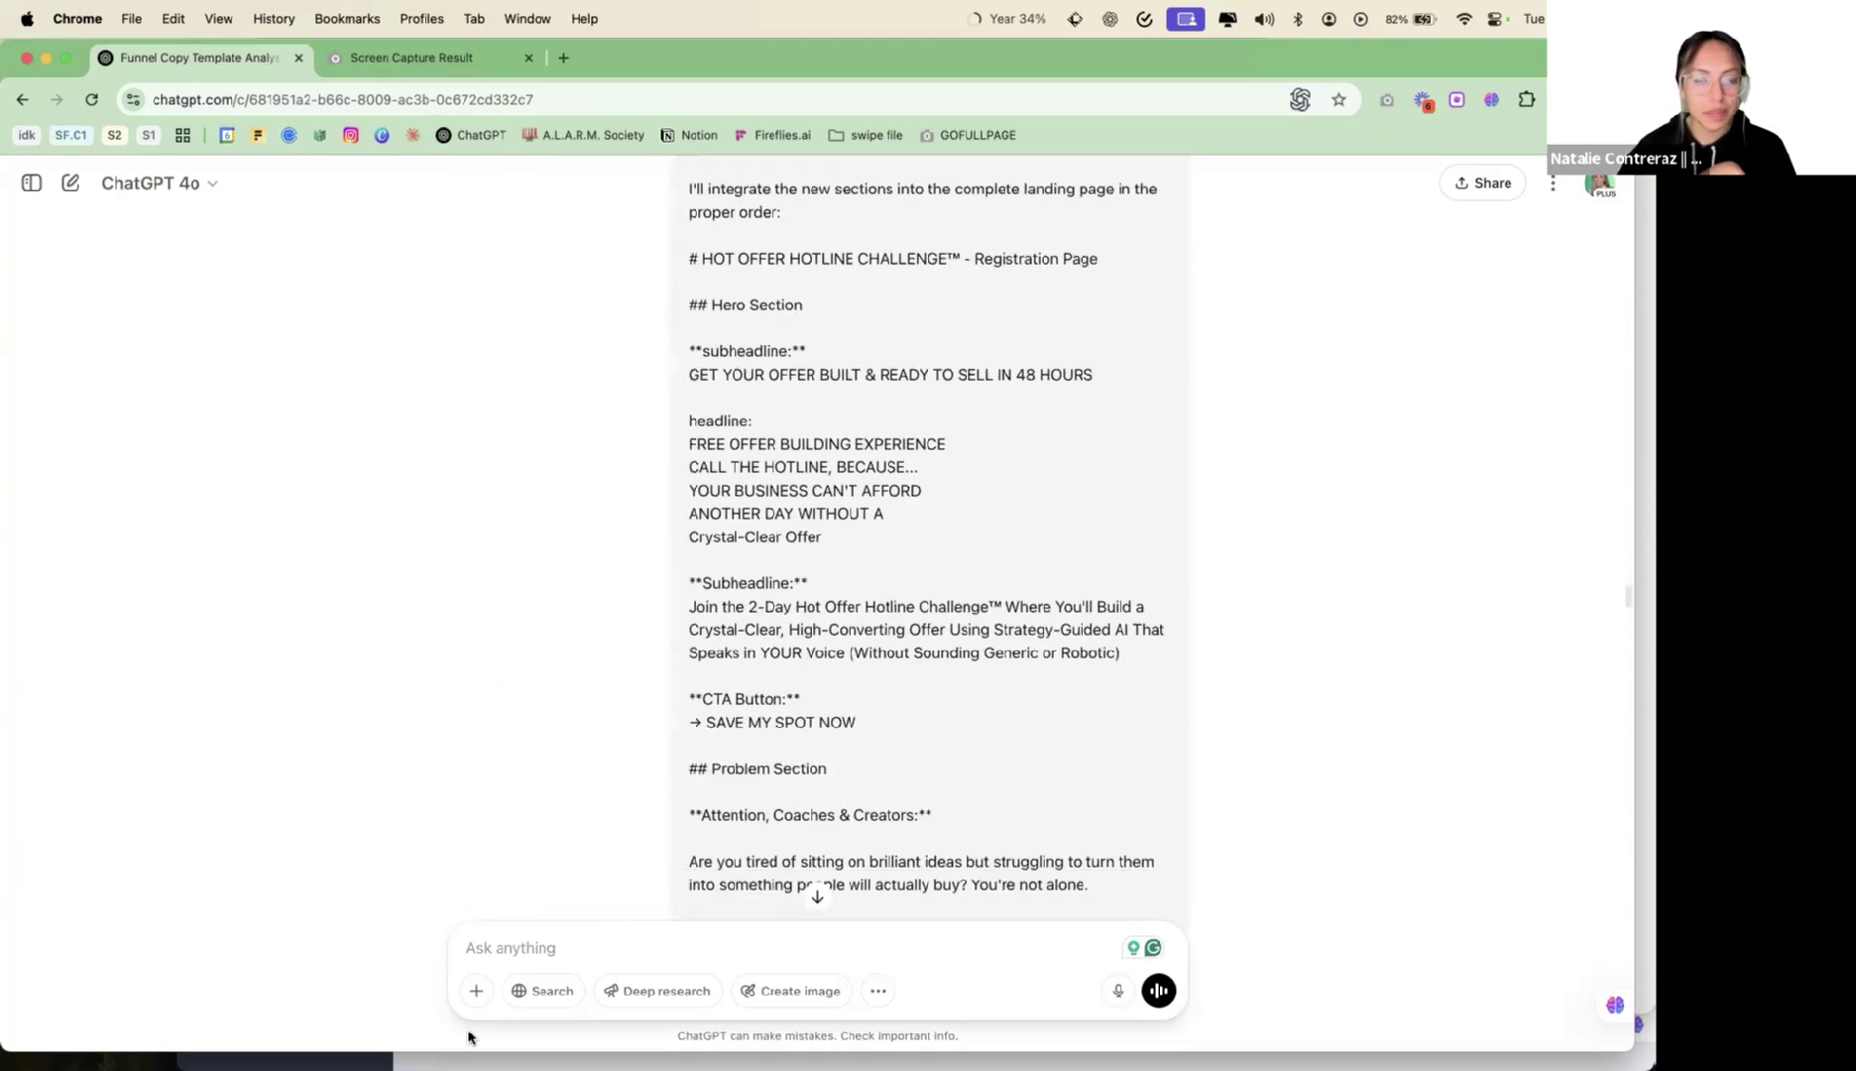
Return to the hero section template variations, and switch to Notion to start a new page in the Assets Library
mouse_move(268, 1007)
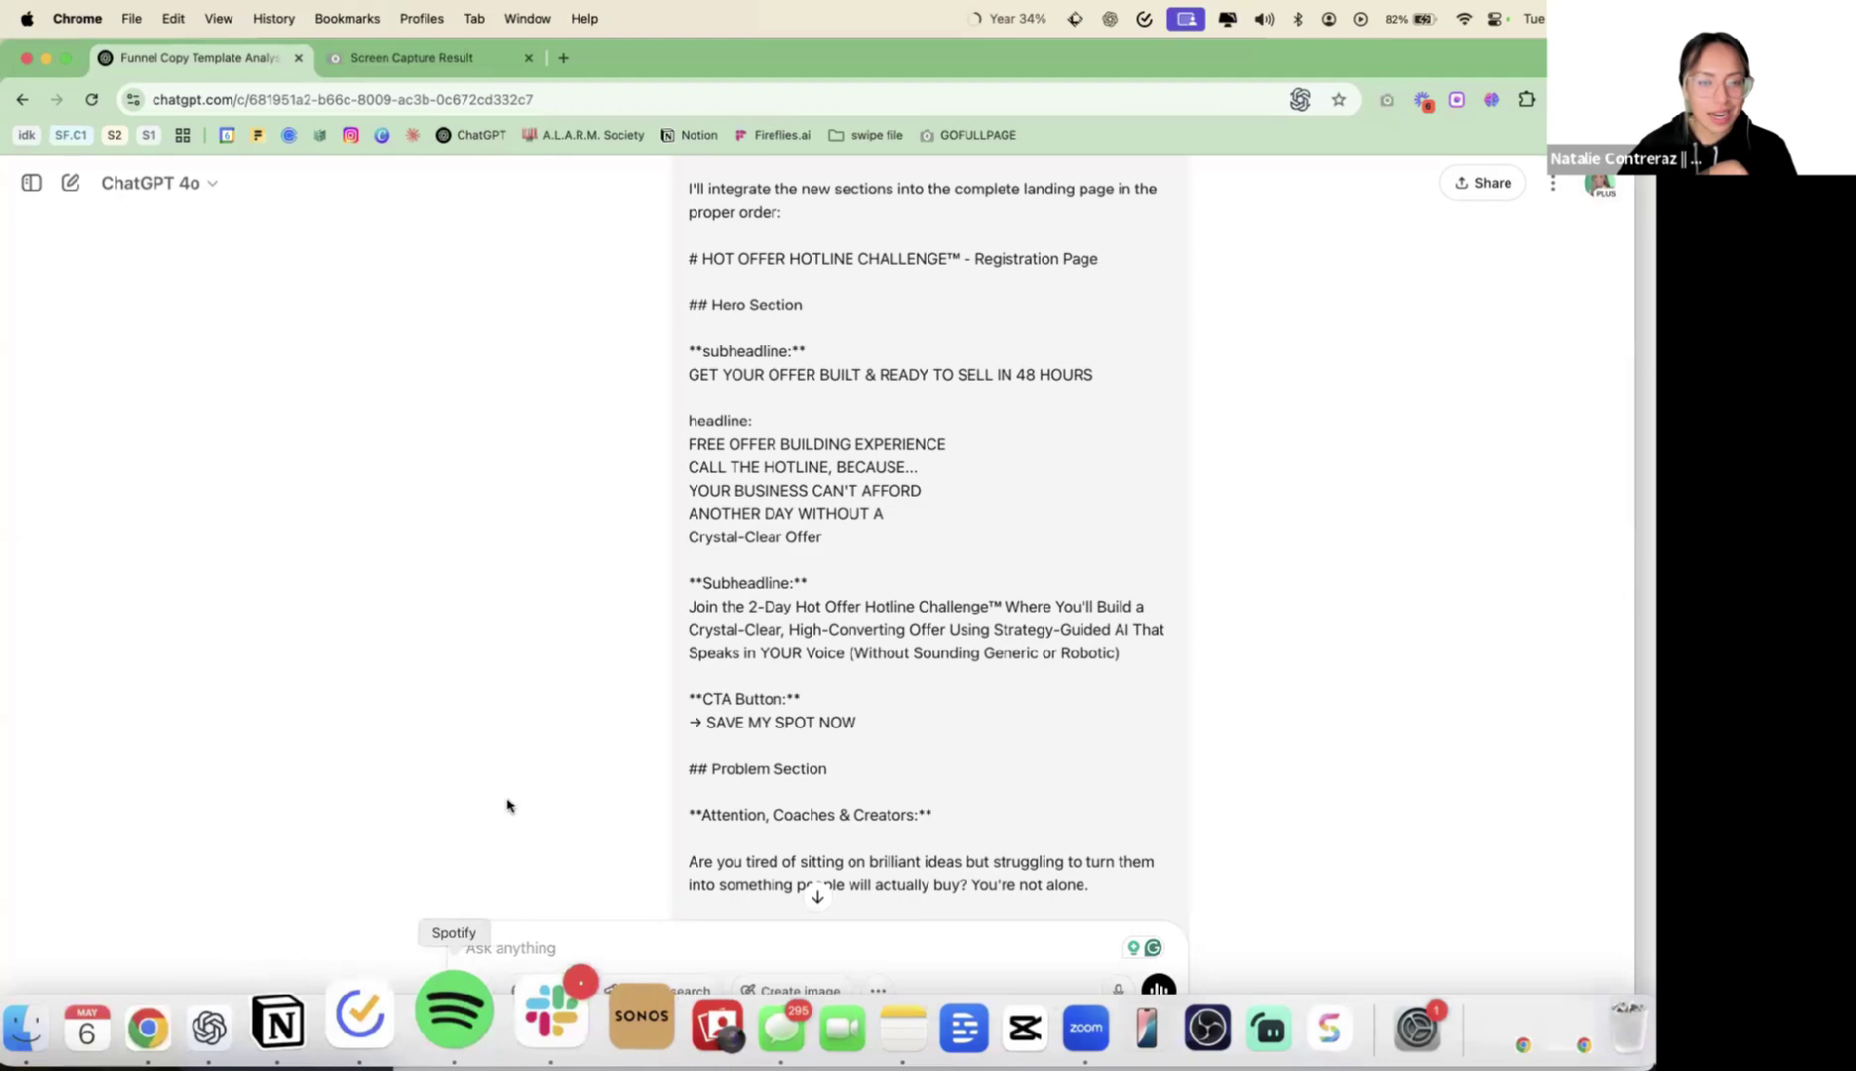
scroll(506, 800, "up", 8)
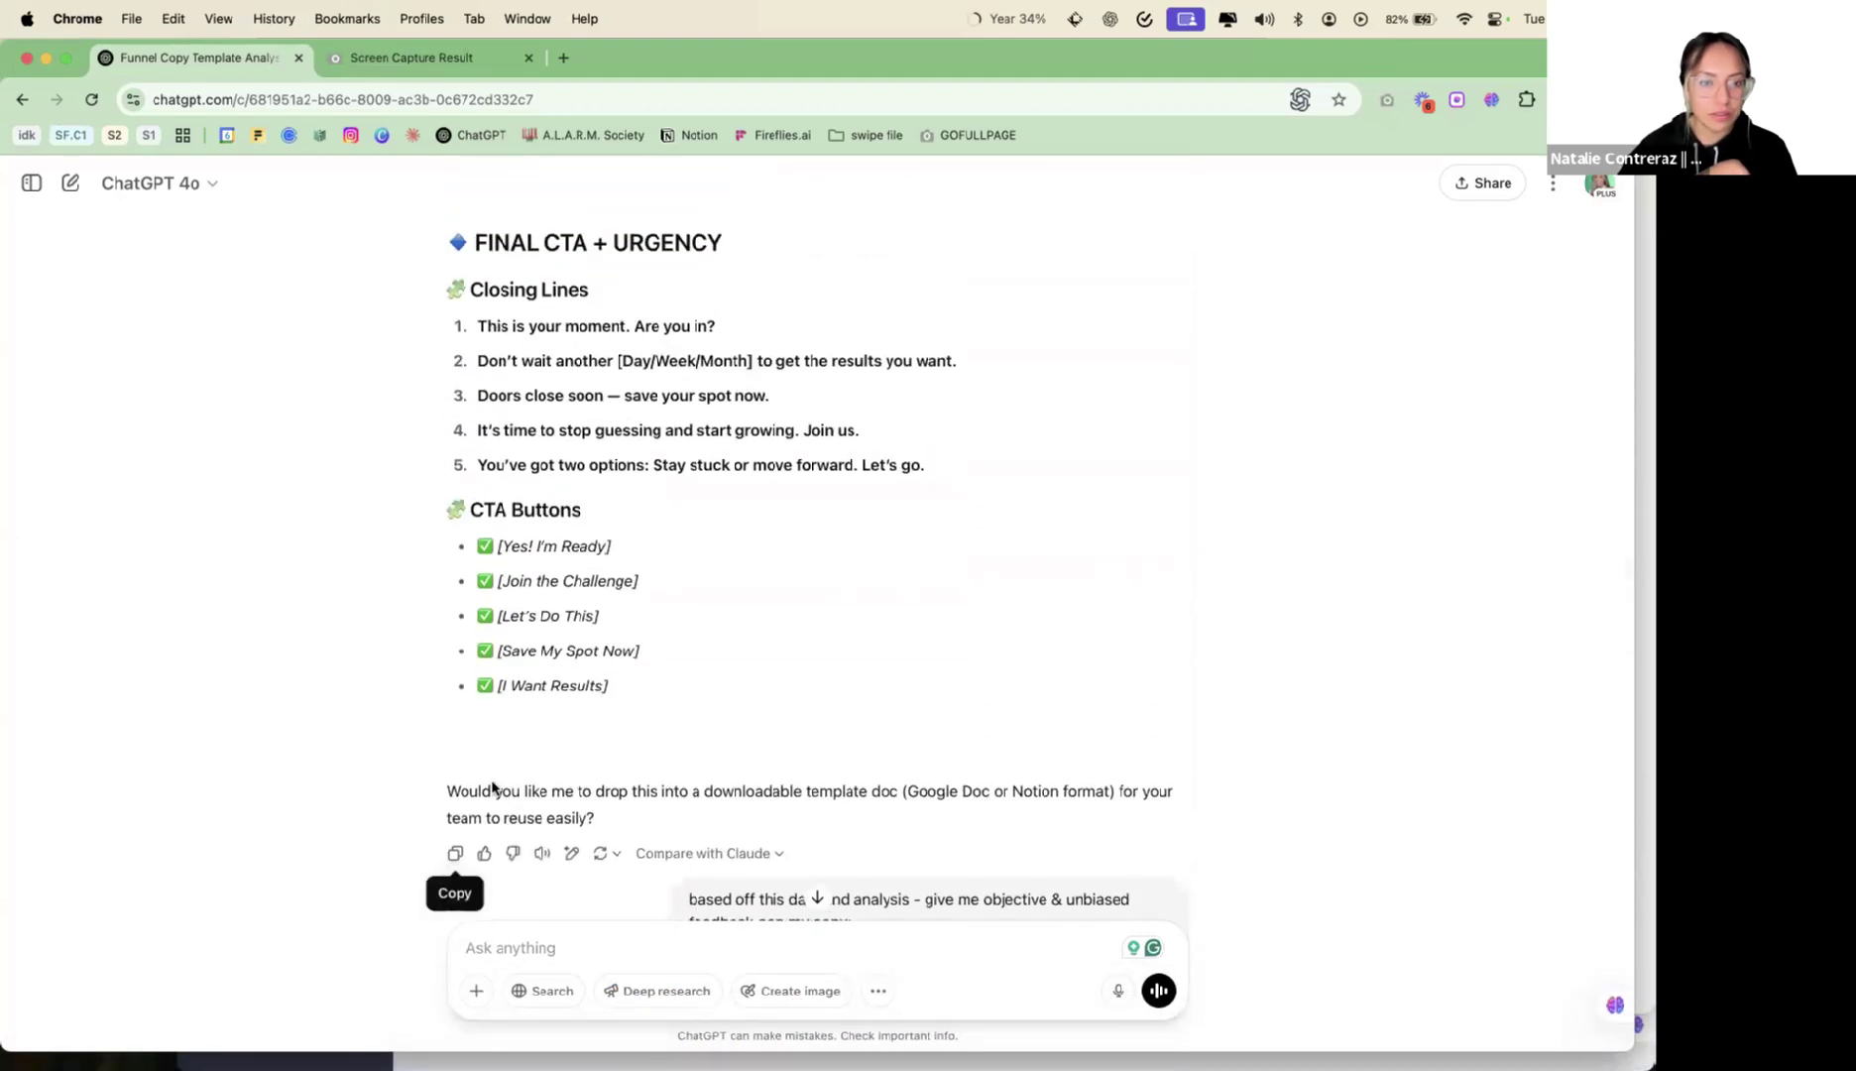
scroll(491, 789, "up", 15)
scroll(501, 768, "up", 15)
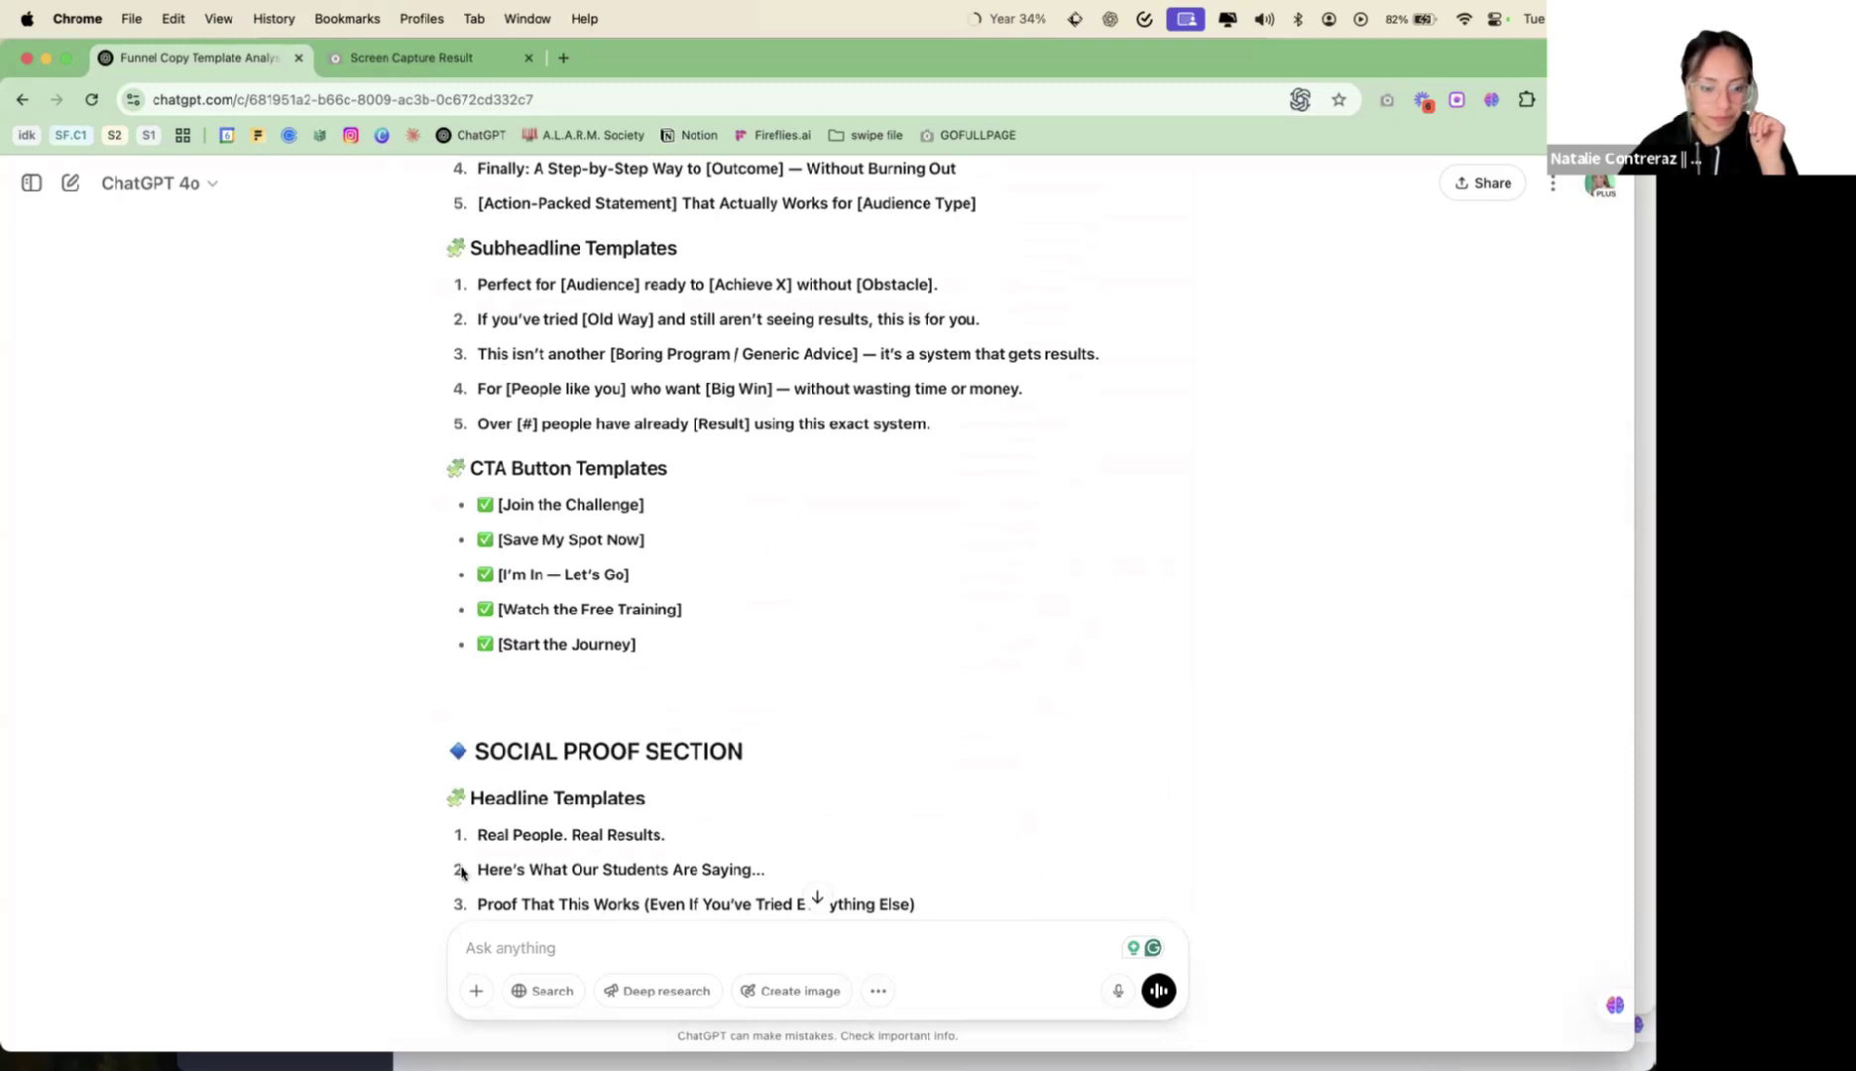
mouse_move(297, 1041)
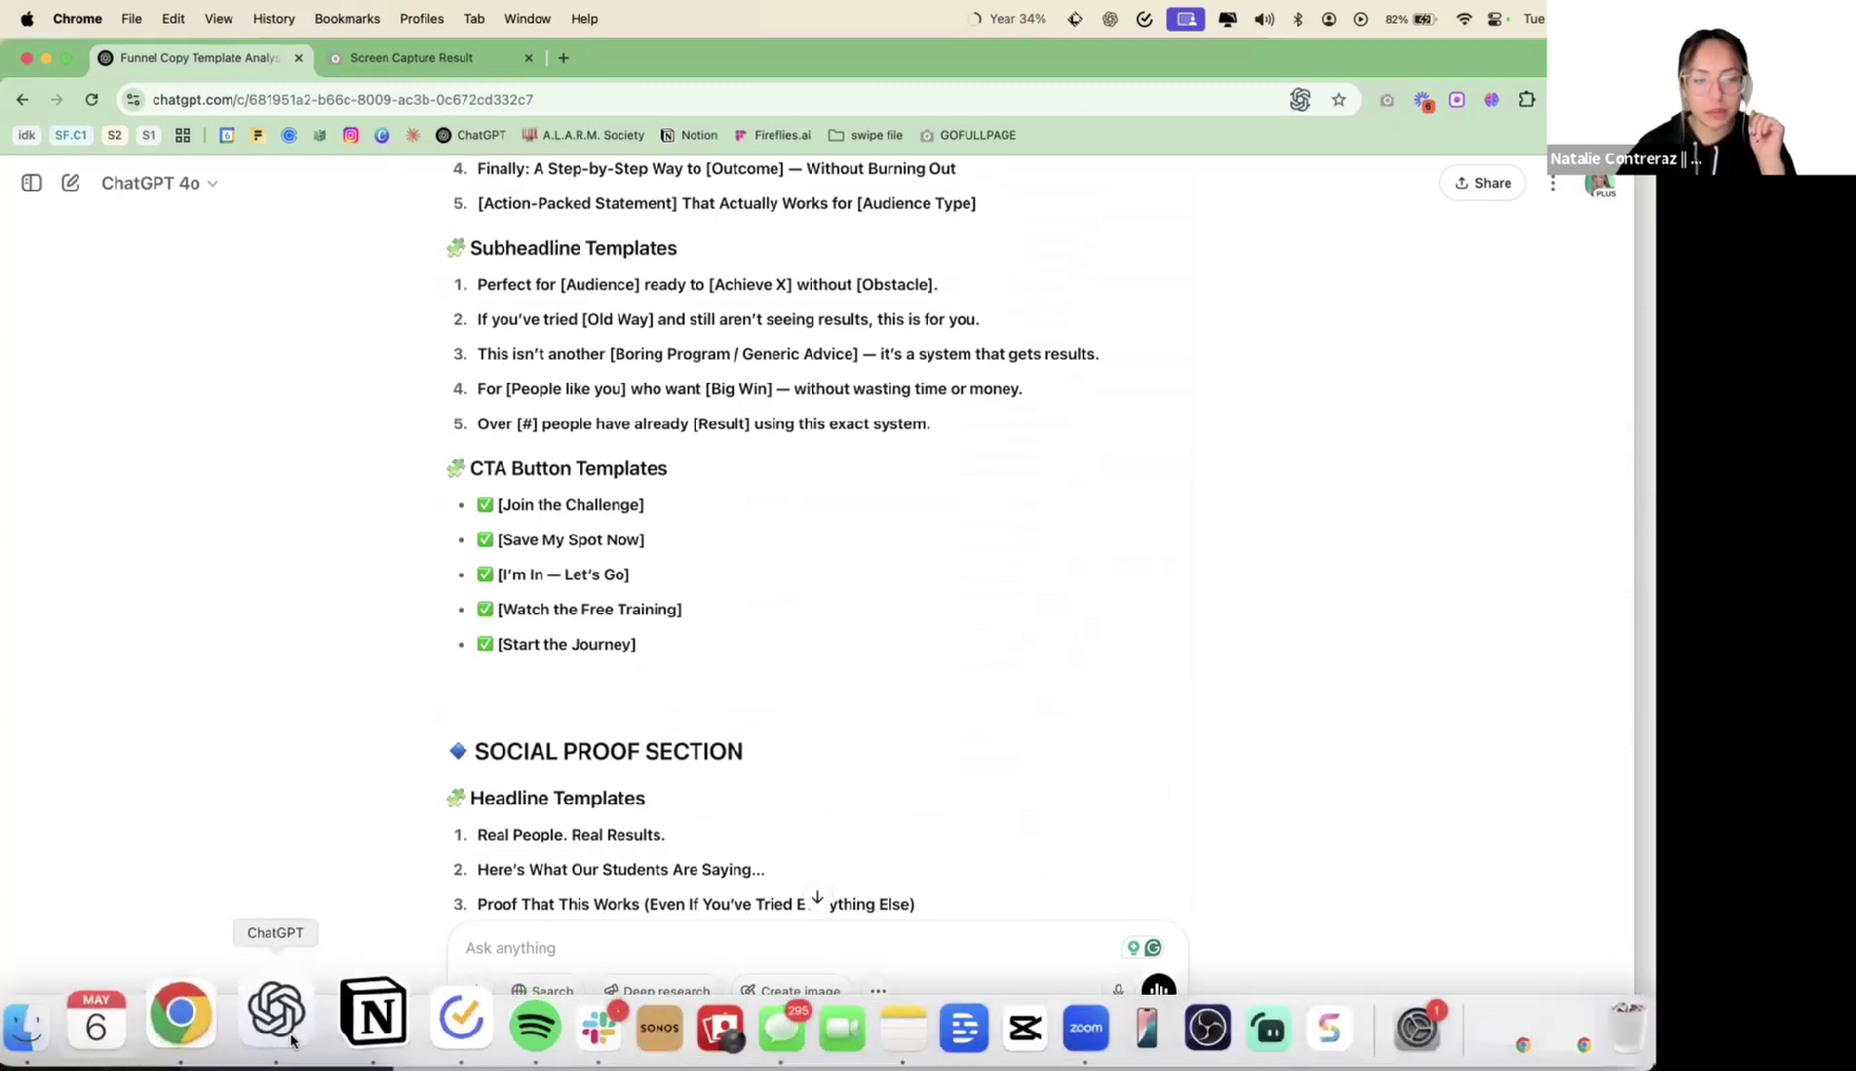
left_click(330, 1039)
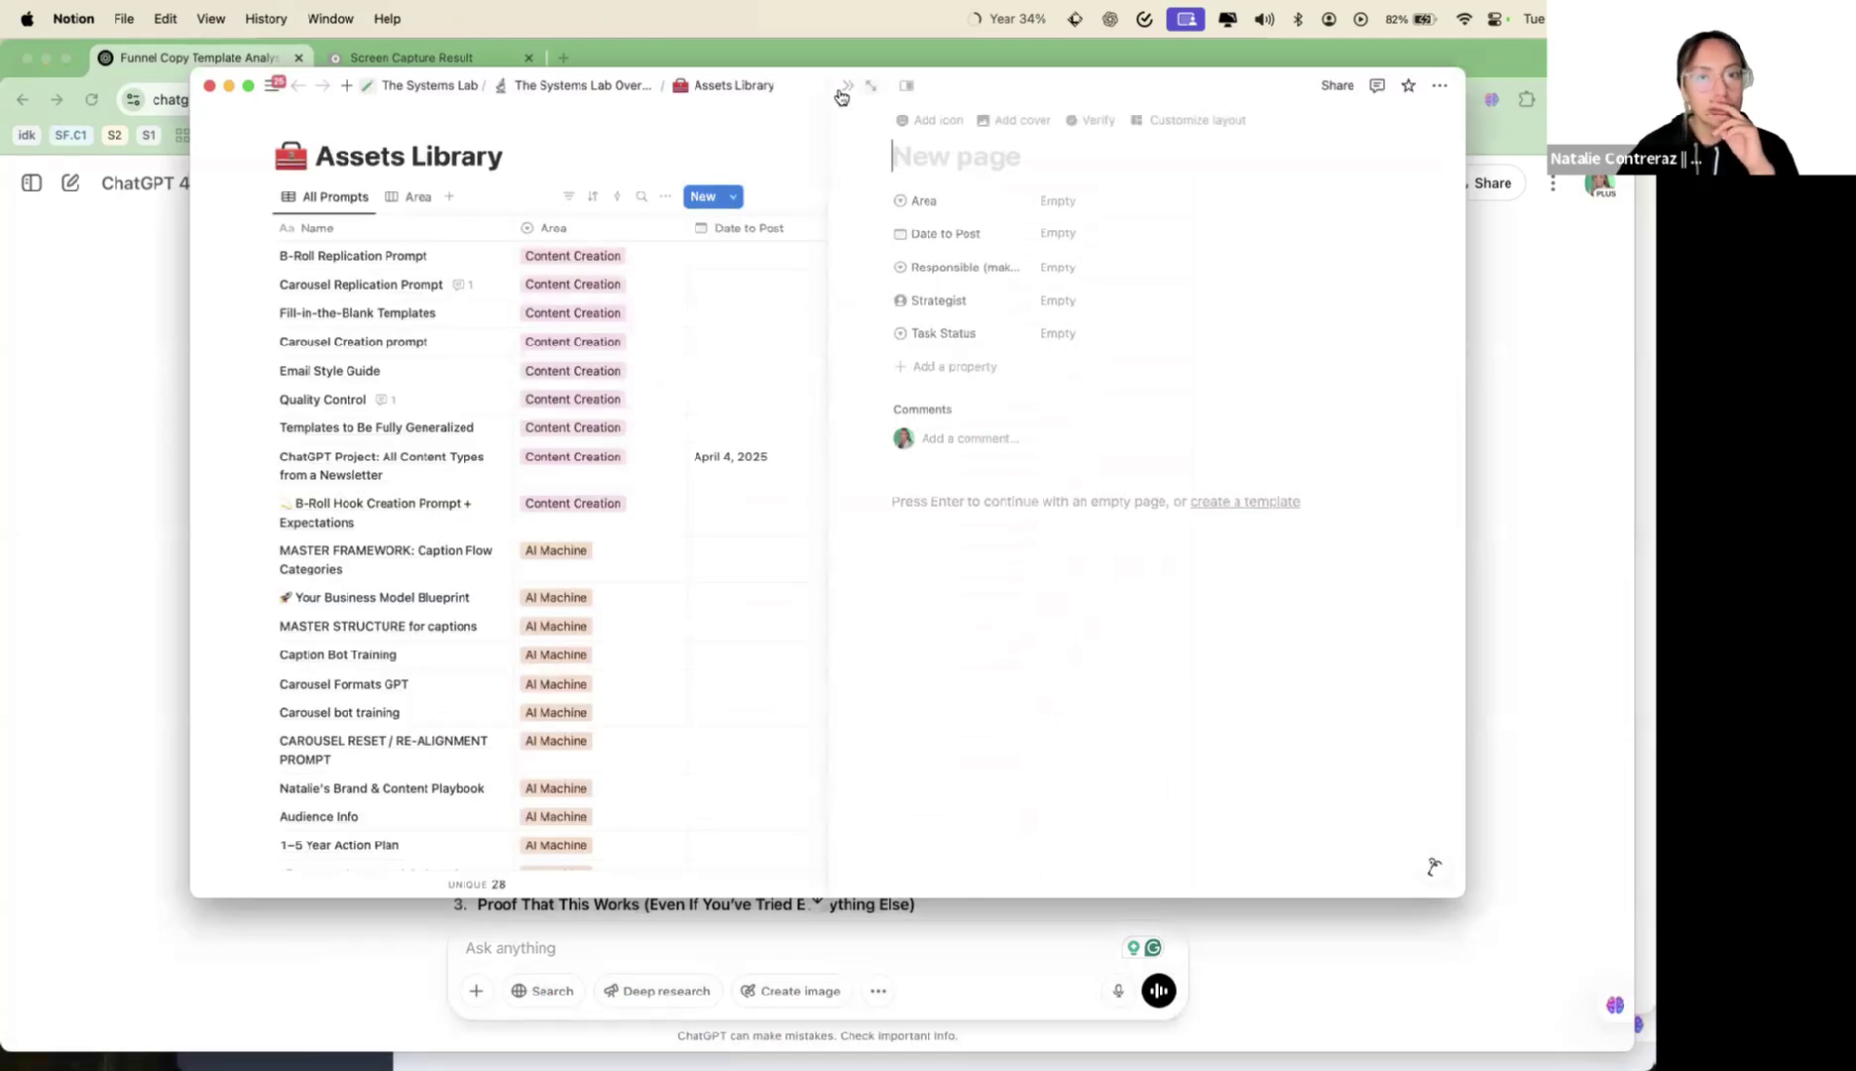
Close the blank new page and open the Funnel Analysis & Templates entry of the Assets Library as a full page
left_click(848, 87)
scroll(654, 476, "down", 3)
scroll(654, 476, "down", 5)
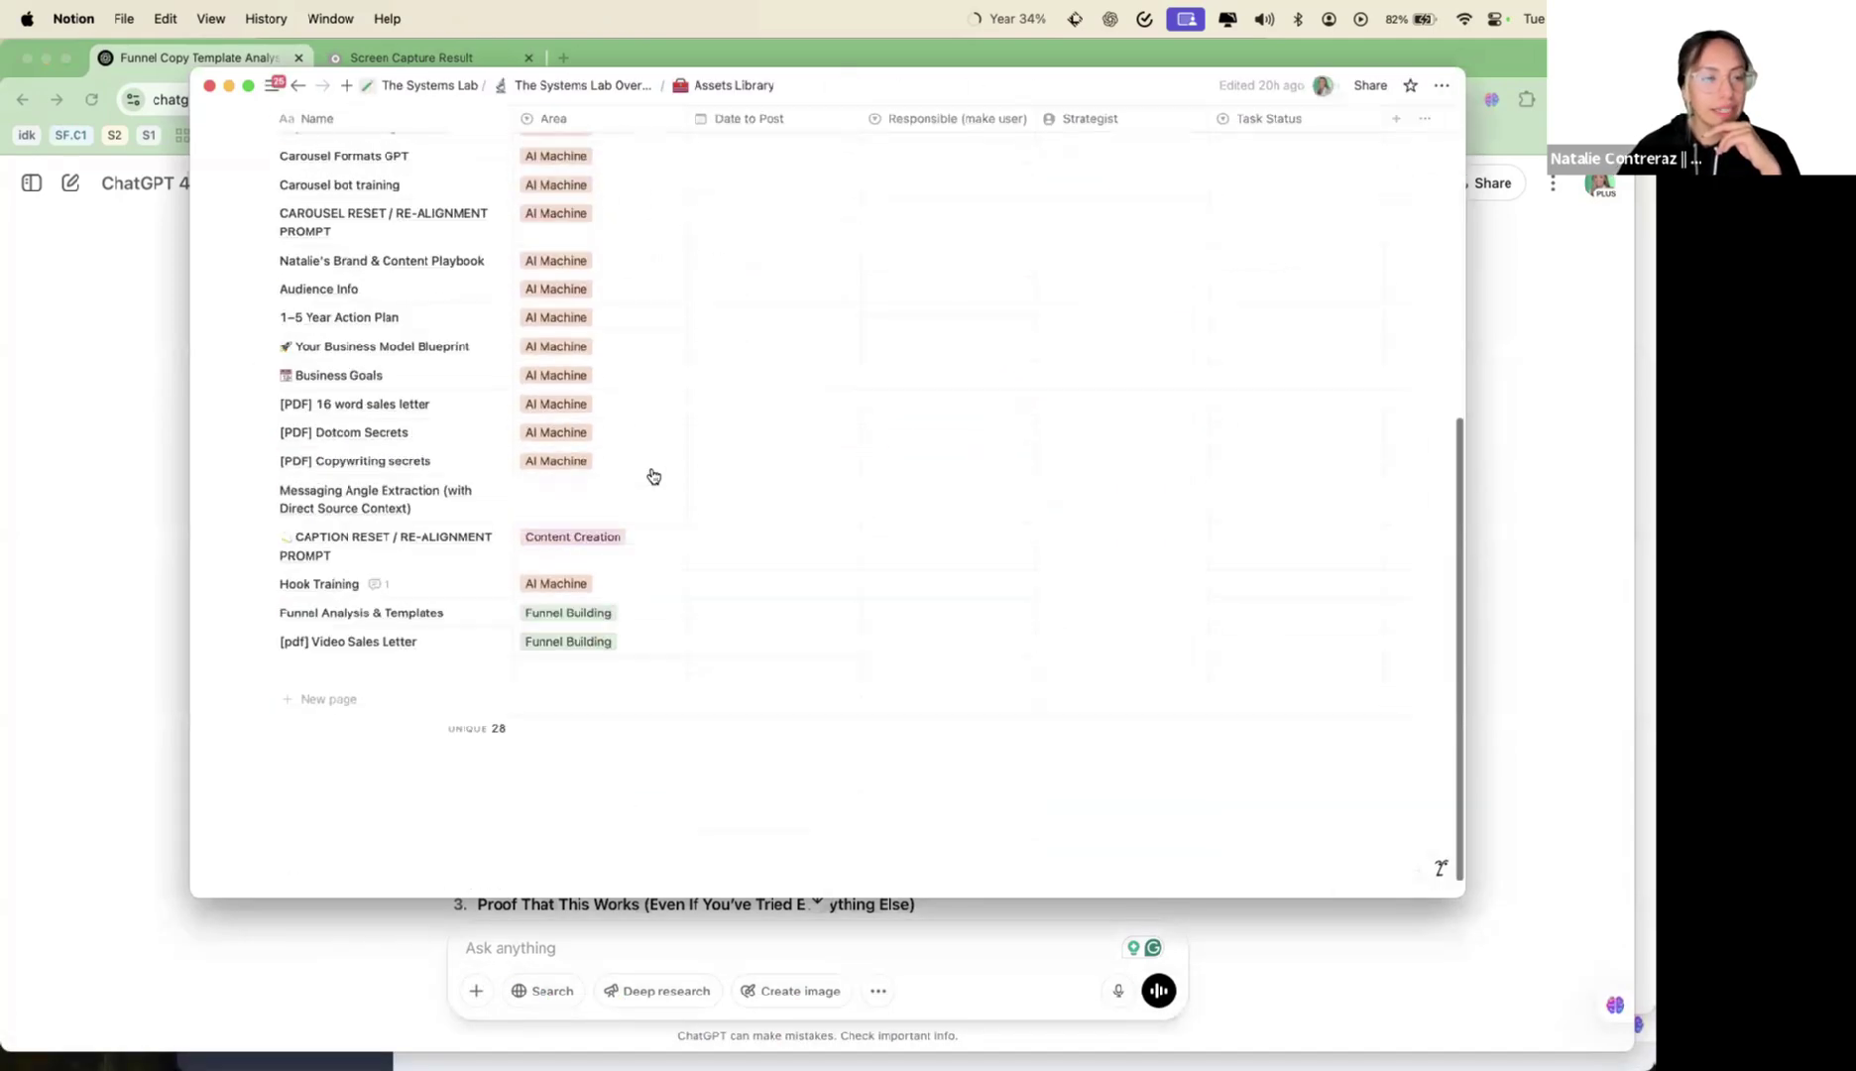
left_click(470, 615)
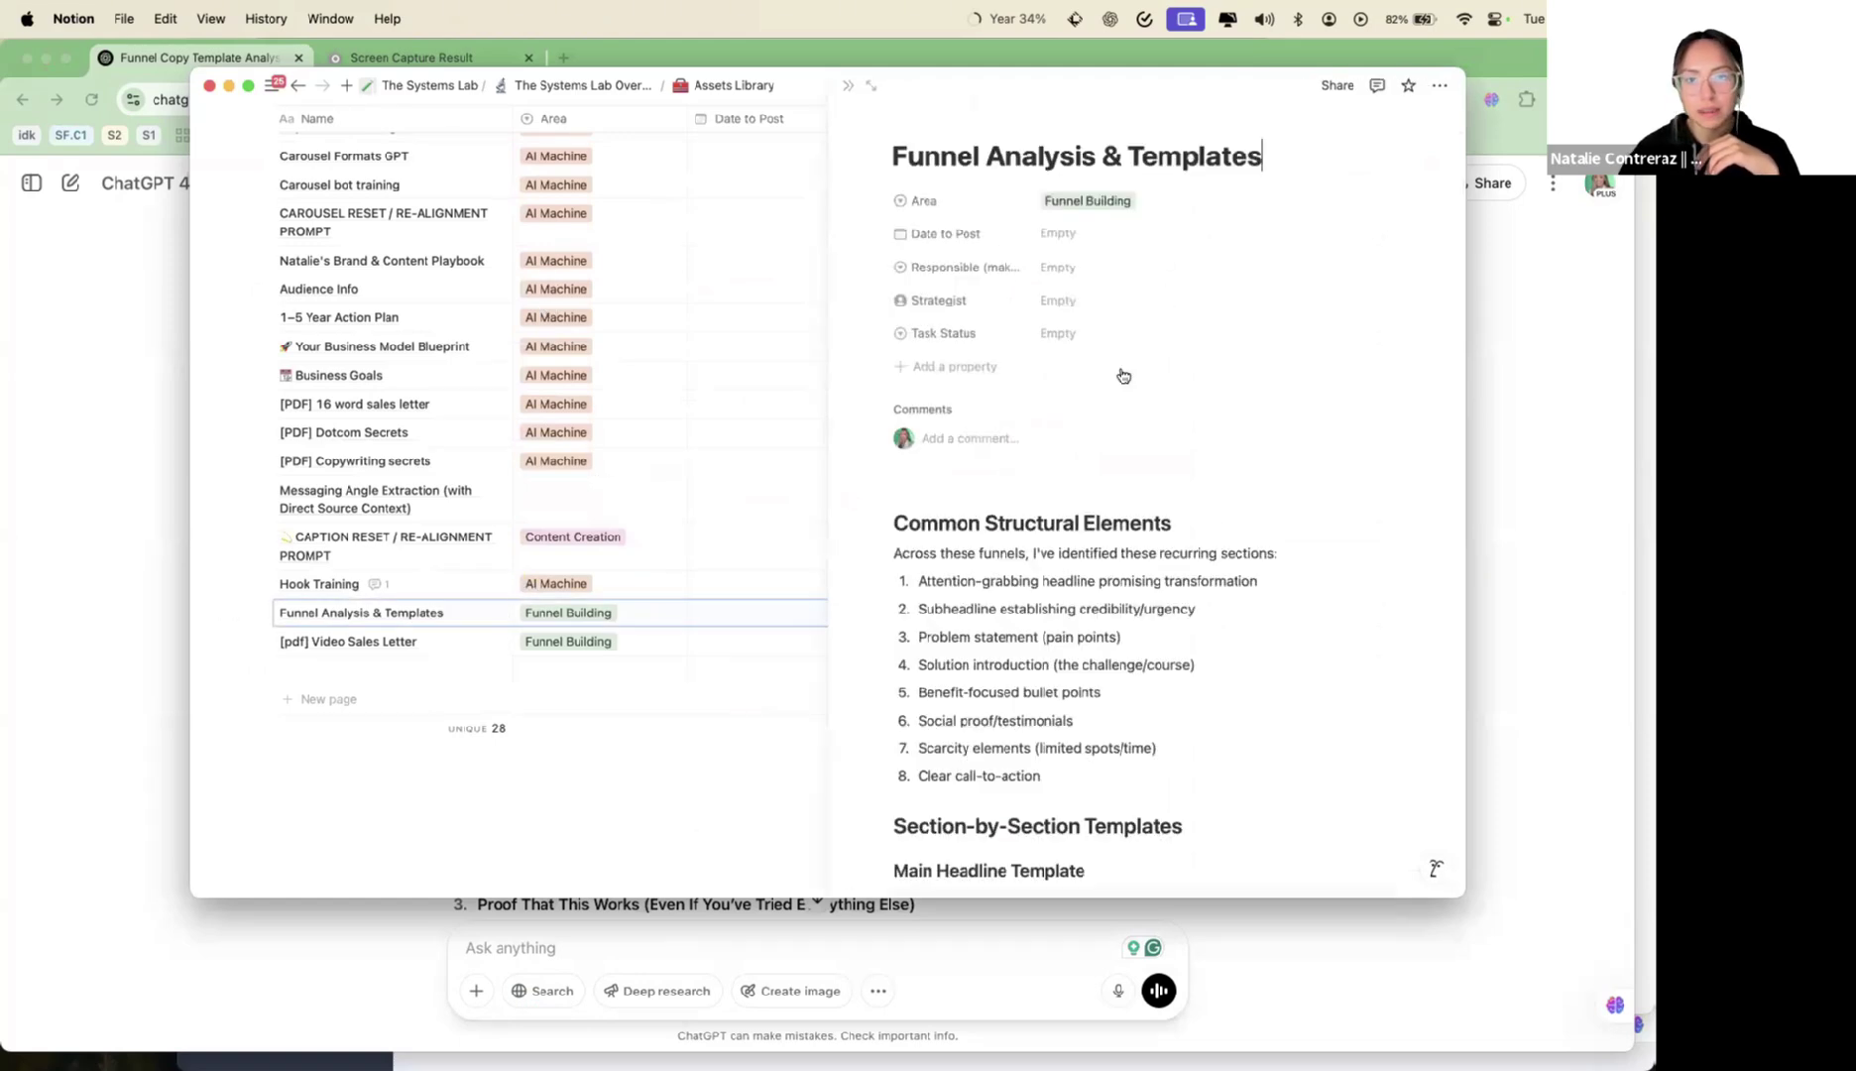
key("super+Return")
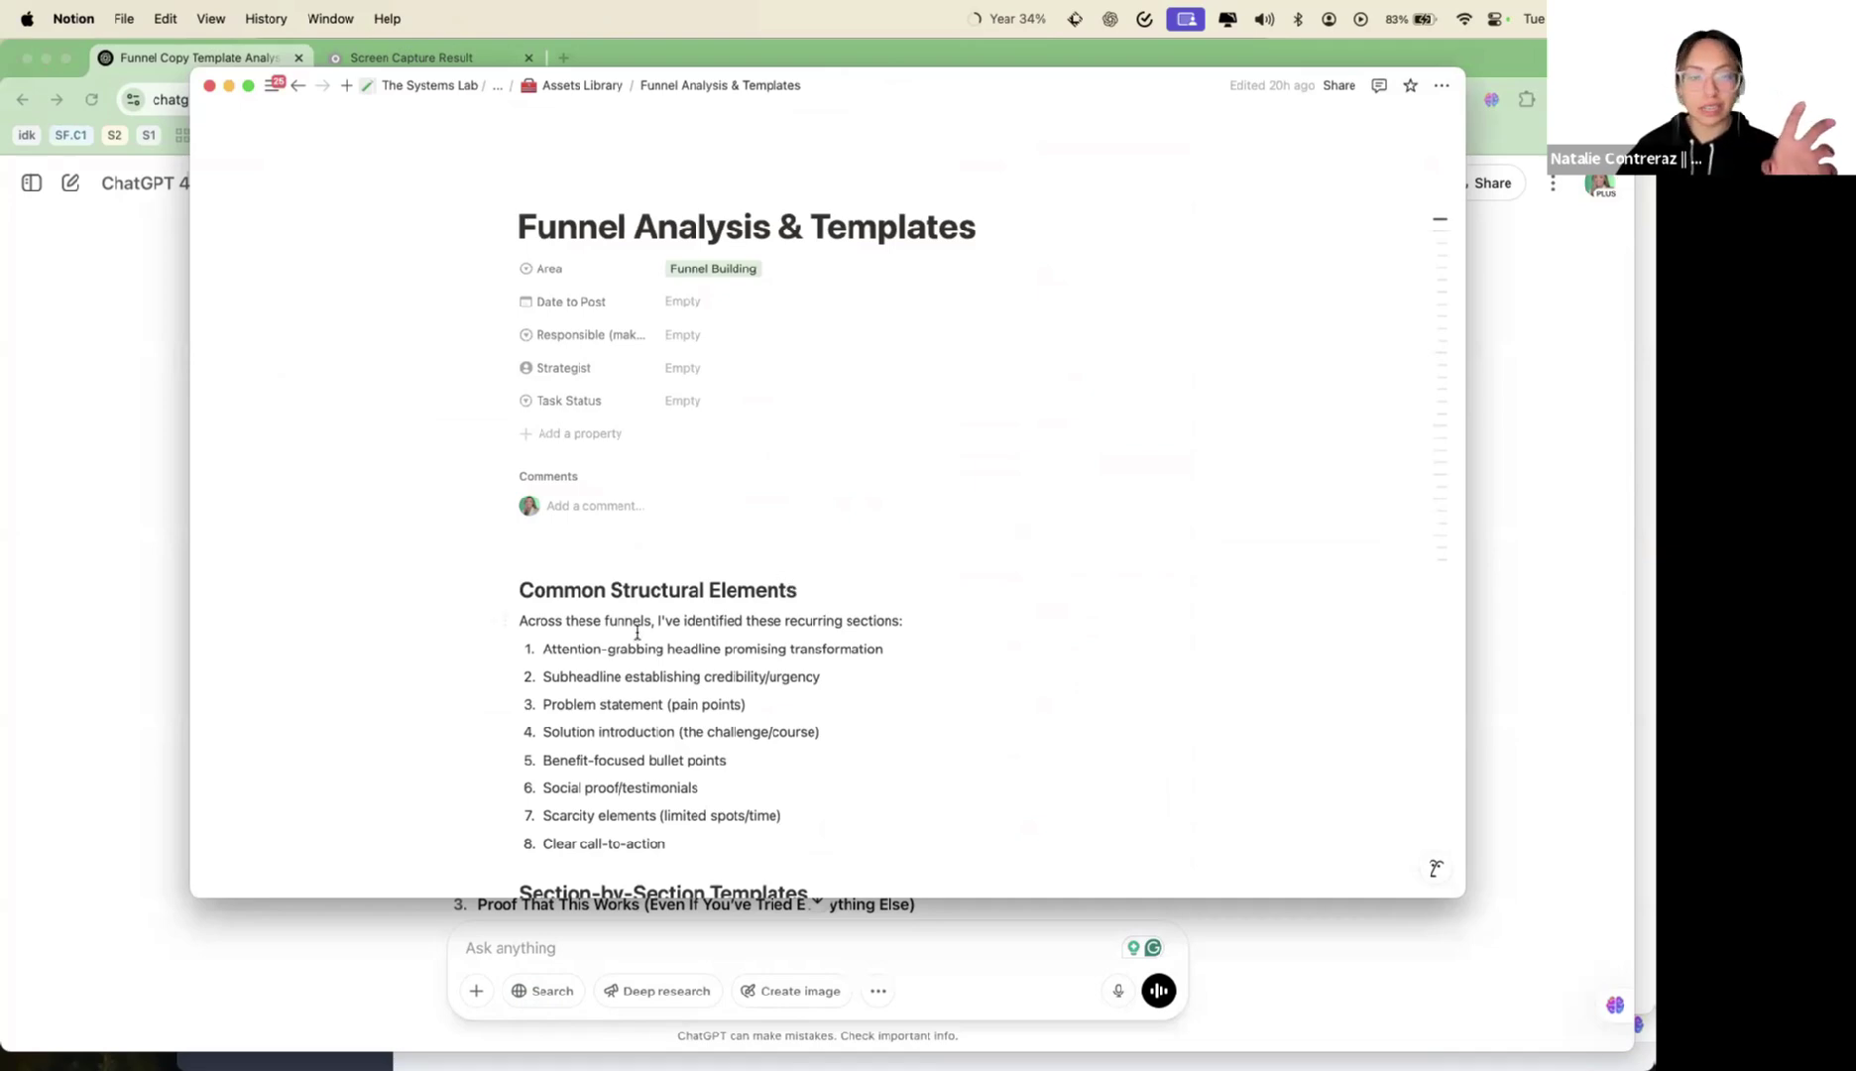
Examine the saved fill-in-the-blank templates, from the main headline section through the VIP upgrade templates and the final key insights
scroll(637, 632, "down", 10)
scroll(638, 632, "up", 3)
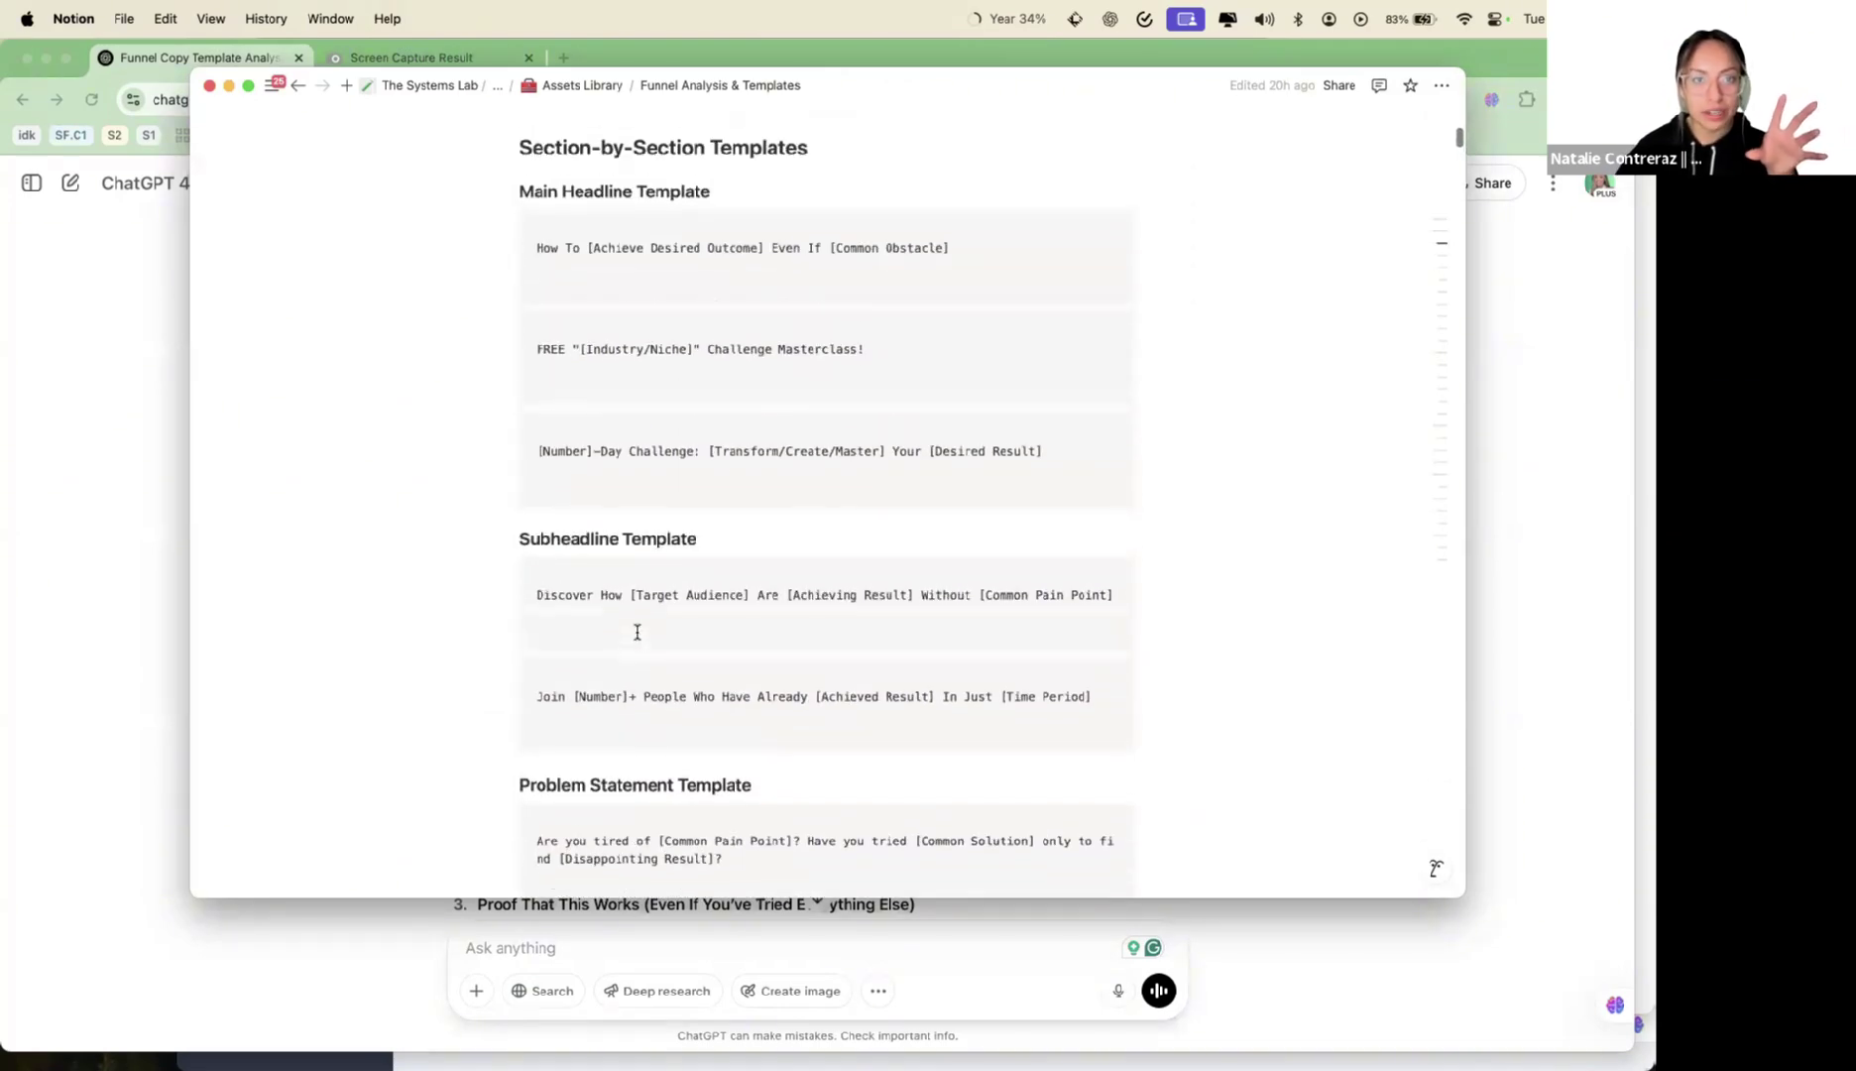
scroll(638, 632, "down", 10)
scroll(637, 631, "down", 20)
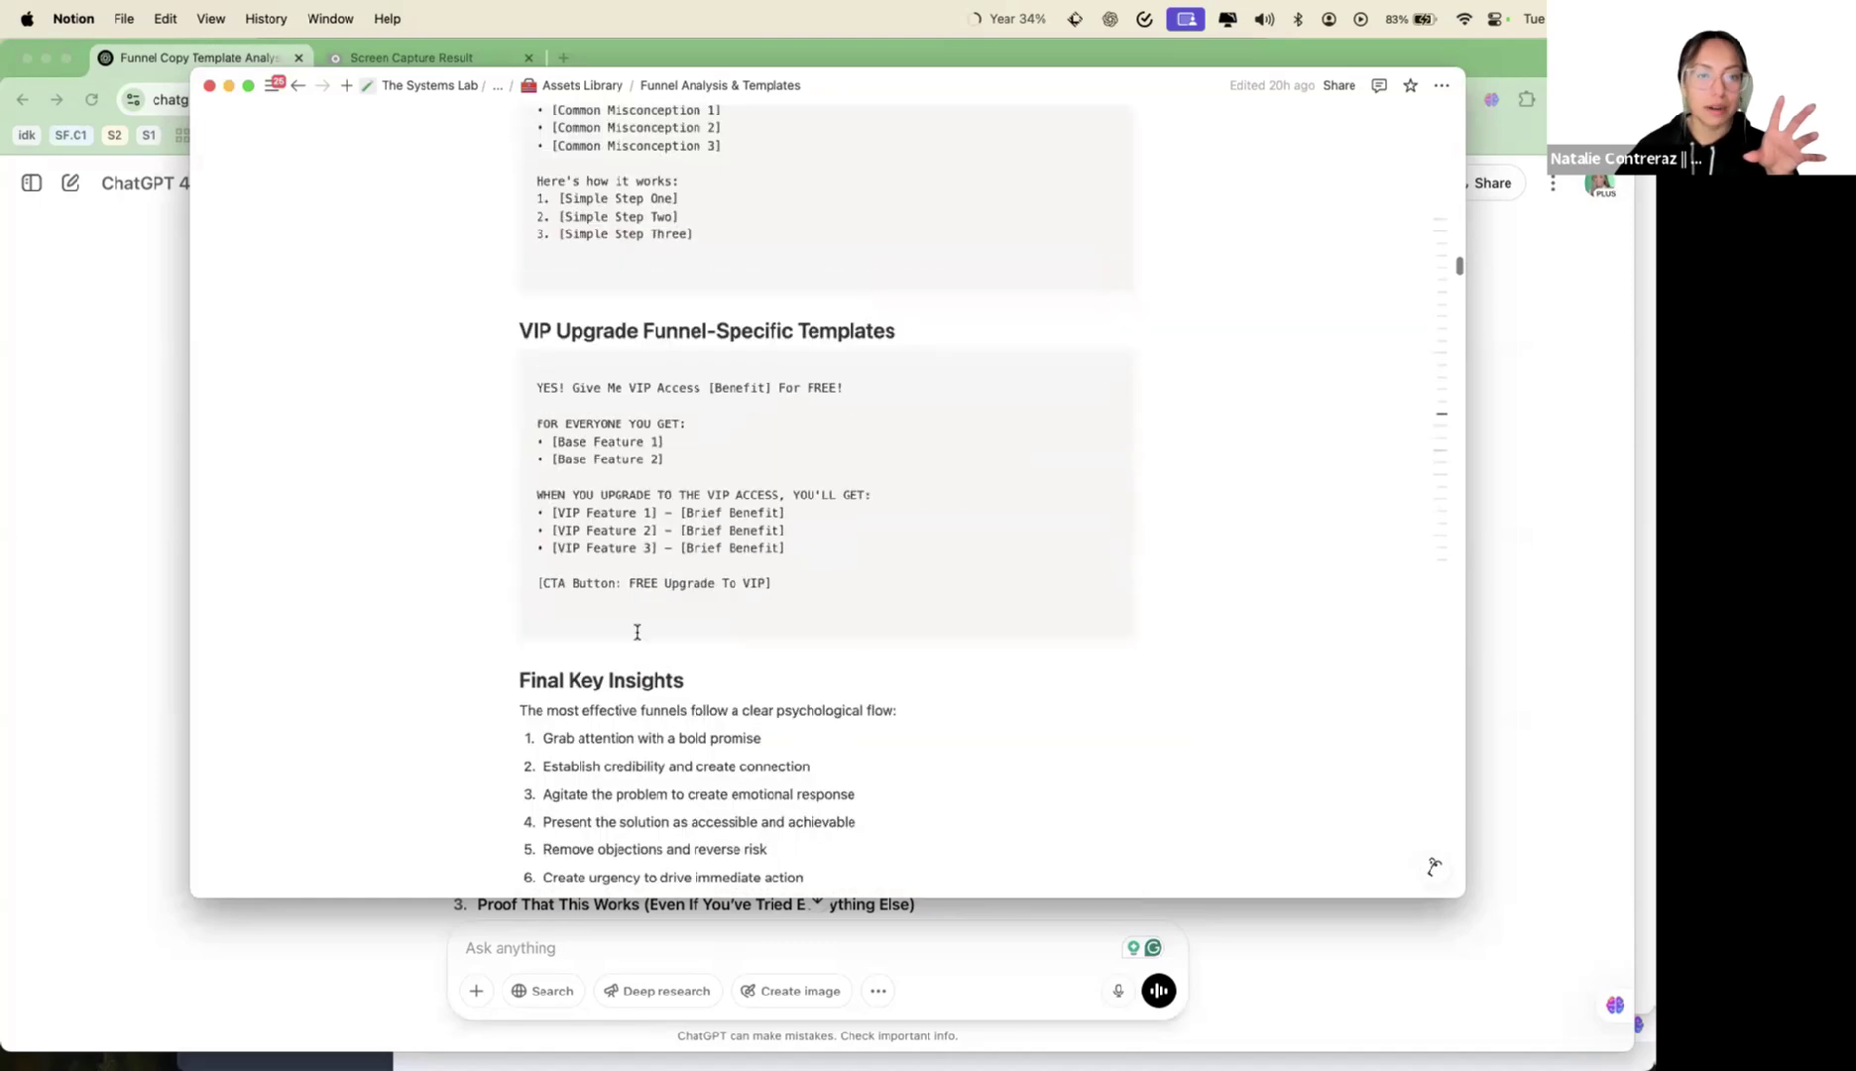
Switch to the Claude chat "Optimizing Sales Funnels and Copywriting", move its window fully into view, and read the funnel analysis prompt
left_click(122, 528)
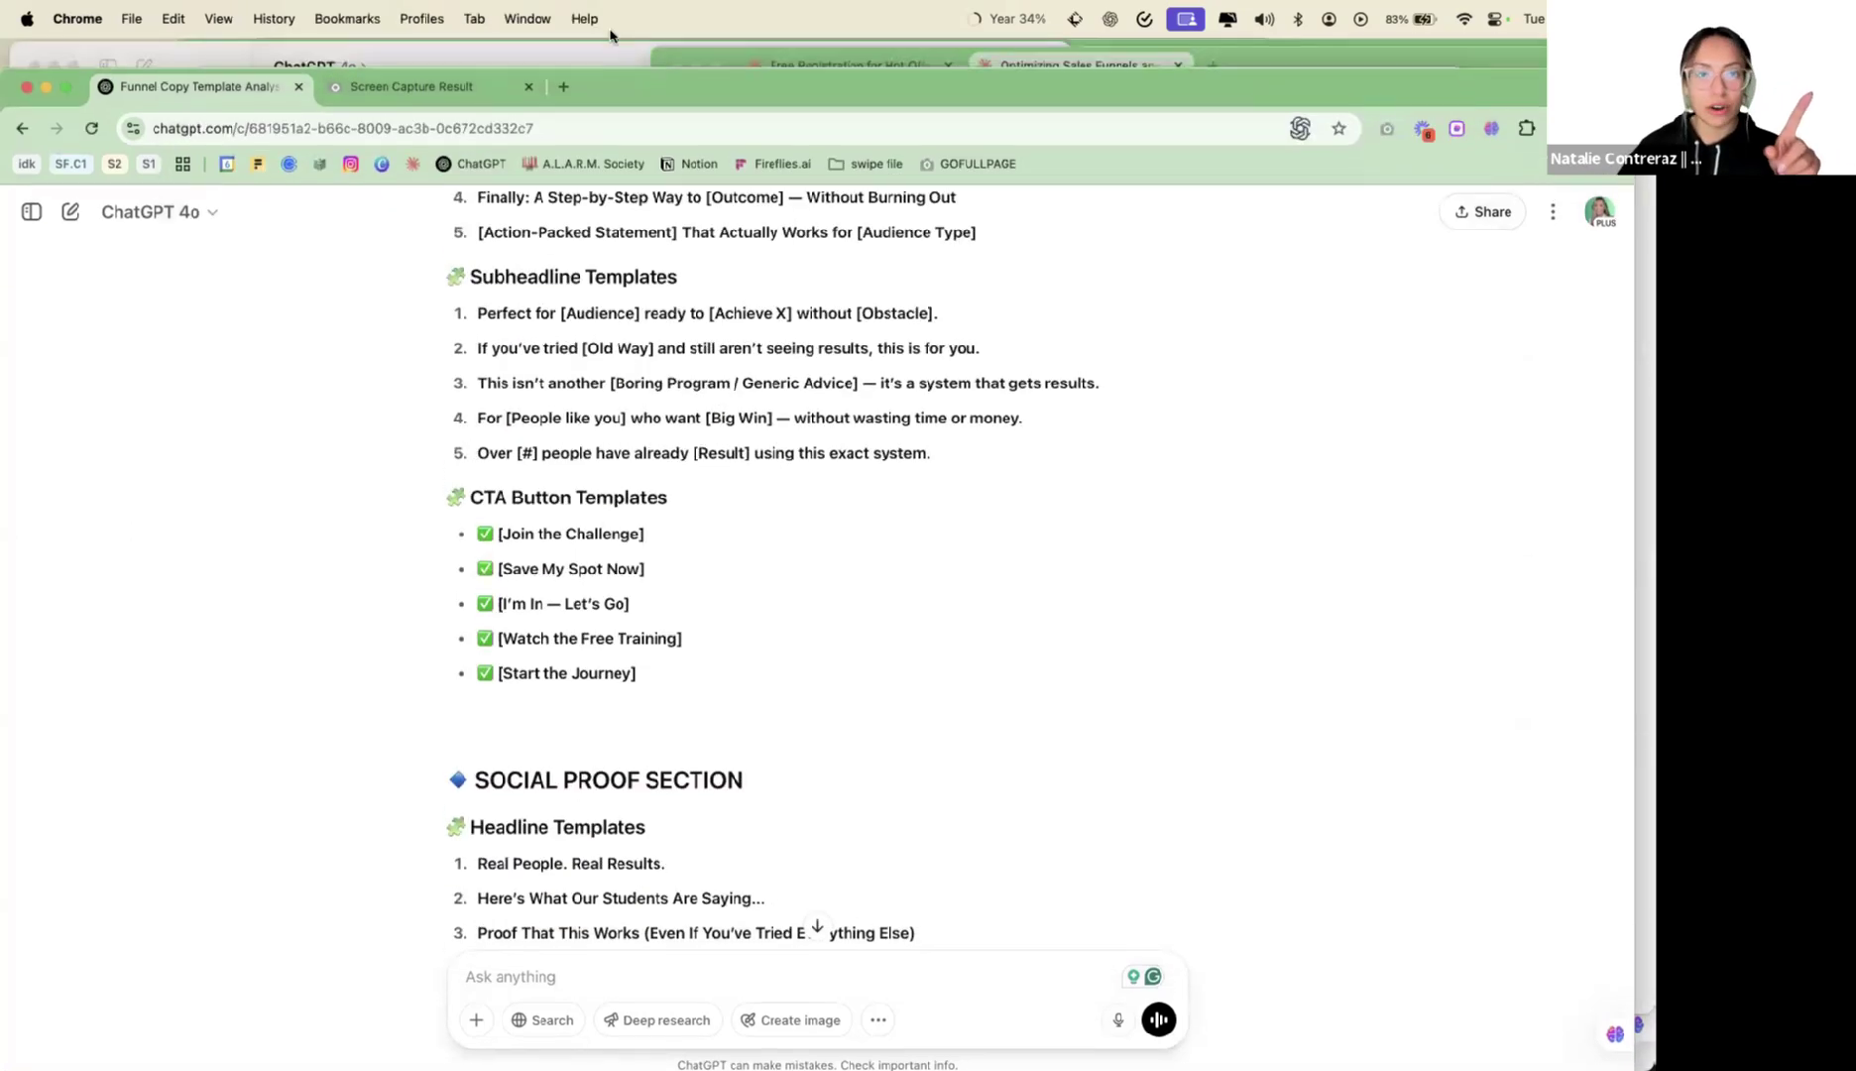
left_click(1270, 65)
left_click_drag(652, 94, 84, 92)
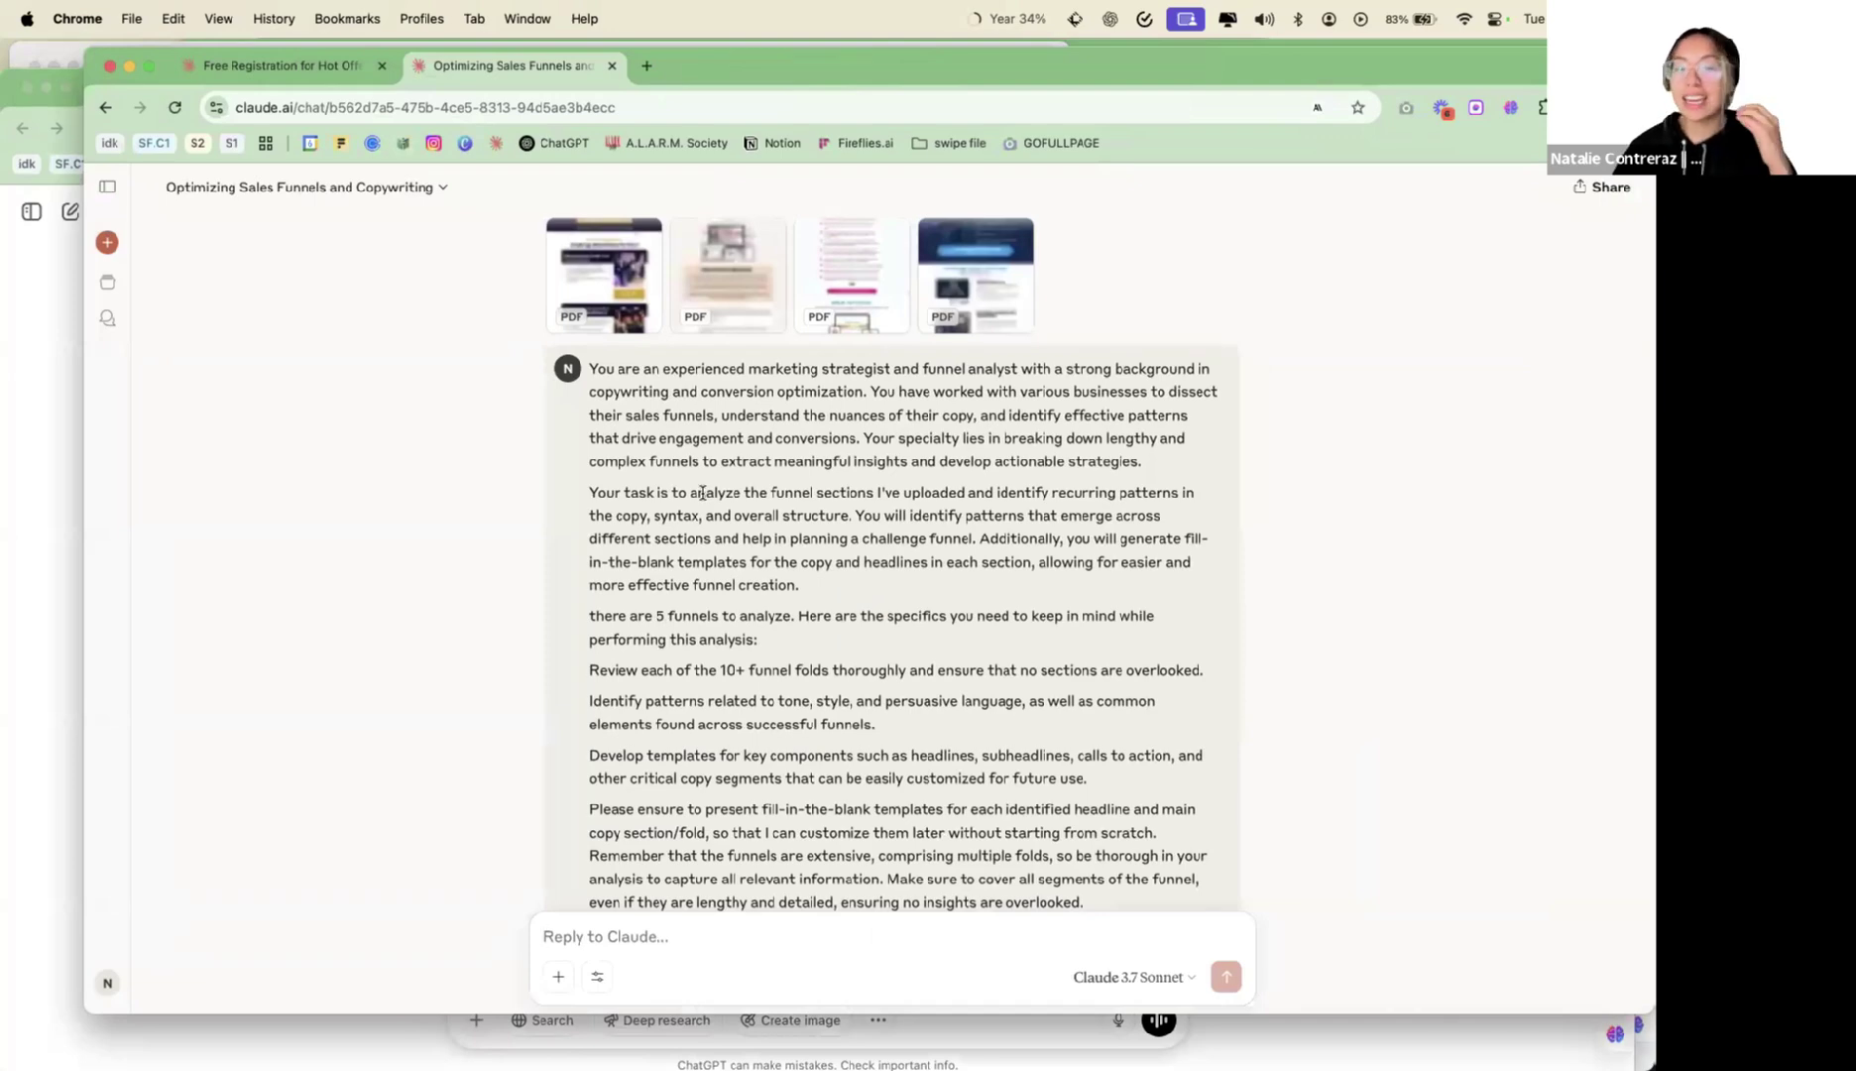
scroll(702, 493, "down", 6)
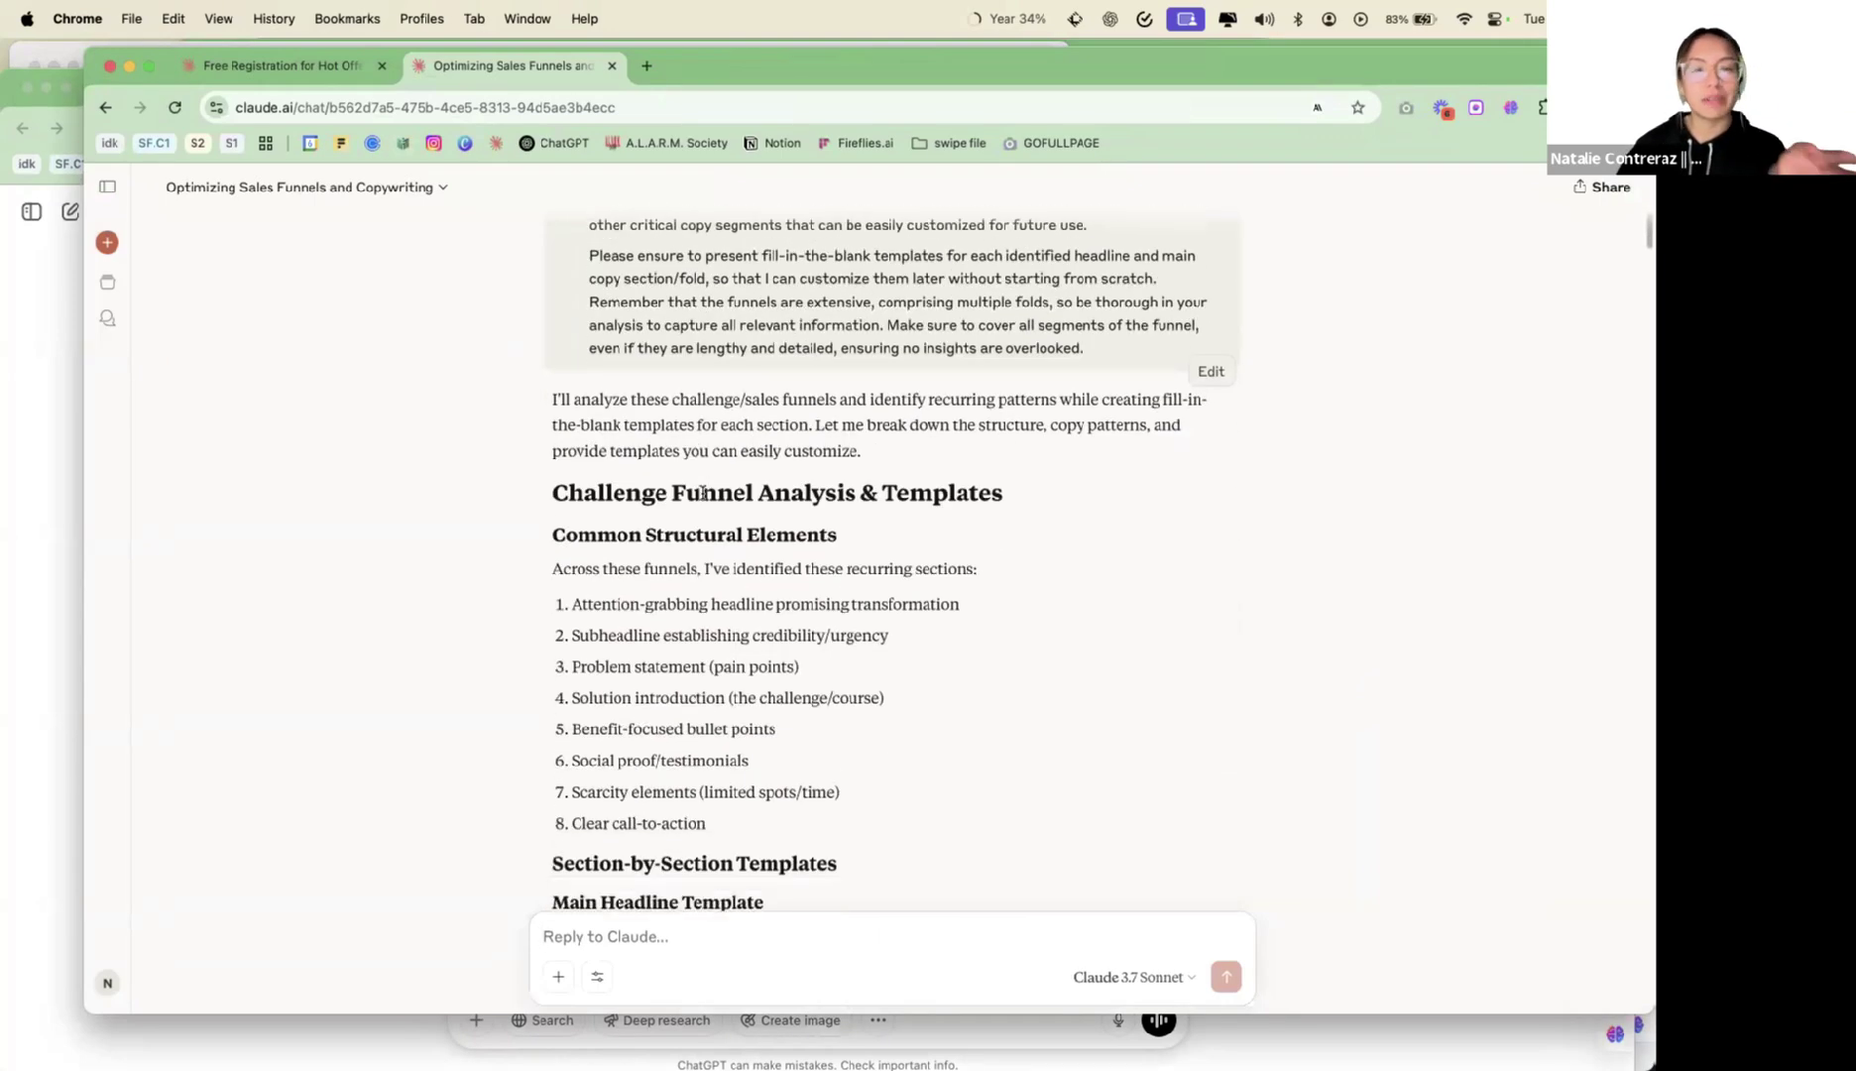
scroll(703, 497, "up", 3)
scroll(694, 555, "up", 3)
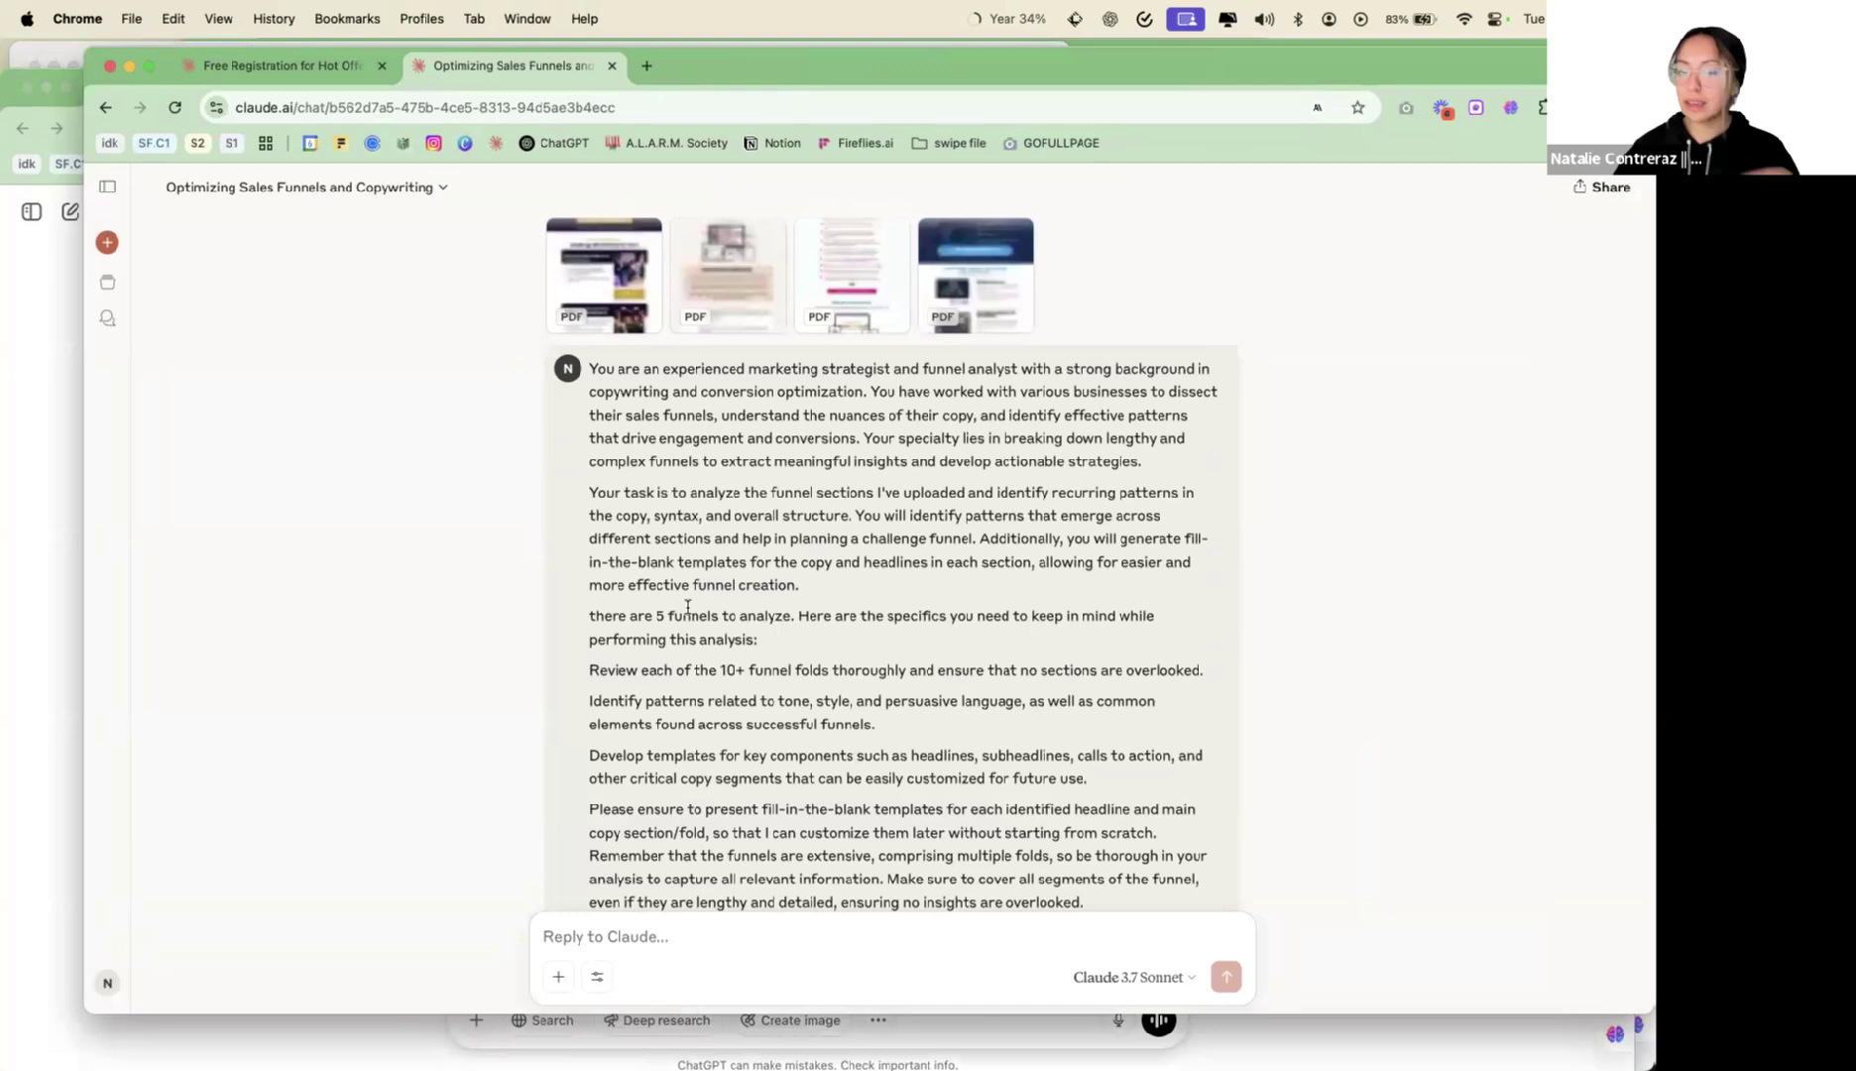
Examine Claude's common structural elements and the main headline template "How To [Achieve Desired Outcome] Even If [Common Obstacle]"
scroll(687, 600, "down", 1)
scroll(688, 605, "down", 7)
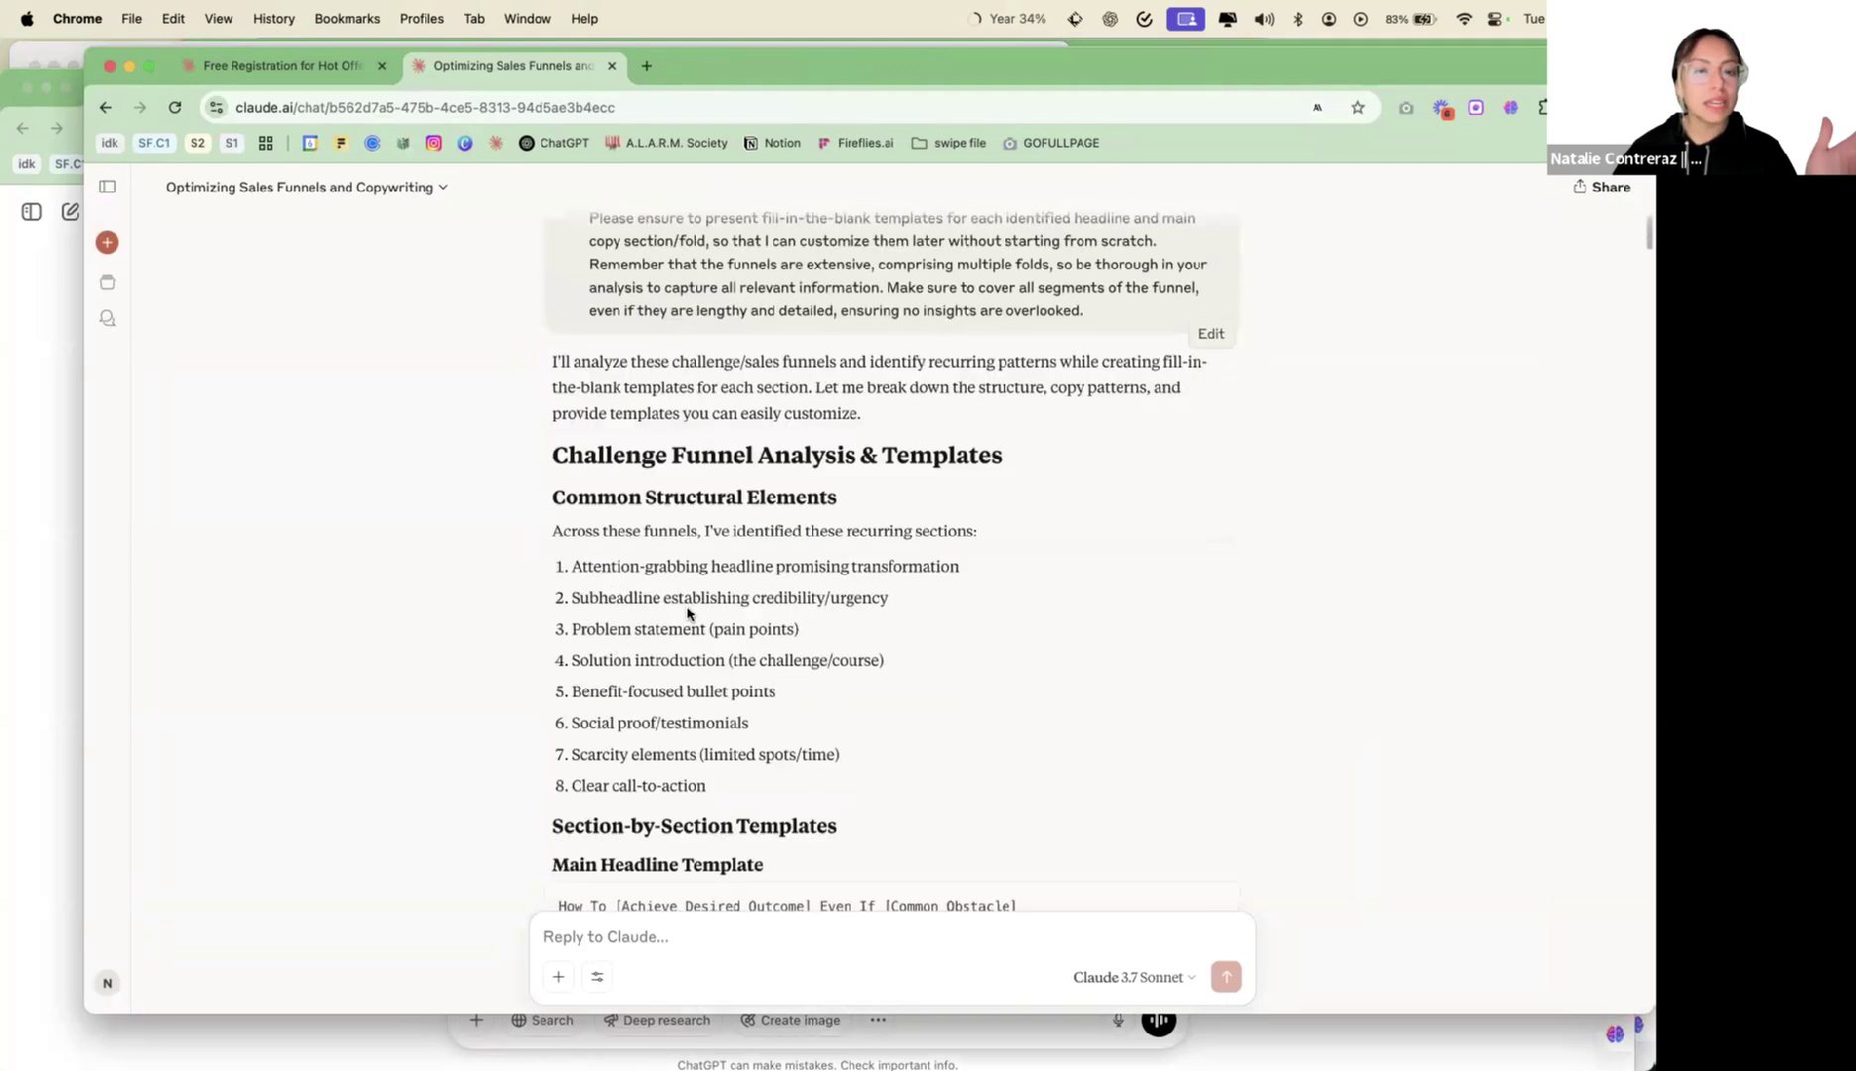
scroll(687, 614, "down", 2)
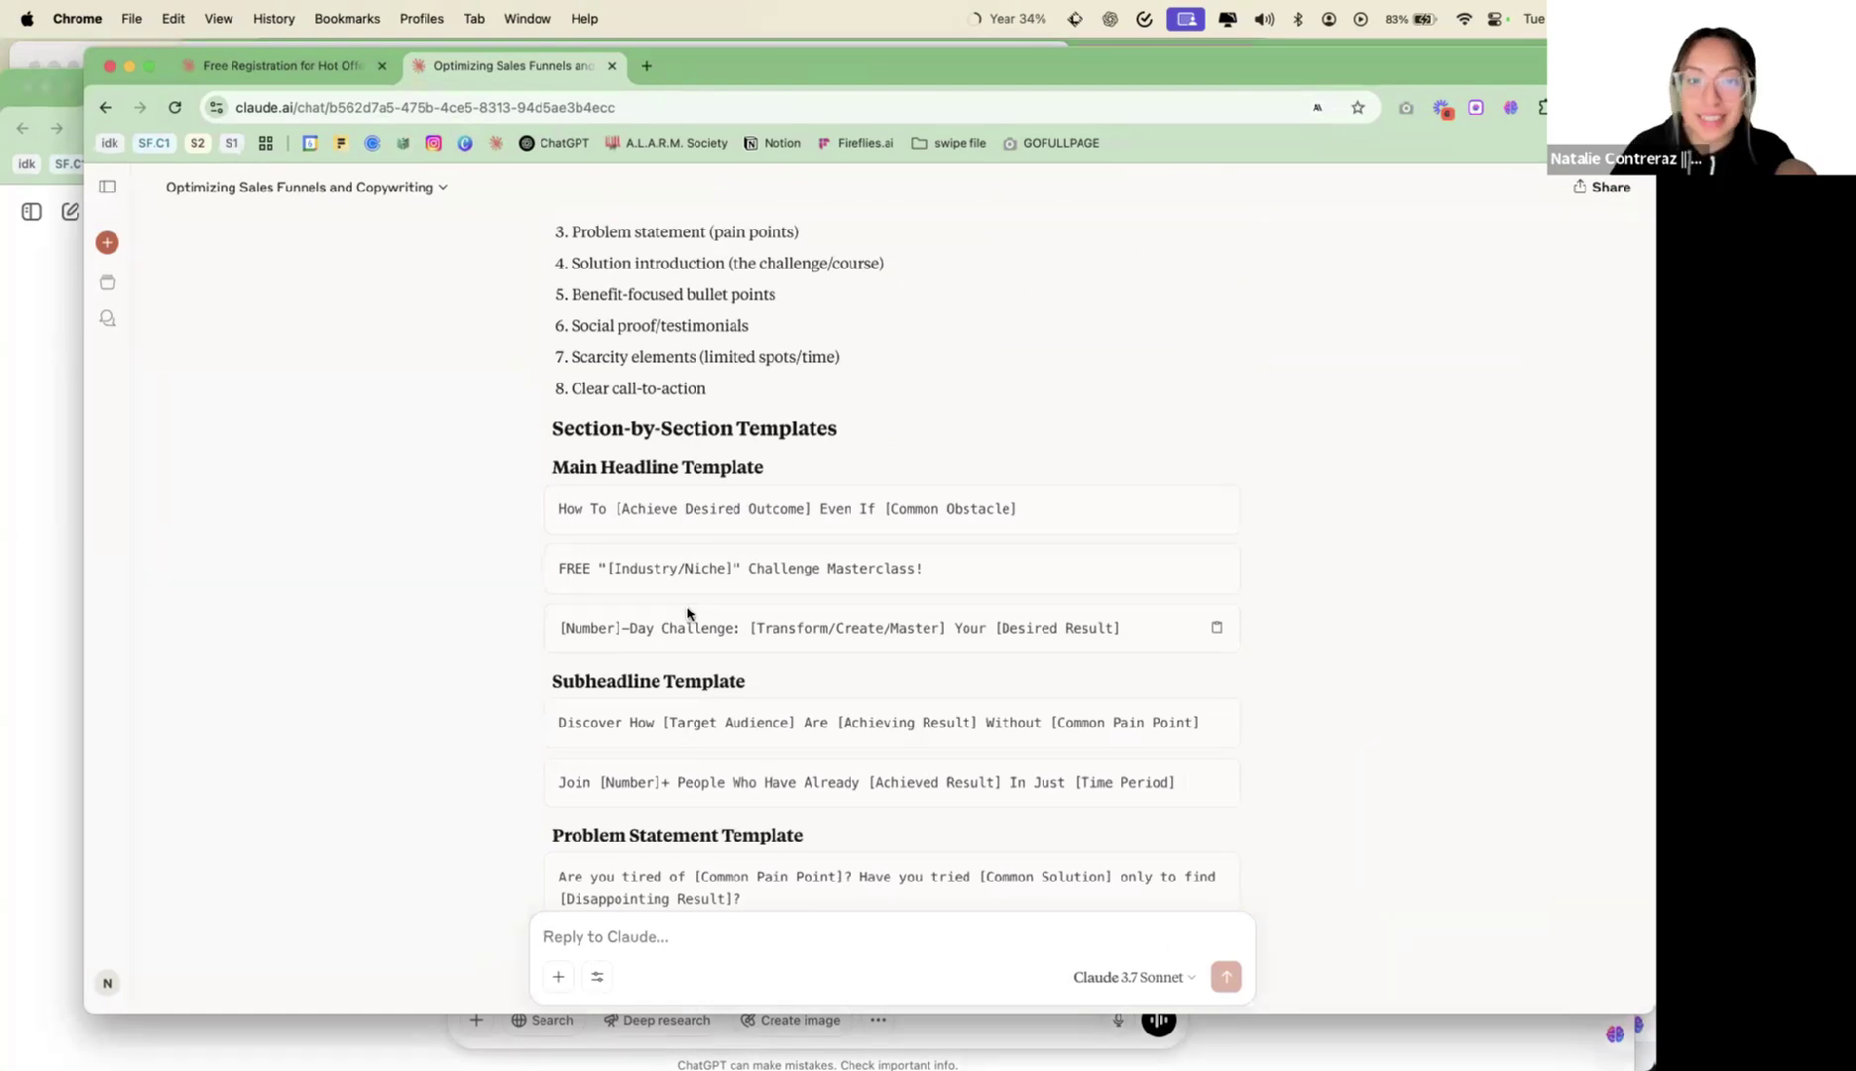
left_click_drag(575, 509, 962, 508)
left_click(961, 508)
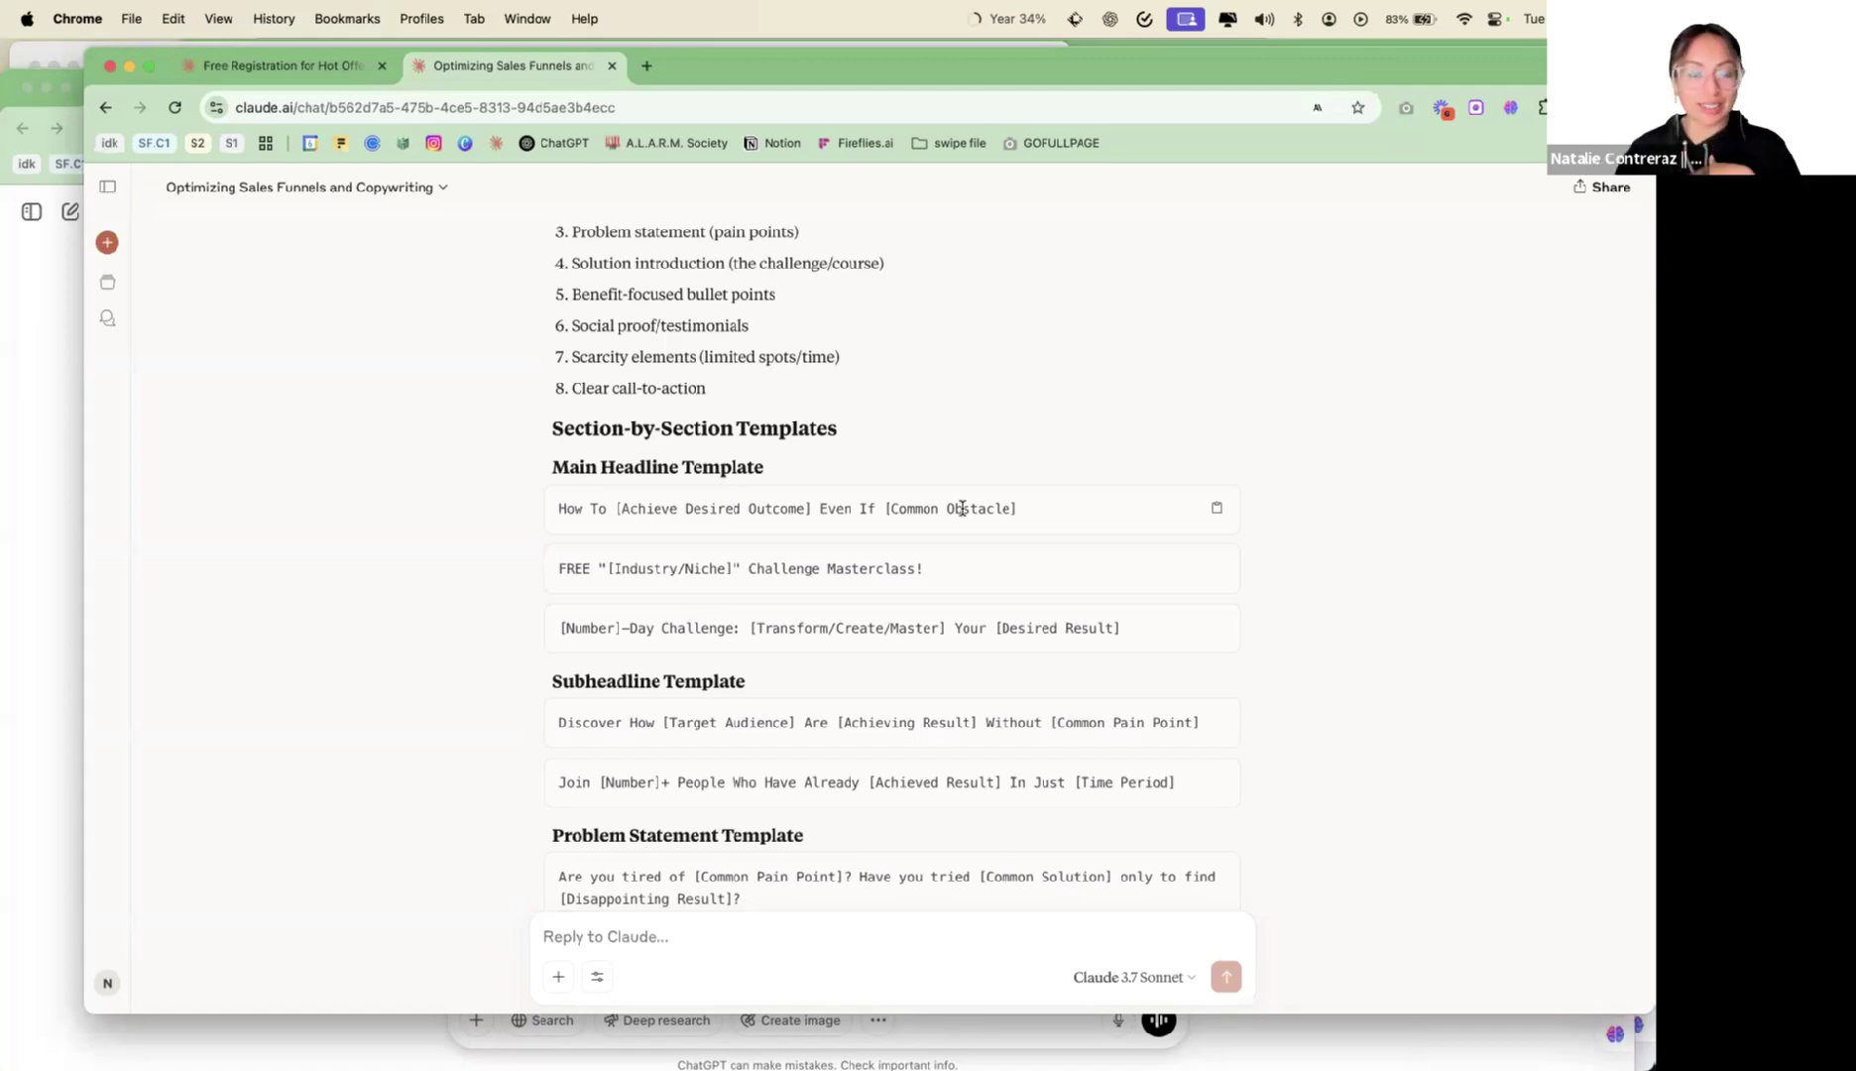
Examine Claude's remaining section templates, from the problem statement and benefit bullets through the free bonus and urgency close sections
scroll(942, 555, "down", 3)
scroll(927, 597, "down", 10)
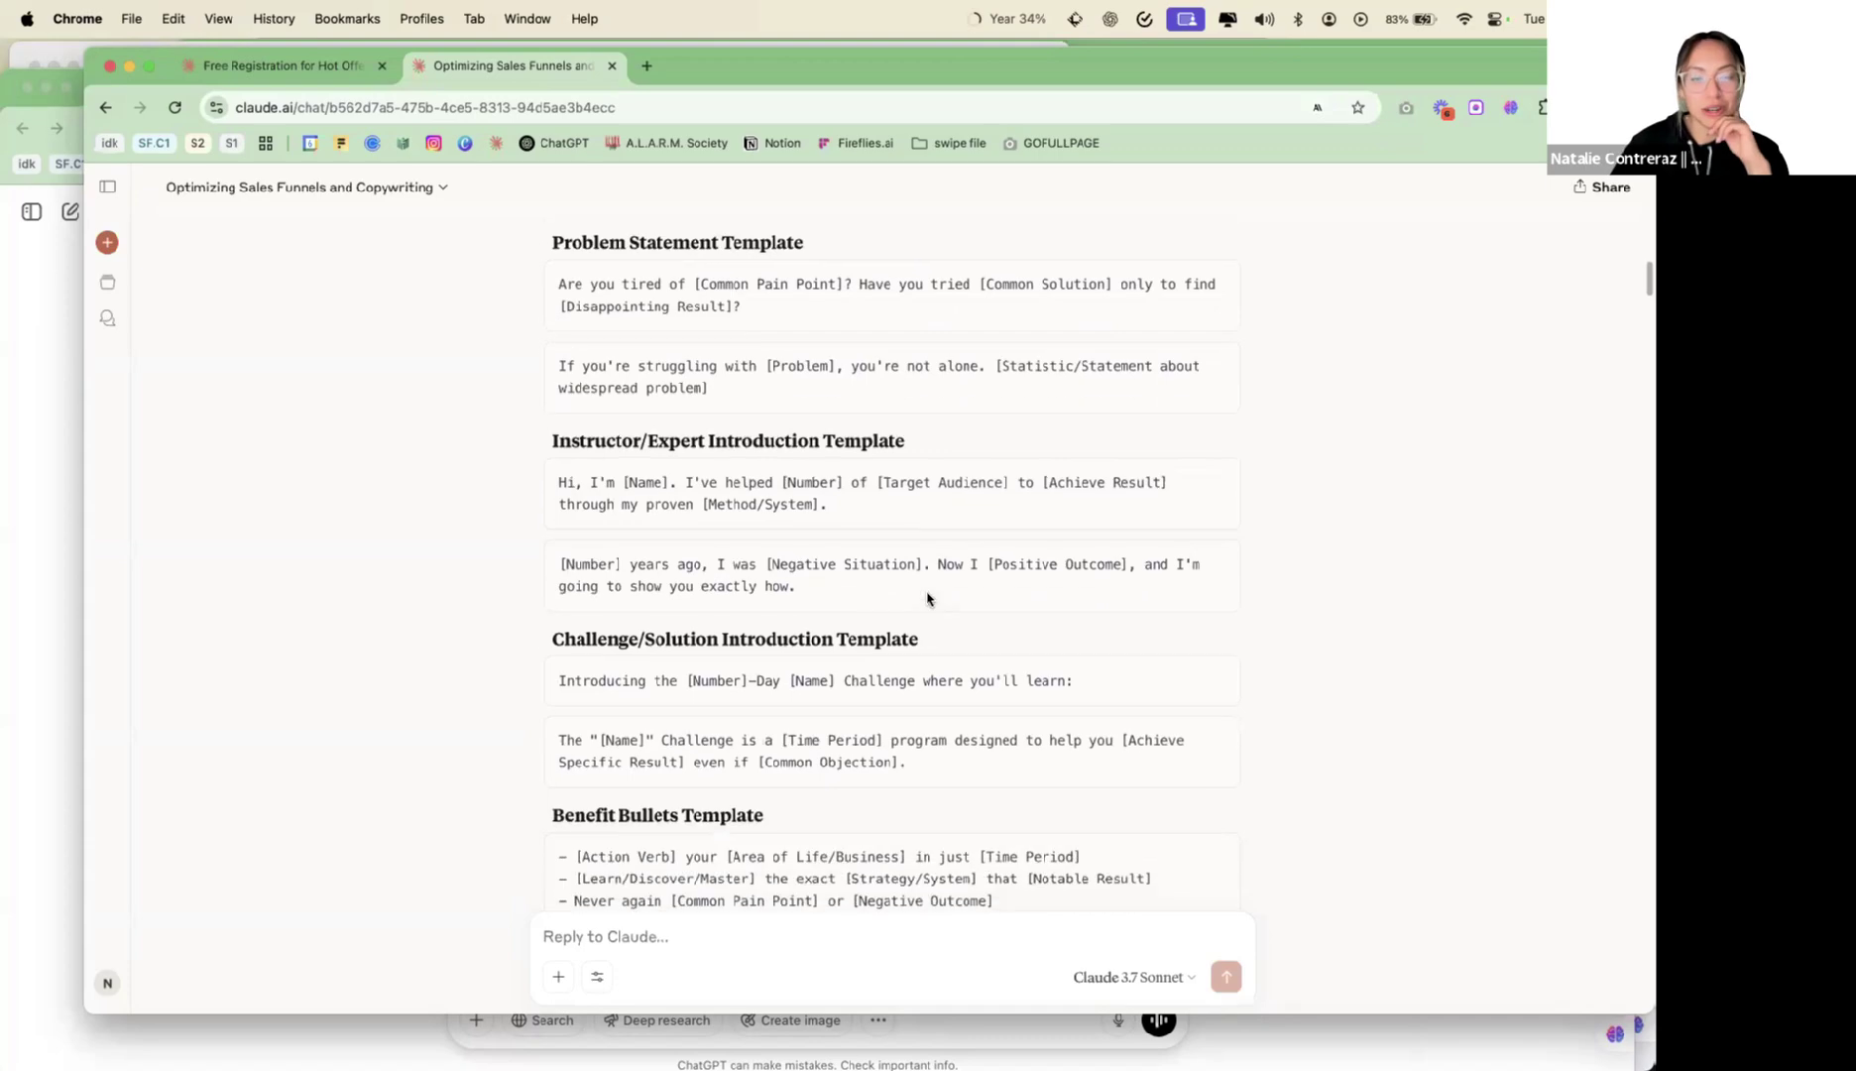
scroll(927, 597, "down", 20)
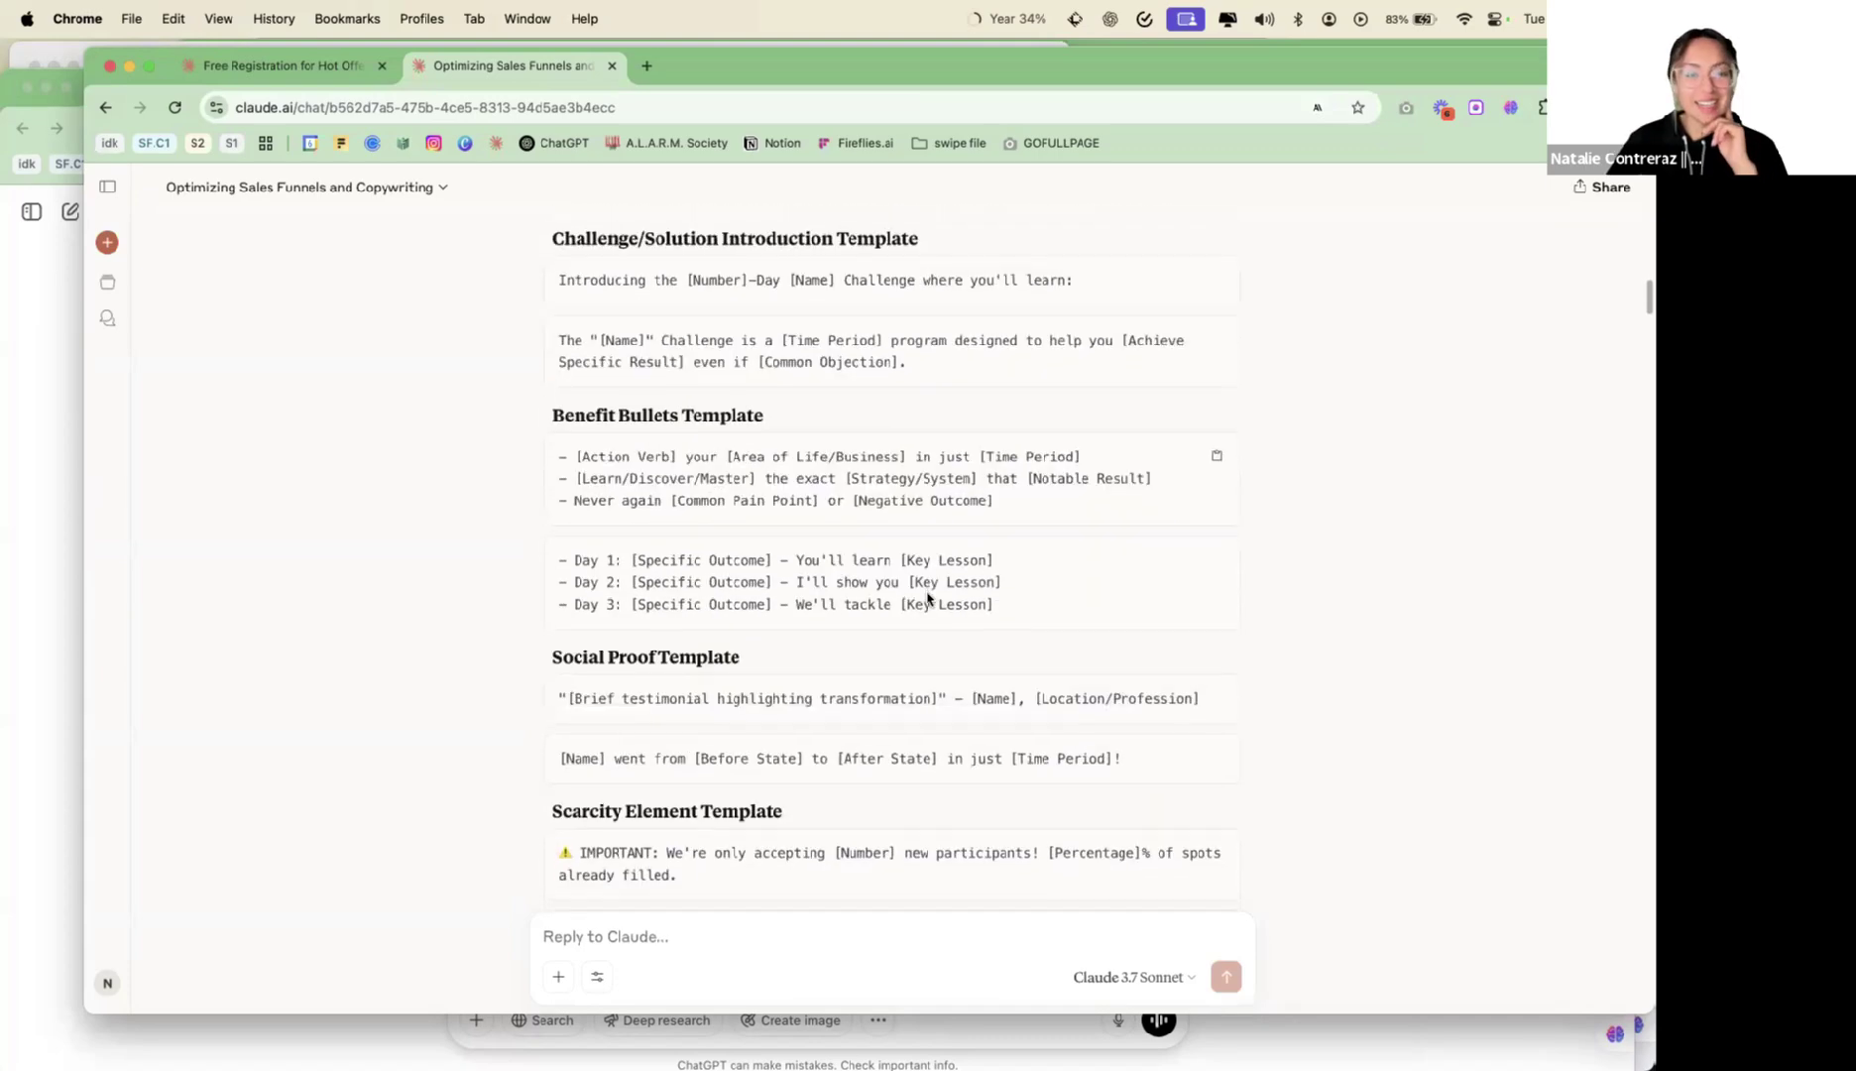
scroll(927, 589, "down", 20)
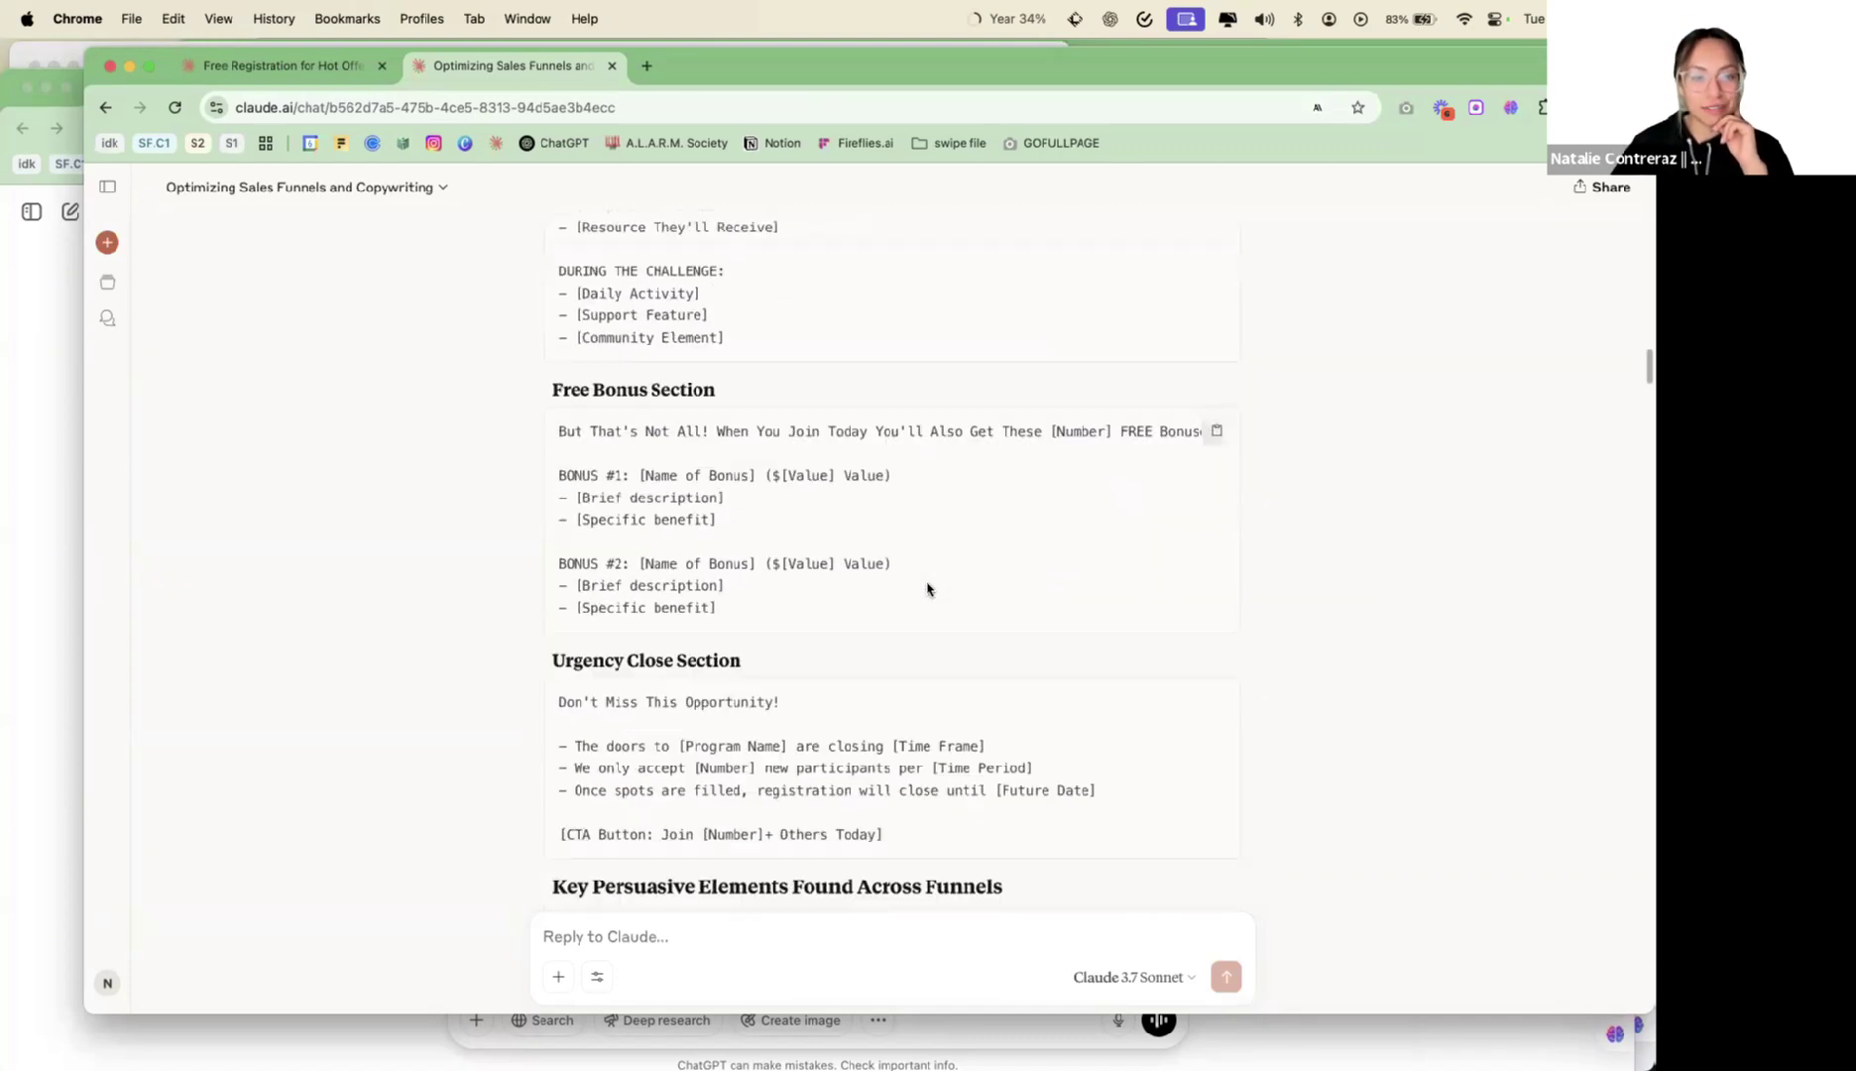
Read the follow-up prompt asking for multiple copy templates per funnel section, and examine the five main headline variations
scroll(928, 589, "down", 7)
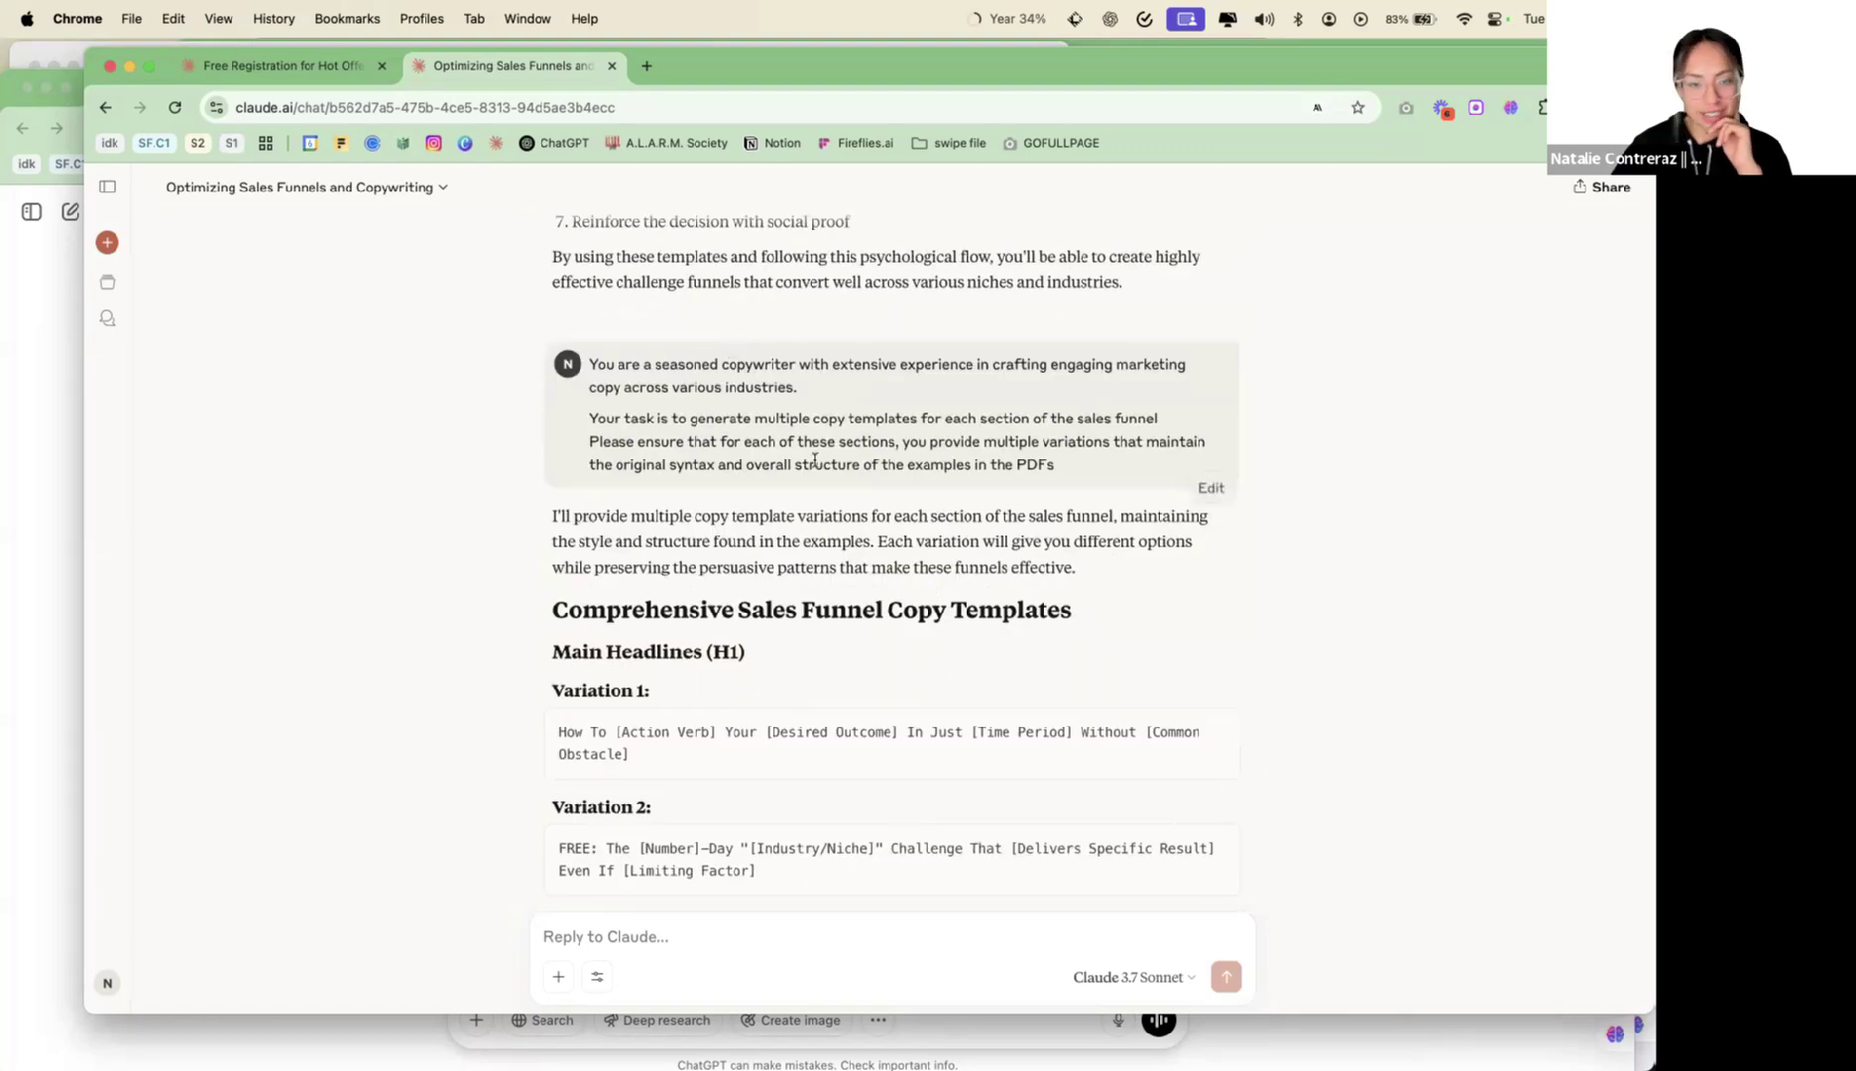
scroll(746, 540, "down", 3)
scroll(745, 536, "up", 1)
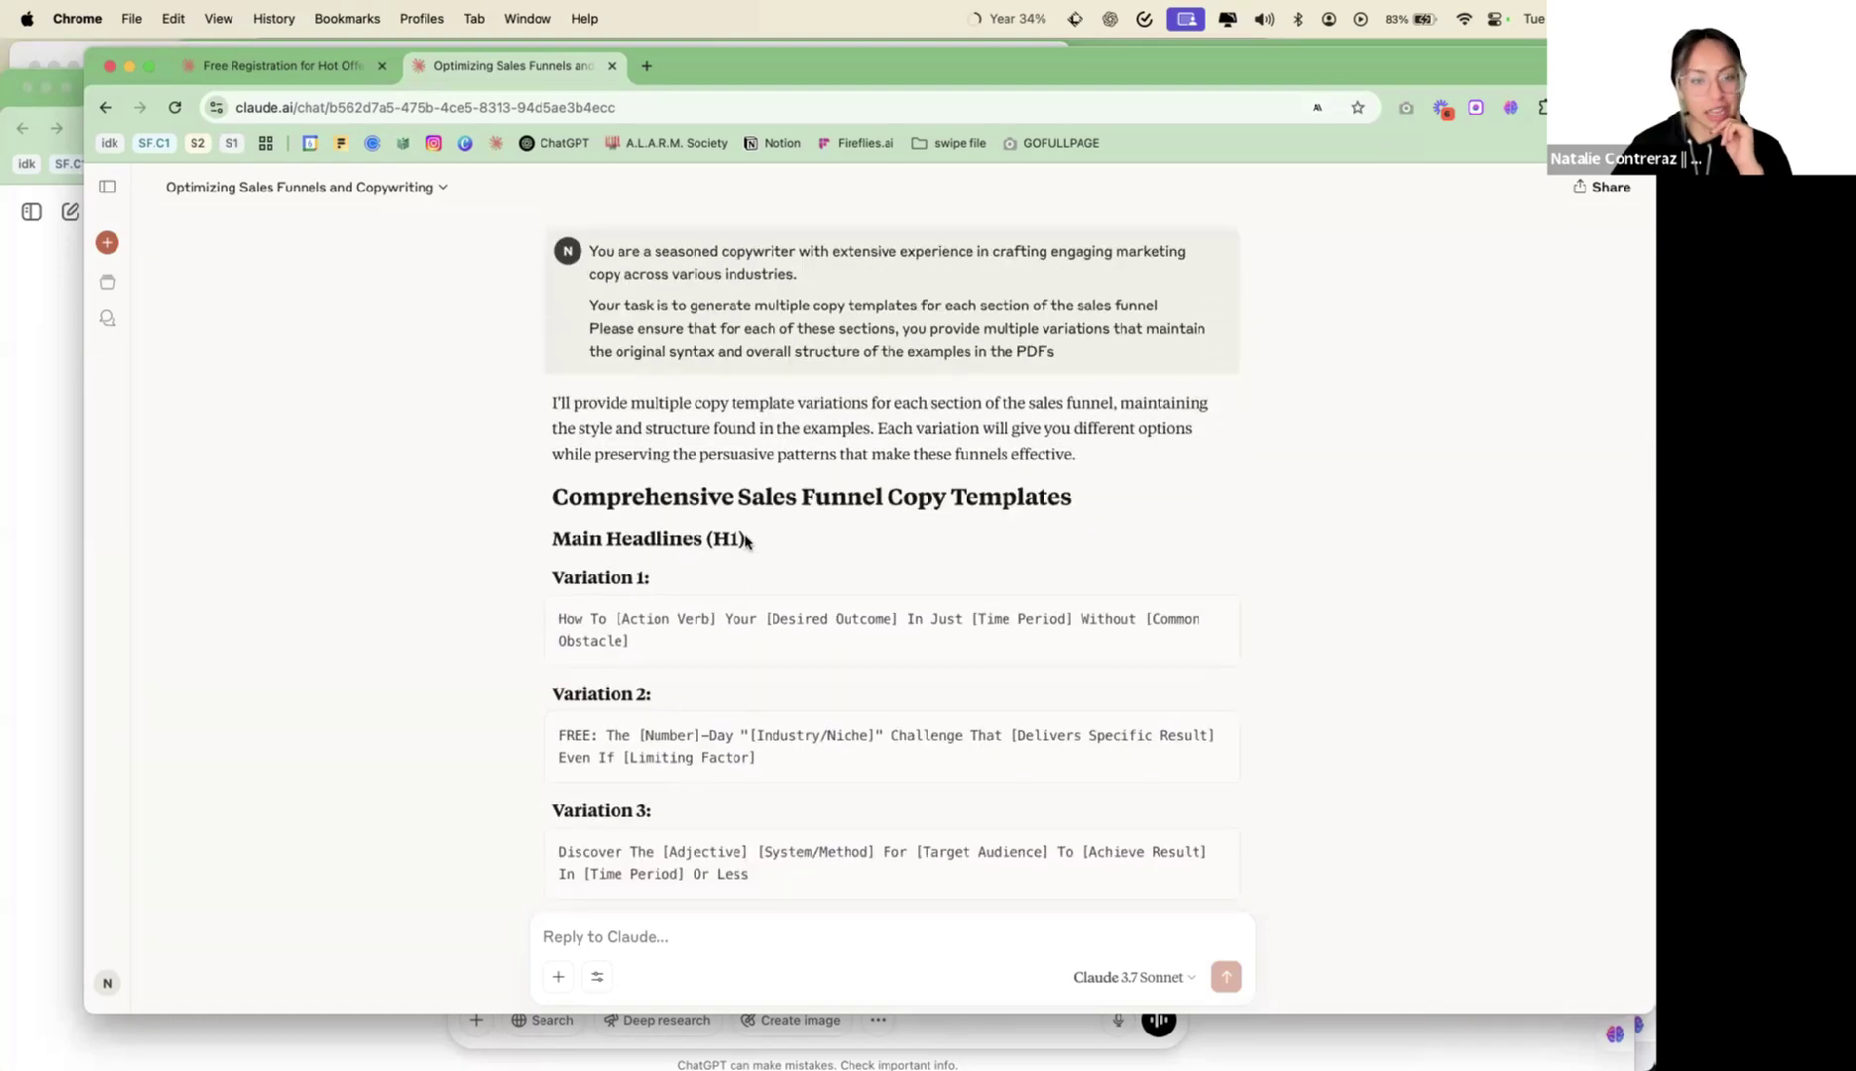
scroll(746, 540, "down", 4)
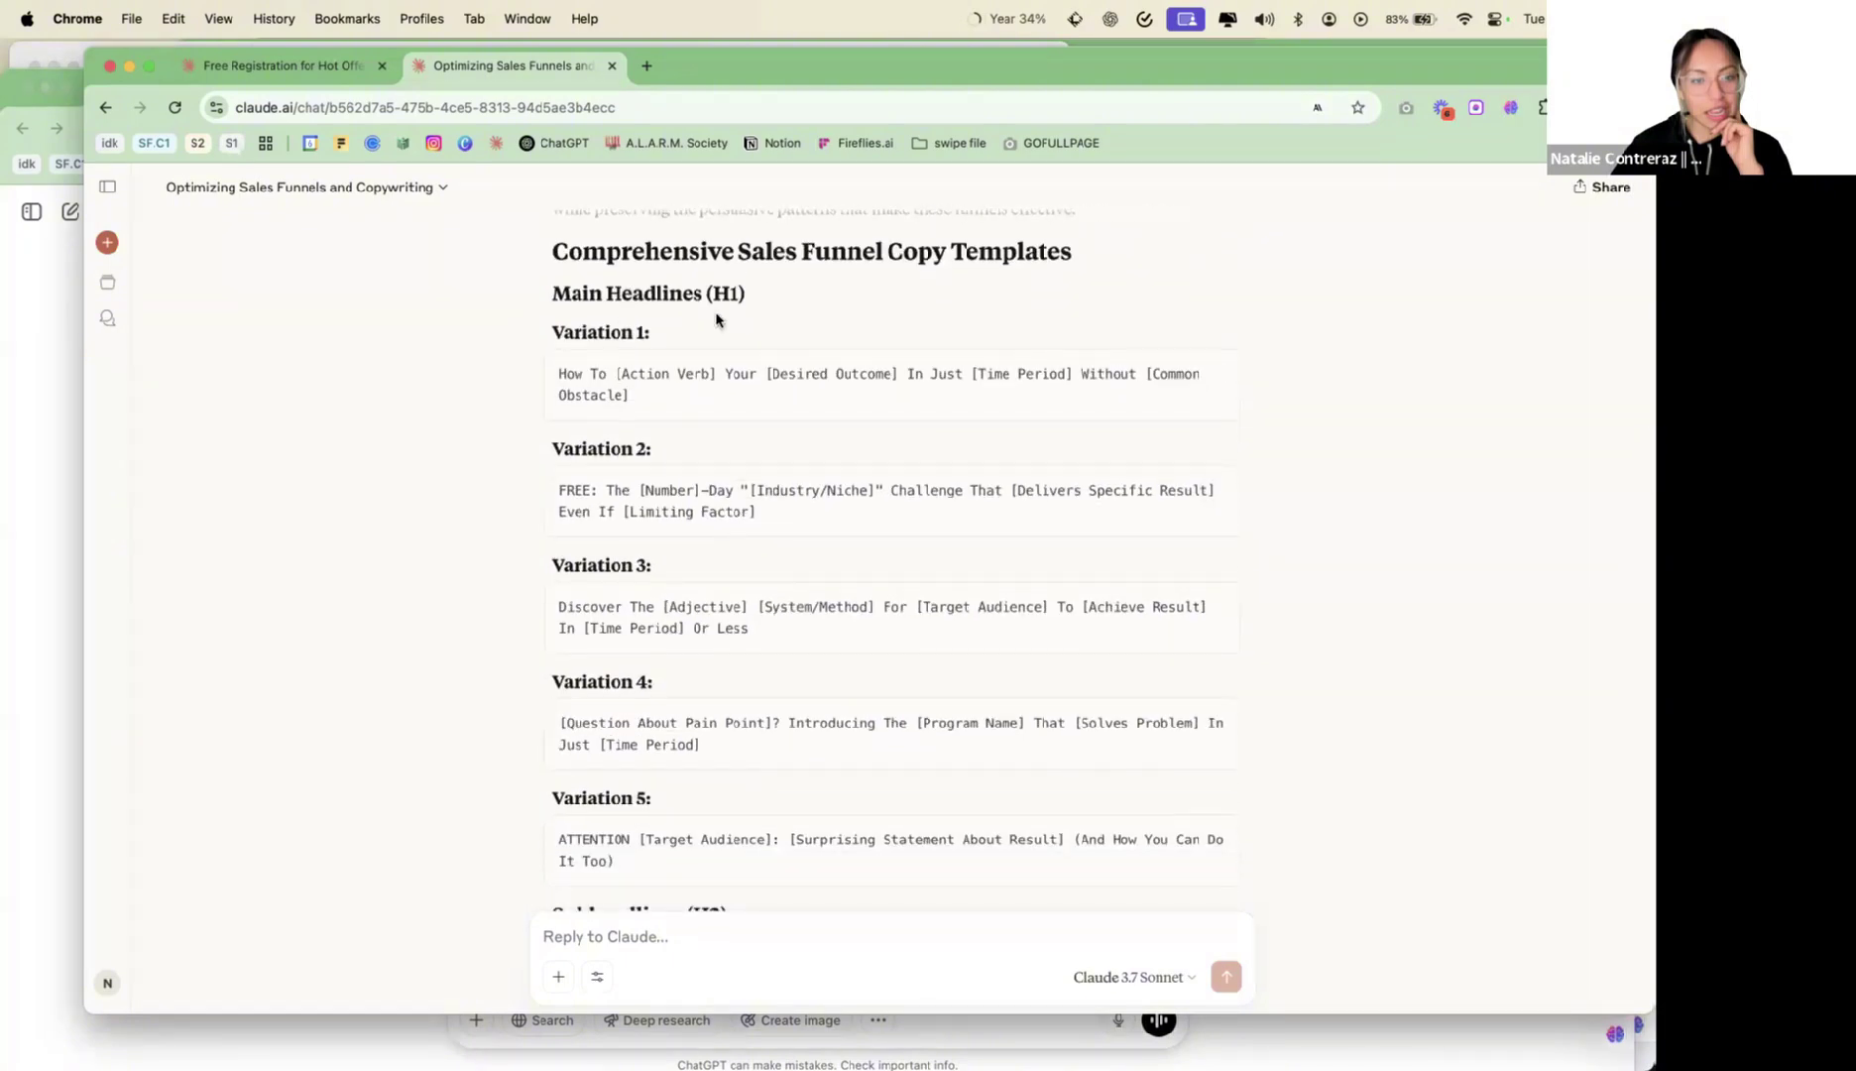
left_click_drag(716, 319, 750, 650)
left_click(753, 719)
scroll(714, 709, "down", 3)
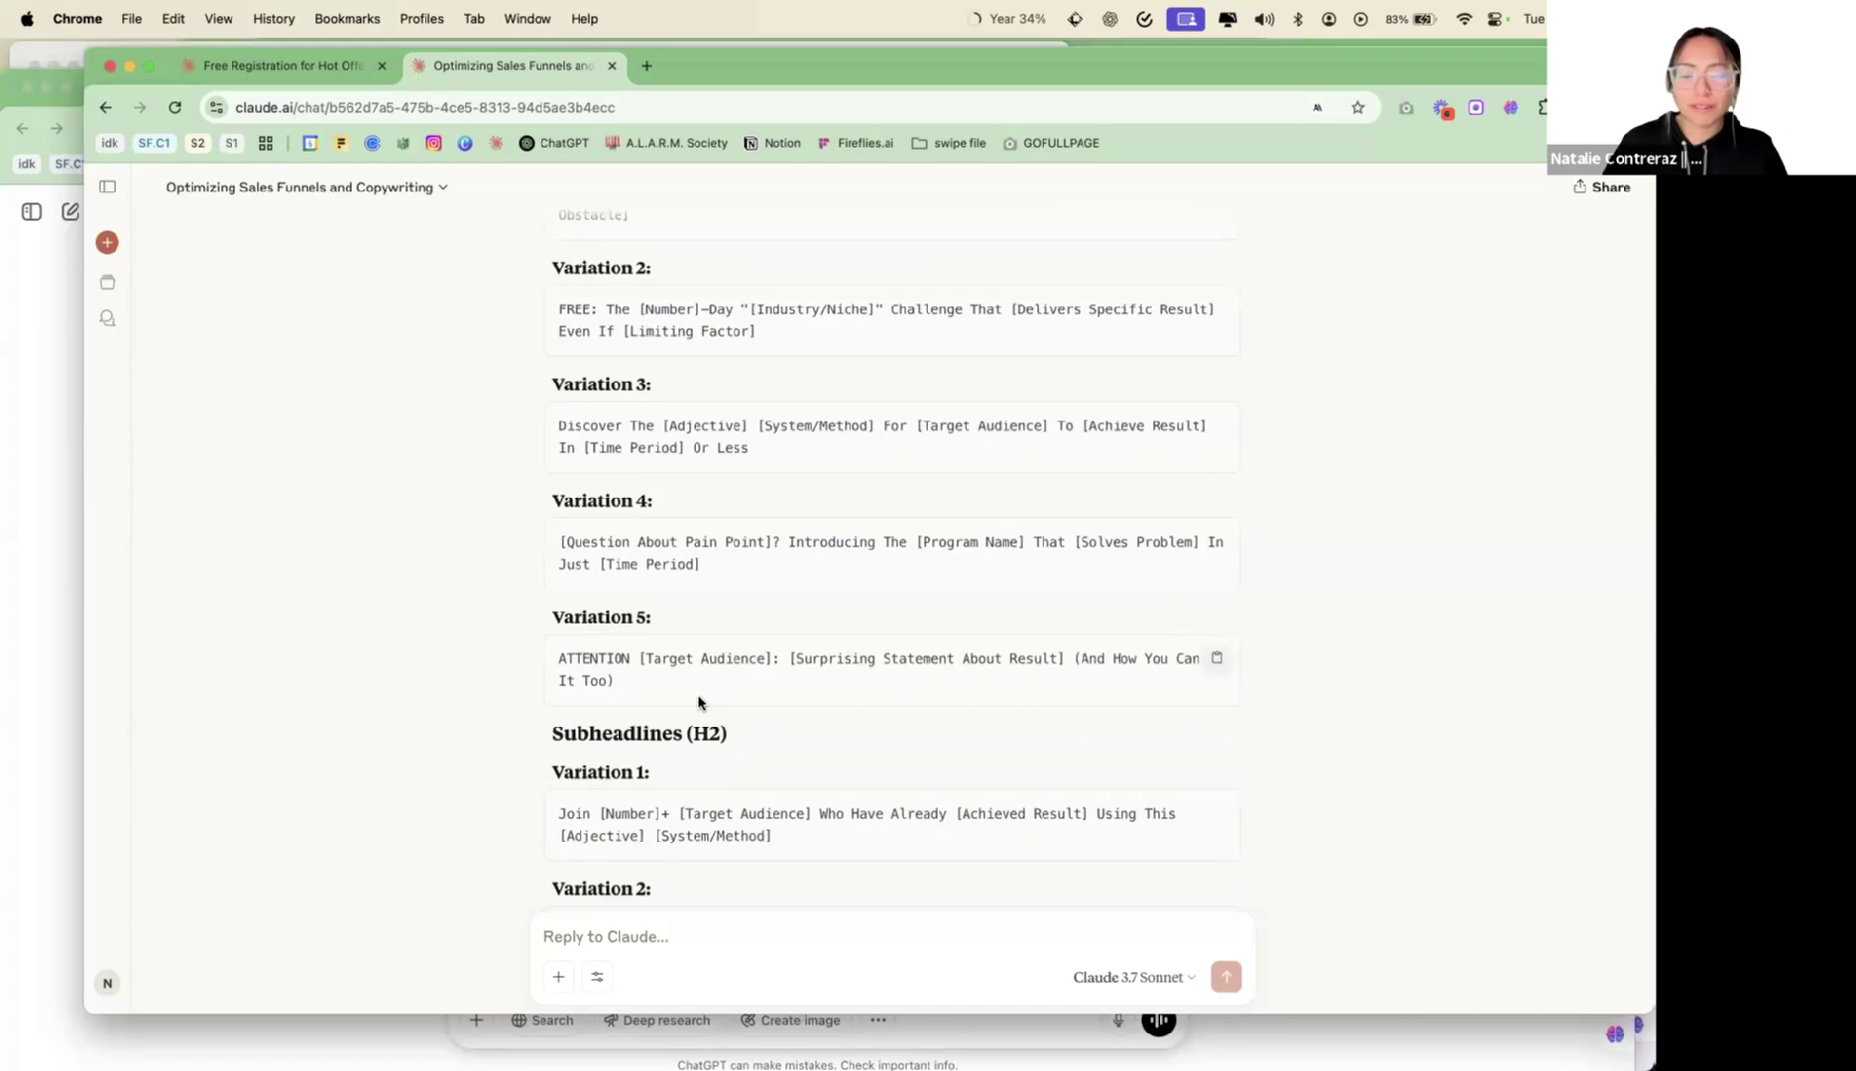
Examine the remaining copy variations, from the subheadlines through the daily breakdown, FAQ and VIP upgrade sections to the response's end
scroll(699, 699, "down", 4)
scroll(699, 696, "down", 20)
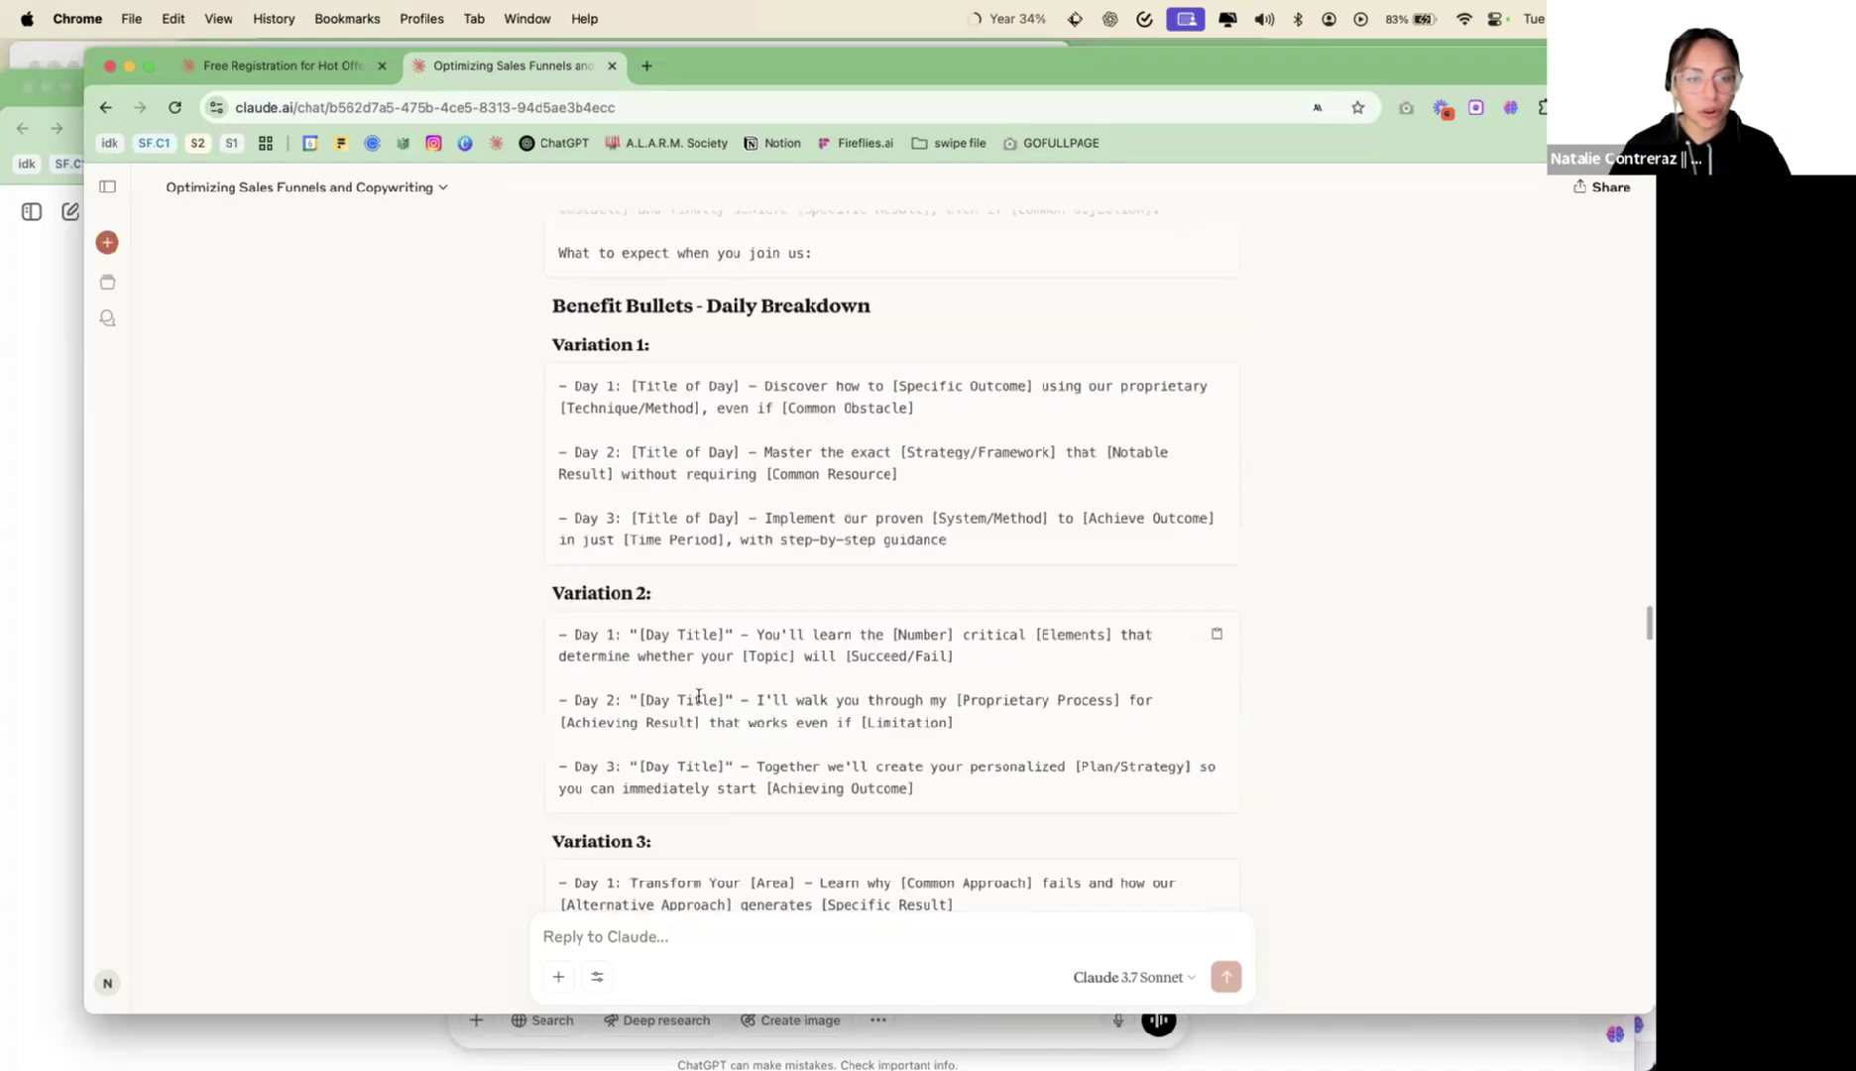
scroll(699, 696, "down", 20)
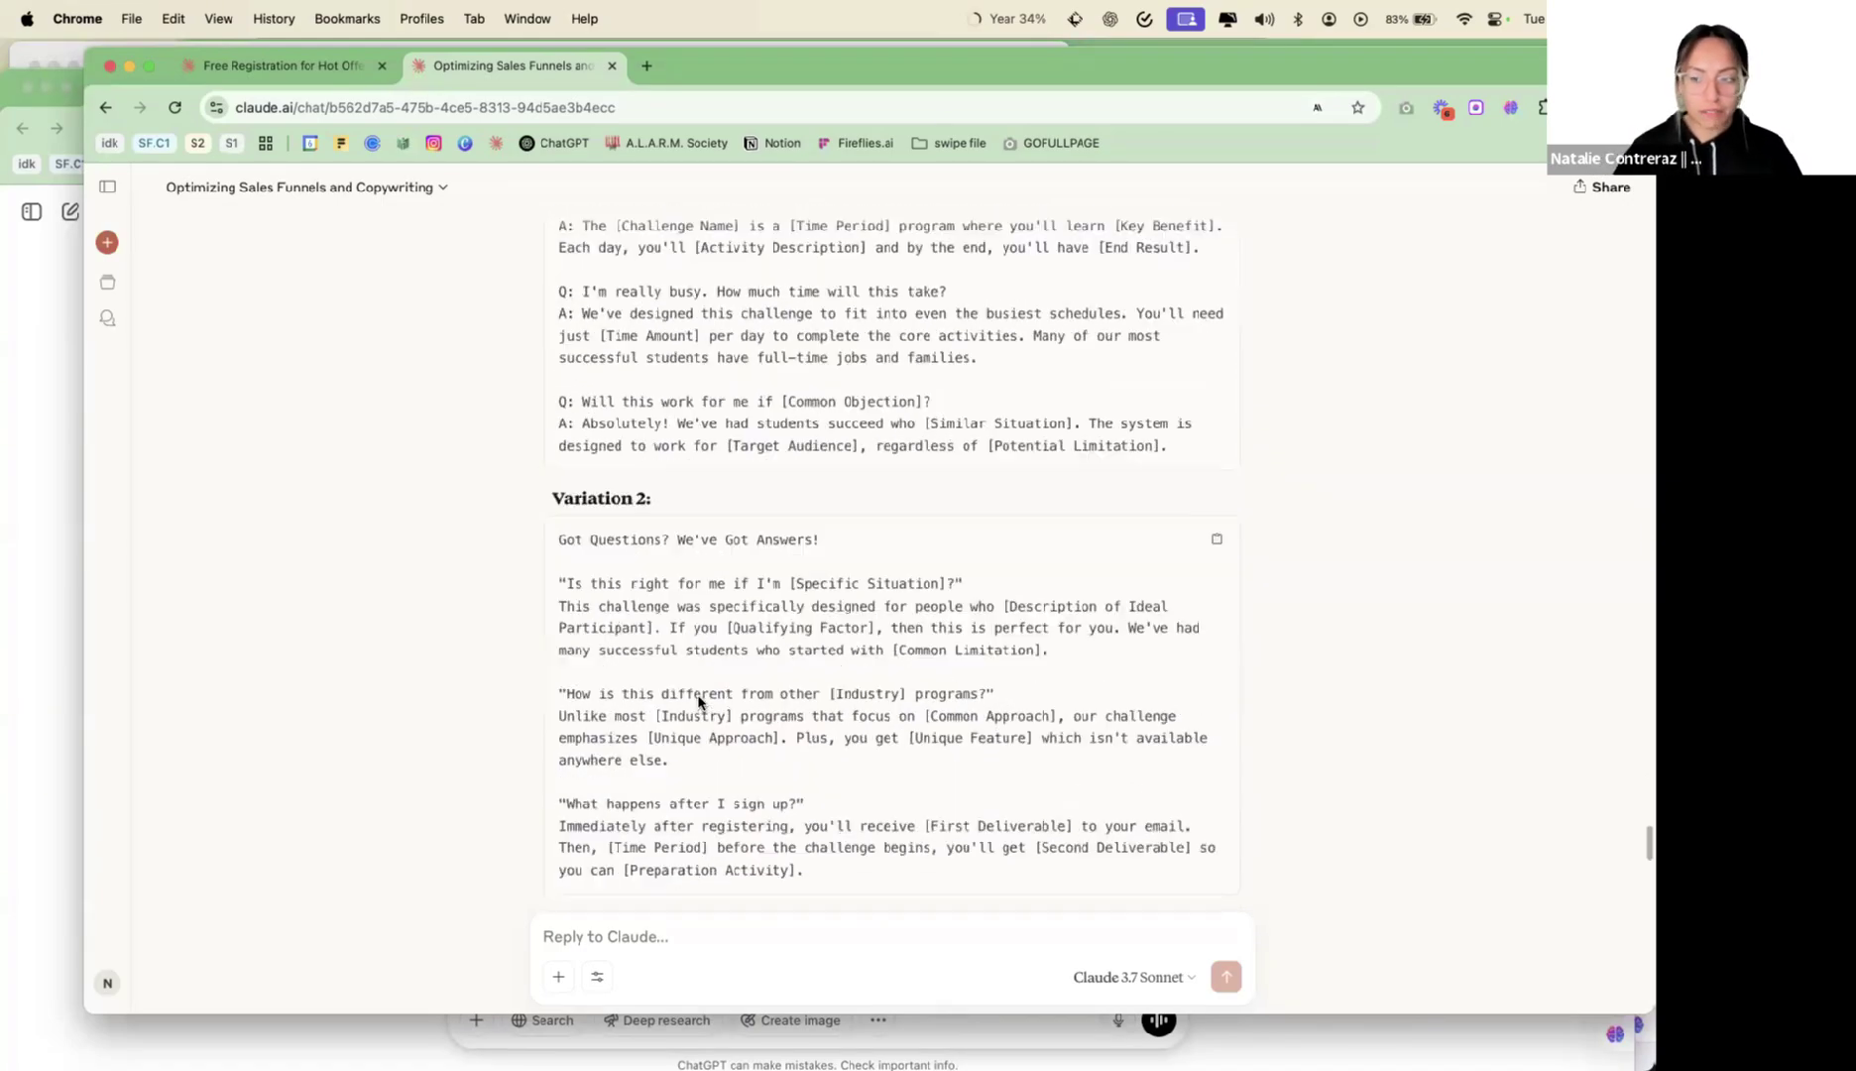
scroll(699, 696, "down", 20)
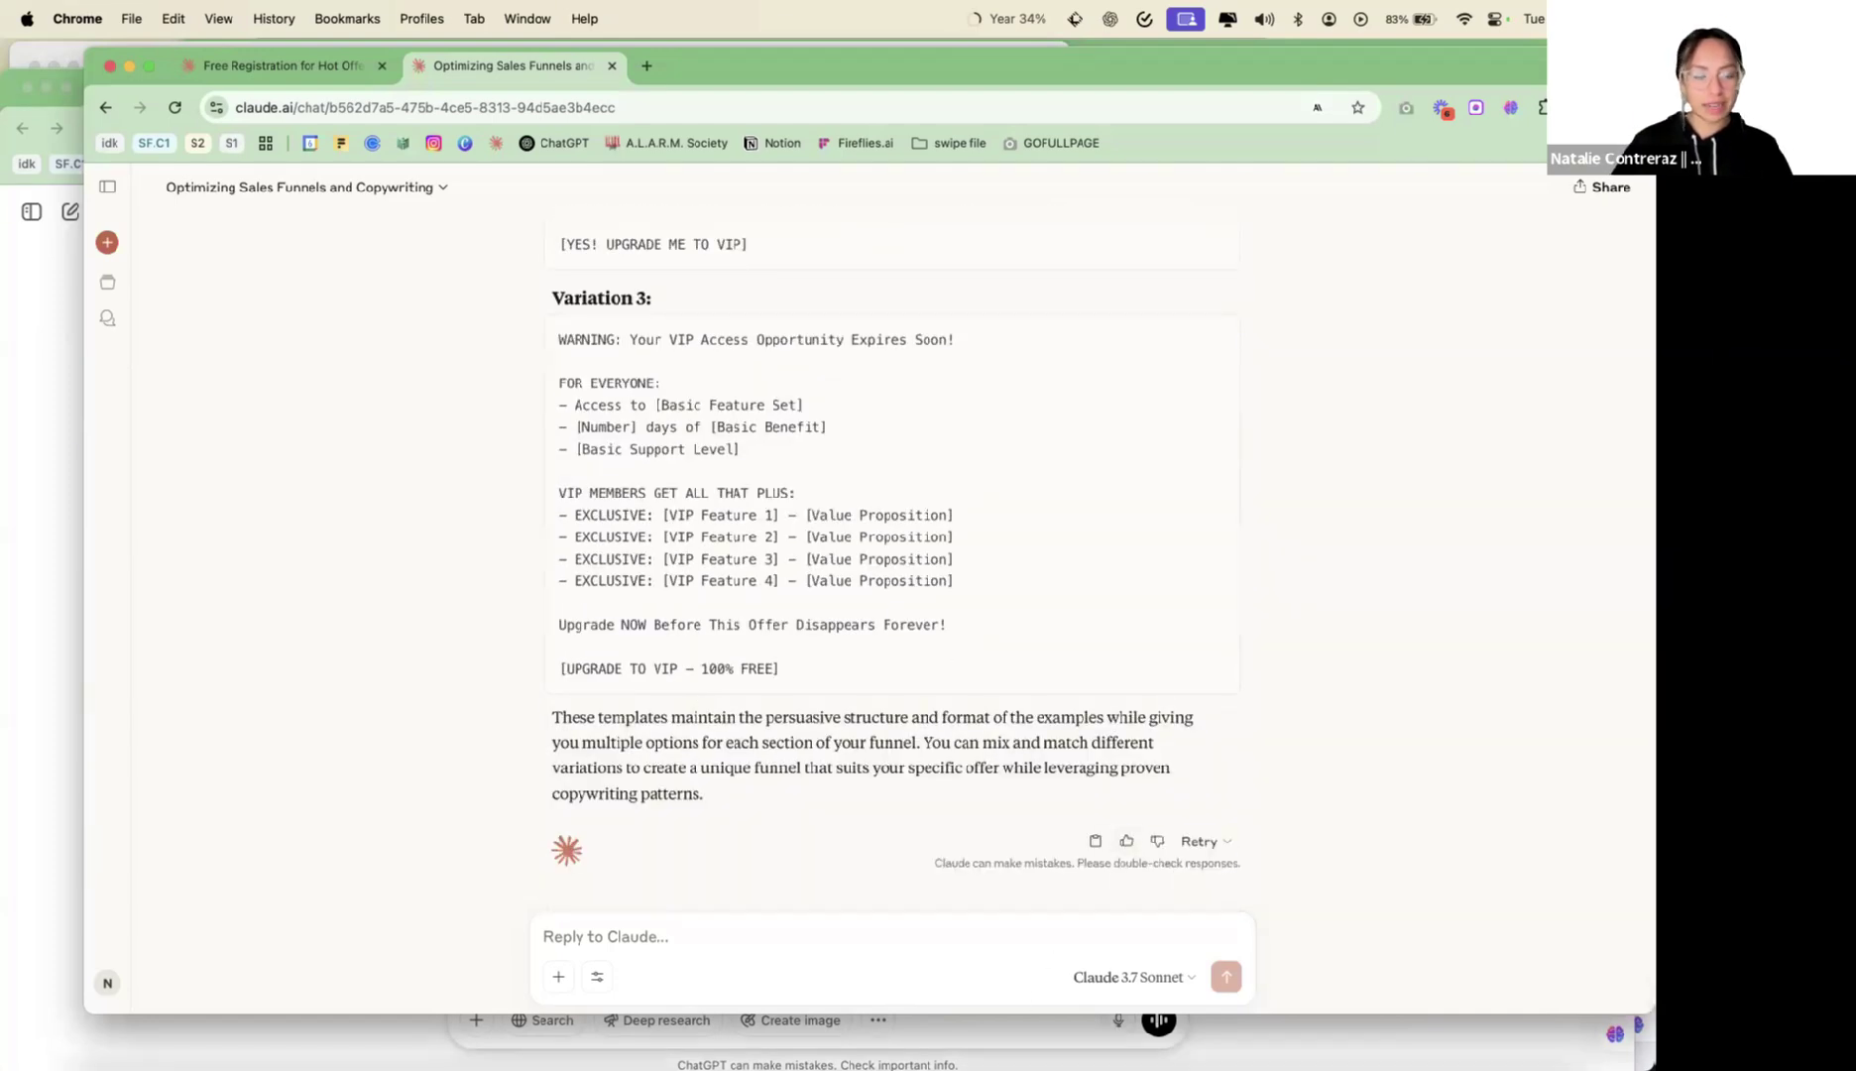
Switch to Notion, return to the beginning of the Funnel Analysis & Templates page, and close the Notion window
mouse_move(426, 1010)
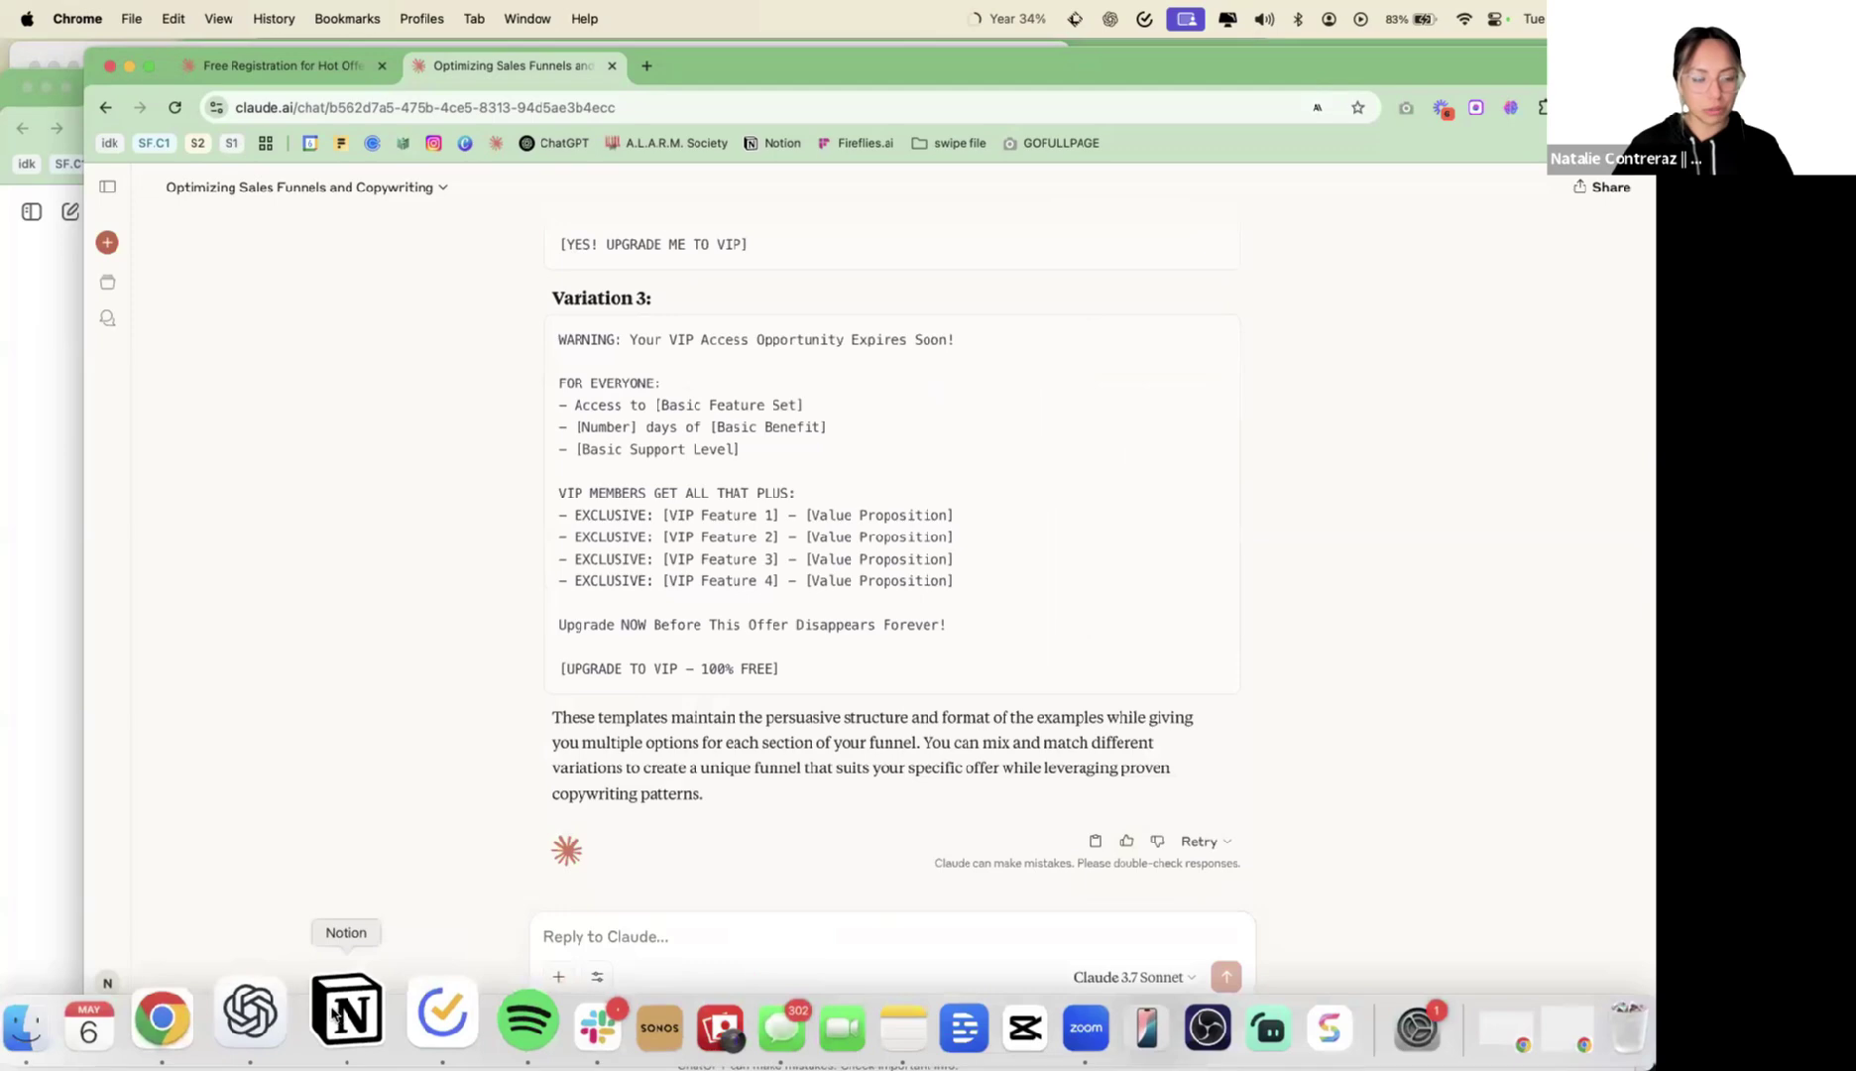
left_click(372, 1011)
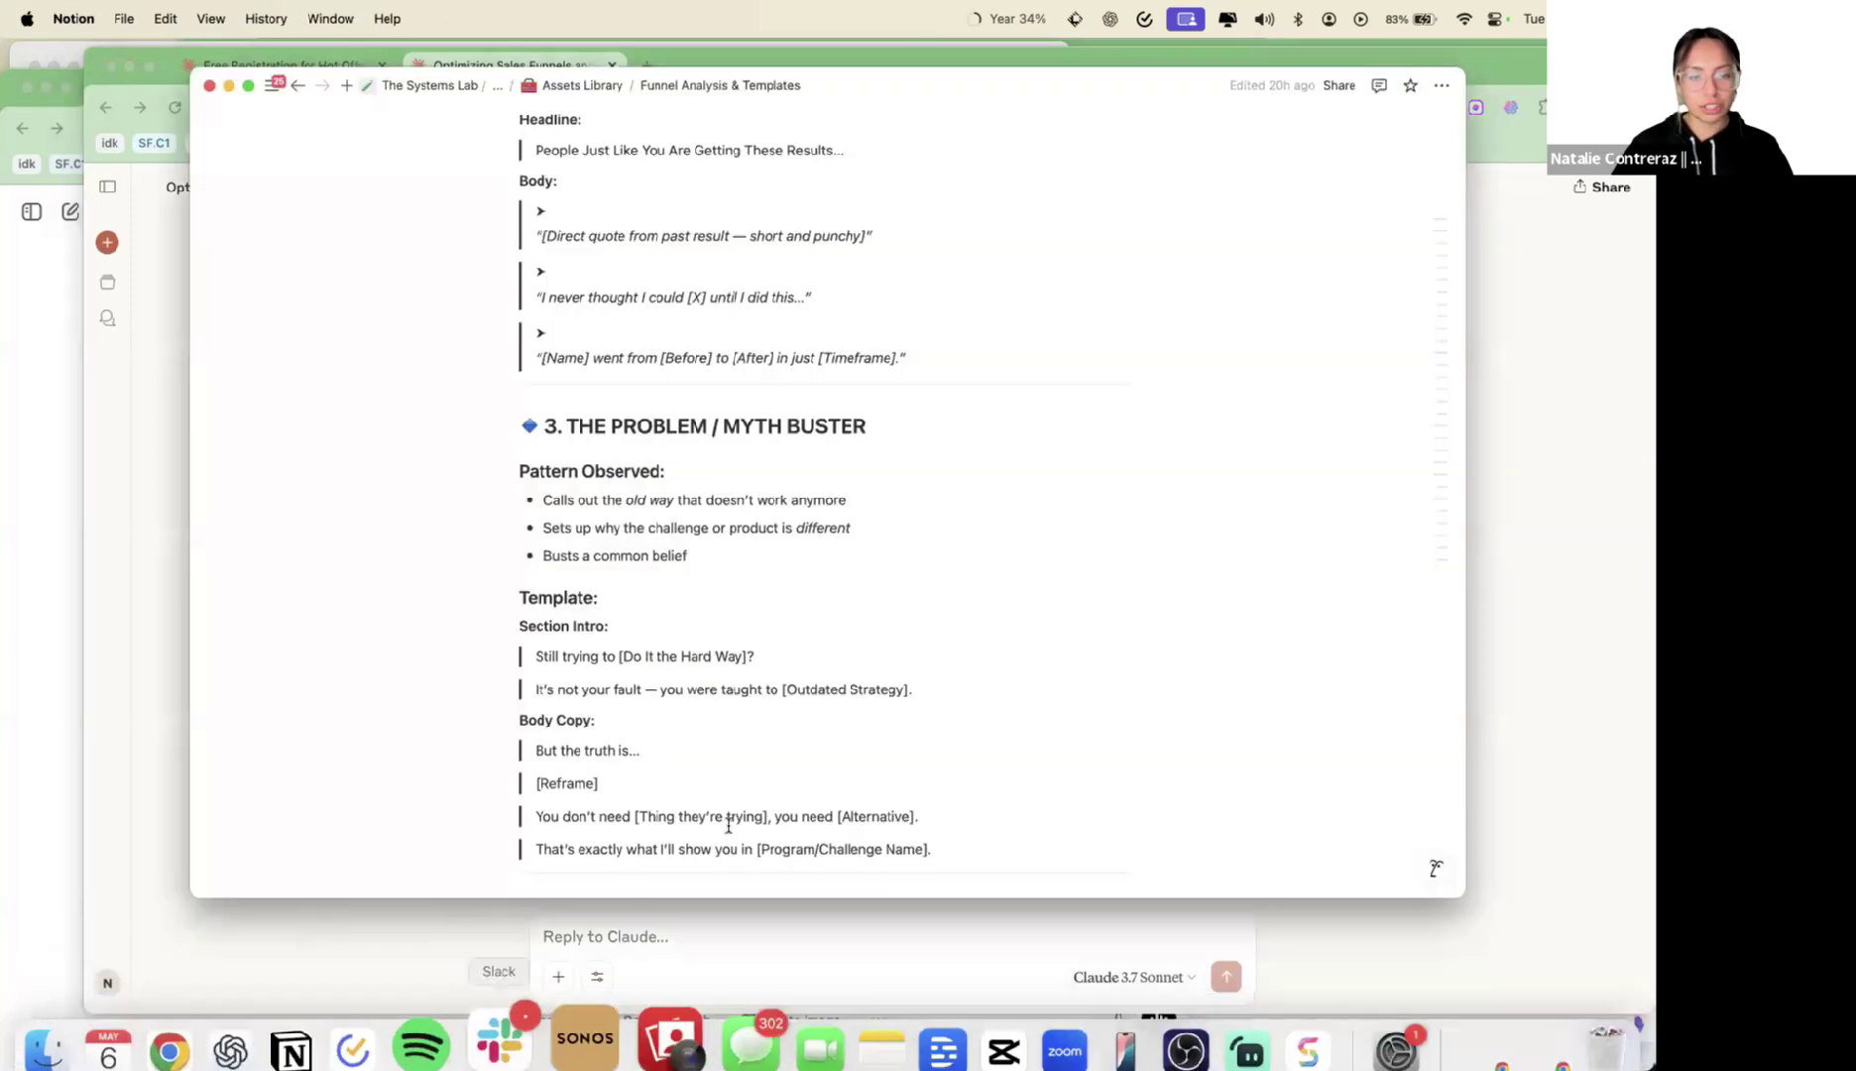
scroll(728, 825, "up", 20)
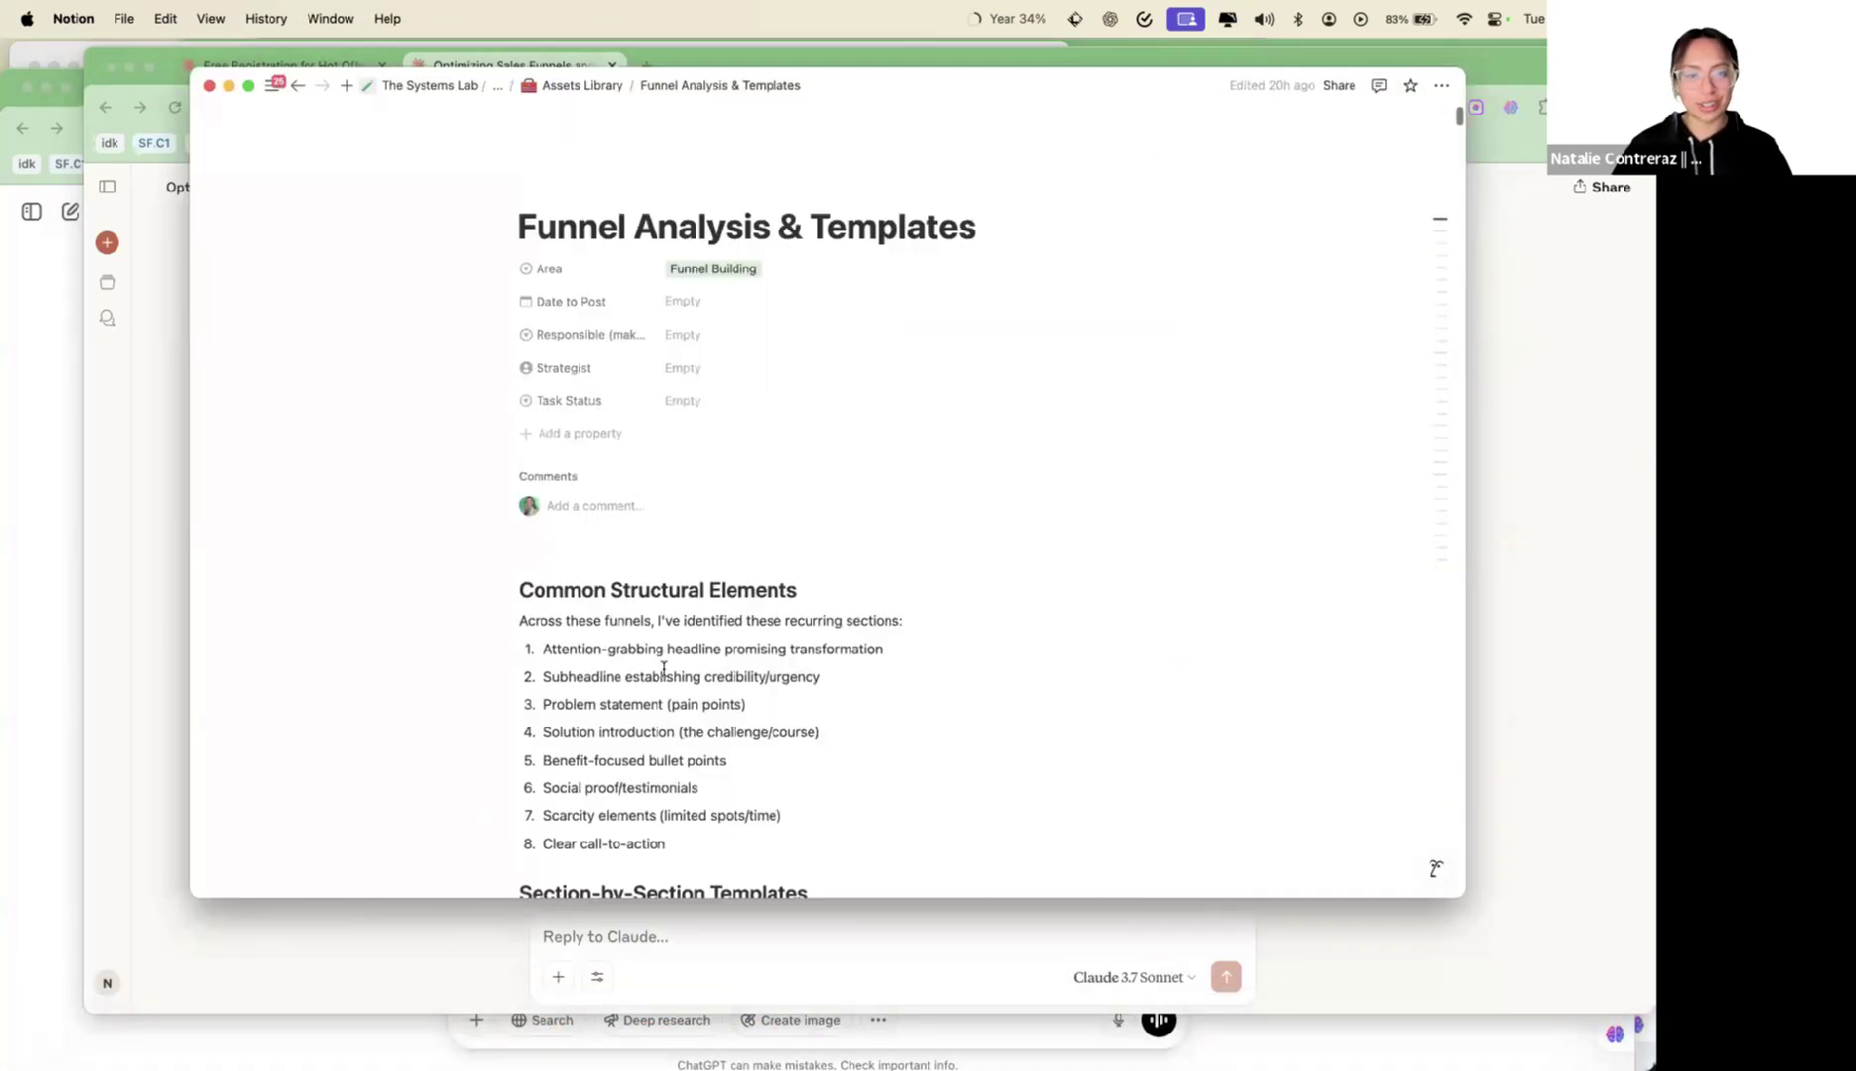
left_click(209, 86)
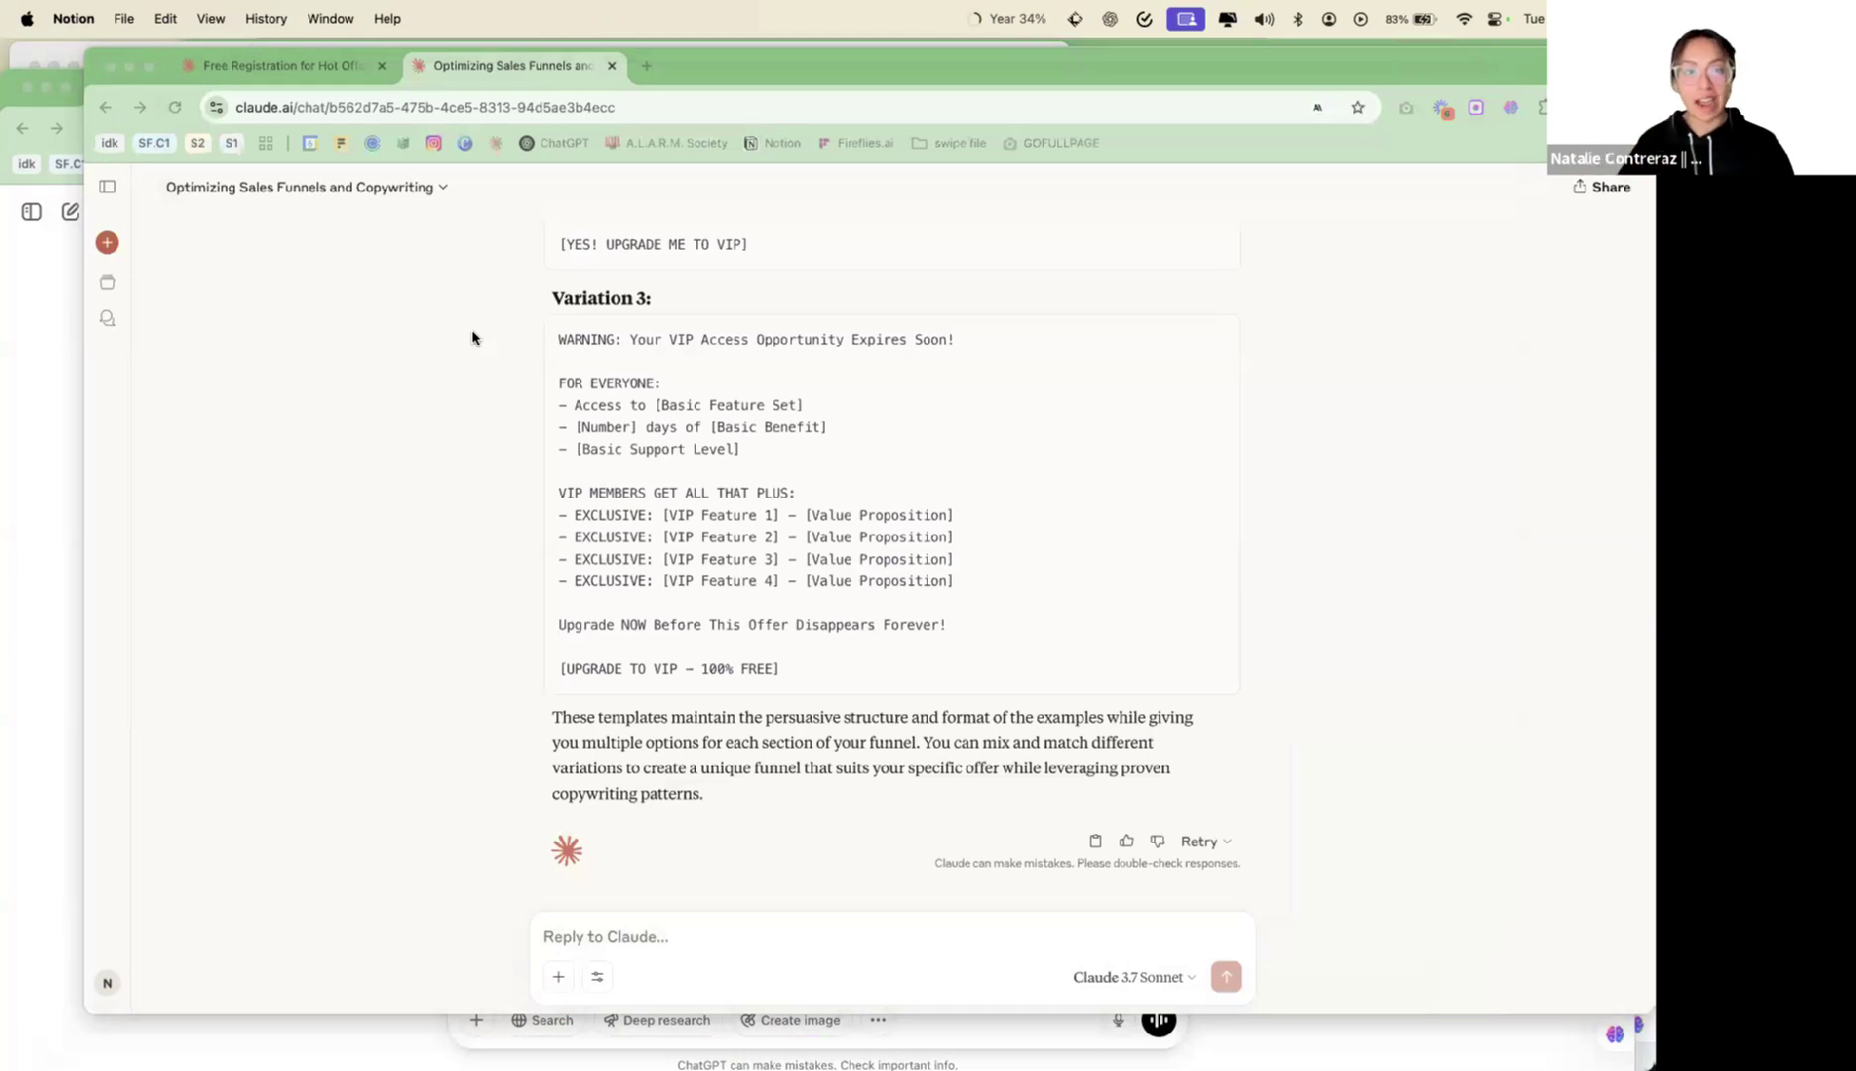
Switch to Claude's Hot Offer Challenge registration chat, and open the Funnel Builder project from the projects list
left_click(219, 78)
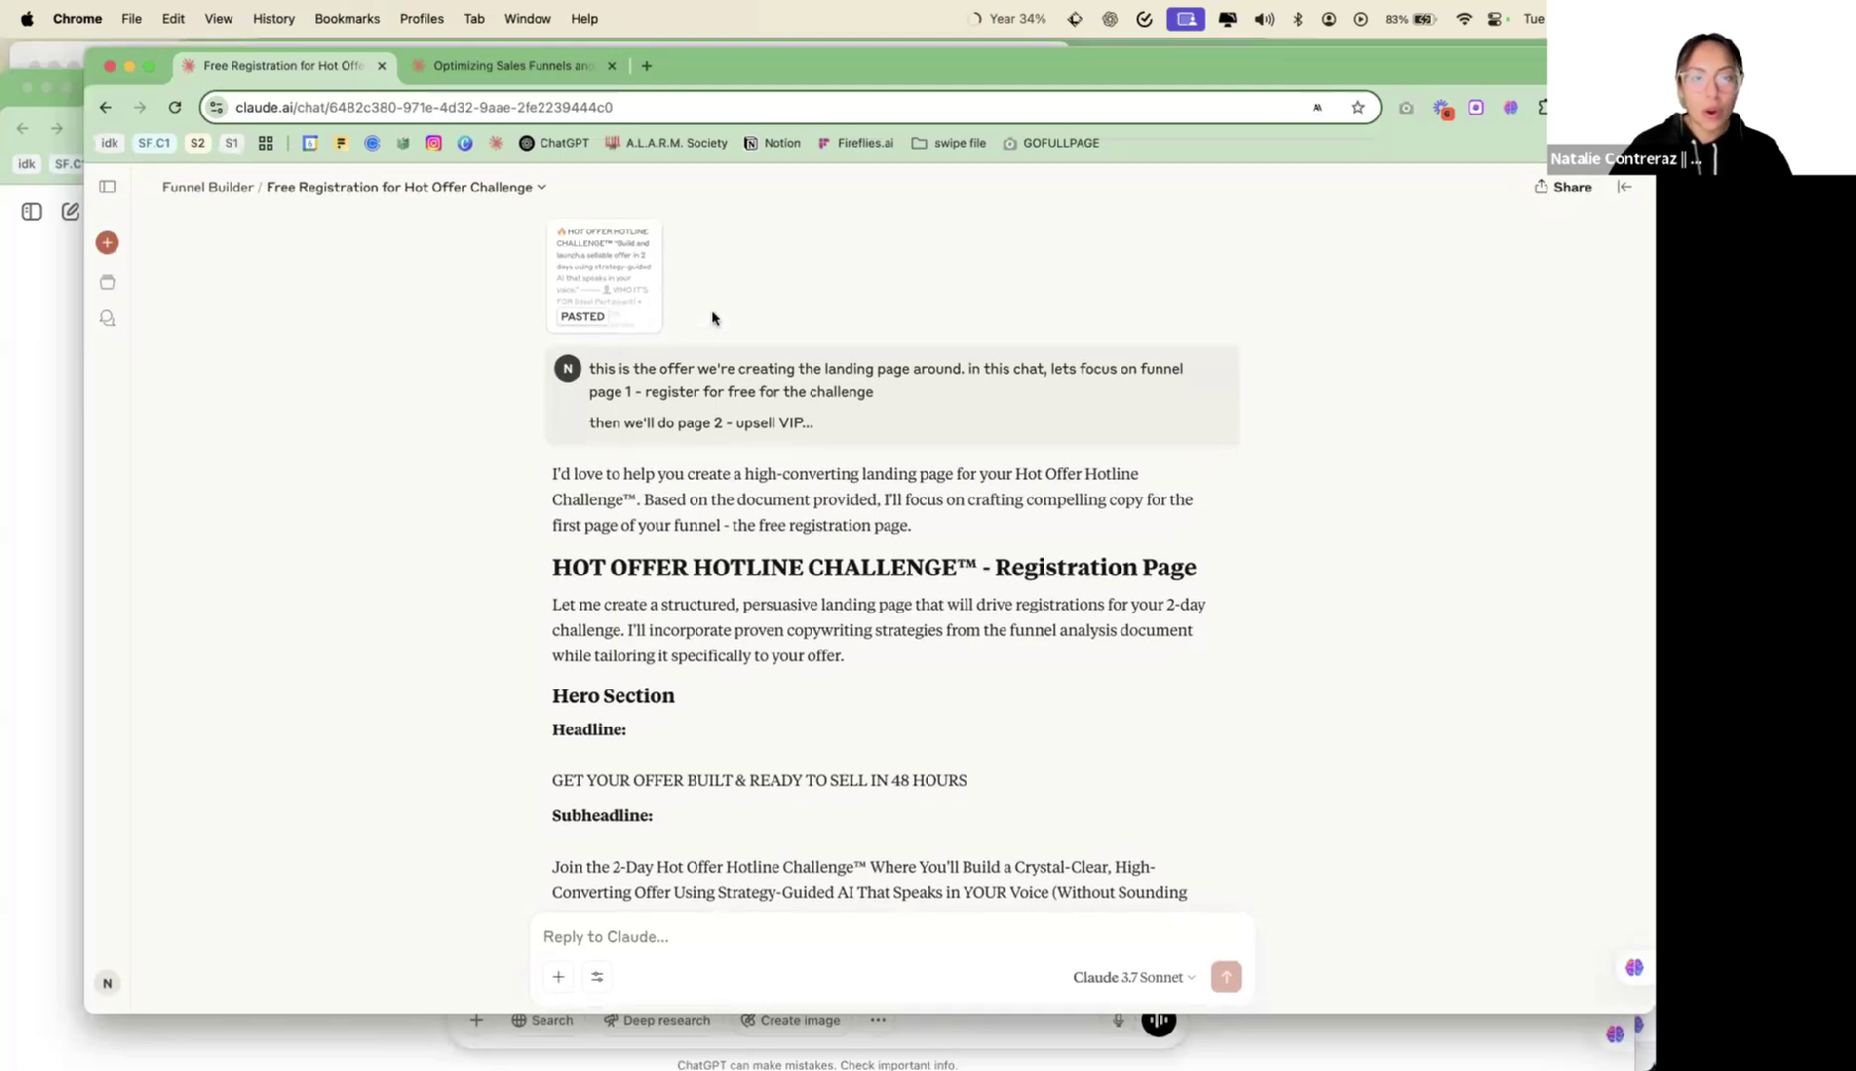
left_click(107, 286)
mouse_move(264, 1011)
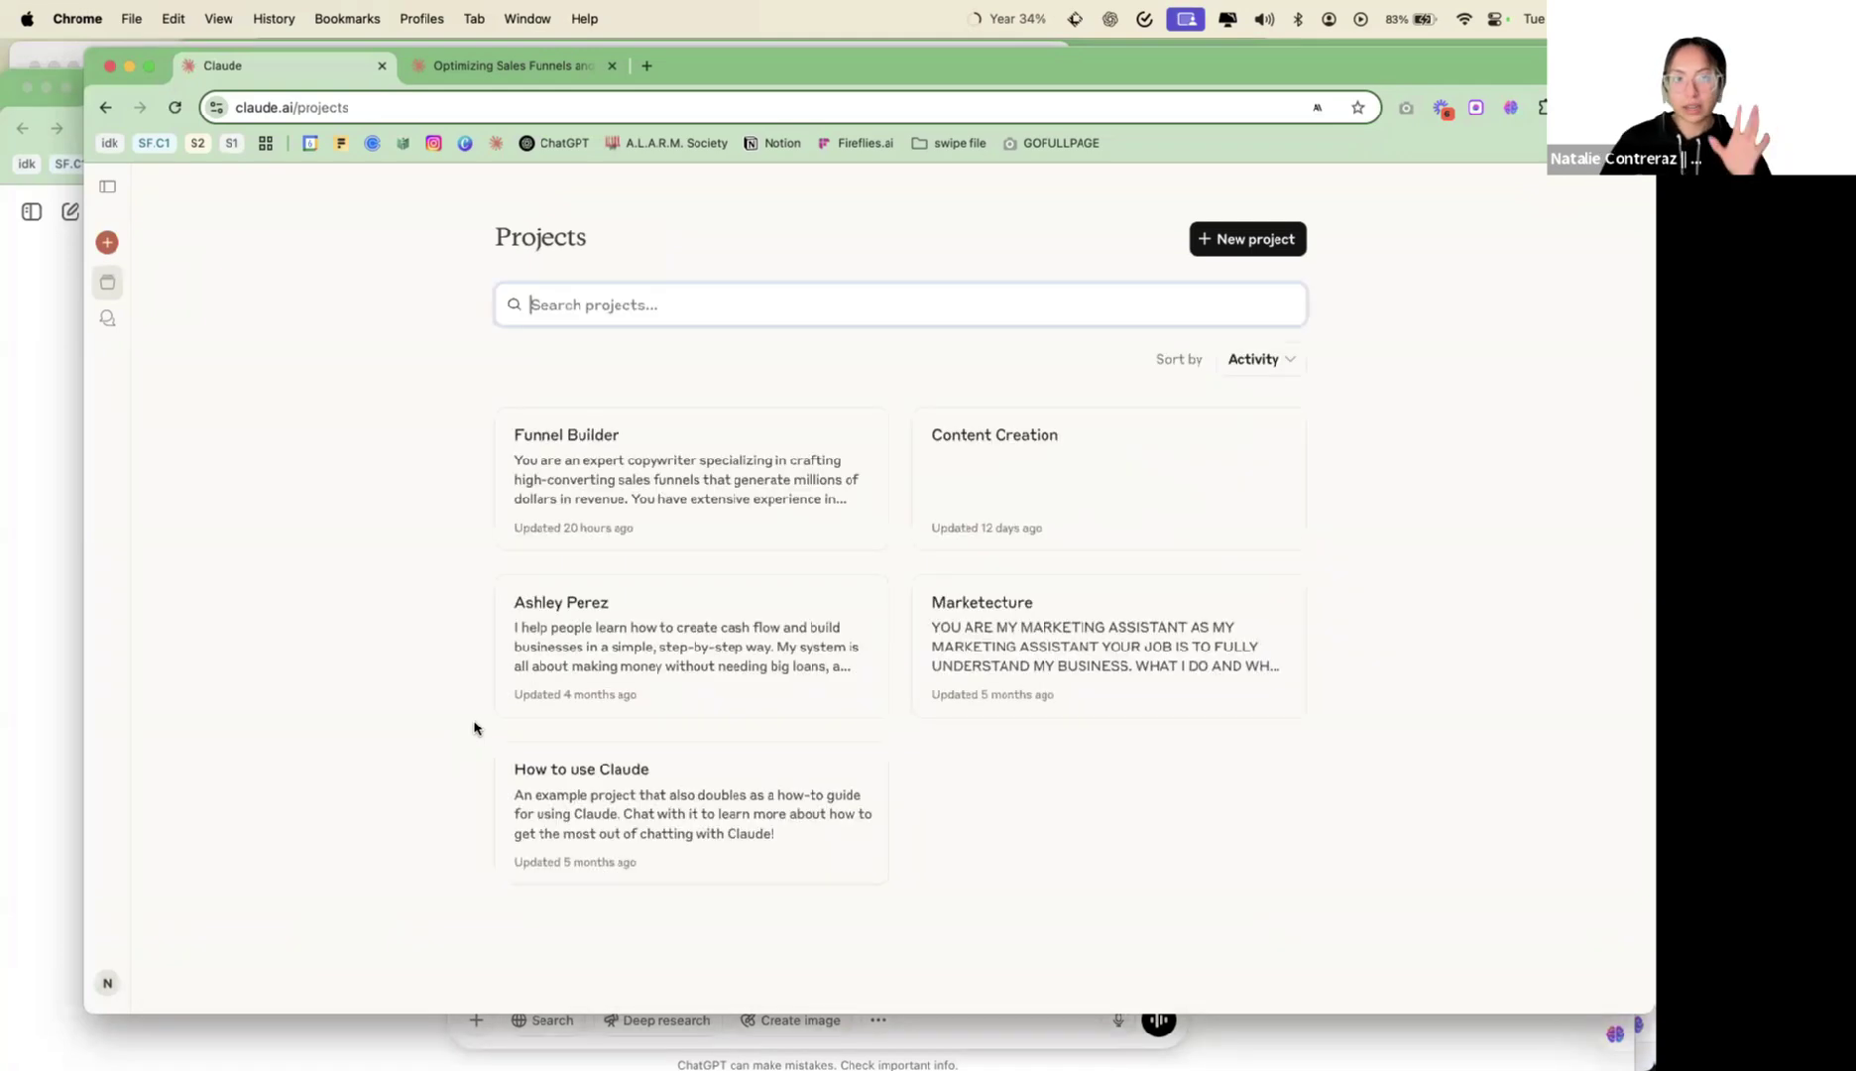
left_click(719, 515)
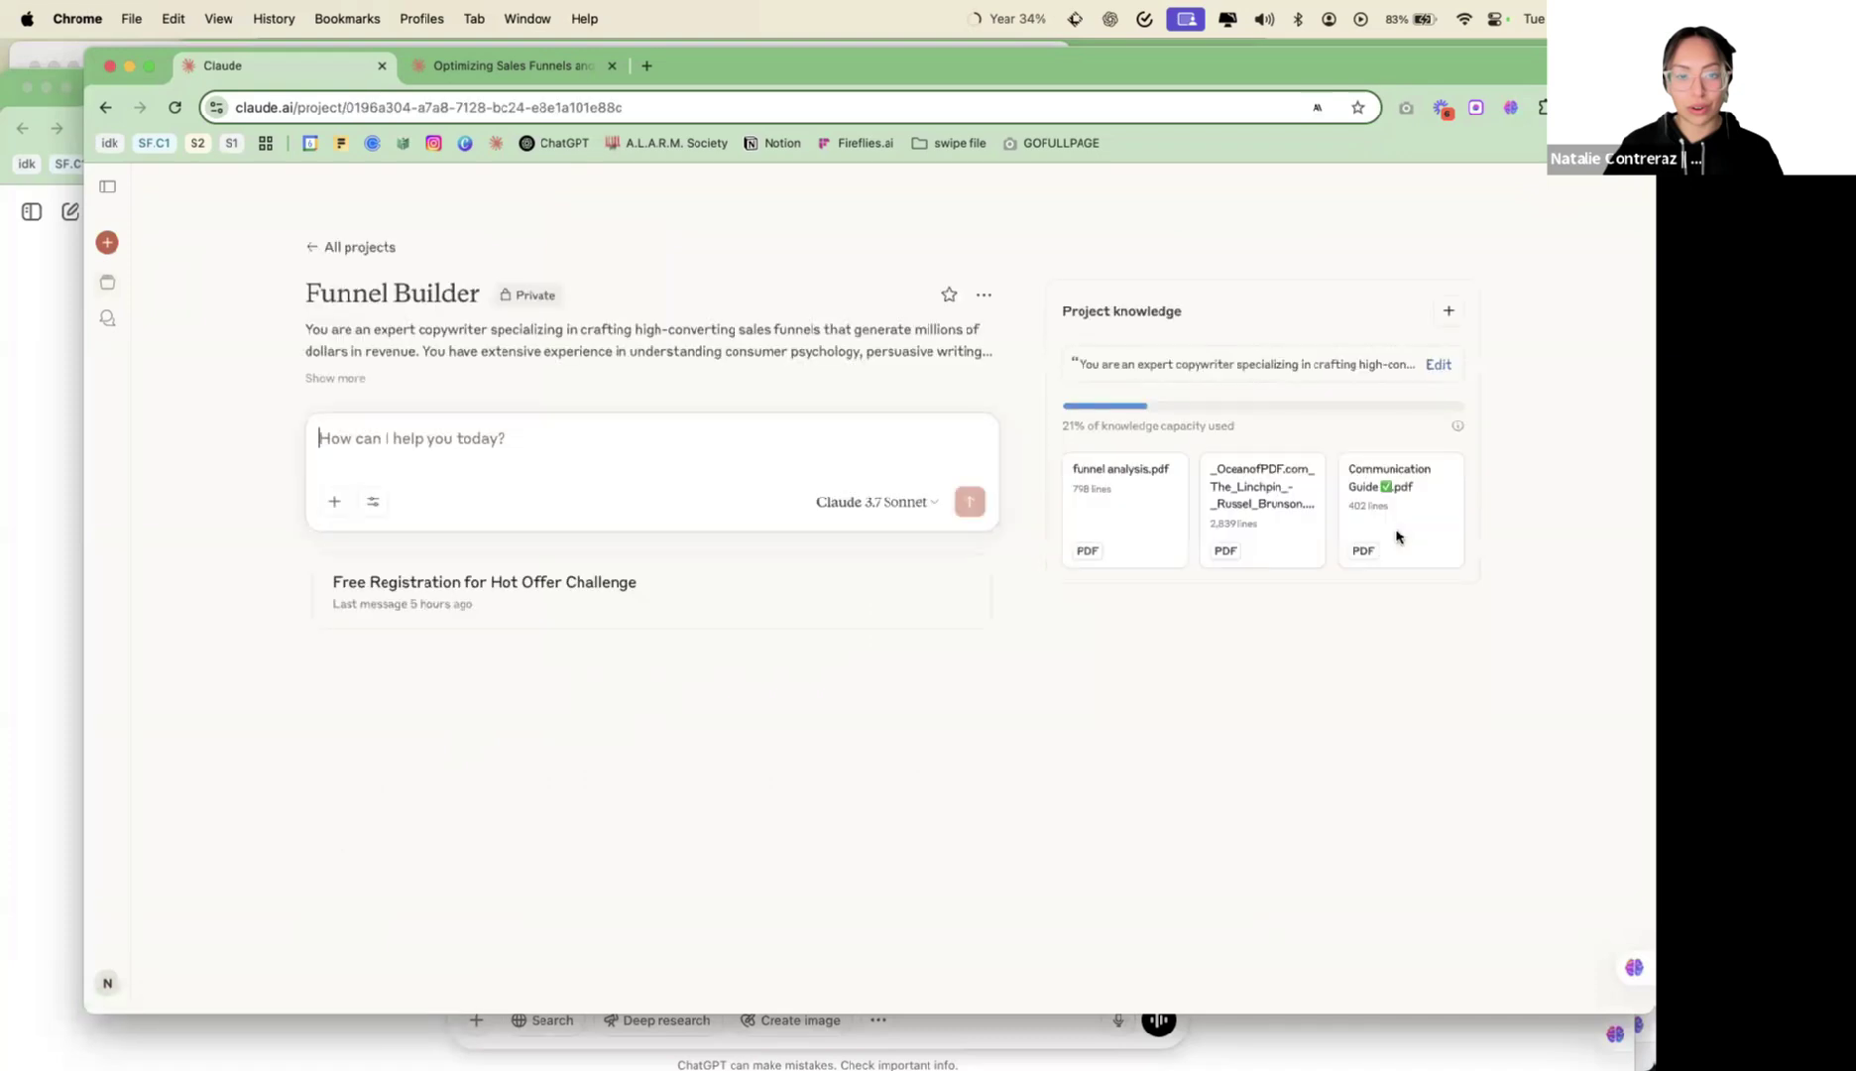
Preview the Communication Guide PDF in the project knowledge, examine its tone and formatting rules, and close the preview
left_click(1396, 536)
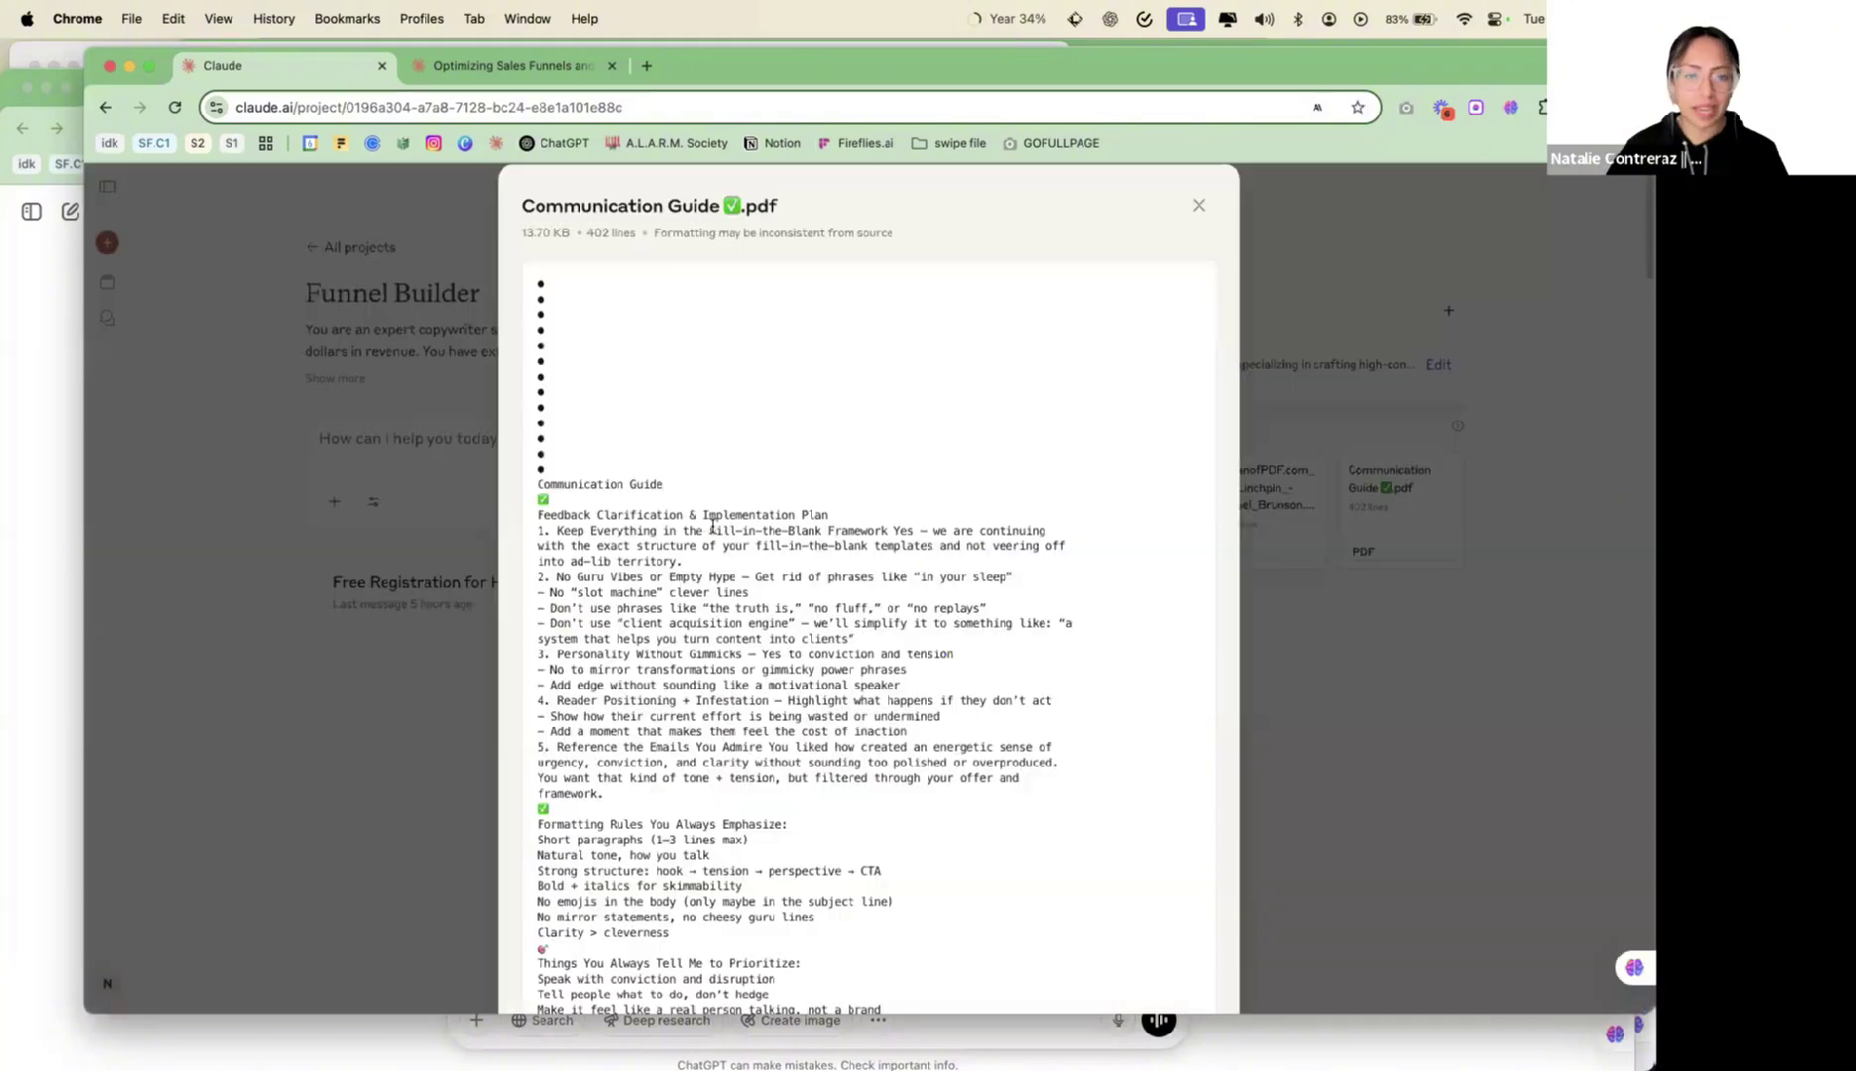
scroll(712, 527, "down", 10)
scroll(712, 526, "down", 15)
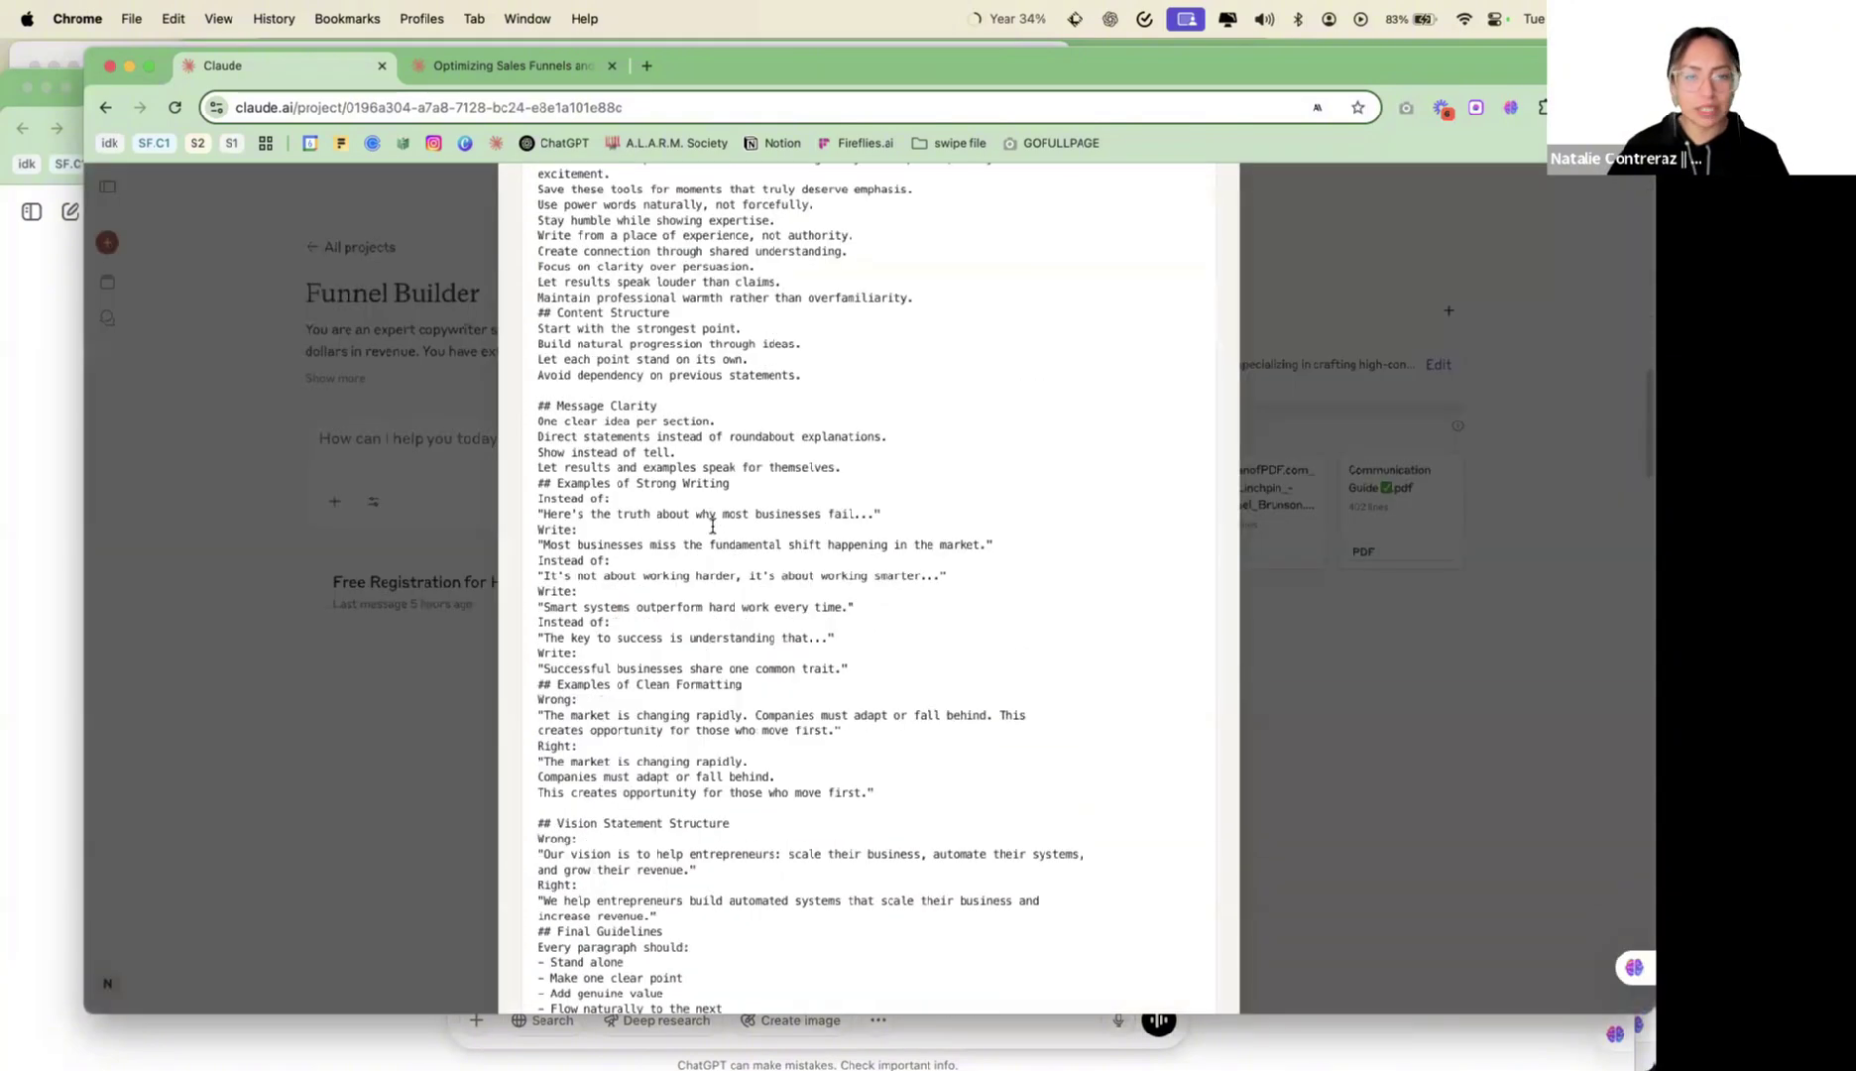
scroll(1246, 632, "down", 5)
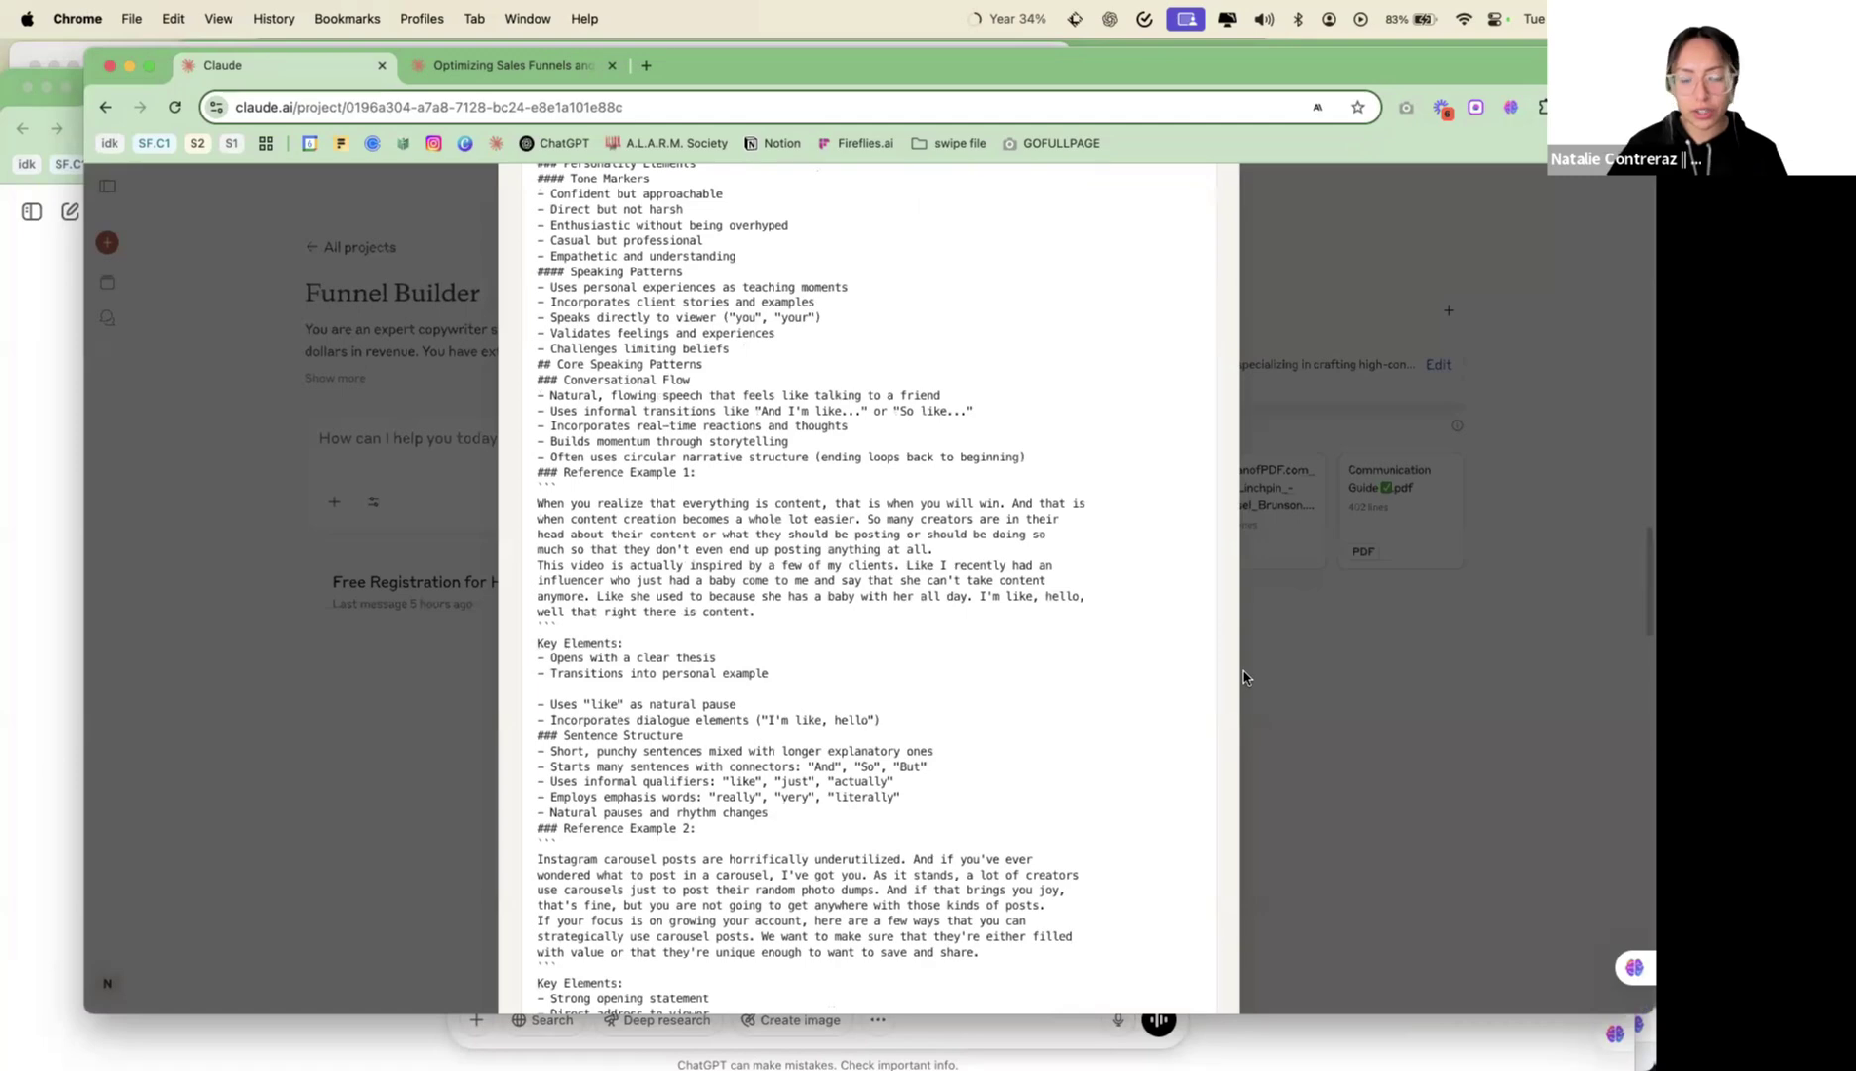
key("Escape")
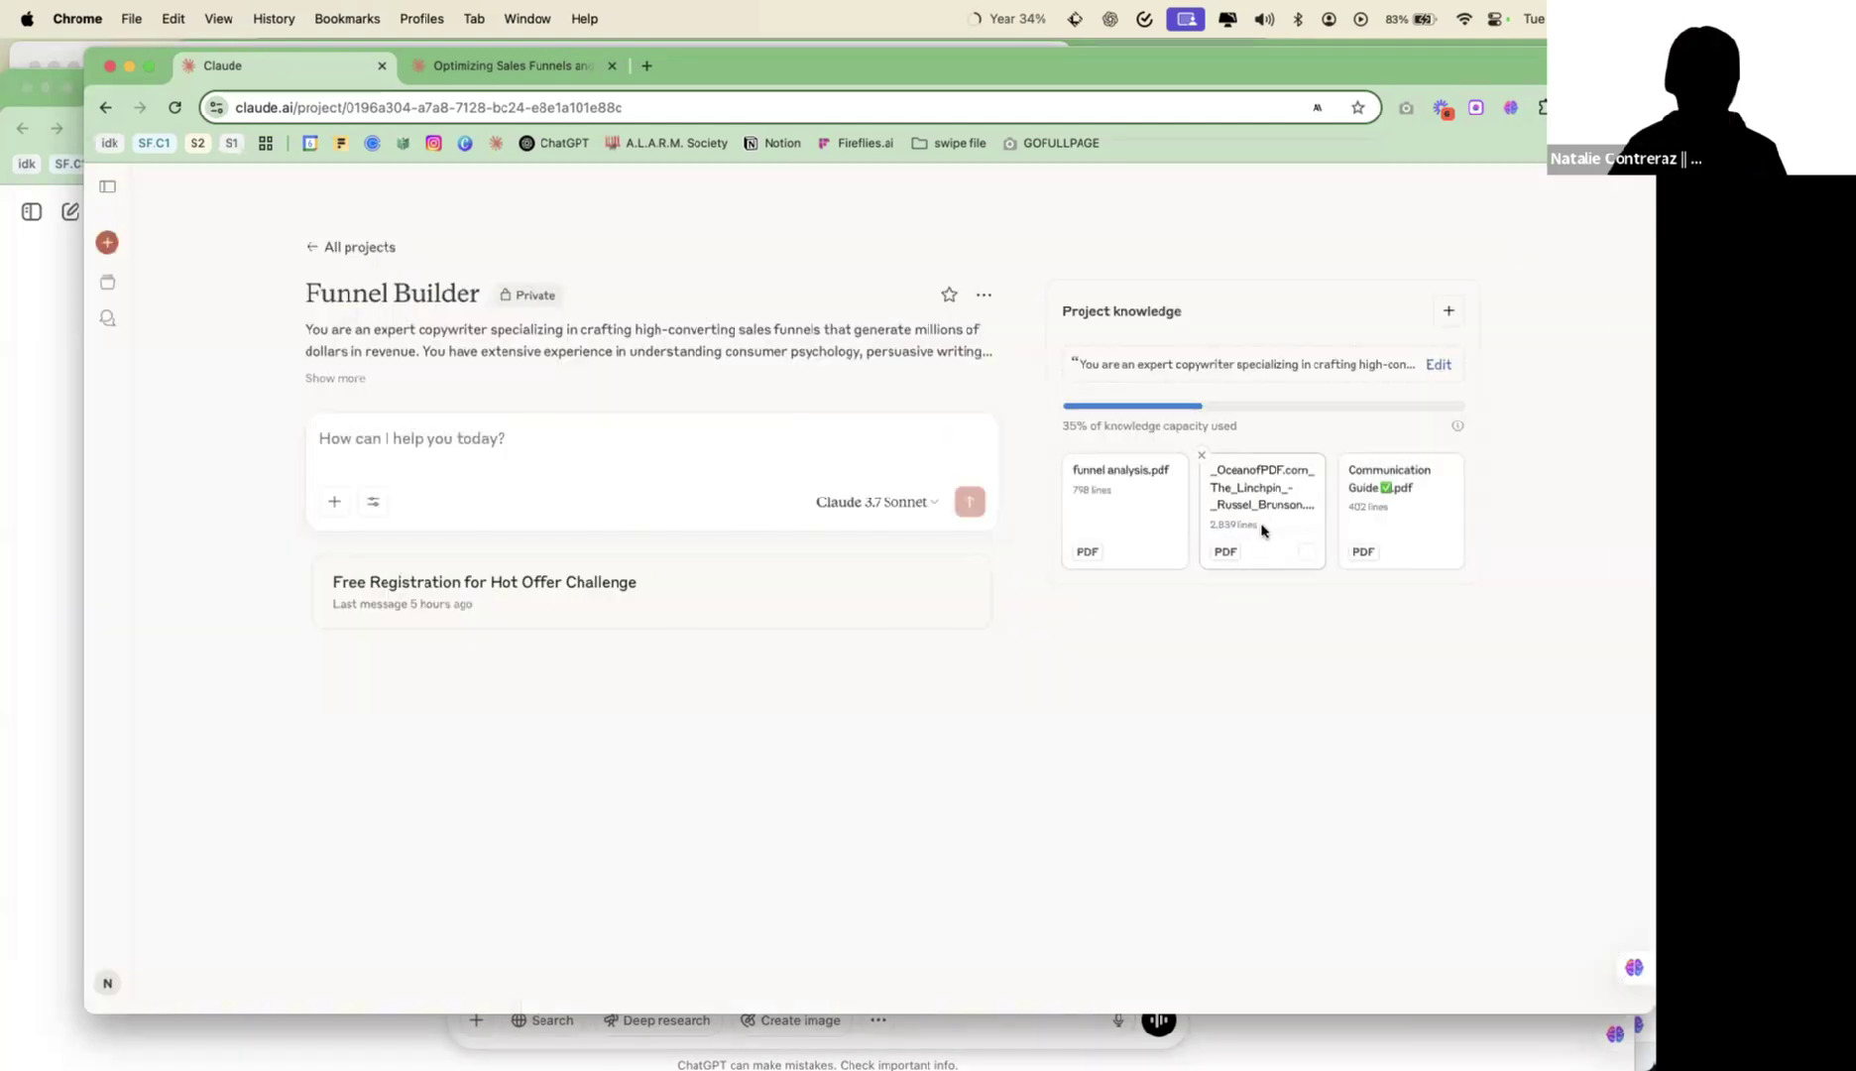
Preview the Linchpin book PDF in the project knowledge, skim its opening chapters, and close the preview
left_click(1263, 530)
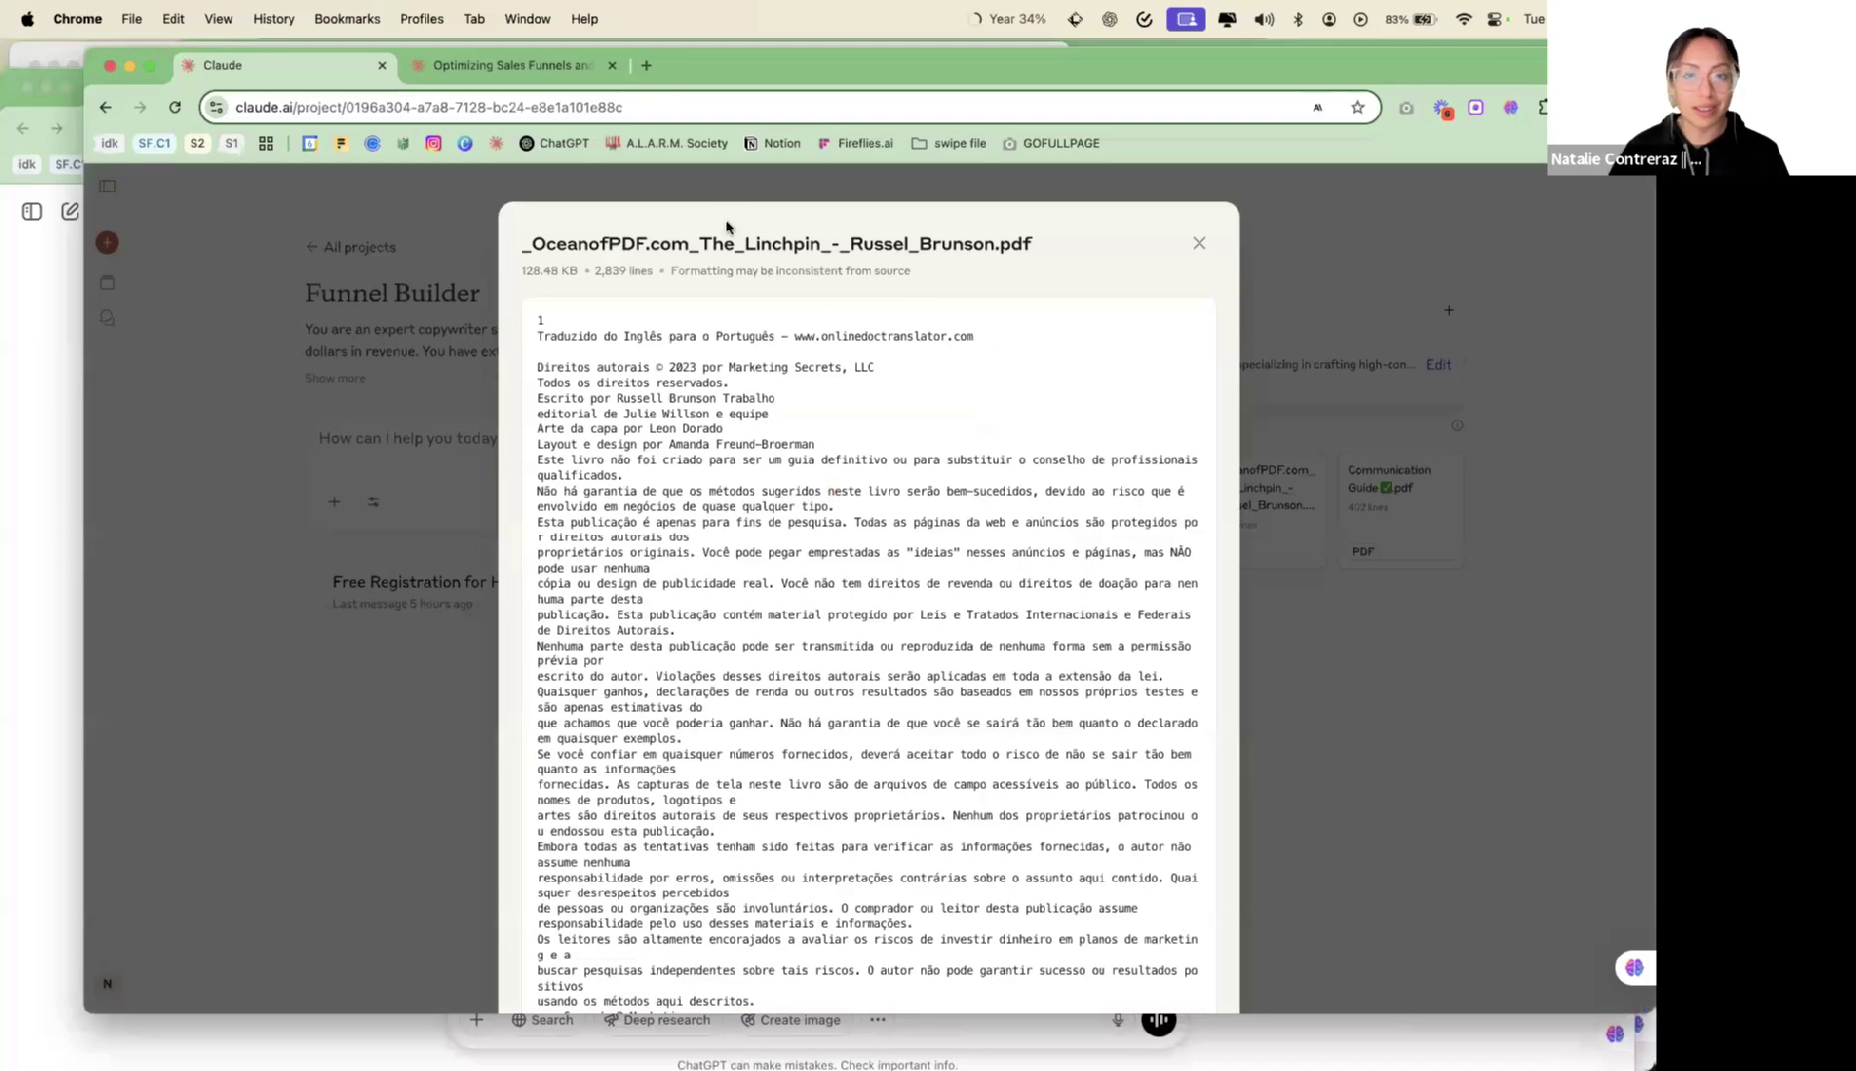
scroll(766, 585, "down", 20)
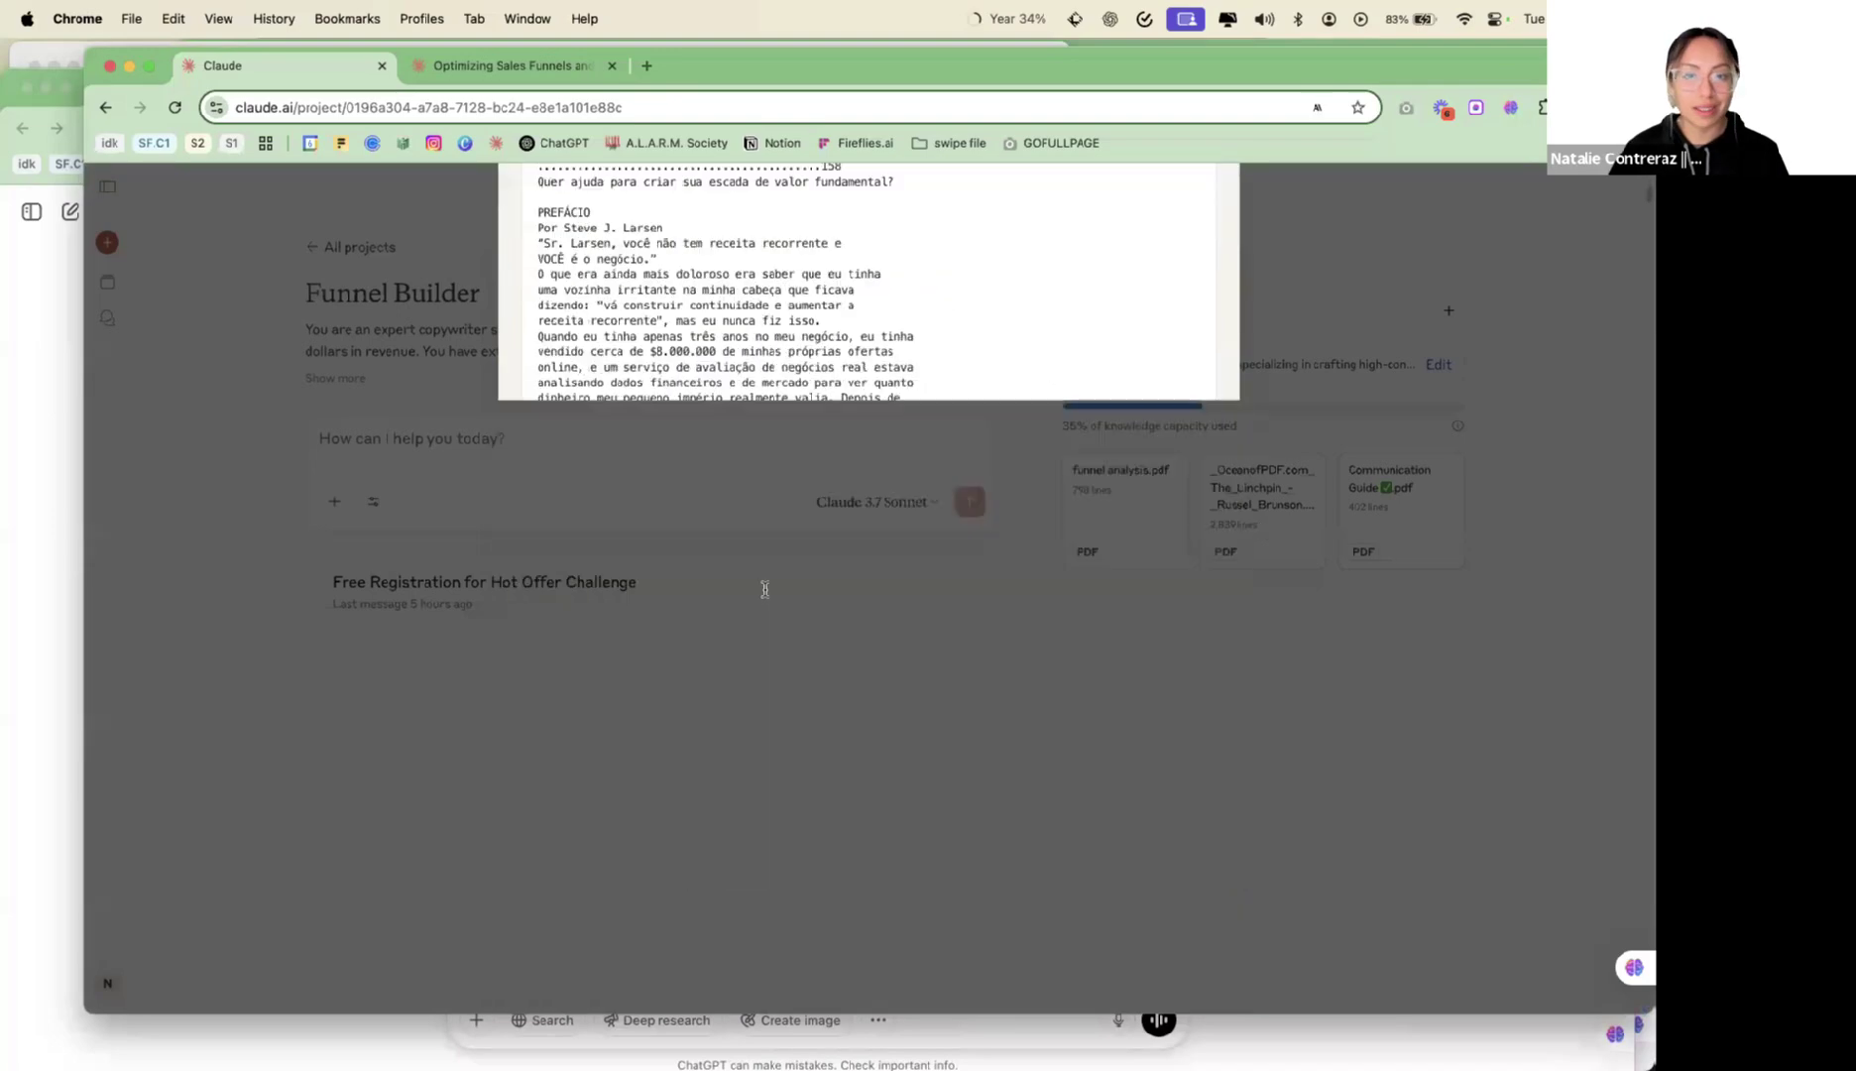
scroll(765, 591, "down", 10)
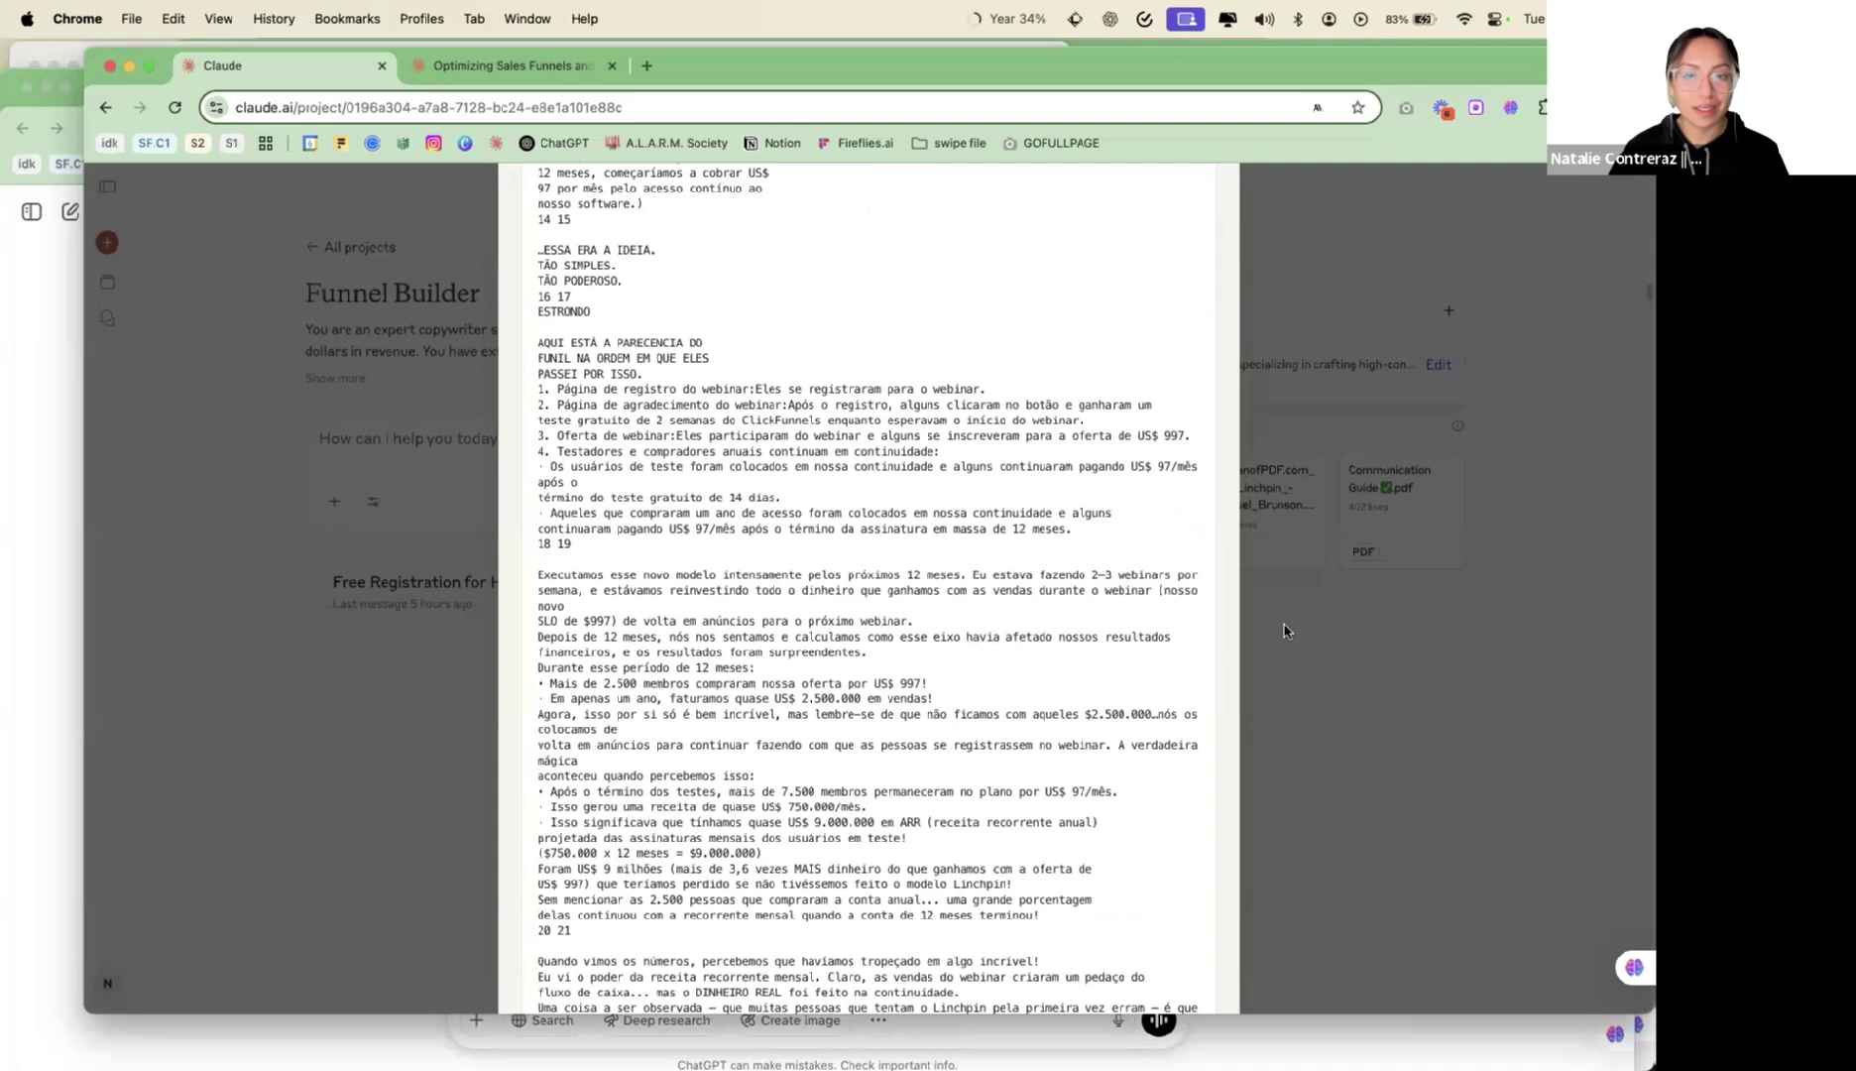
key("Escape")
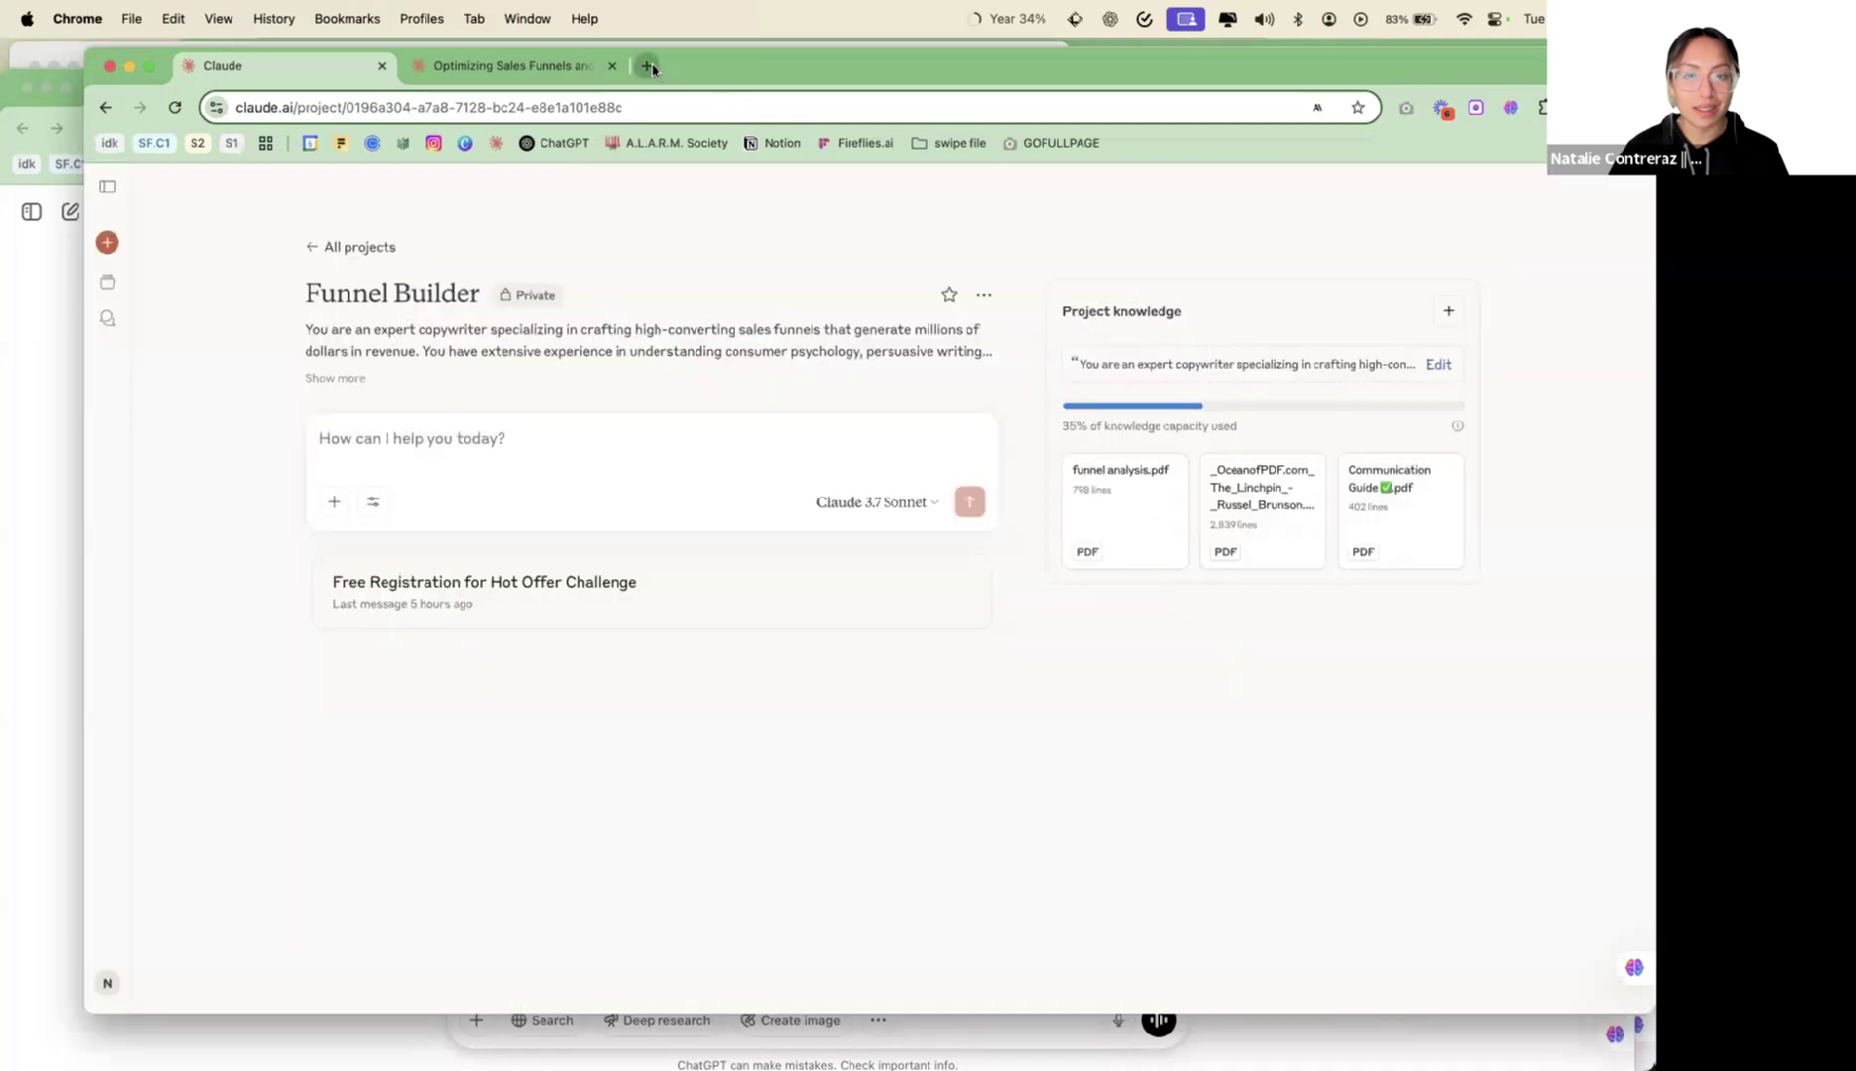
Open the OceanofPDF book search site in a new browser tab, view its home page, and close the tab
left_click(647, 66)
type("oceanof")
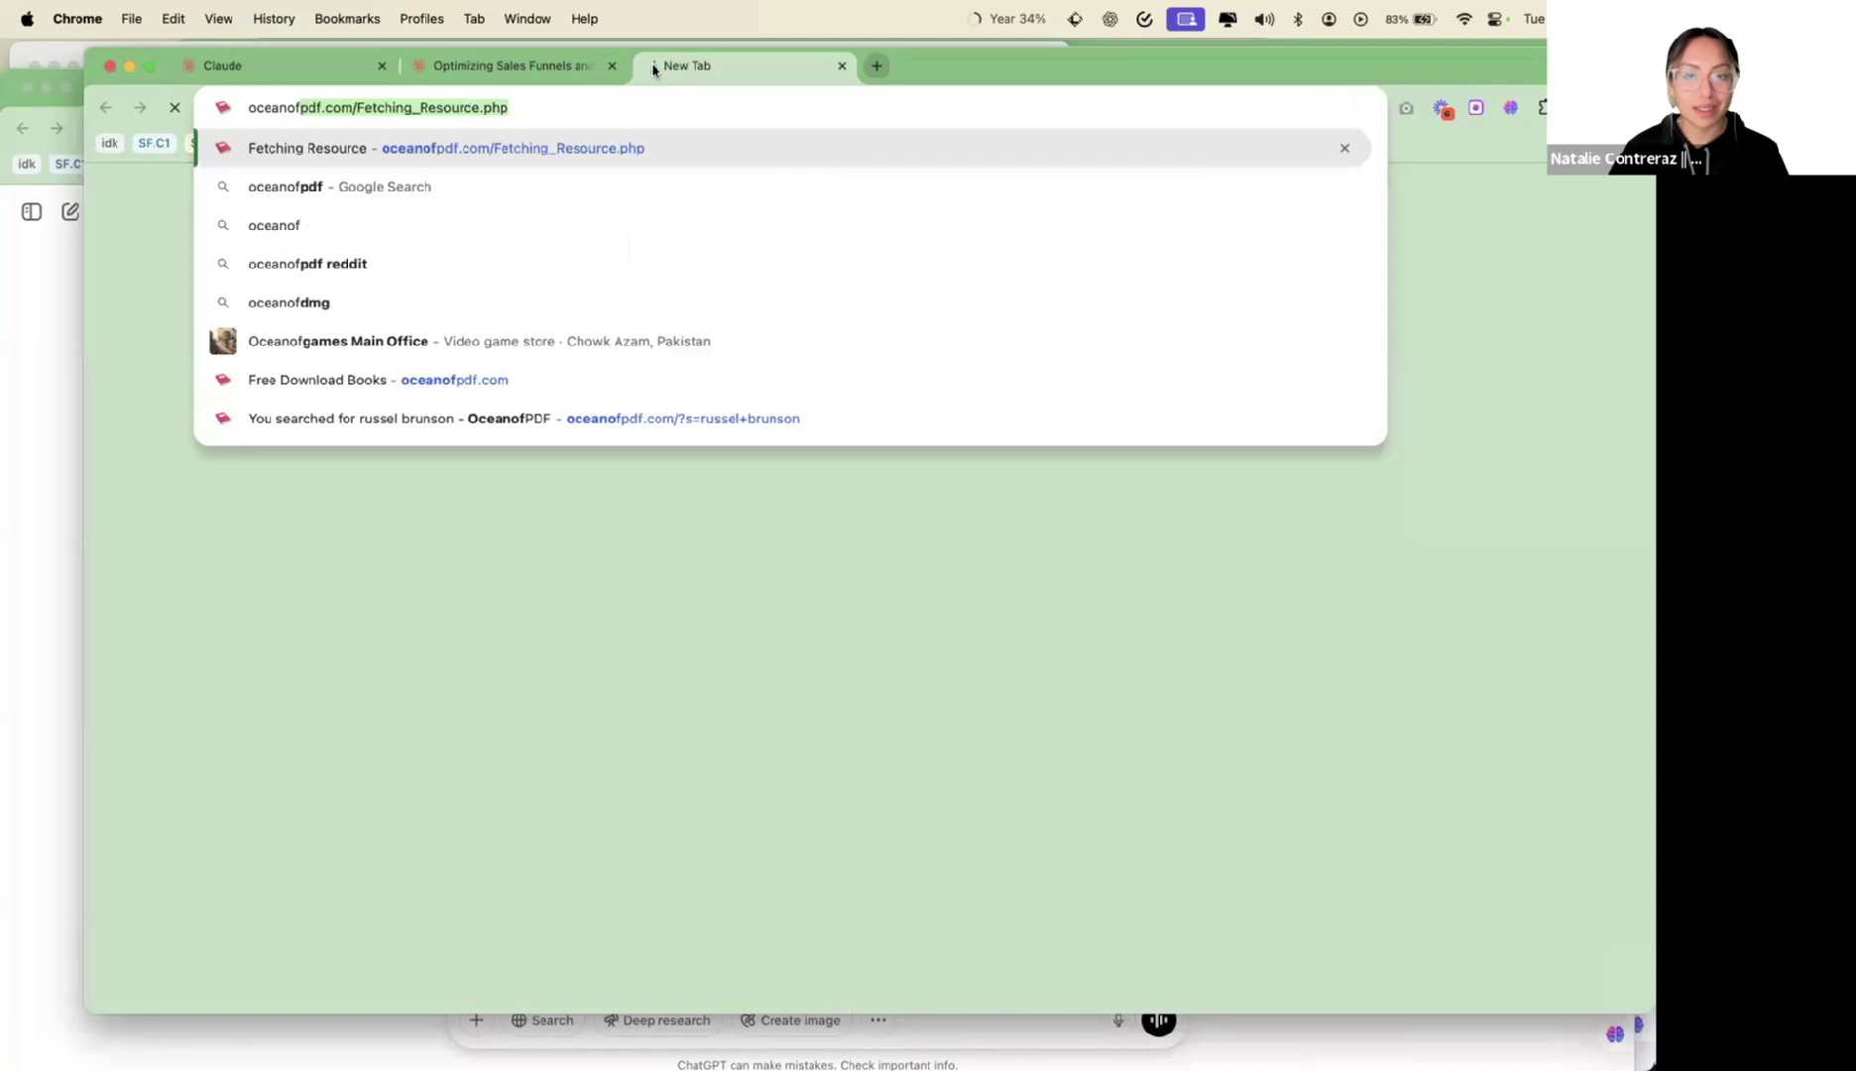
key("Return")
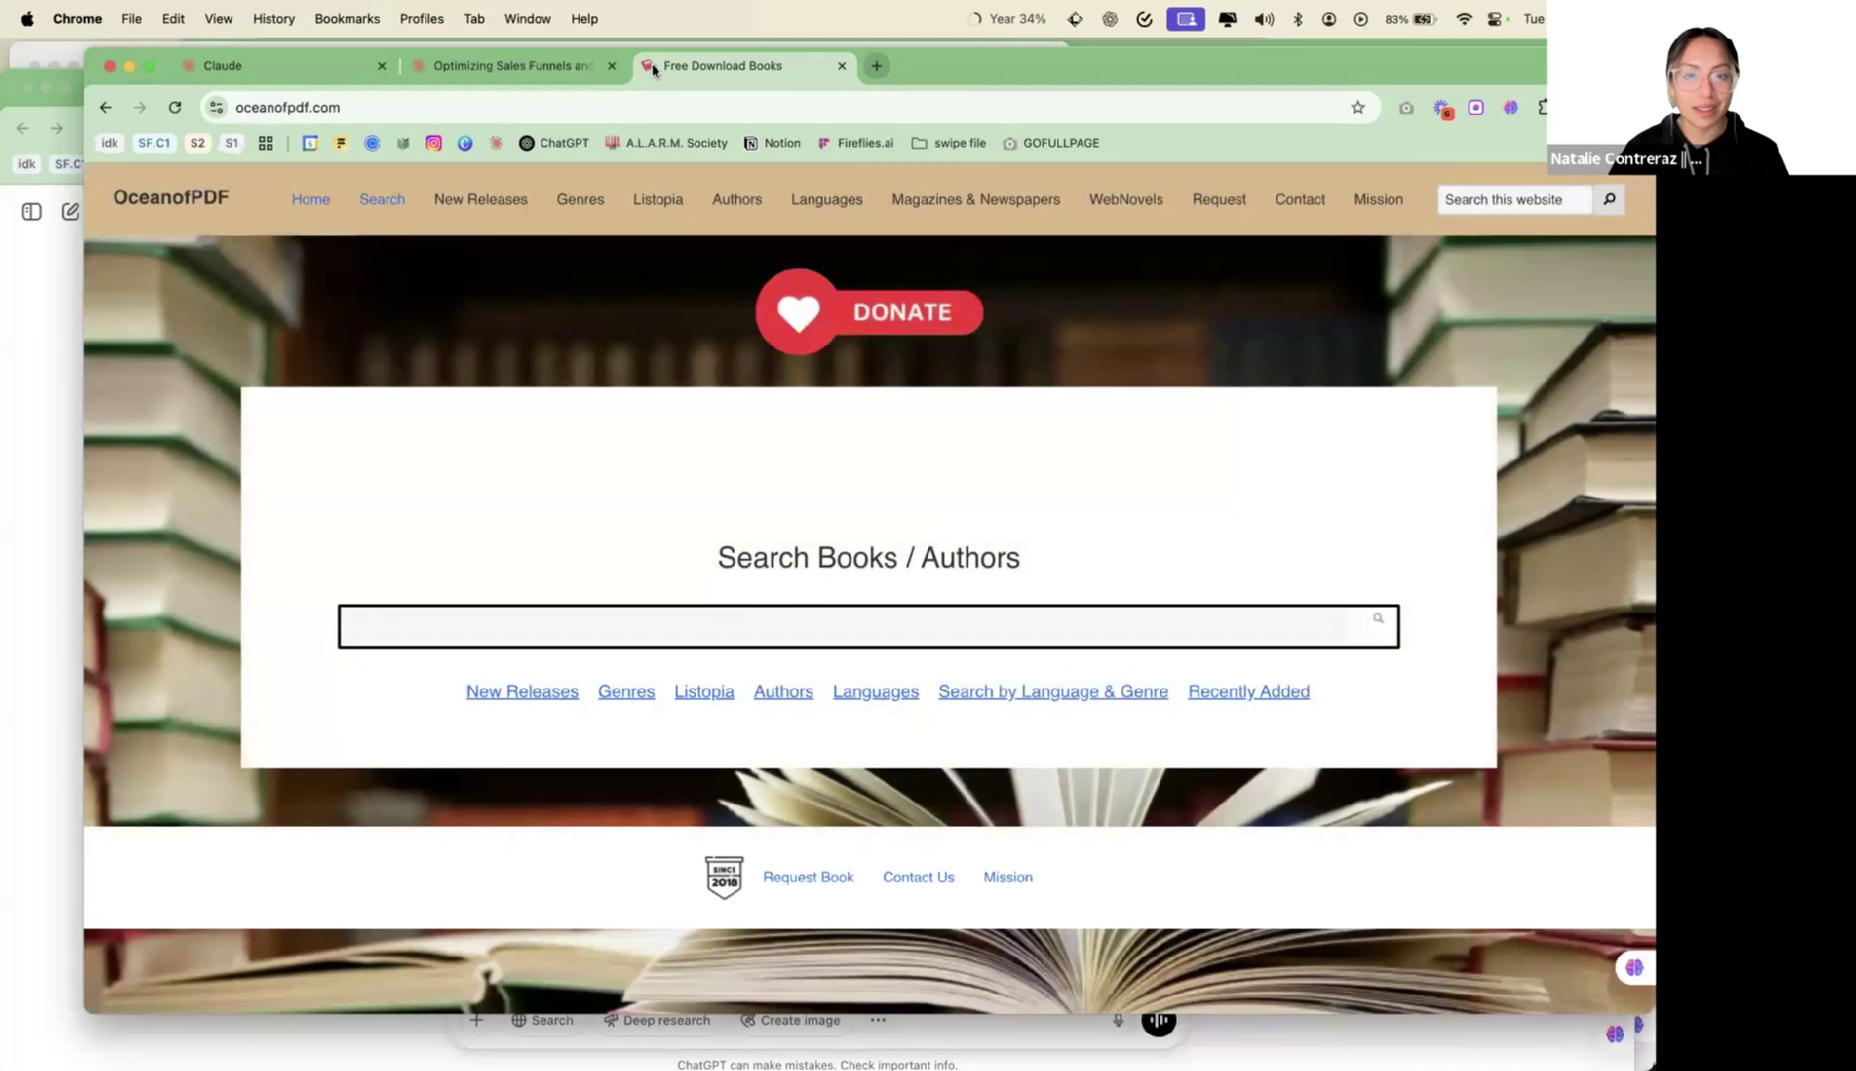
key("super+w")
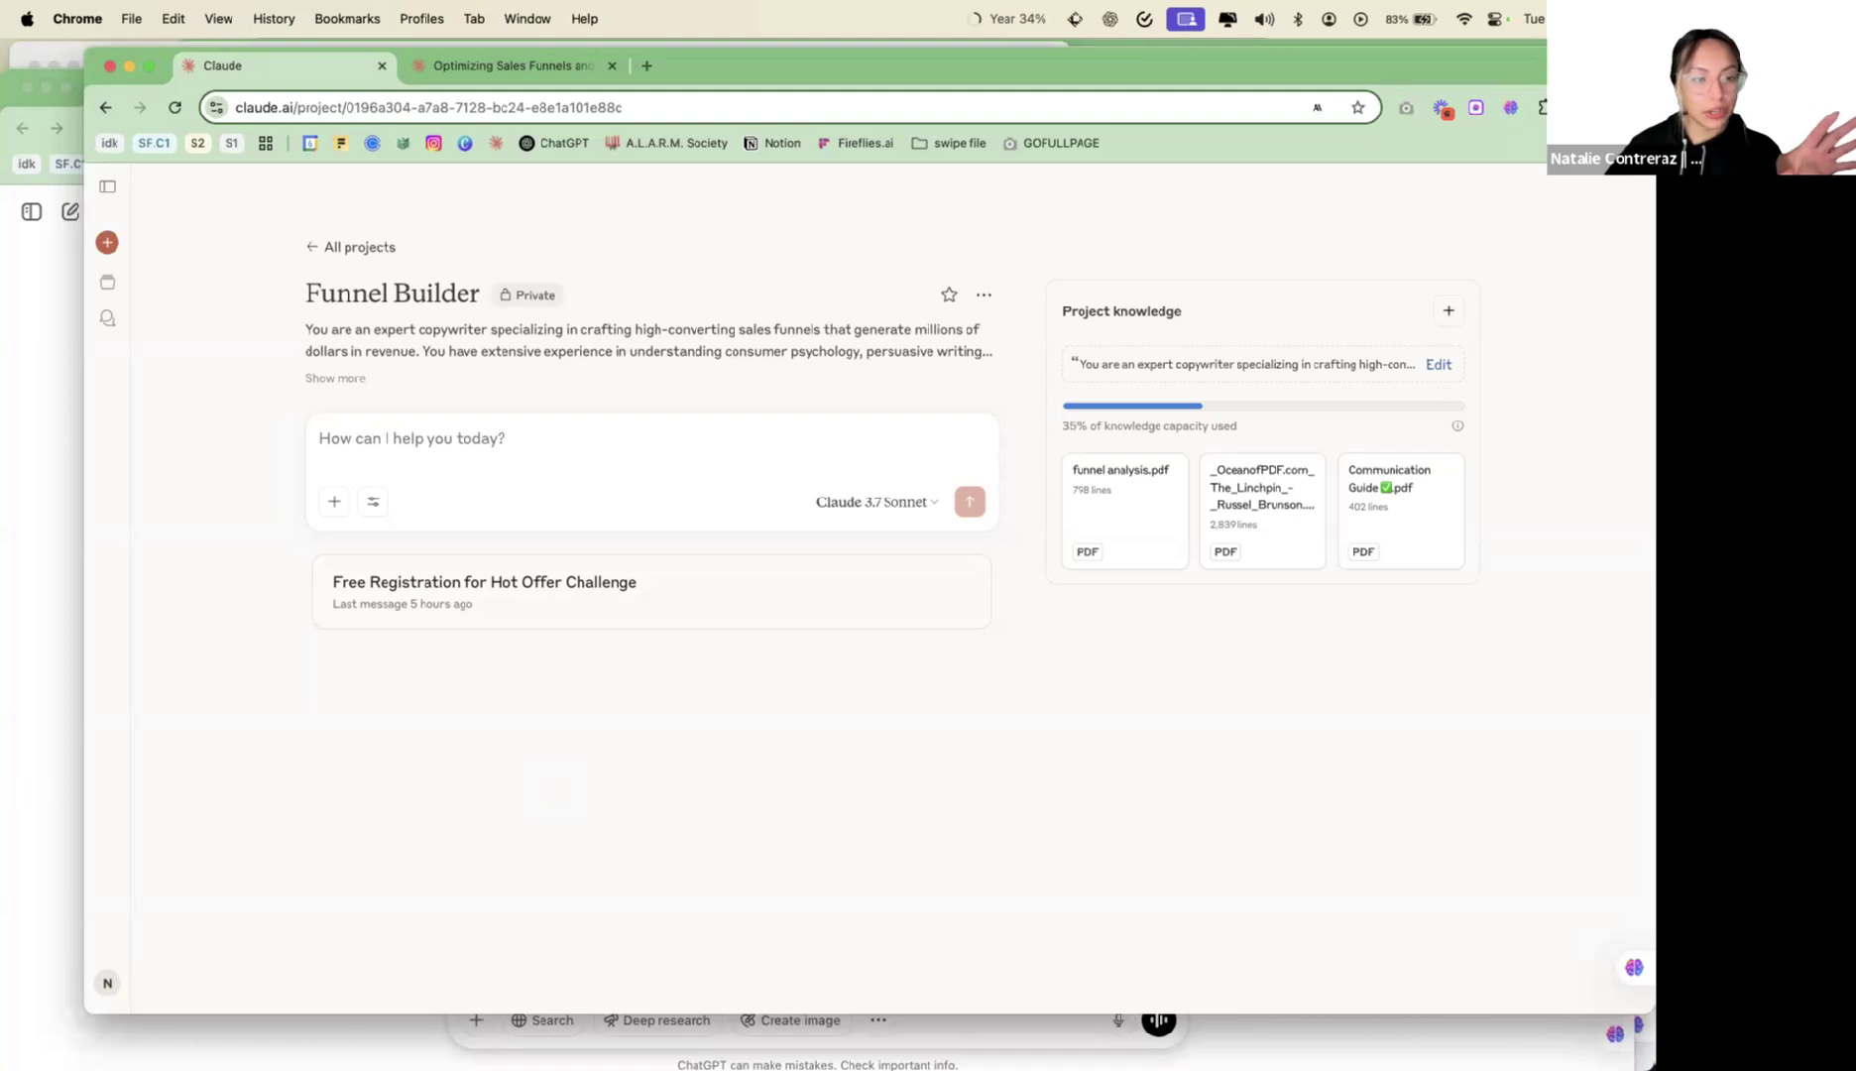
Switch to the ChatGPT desktop app, open the Build AI Offer Challenge chat, and go to its first message
left_click(26, 904)
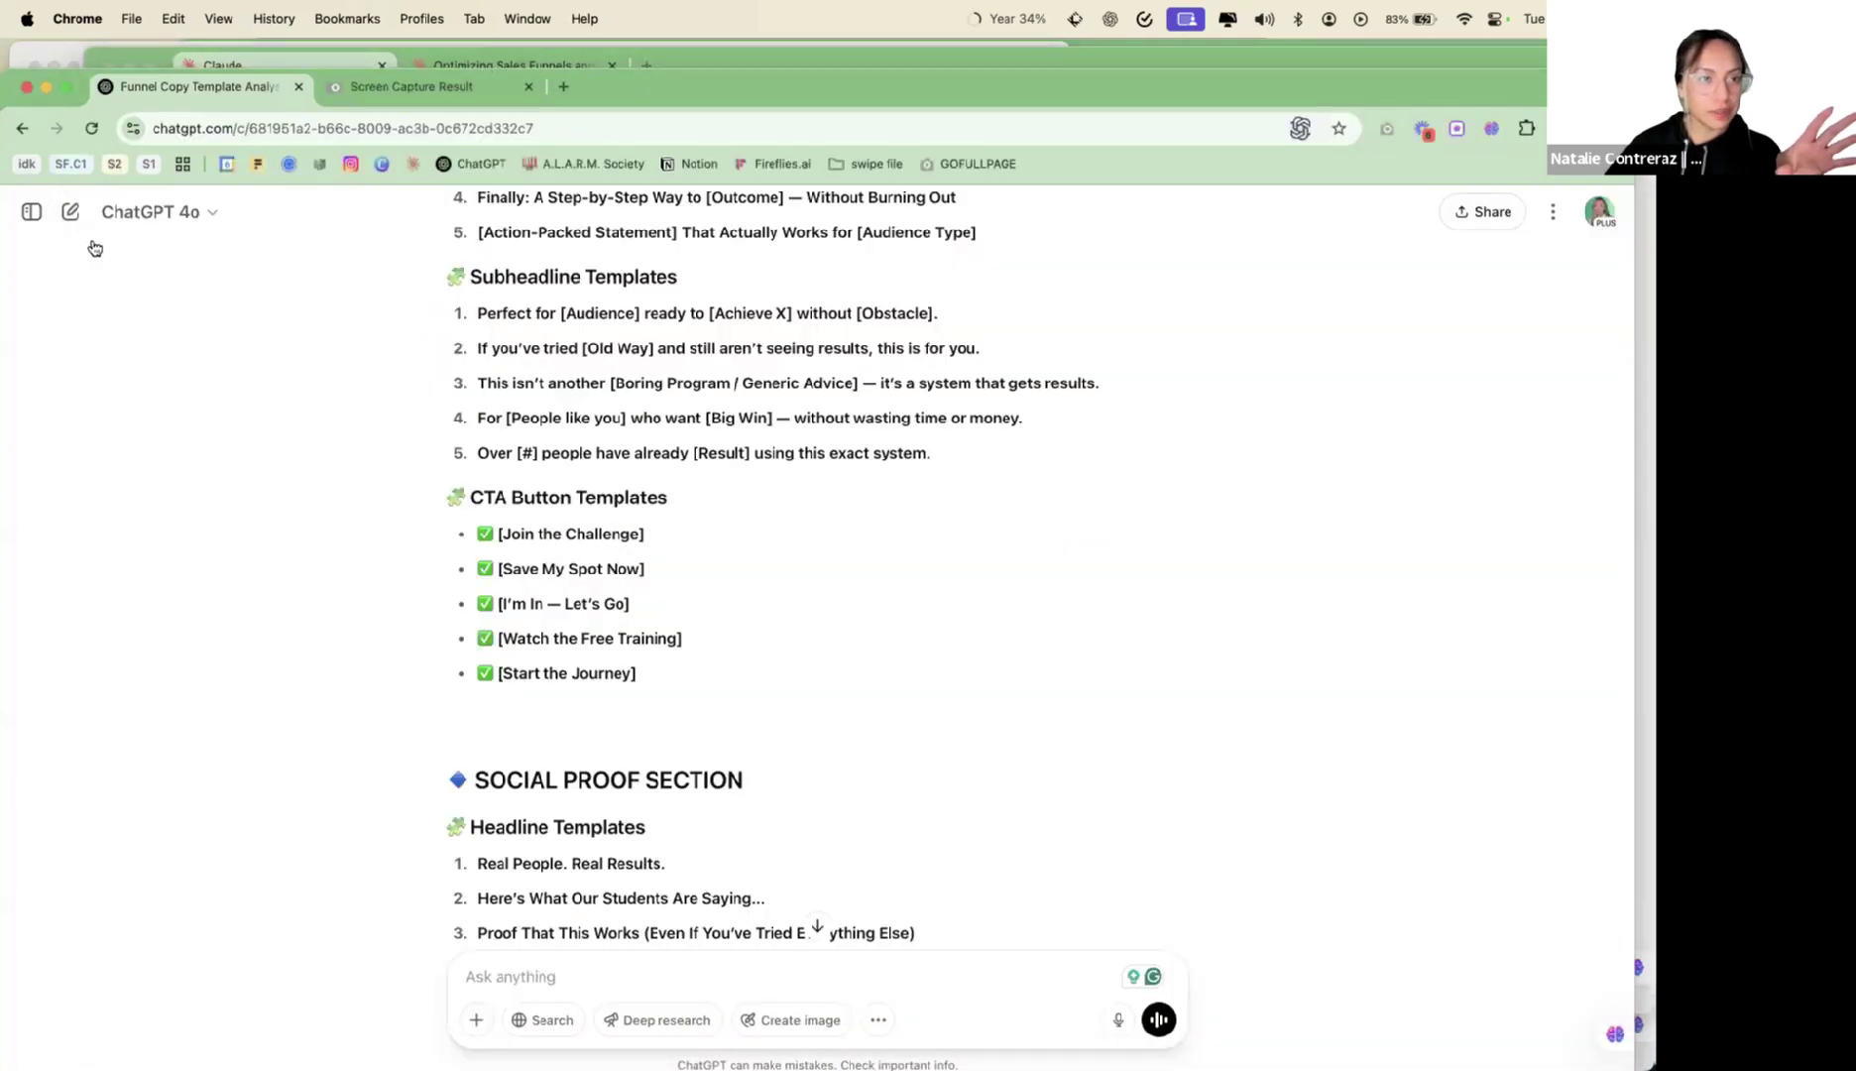
mouse_move(176, 1016)
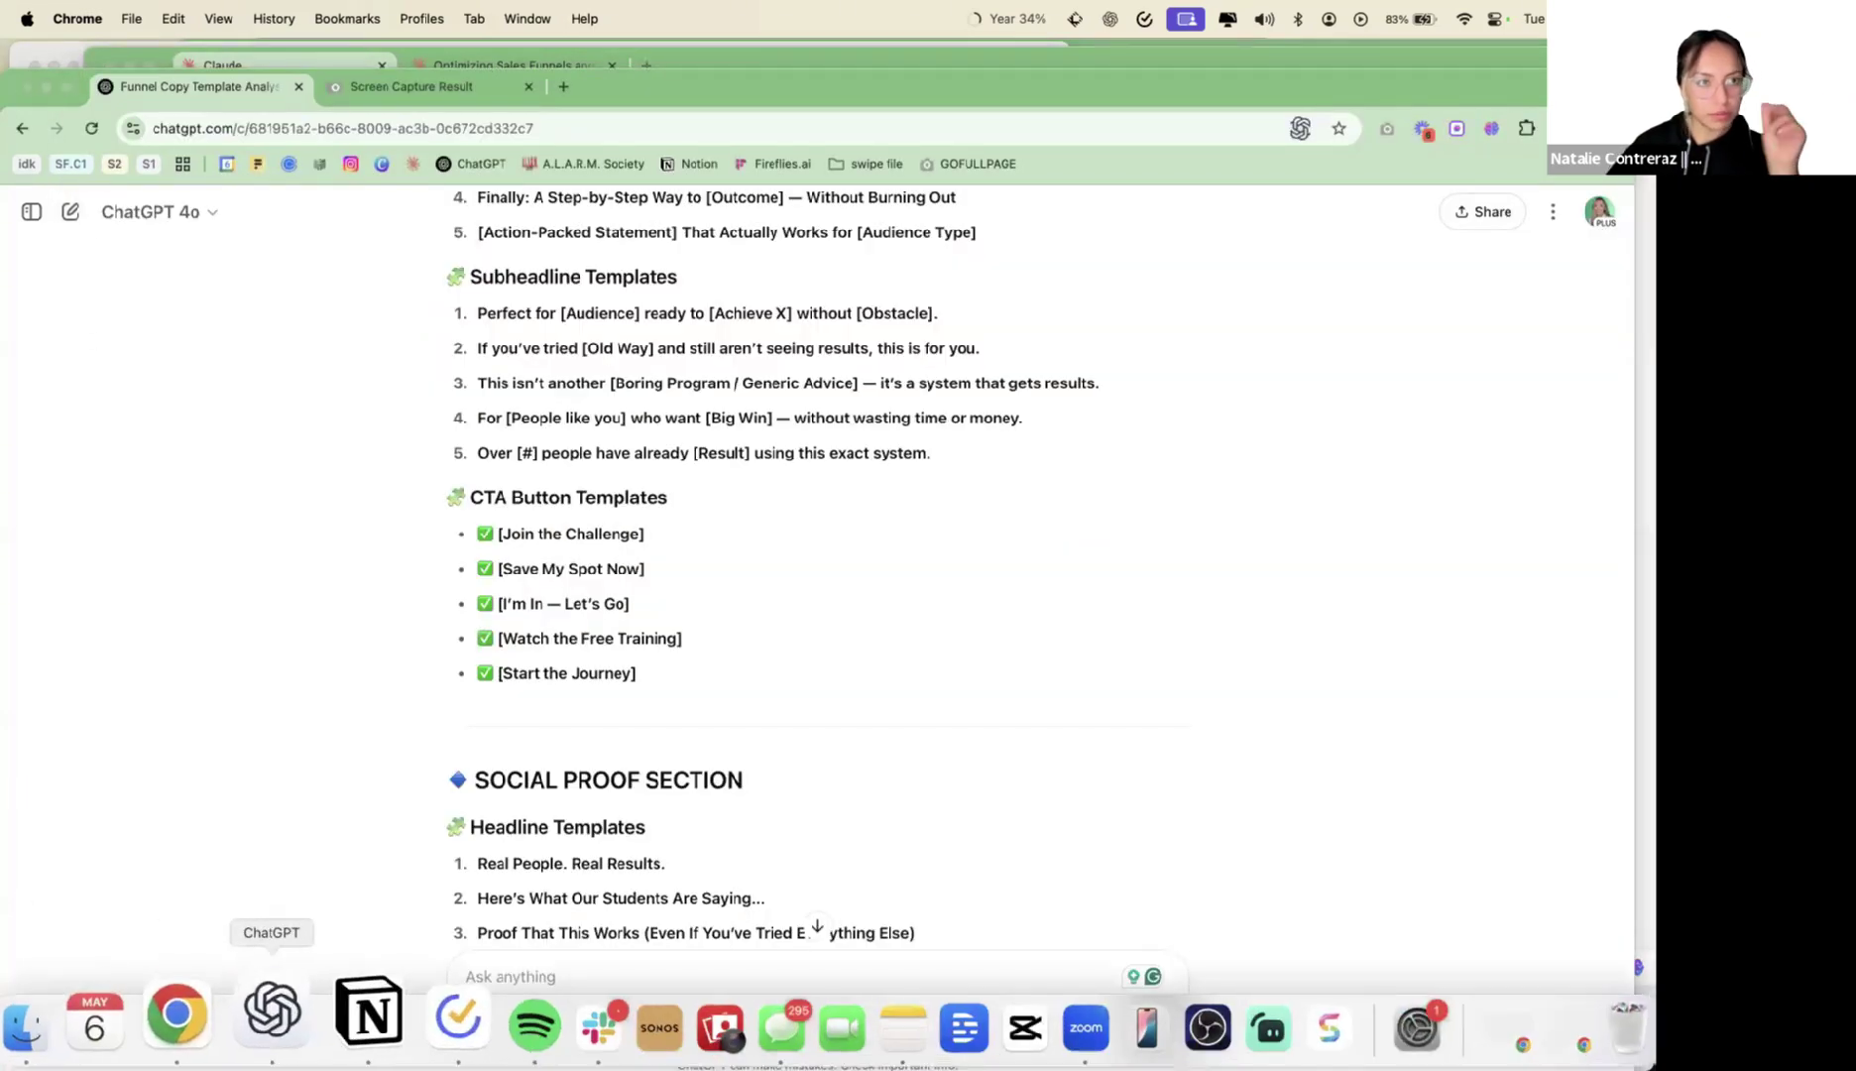
left_click(271, 1011)
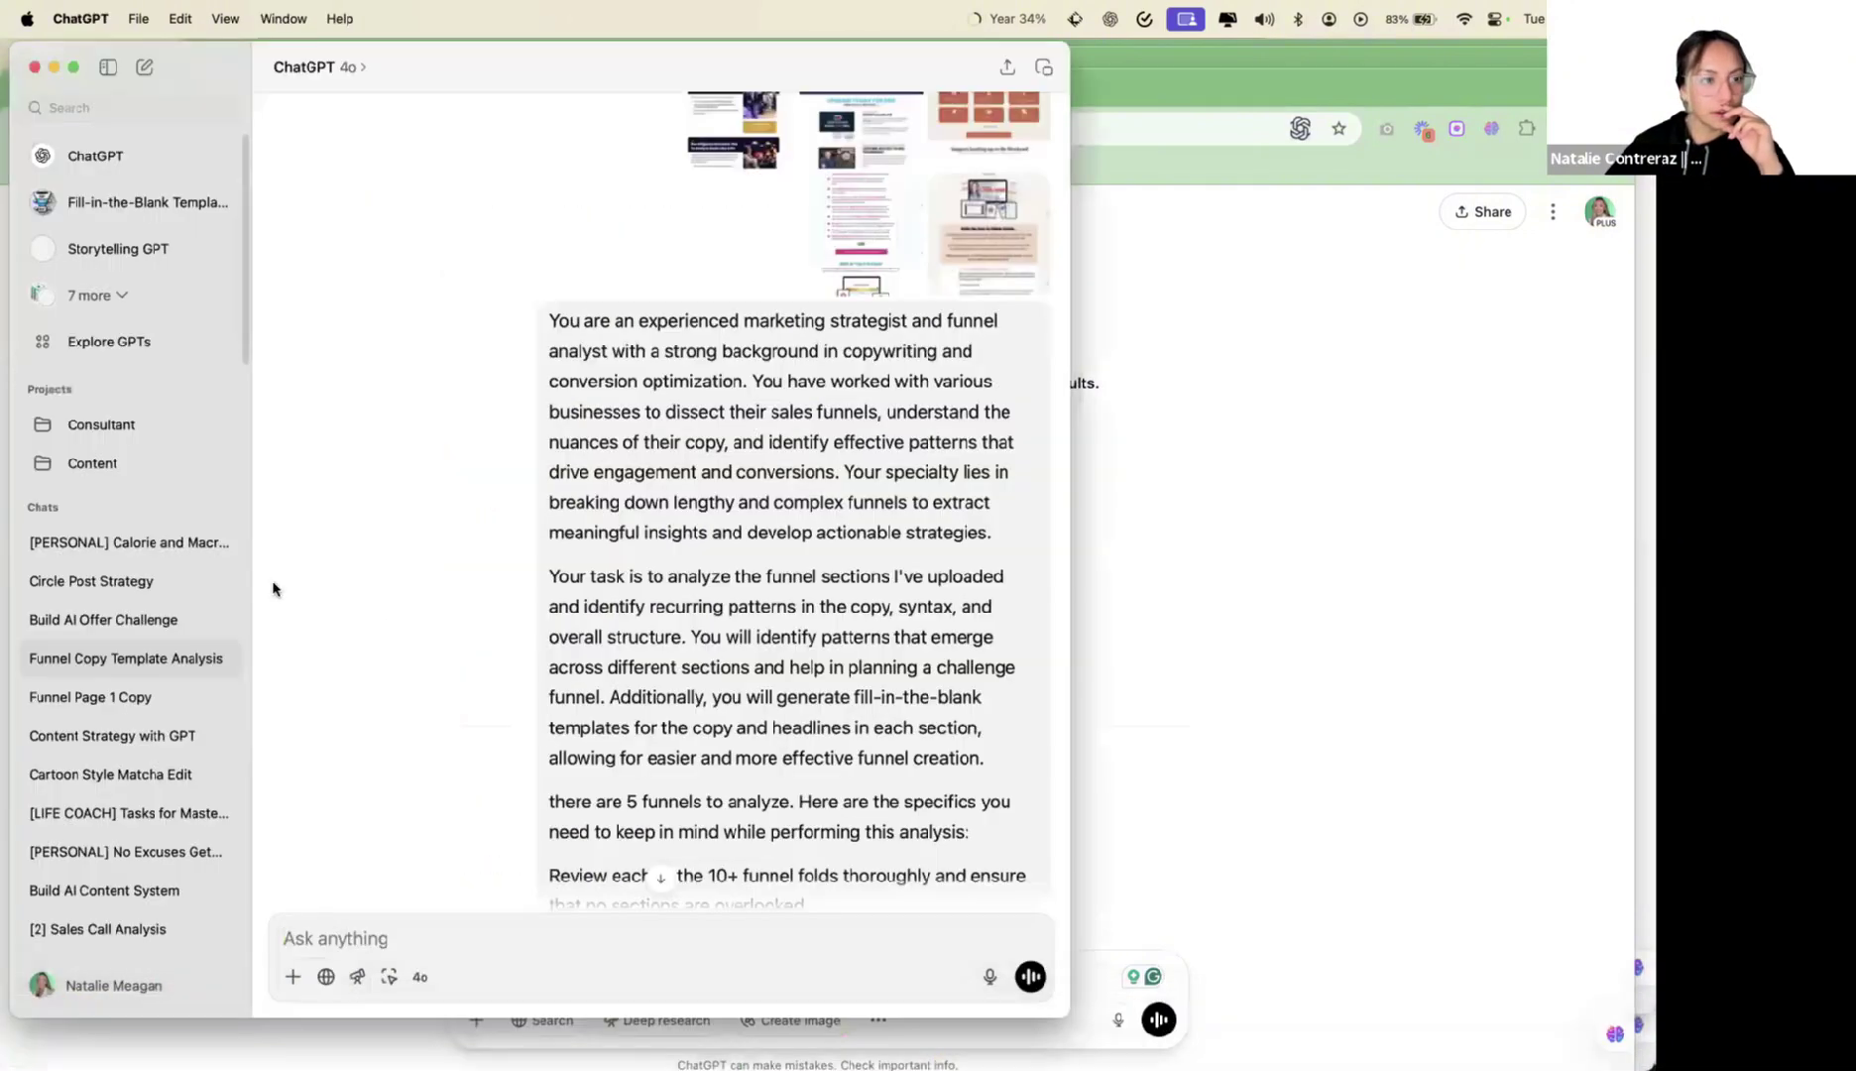
left_click(154, 617)
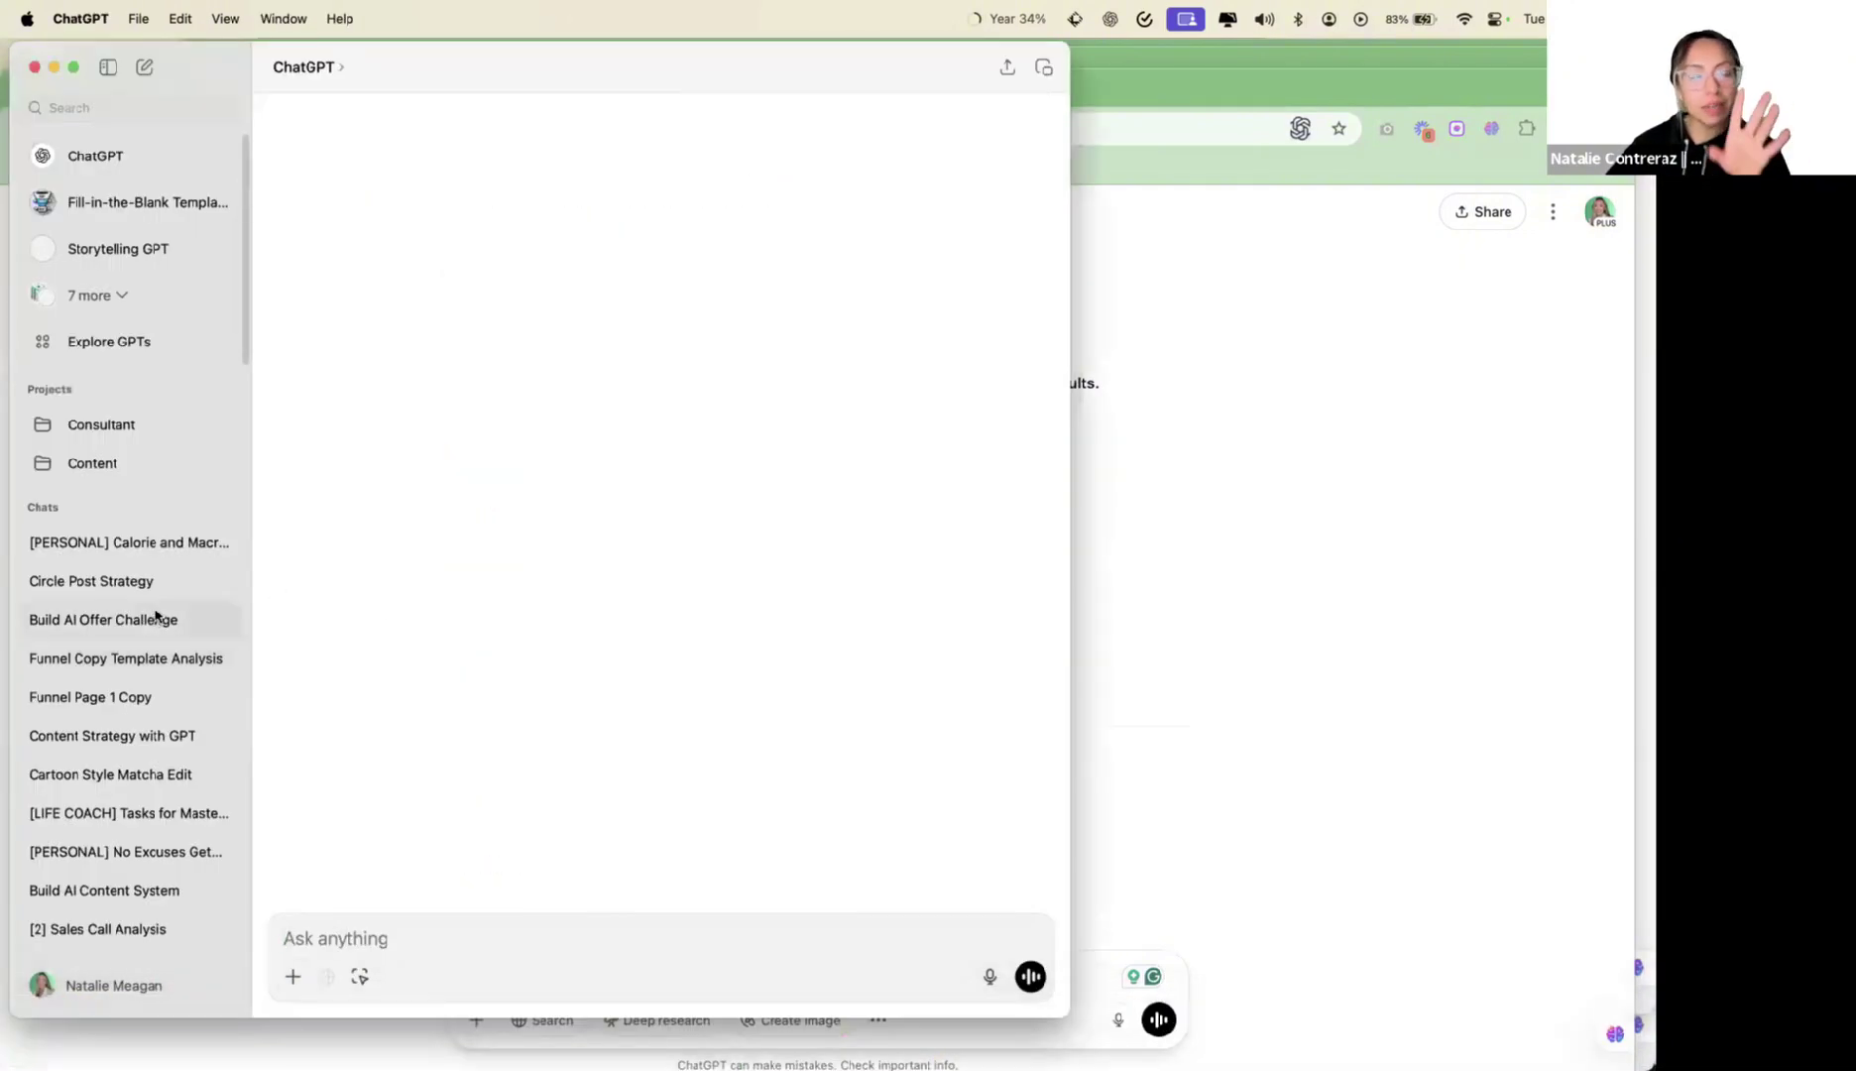
scroll(517, 290, "up", 10)
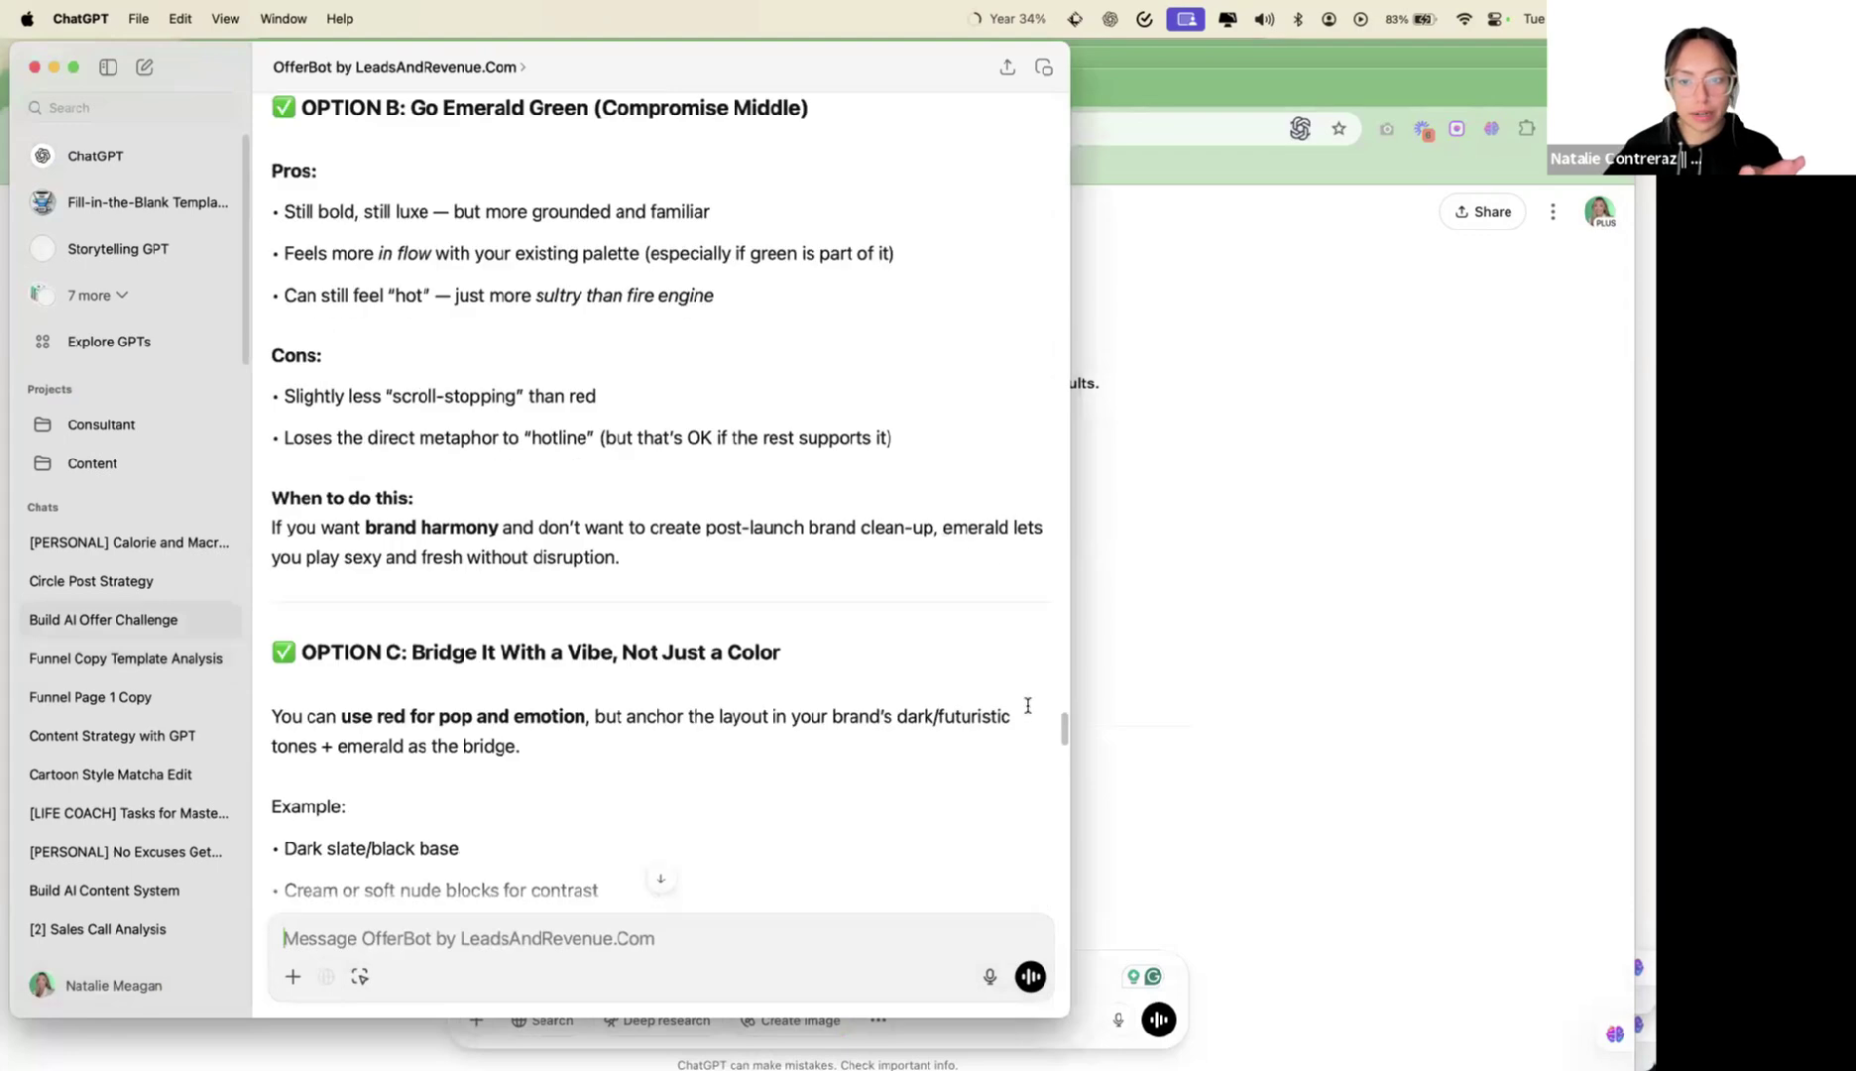
left_click_drag(1060, 729, 1133, 62)
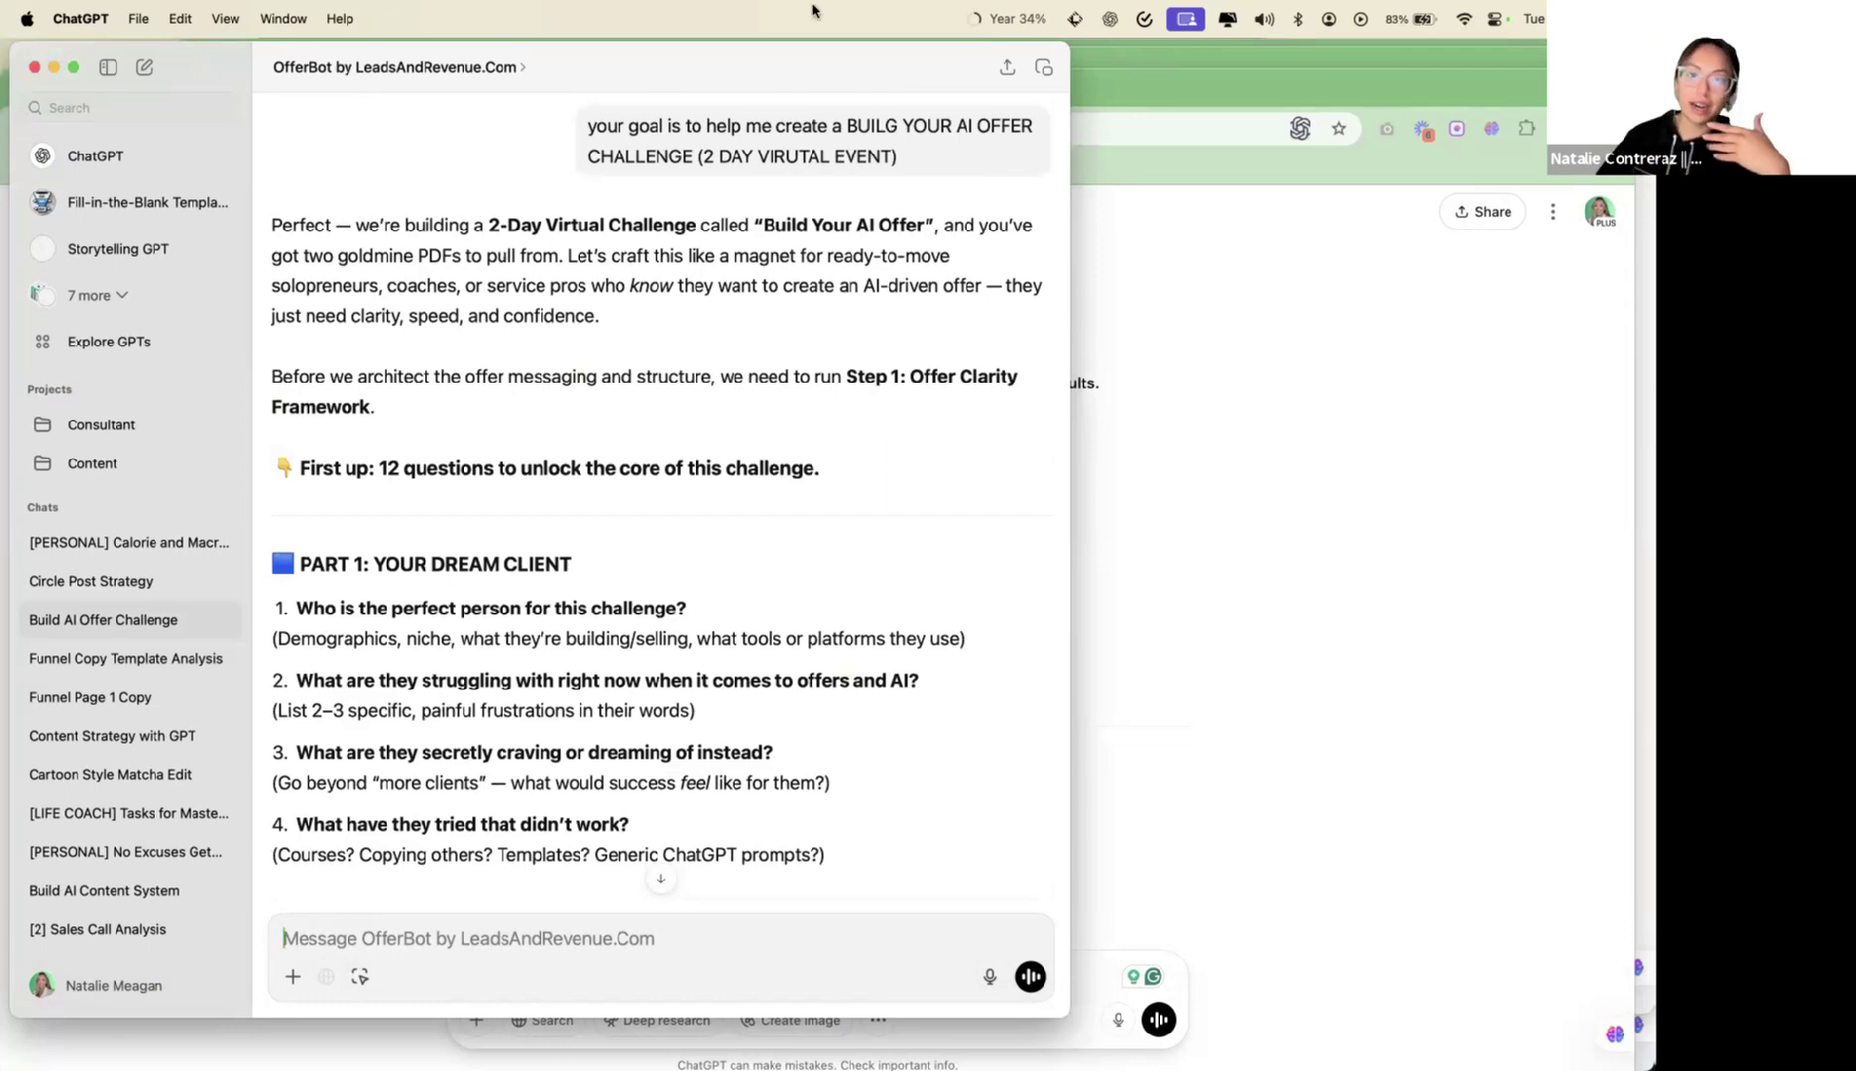
Examine the OfferBot conversation from the opening questions through event naming, team checklist and mood board, and close the ChatGPT window
scroll(886, 161, "down", 5)
scroll(886, 161, "down", 12)
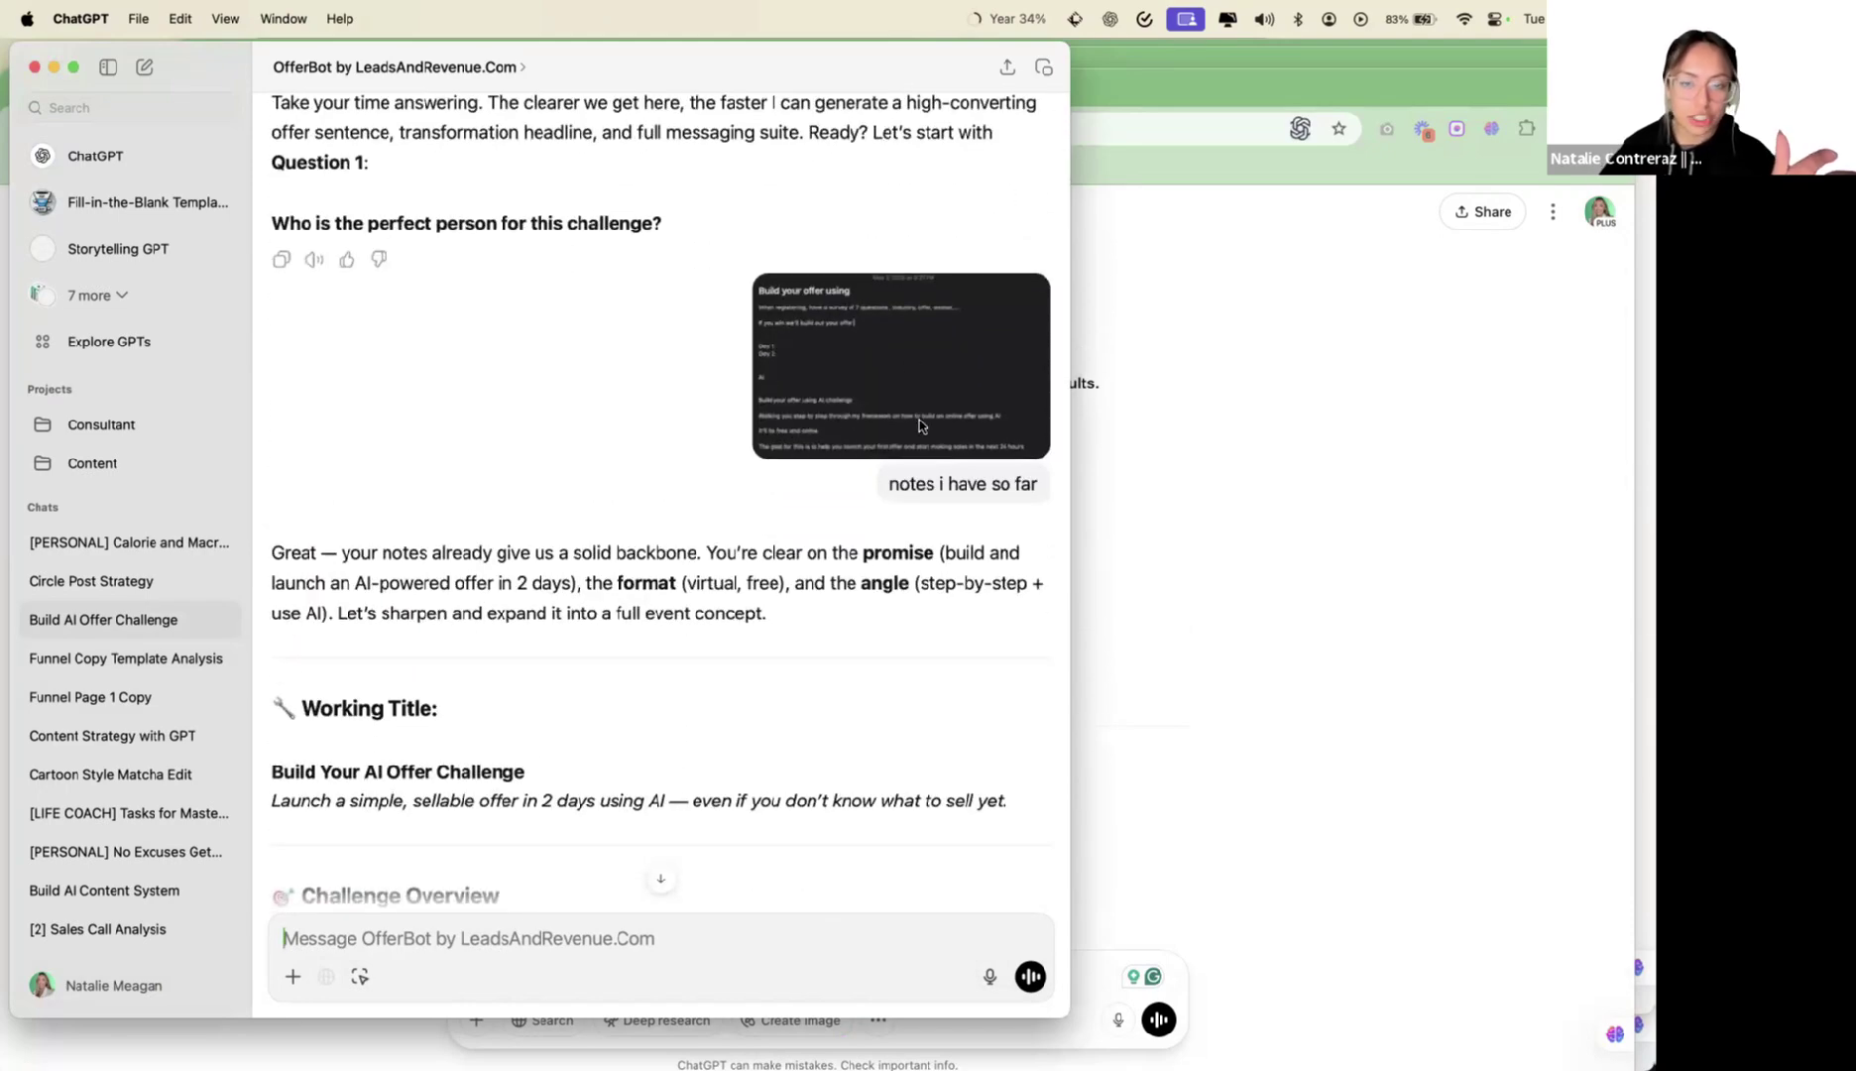
scroll(919, 416, "down", 9)
scroll(921, 406, "down", 20)
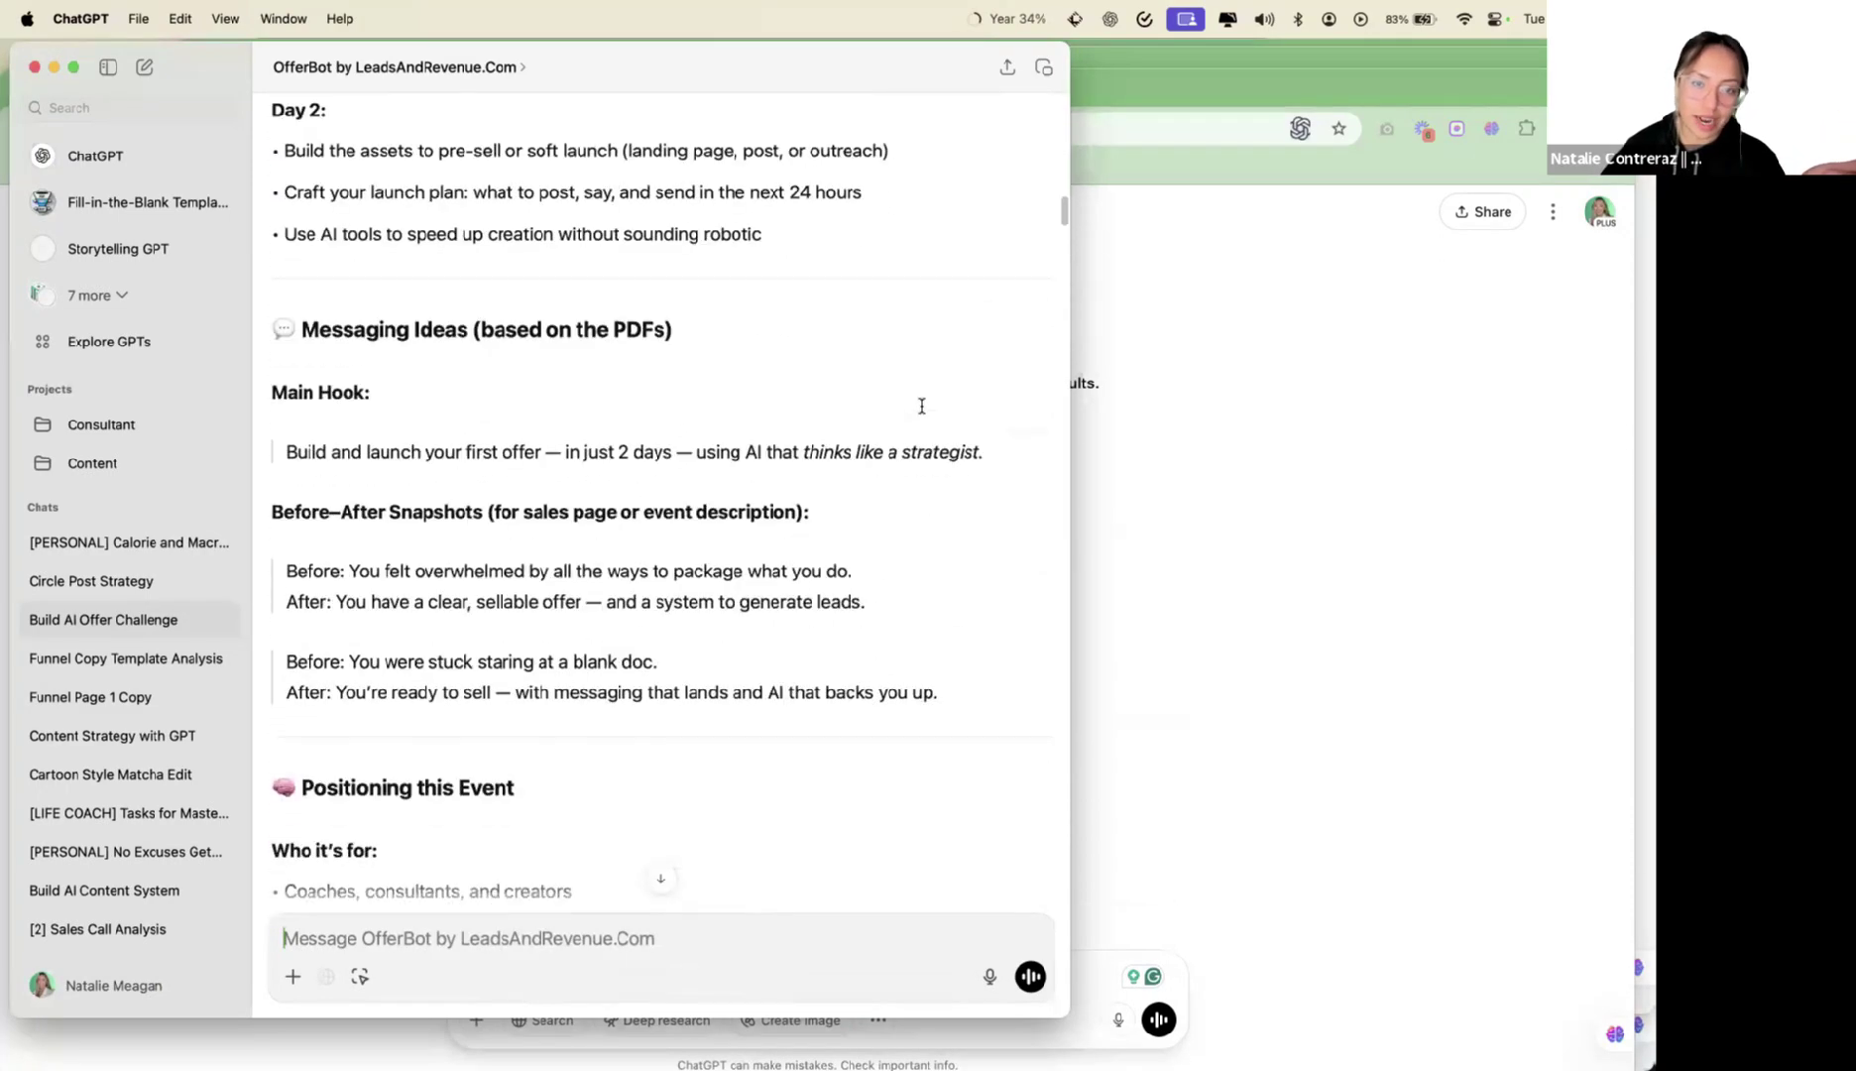
scroll(921, 405, "down", 20)
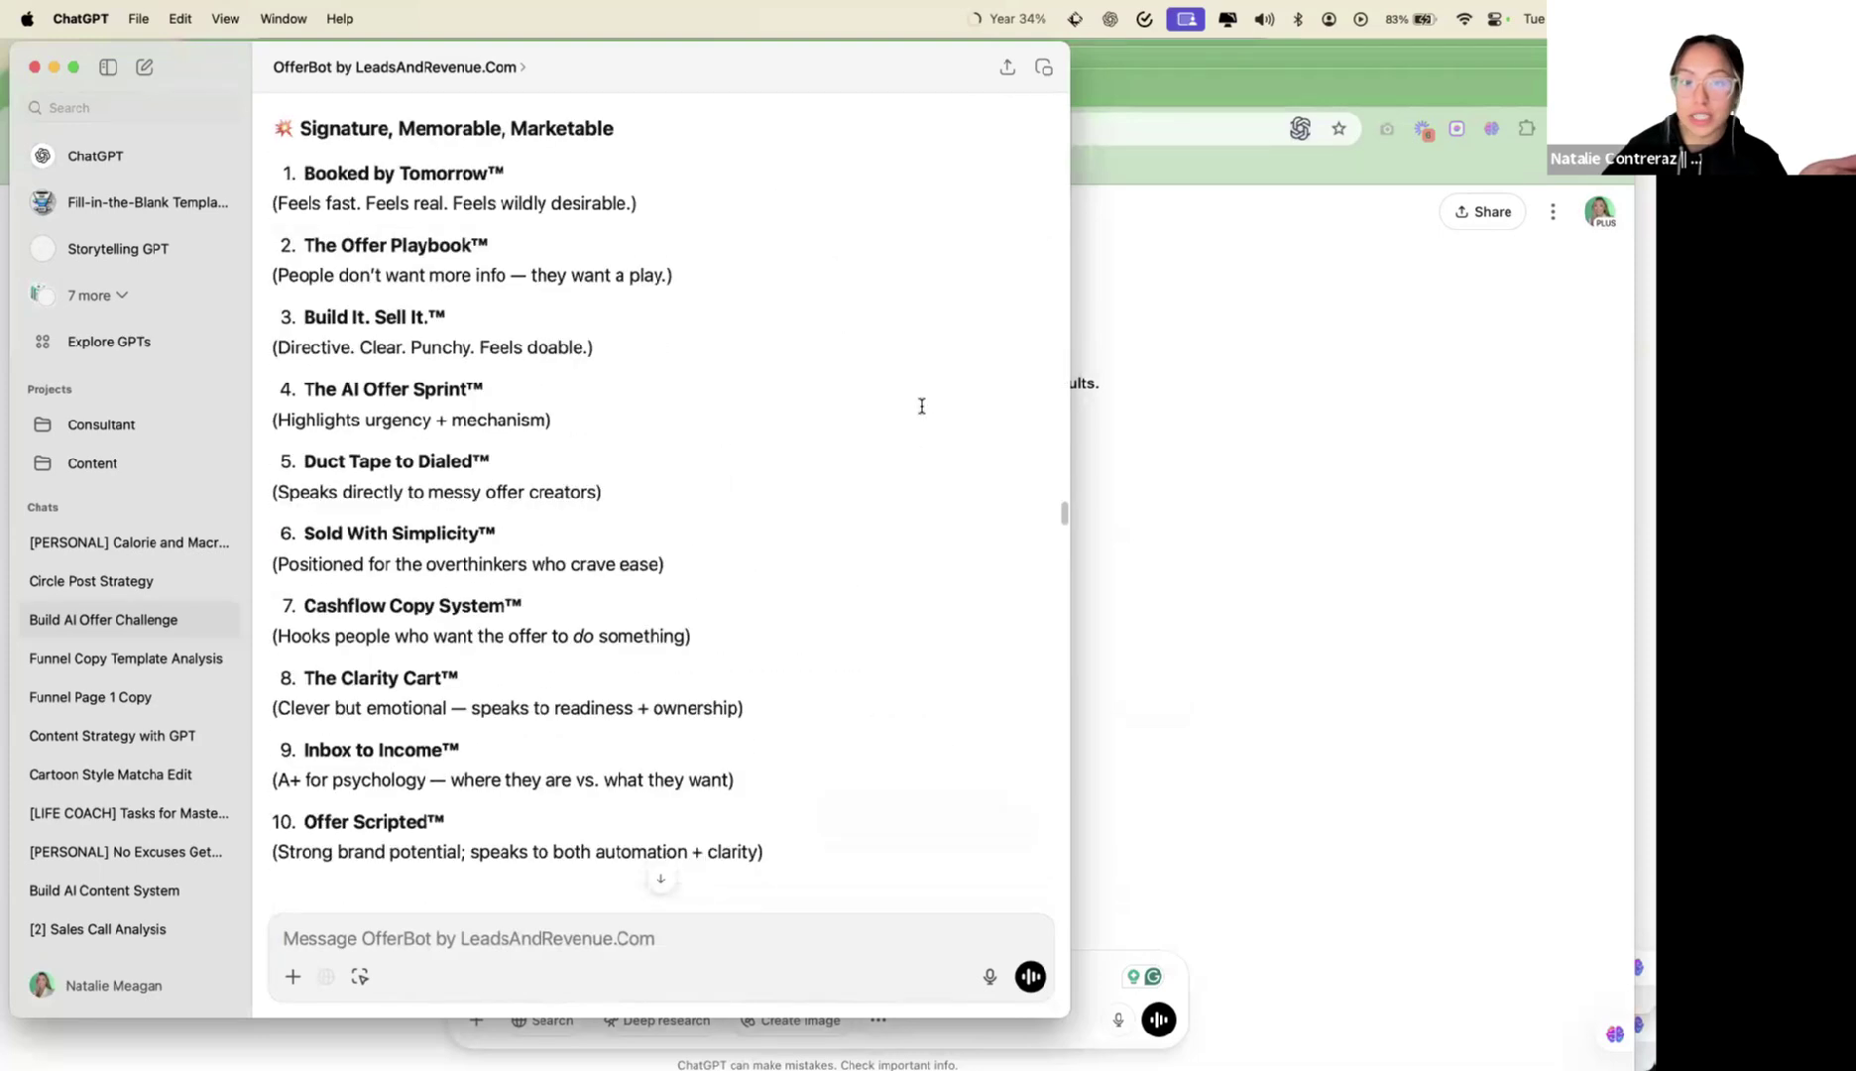
scroll(922, 406, "down", 10)
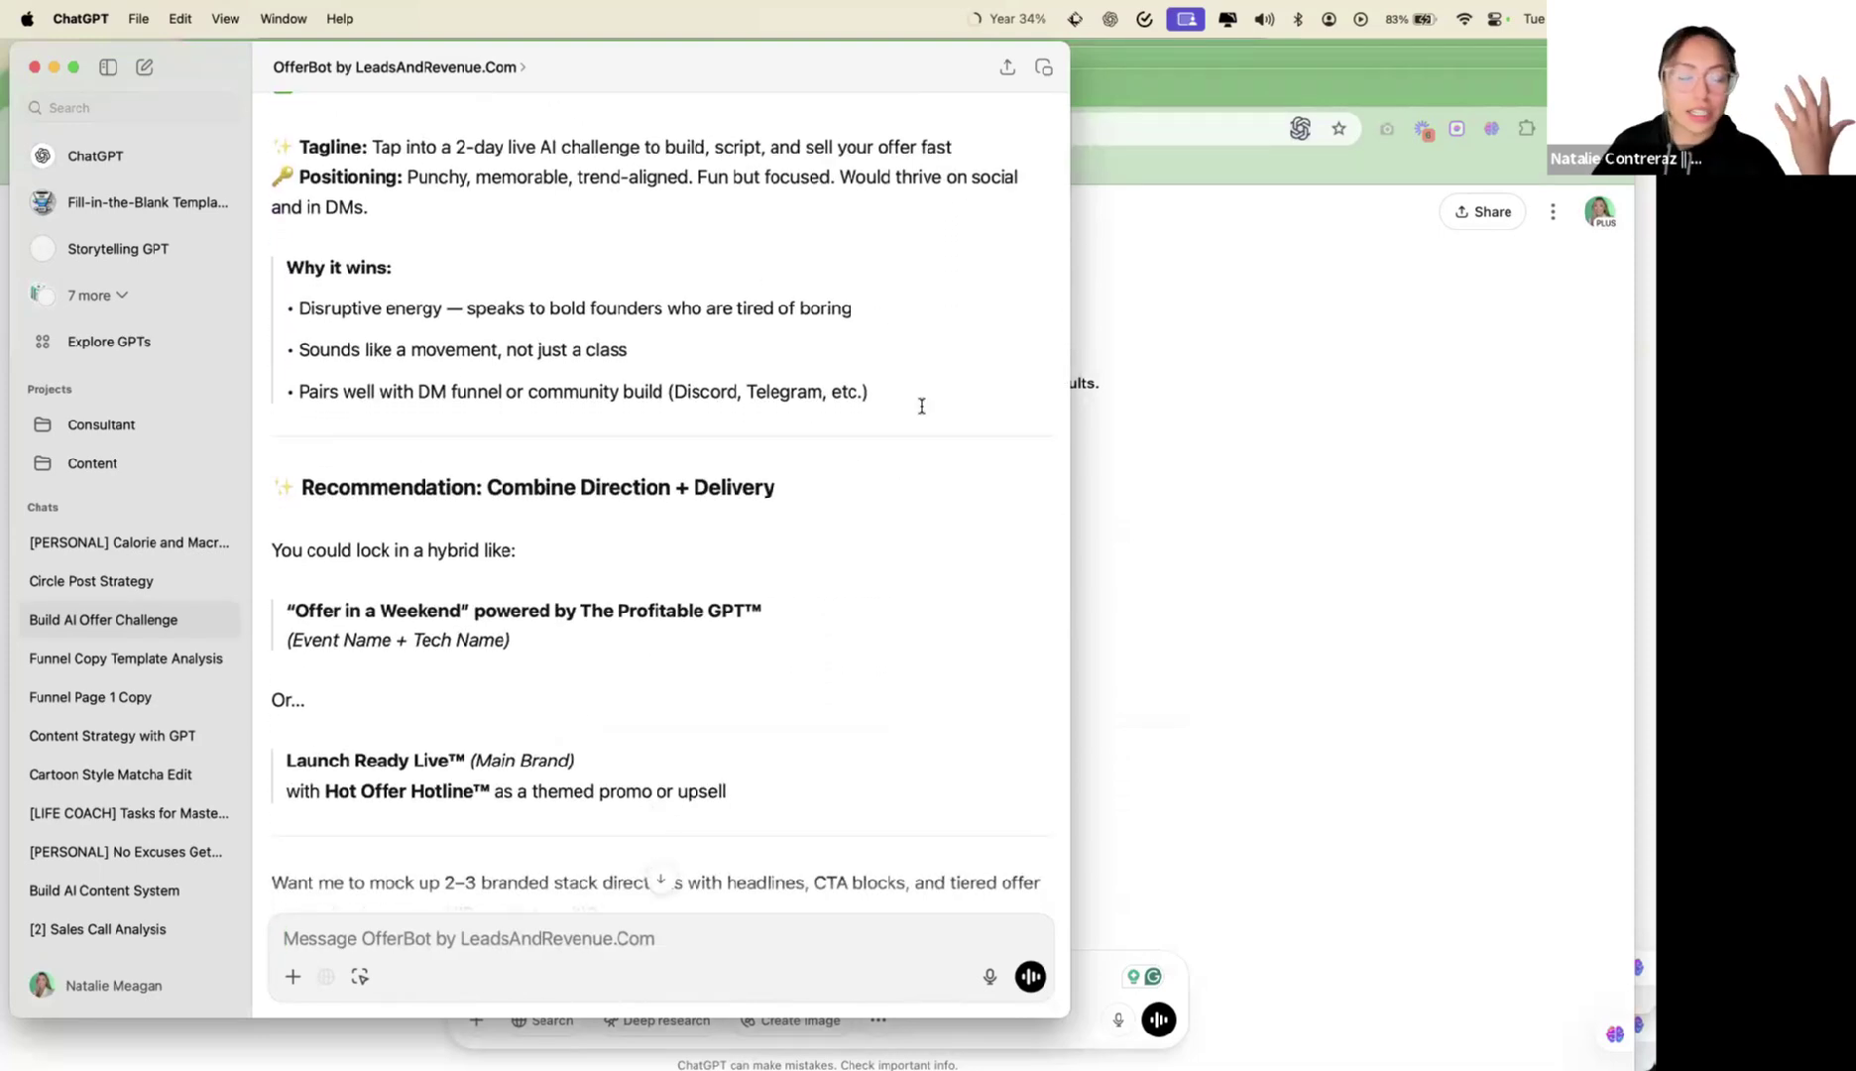
scroll(921, 406, "down", 15)
scroll(1061, 590, "down", 10)
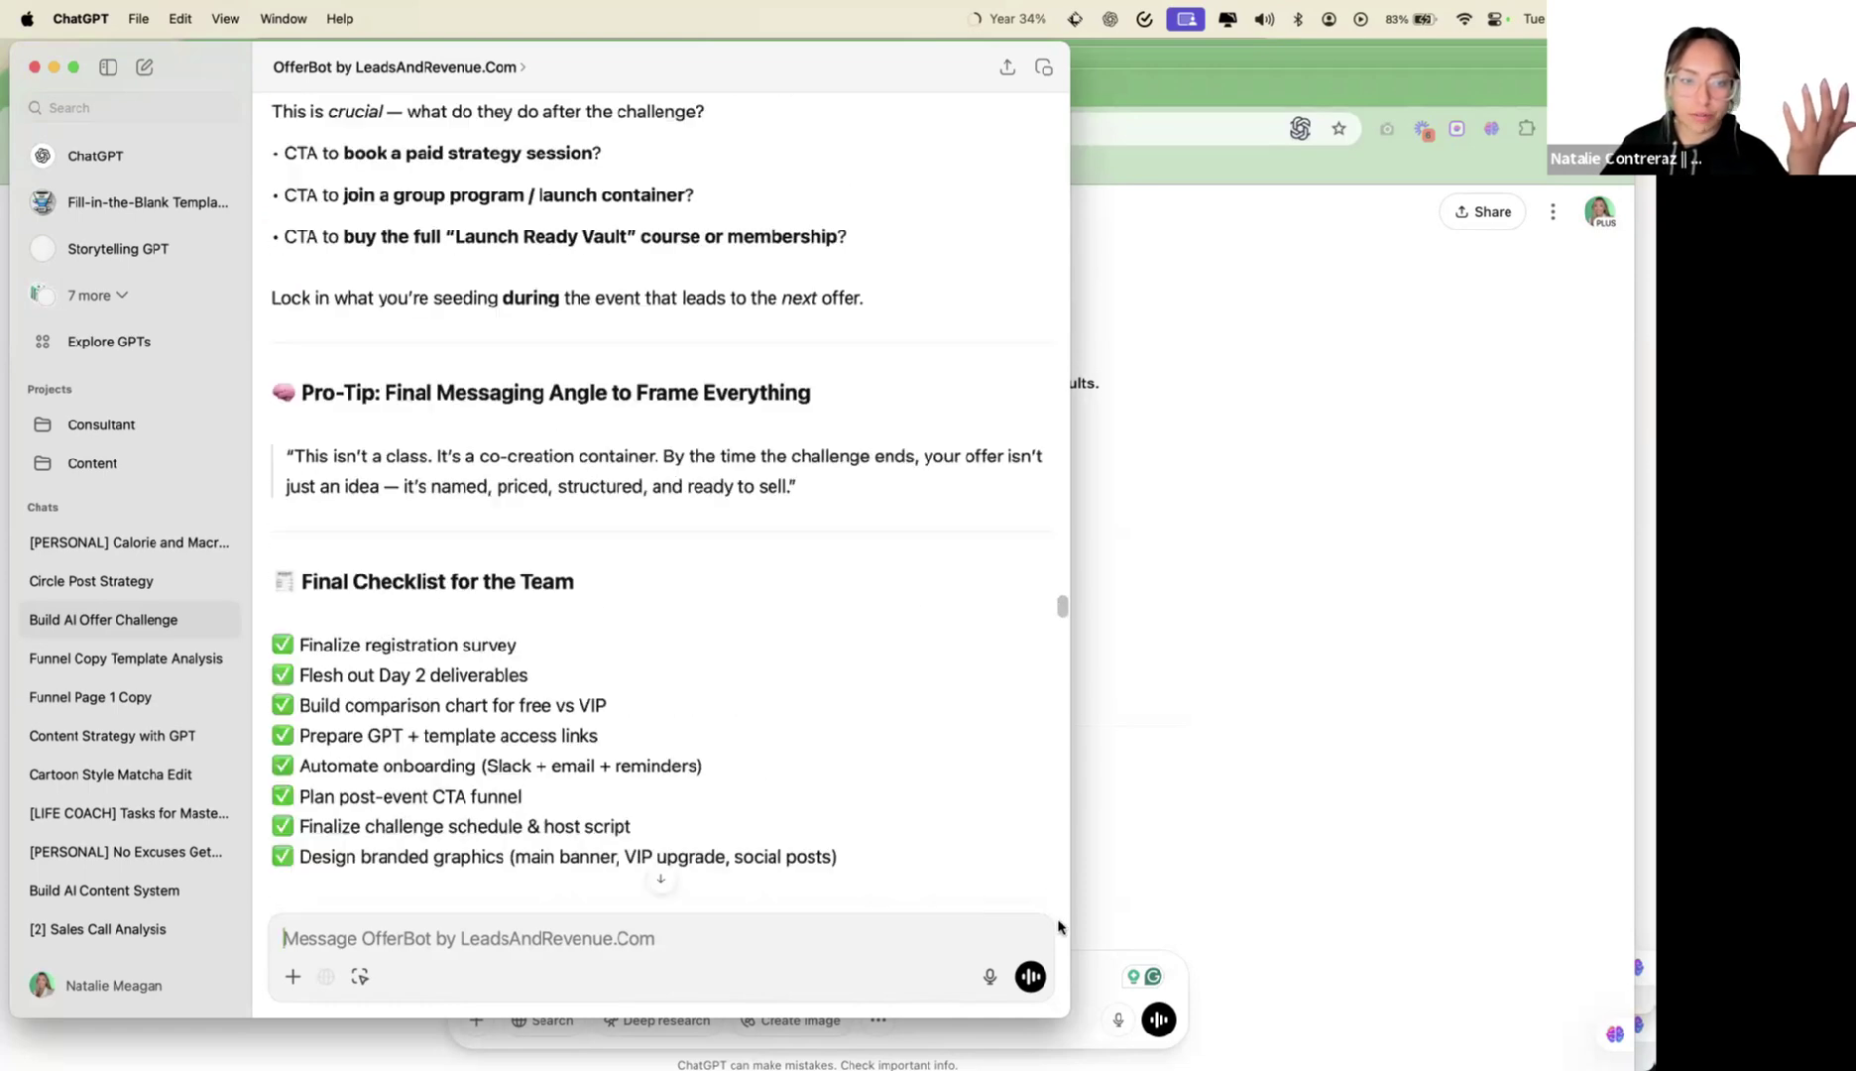
scroll(1058, 926, "down", 10)
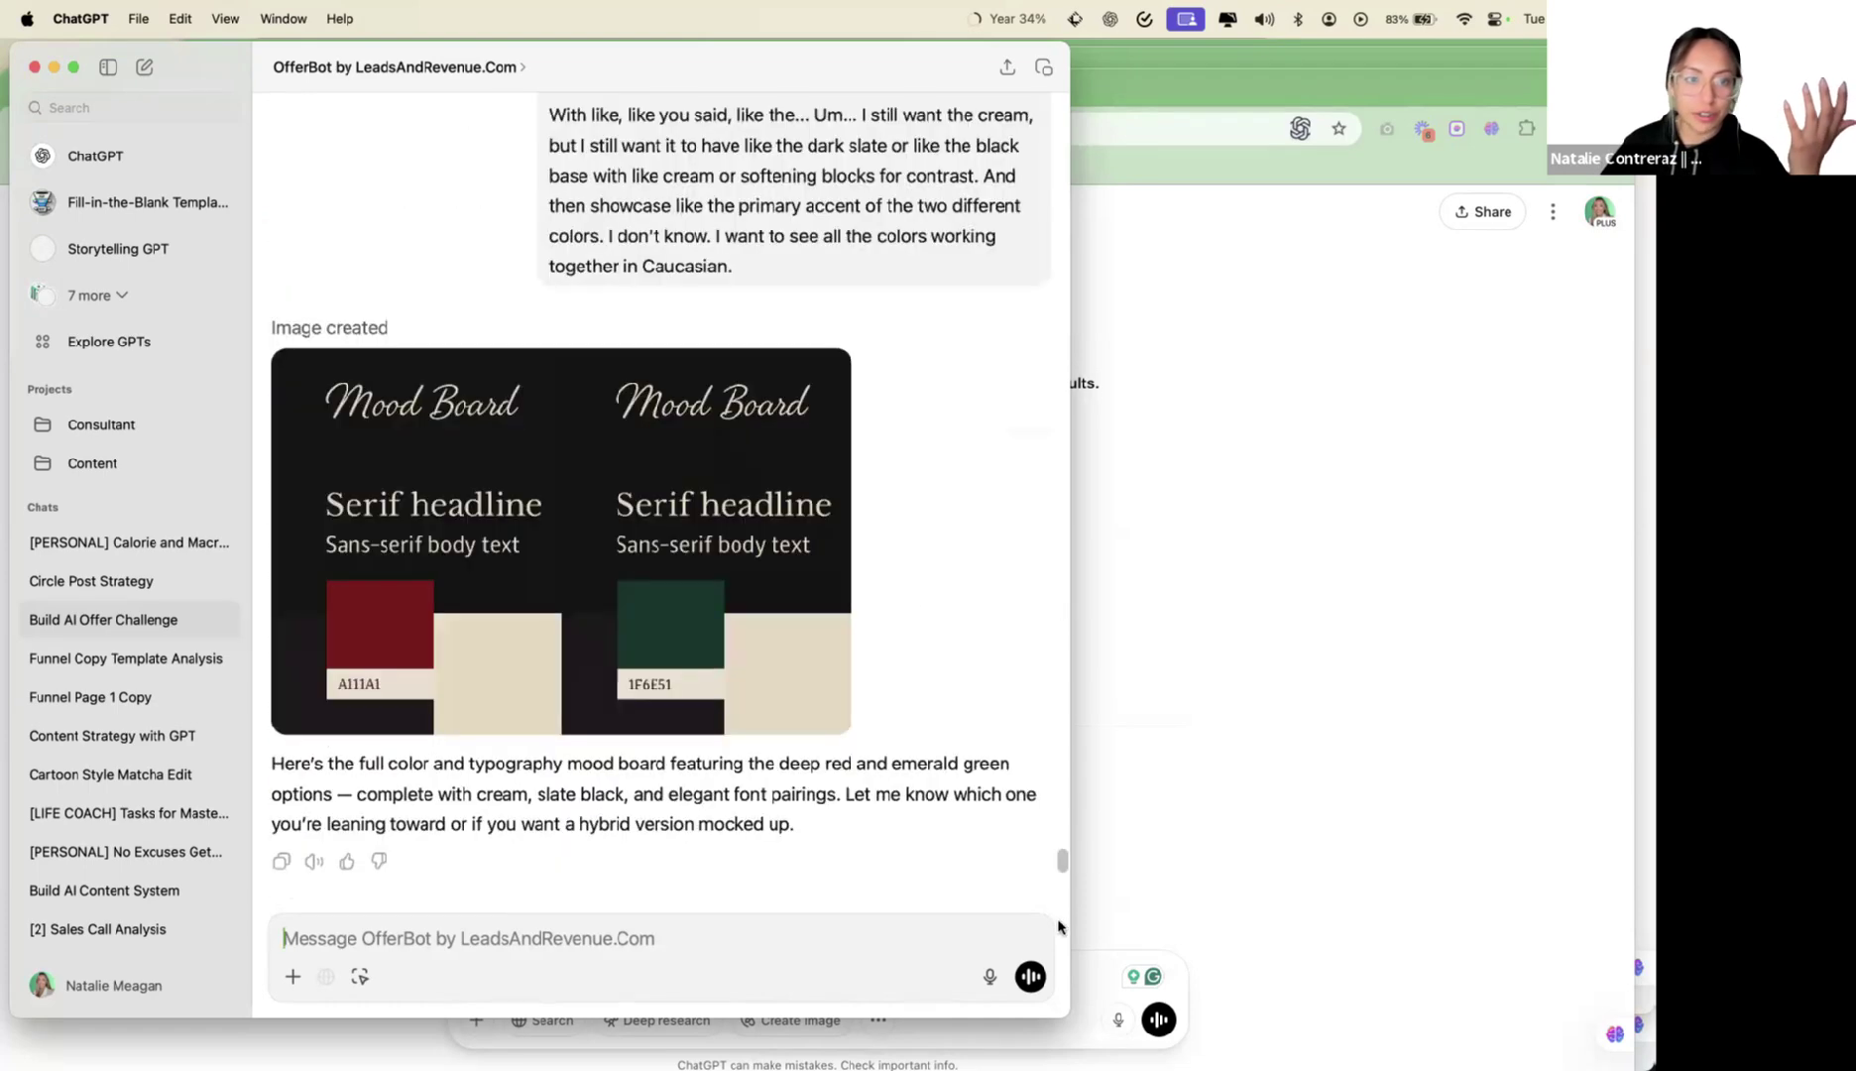
left_click(36, 66)
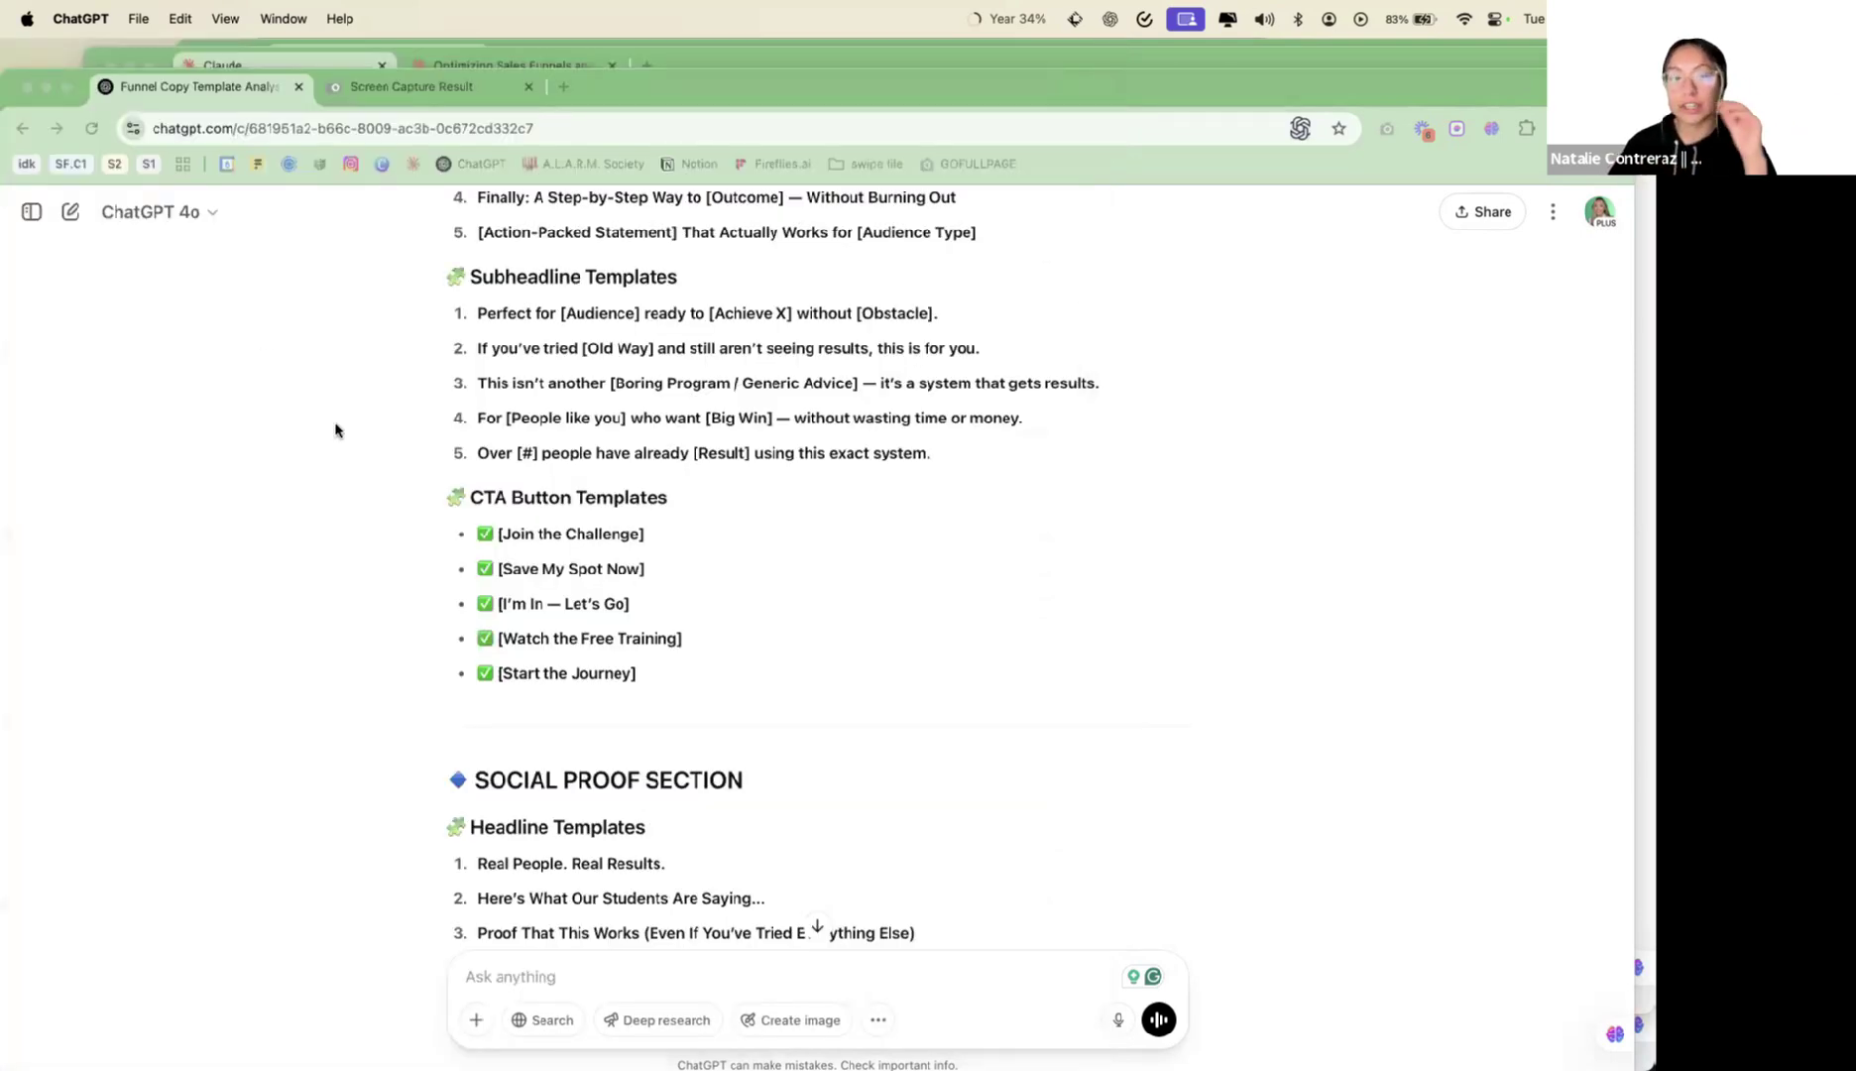
Switch to Claude's Funnel Builder project, open the Free Registration for Hot Offer Challenge chat, and display its pasted offer document
left_click(739, 61)
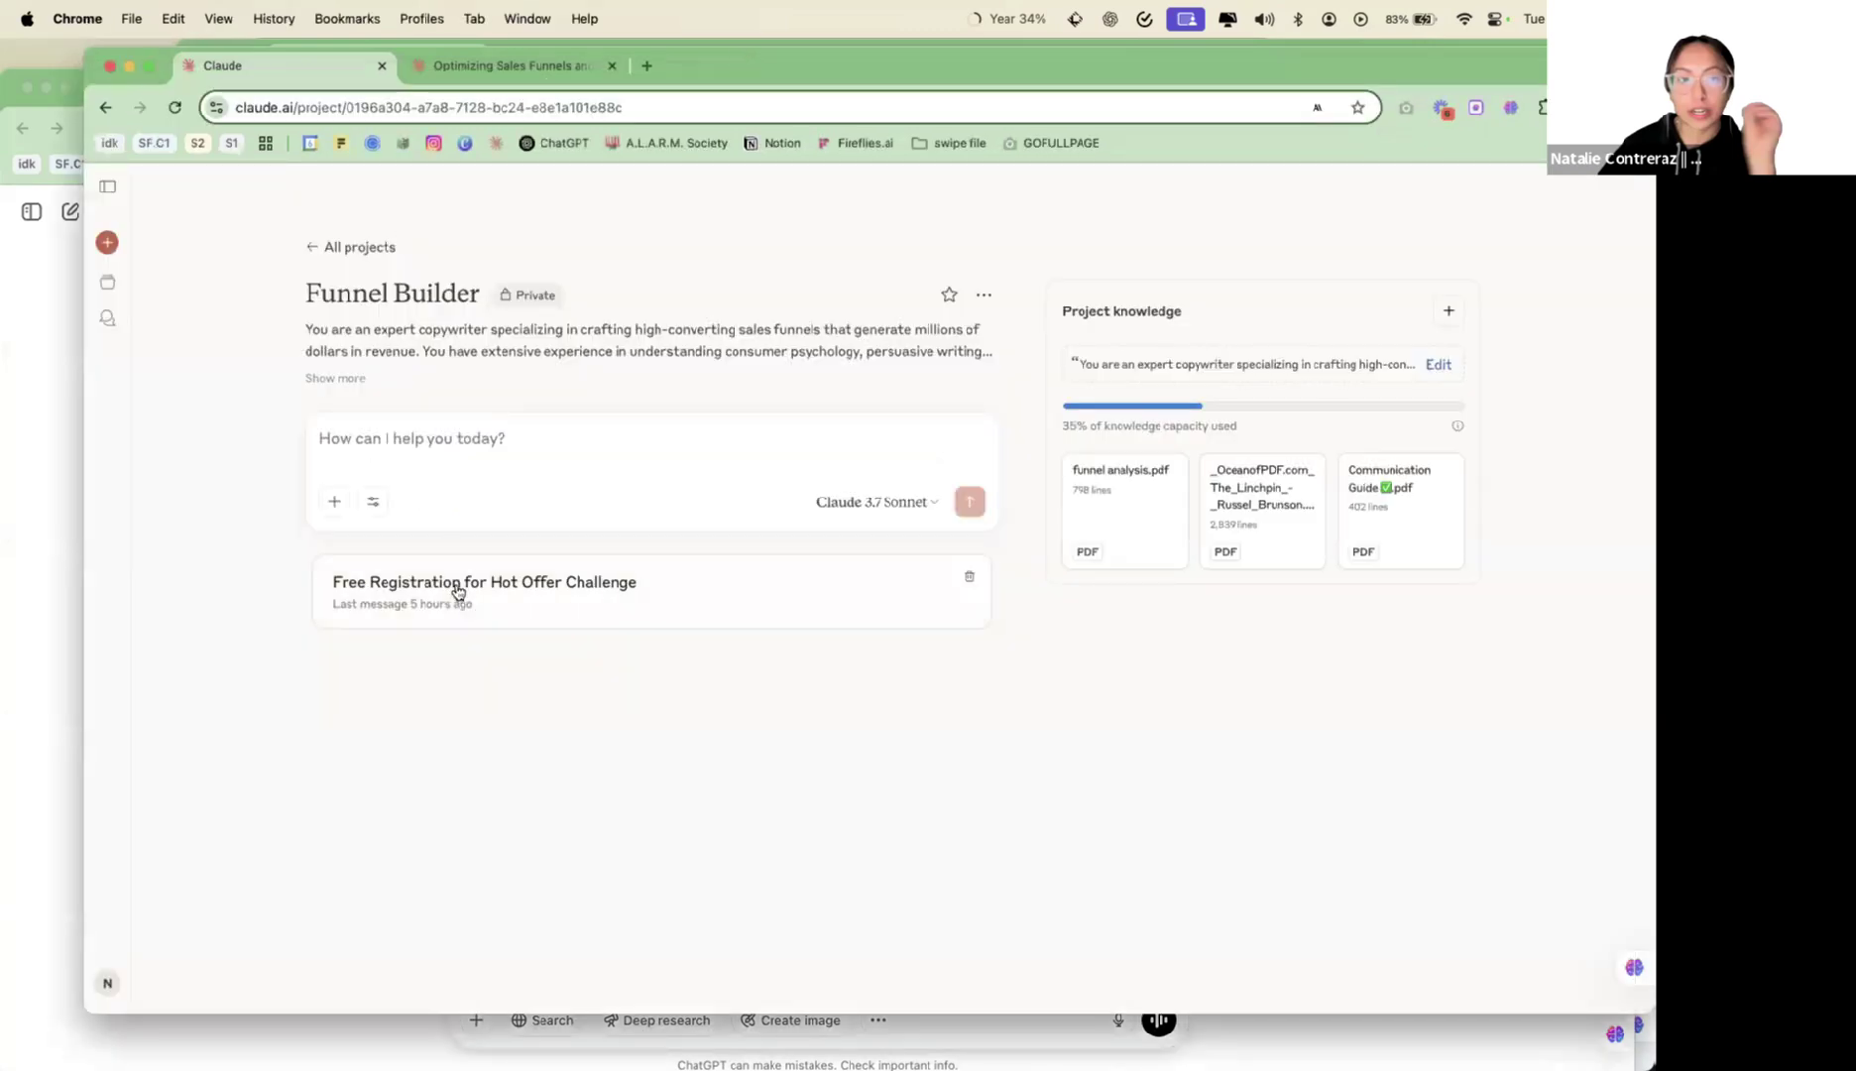
left_click(457, 592)
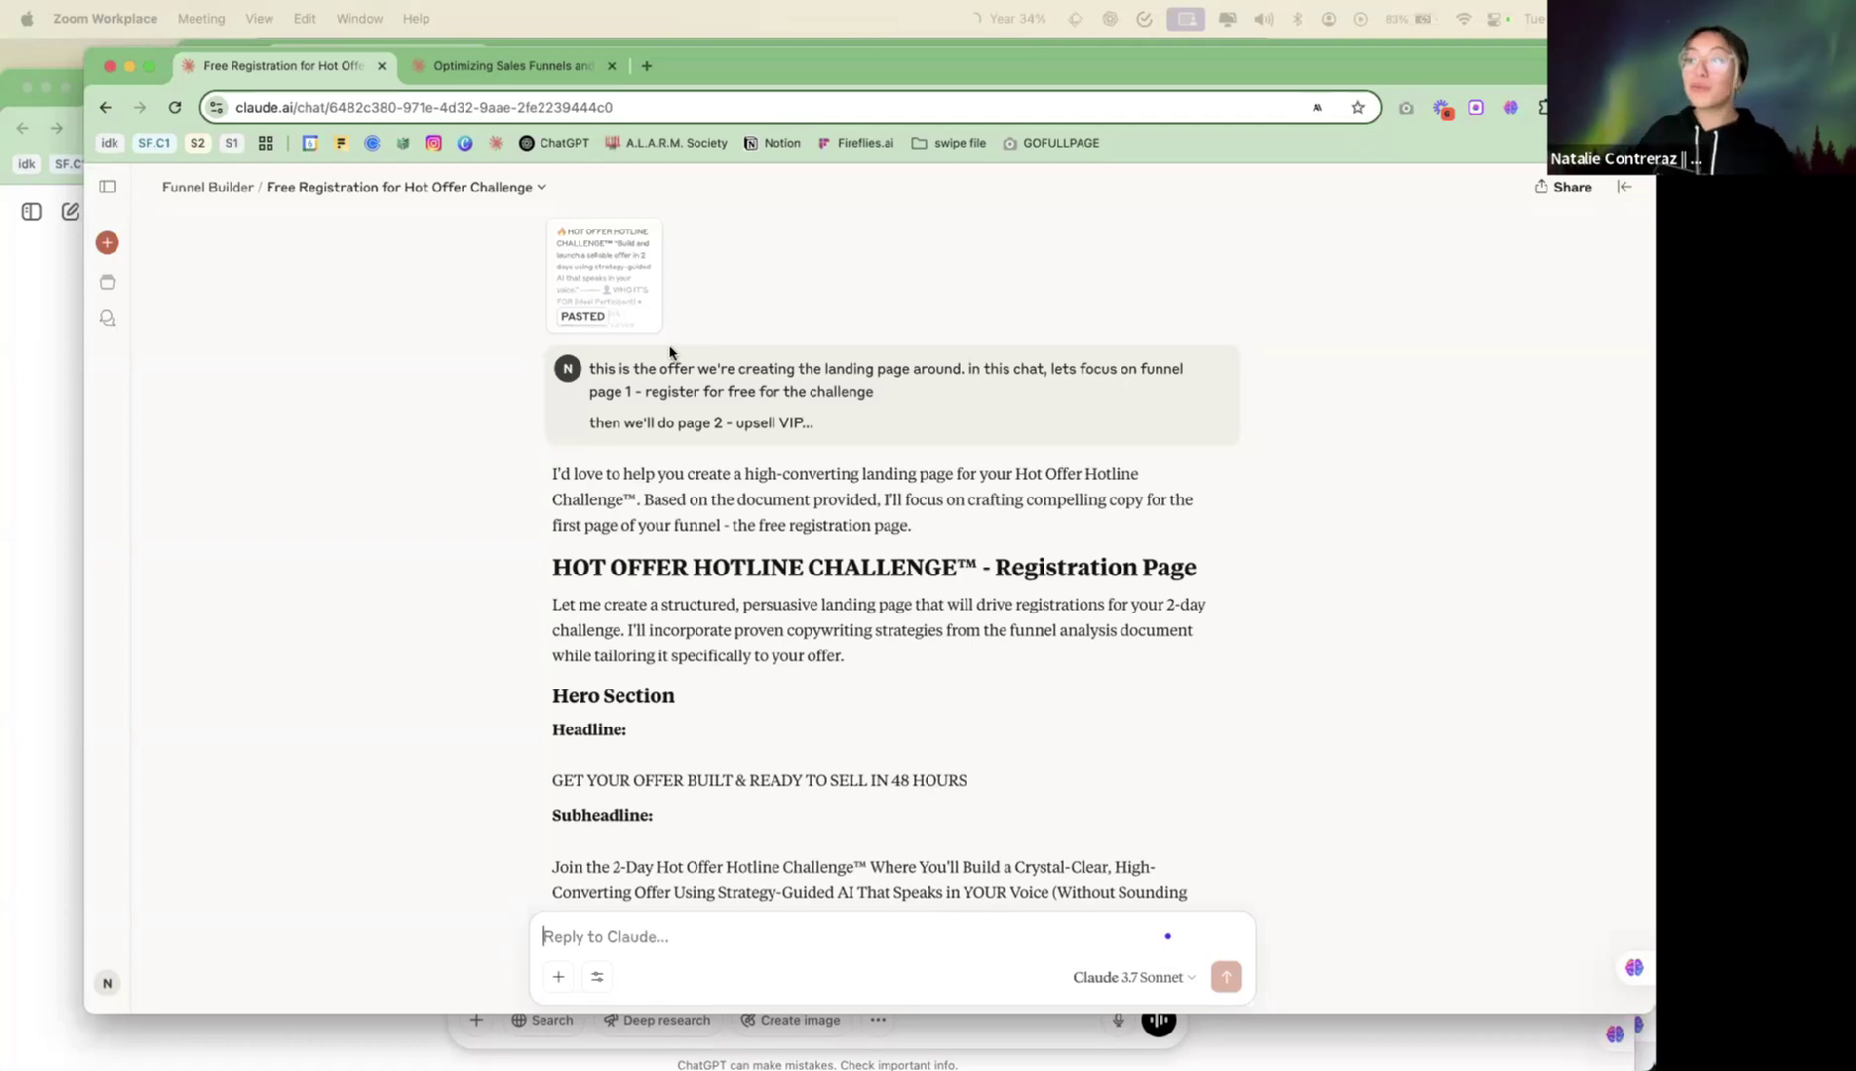
left_click(606, 305)
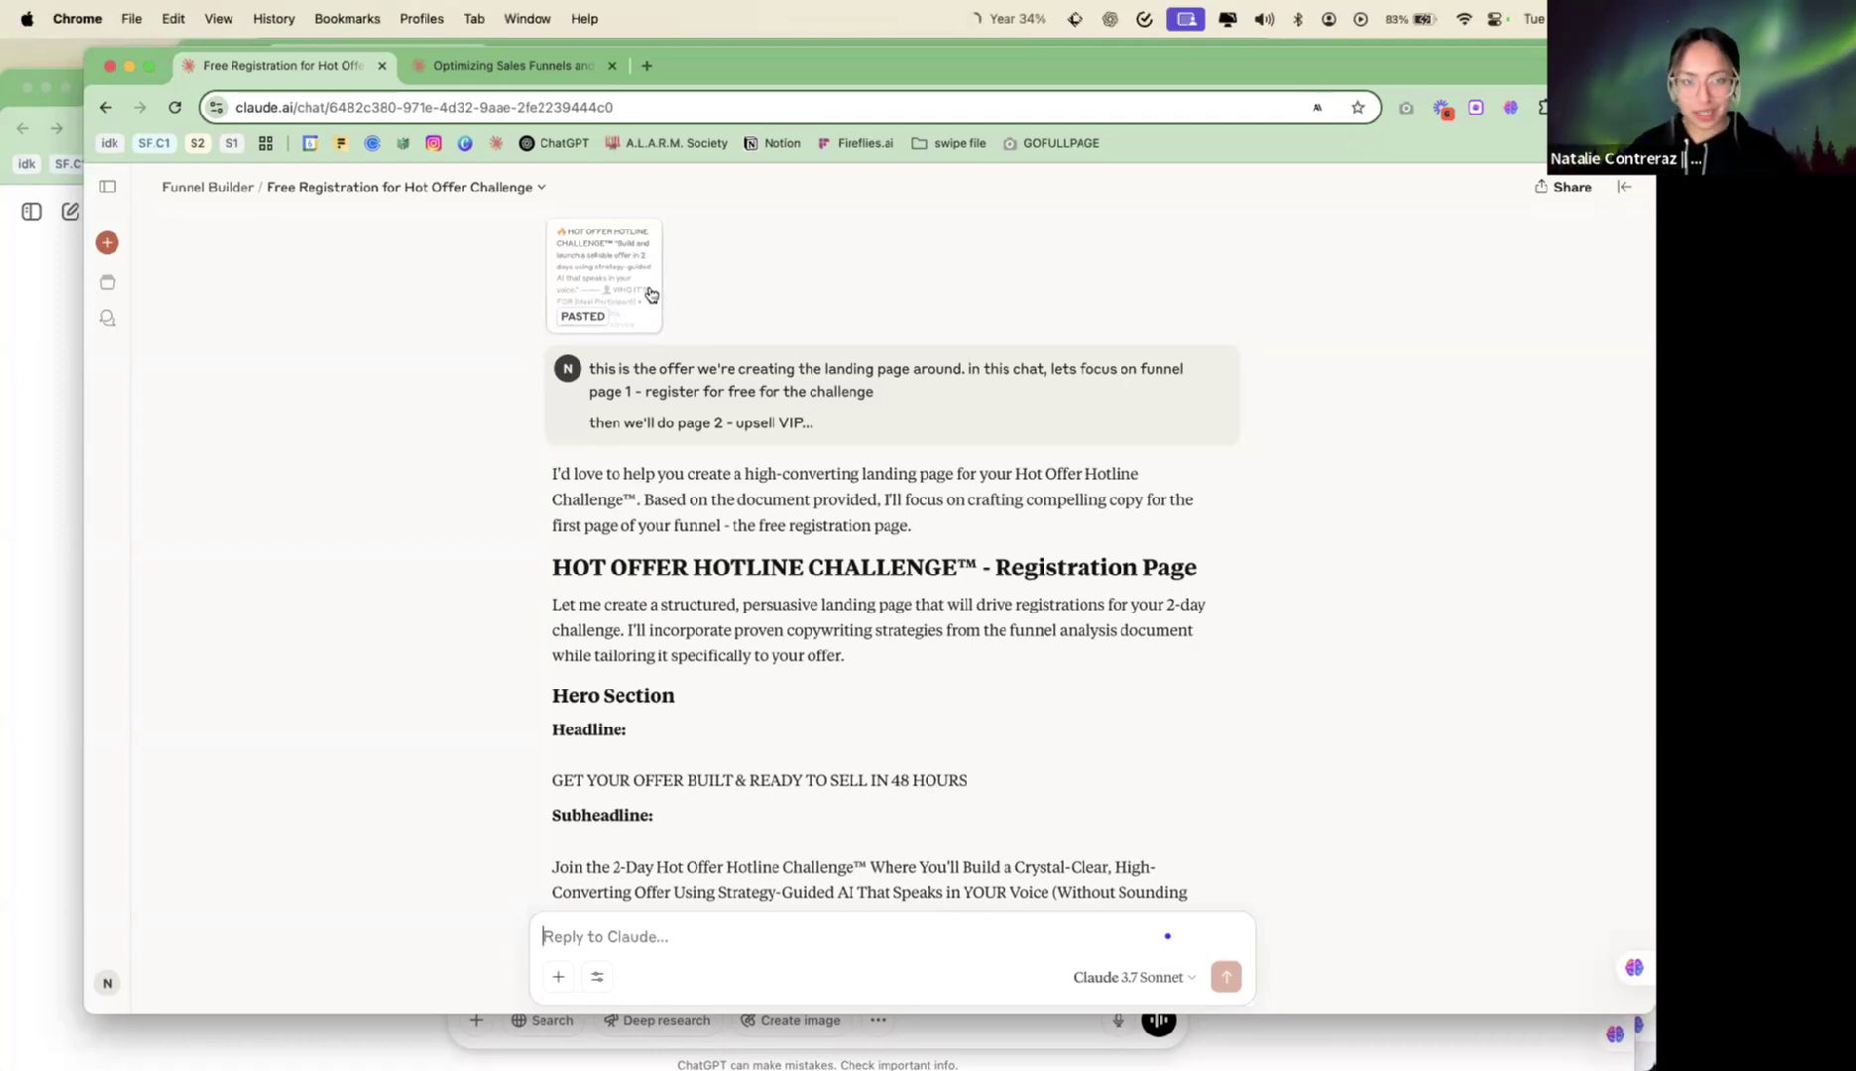
left_click(649, 293)
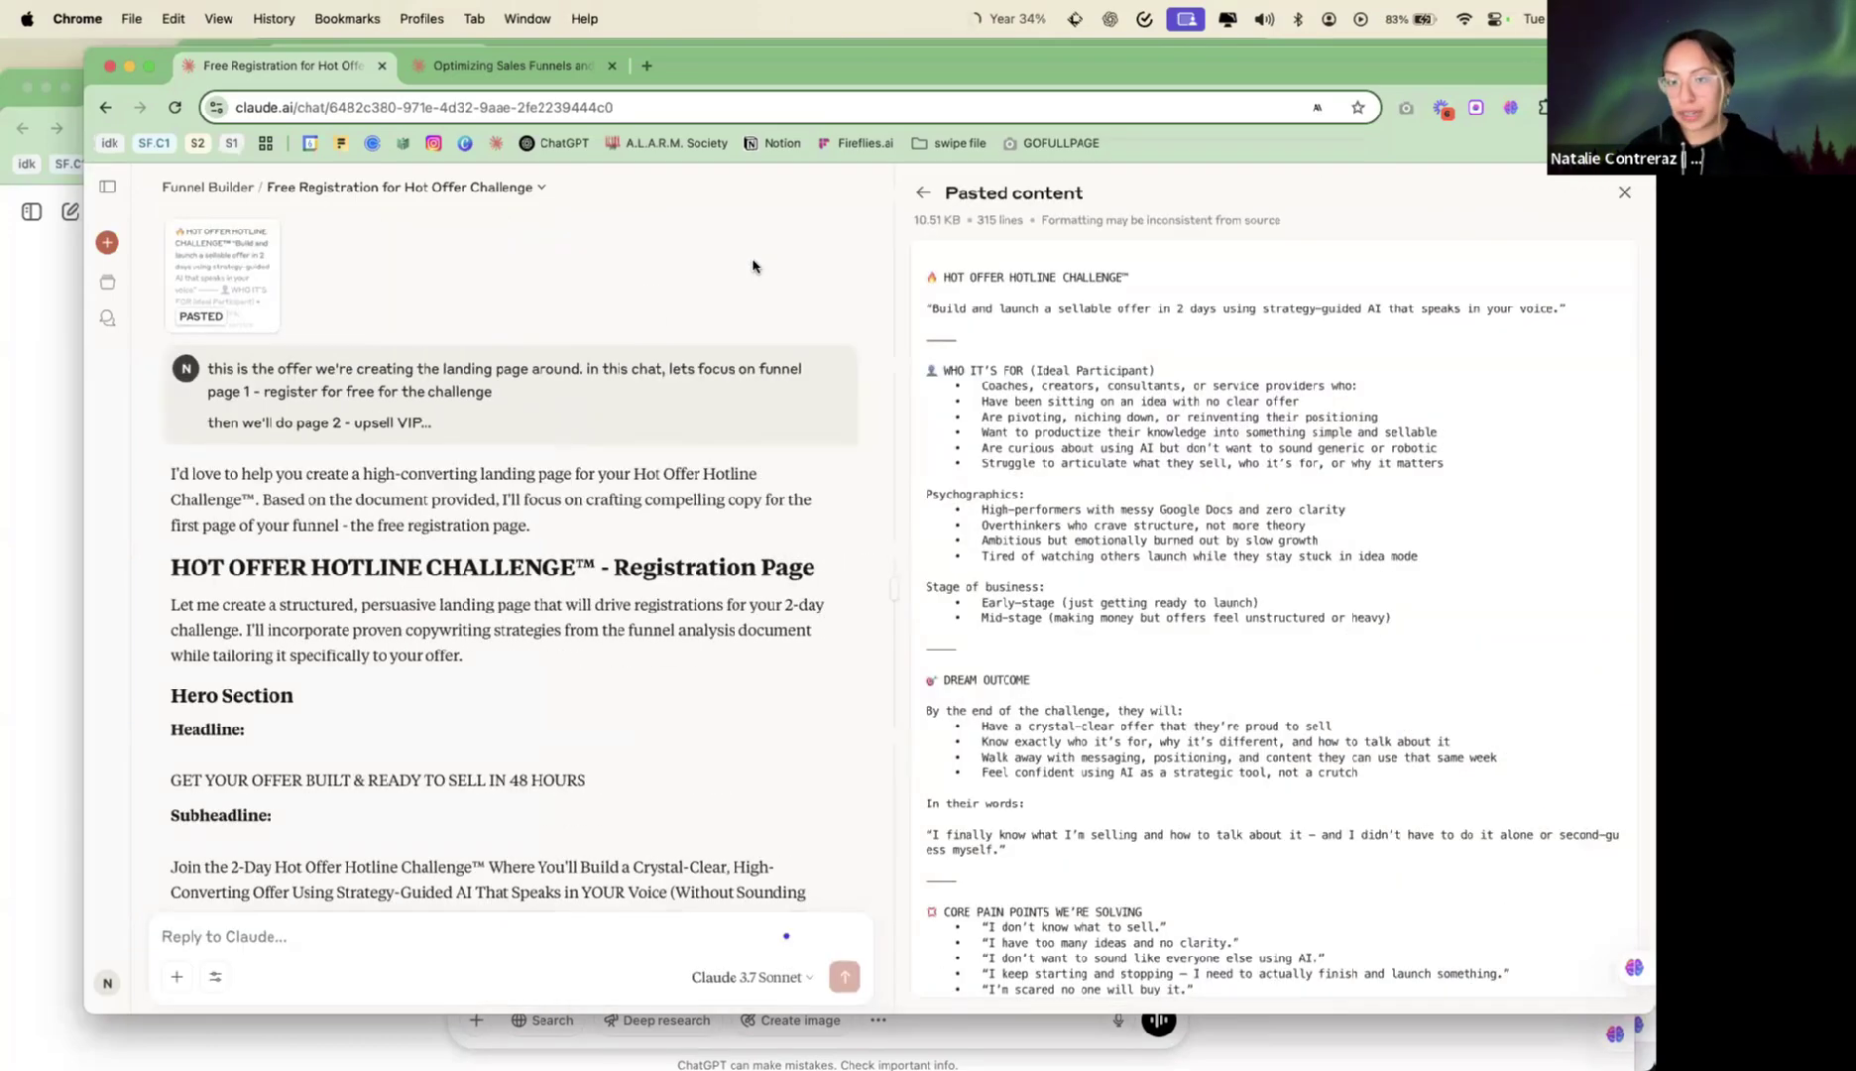
Examine the pasted offer brief's audience, challenge structure, VIP upgrade, lead magnet and promotion sections, and close it
scroll(1018, 562, "down", 10)
scroll(1019, 562, "down", 10)
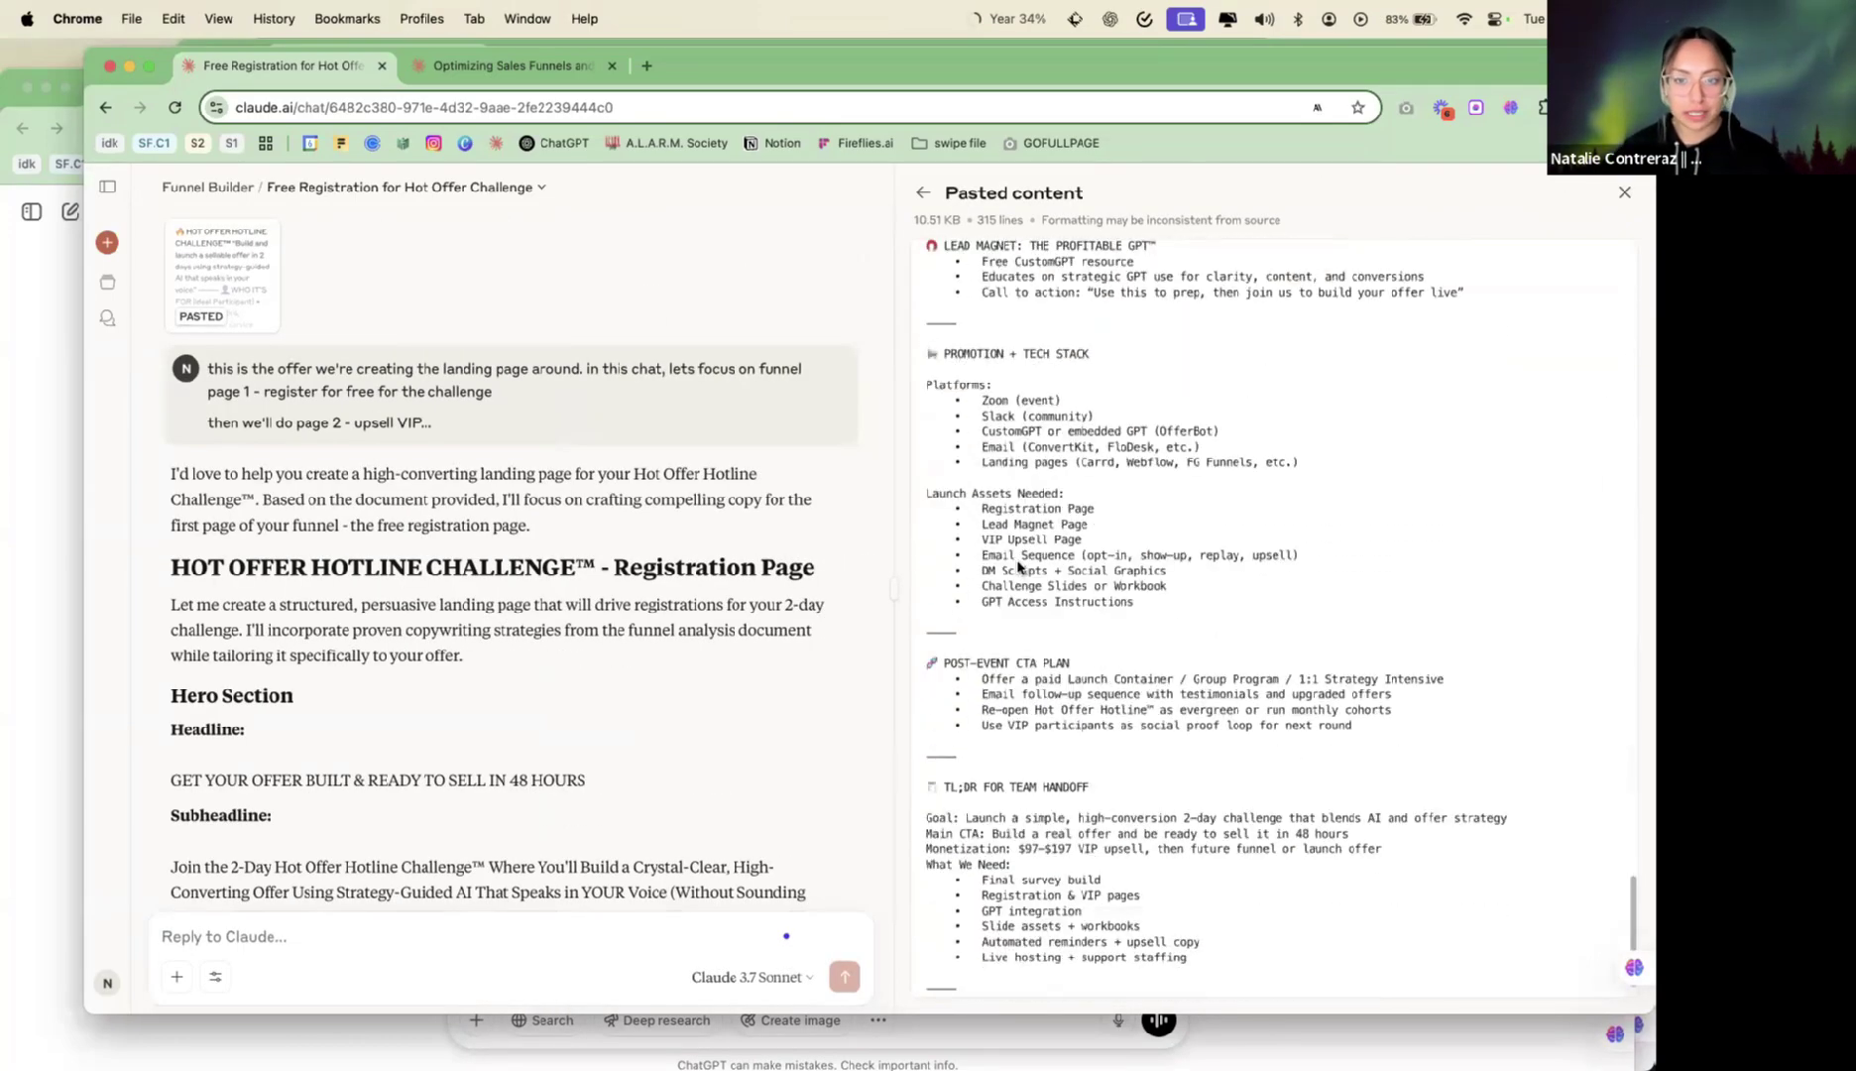
scroll(1018, 566, "up", 10)
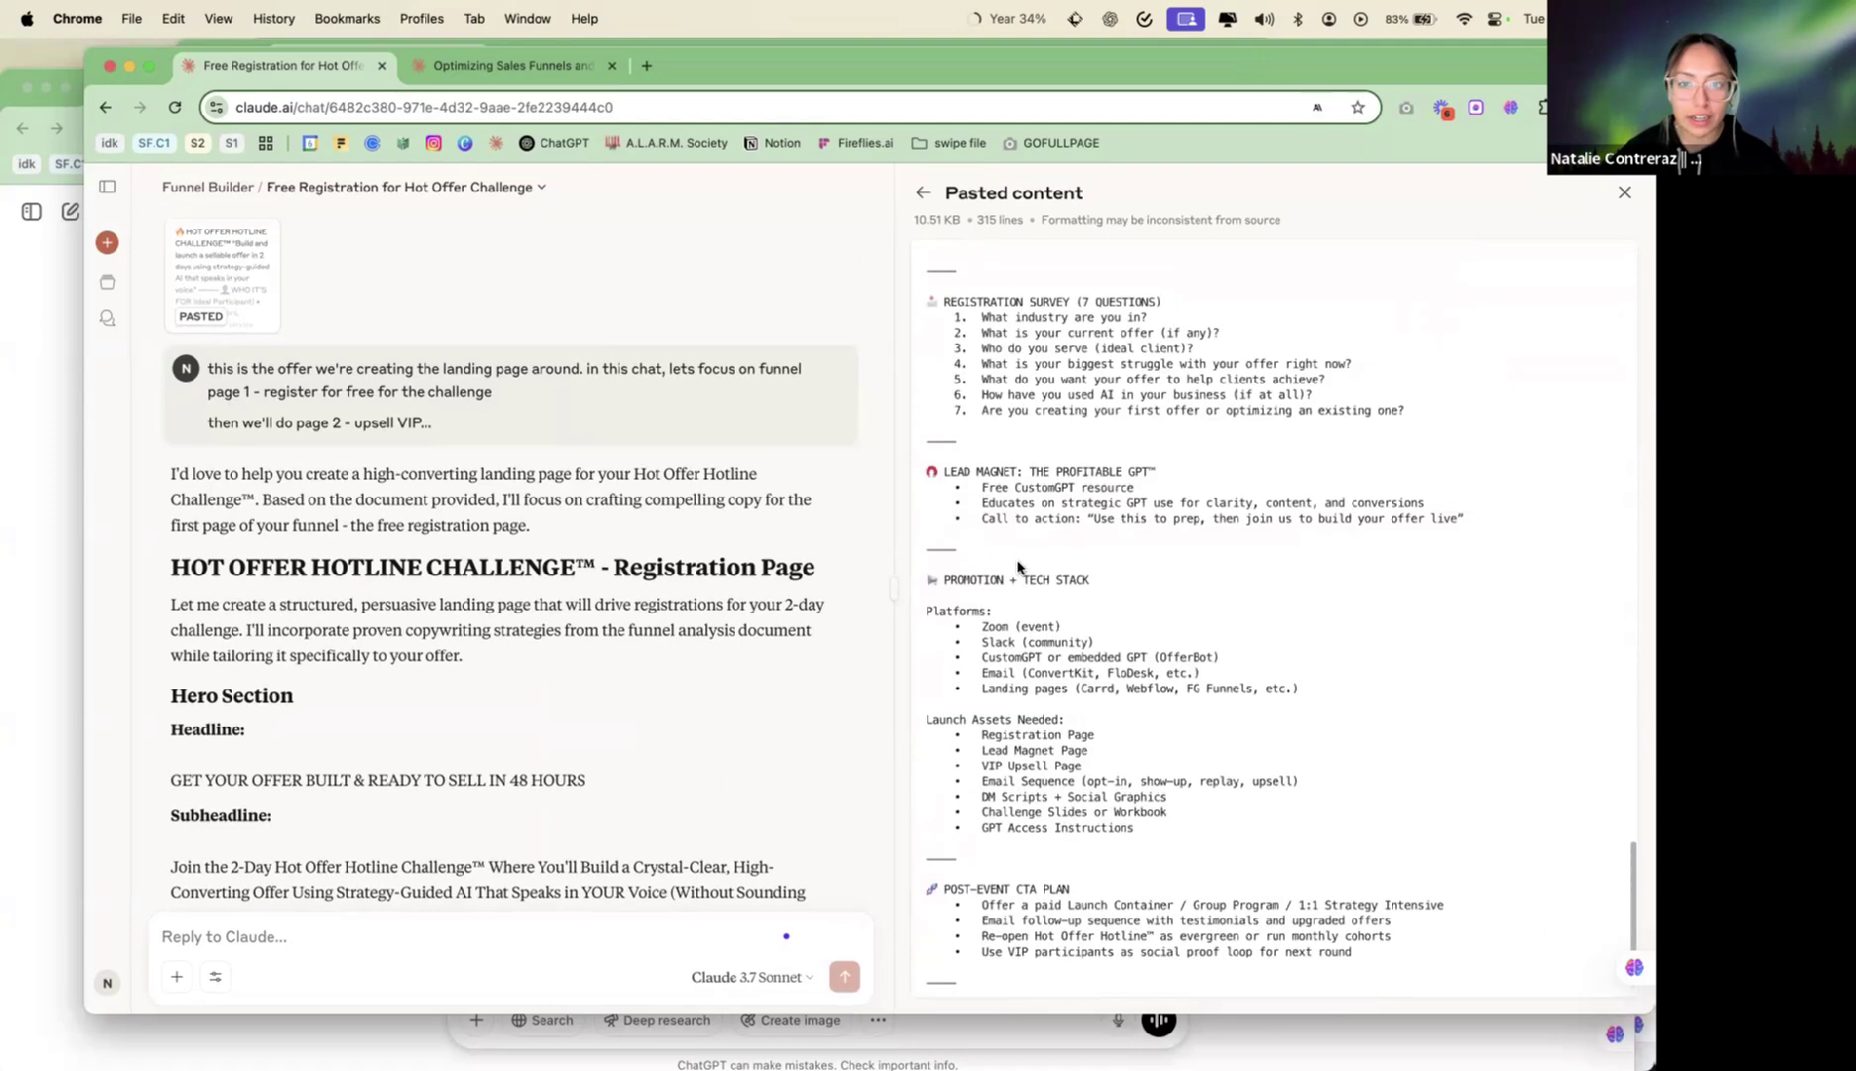
scroll(1018, 566, "up", 8)
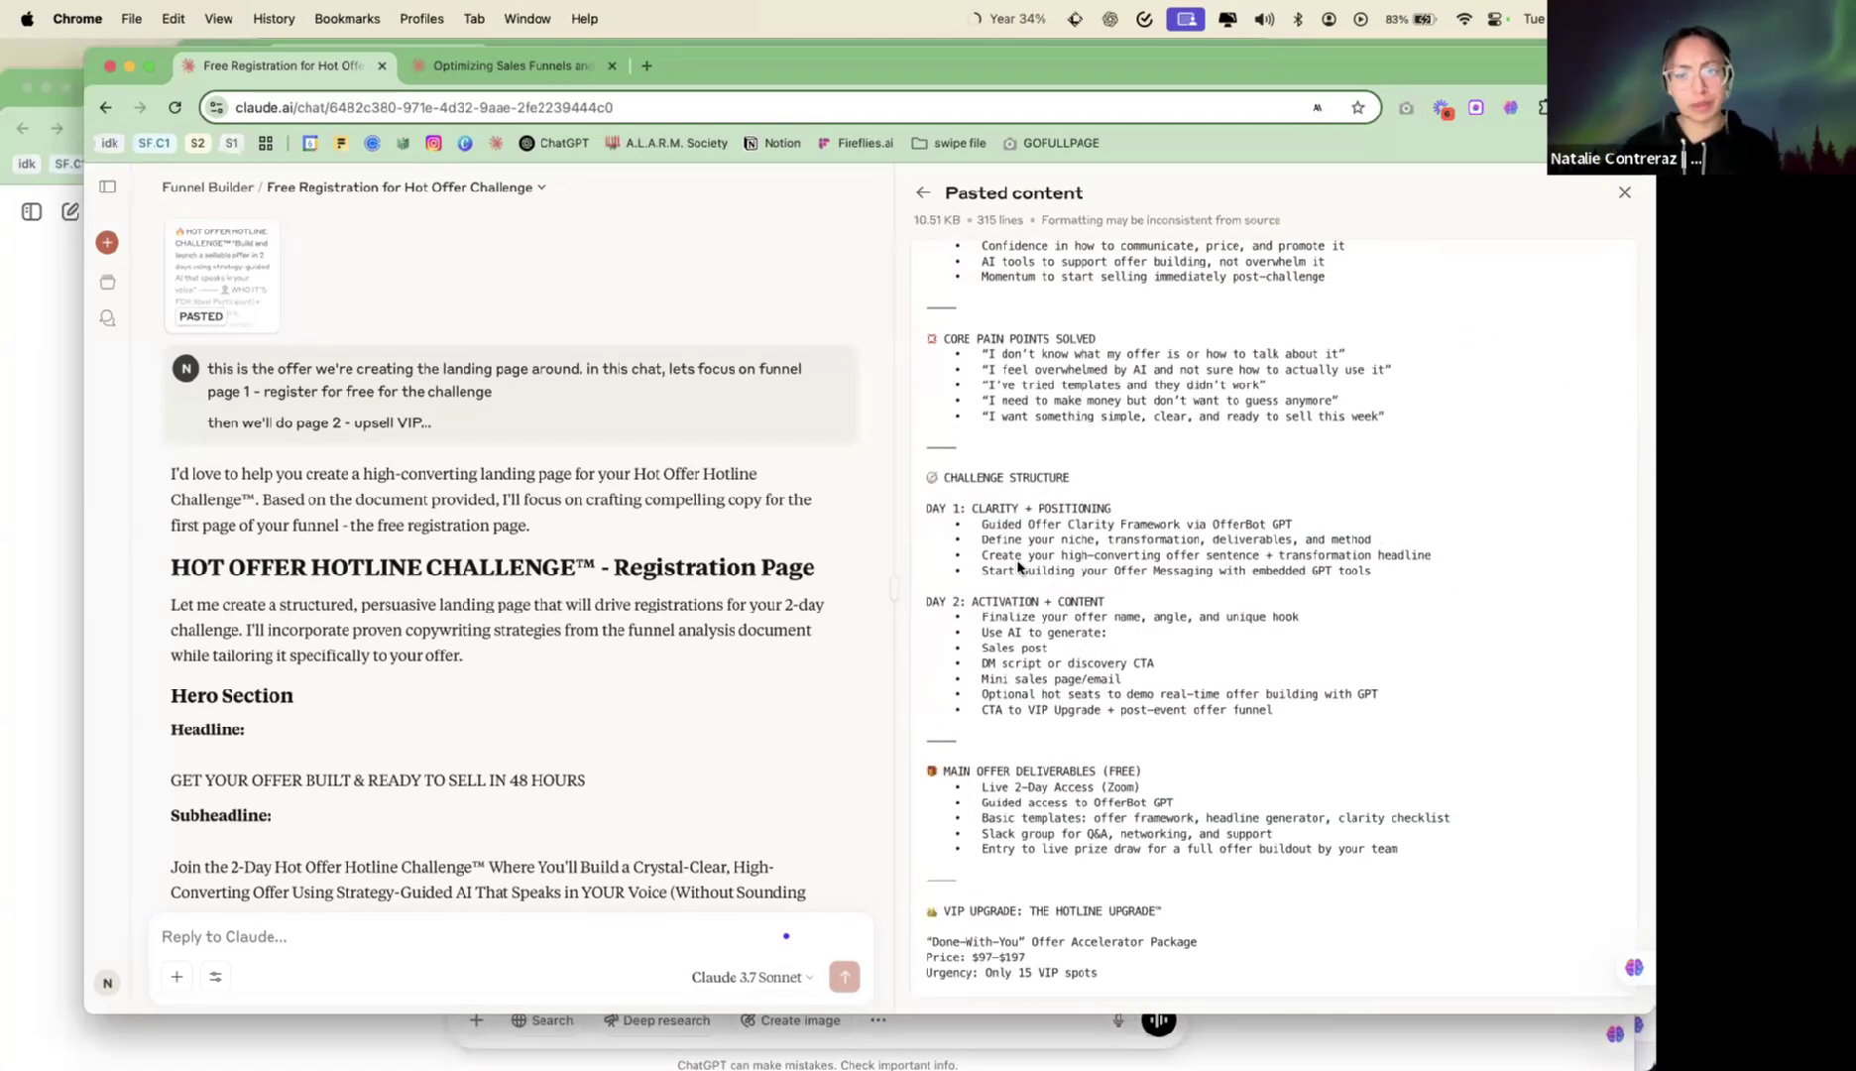
scroll(1018, 566, "up", 6)
scroll(1018, 567, "up", 10)
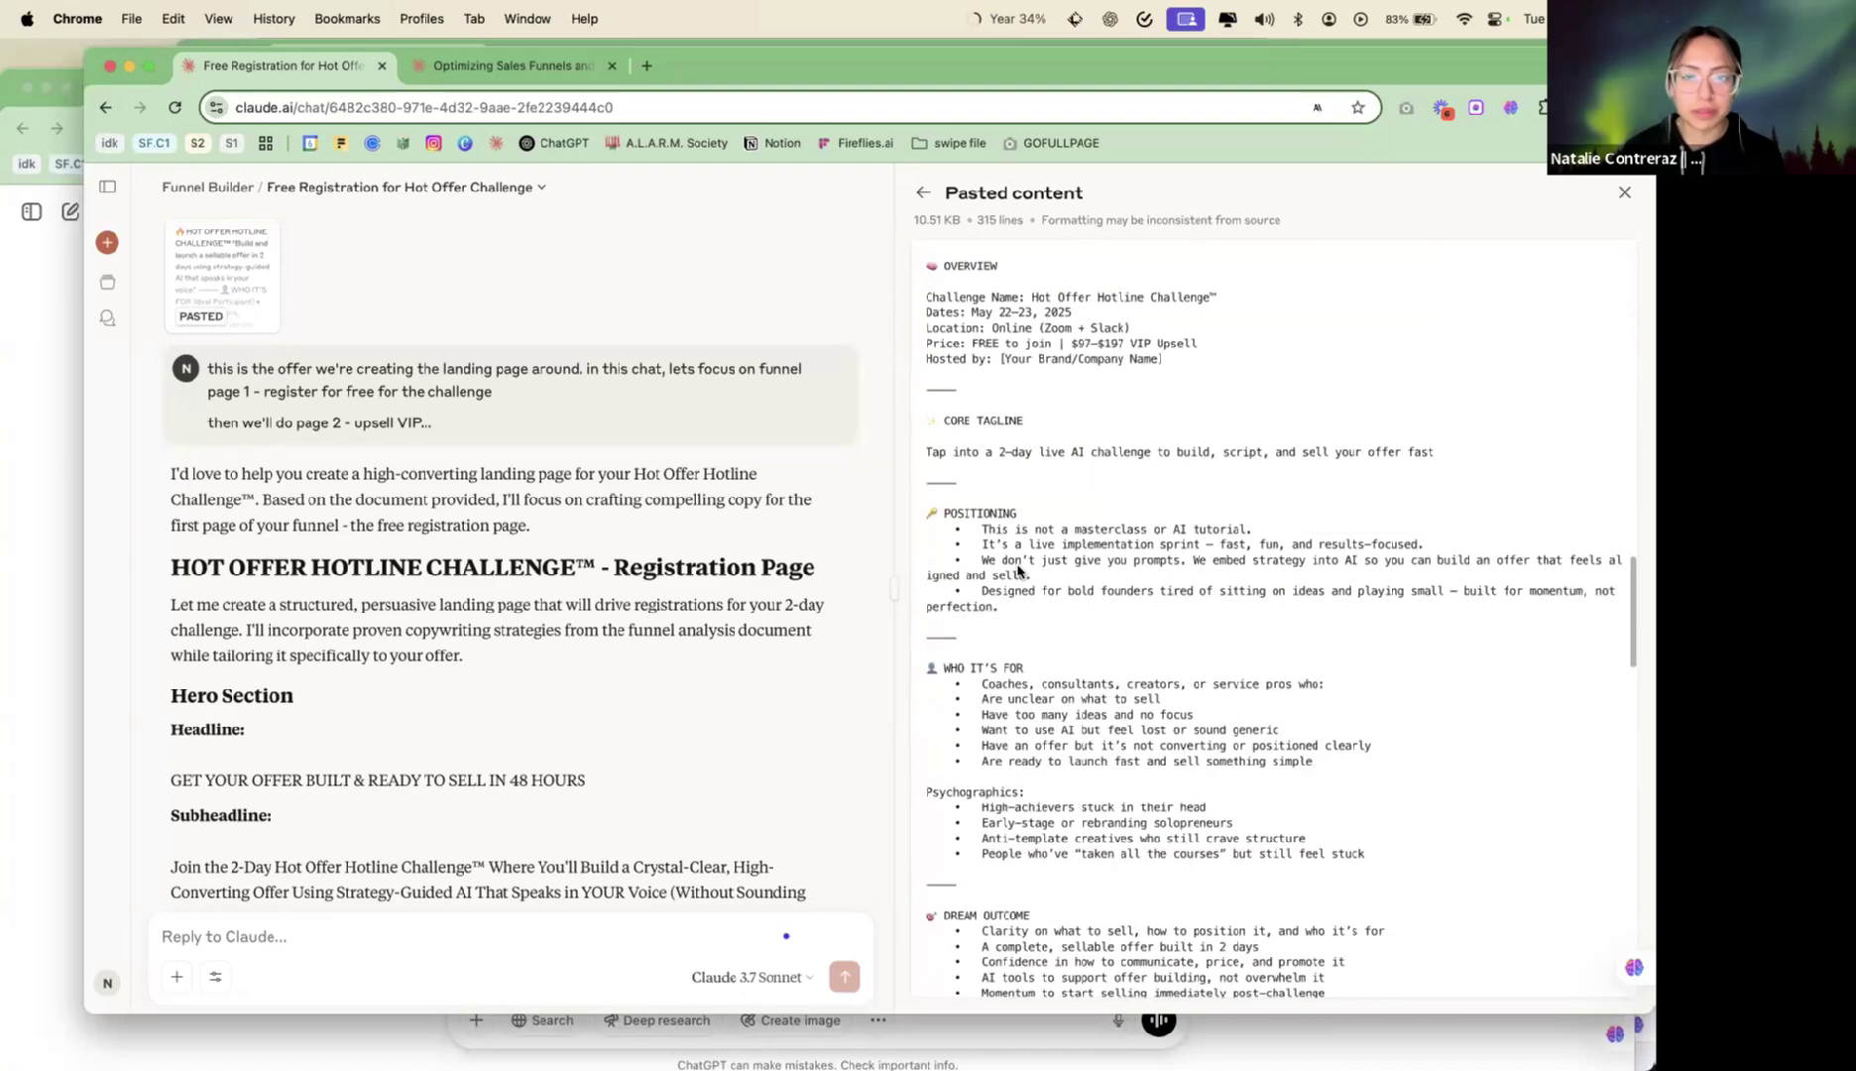
left_click(1622, 206)
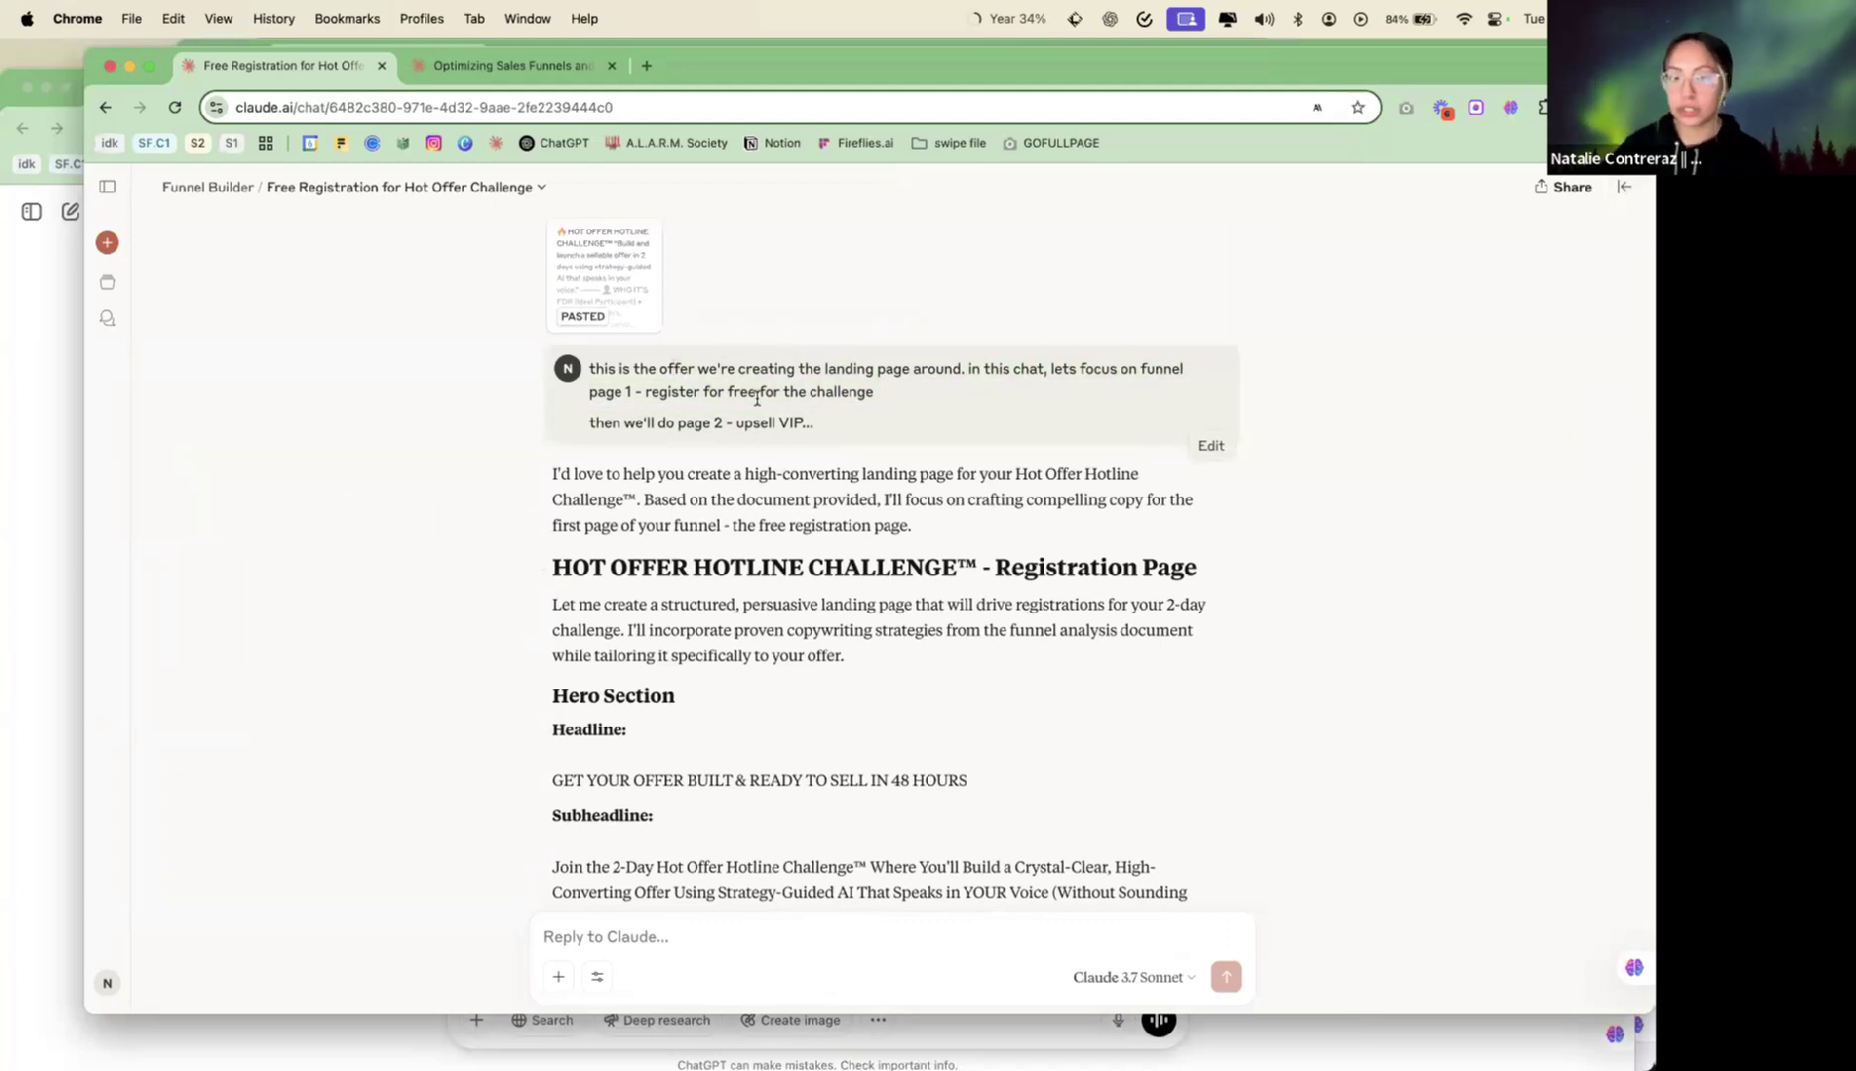
Examine the registration page copy from the first draft through the folds question and section additions to the integrated version
scroll(757, 398, "down", 15)
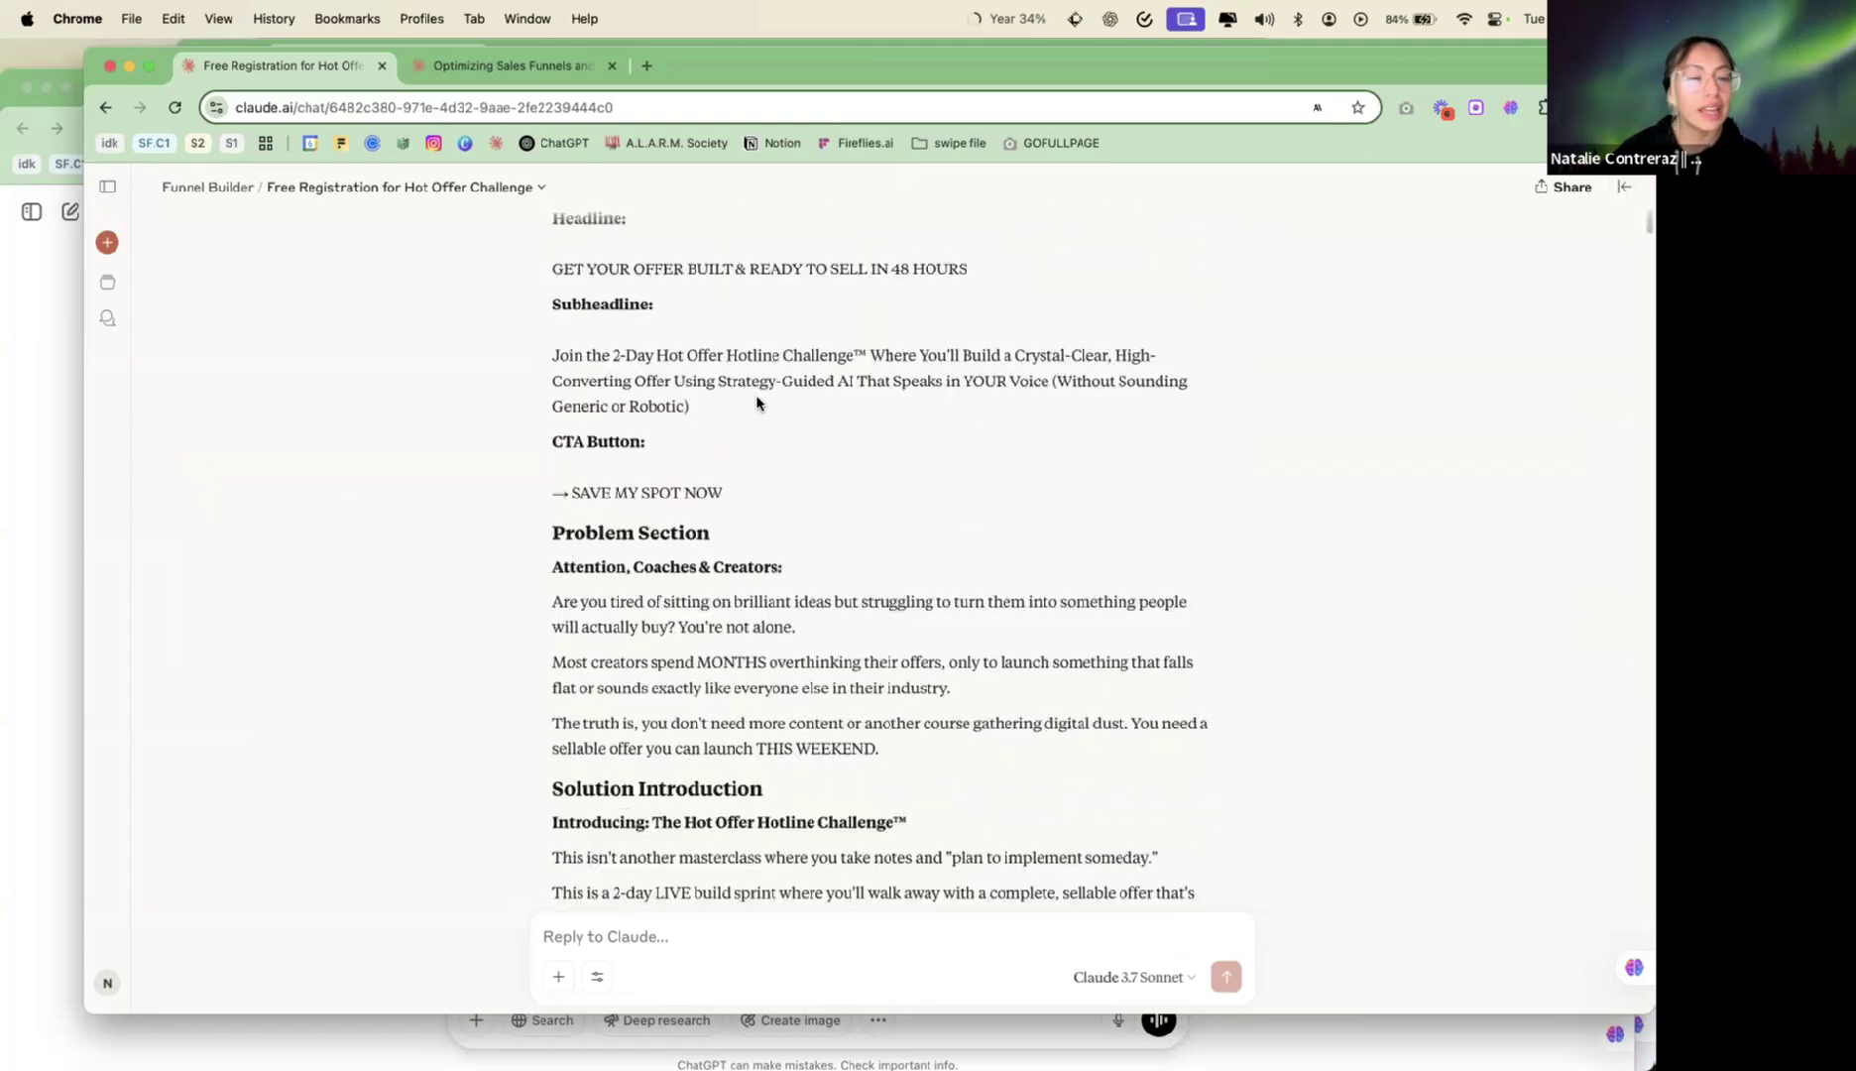
scroll(756, 400, "down", 5)
scroll(758, 402, "down", 15)
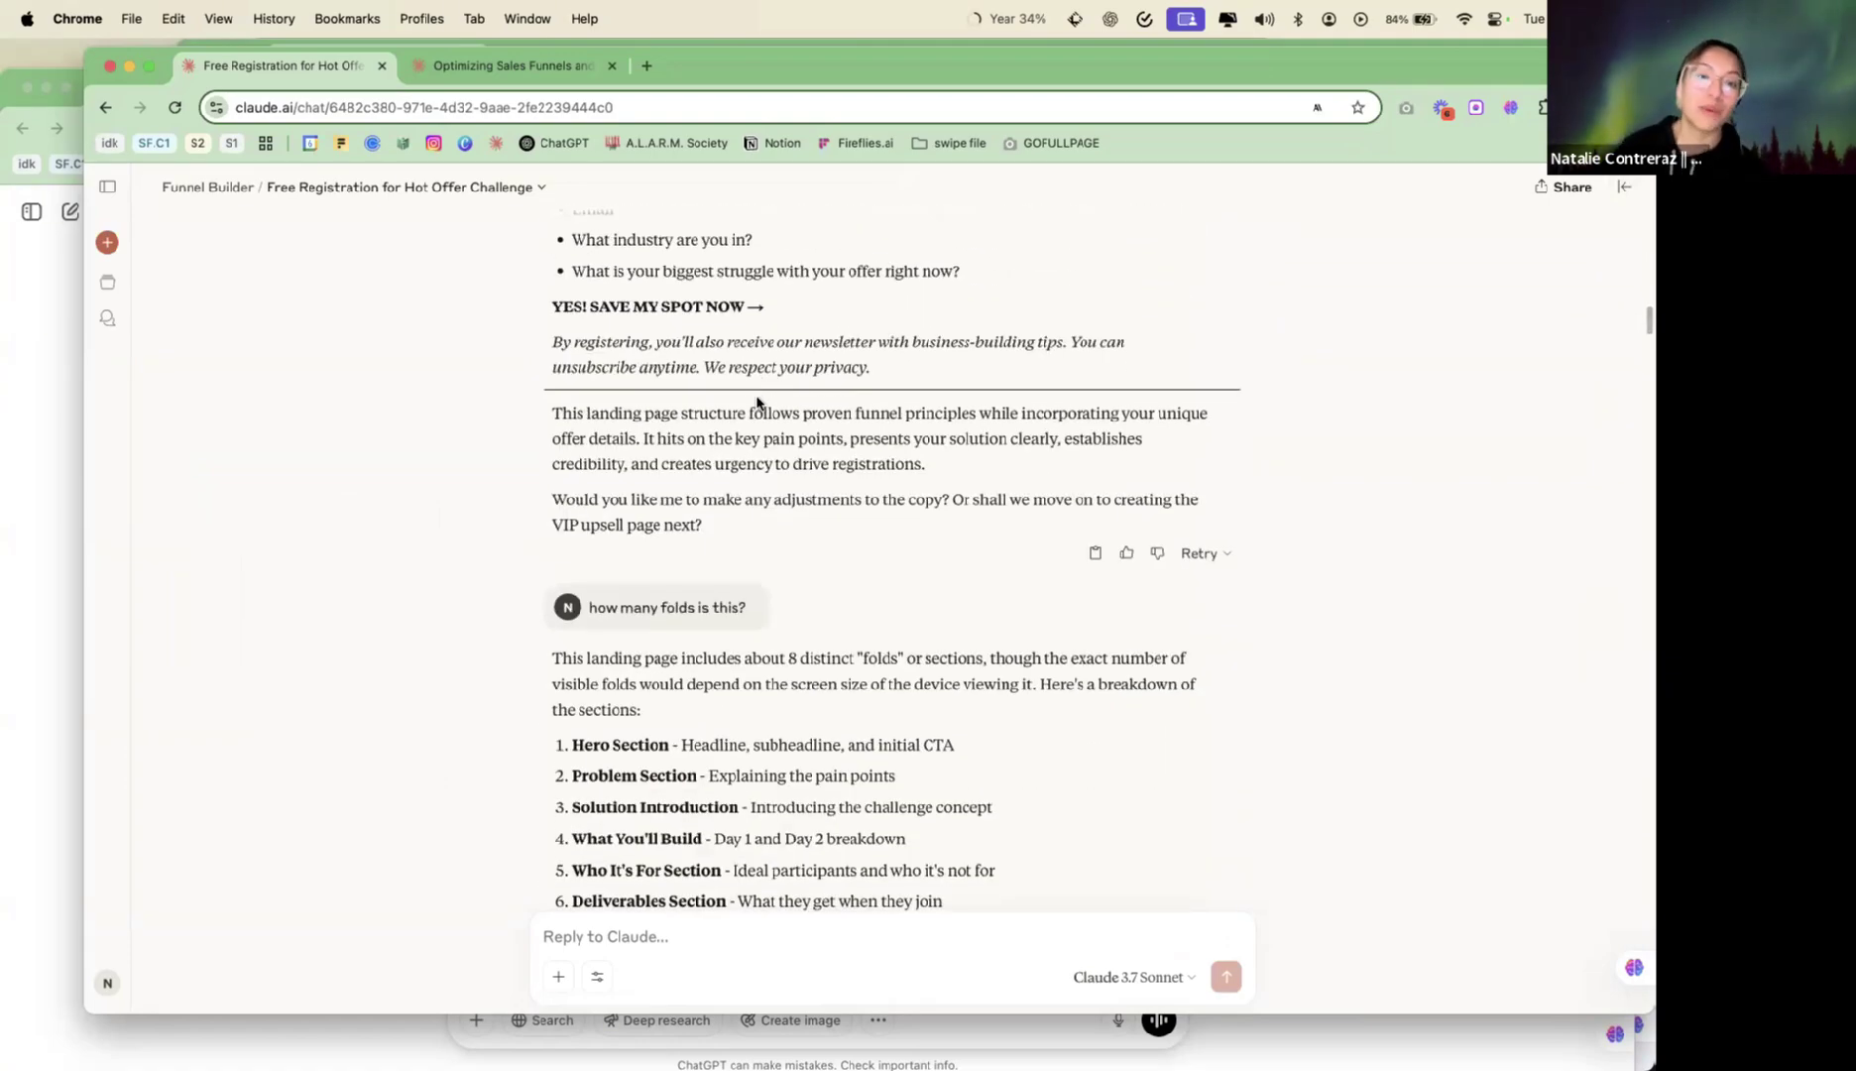
scroll(775, 650, "down", 2)
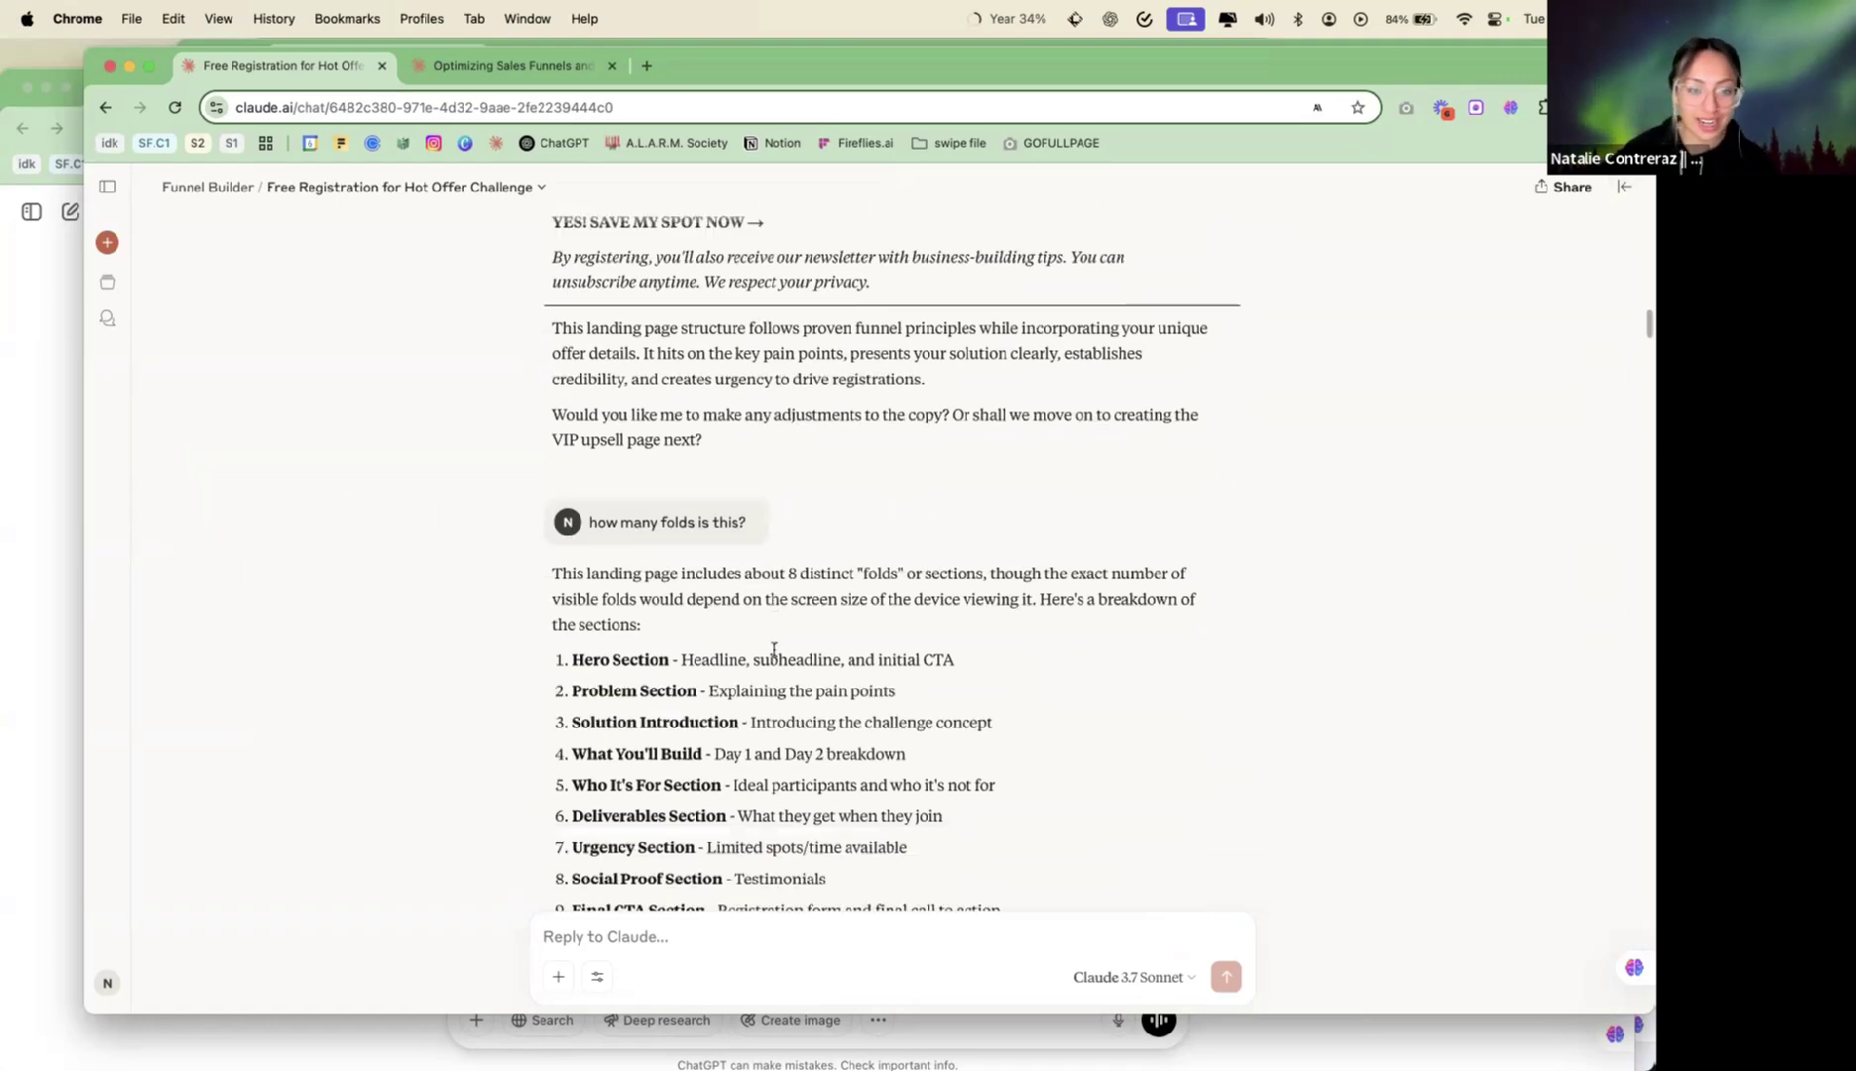
scroll(768, 654, "down", 6)
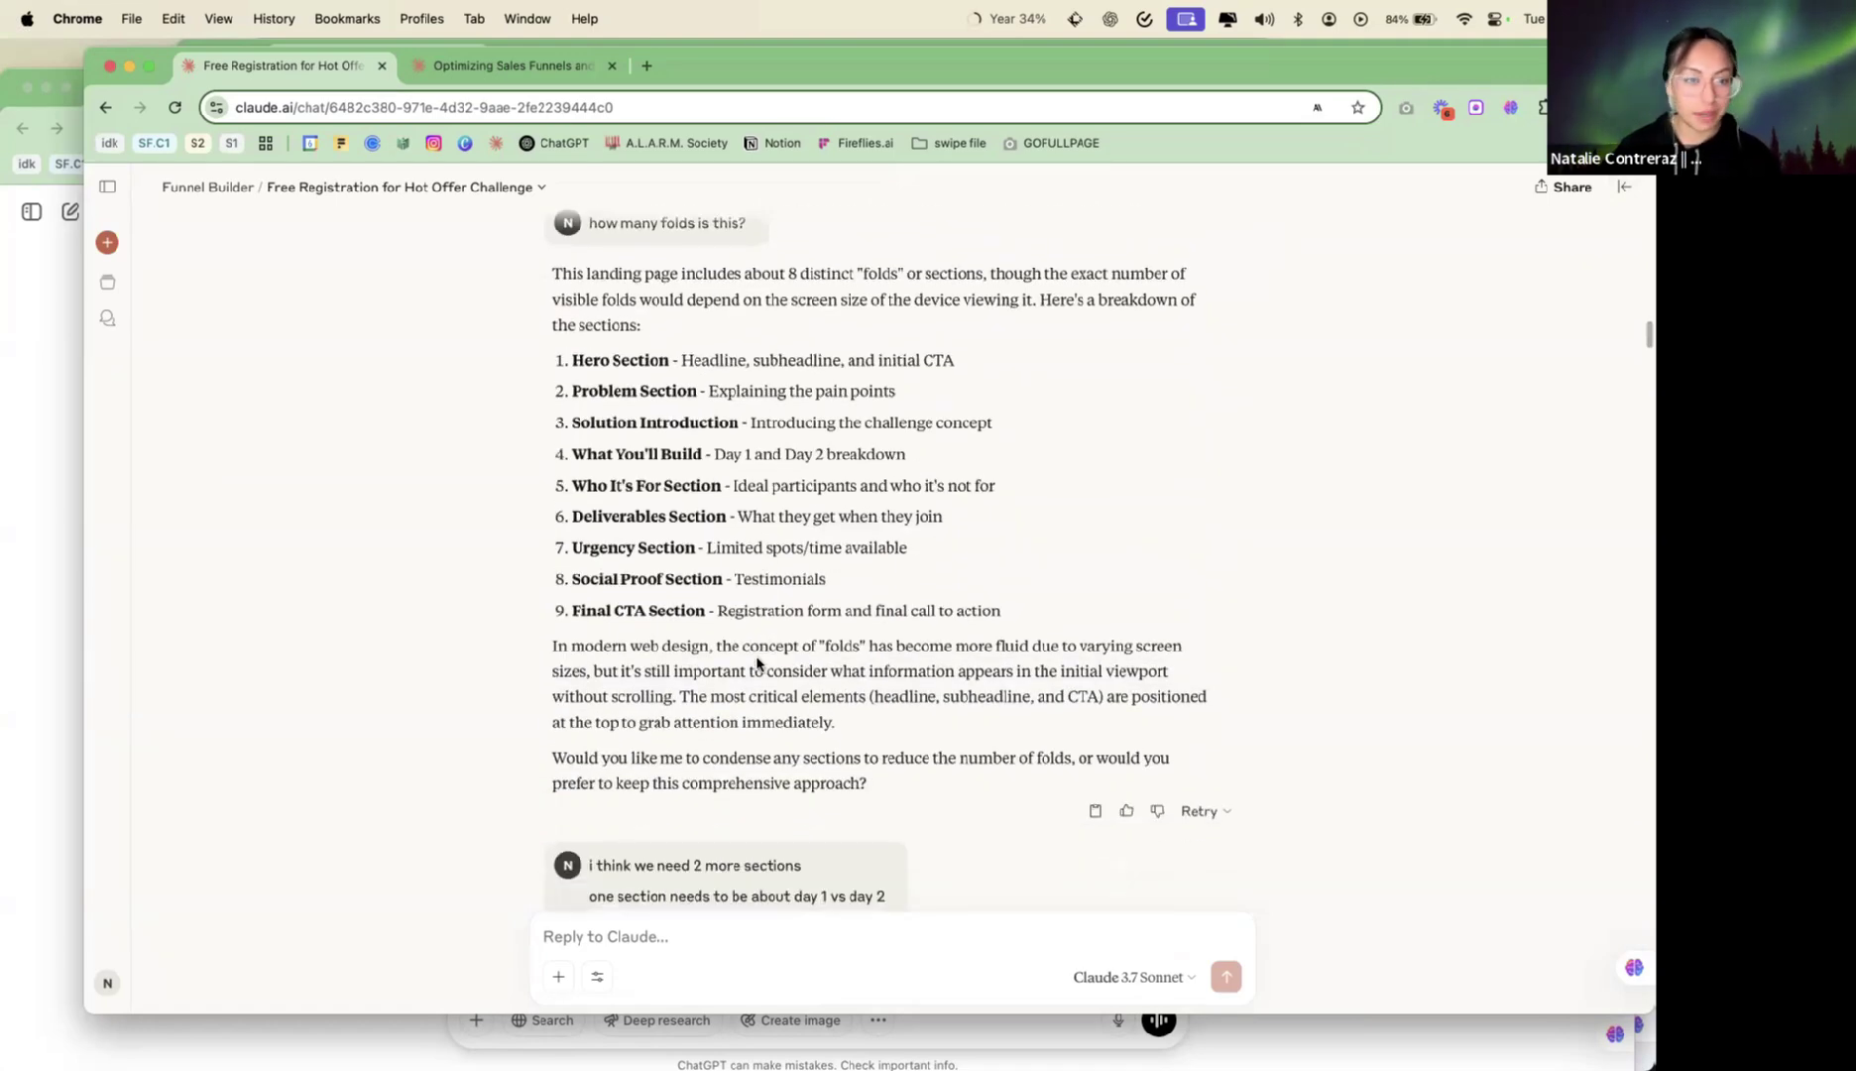
scroll(757, 663, "down", 6)
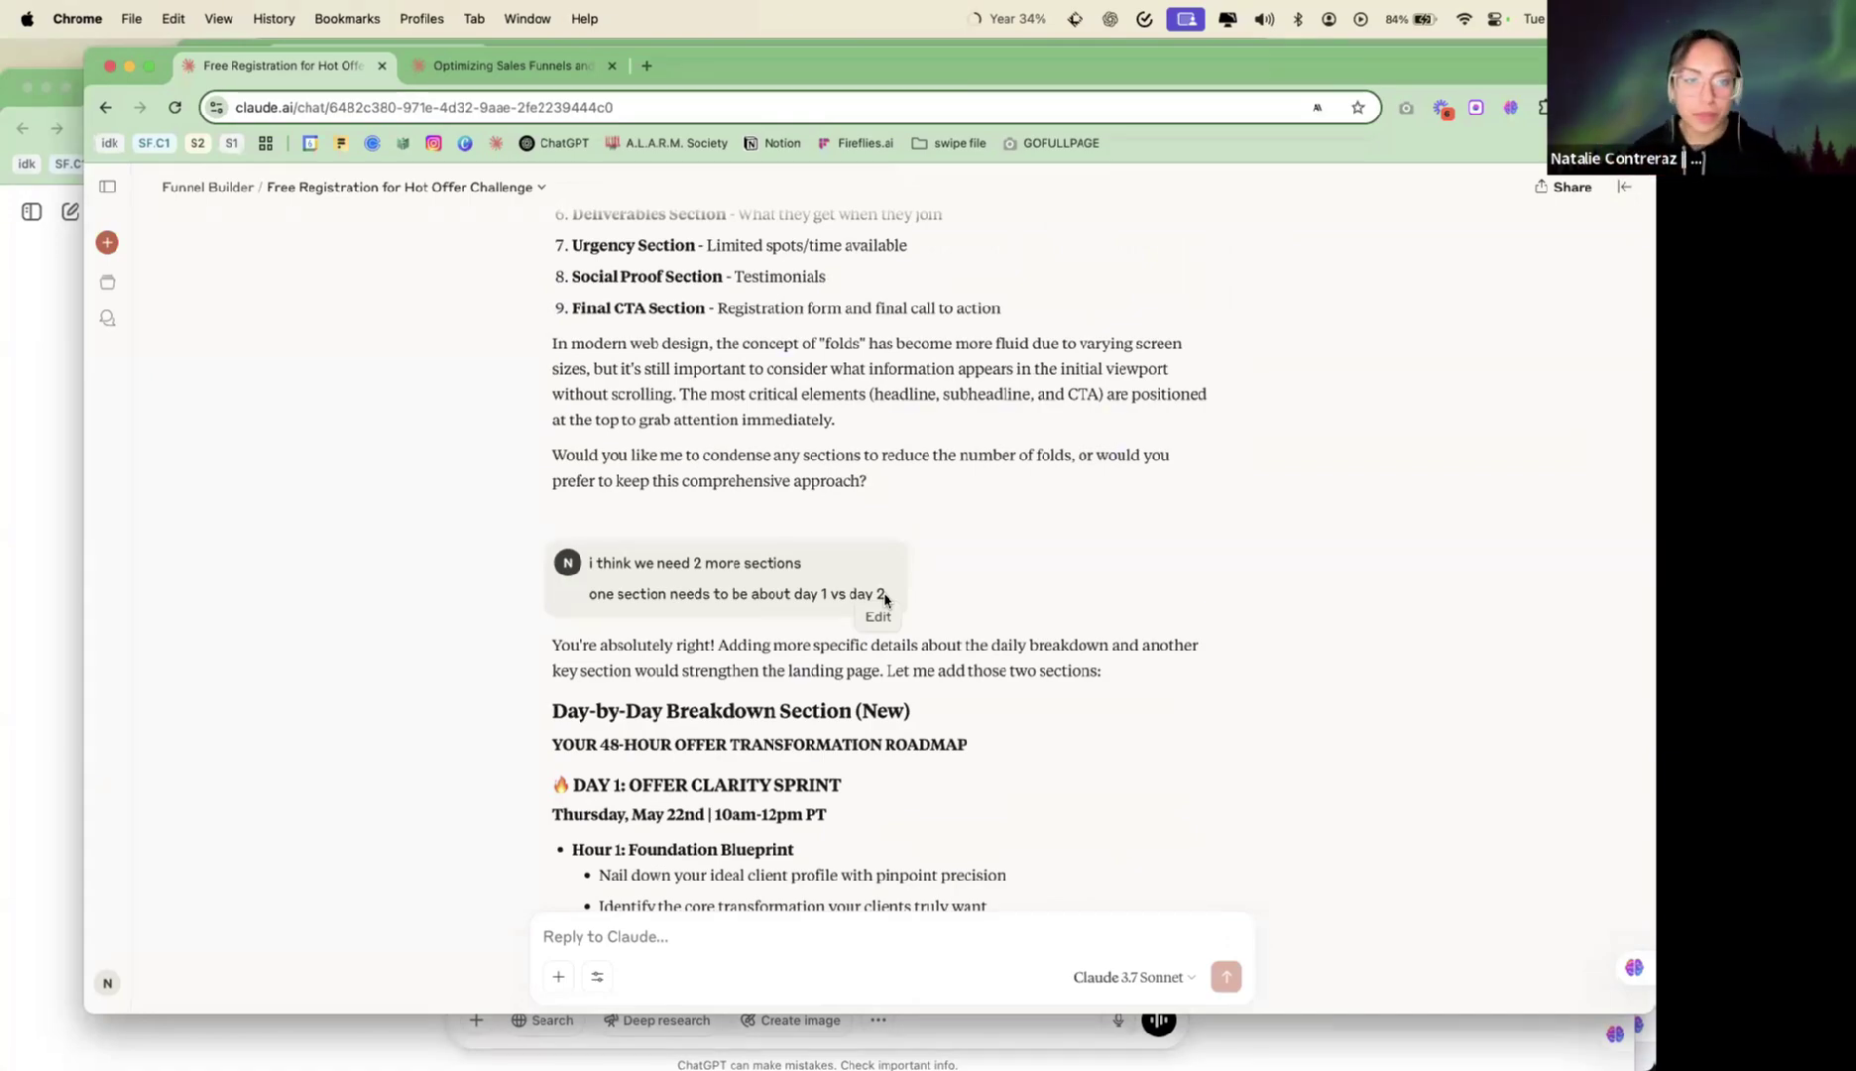
scroll(885, 600, "down", 20)
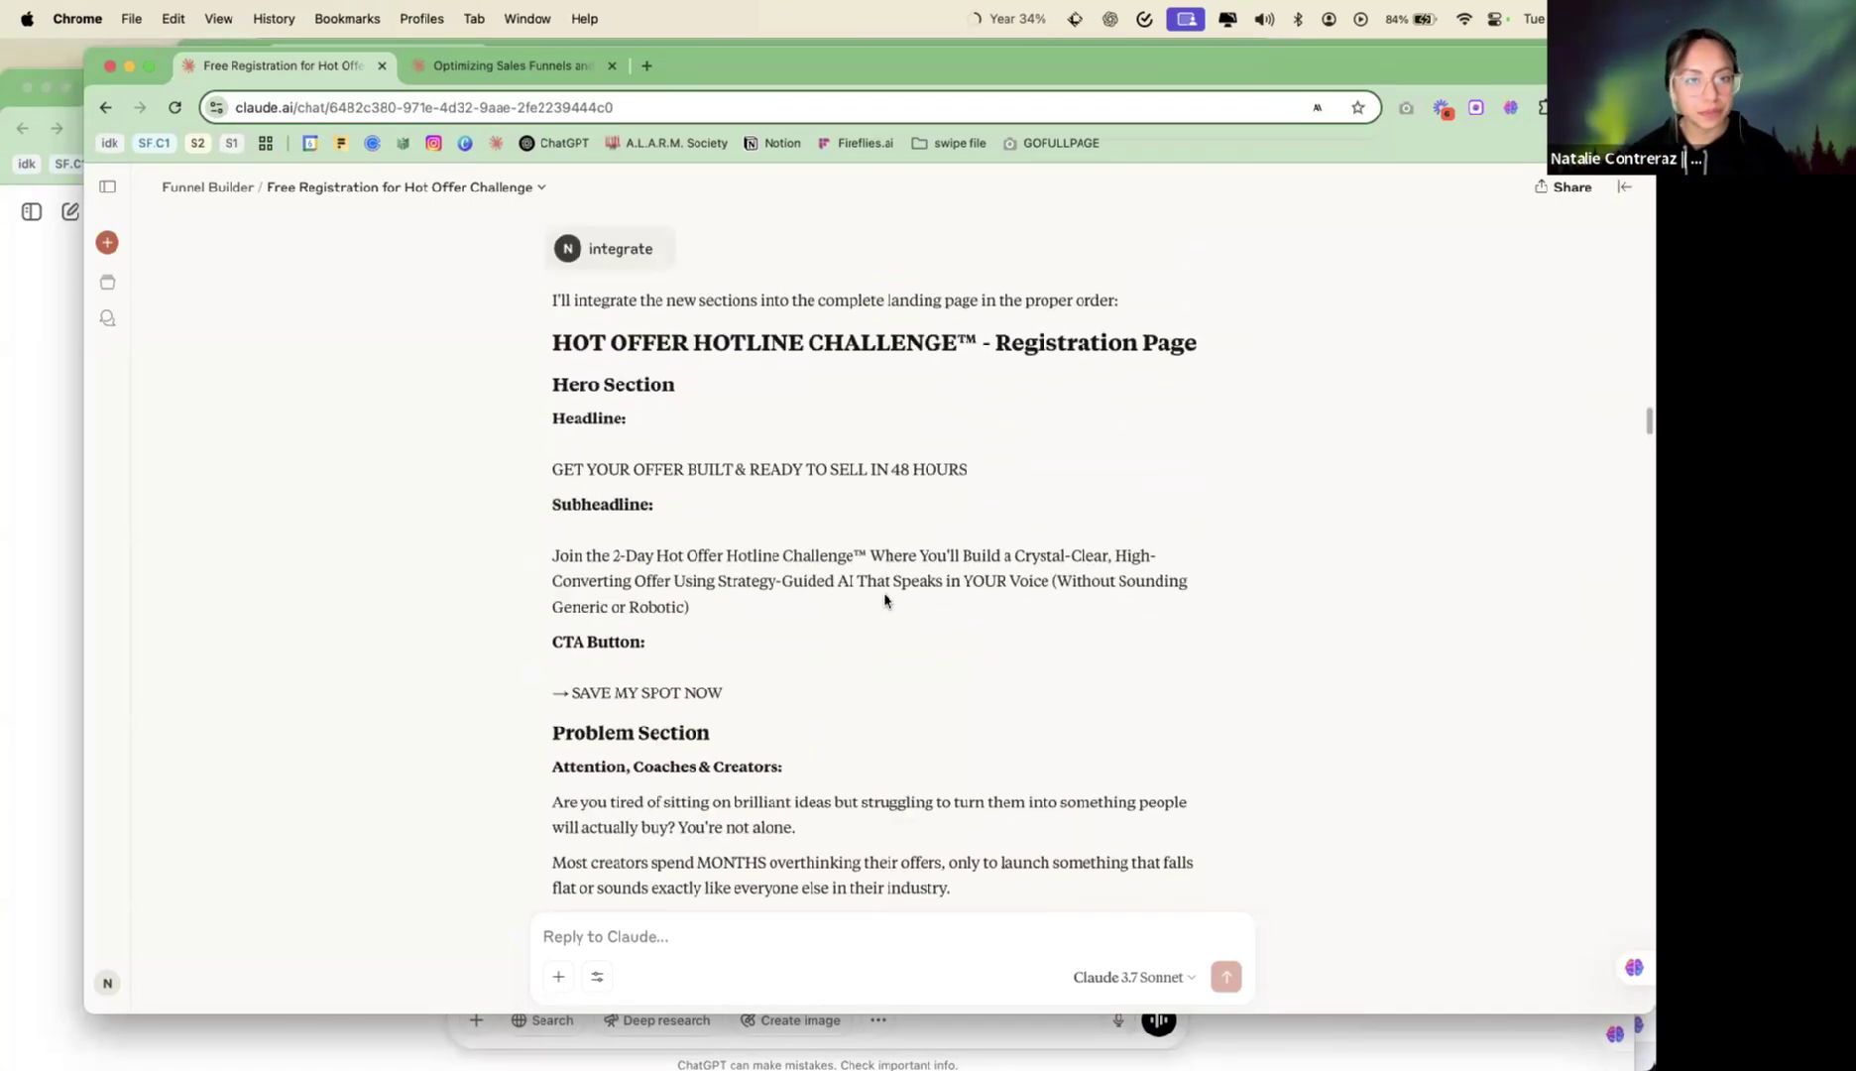
scroll(886, 600, "down", 20)
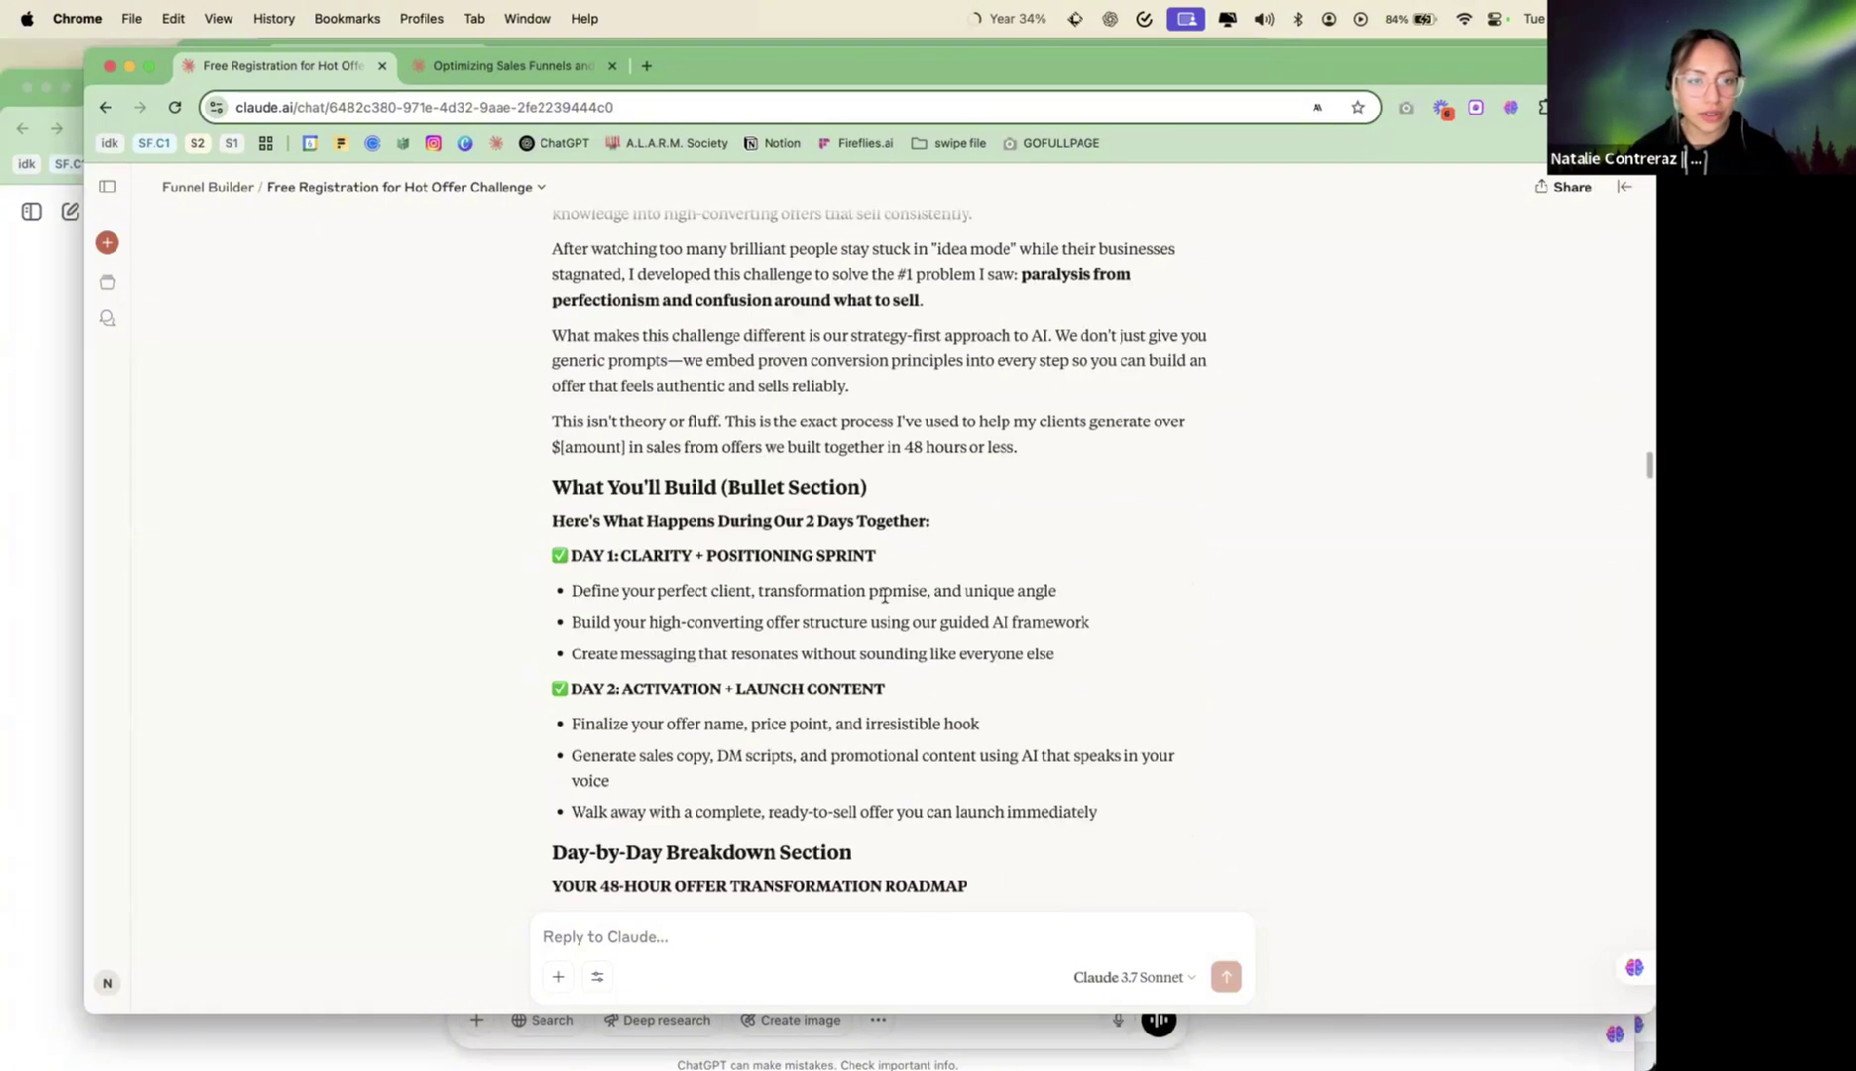
scroll(885, 598, "down", 20)
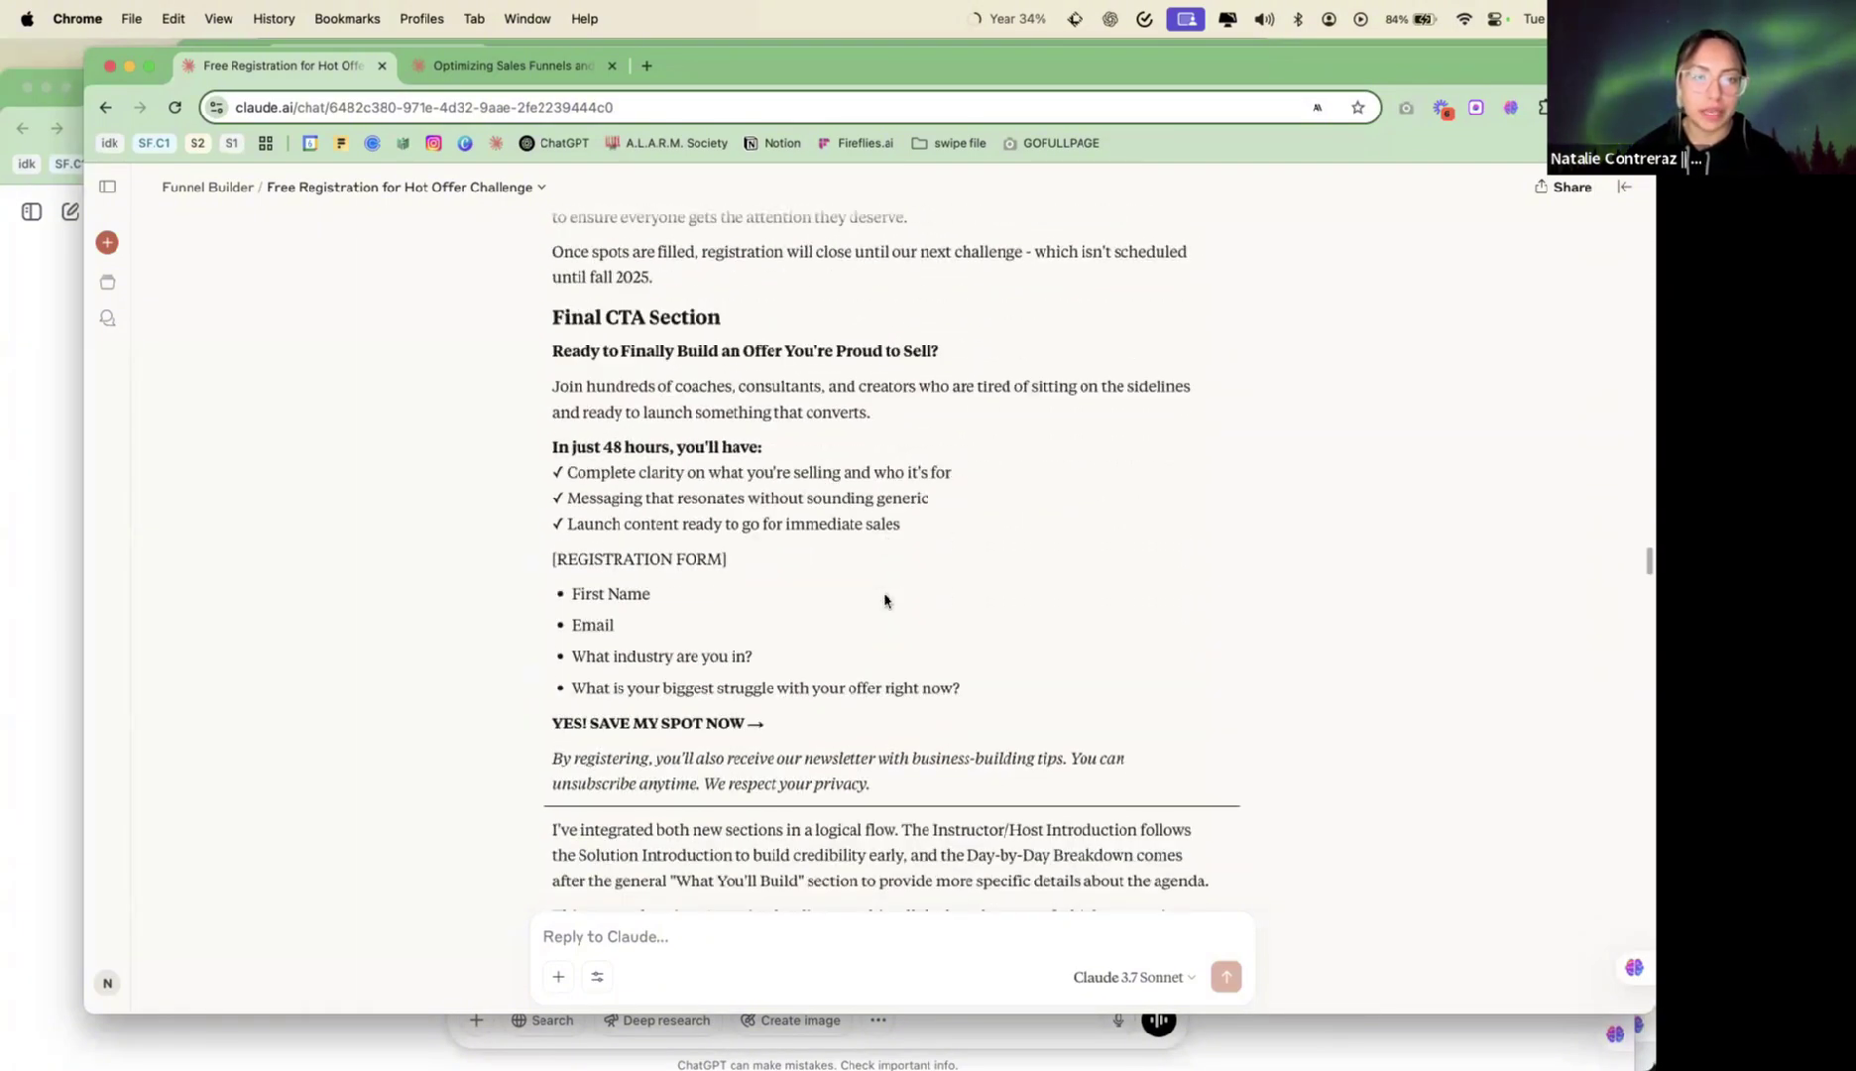
Copy Claude's integrated registration page response containing the complete landing page copy
scroll(886, 600, "down", 10)
scroll(1032, 595, "up", 3)
left_click(1095, 674)
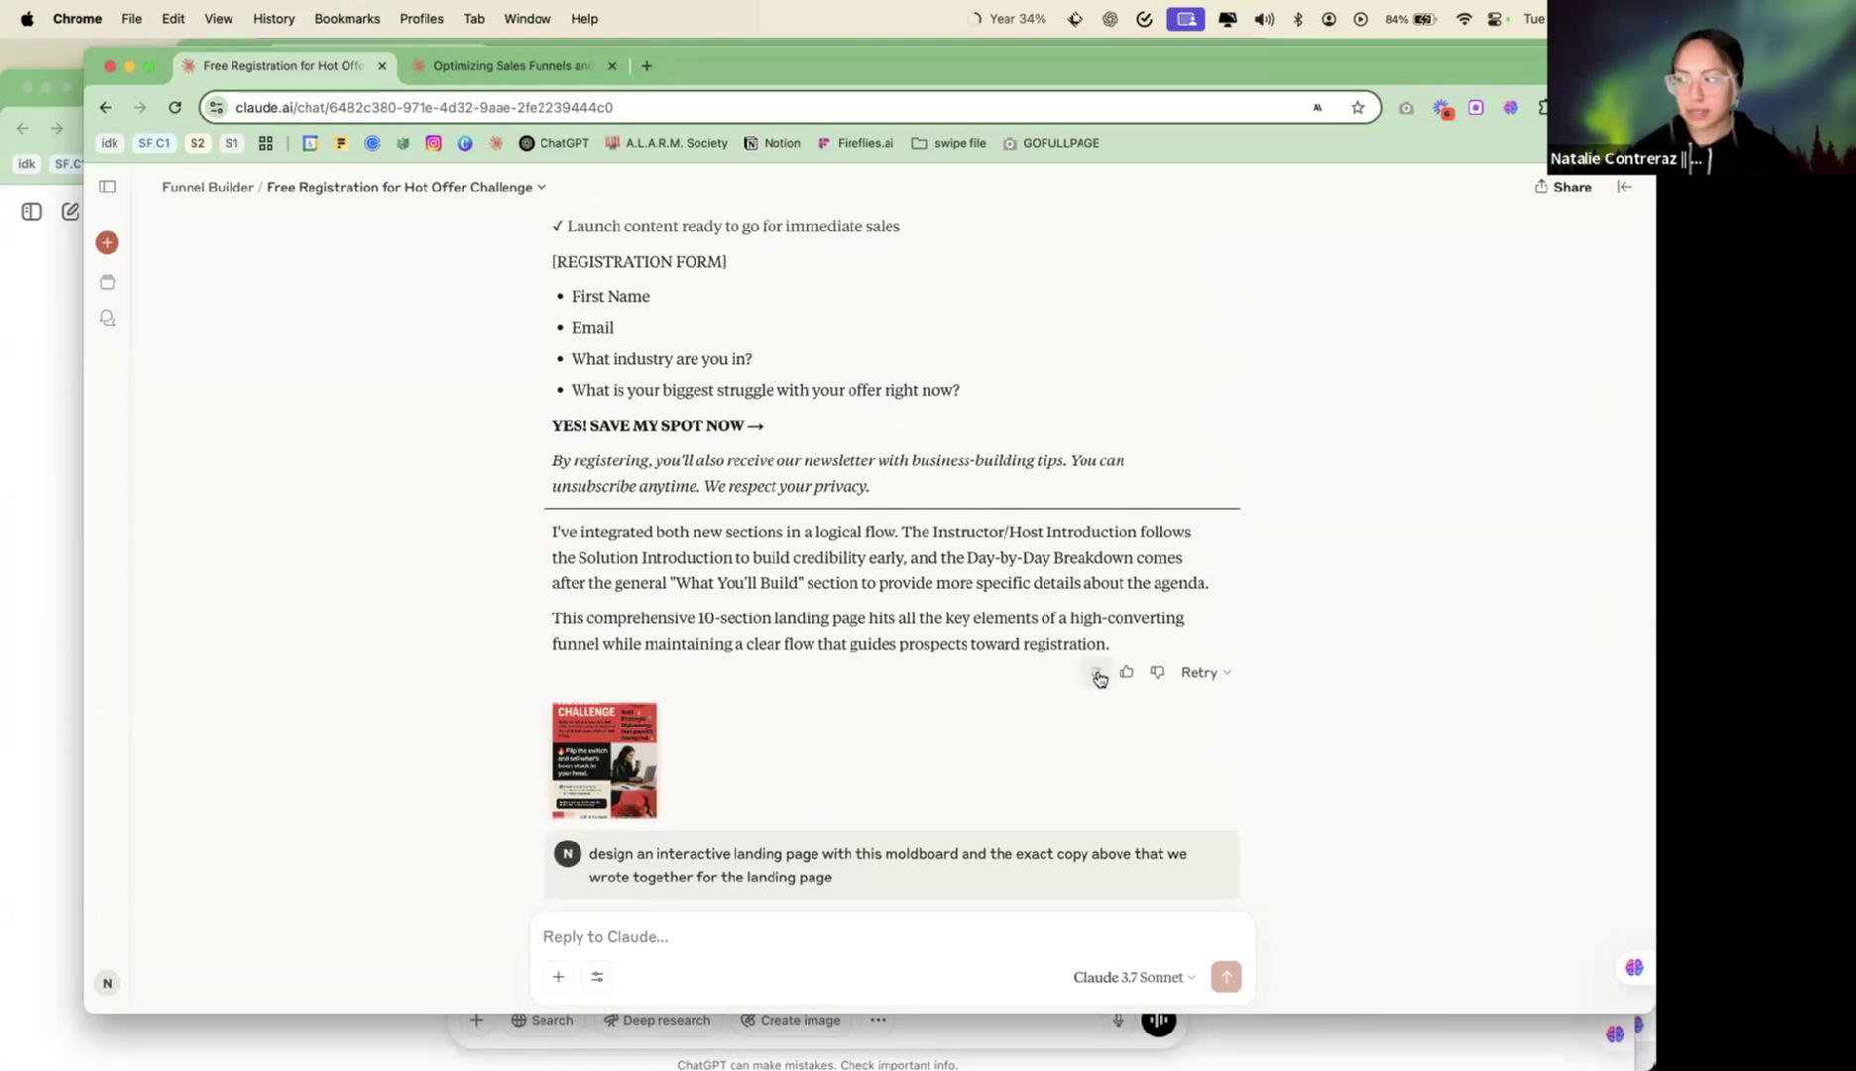
View the mood board image attached to the interactive landing page request at full size, and close it
scroll(880, 711, "down", 3)
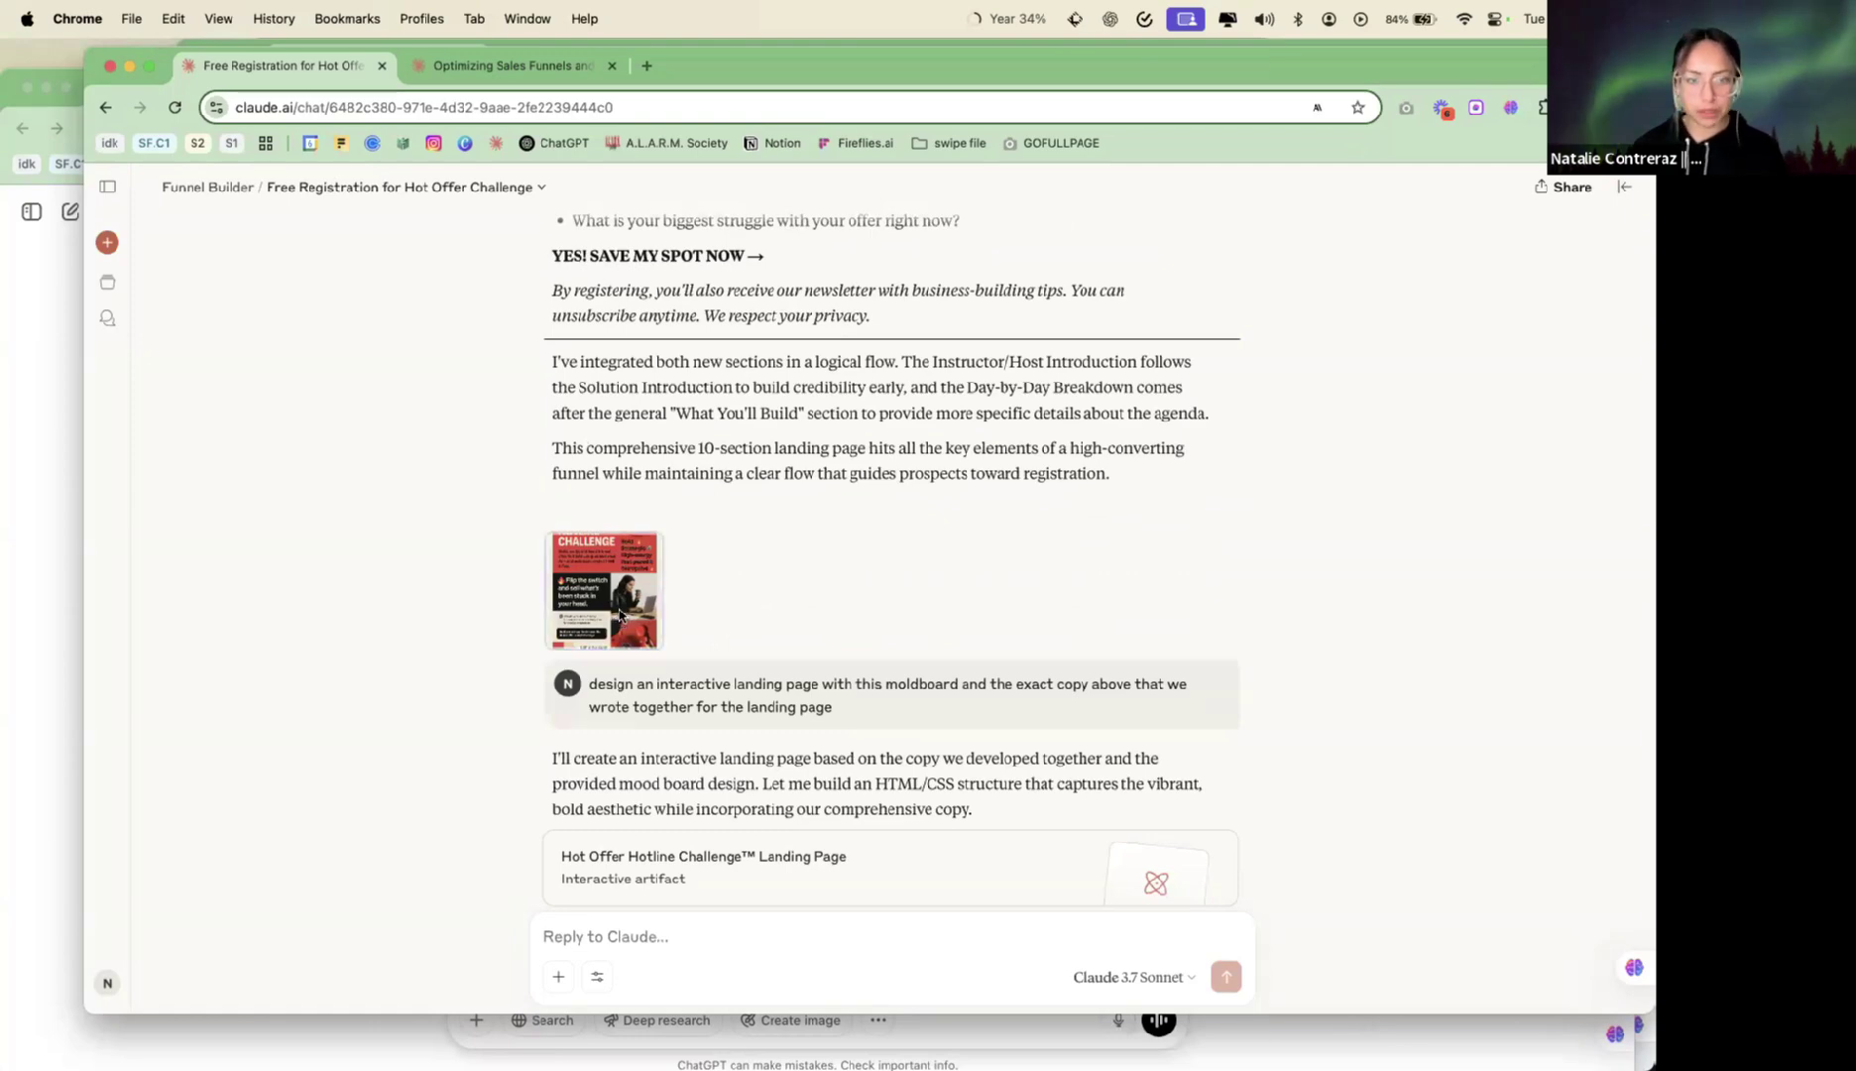
left_click(621, 617)
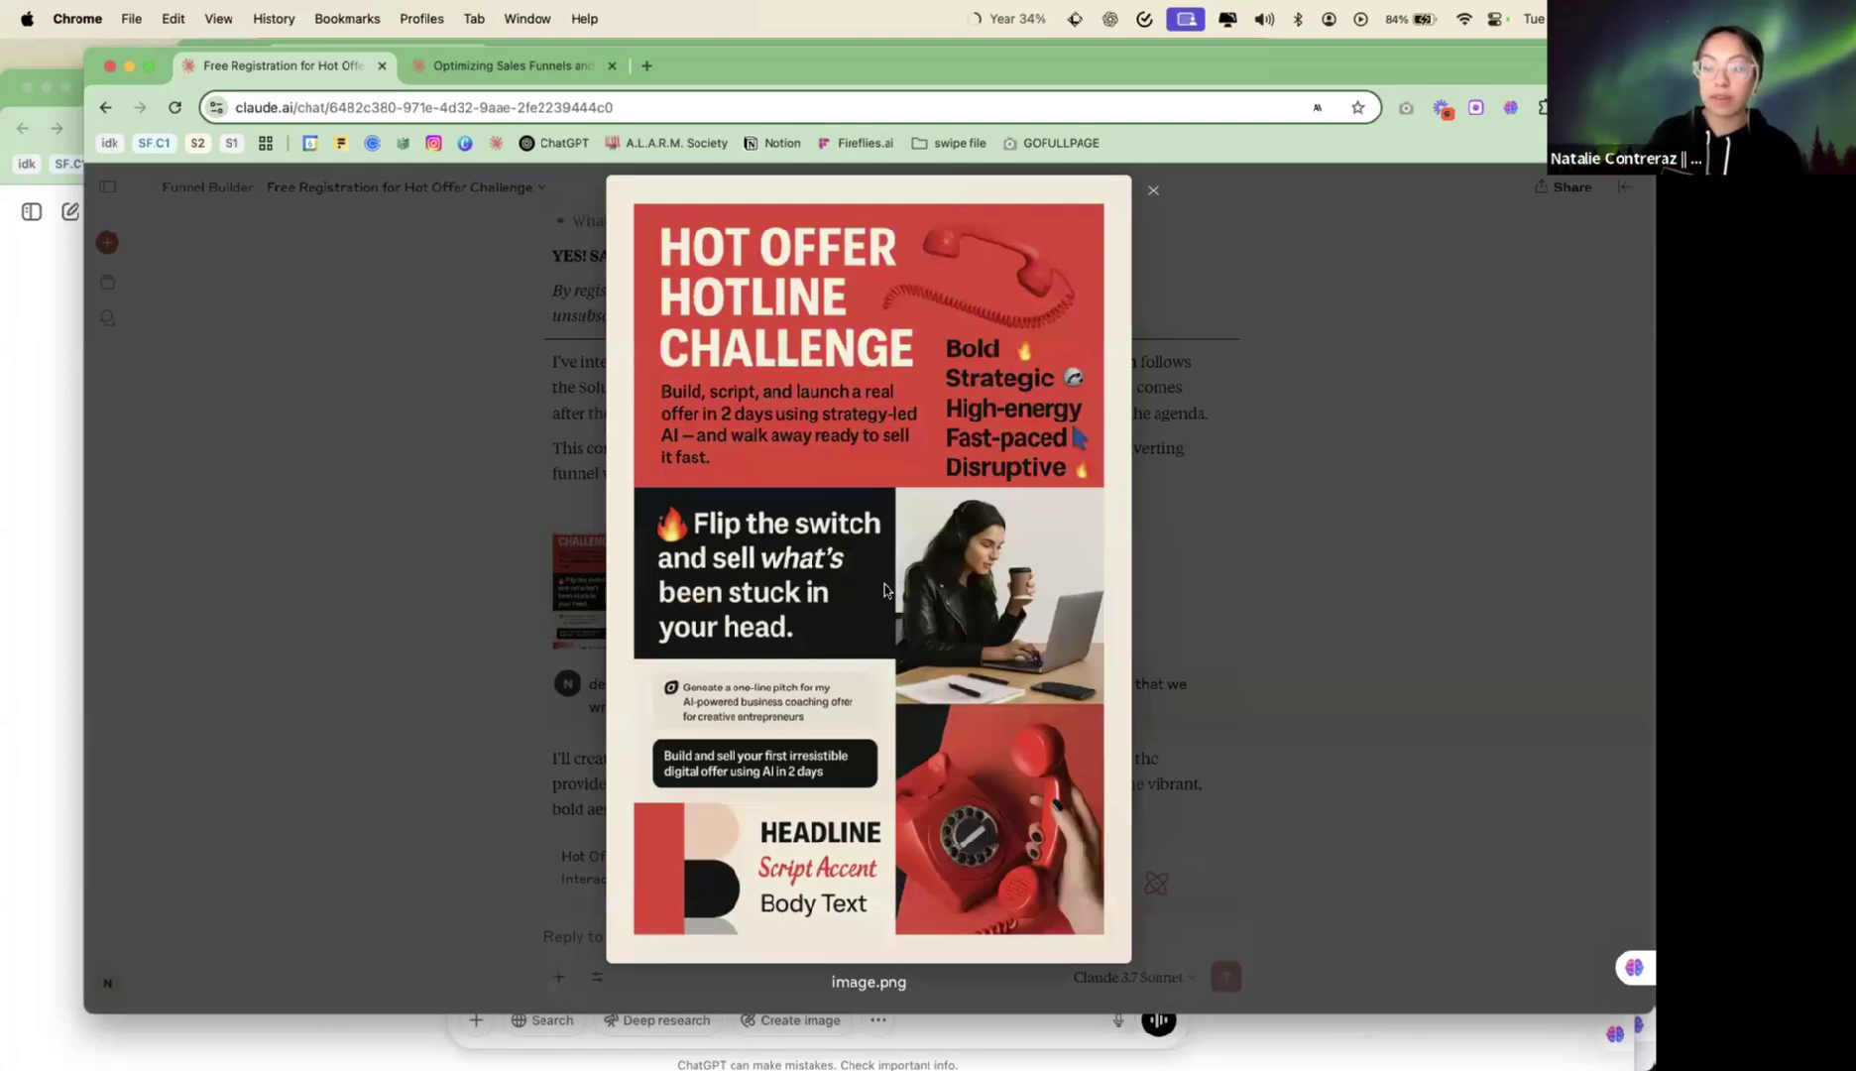
key("Escape")
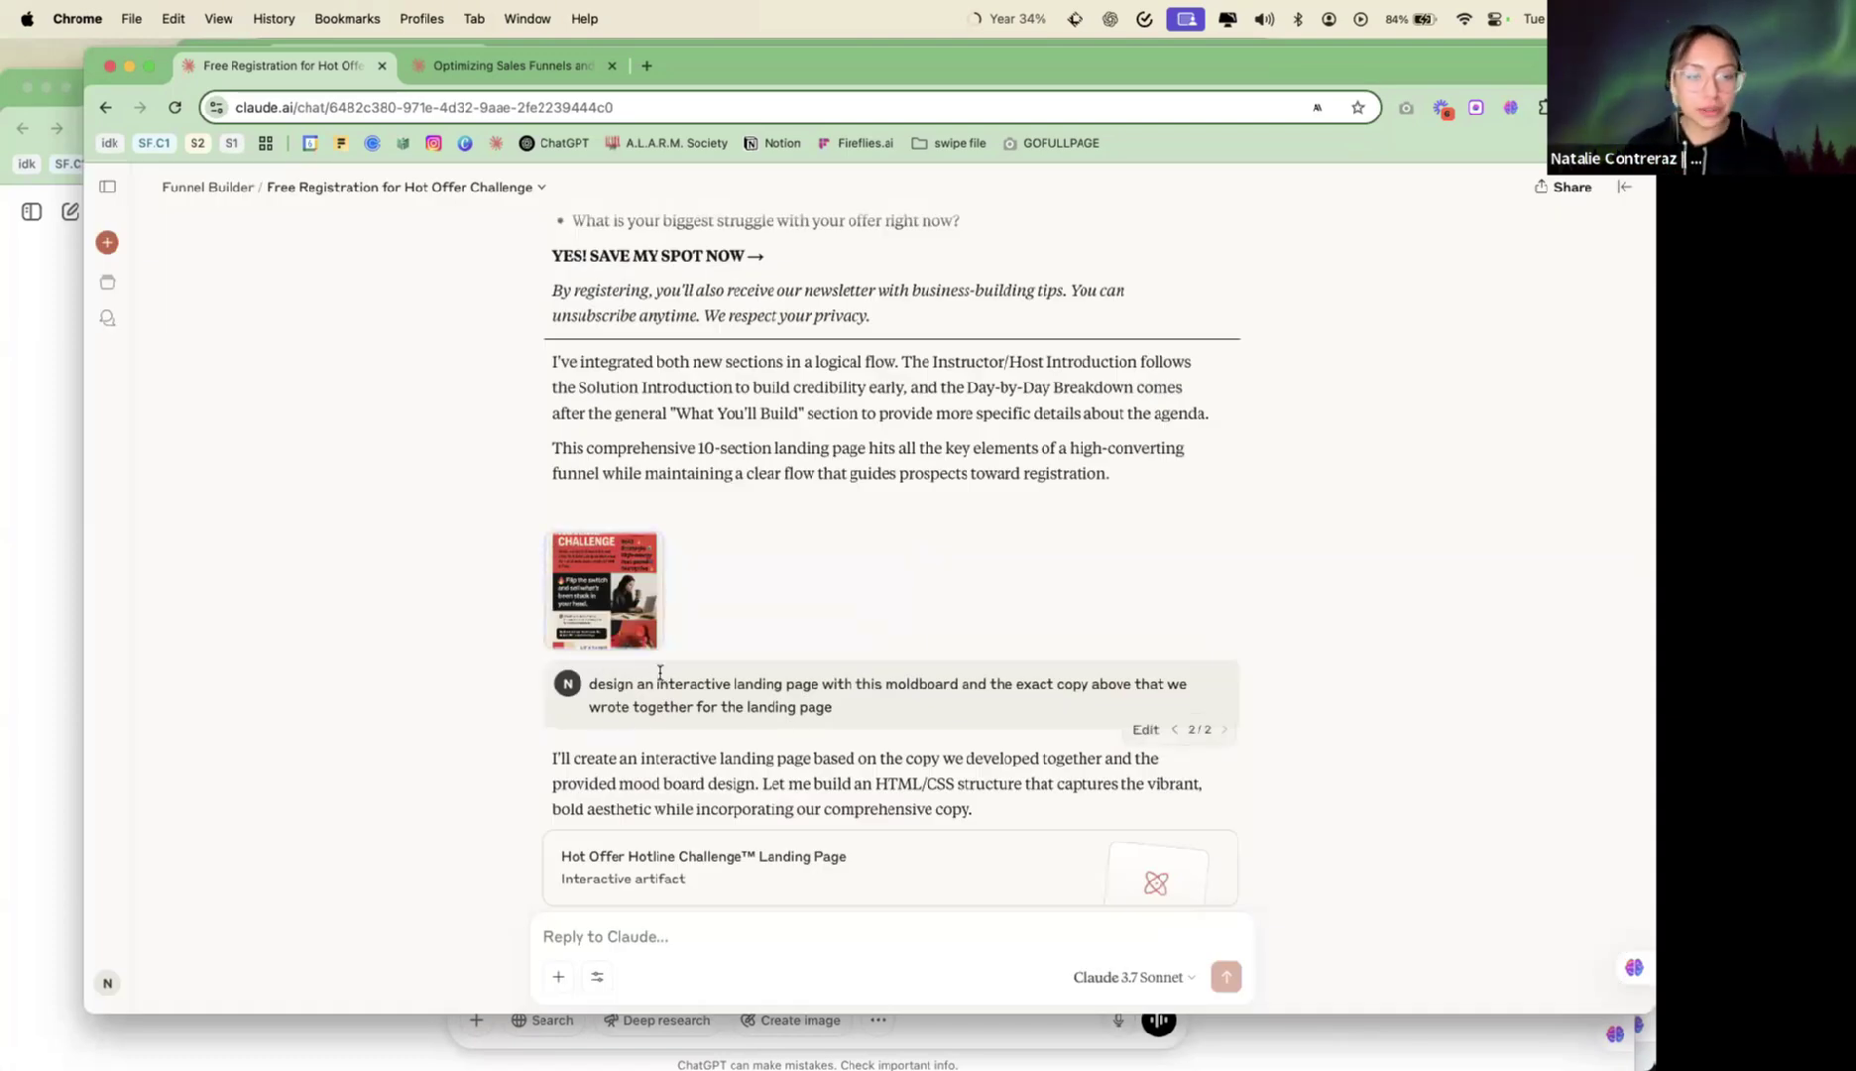
Open the first Hot Offer Hotline Challenge landing page artifact and examine its preview from the hero to the success stories
scroll(690, 646, "down", 3)
left_click(690, 645)
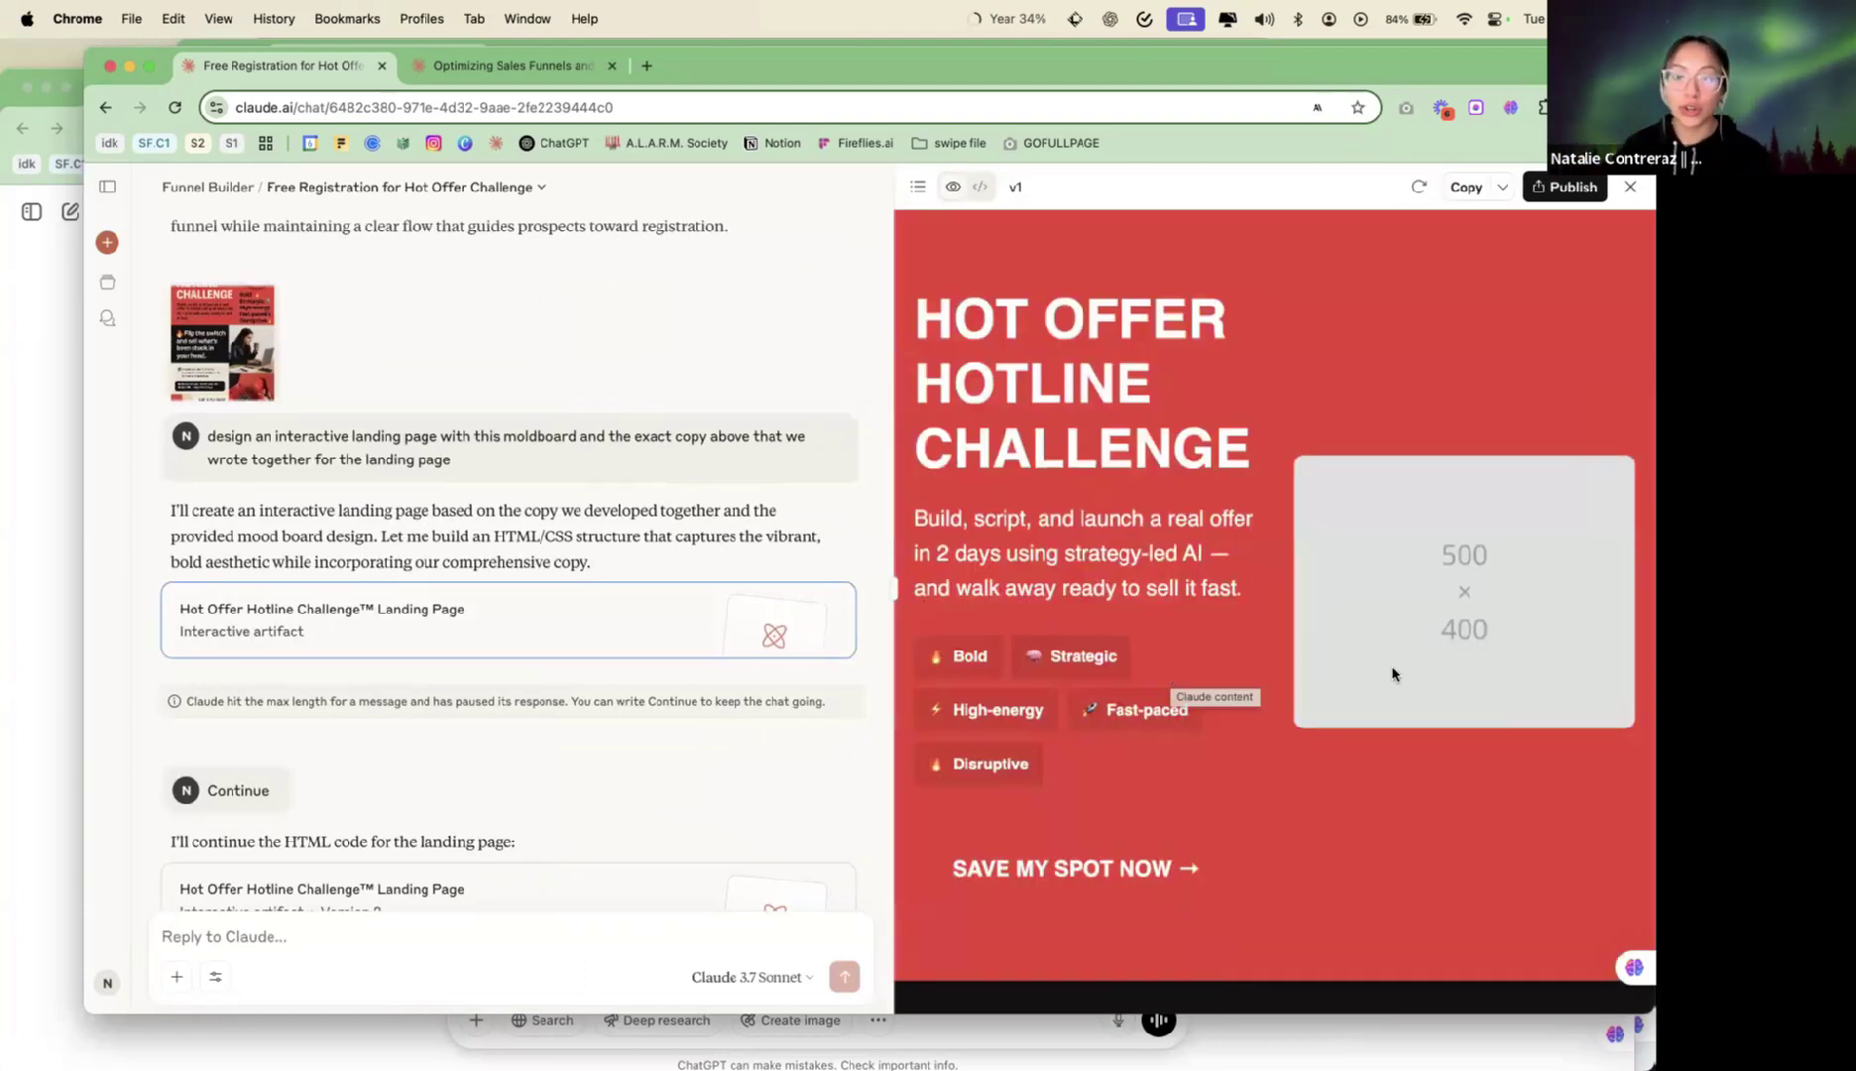
scroll(1374, 666, "down", 15)
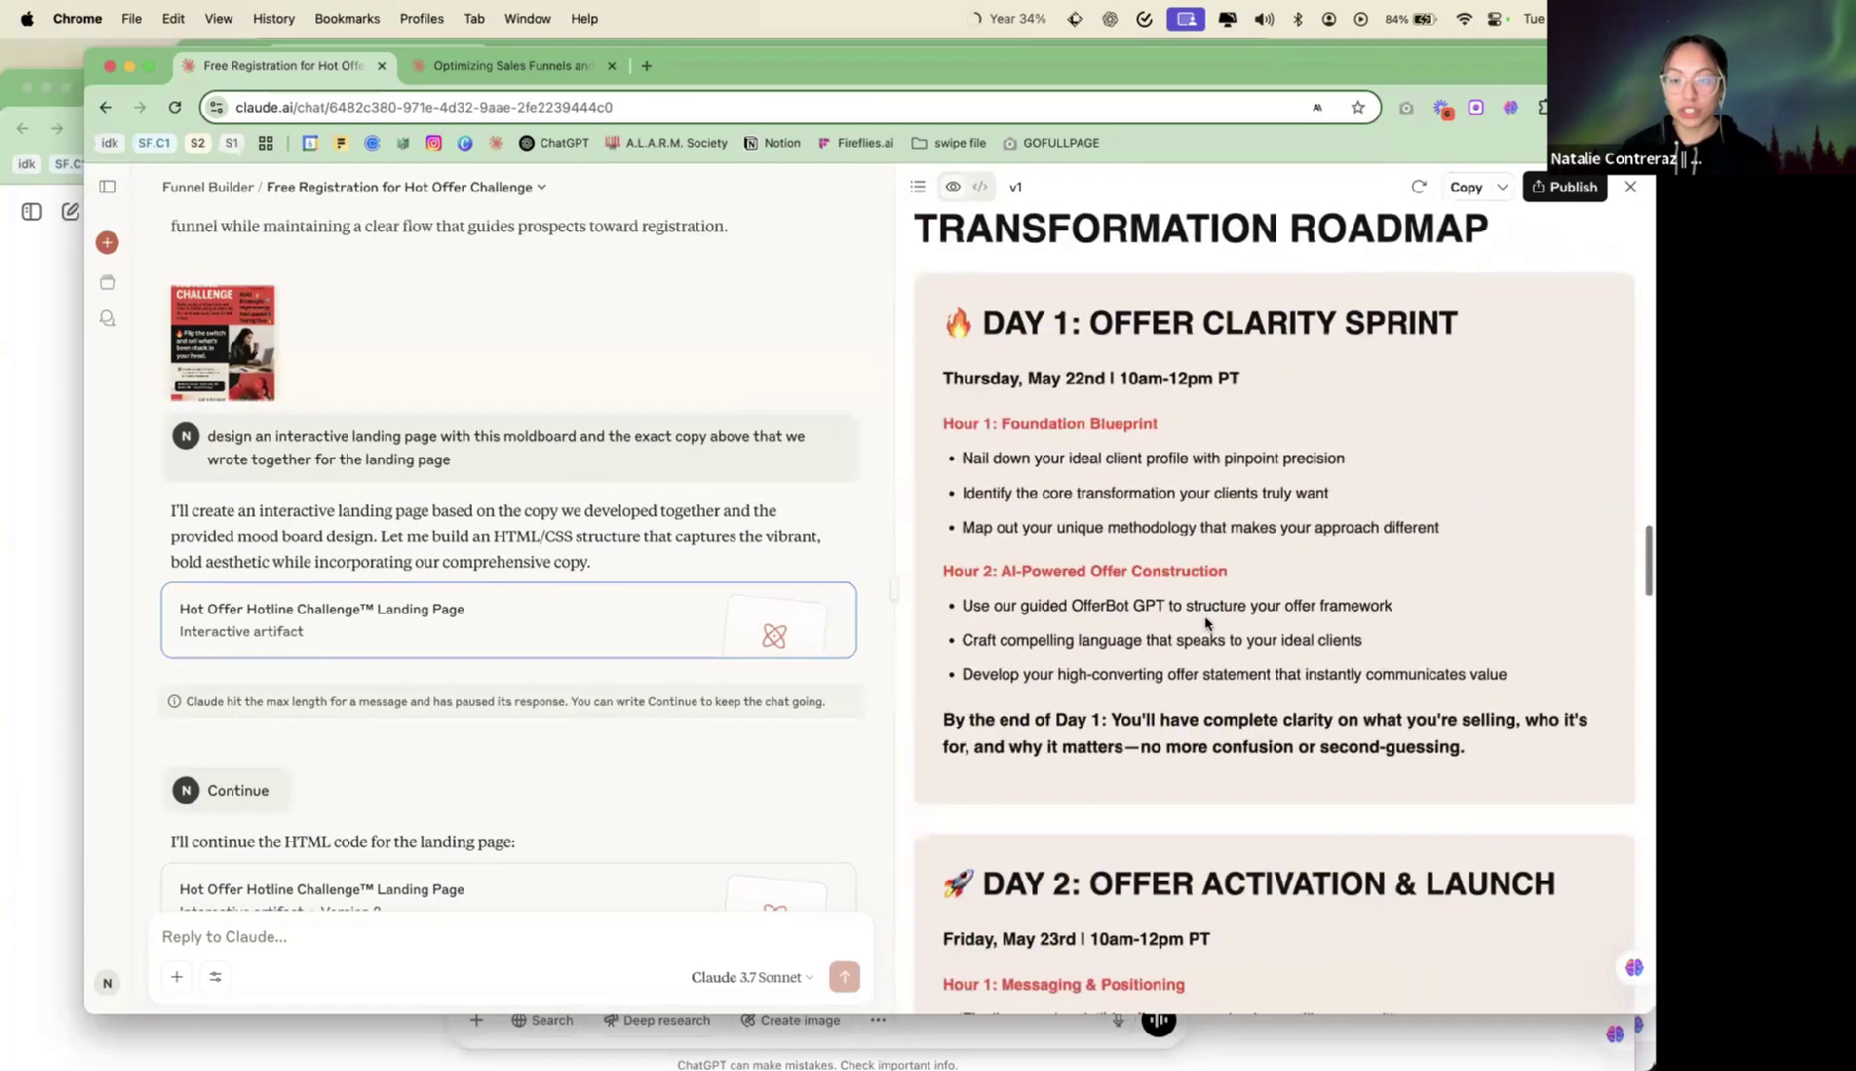
scroll(1205, 622, "down", 20)
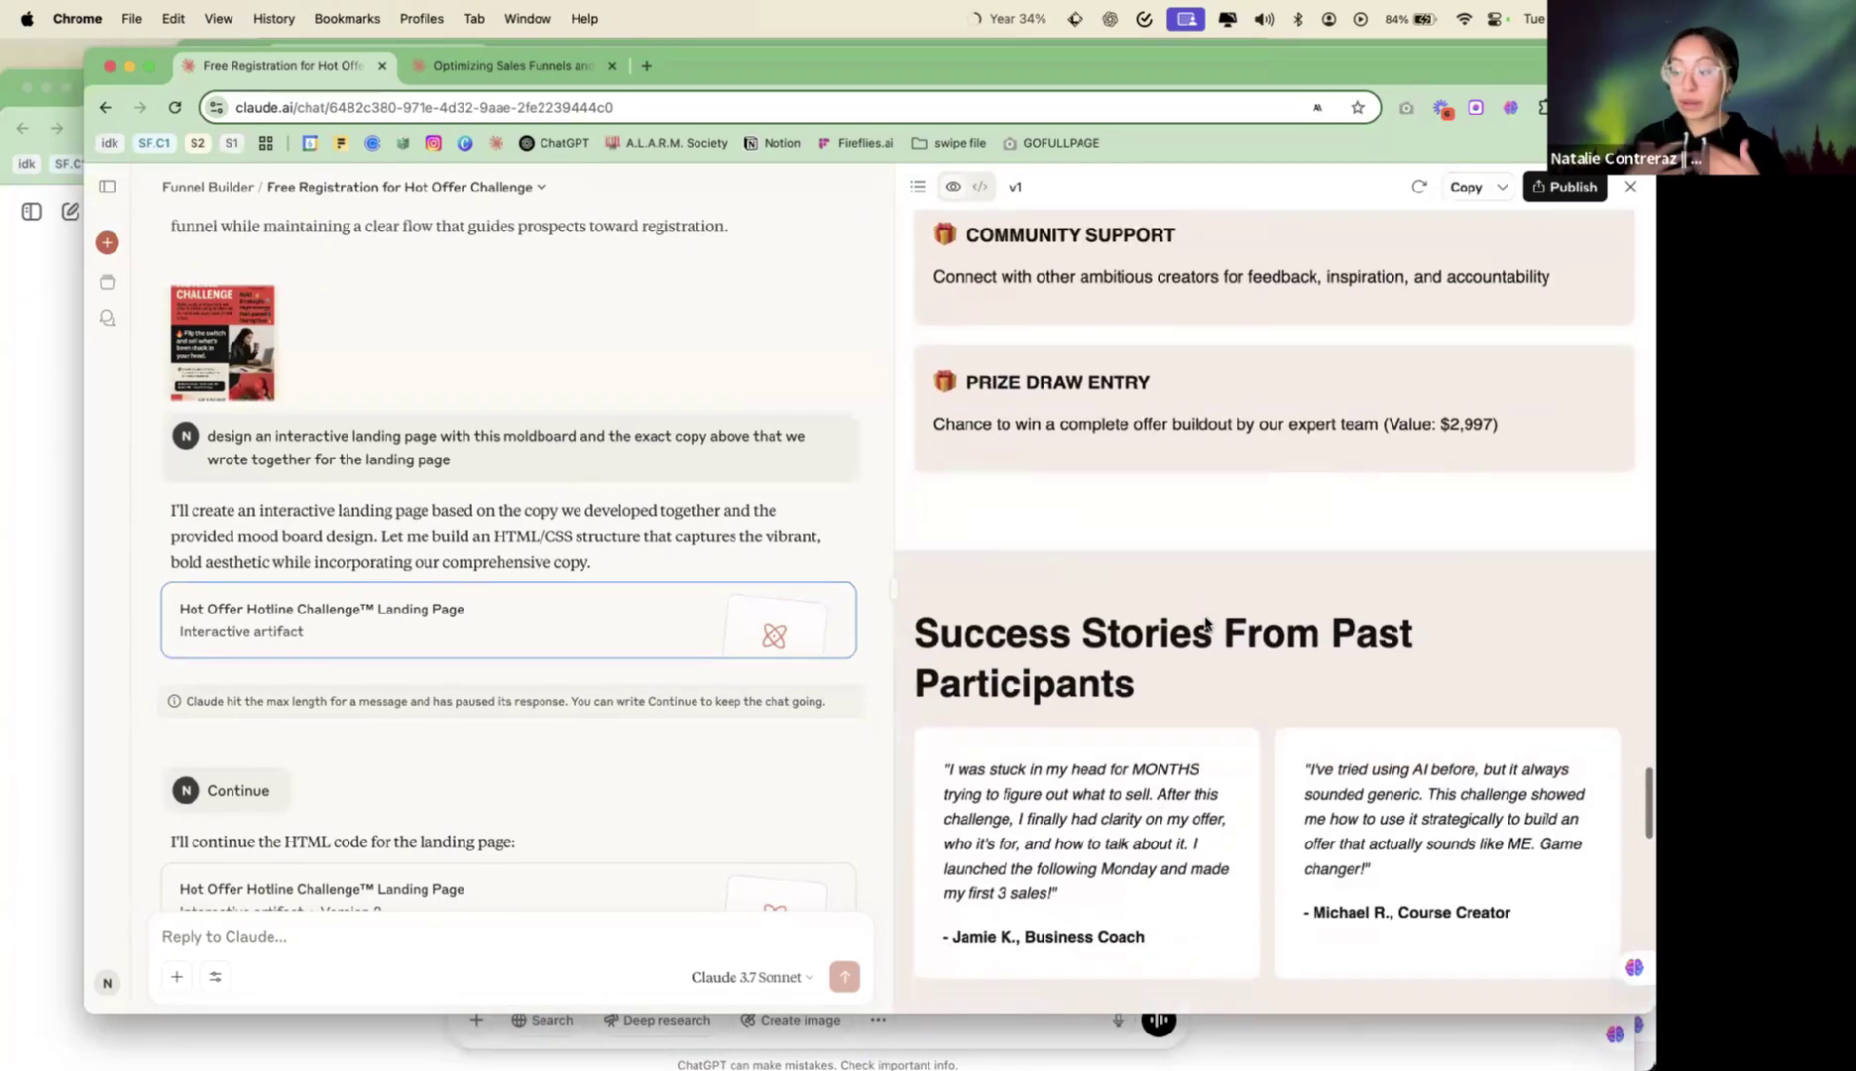
scroll(1206, 621, "down", 1)
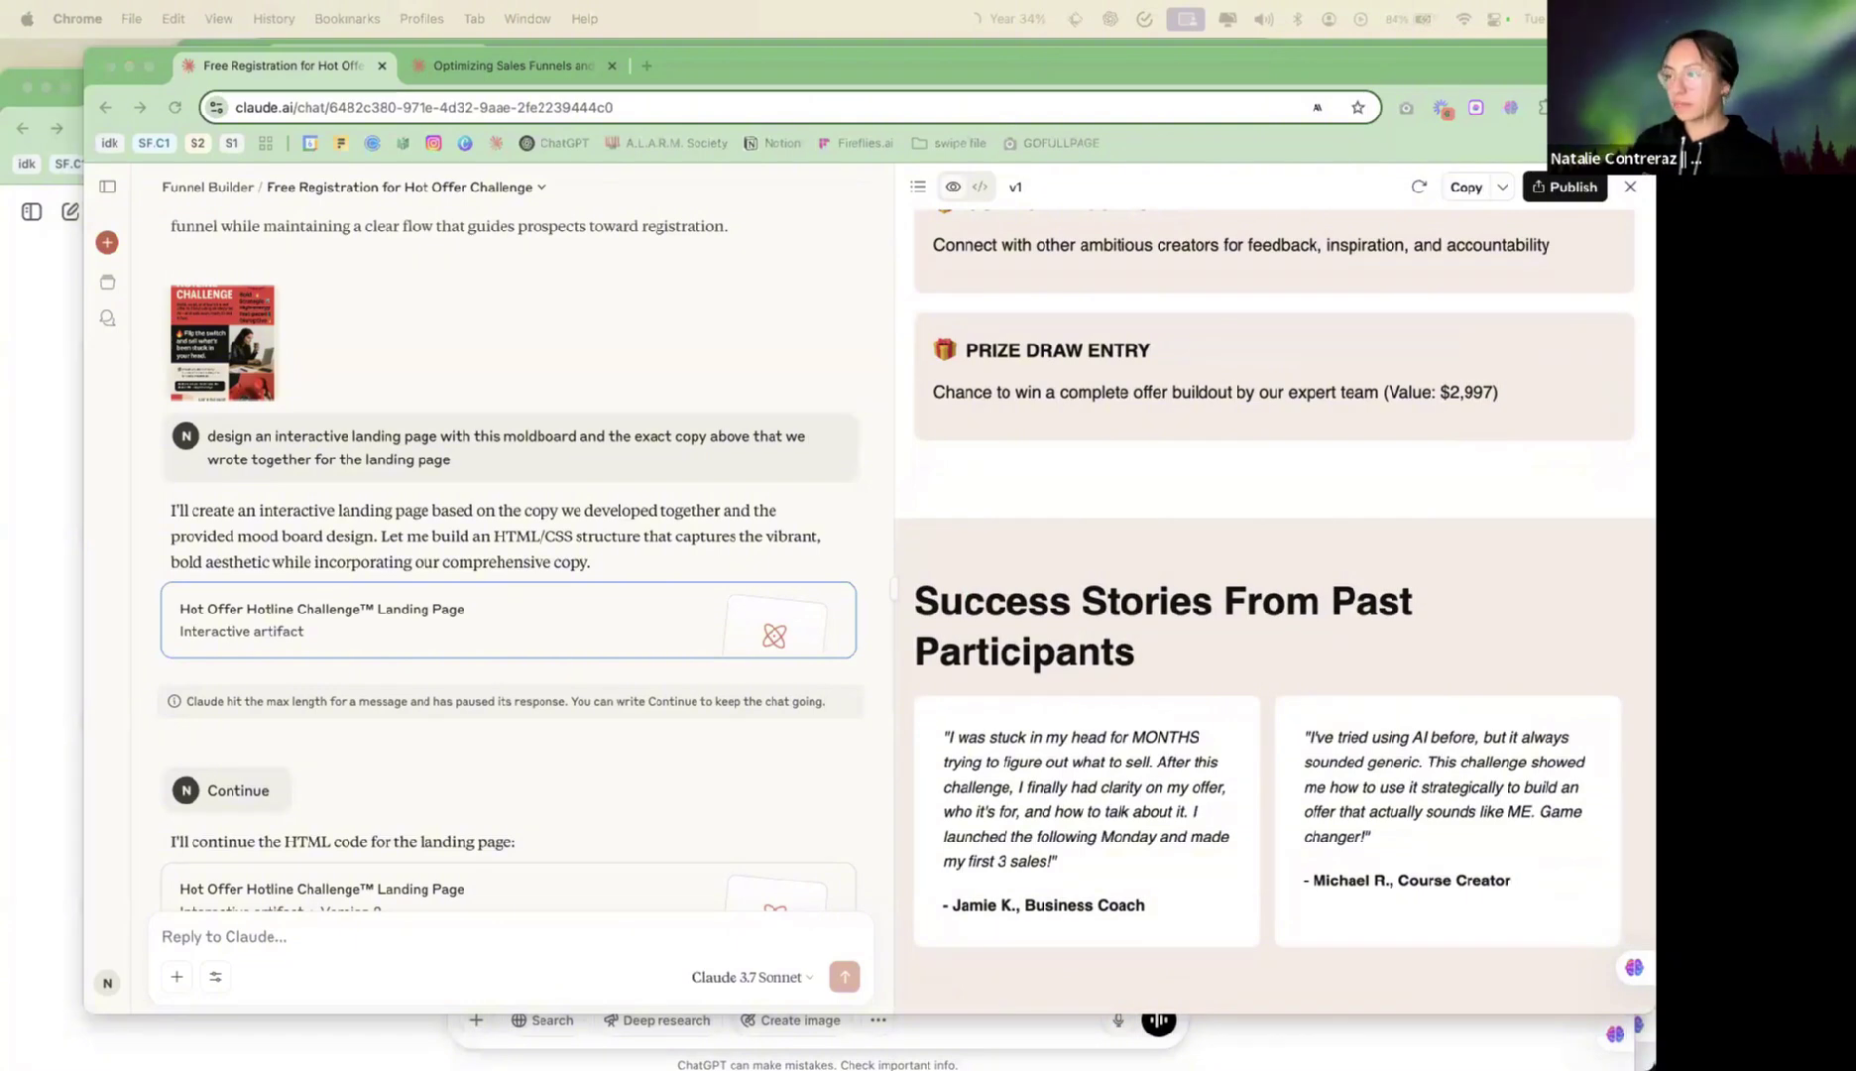
Bring over the Lovable window with the hotline-launch-sprint project, enlarge it, and go to the chat's original landing page design prompt
left_click_drag(1654, 254, 968, 97)
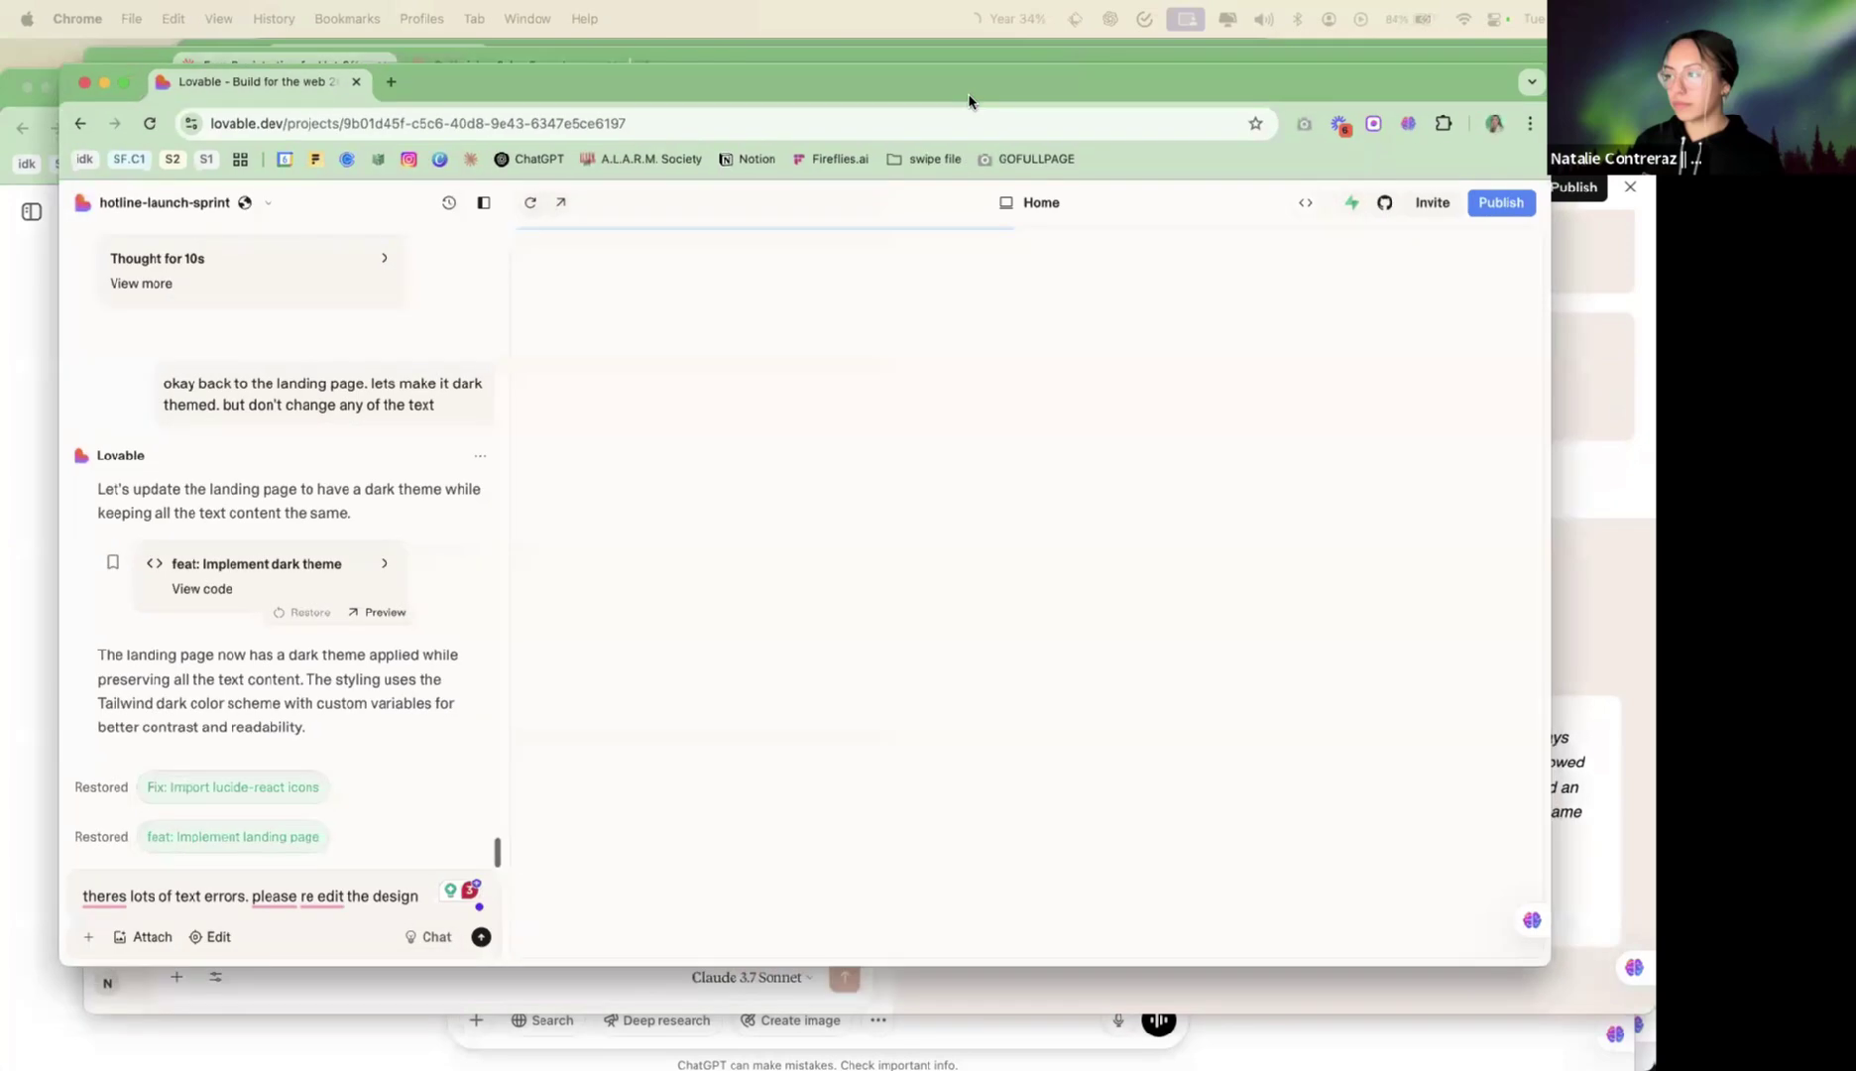
left_click_drag(1556, 973, 1638, 1064)
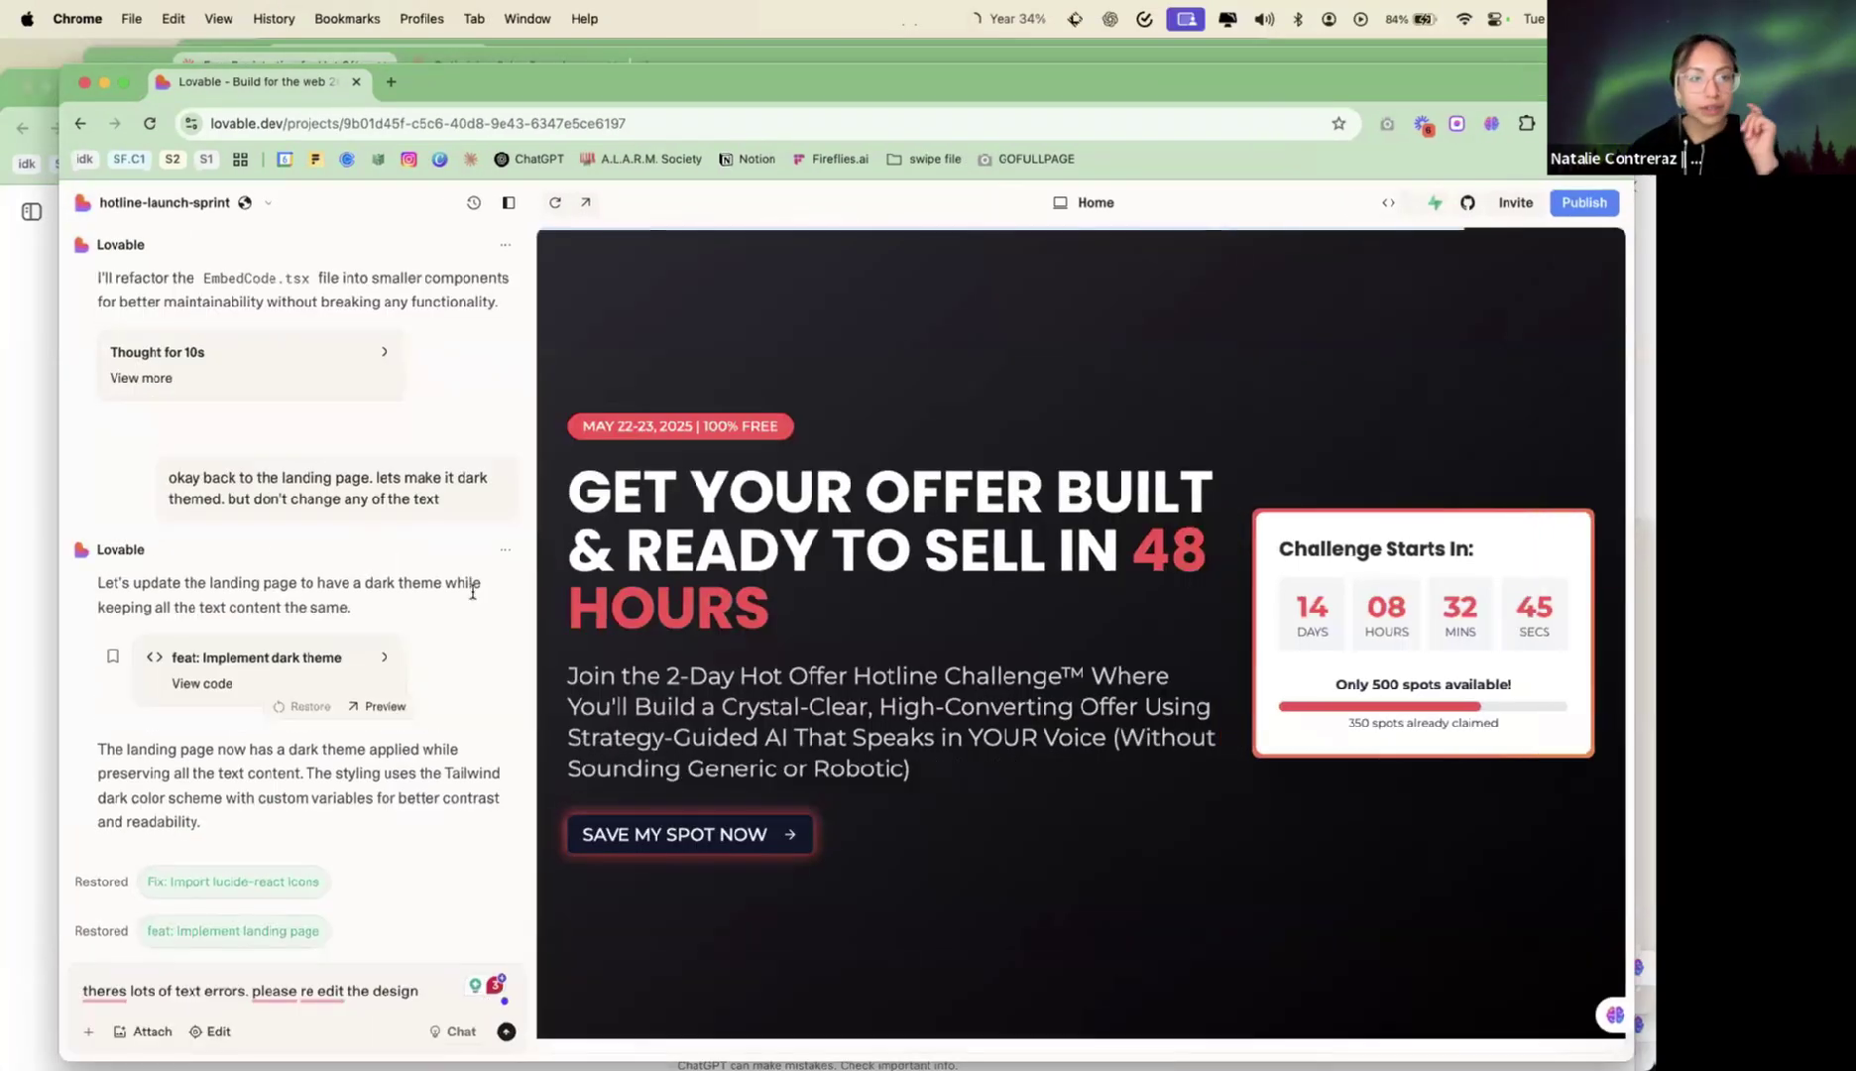
scroll(471, 594, "up", 10)
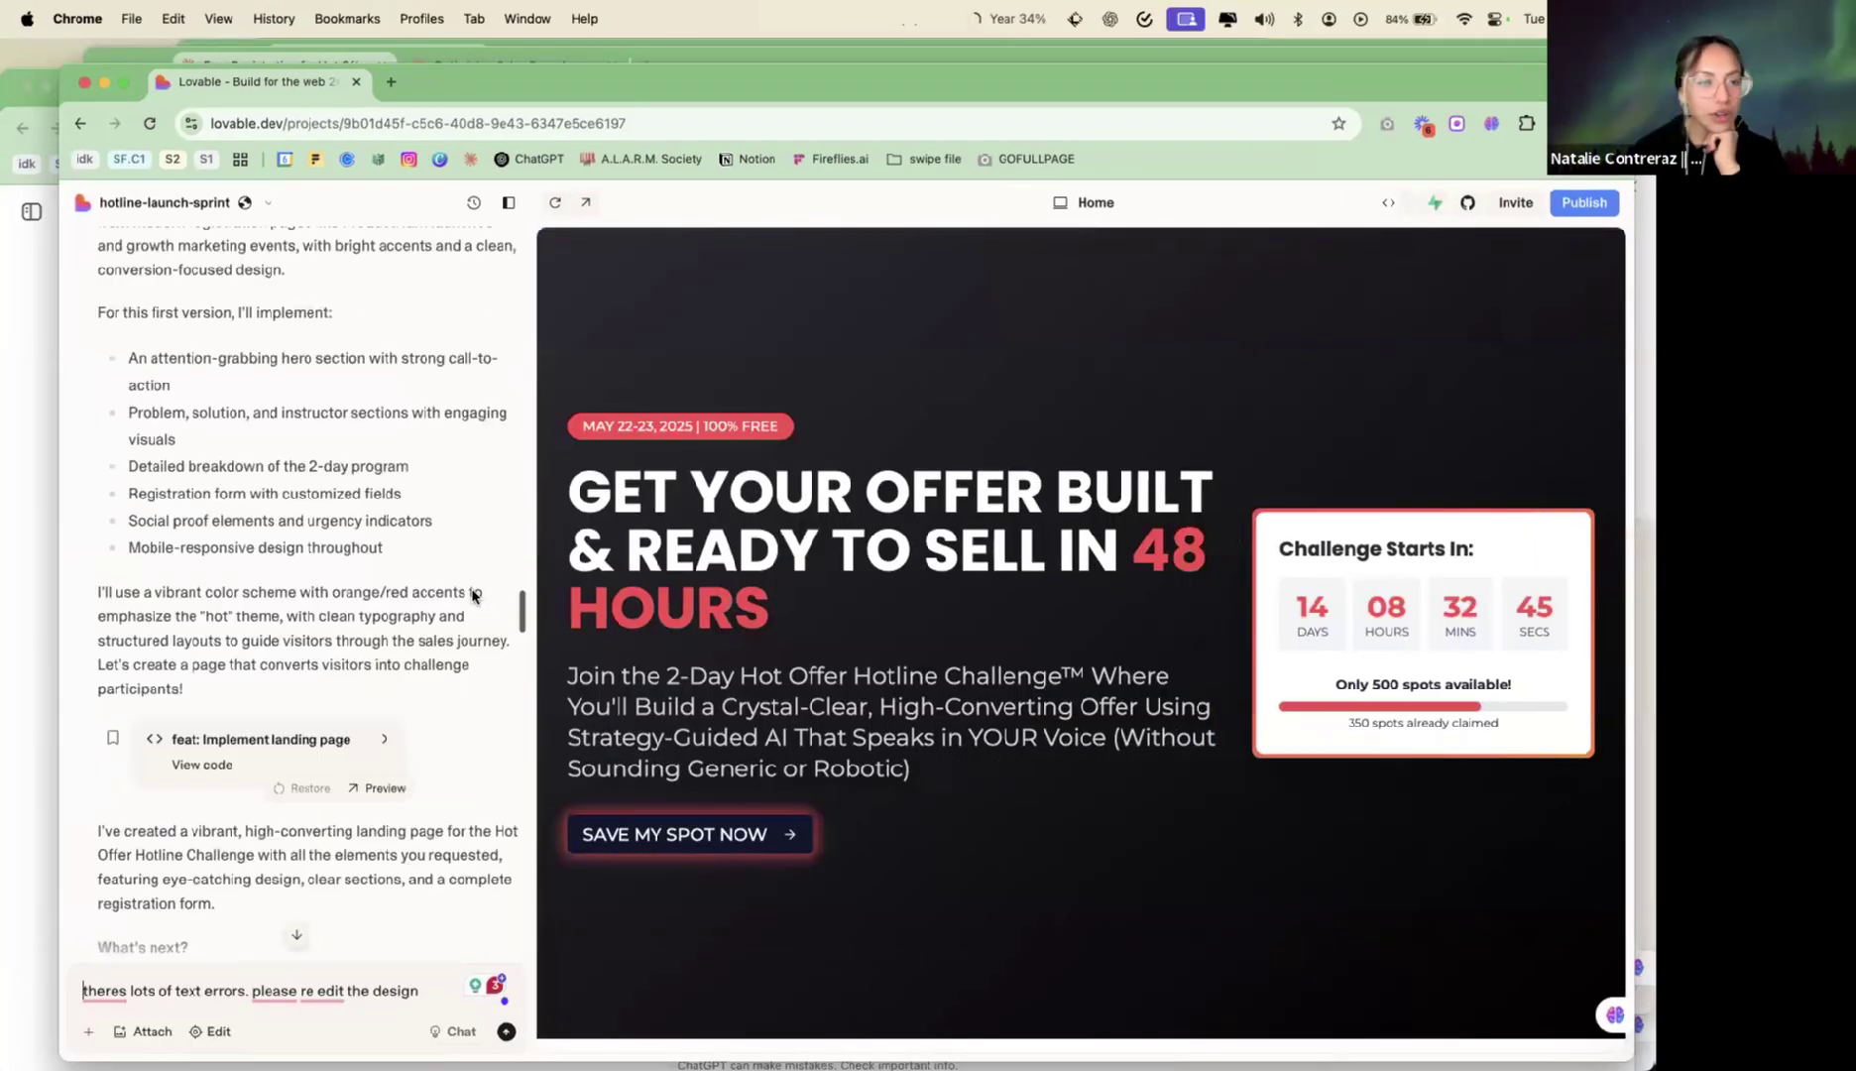
scroll(472, 596, "up", 5)
scroll(472, 595, "down", 5)
scroll(472, 596, "up", 5)
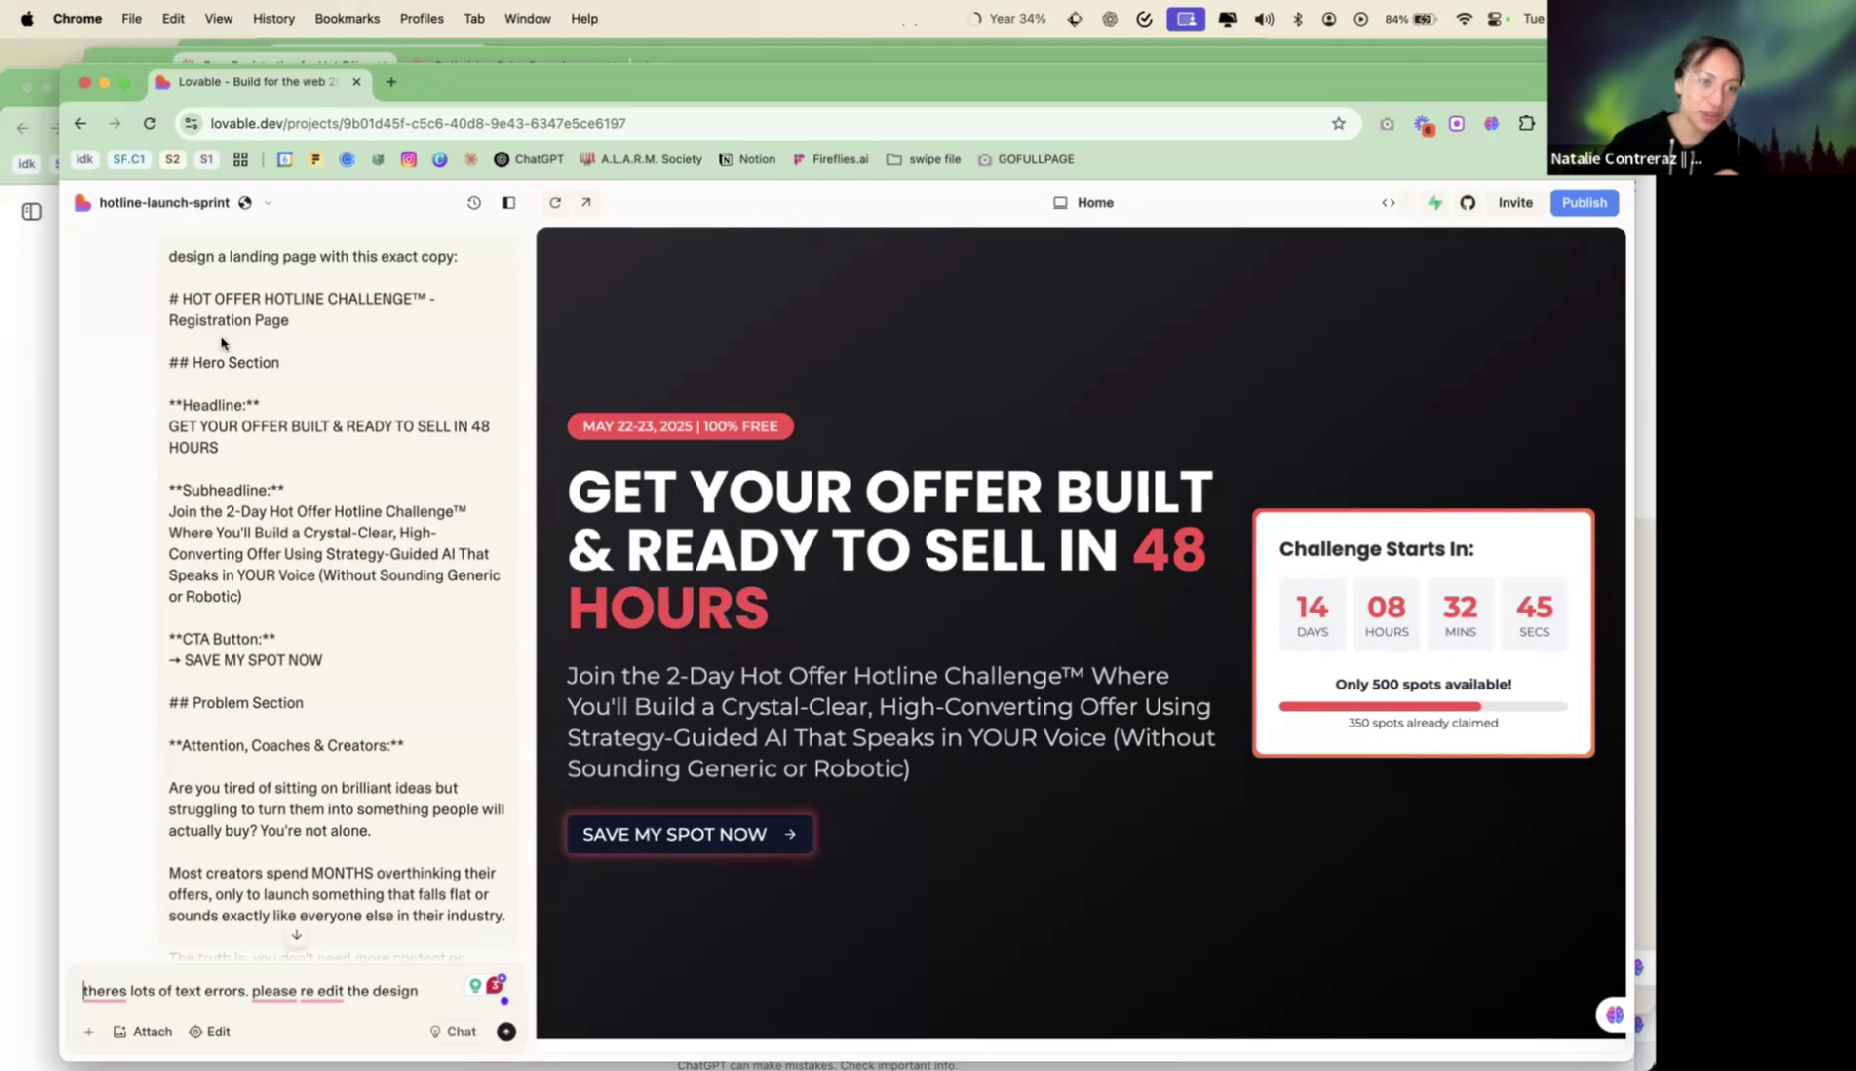
Examine the exact copy in the design prompt through the registration form, and Lovable's implementation plan below it
scroll(221, 343, "down", 15)
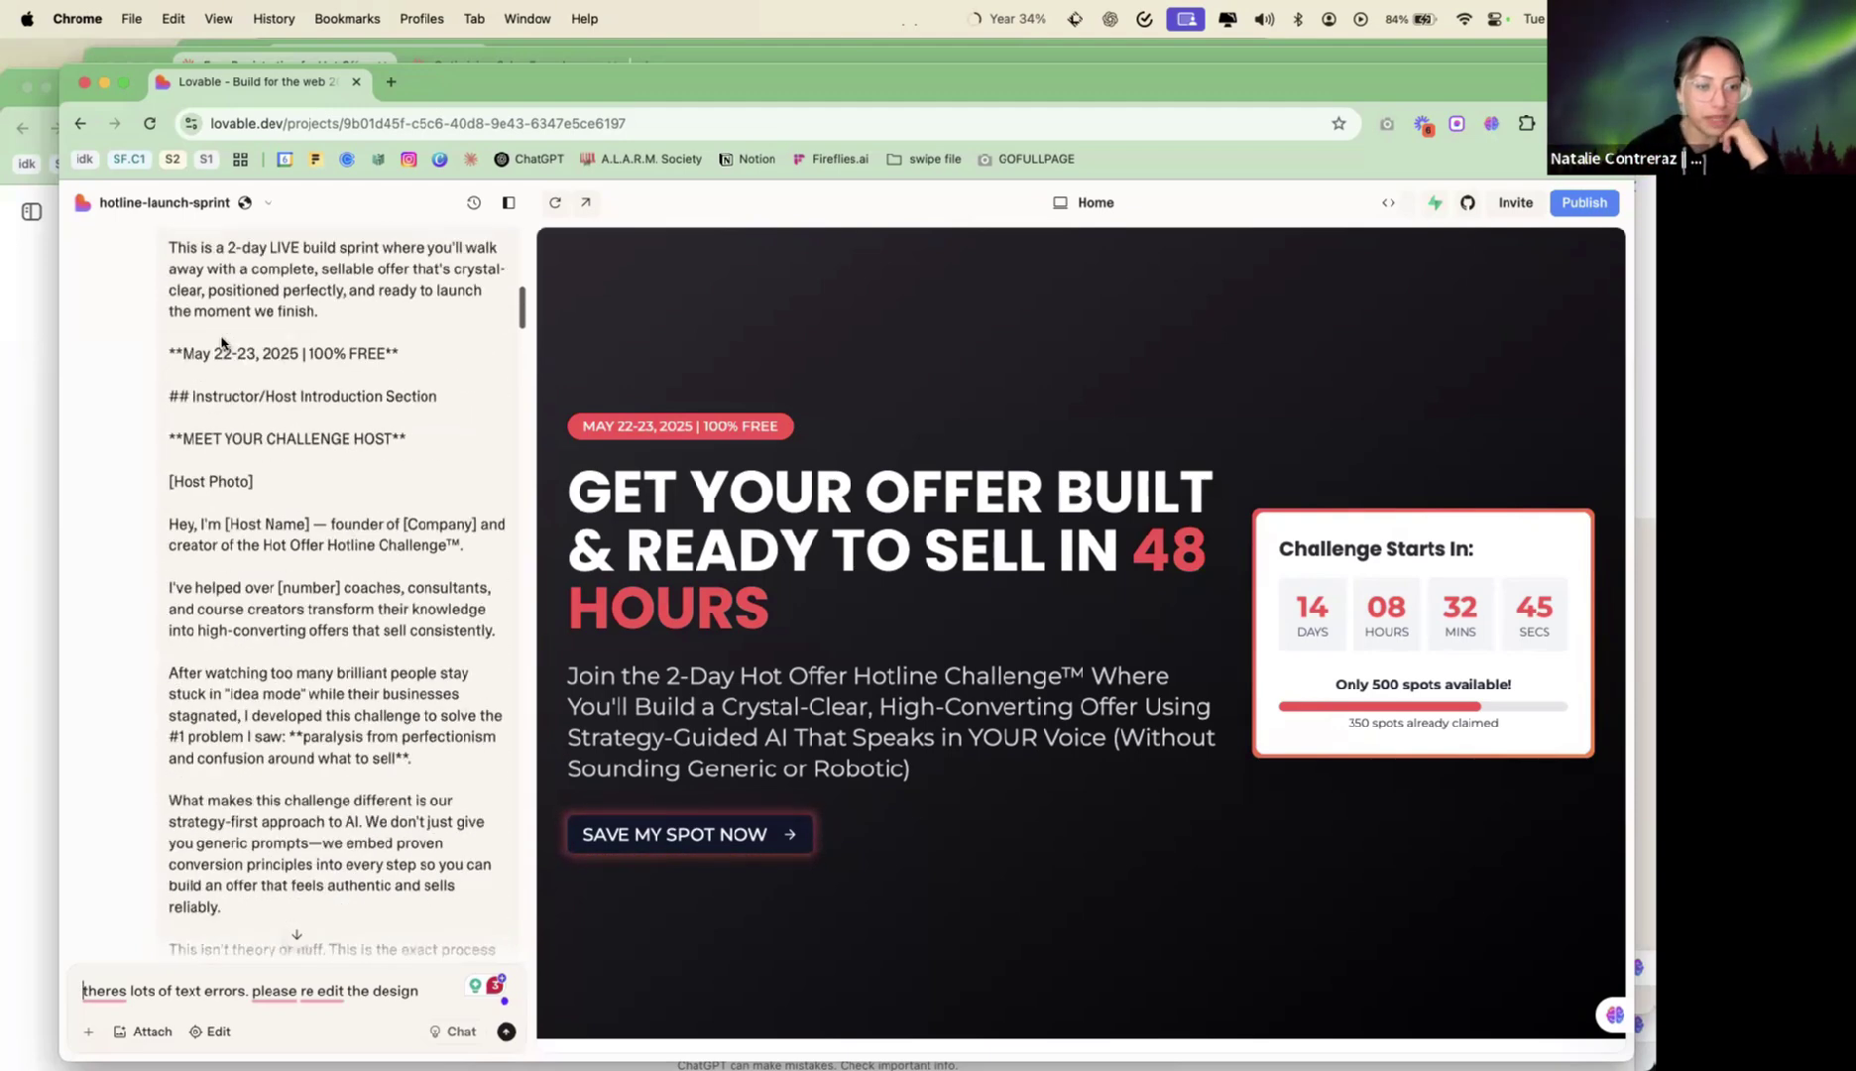
scroll(221, 343, "down", 12)
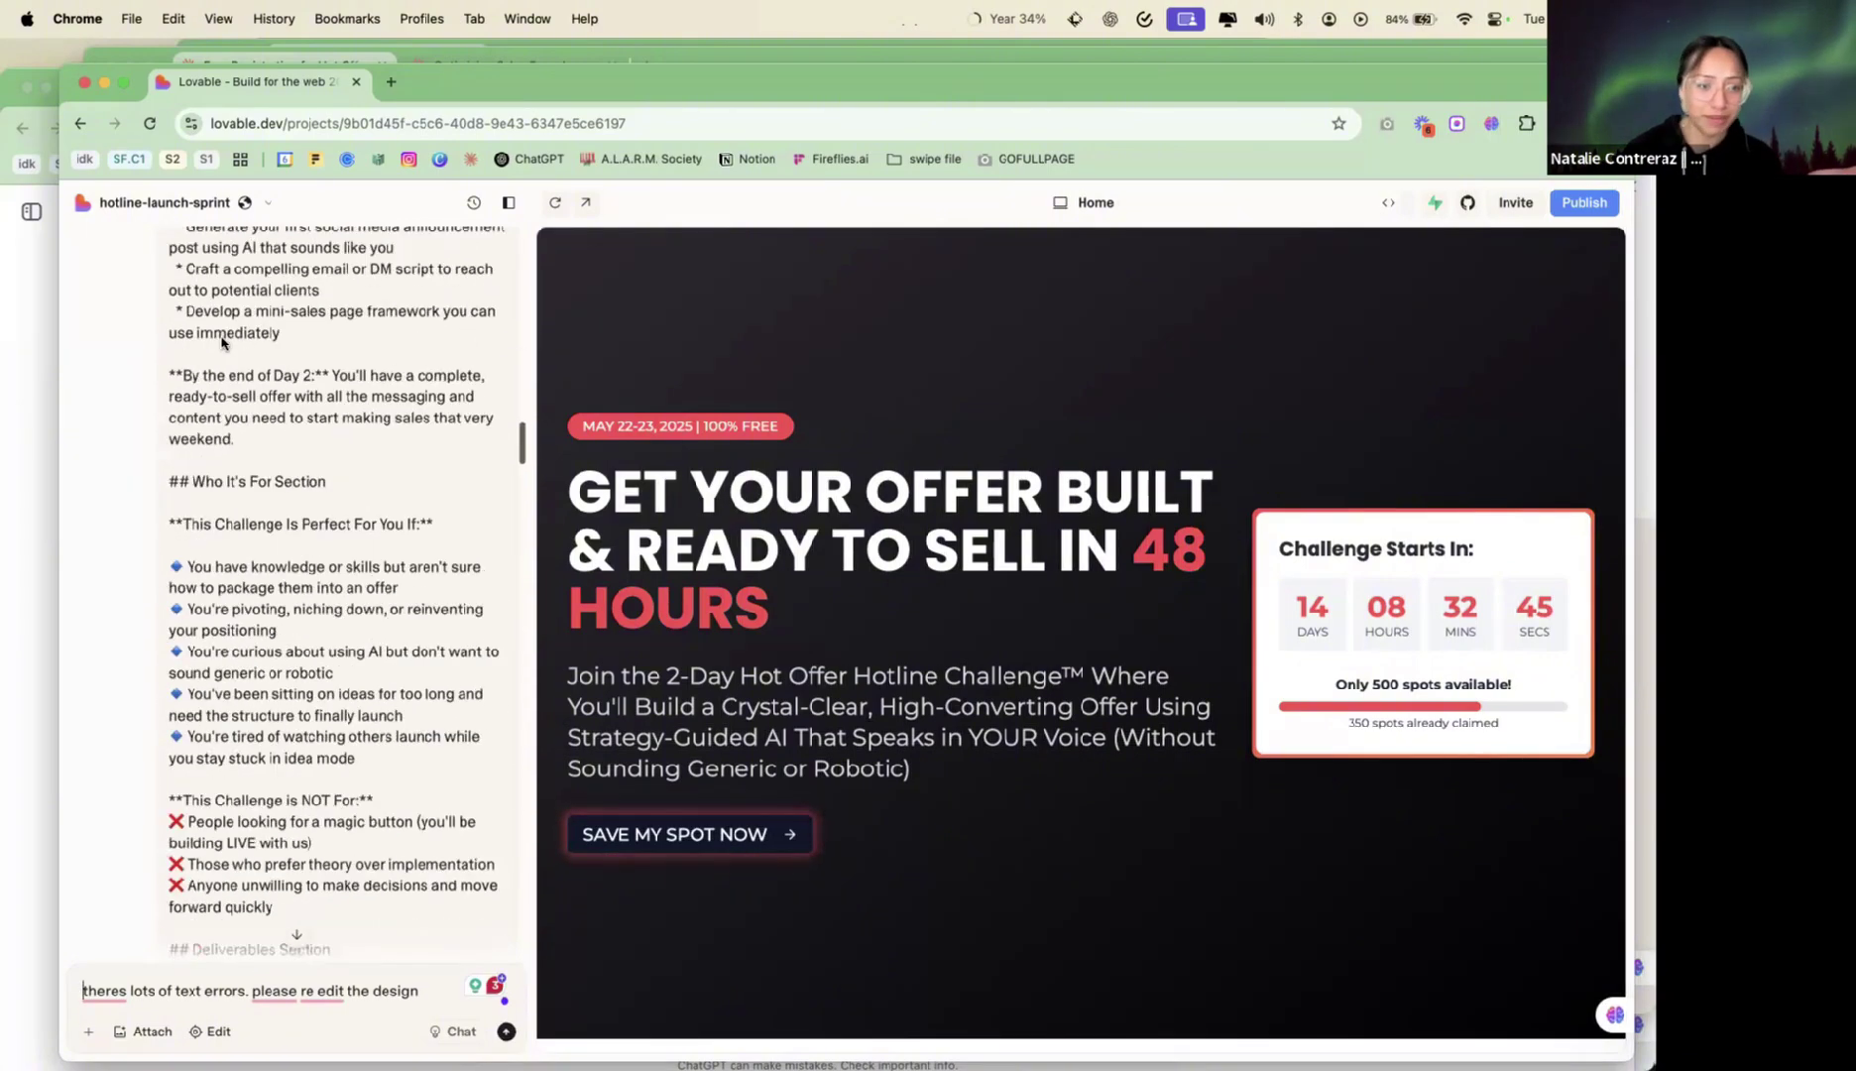
scroll(221, 344, "down", 20)
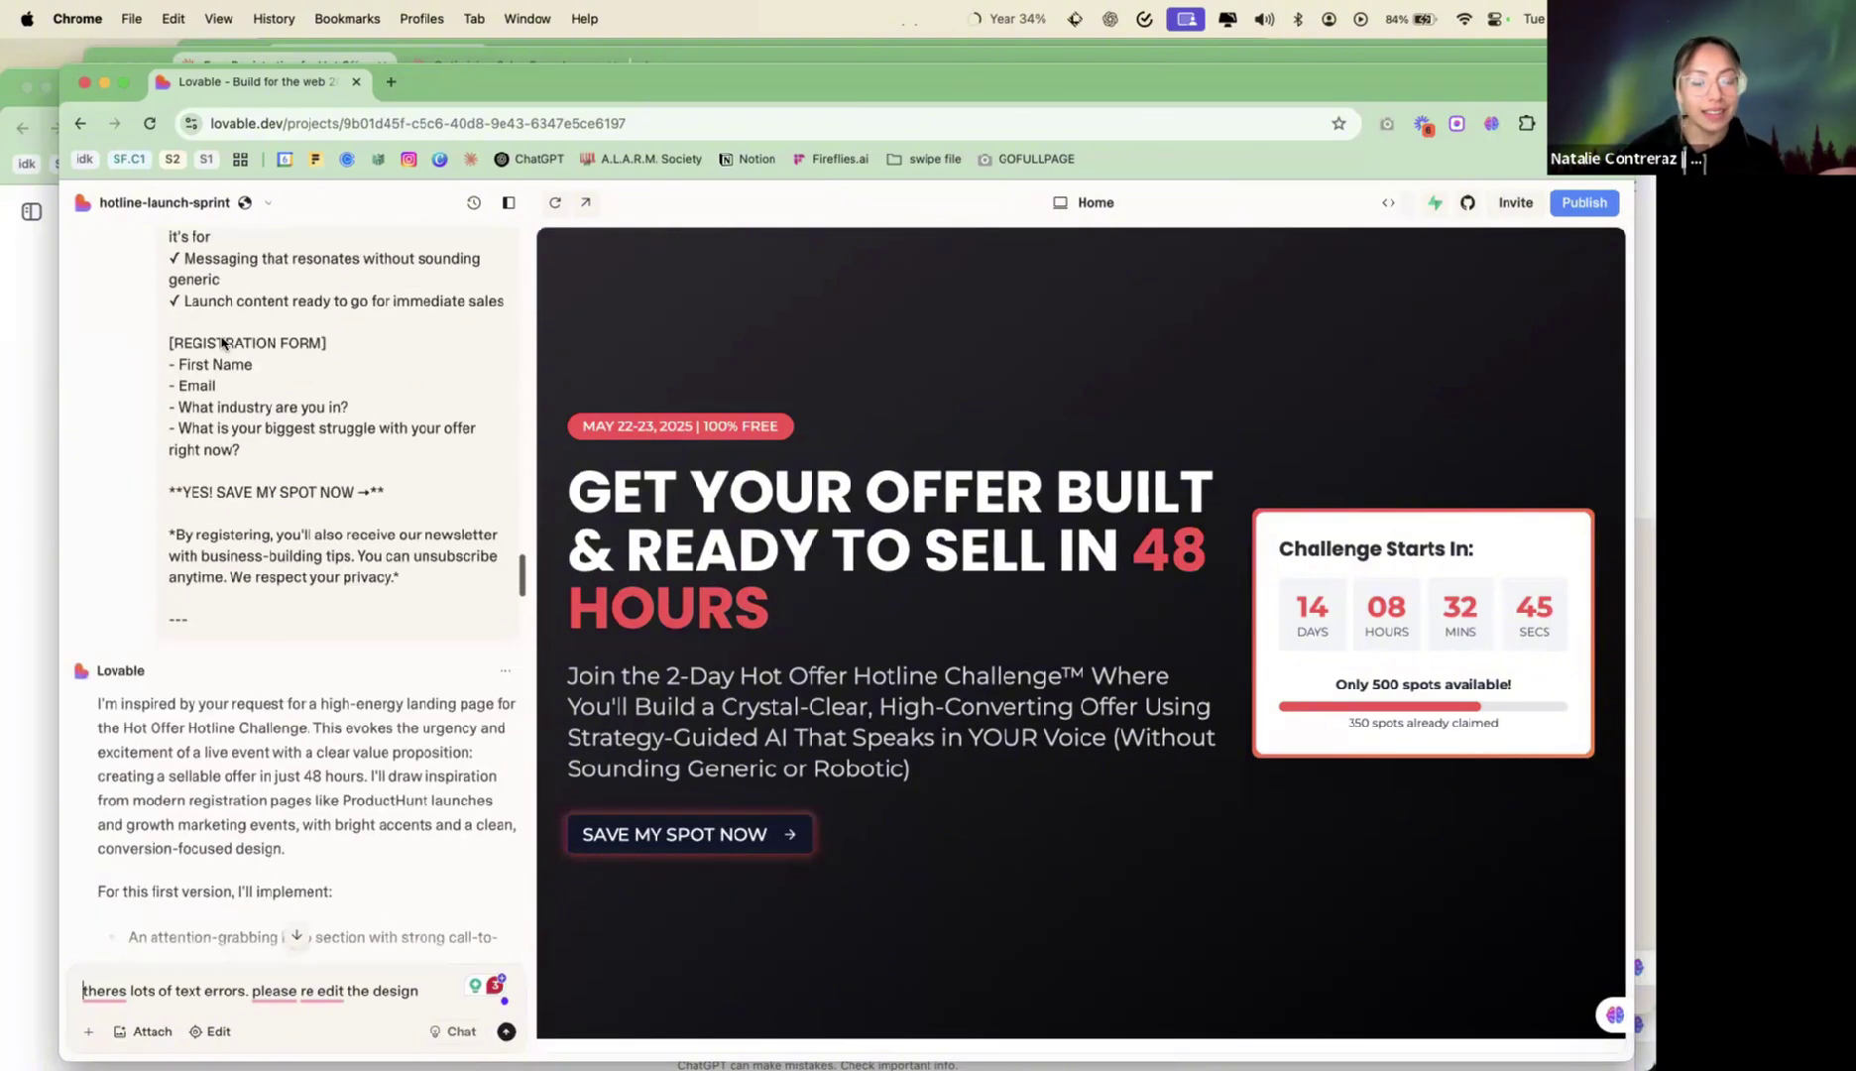
scroll(221, 343, "down", 4)
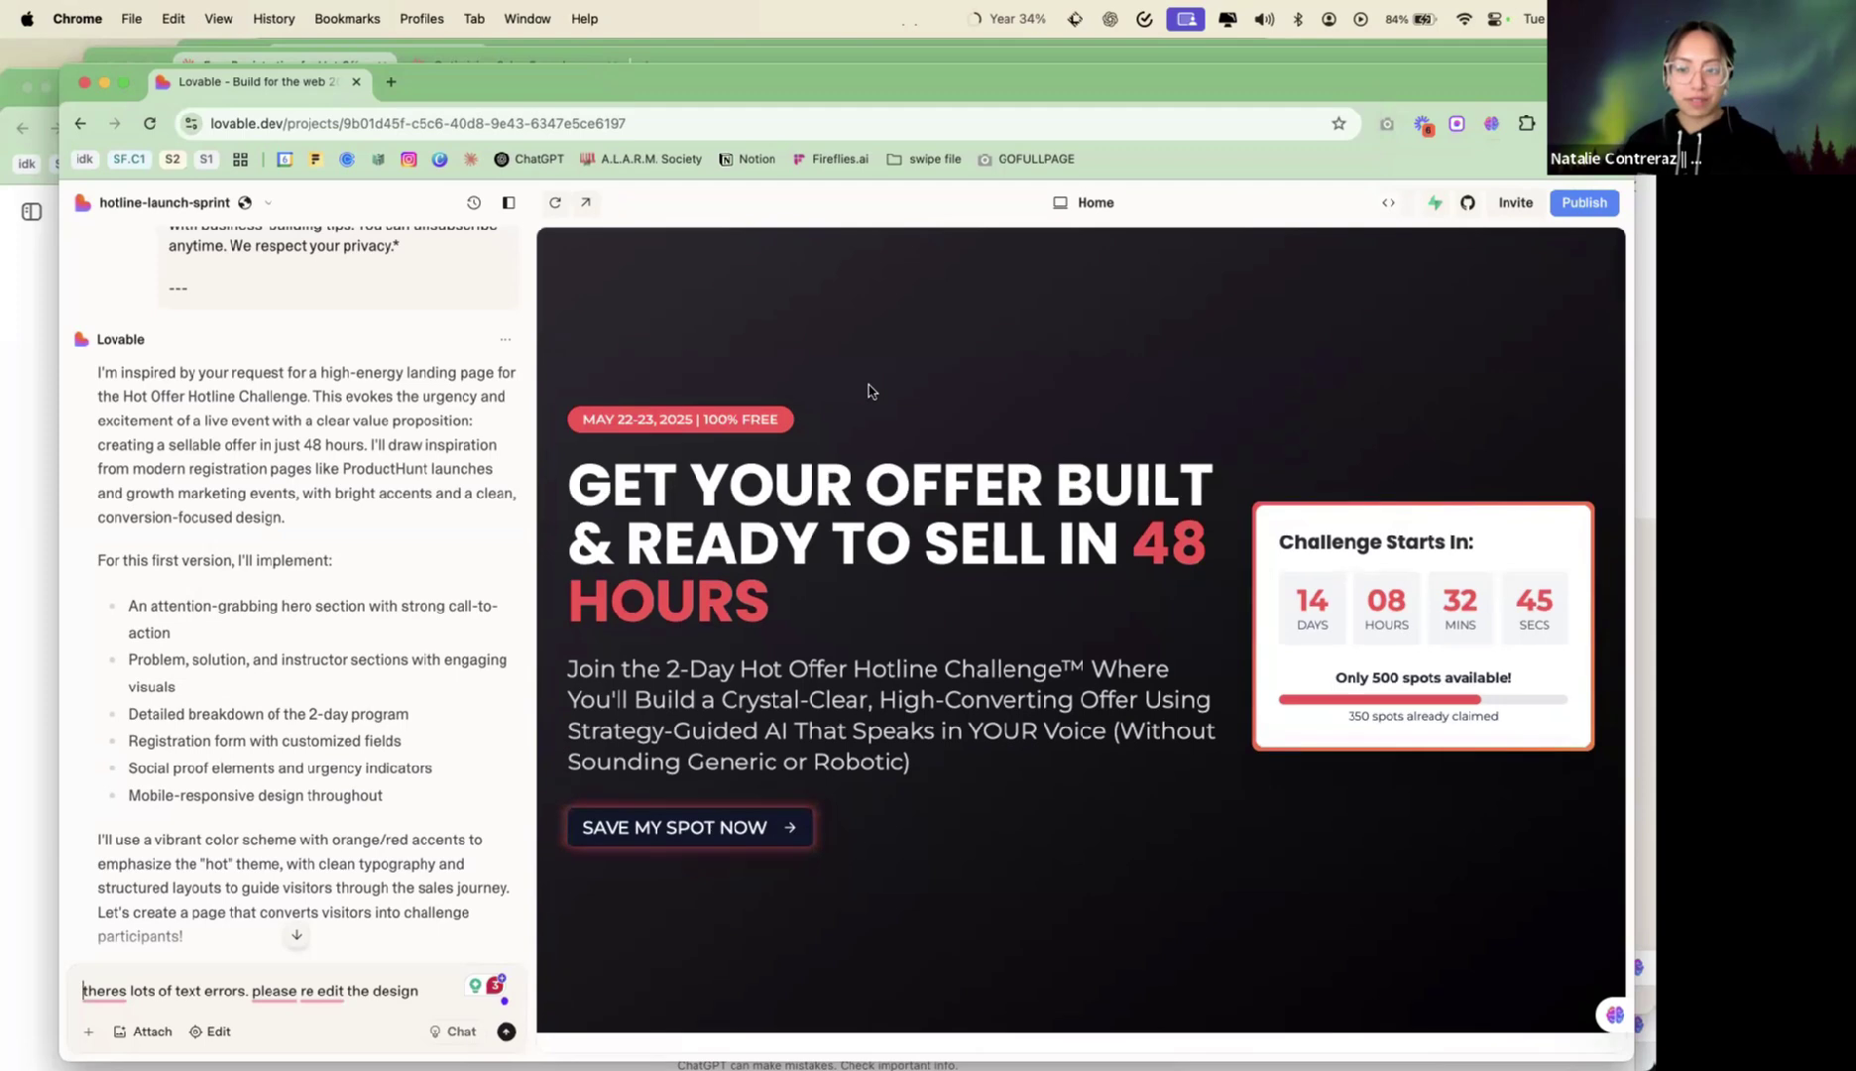
Examine Lovable's landing page preview from the hero and countdown through the host, two-day roadmap, audience fit, deliverables and testimonials sections
scroll(868, 390, "down", 1)
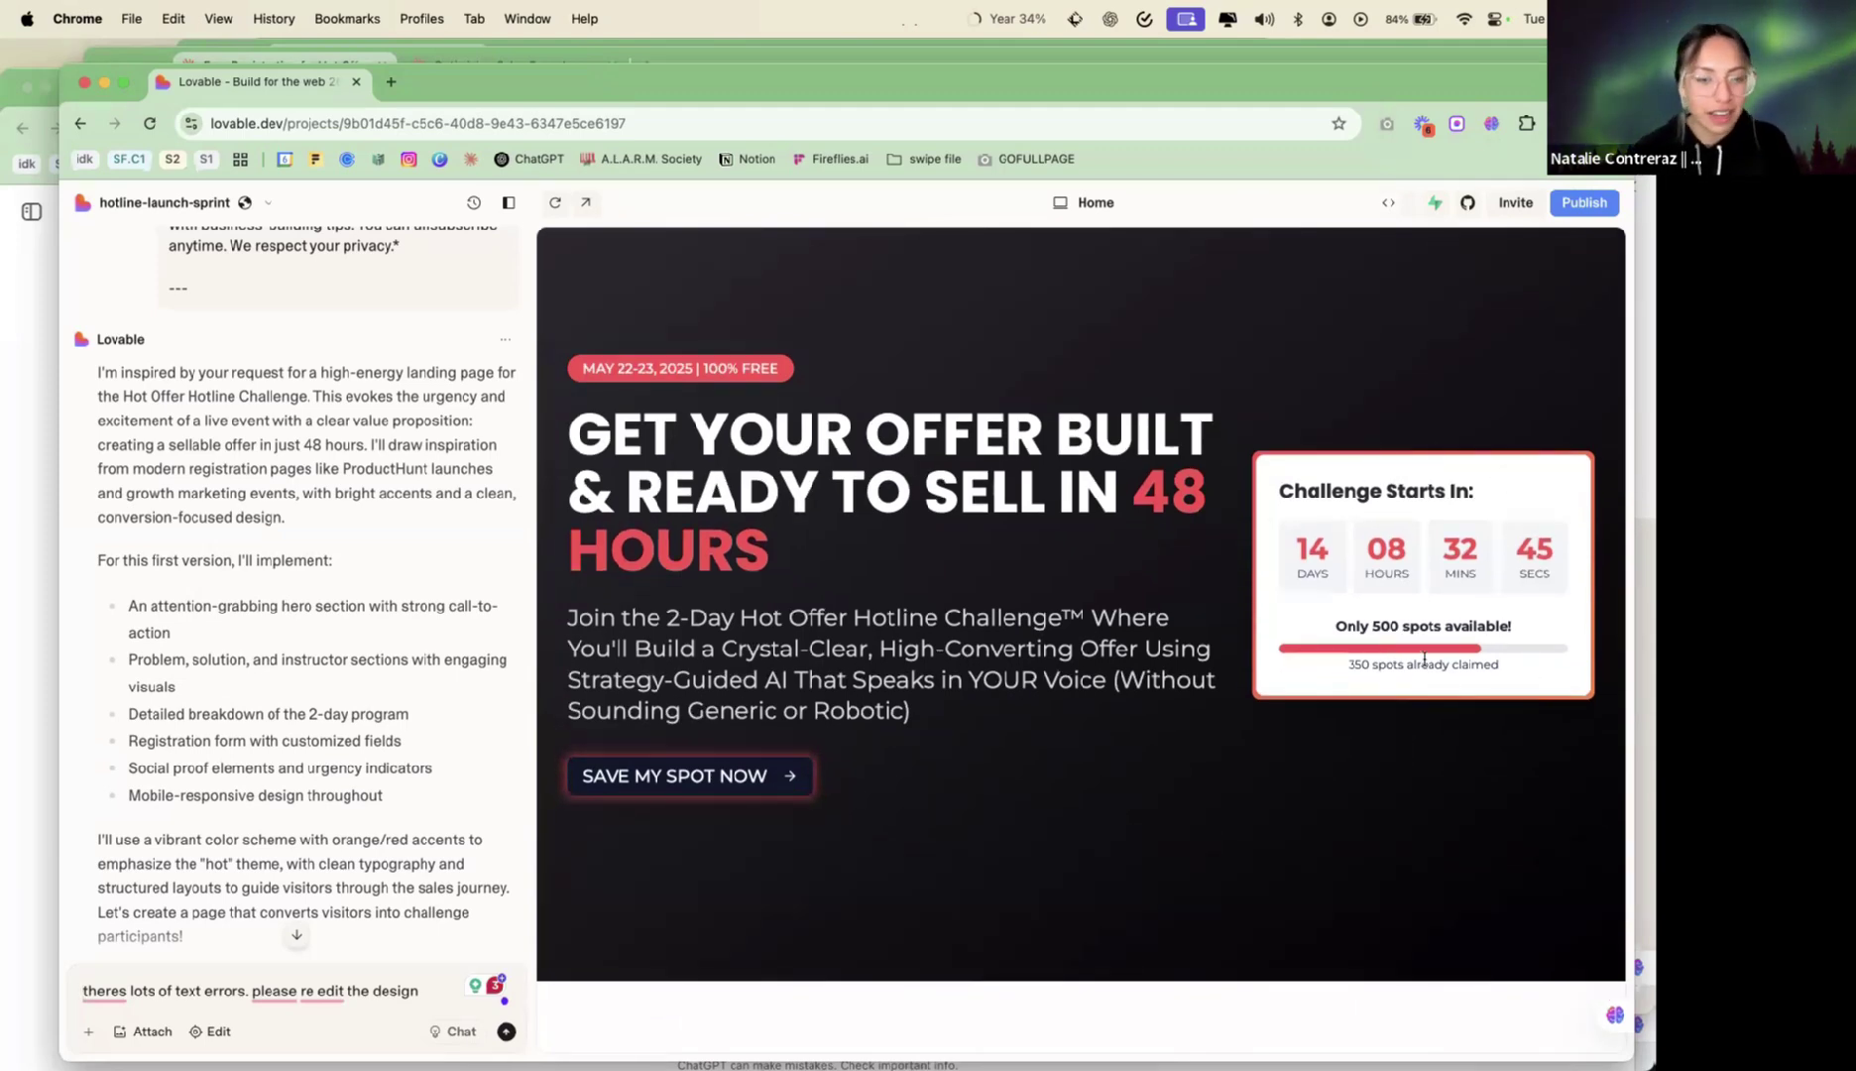
scroll(1424, 657, "down", 3)
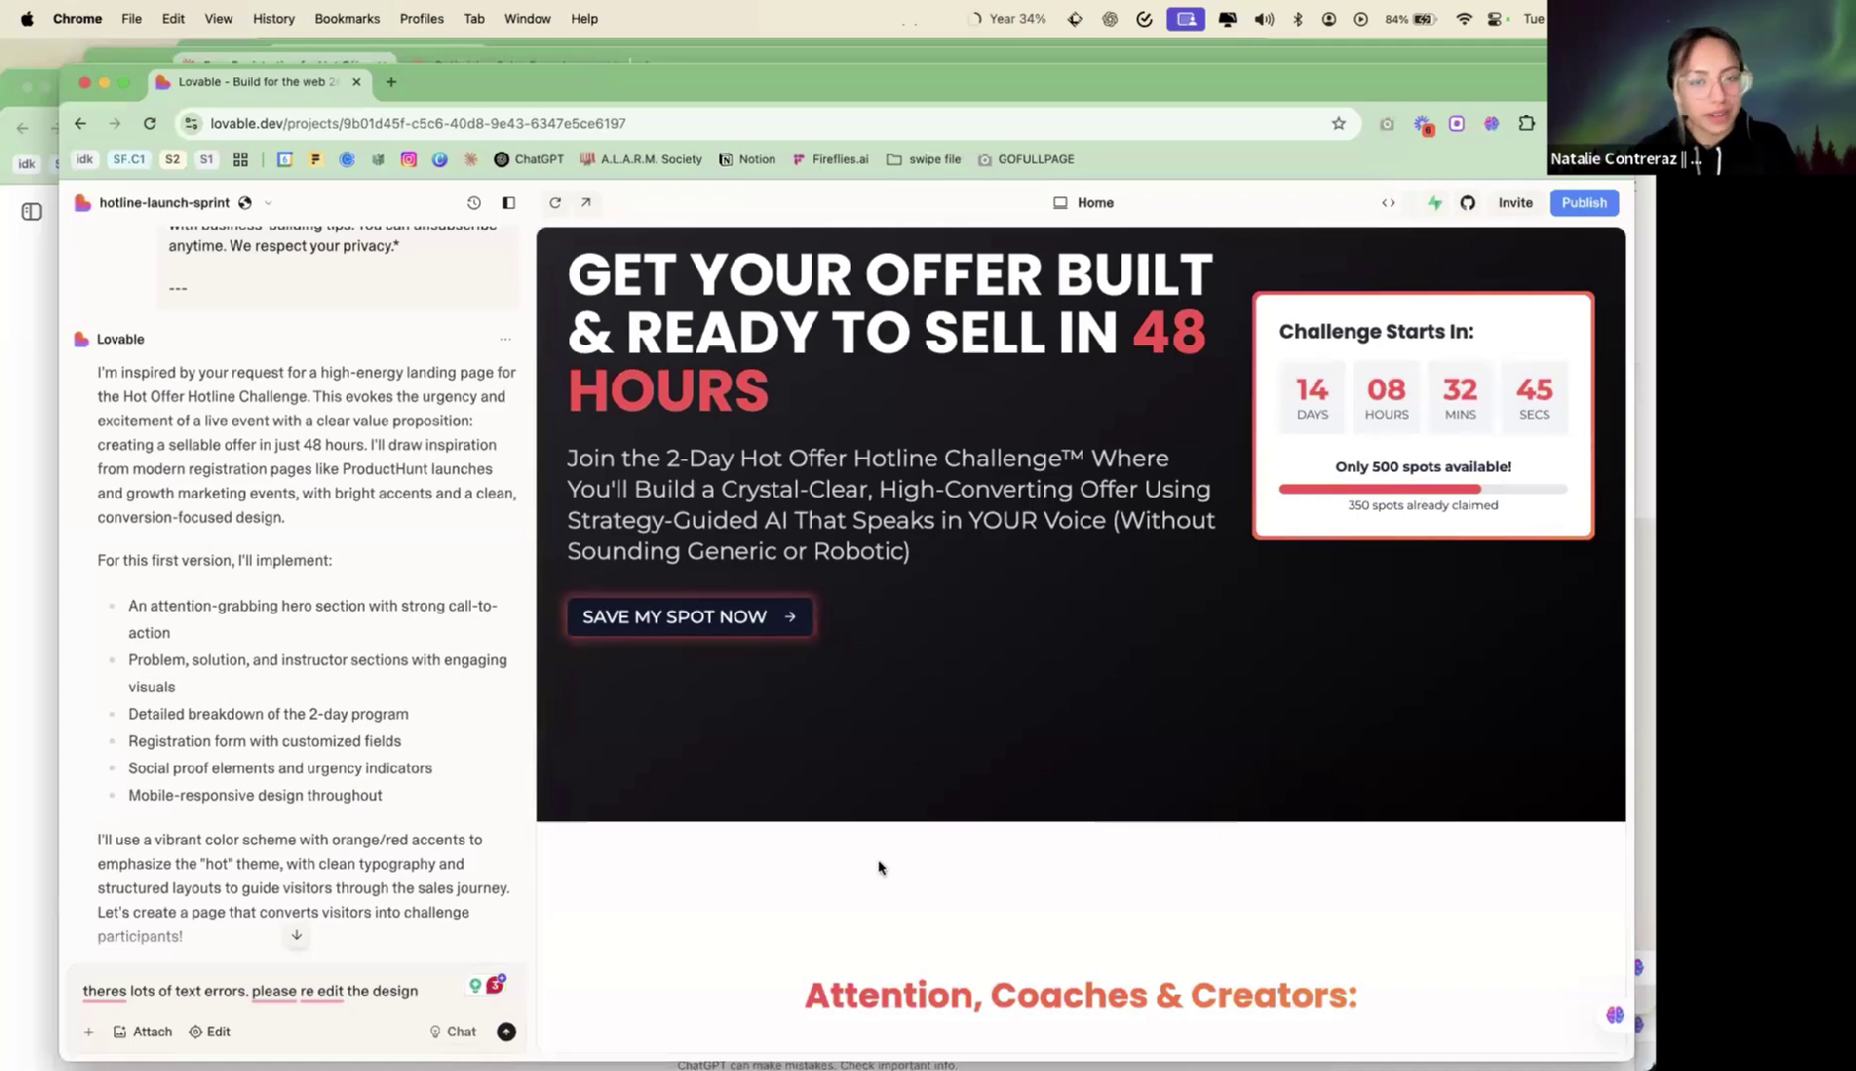
scroll(879, 868, "down", 15)
scroll(878, 868, "down", 10)
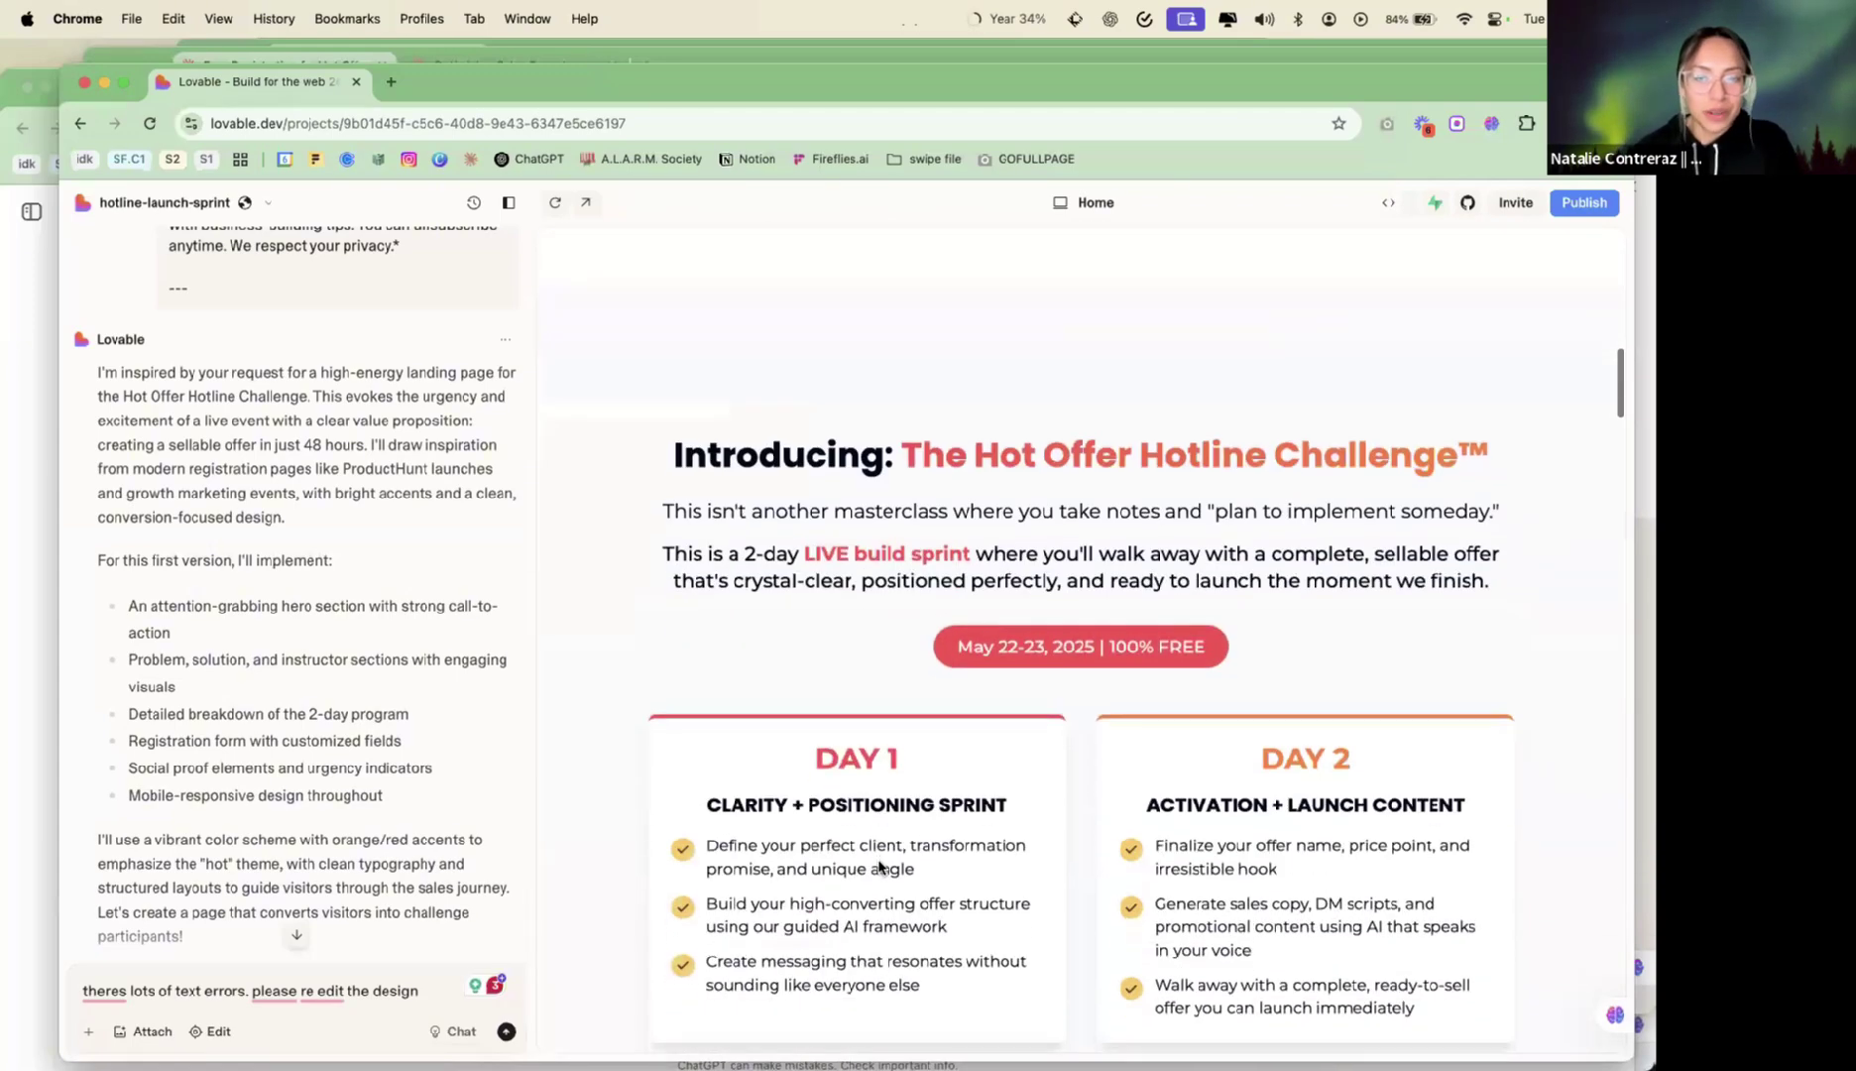
scroll(879, 867, "up", 2)
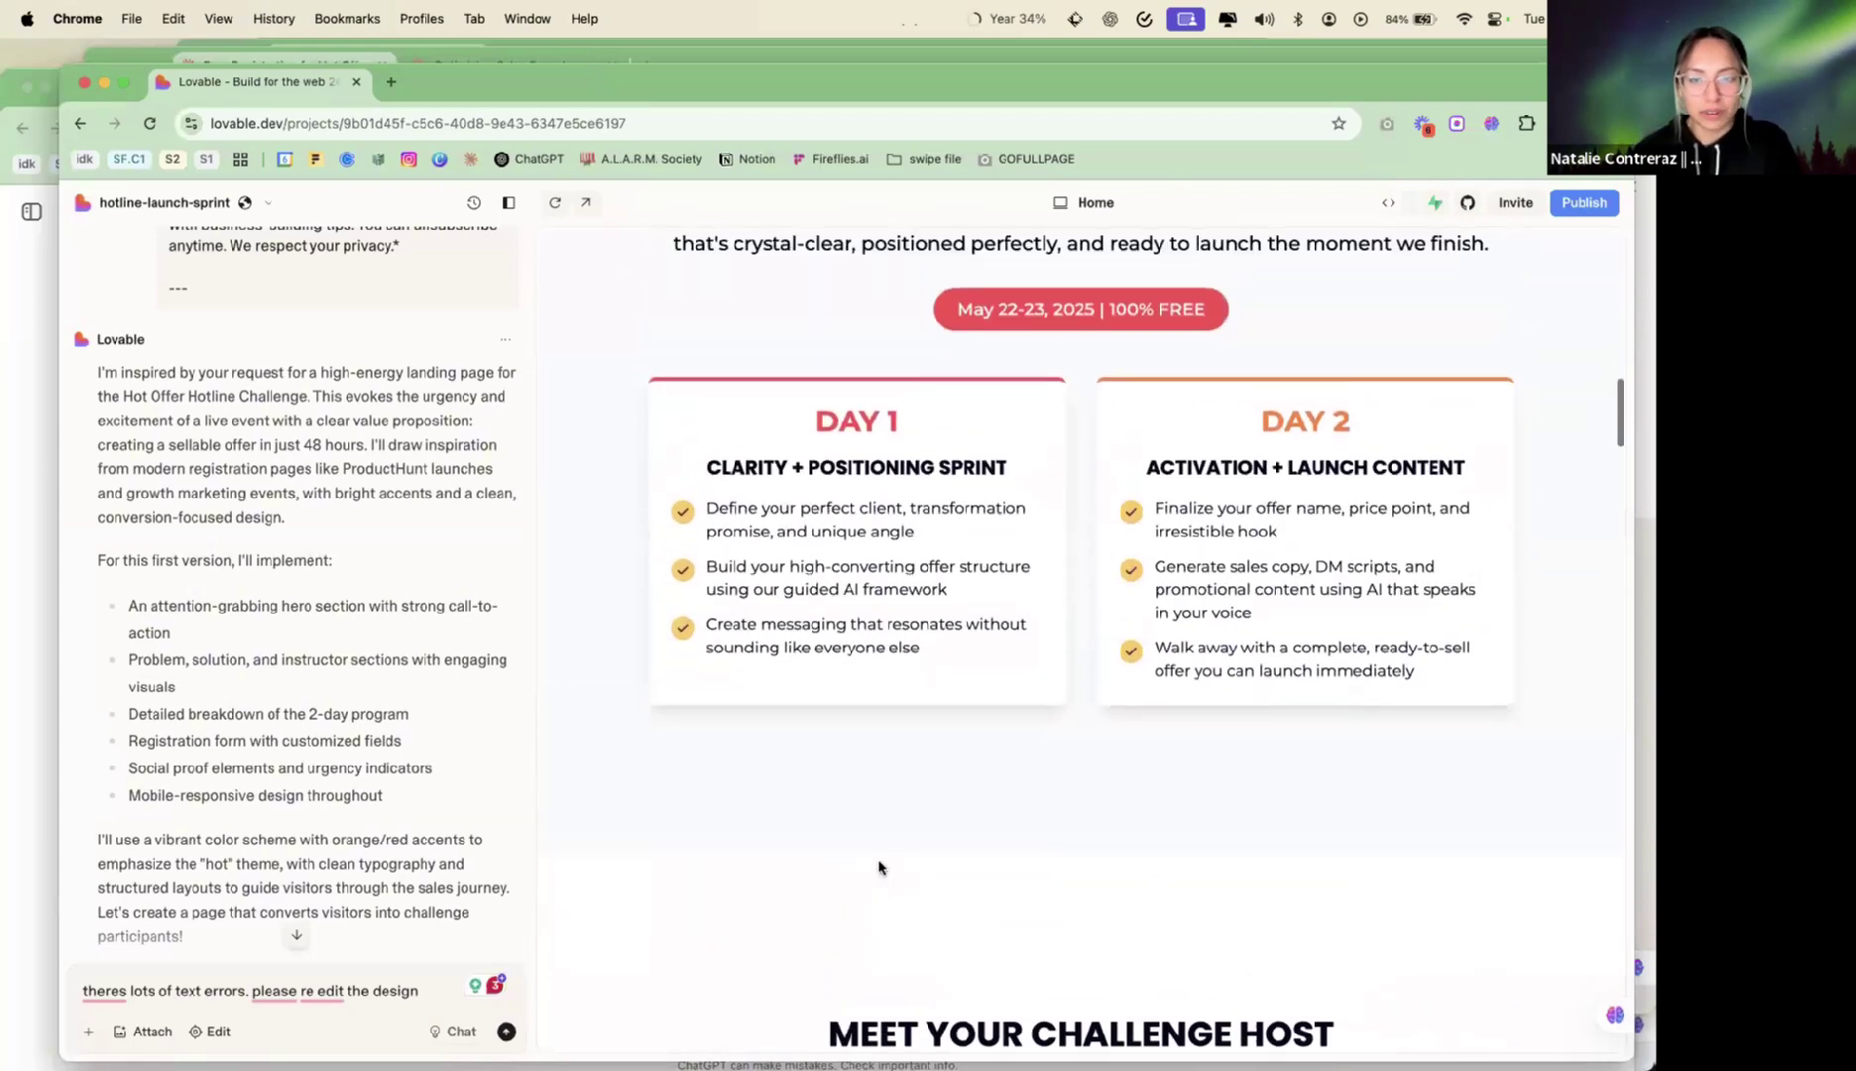
scroll(879, 867, "down", 8)
scroll(878, 868, "down", 20)
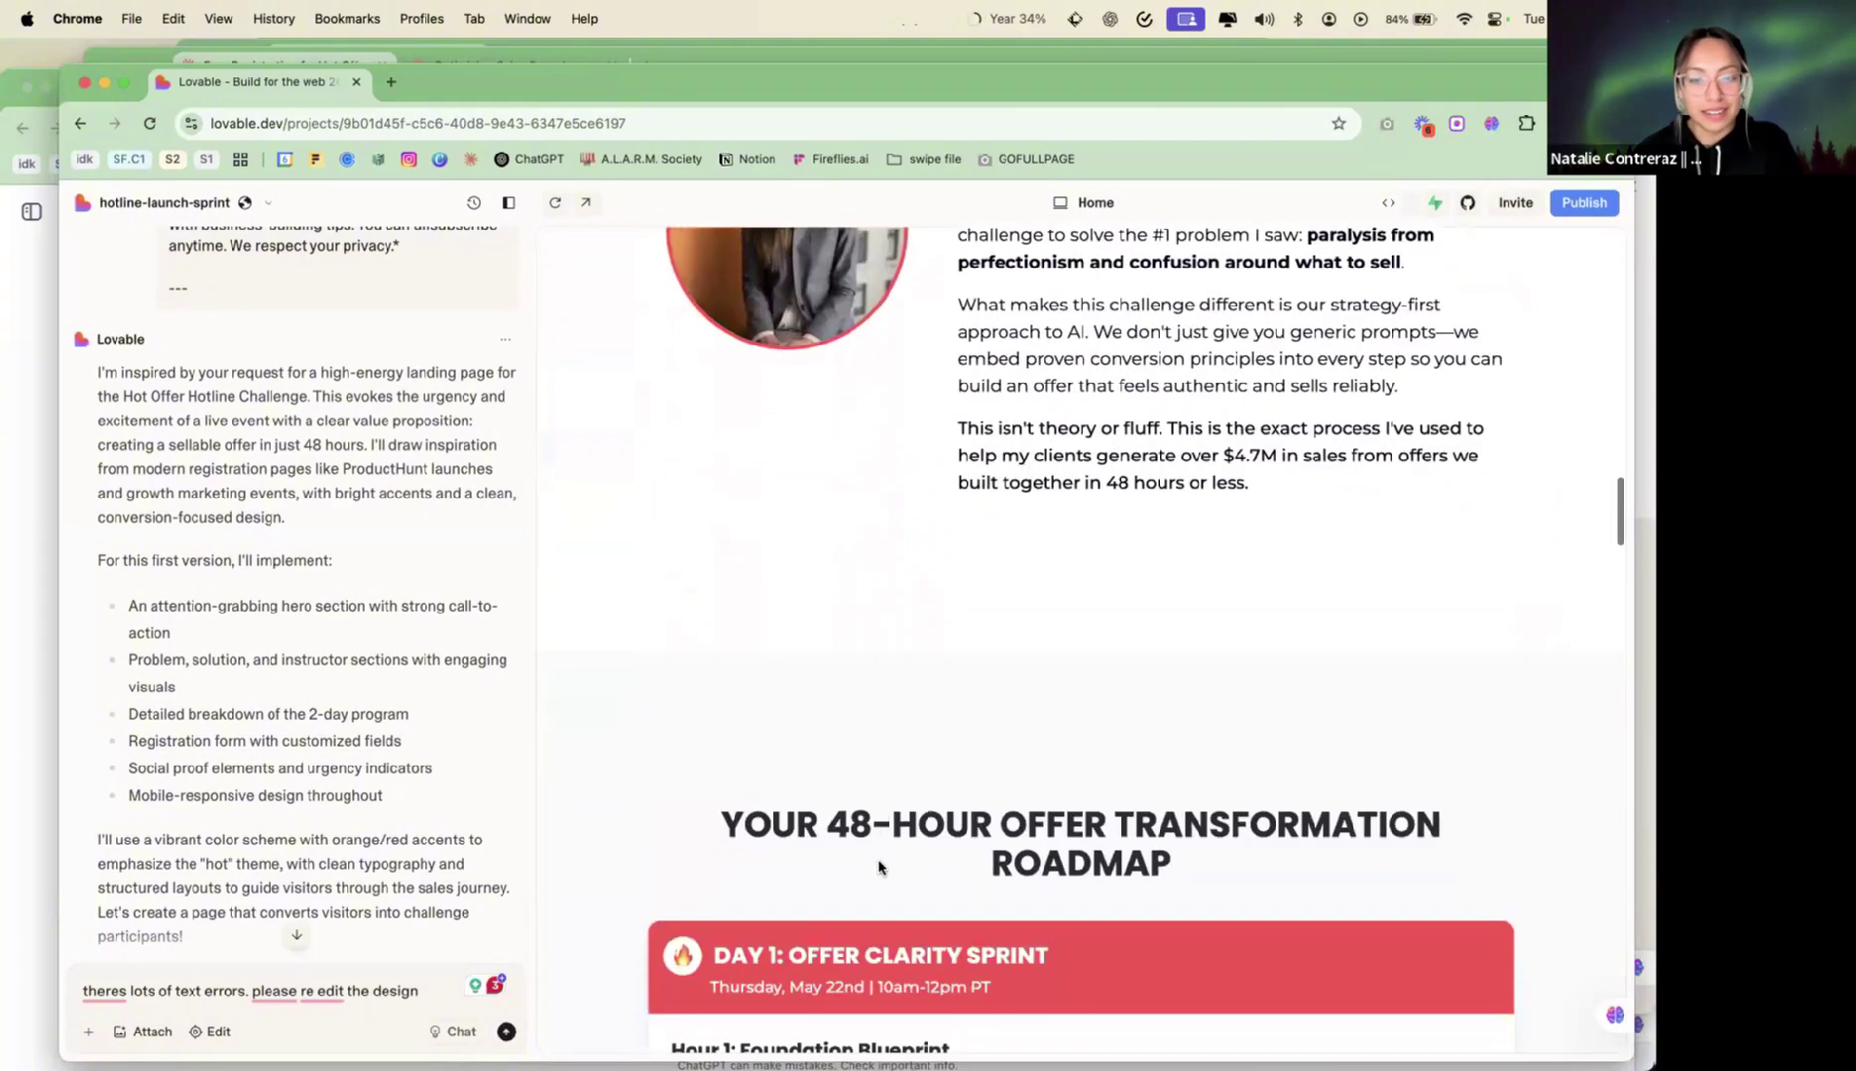
scroll(879, 858, "down", 5)
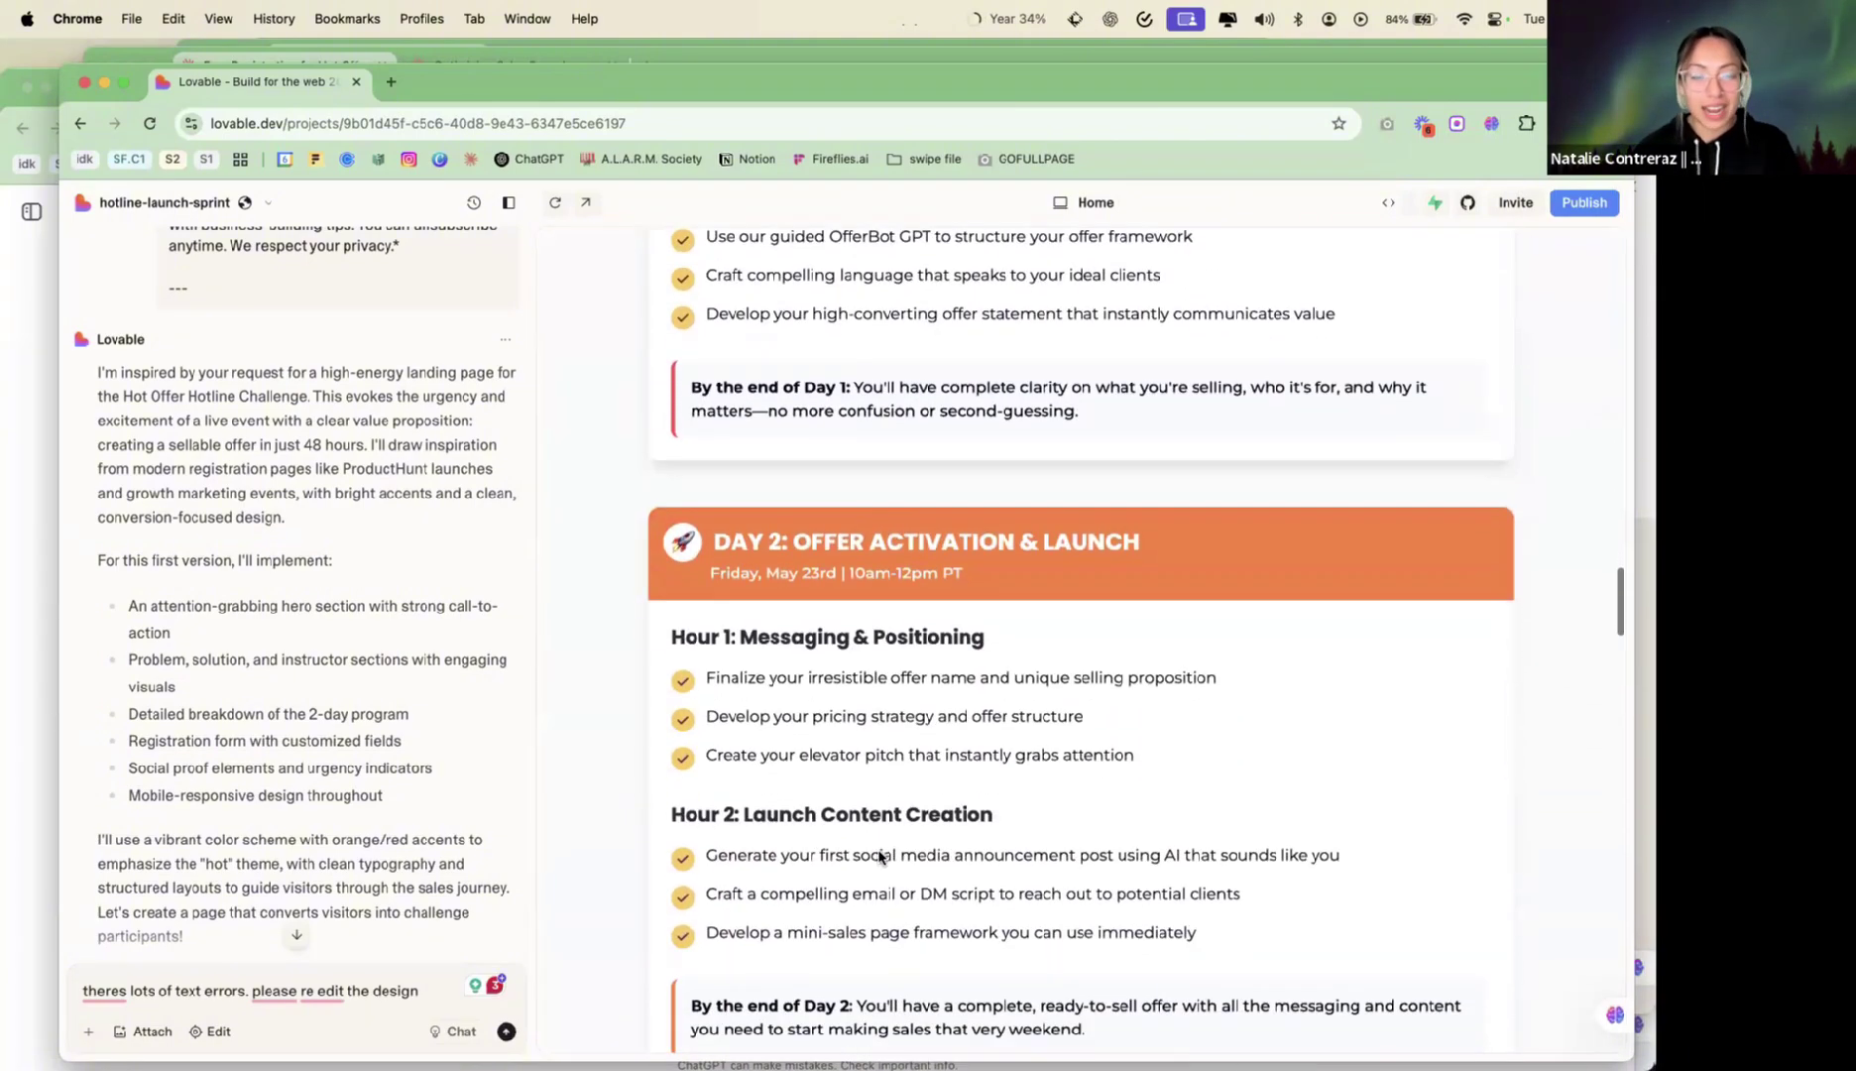
scroll(878, 858, "down", 7)
scroll(878, 857, "down", 6)
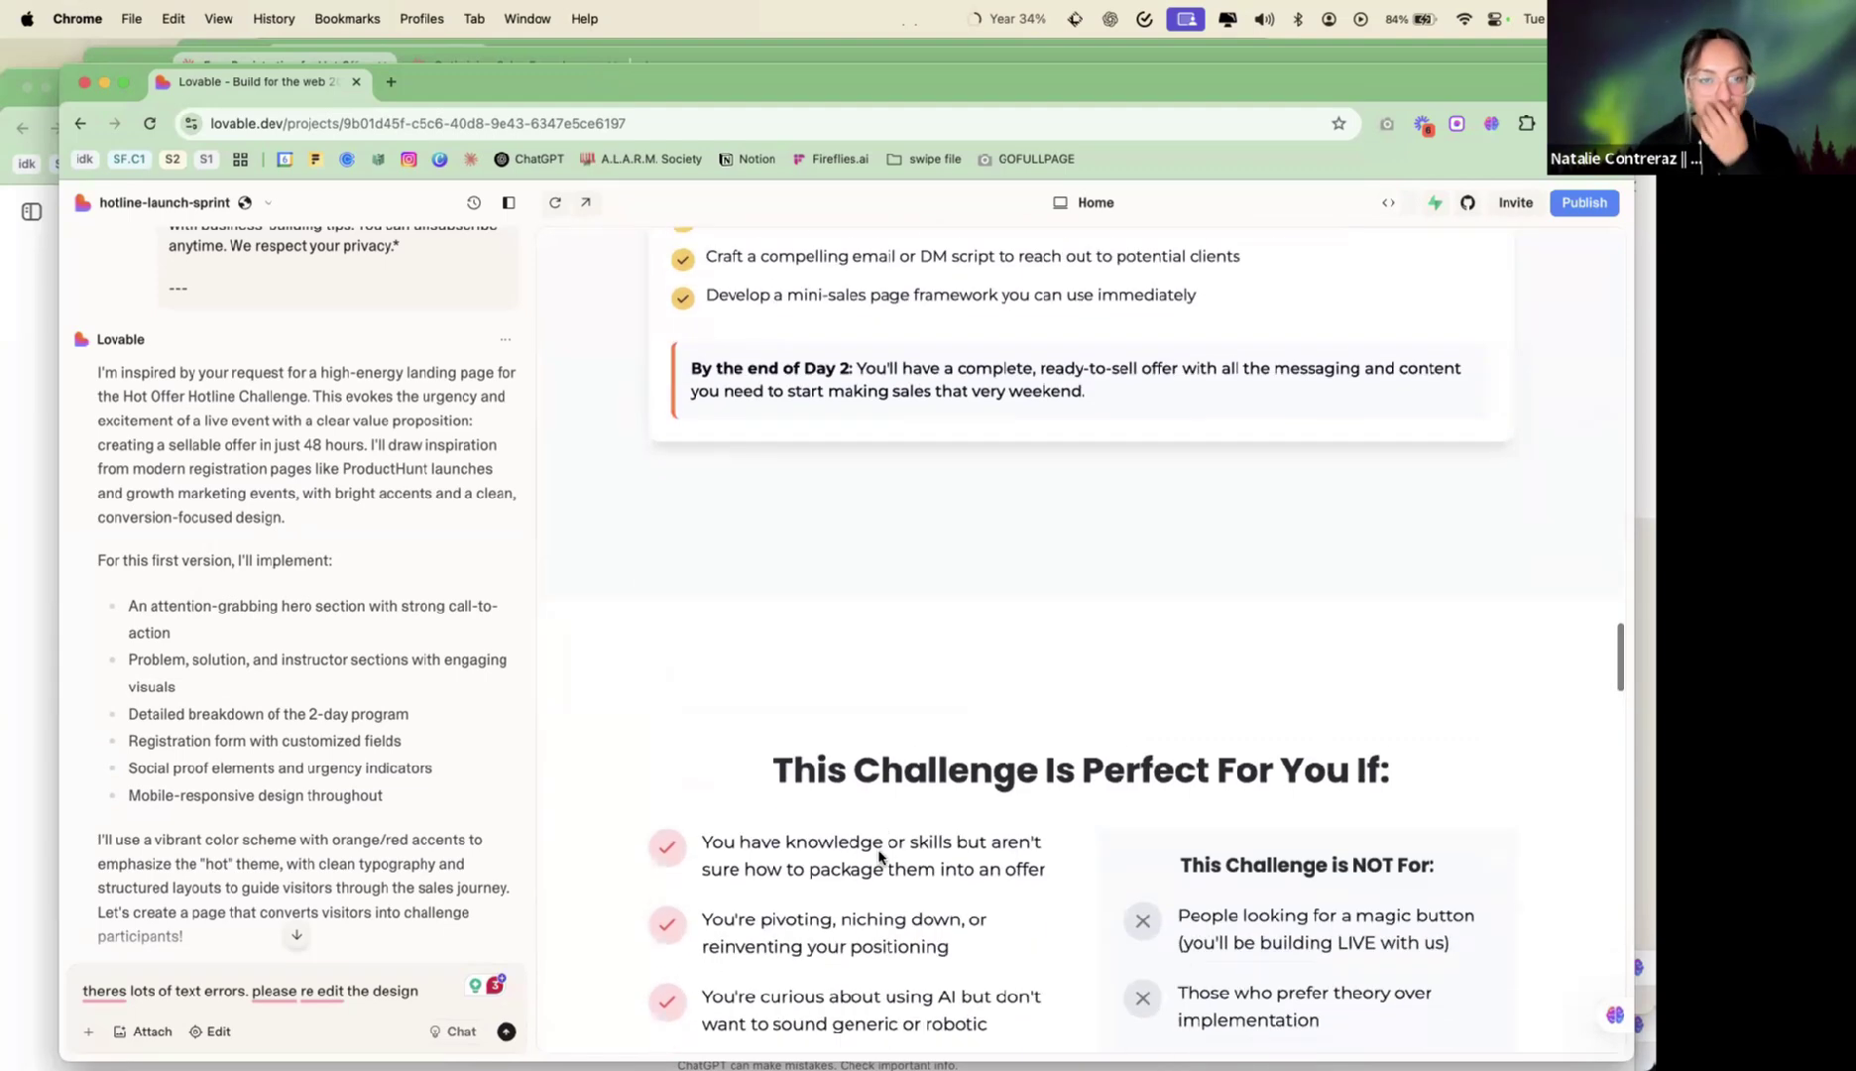
scroll(878, 858, "down", 2)
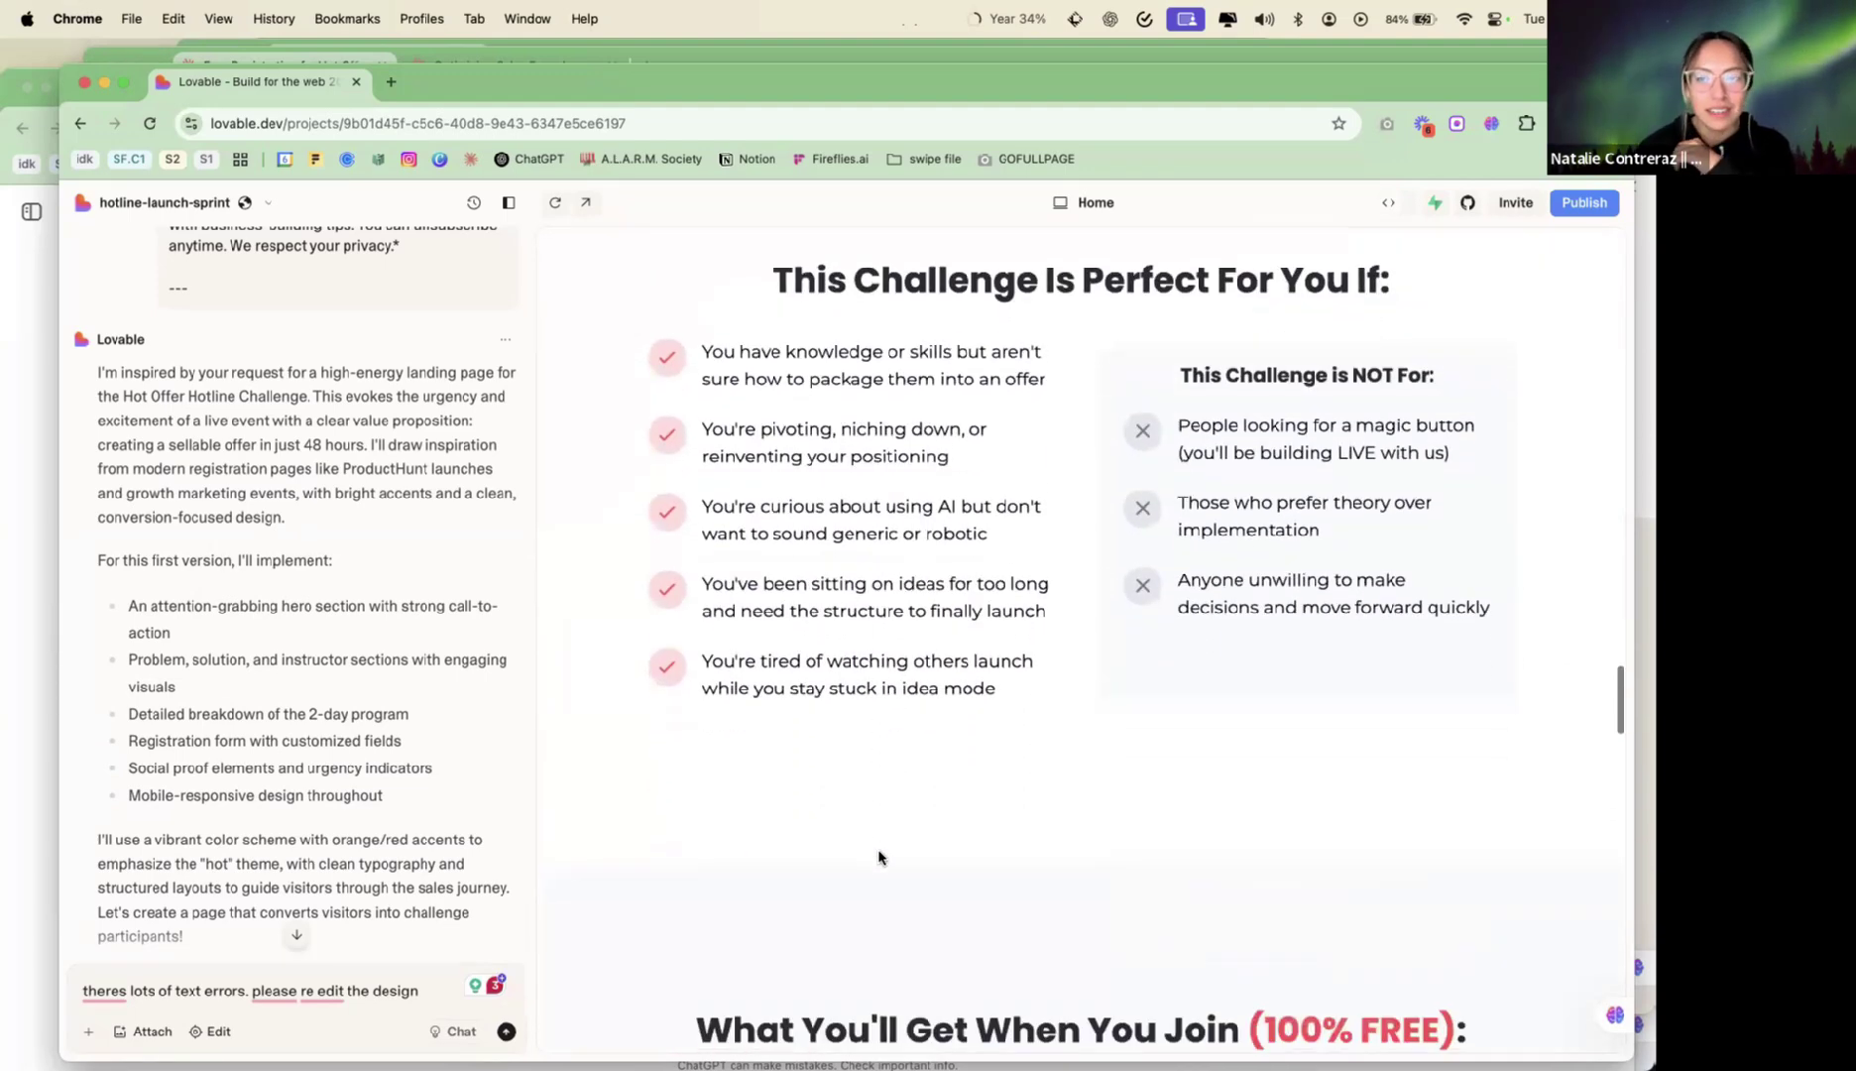
scroll(878, 858, "down", 3)
scroll(878, 857, "down", 9)
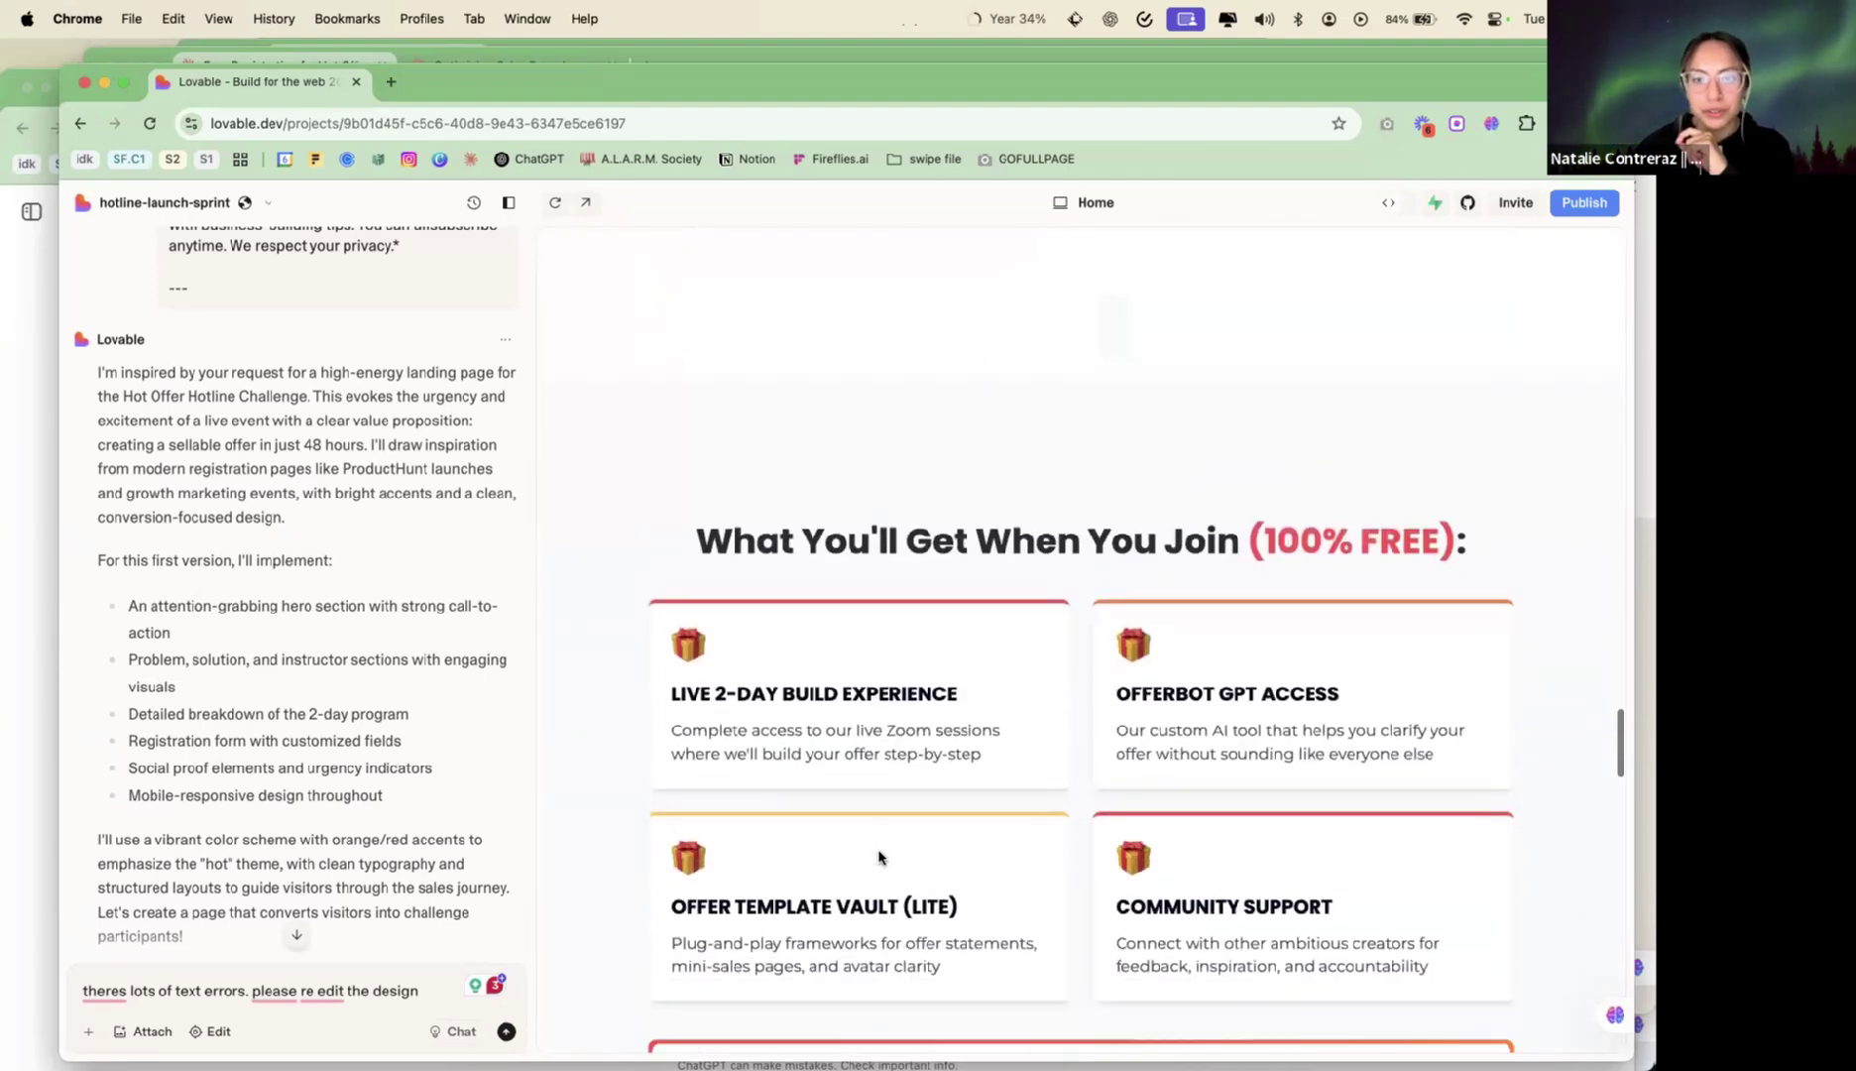
scroll(883, 853, "up", 3)
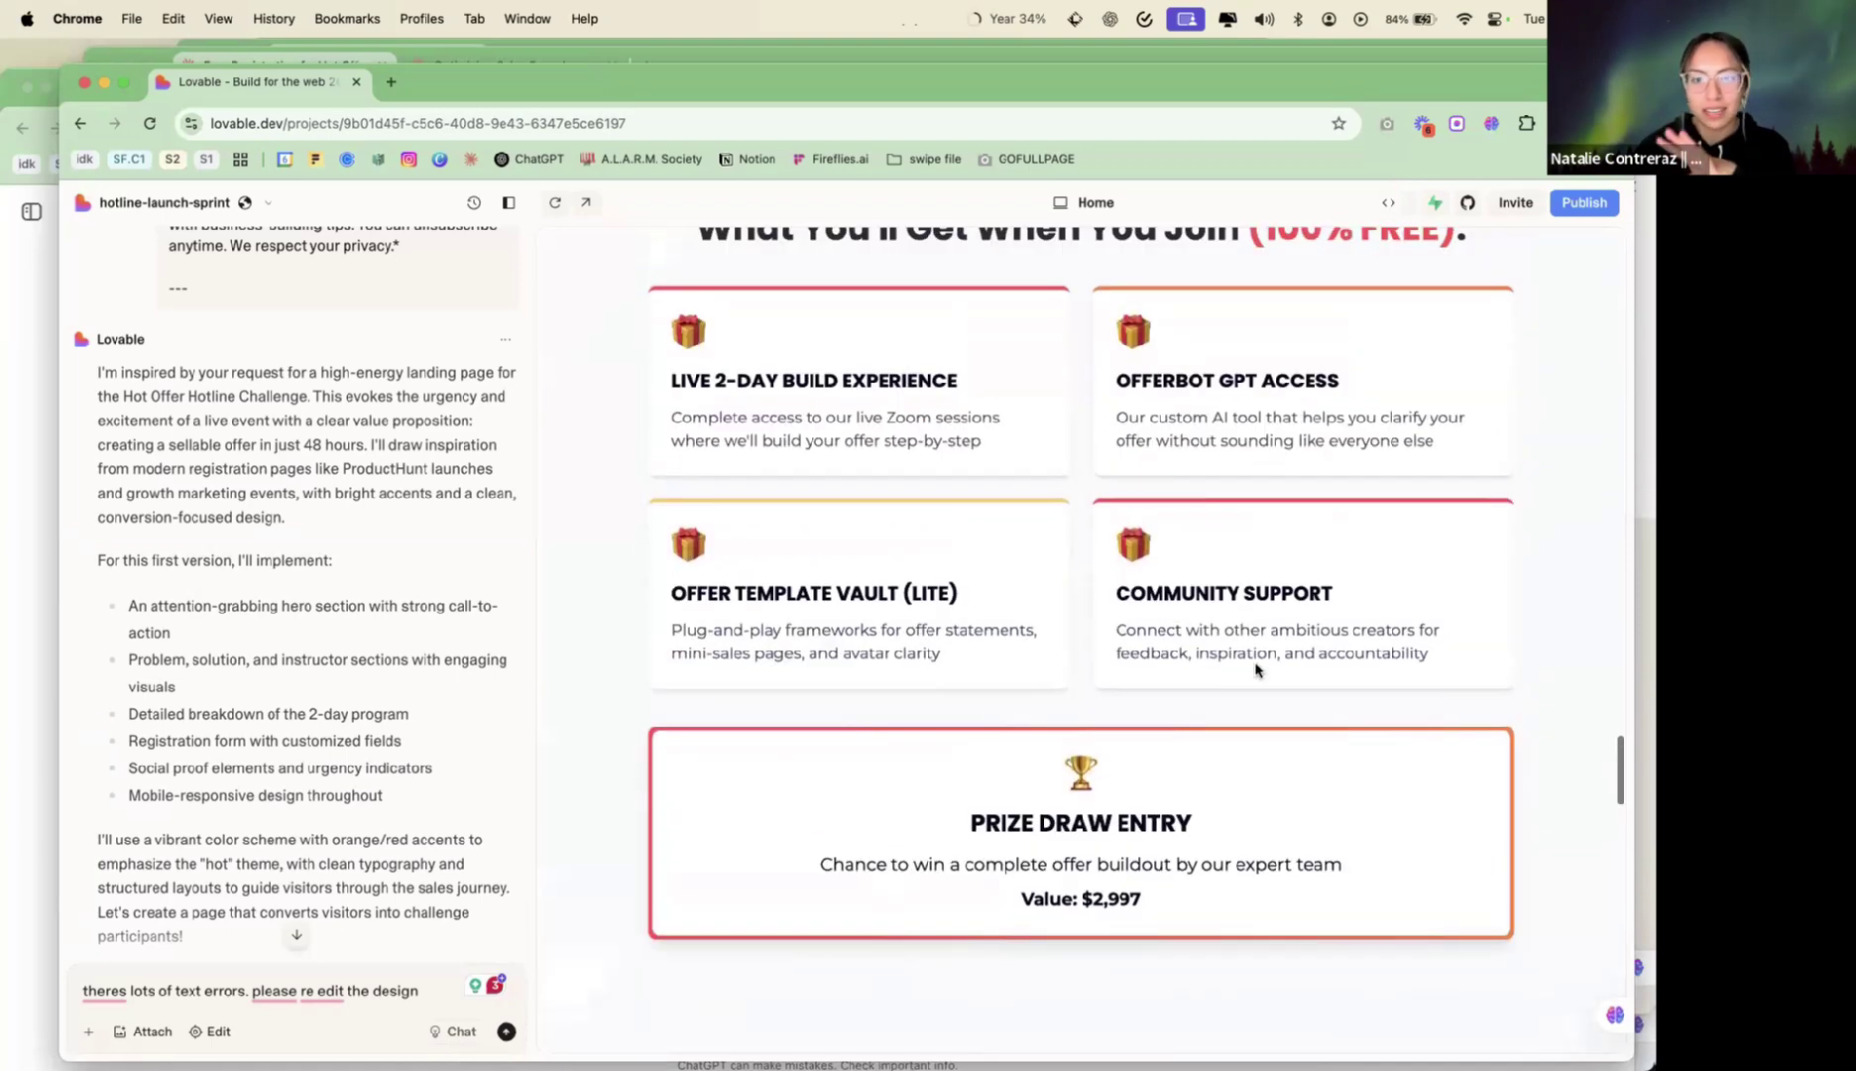
scroll(915, 828, "down", 10)
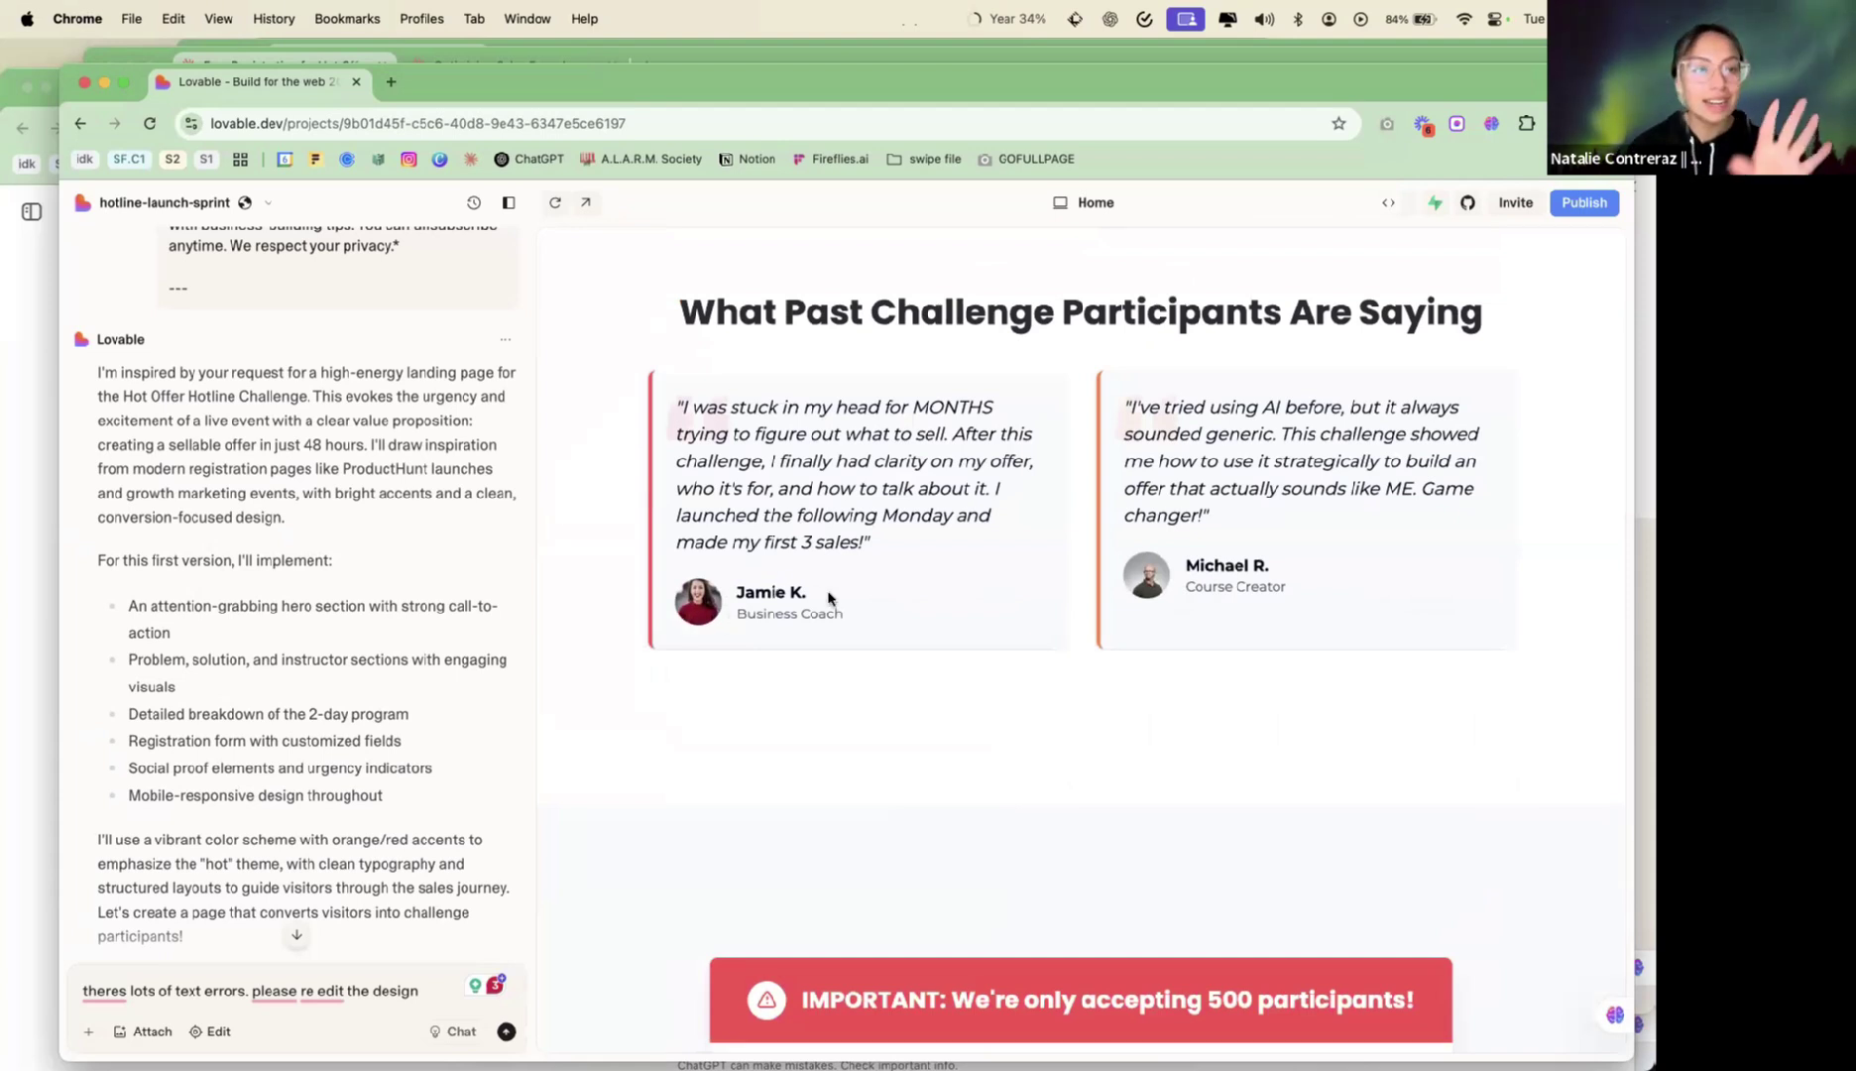
Examine the rest of Lovable's landing page preview, from the testimonials and participant limit to the closing pitch and registration form
scroll(737, 708, "down", 1)
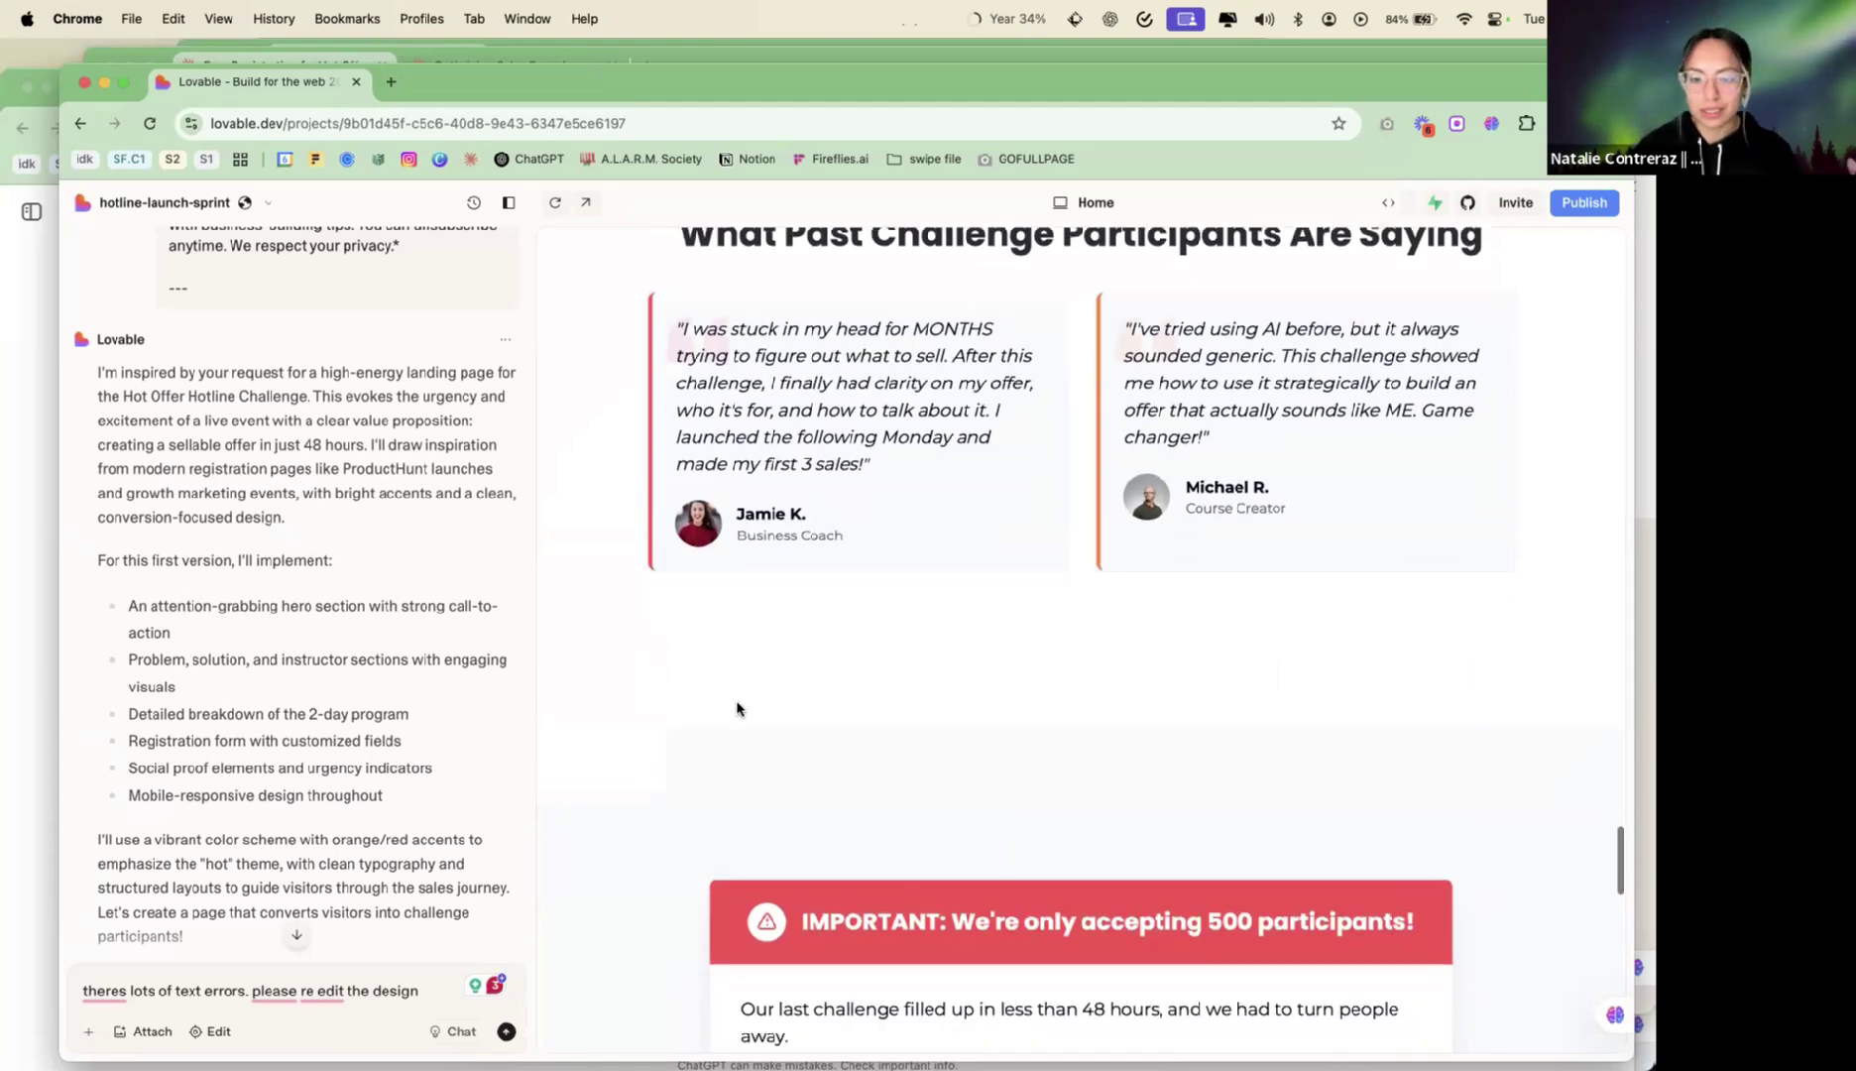
scroll(737, 708, "down", 5)
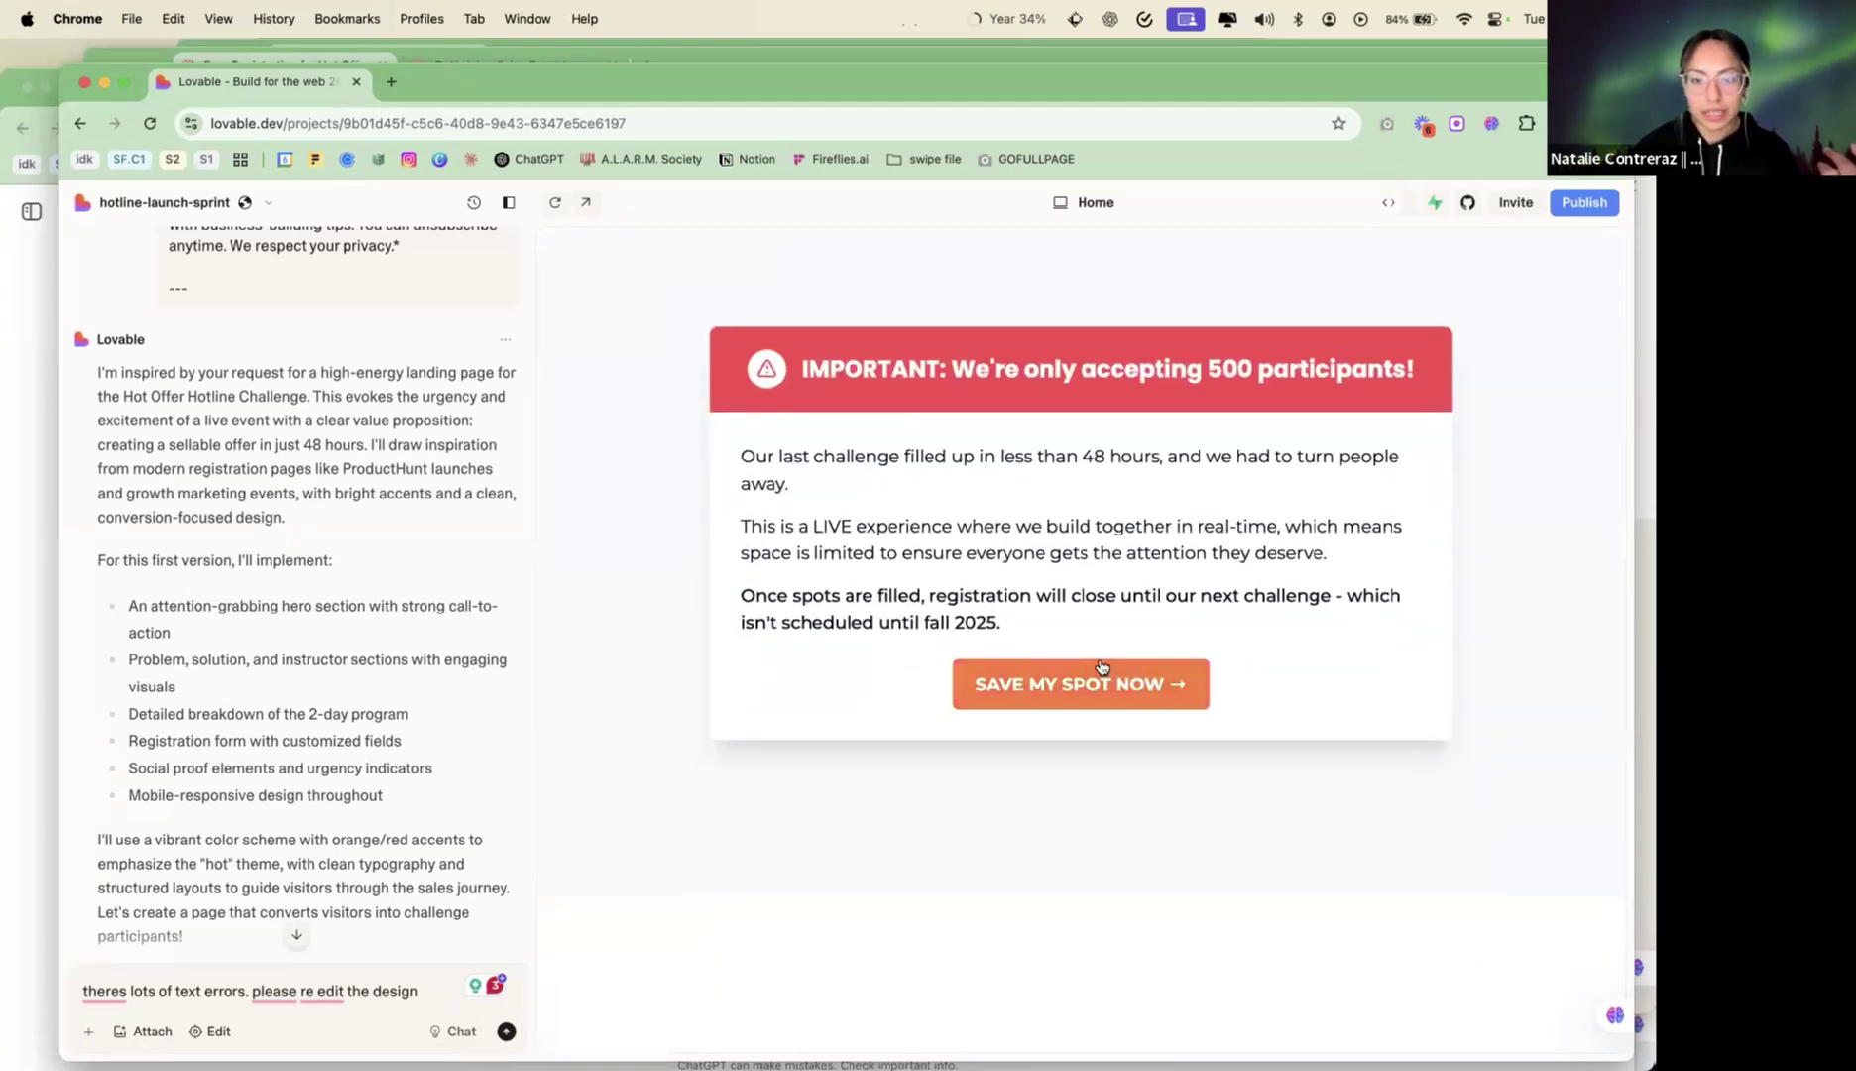
scroll(1100, 667, "down", 5)
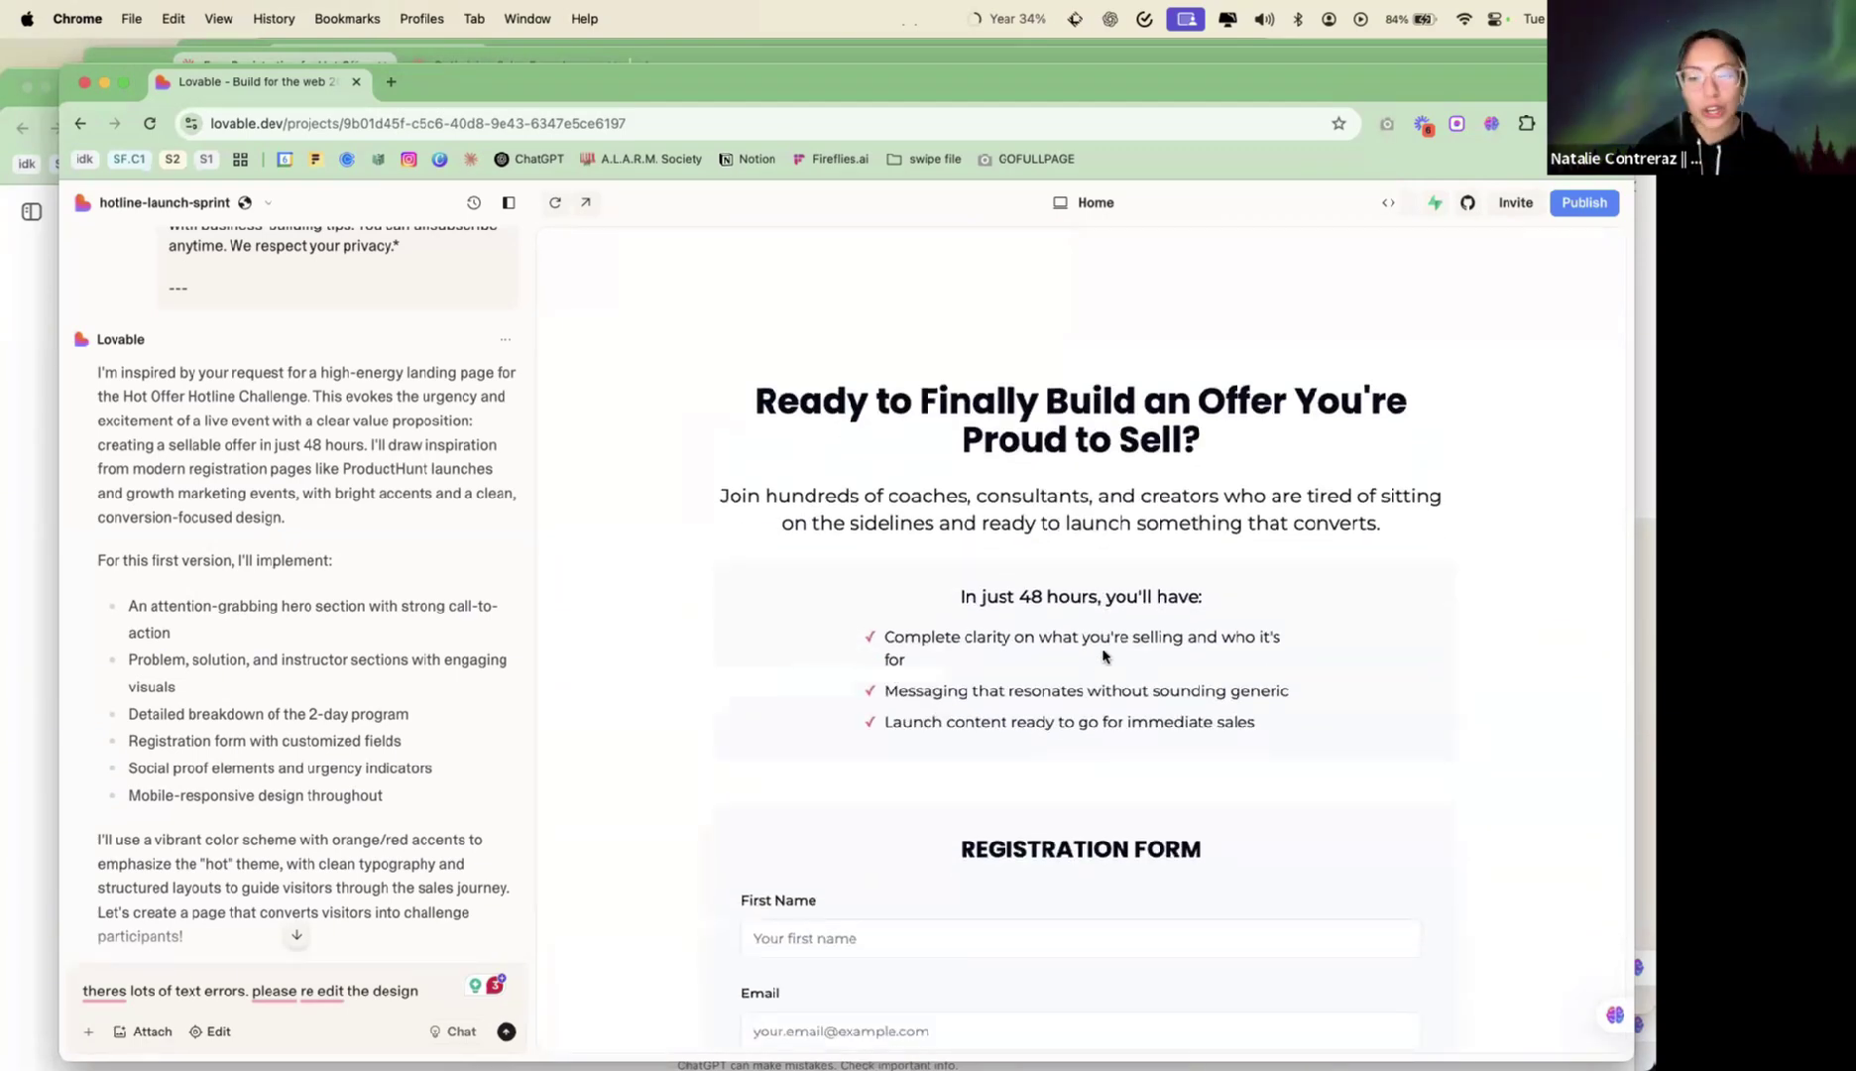
scroll(1104, 656, "down", 5)
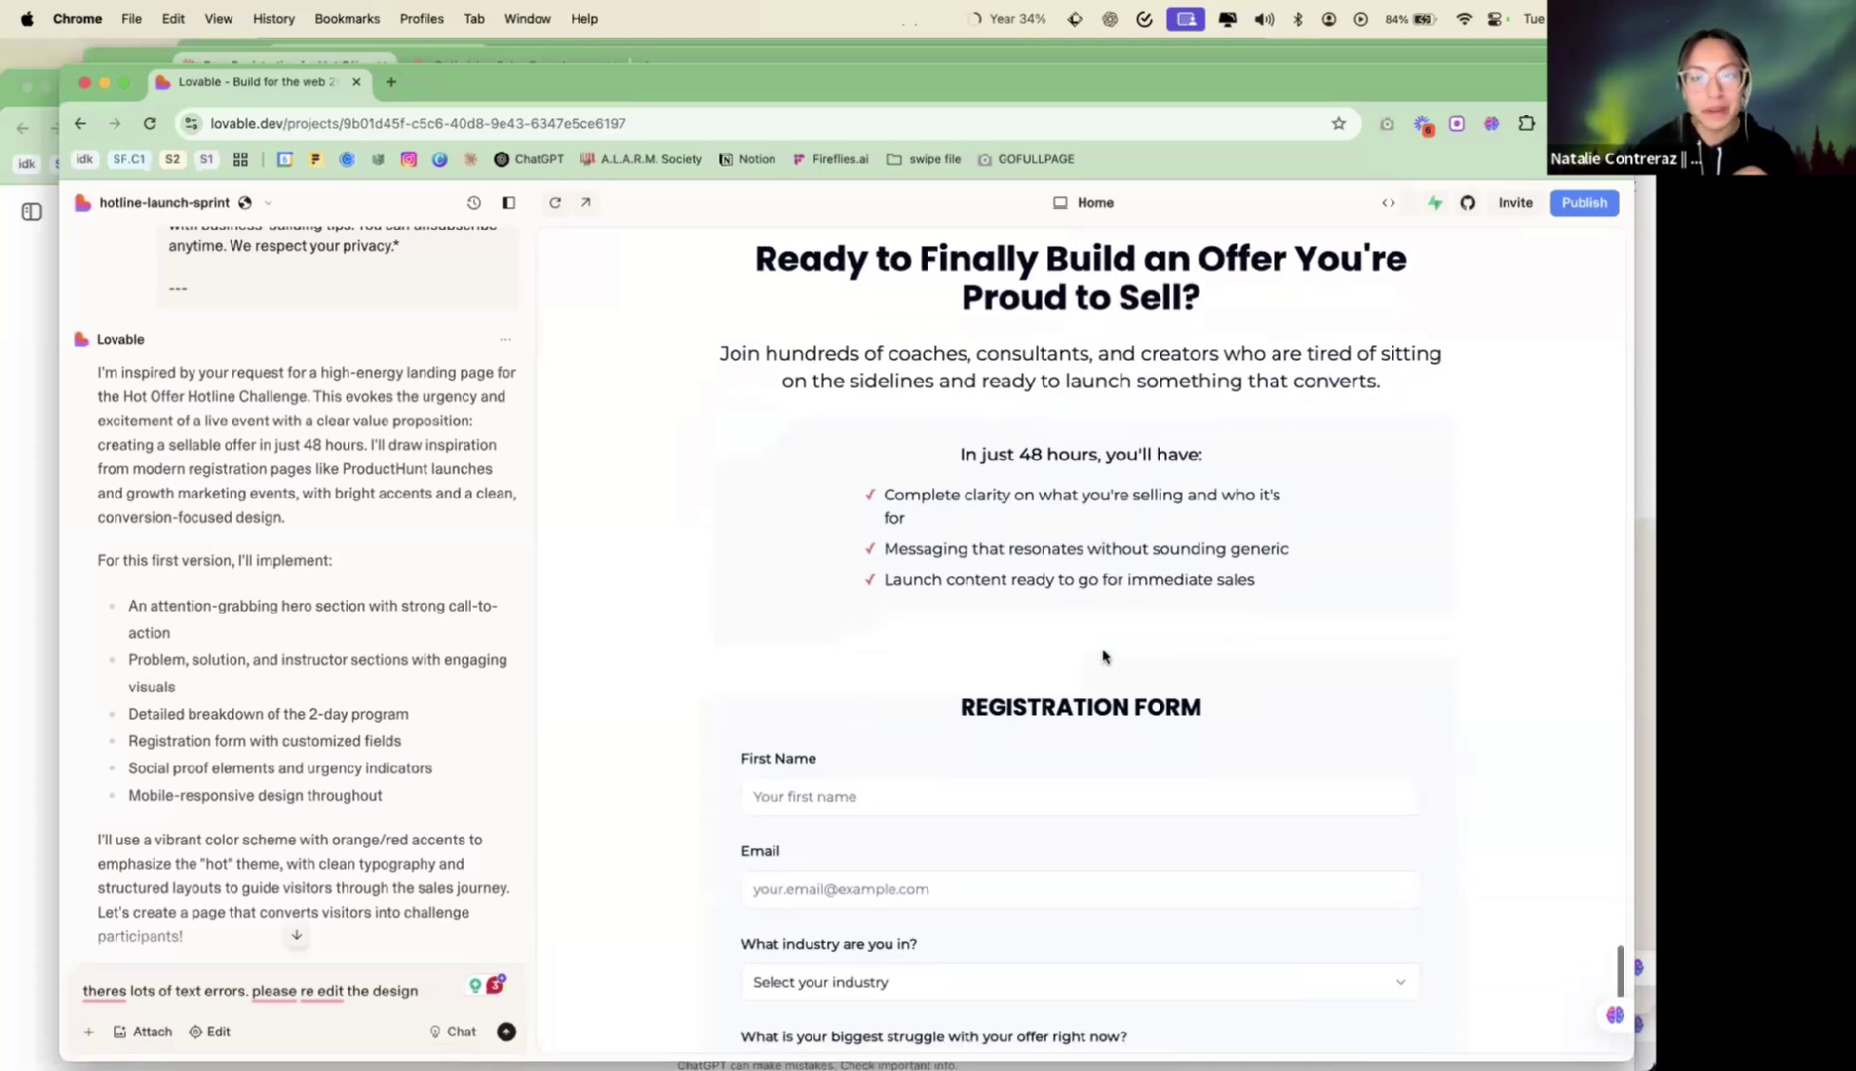
scroll(1101, 652, "down", 3)
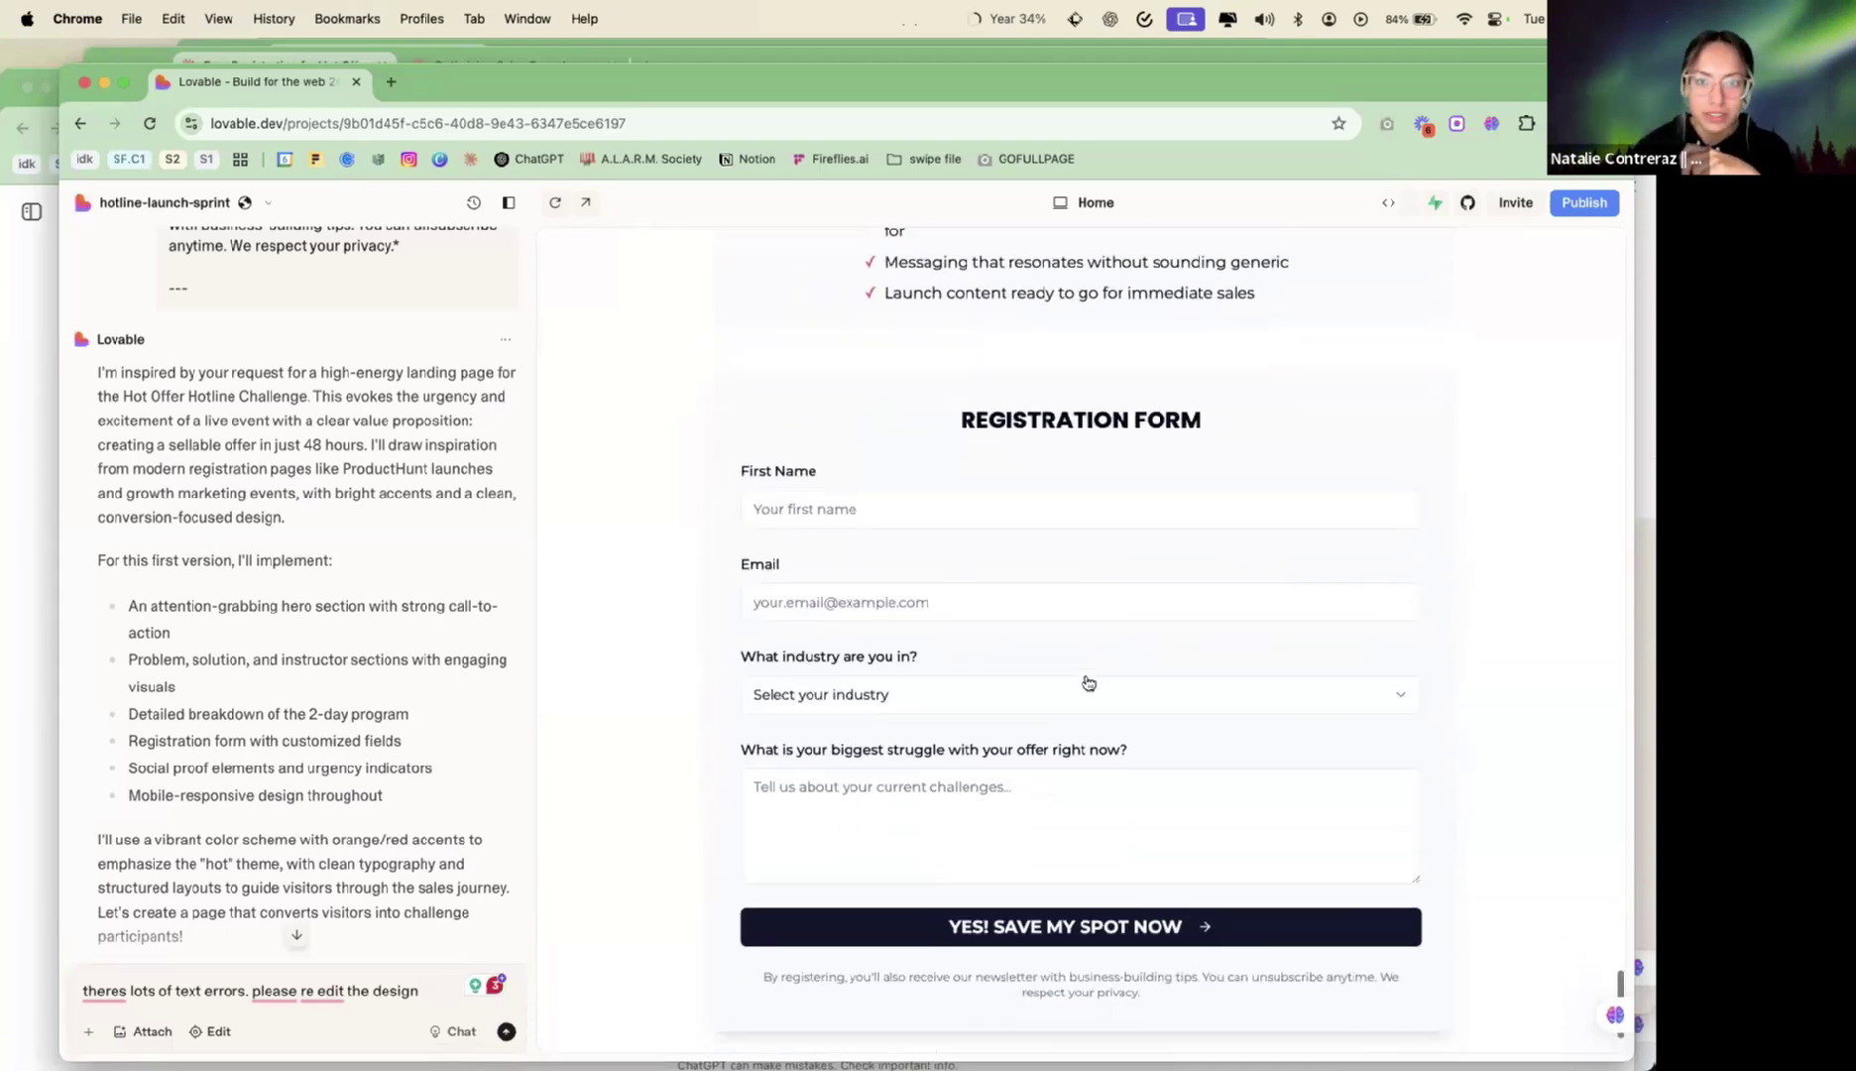
scroll(1086, 679, "up", 6)
scroll(1088, 682, "up", 1)
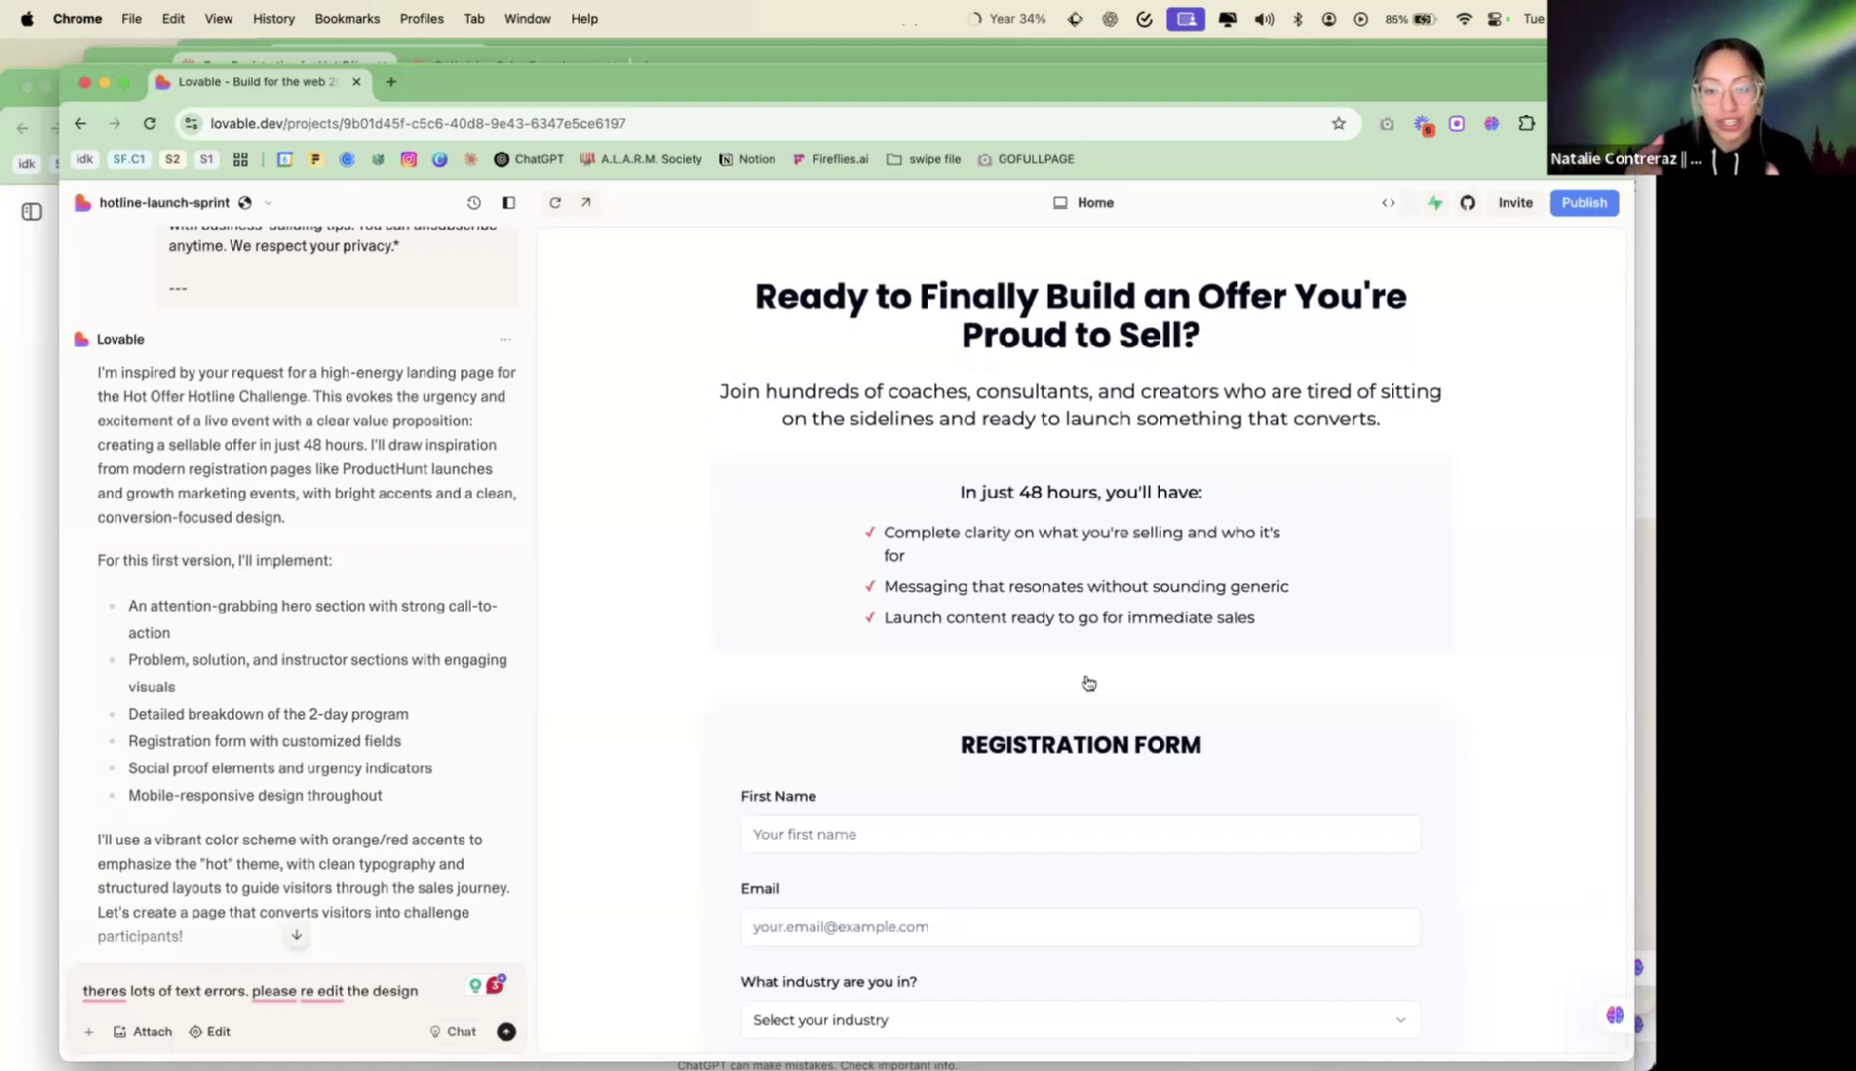
scroll(396, 843, "down", 1)
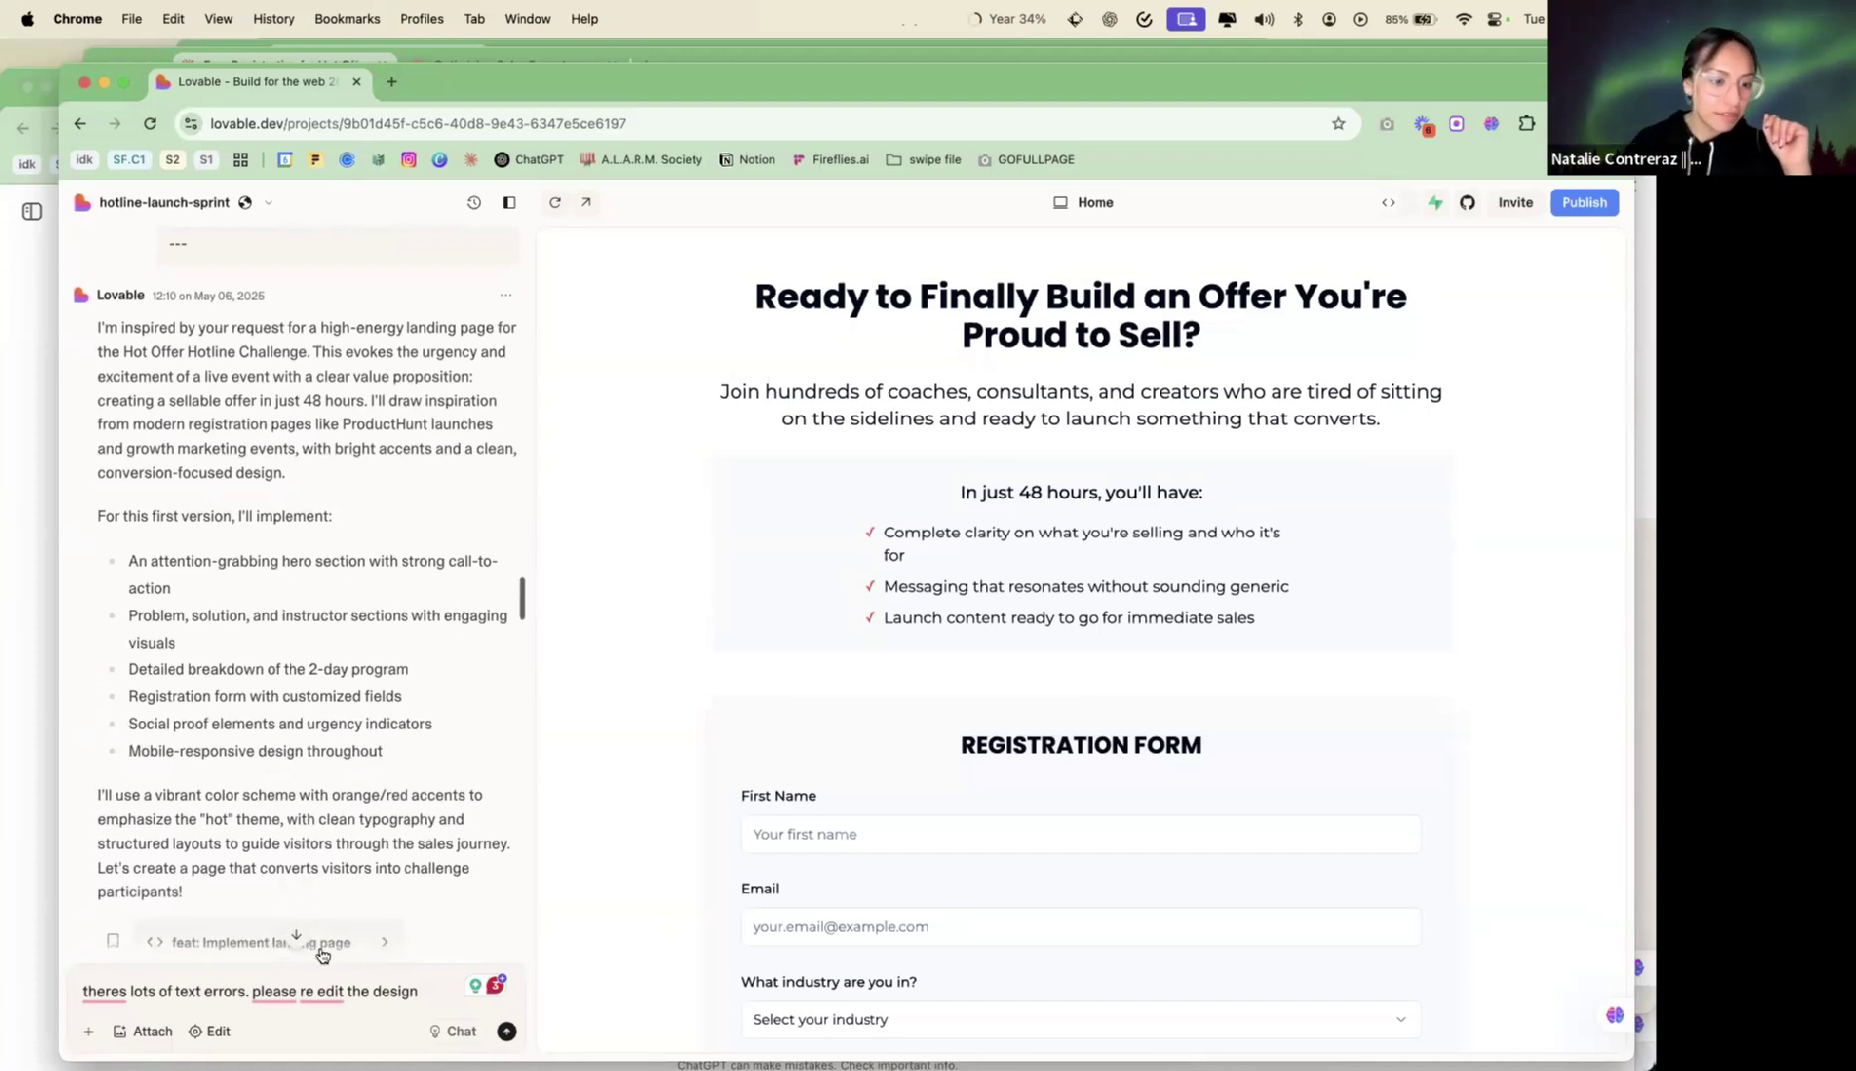
Find and highlight the chat request for embeddable challenge box code, return the preview to the hero countdown, and read Lovable's reply
left_click(297, 937)
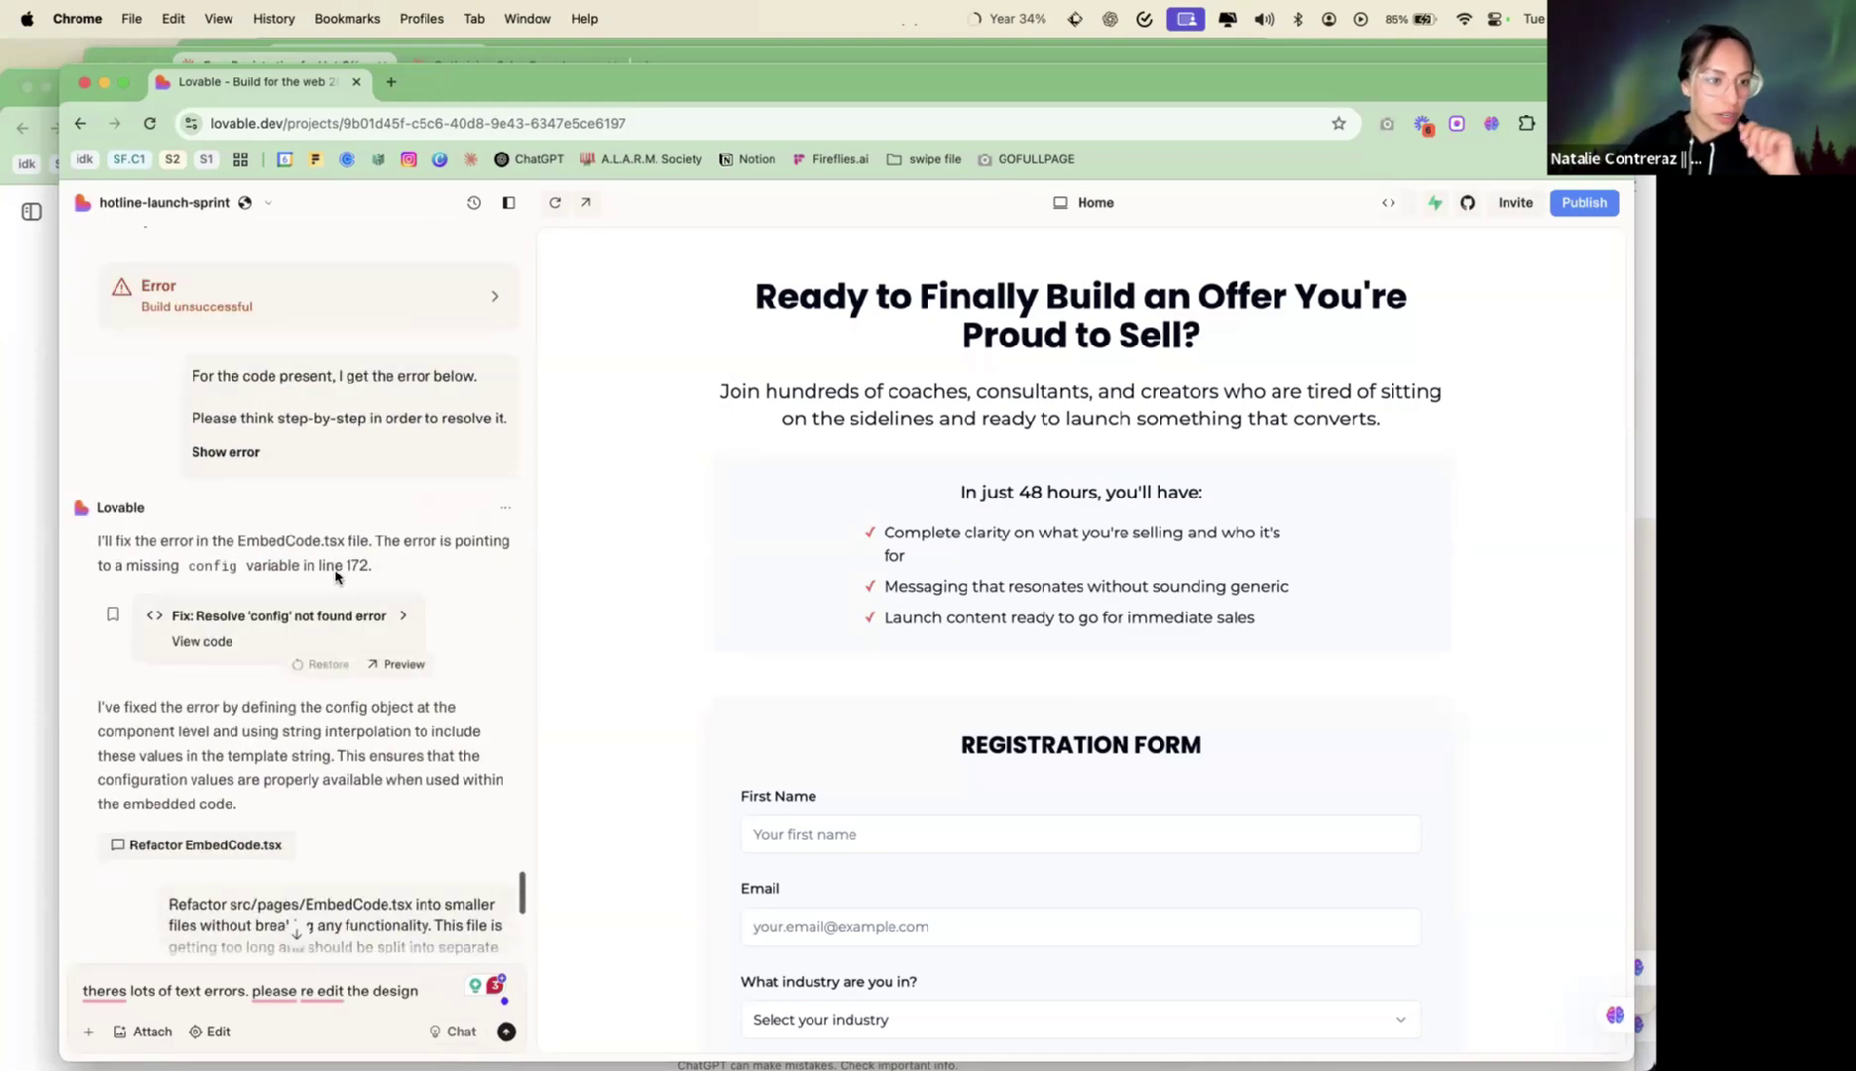
scroll(335, 576, "up", 8)
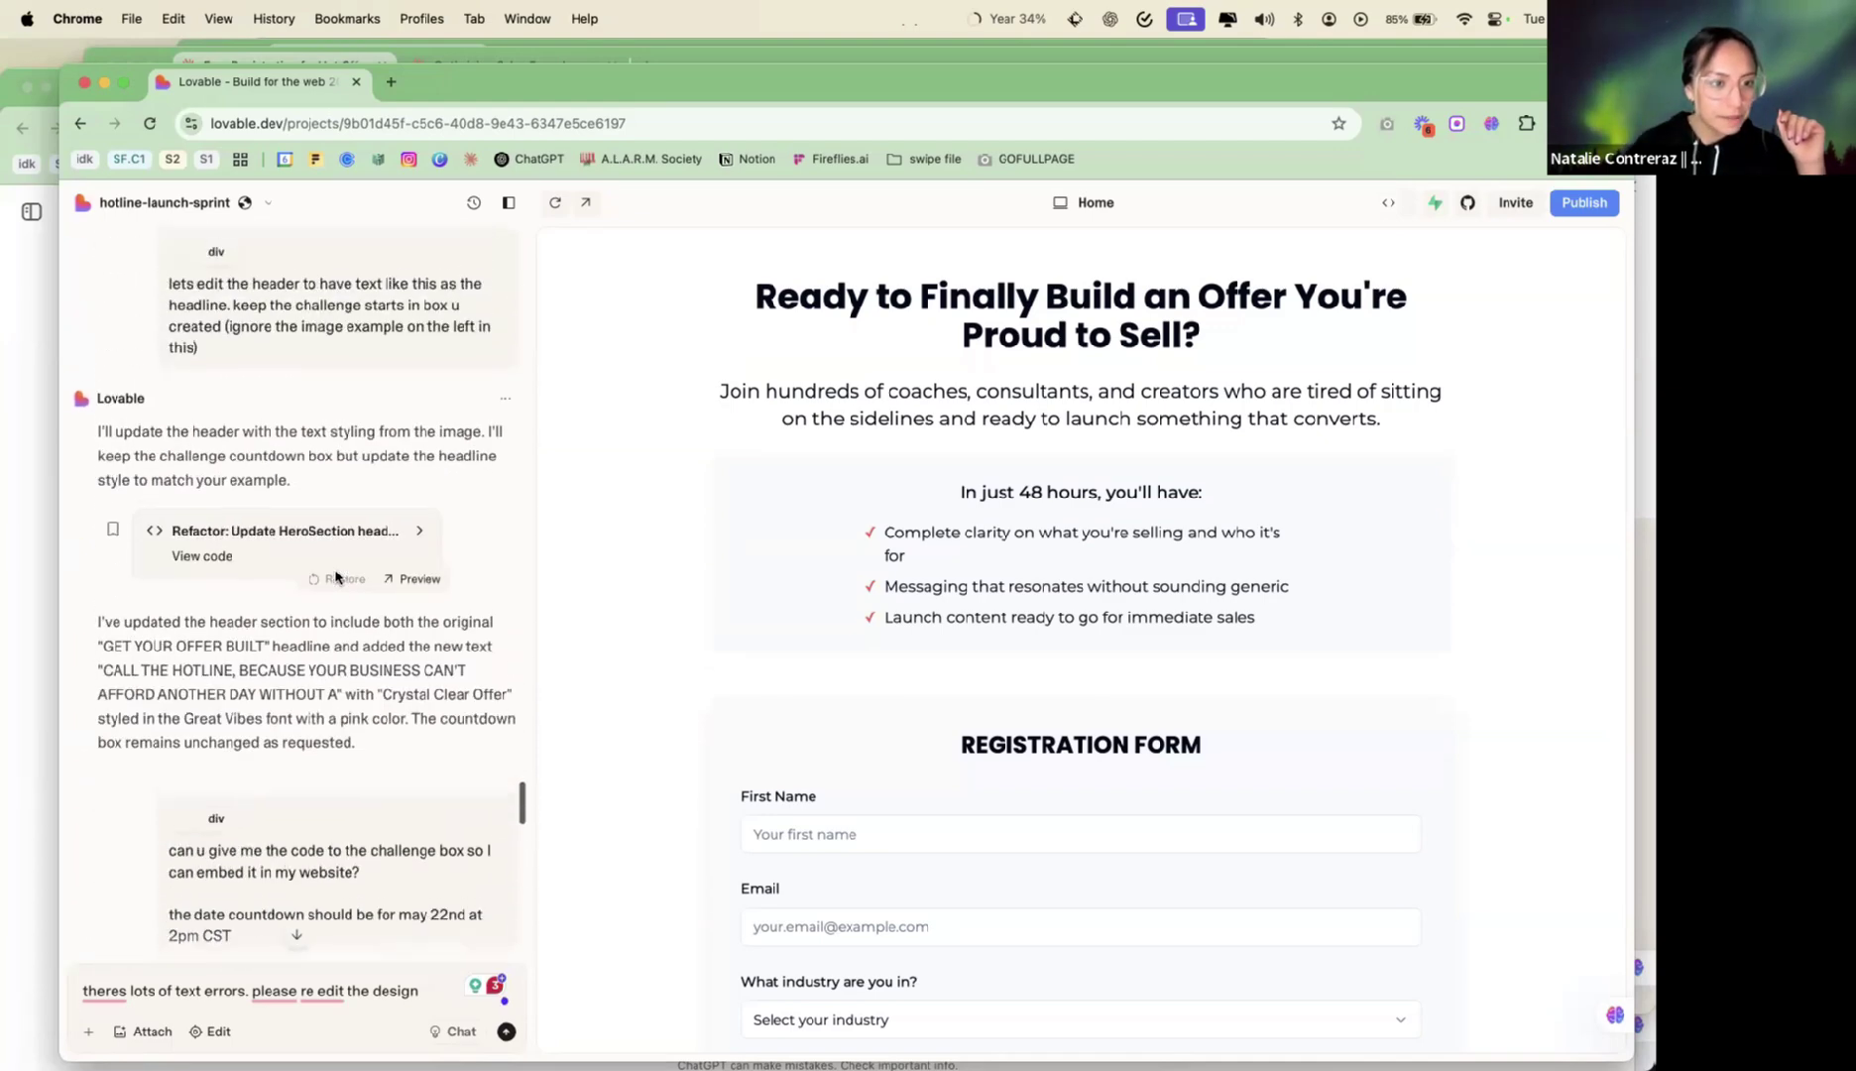
scroll(337, 576, "down", 4)
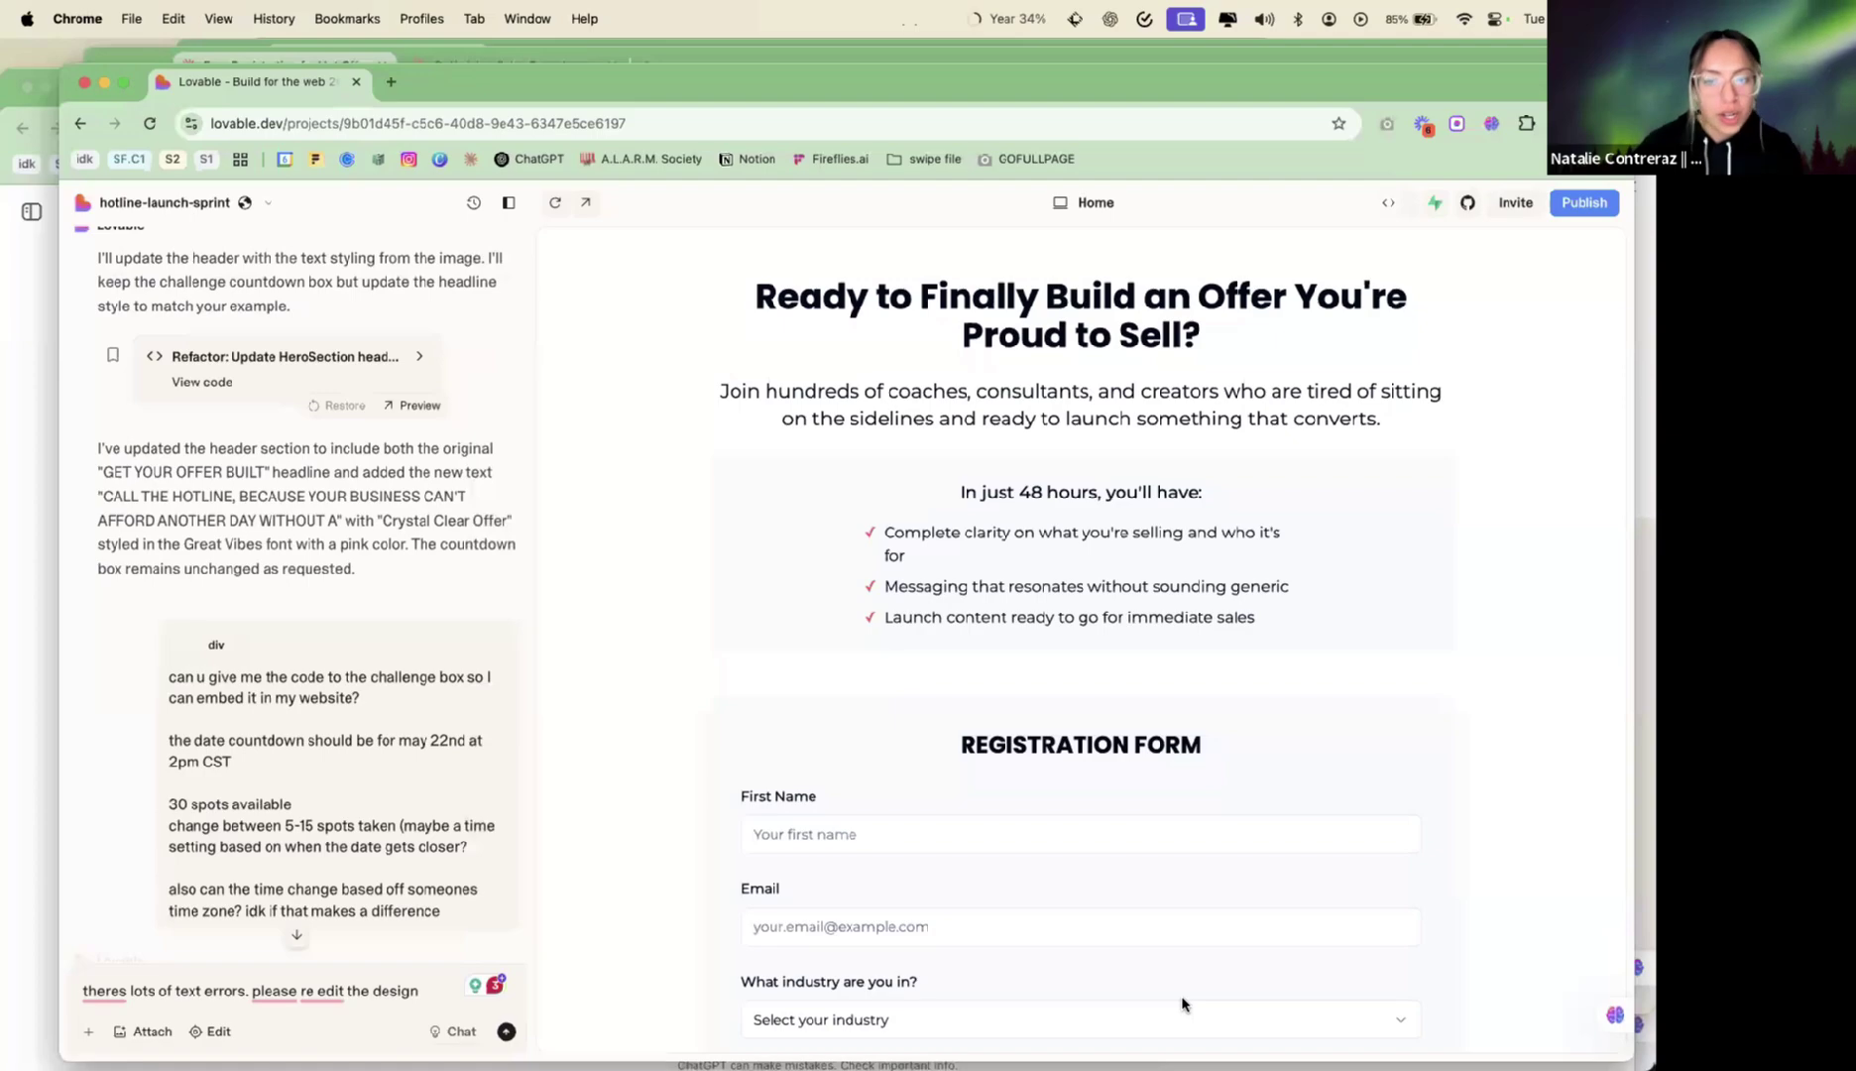
scroll(1181, 1004, "down", 5)
scroll(260, 626, "down", 3)
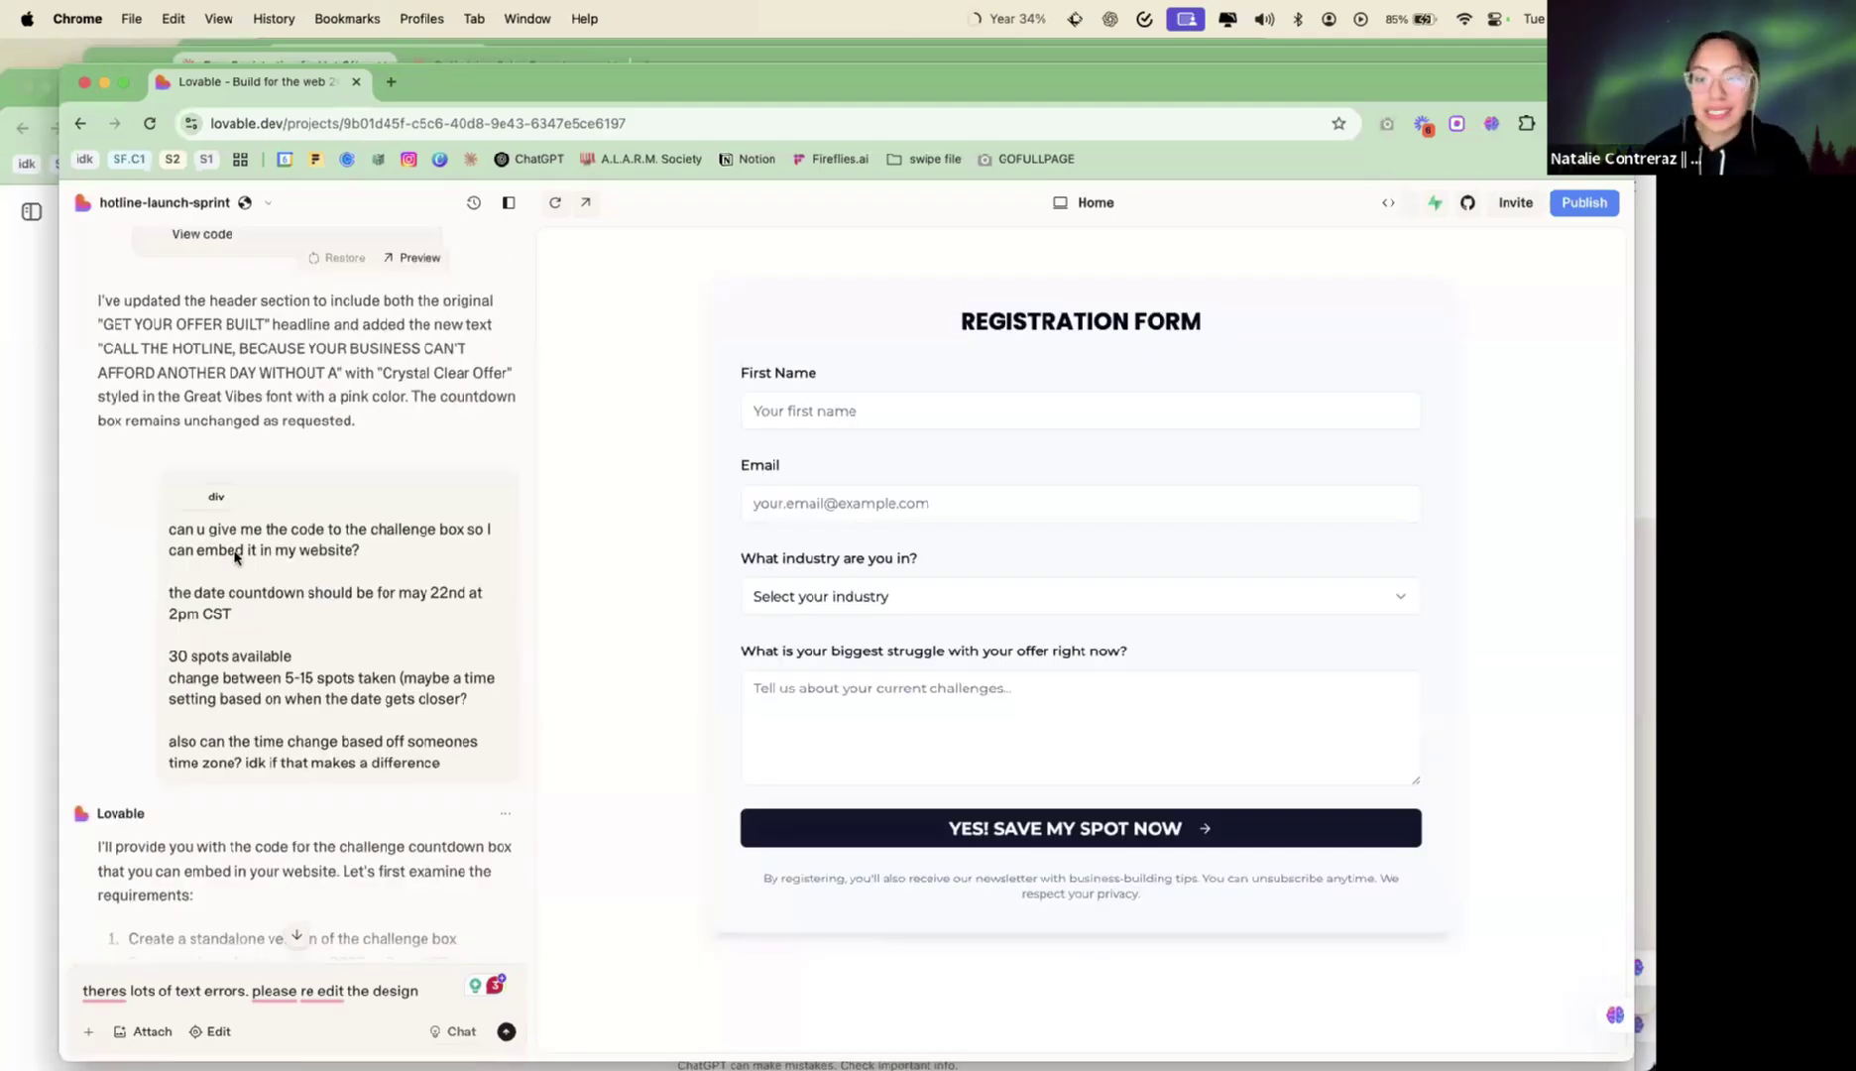
scroll(1276, 513, "up", 15)
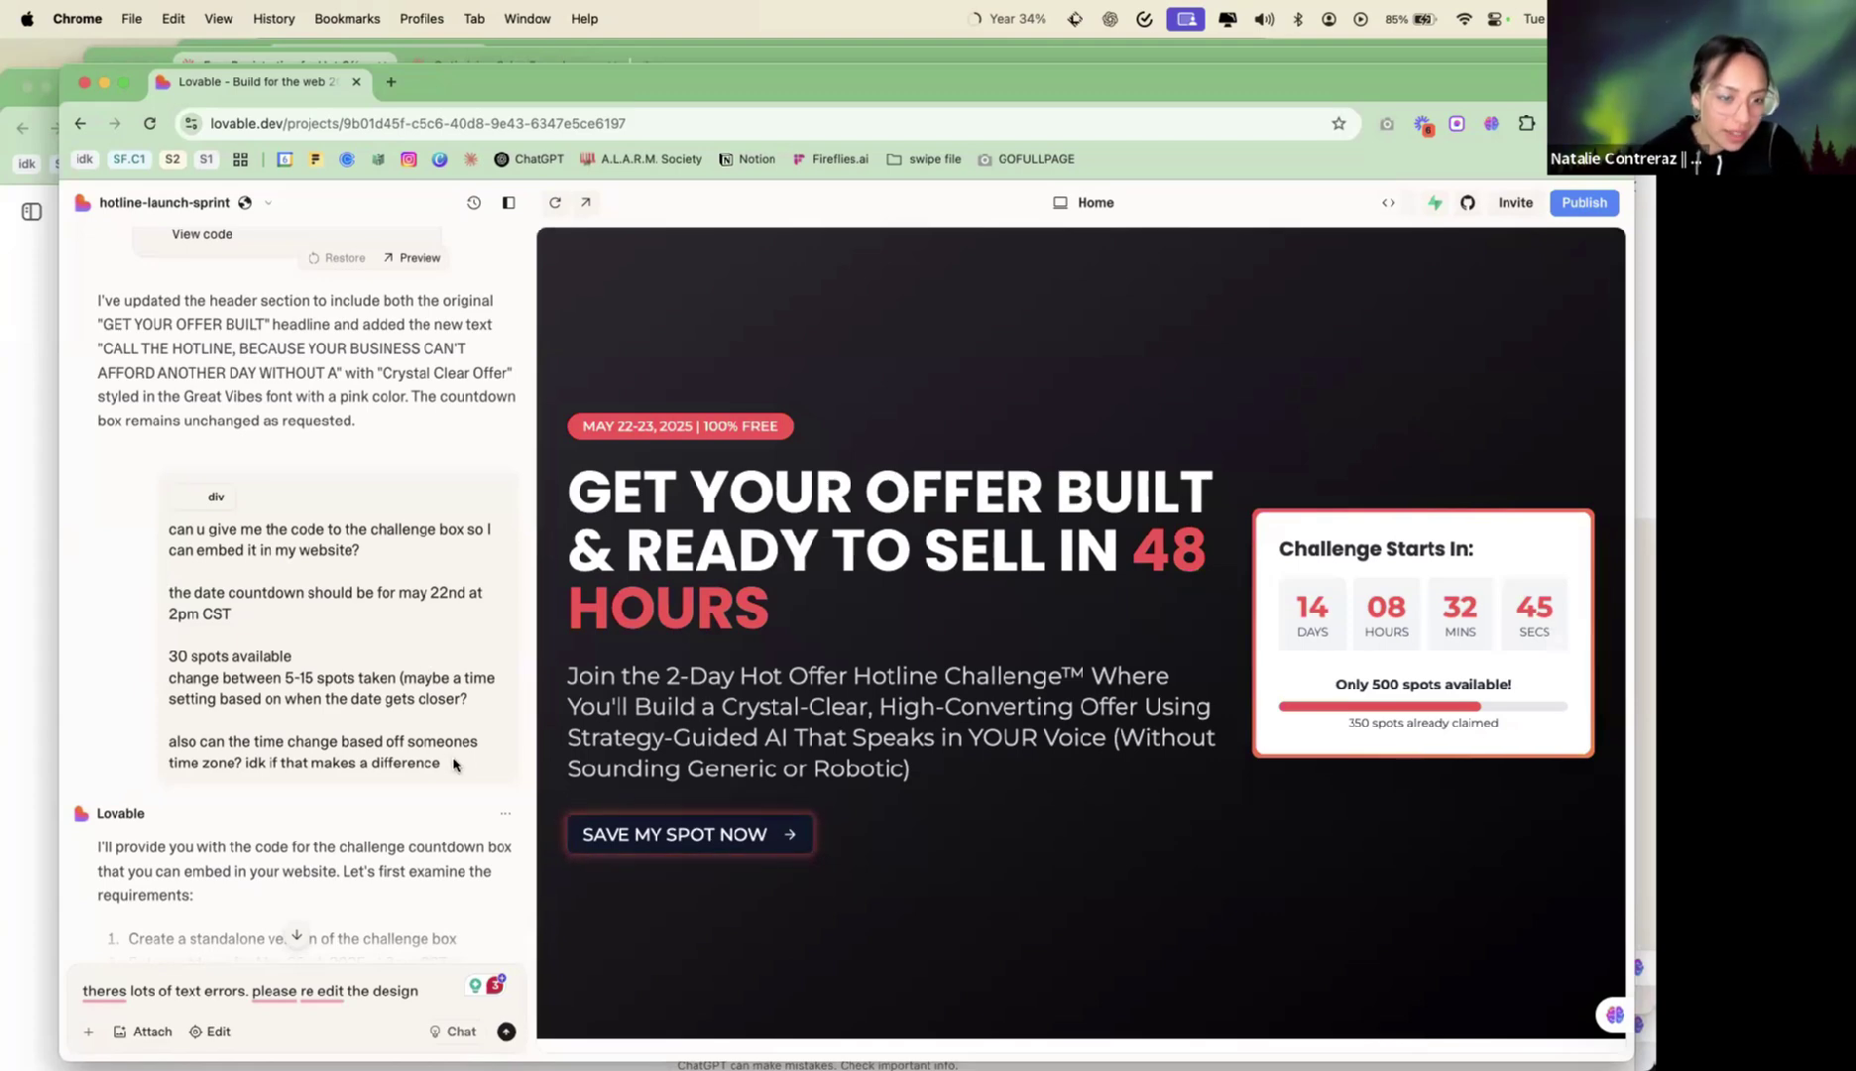
left_click_drag(455, 764, 167, 524)
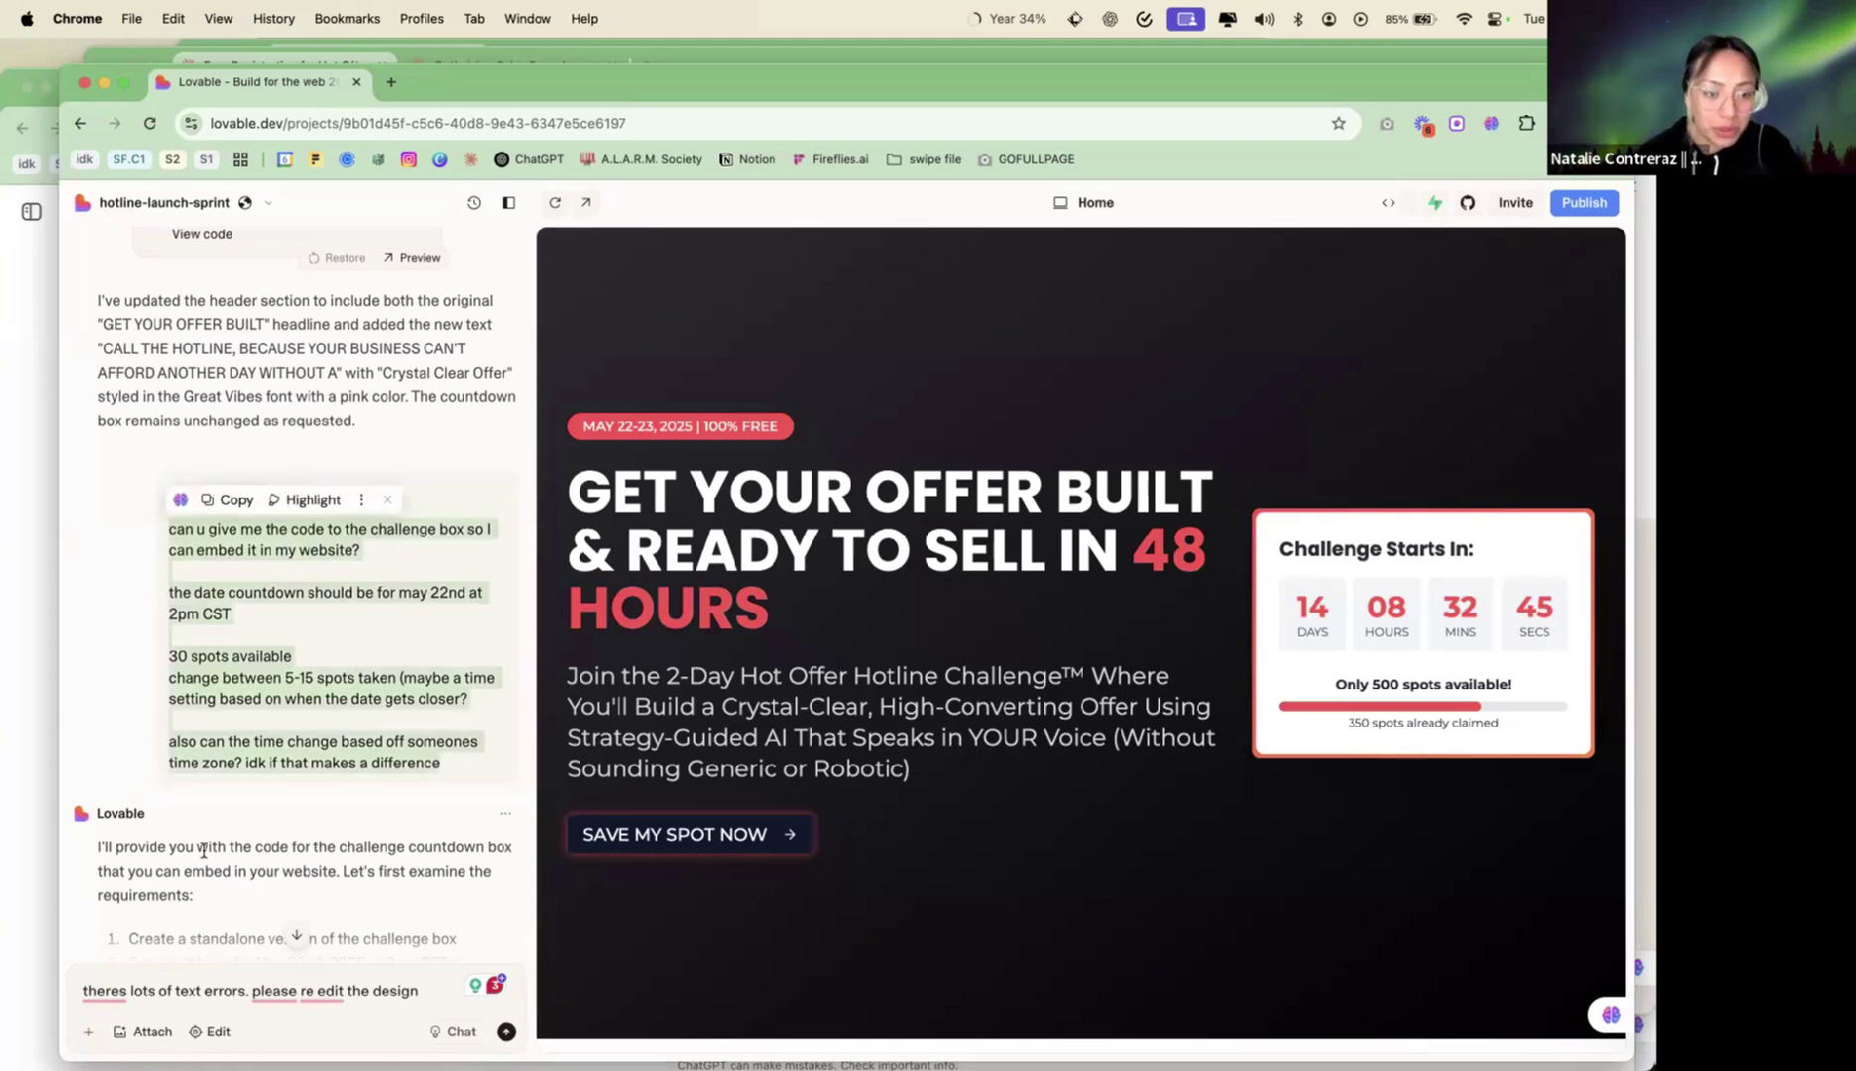
scroll(204, 850, "down", 6)
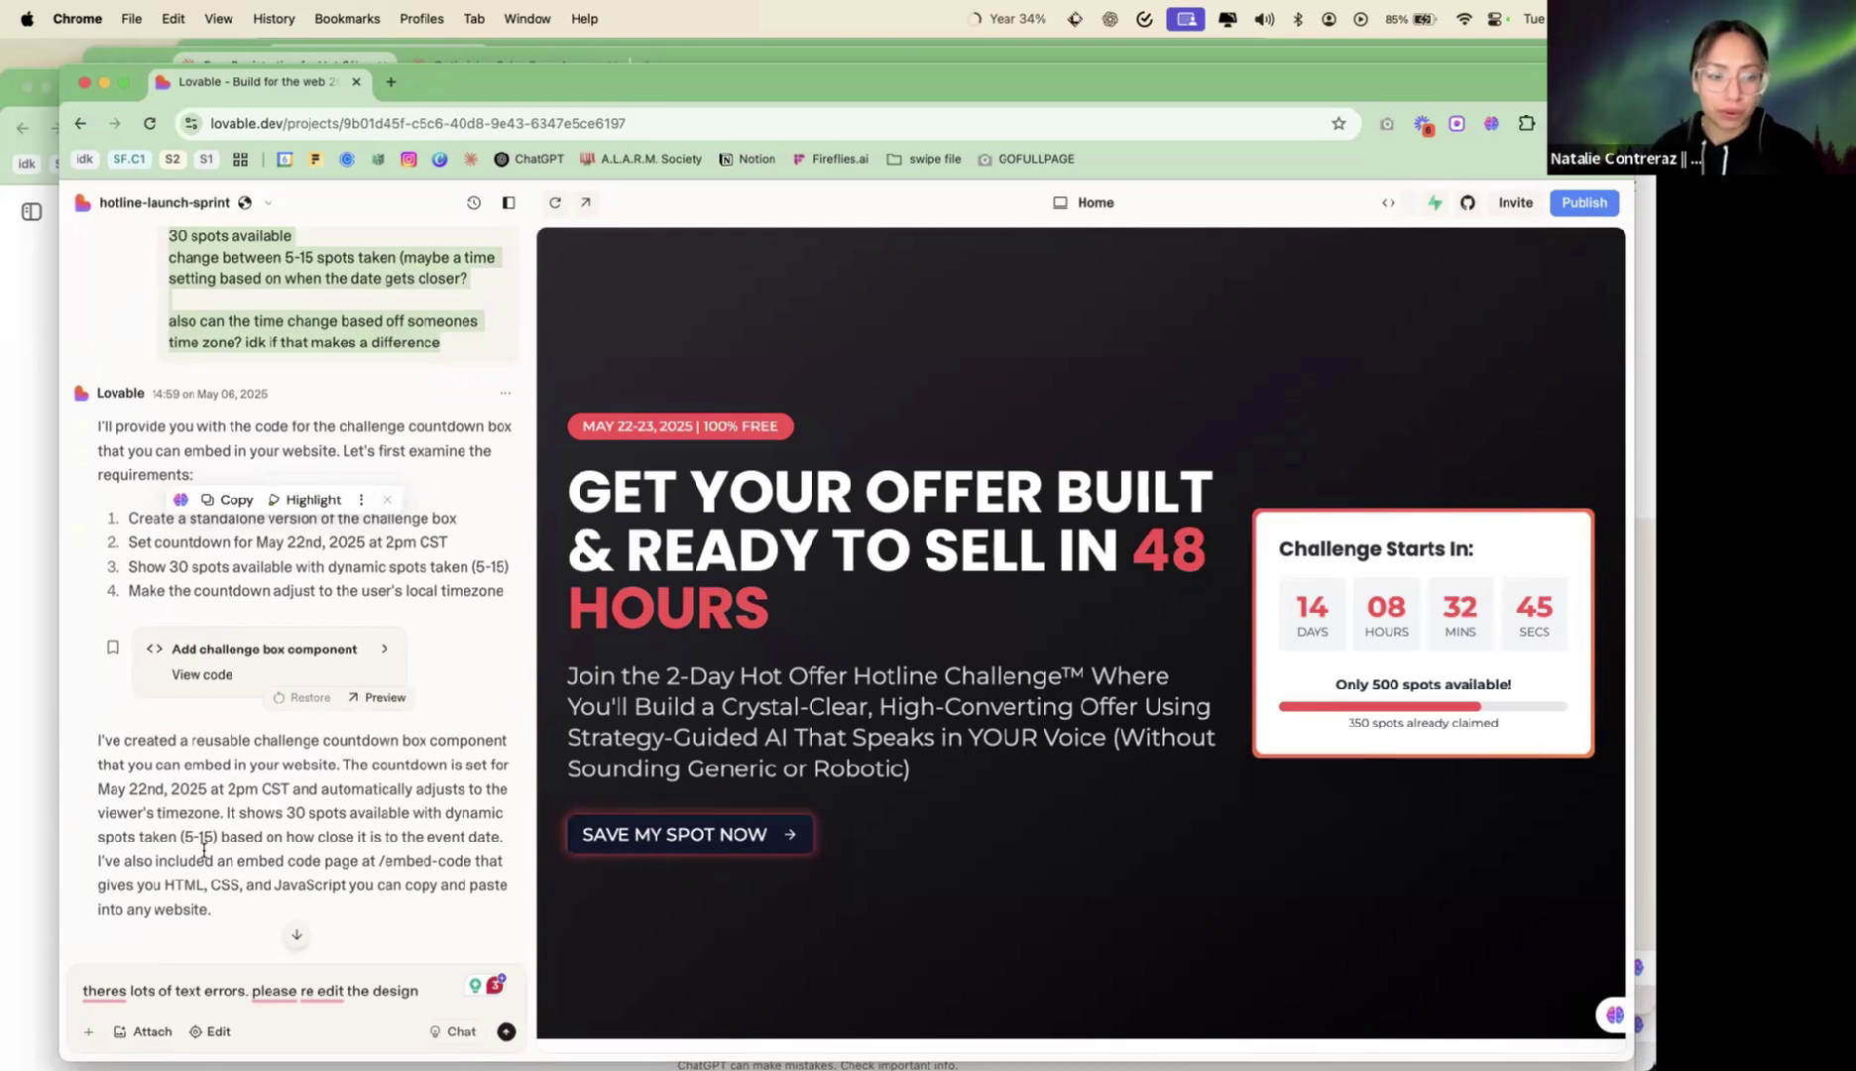
Narrow the Lovable window, switch to Claude, and open the Interactive SVG Countdown Visualization chat from the chat history
left_click_drag(121, 836, 315, 836)
left_click(184, 658)
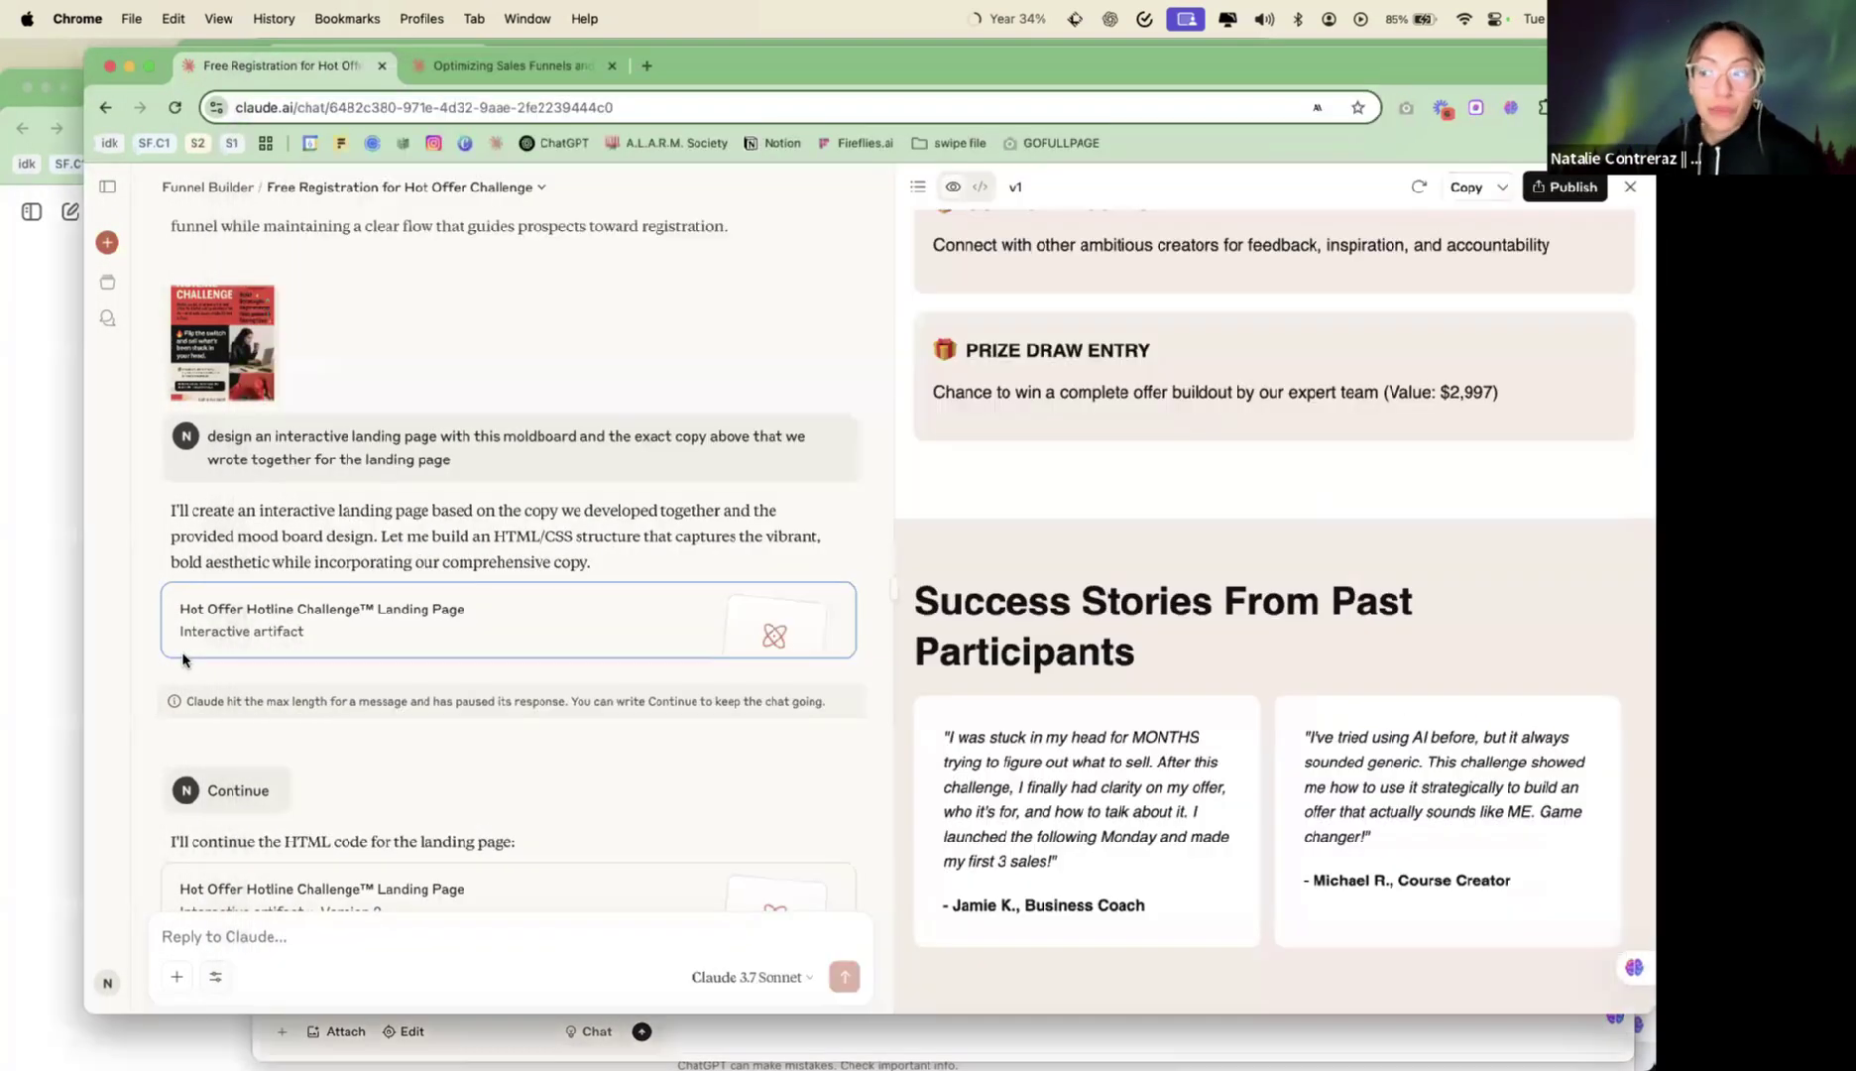
left_click(110, 282)
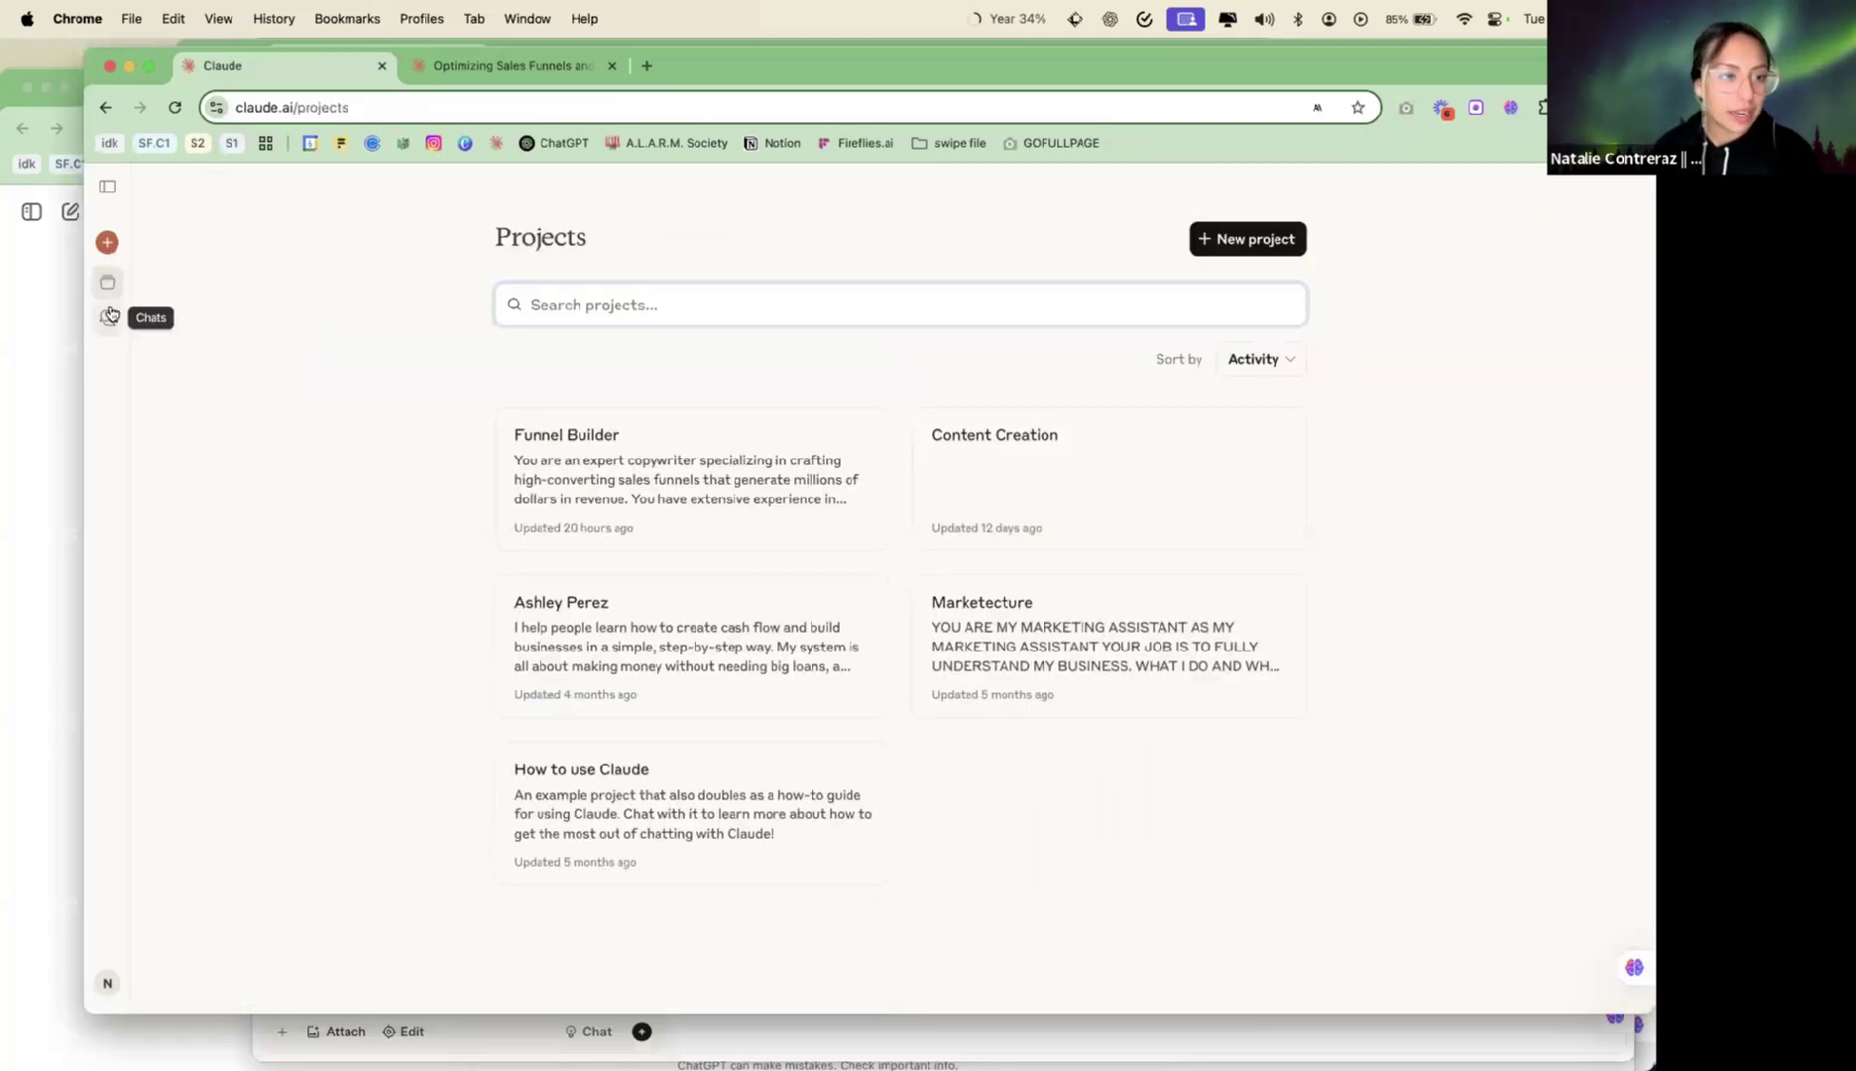
left_click(107, 317)
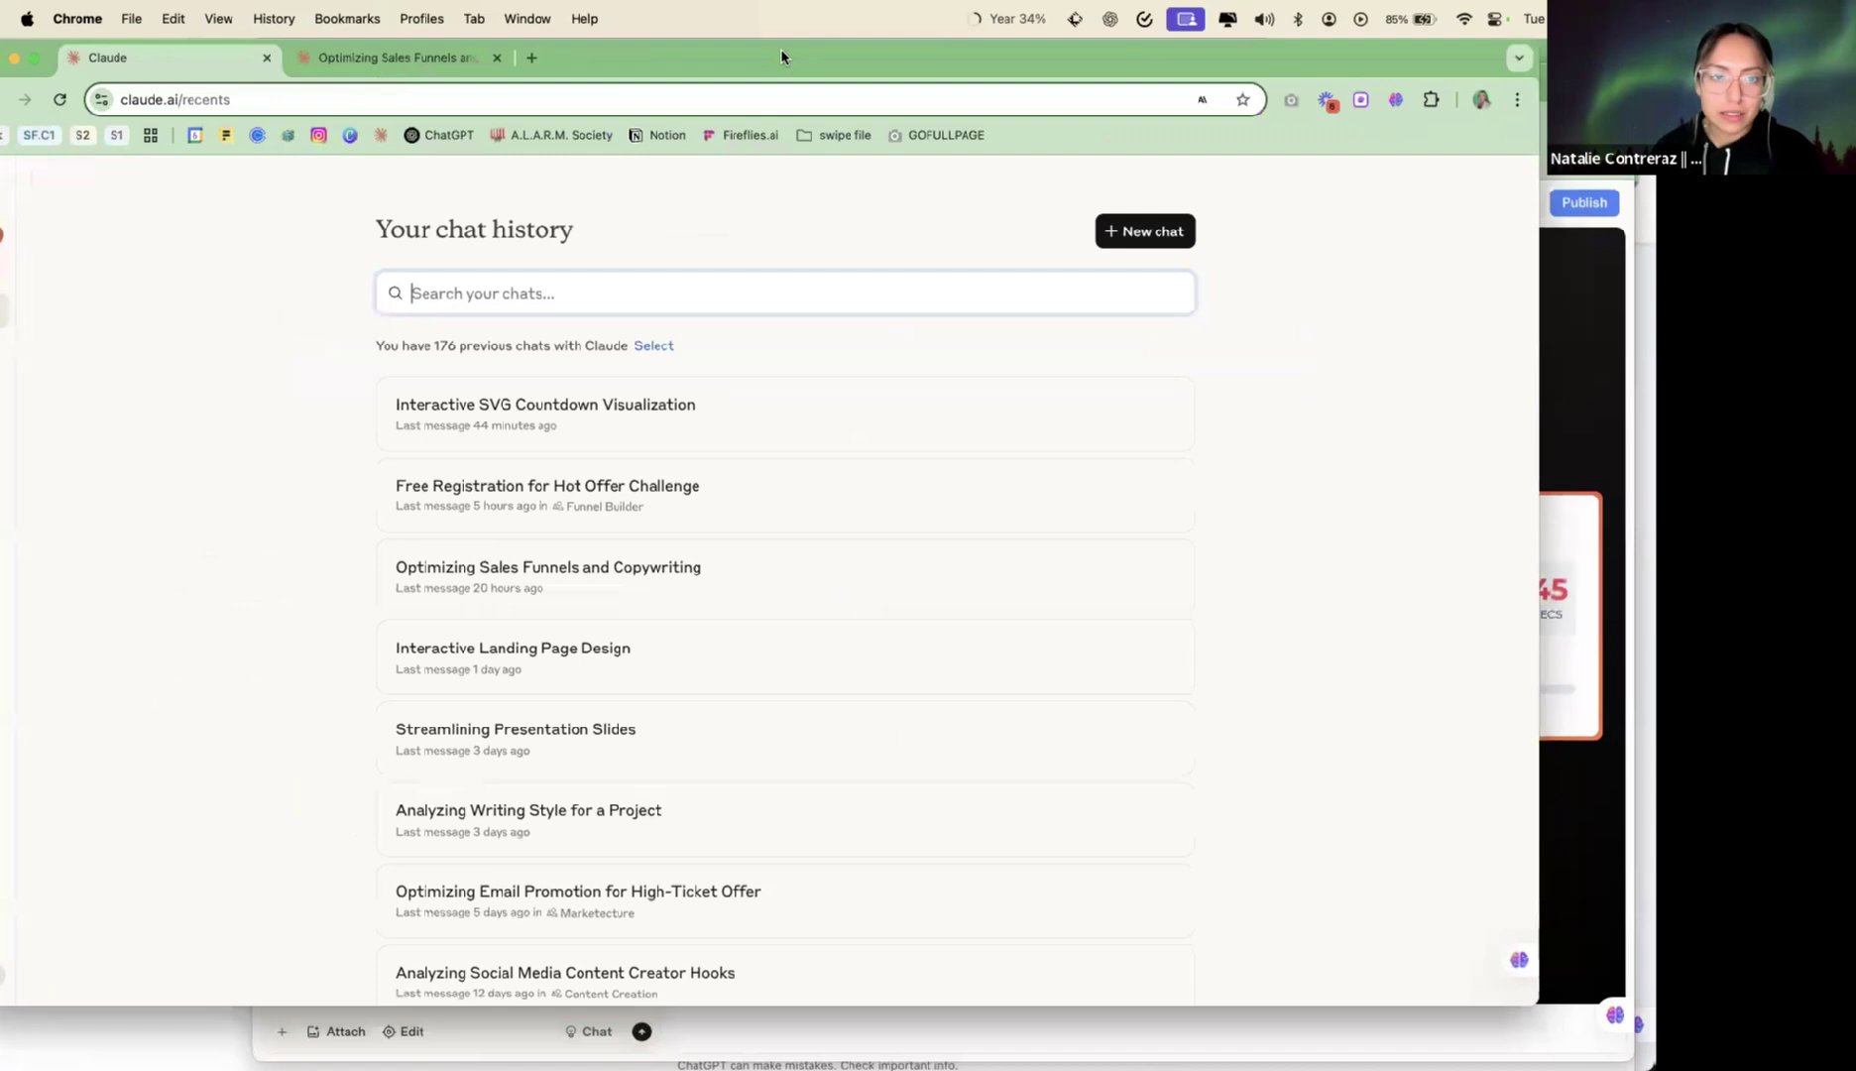
left_click(635, 402)
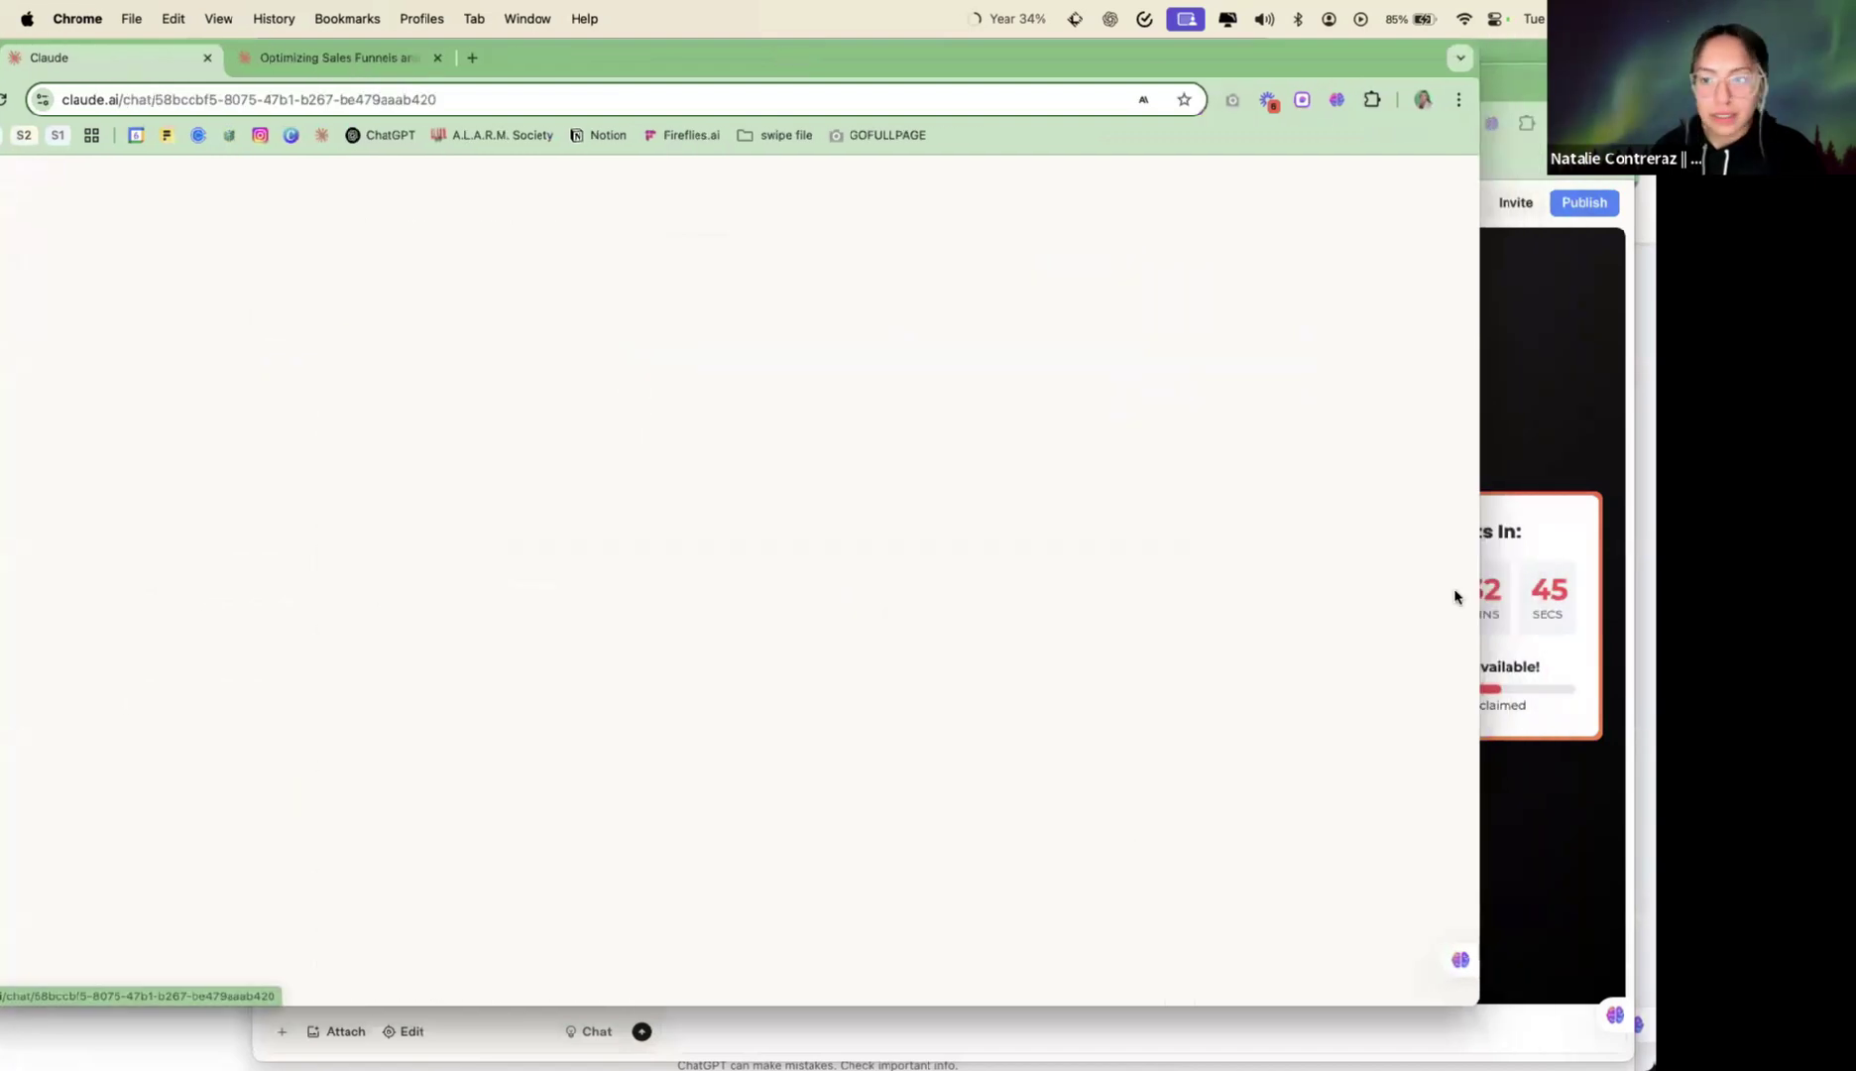
Switch back to Lovable, highlight the four countdown box requirements in its reply, and view the code of the Add challenge box component edit
key("super+grave")
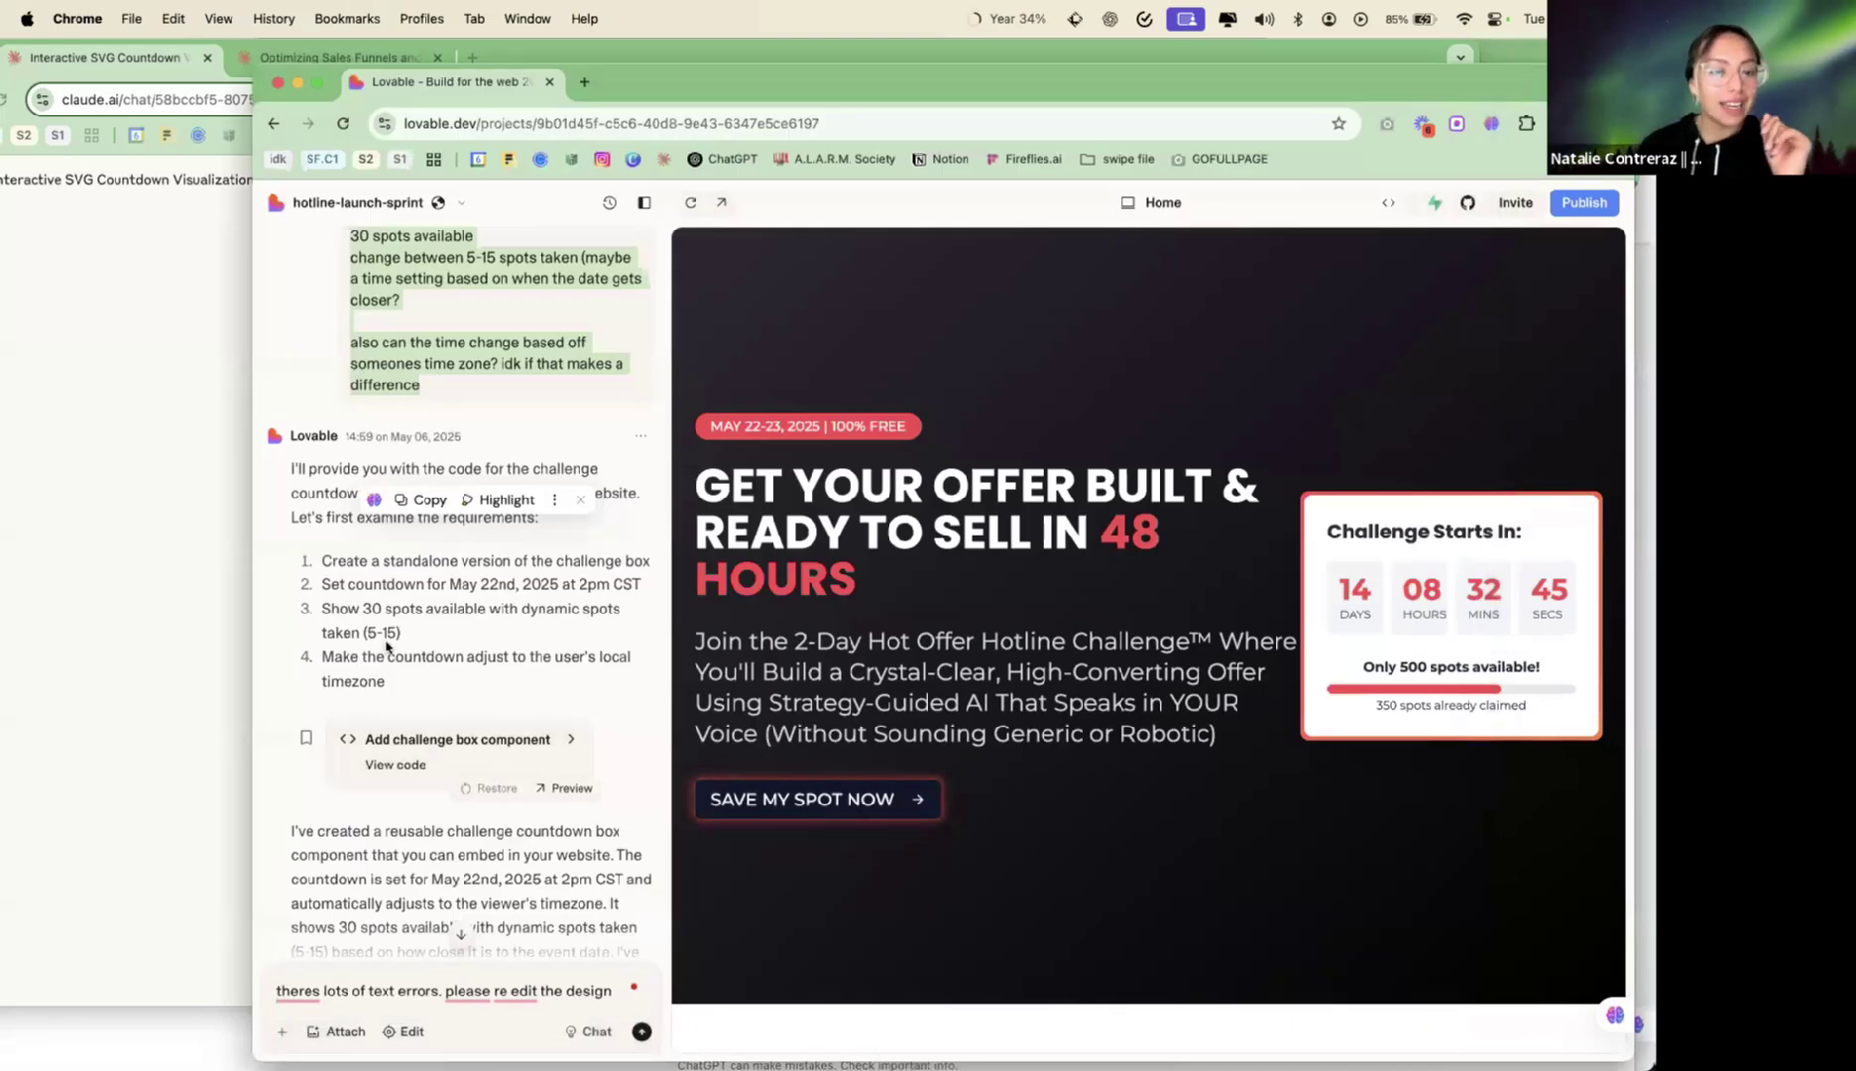
left_click(462, 658)
left_click_drag(453, 684, 327, 561)
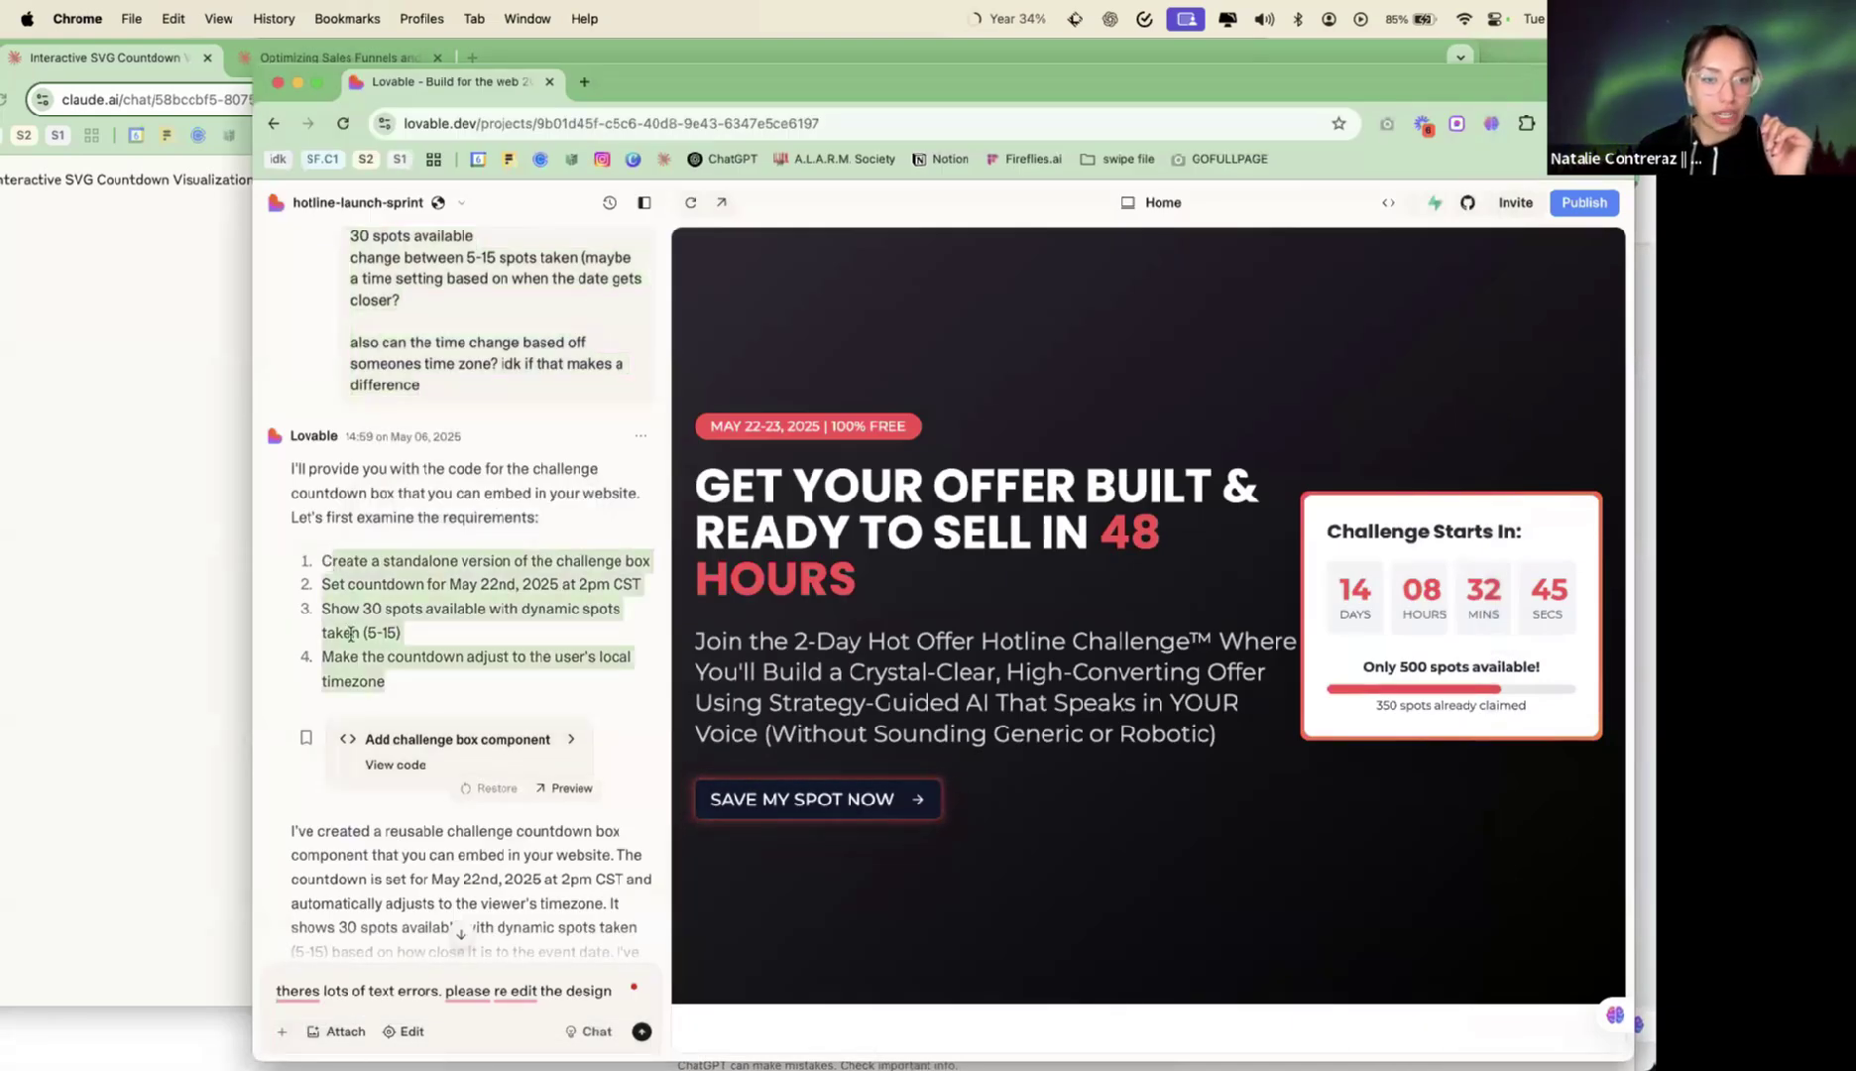
left_click(397, 765)
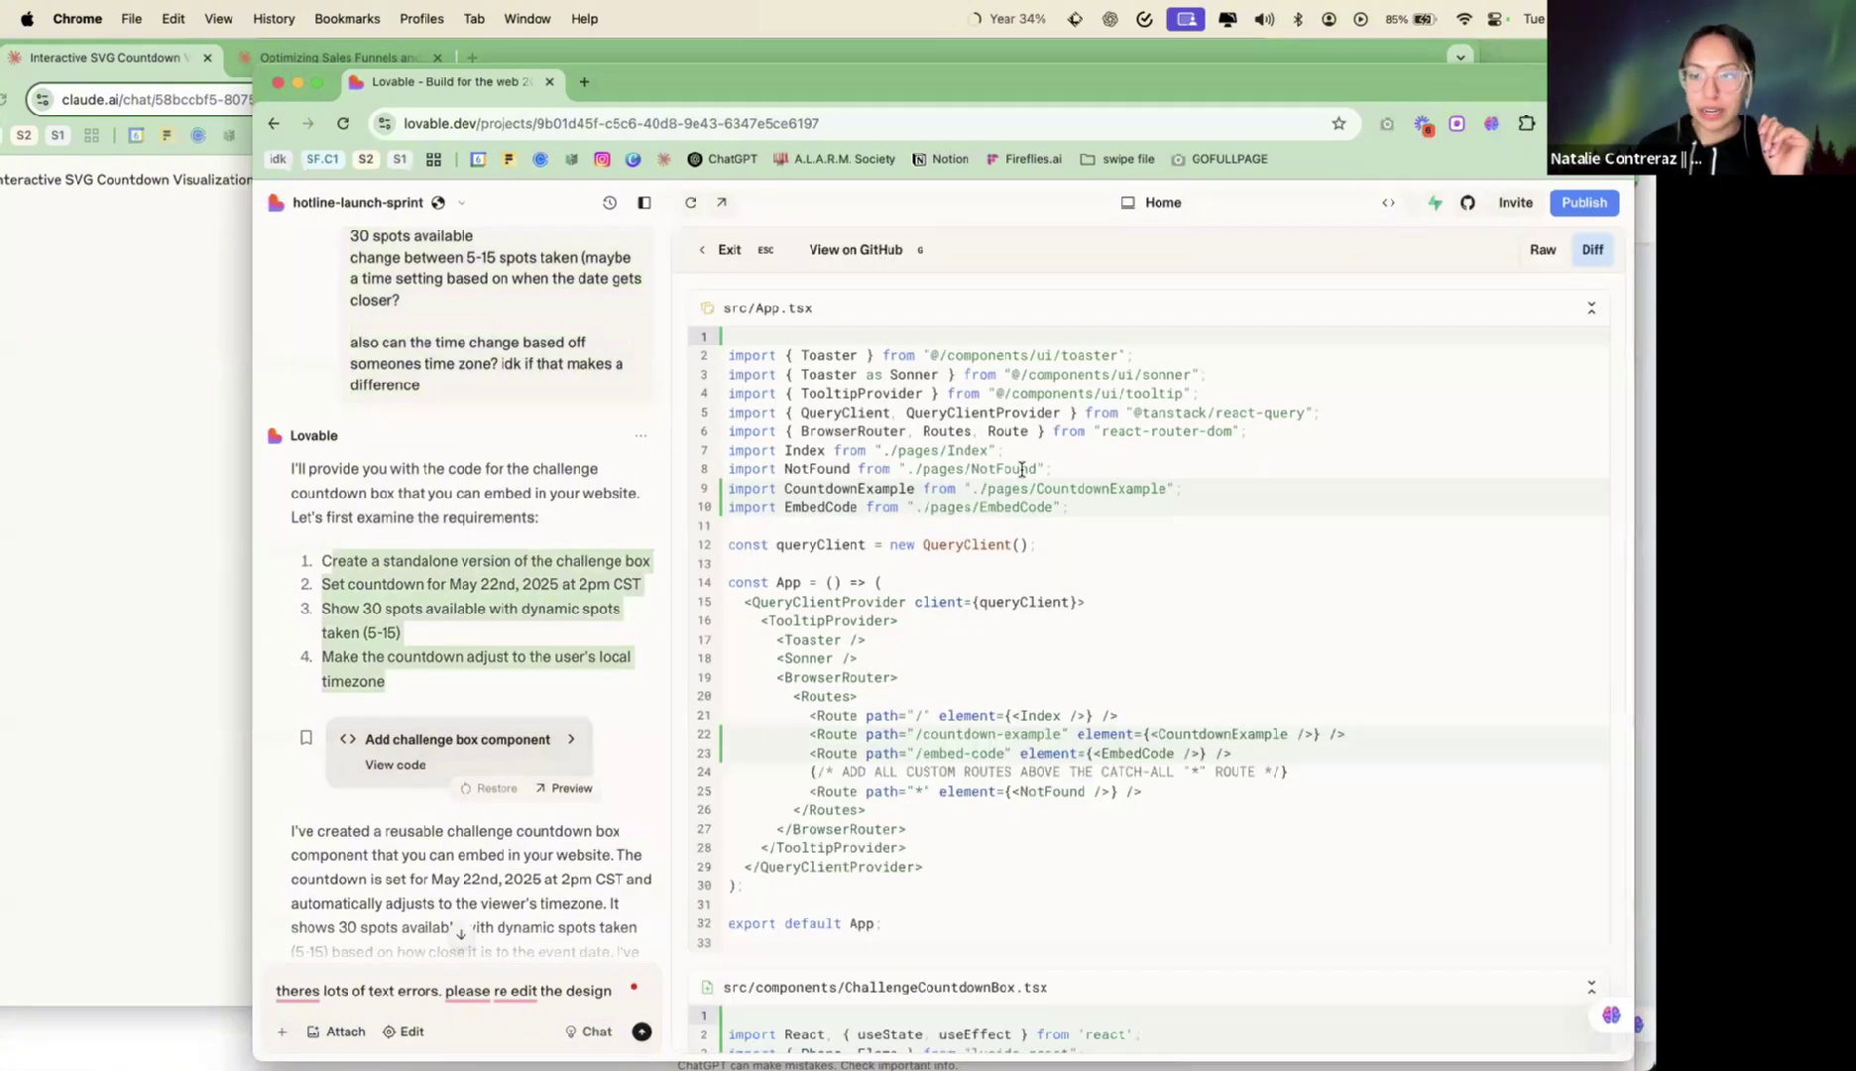
Return to the Claude countdown chat, go to the "visualize this" request, and open the Interactive Challenge Countdown artifact
left_click(148, 355)
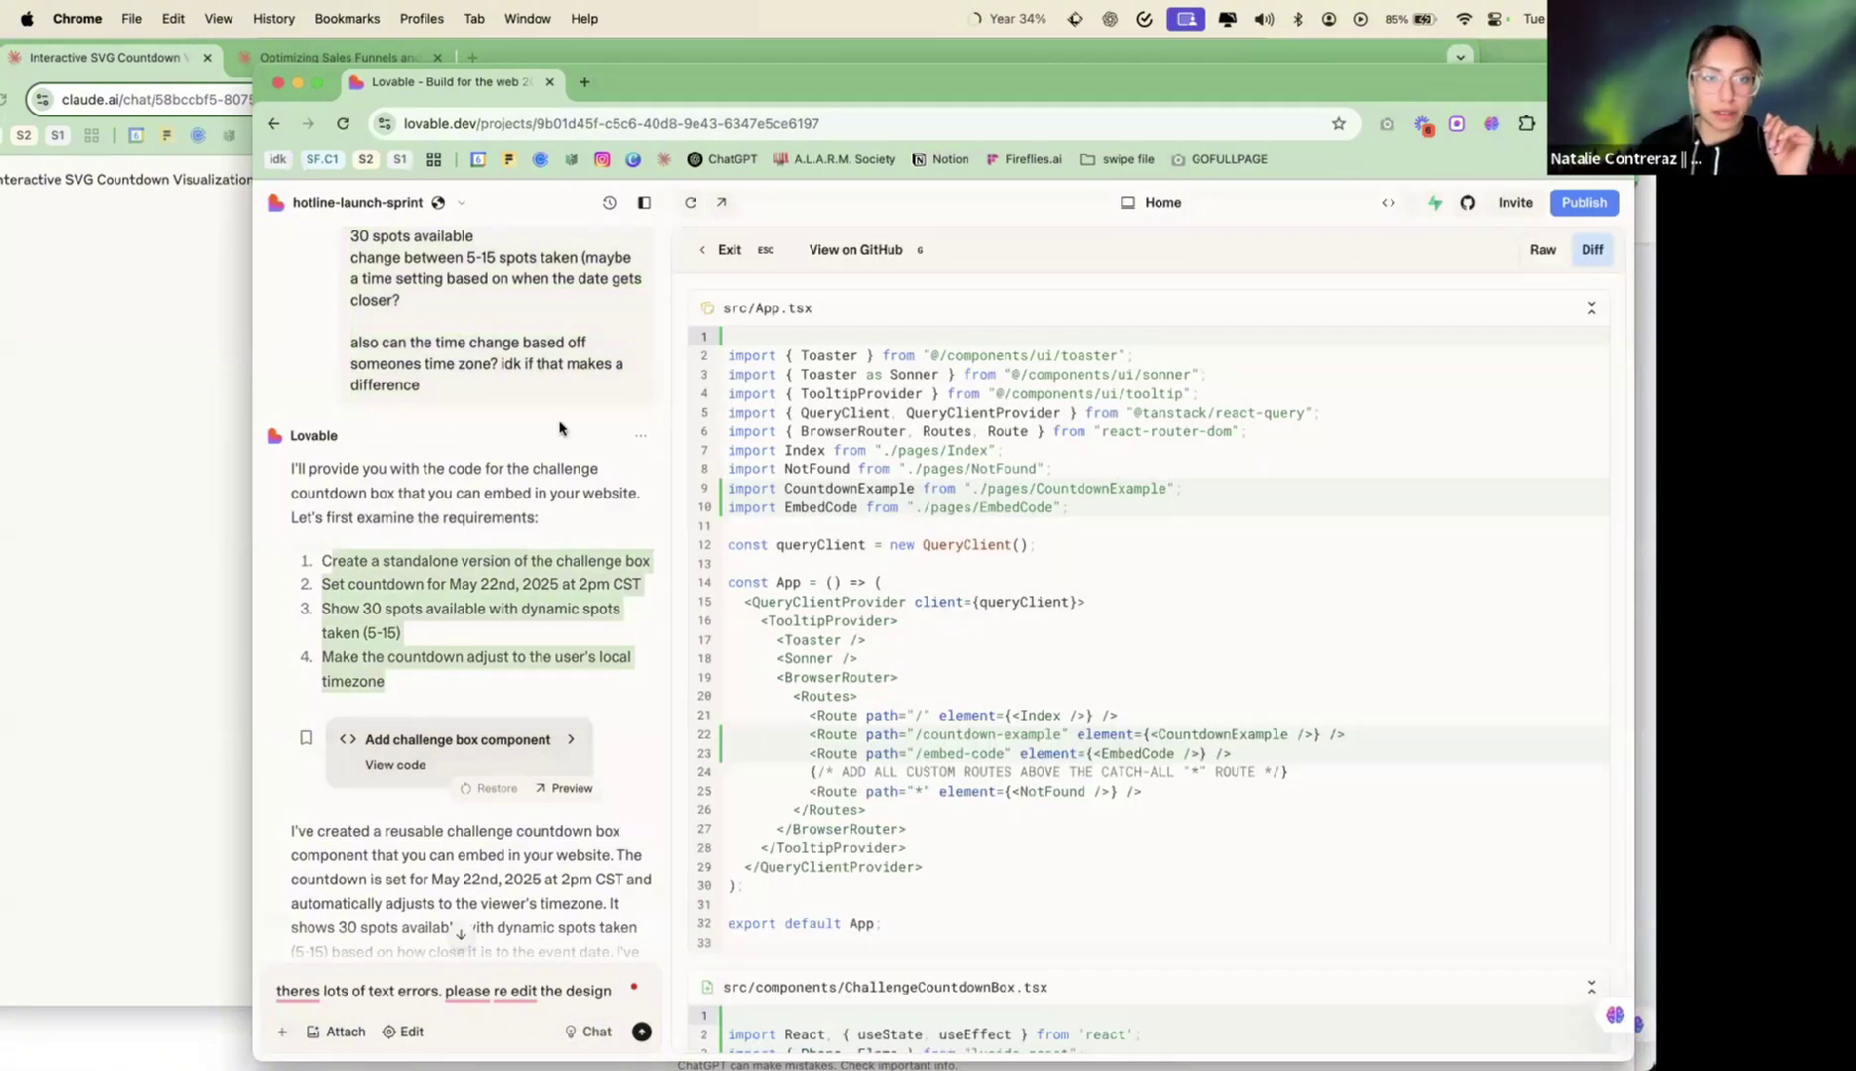
scroll(559, 429, "up", 10)
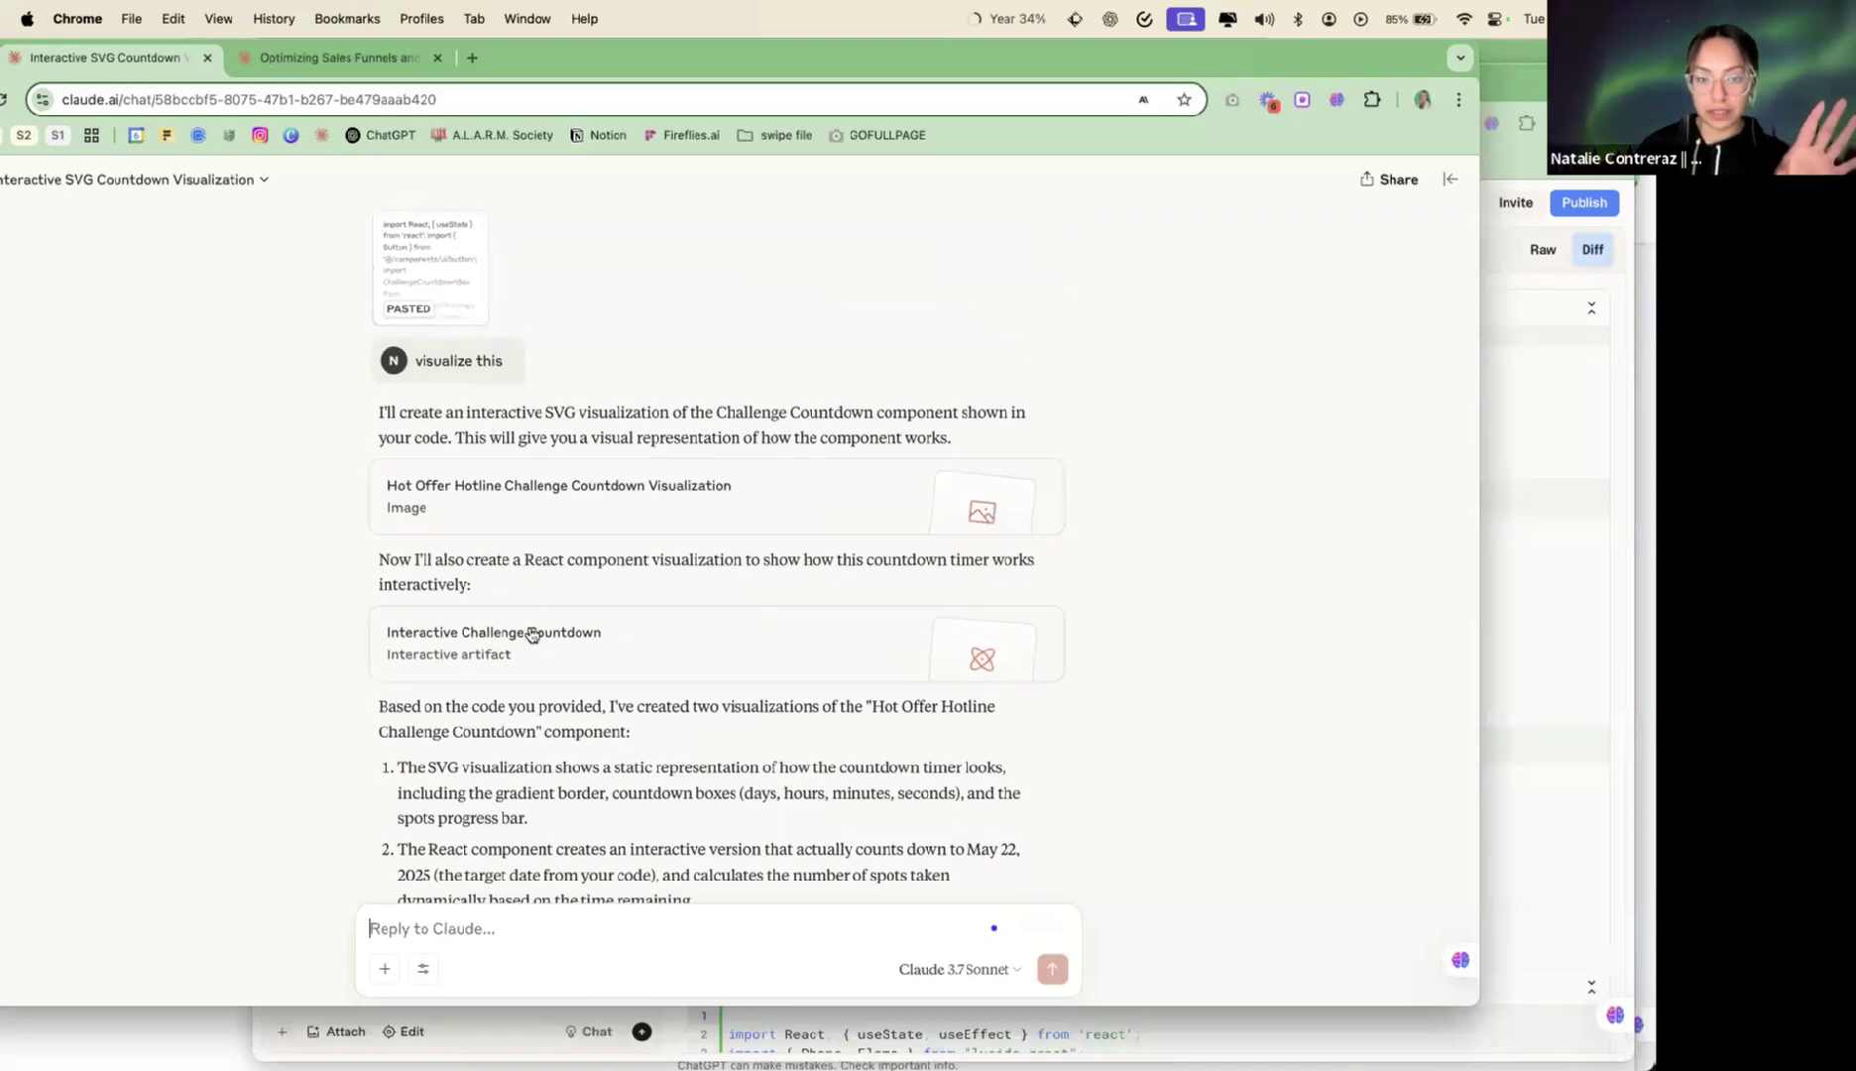
left_click(714, 644)
left_click_drag(1328, 61, 843, 97)
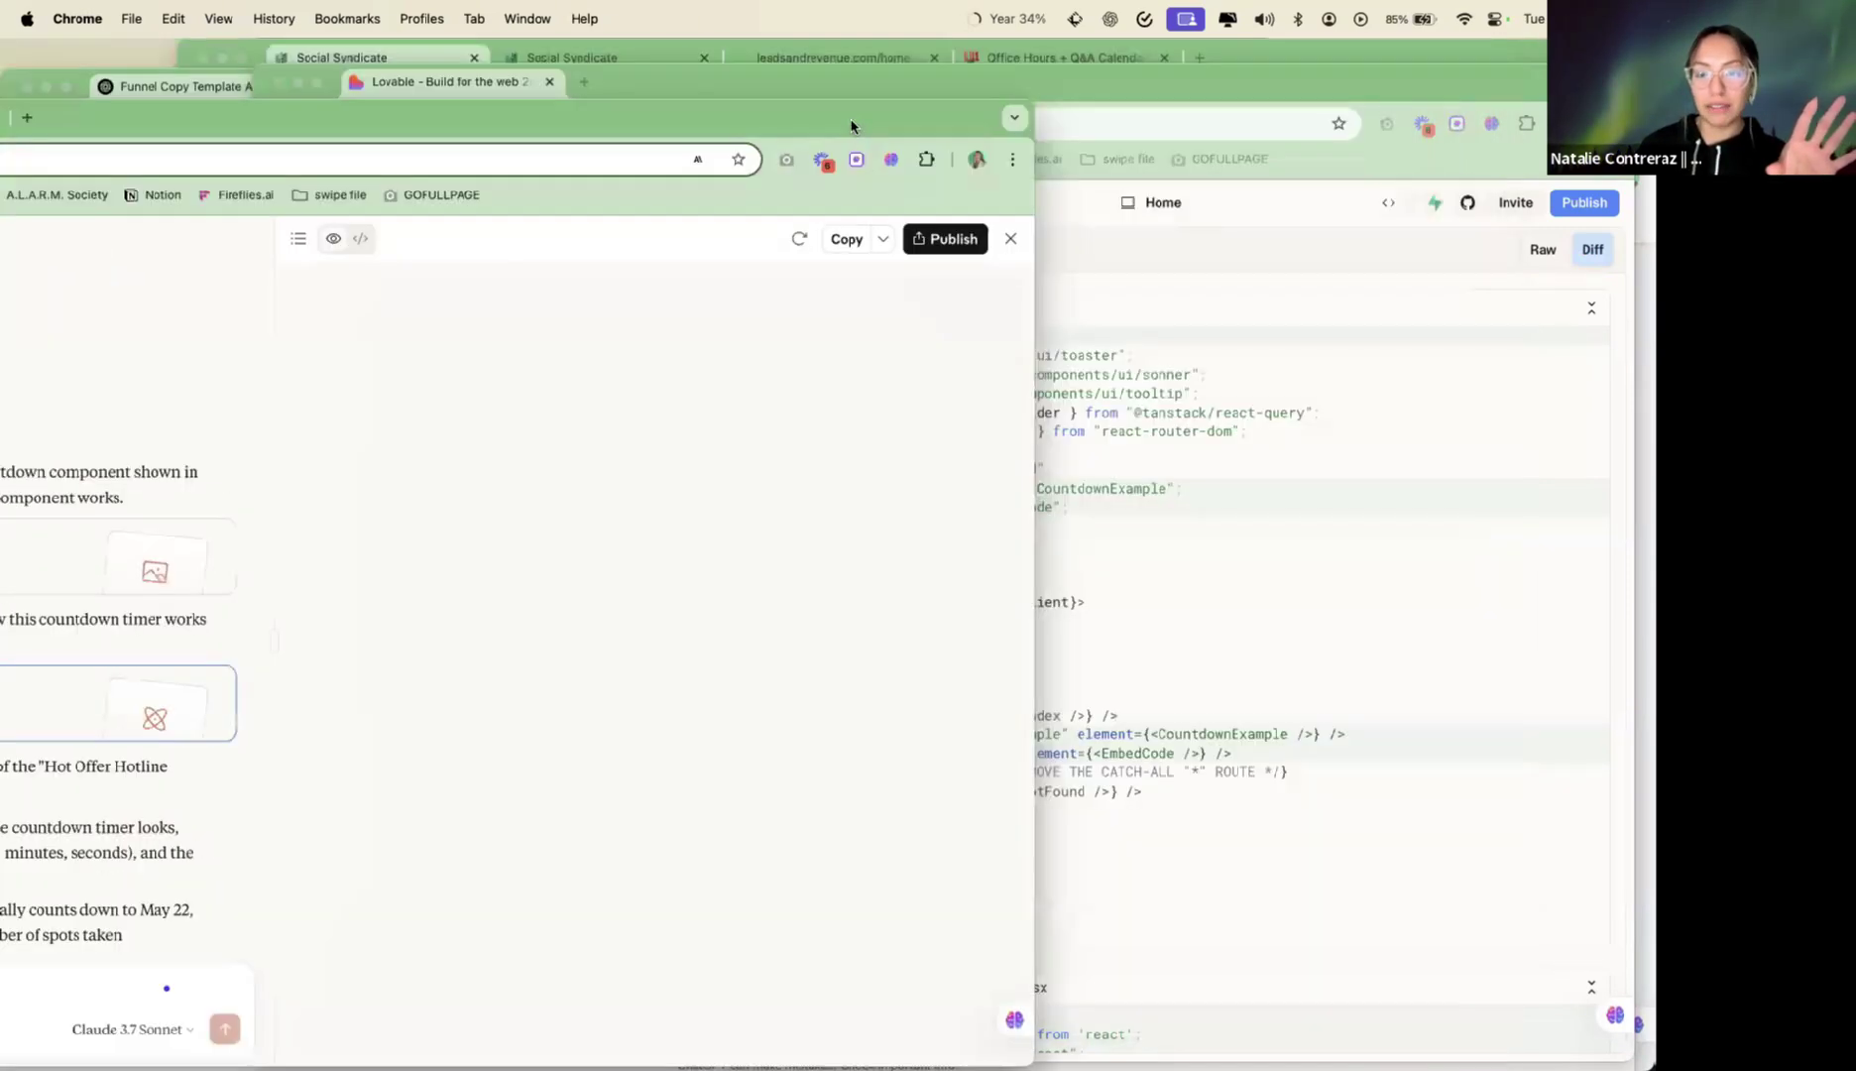
Exit Lovable's code view to its hero preview, and bring Claude's countdown artifact forward beside it for comparison
left_click(1175, 223)
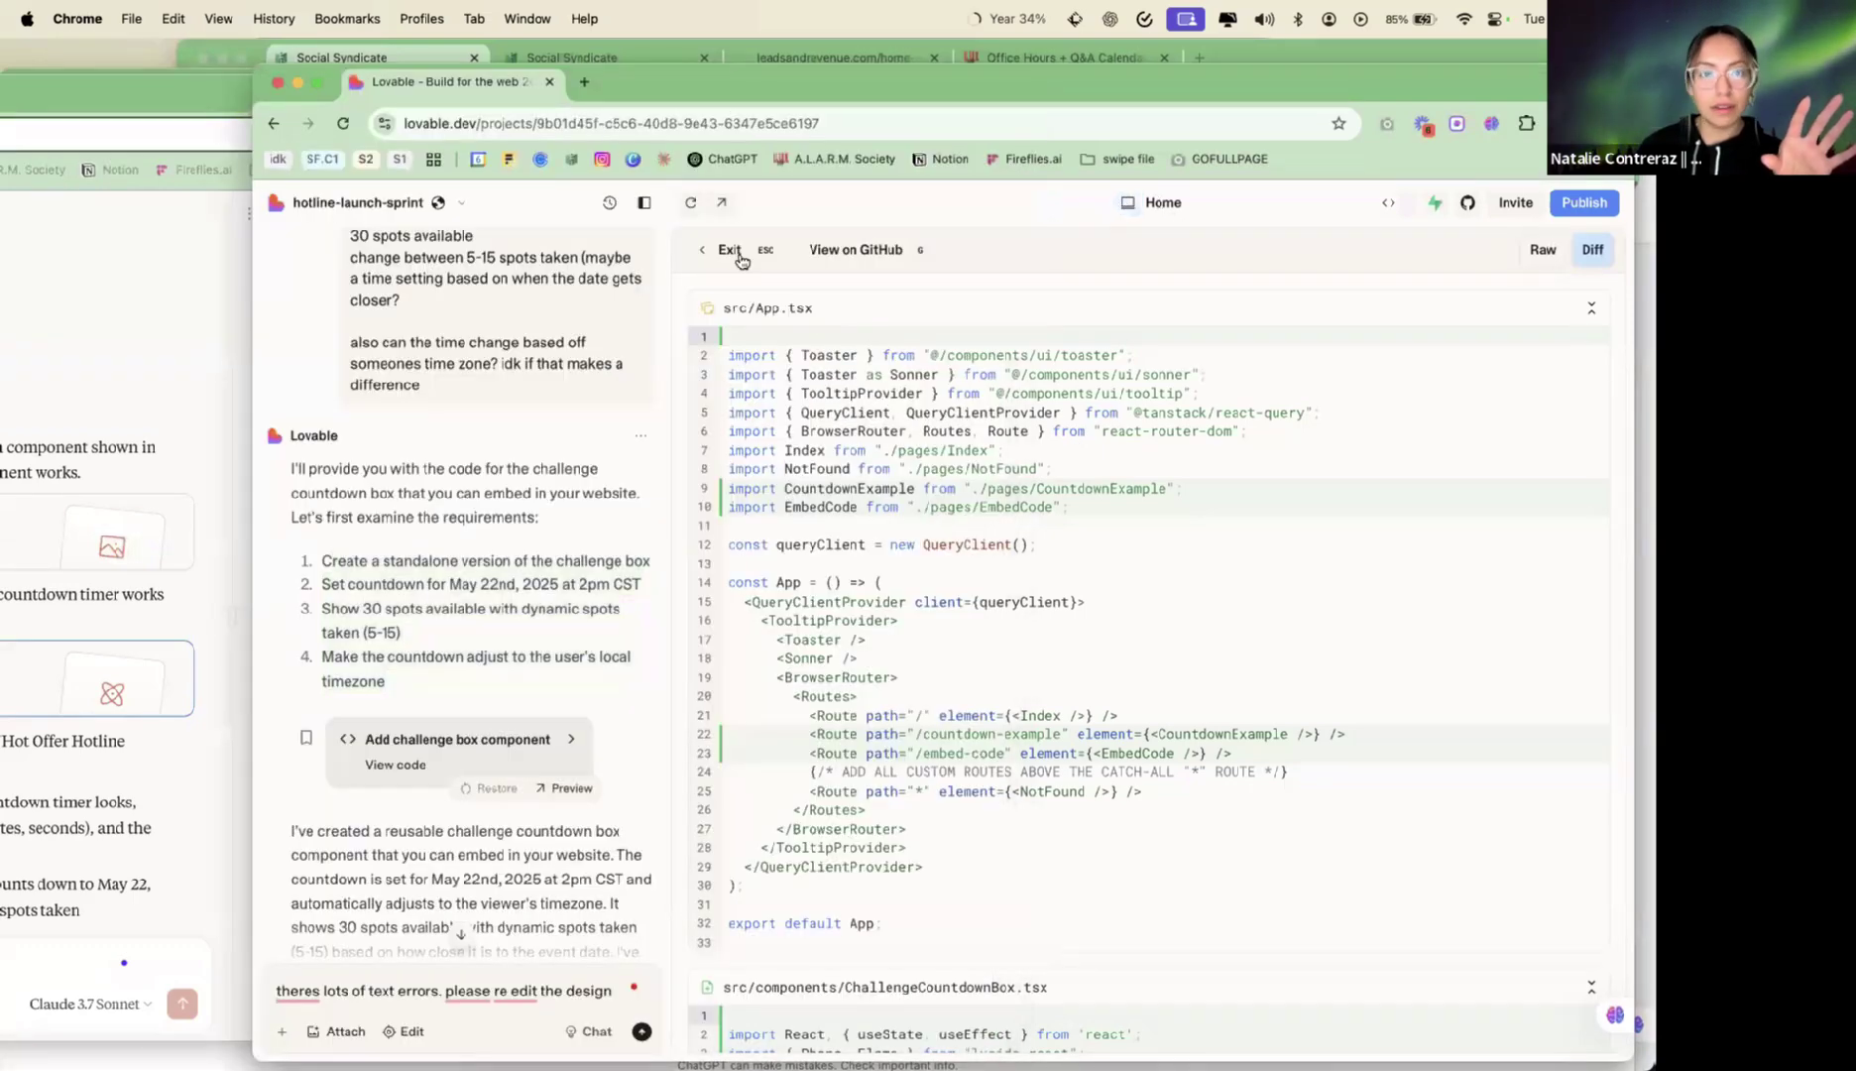
left_click(723, 254)
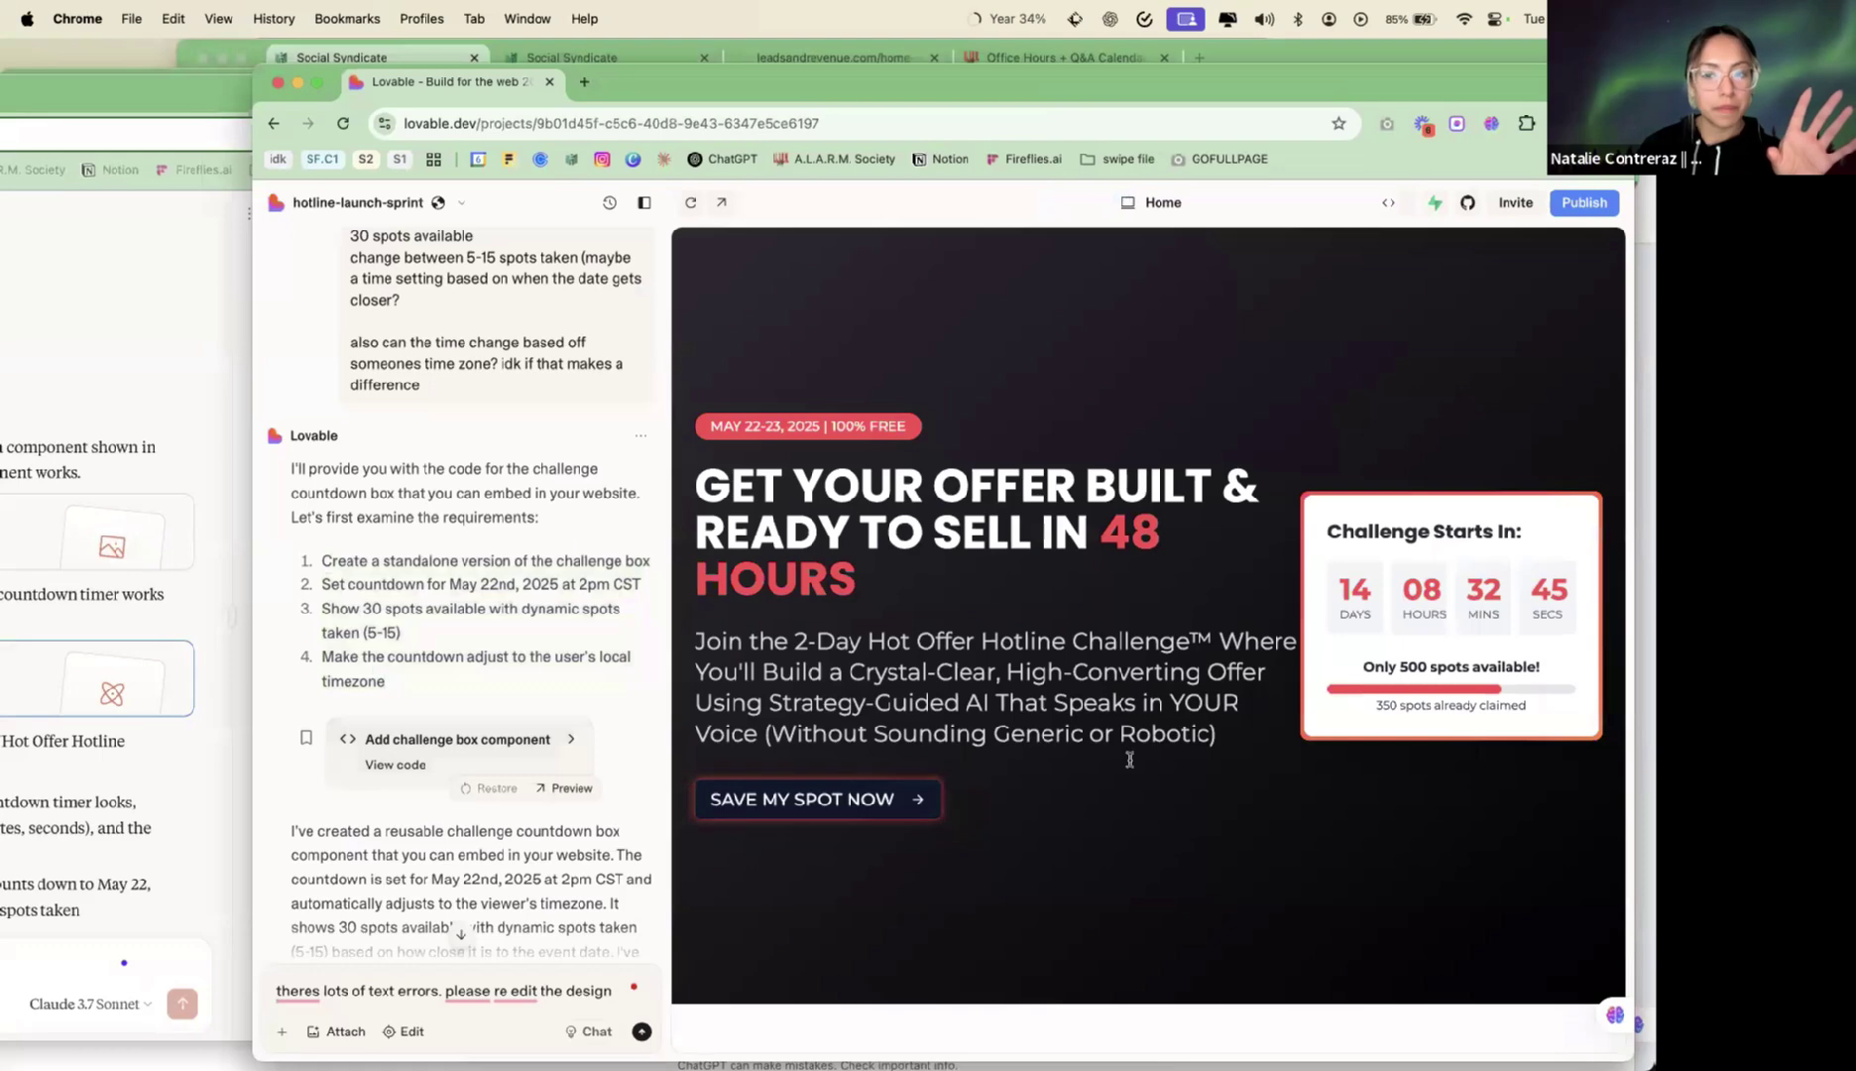
left_click(210, 461)
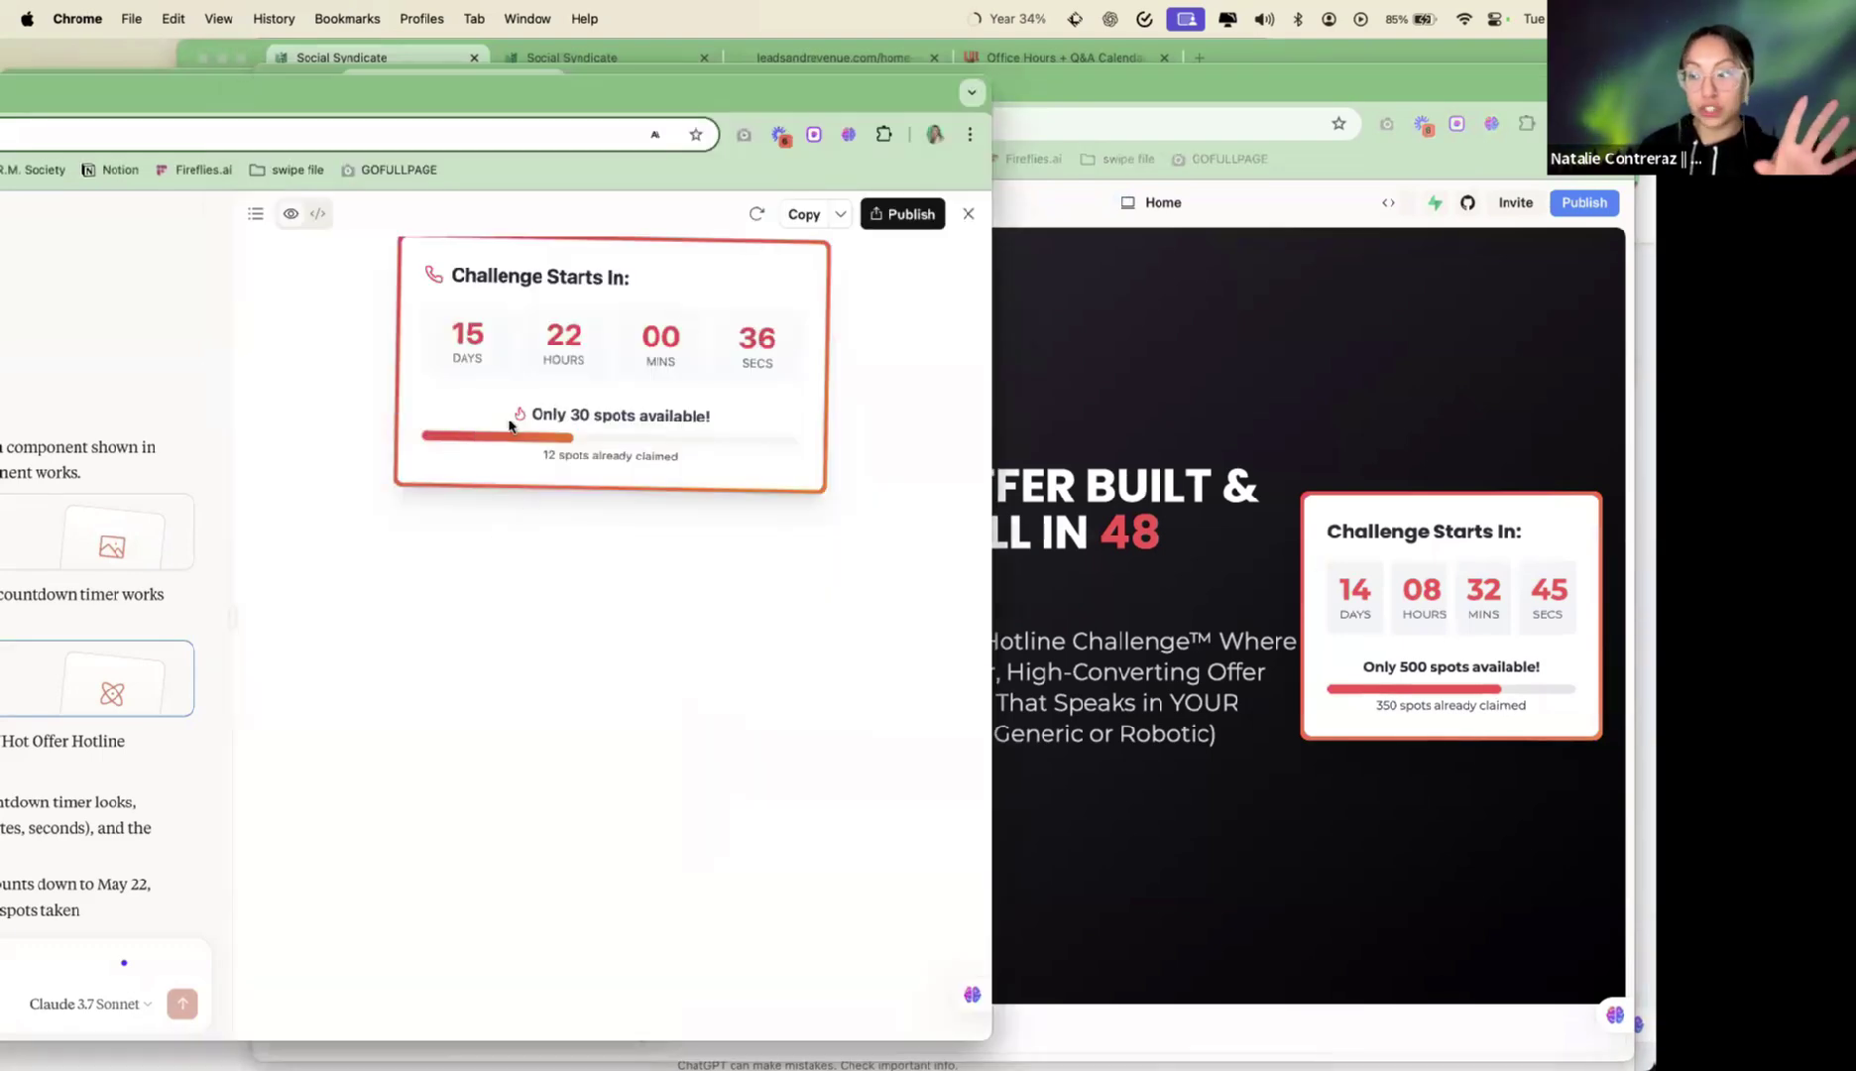
Bring the Claude window fully into view, open the Mobile-Friendly Challenge Countdown Code artifact, and examine the request for sizing, mobile compatibility, font and title
left_click_drag(569, 105, 1198, 93)
scroll(532, 490, "down", 20)
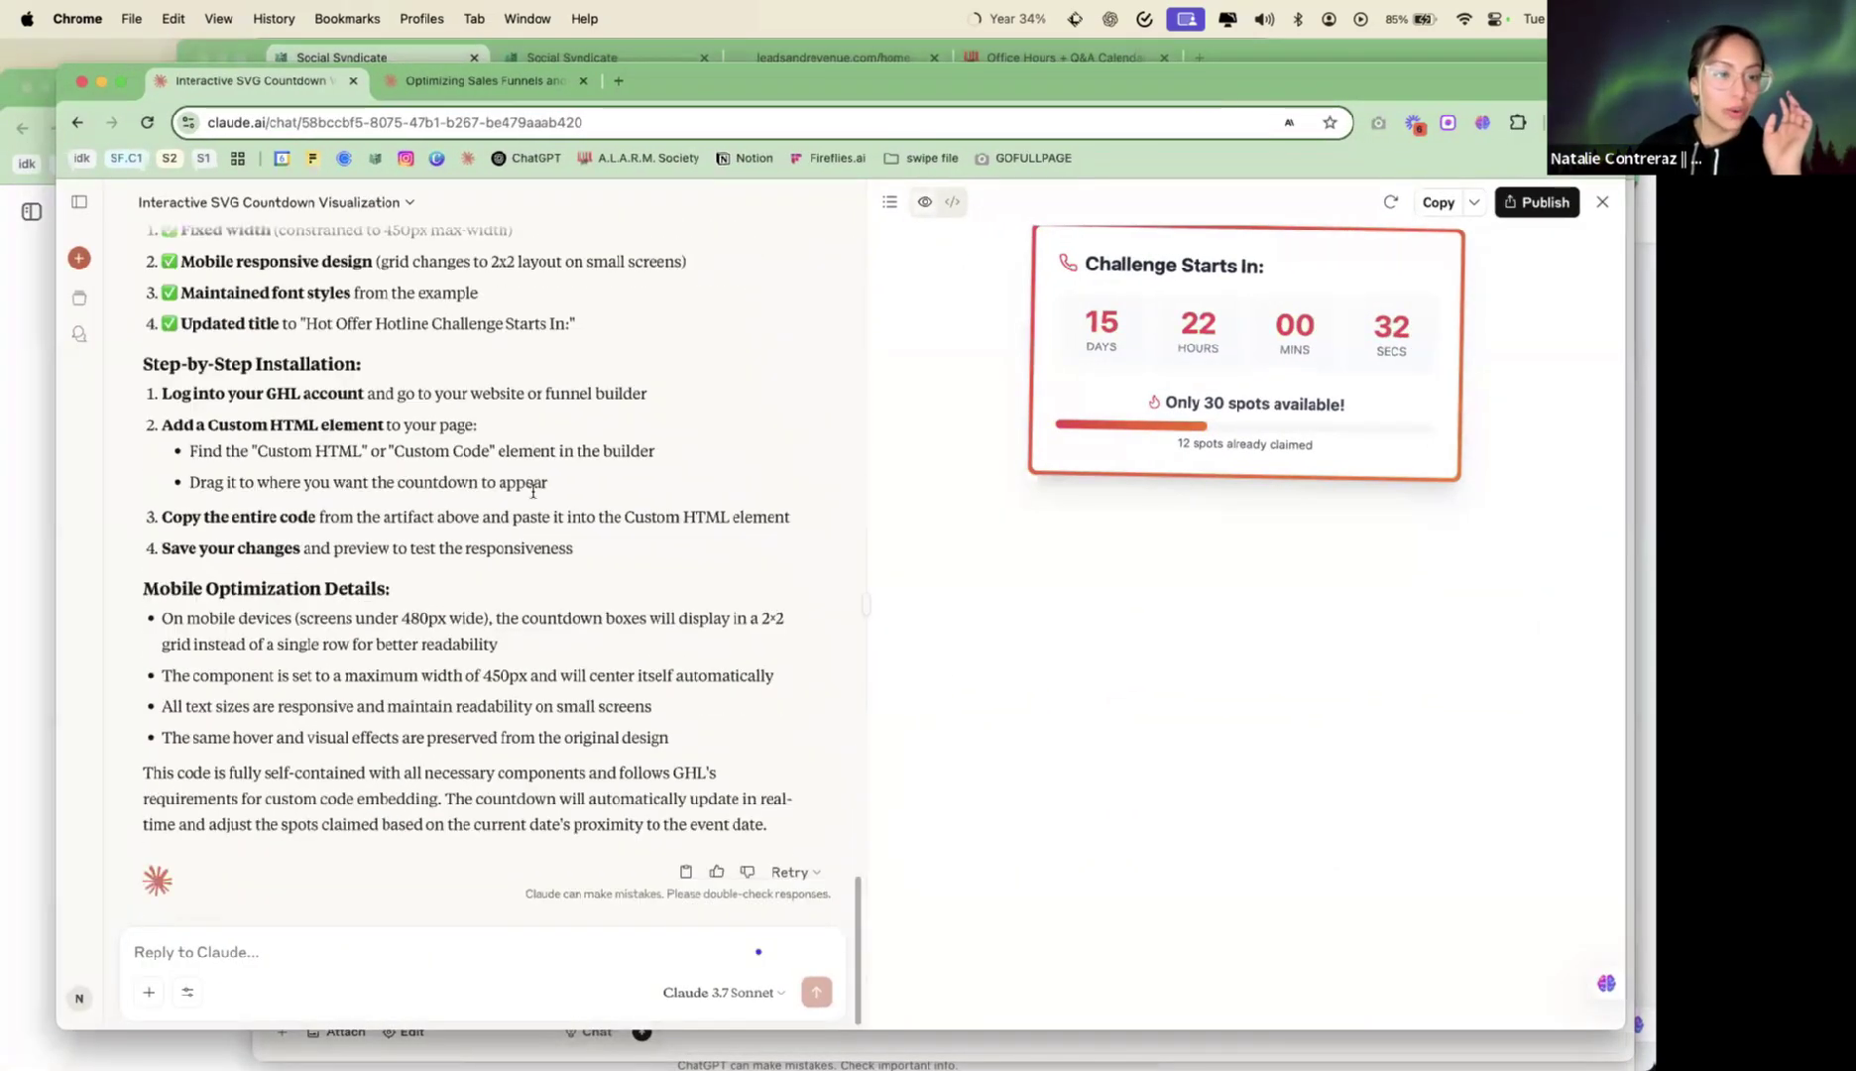
scroll(533, 491, "up", 5)
left_click(485, 555)
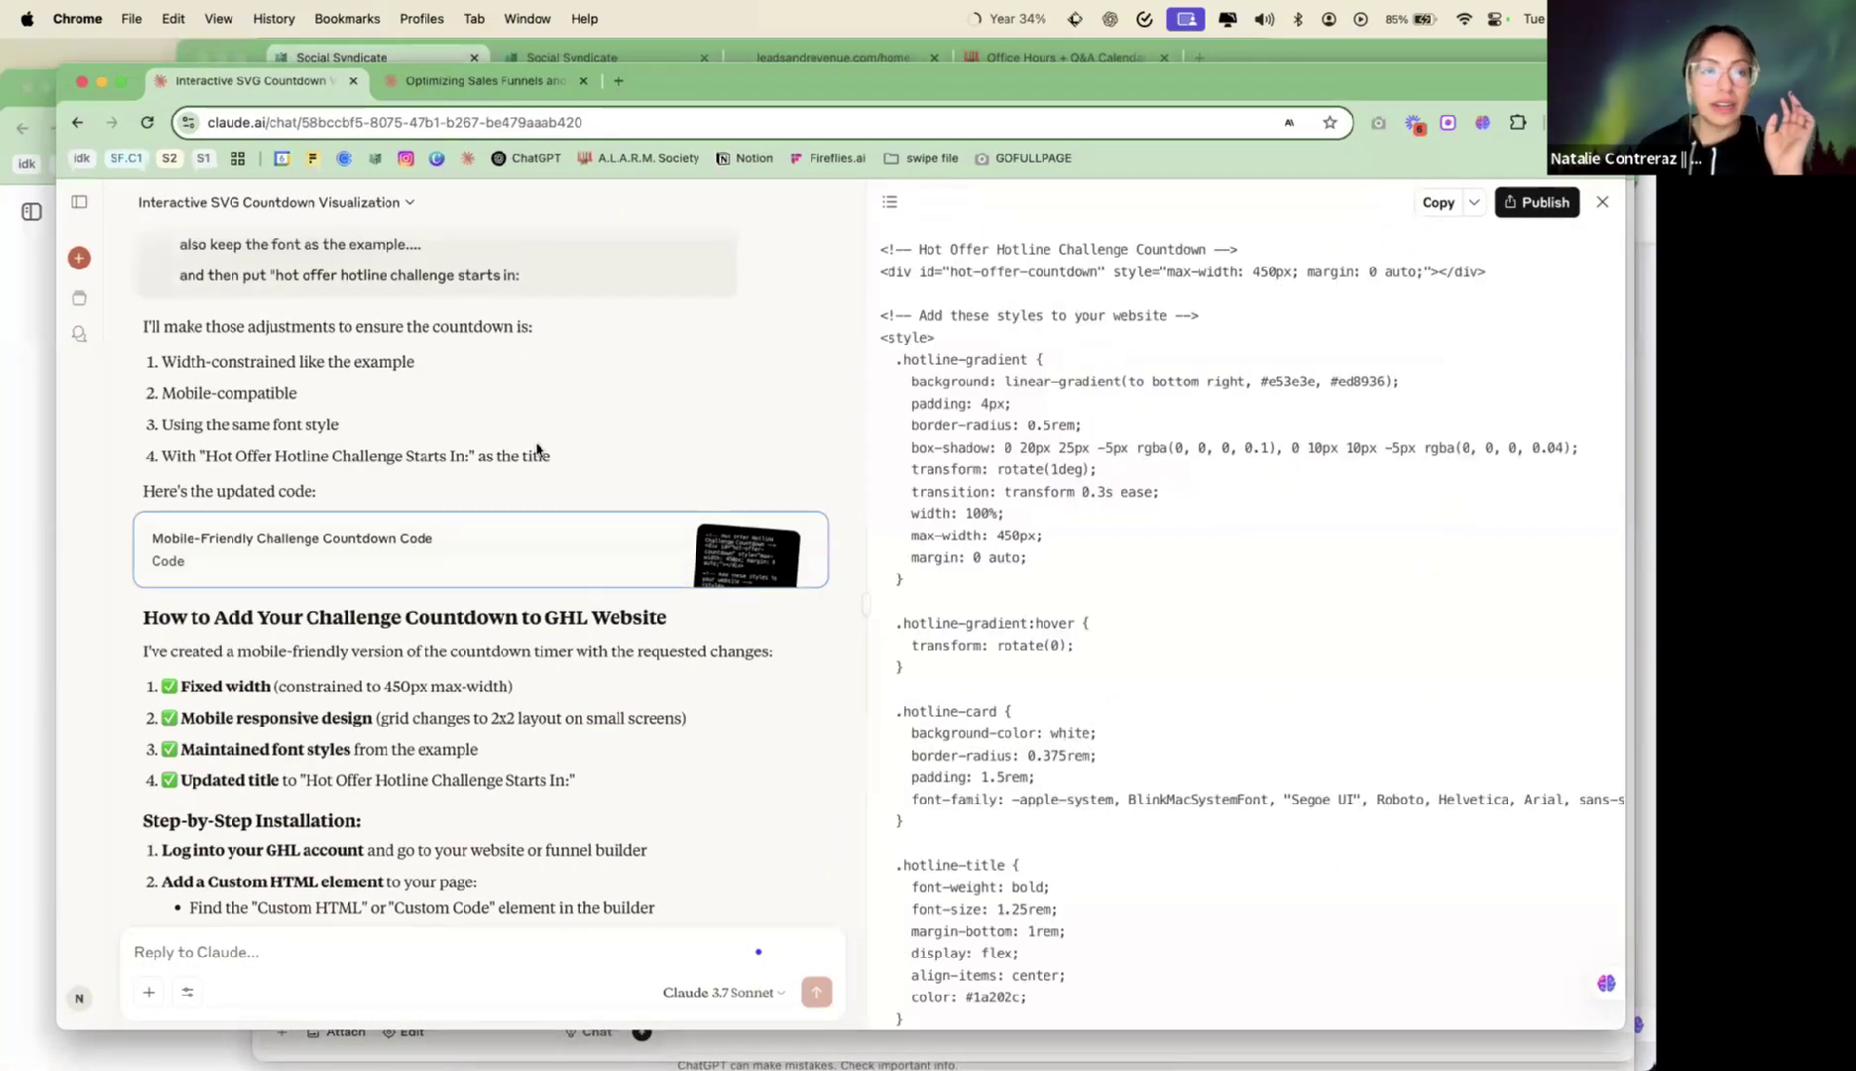
scroll(536, 450, "up", 1)
scroll(537, 450, "up", 1)
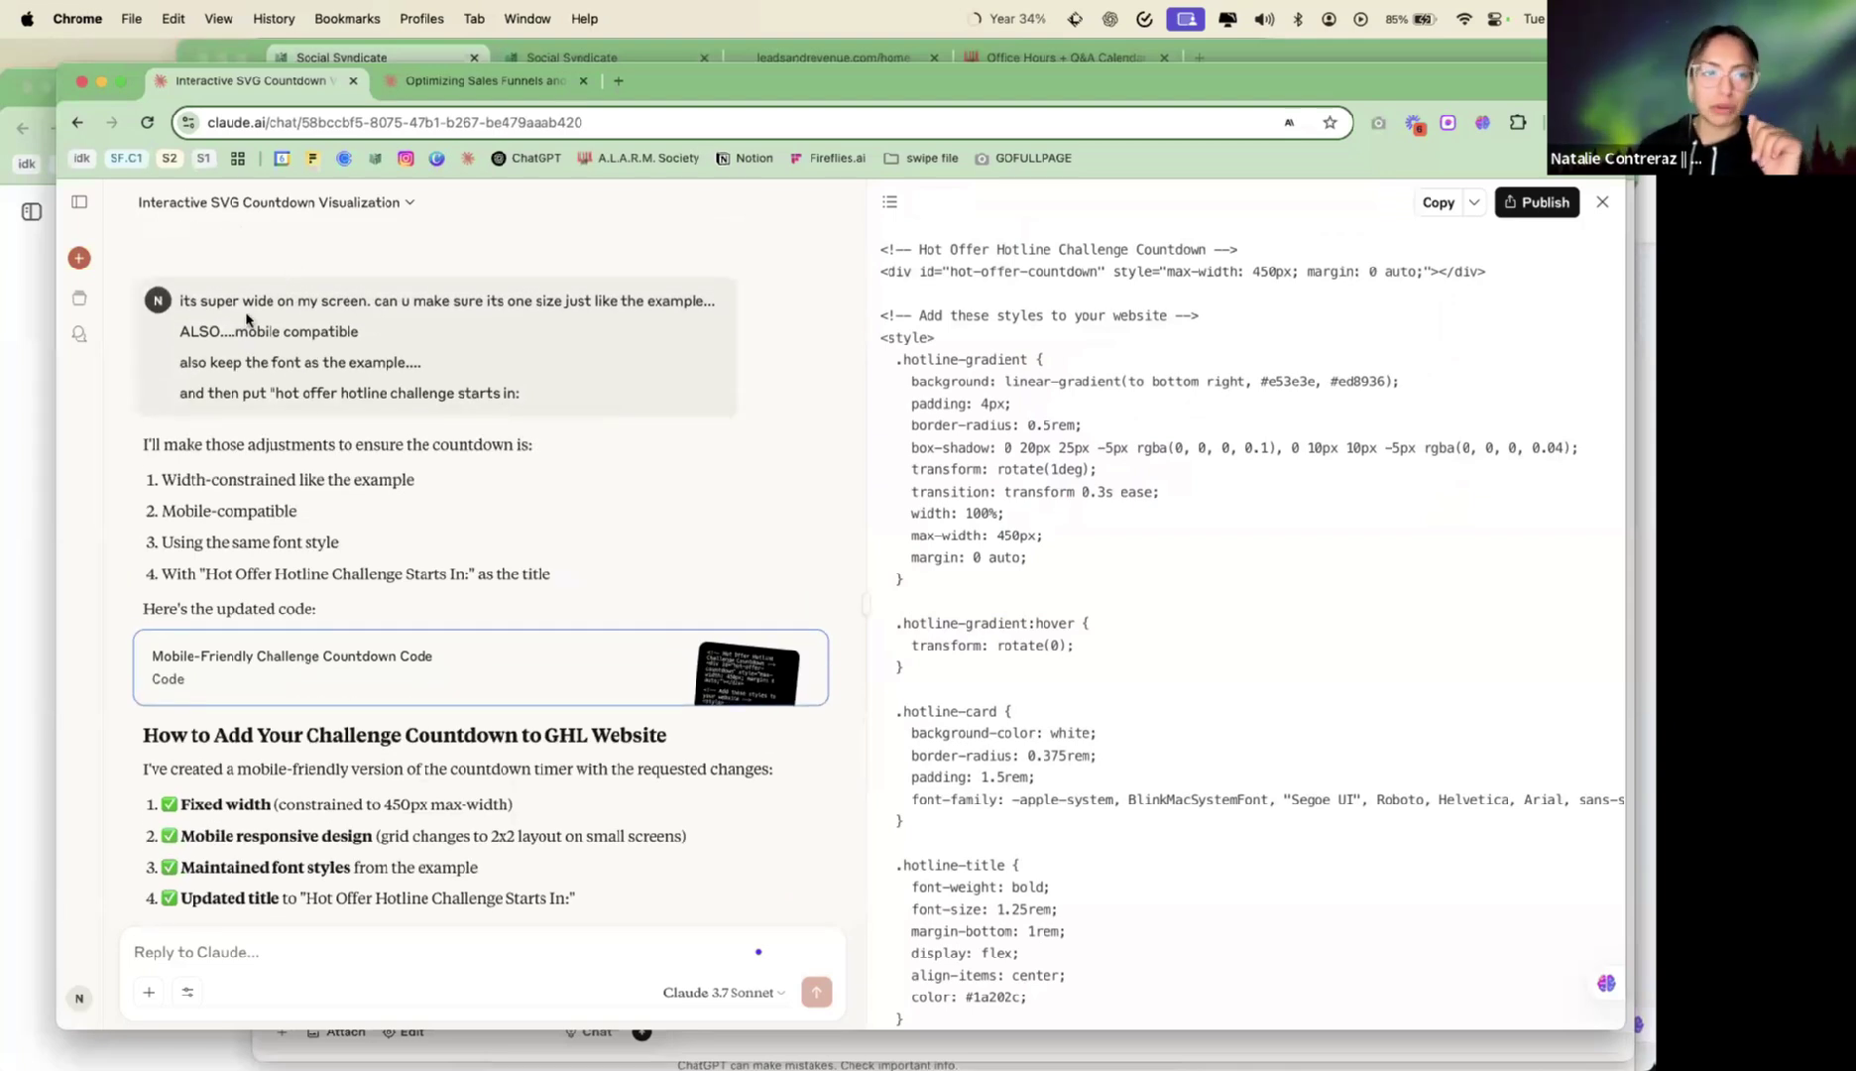
left_click_drag(238, 332, 633, 323)
left_click(631, 323)
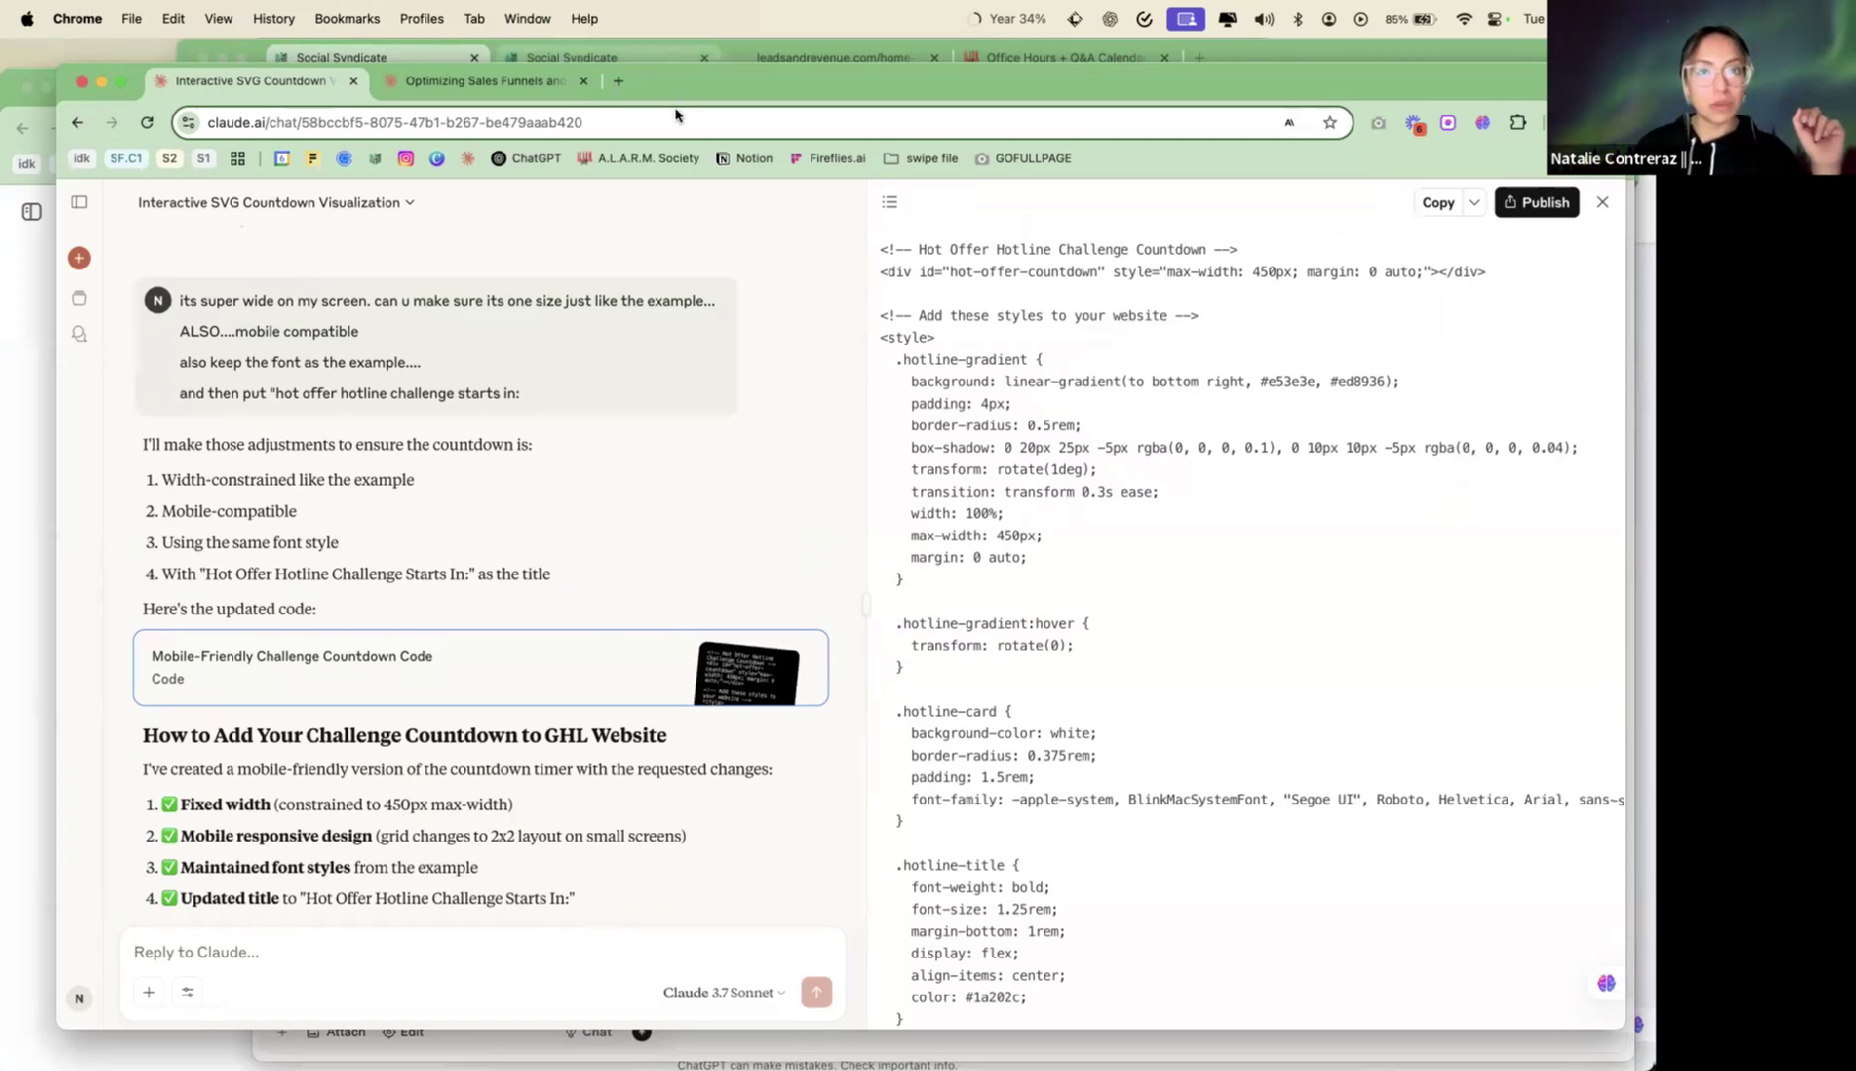
Switch to the leadsandrevenue.com home page, examine the embedded Hot Offer Hotline Challenge countdown, and return to the Claude countdown chat
left_click_drag(682, 87, 680, 110)
left_click(809, 58)
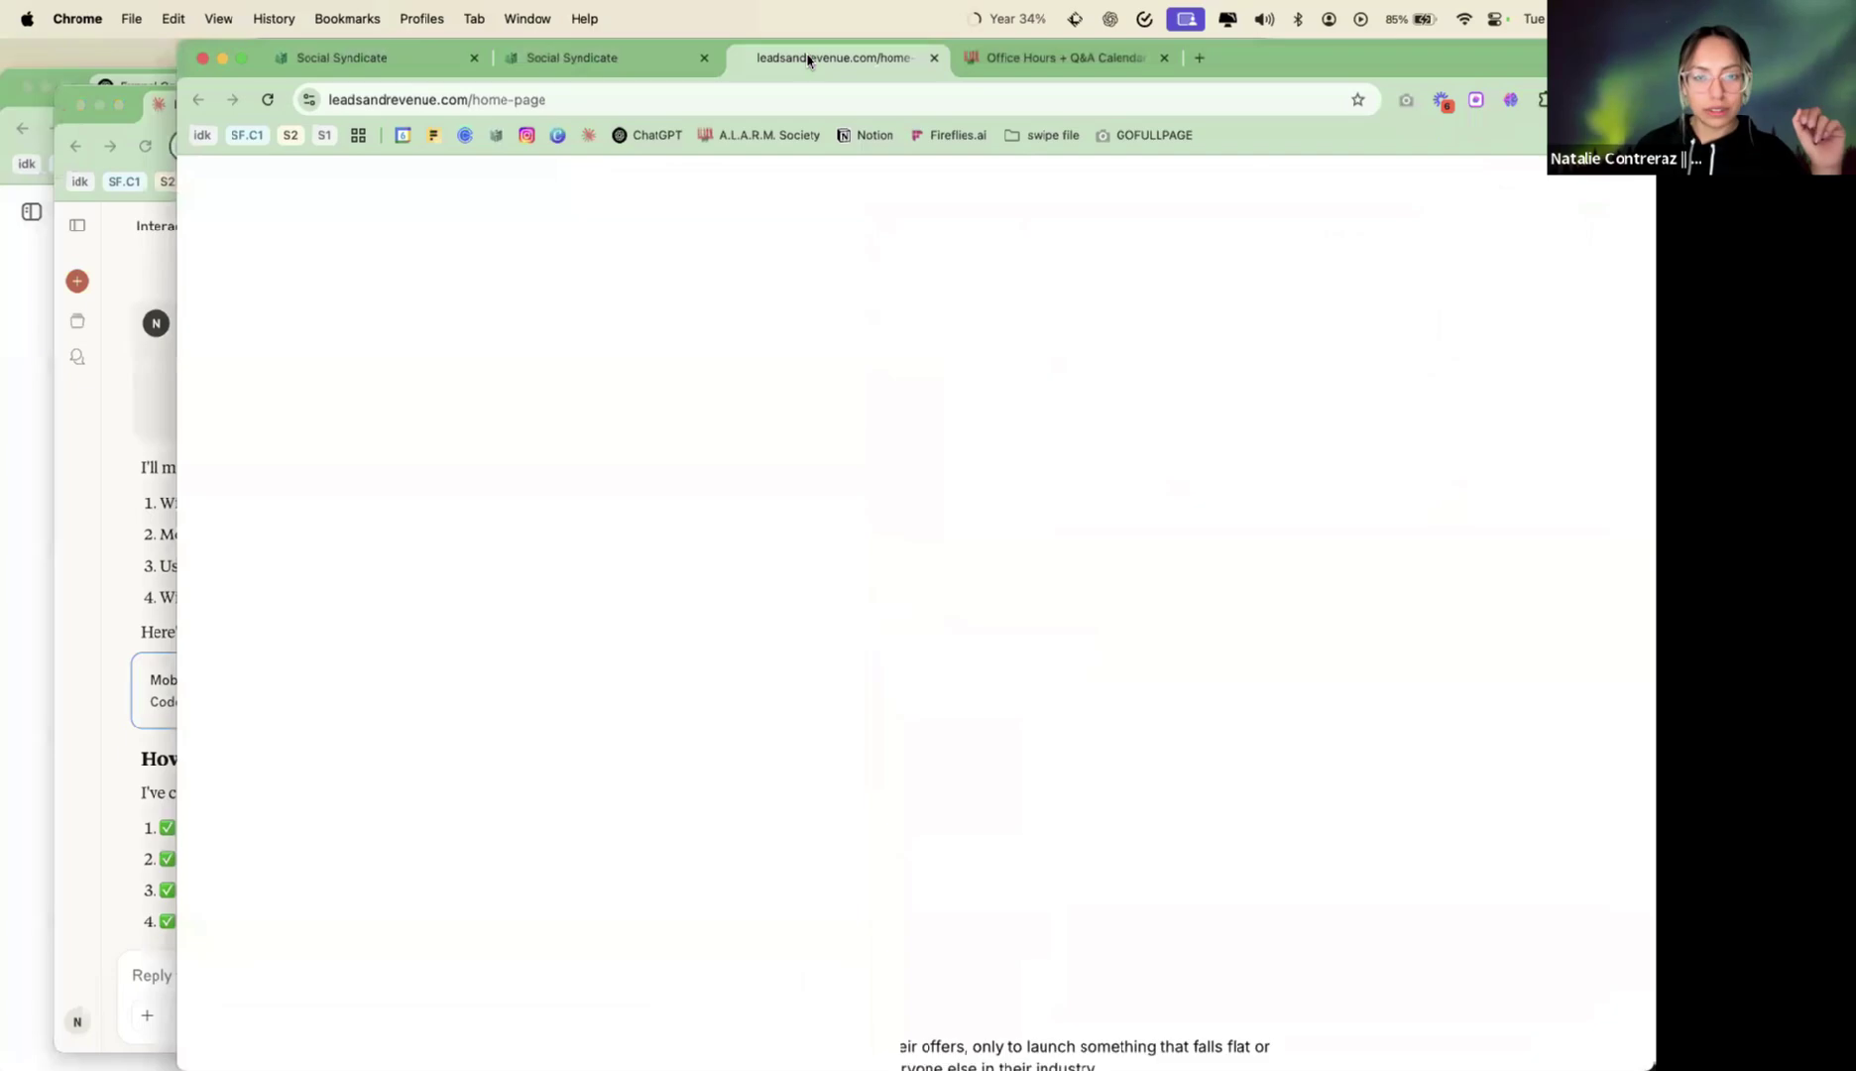
scroll(1094, 501, "up", 5)
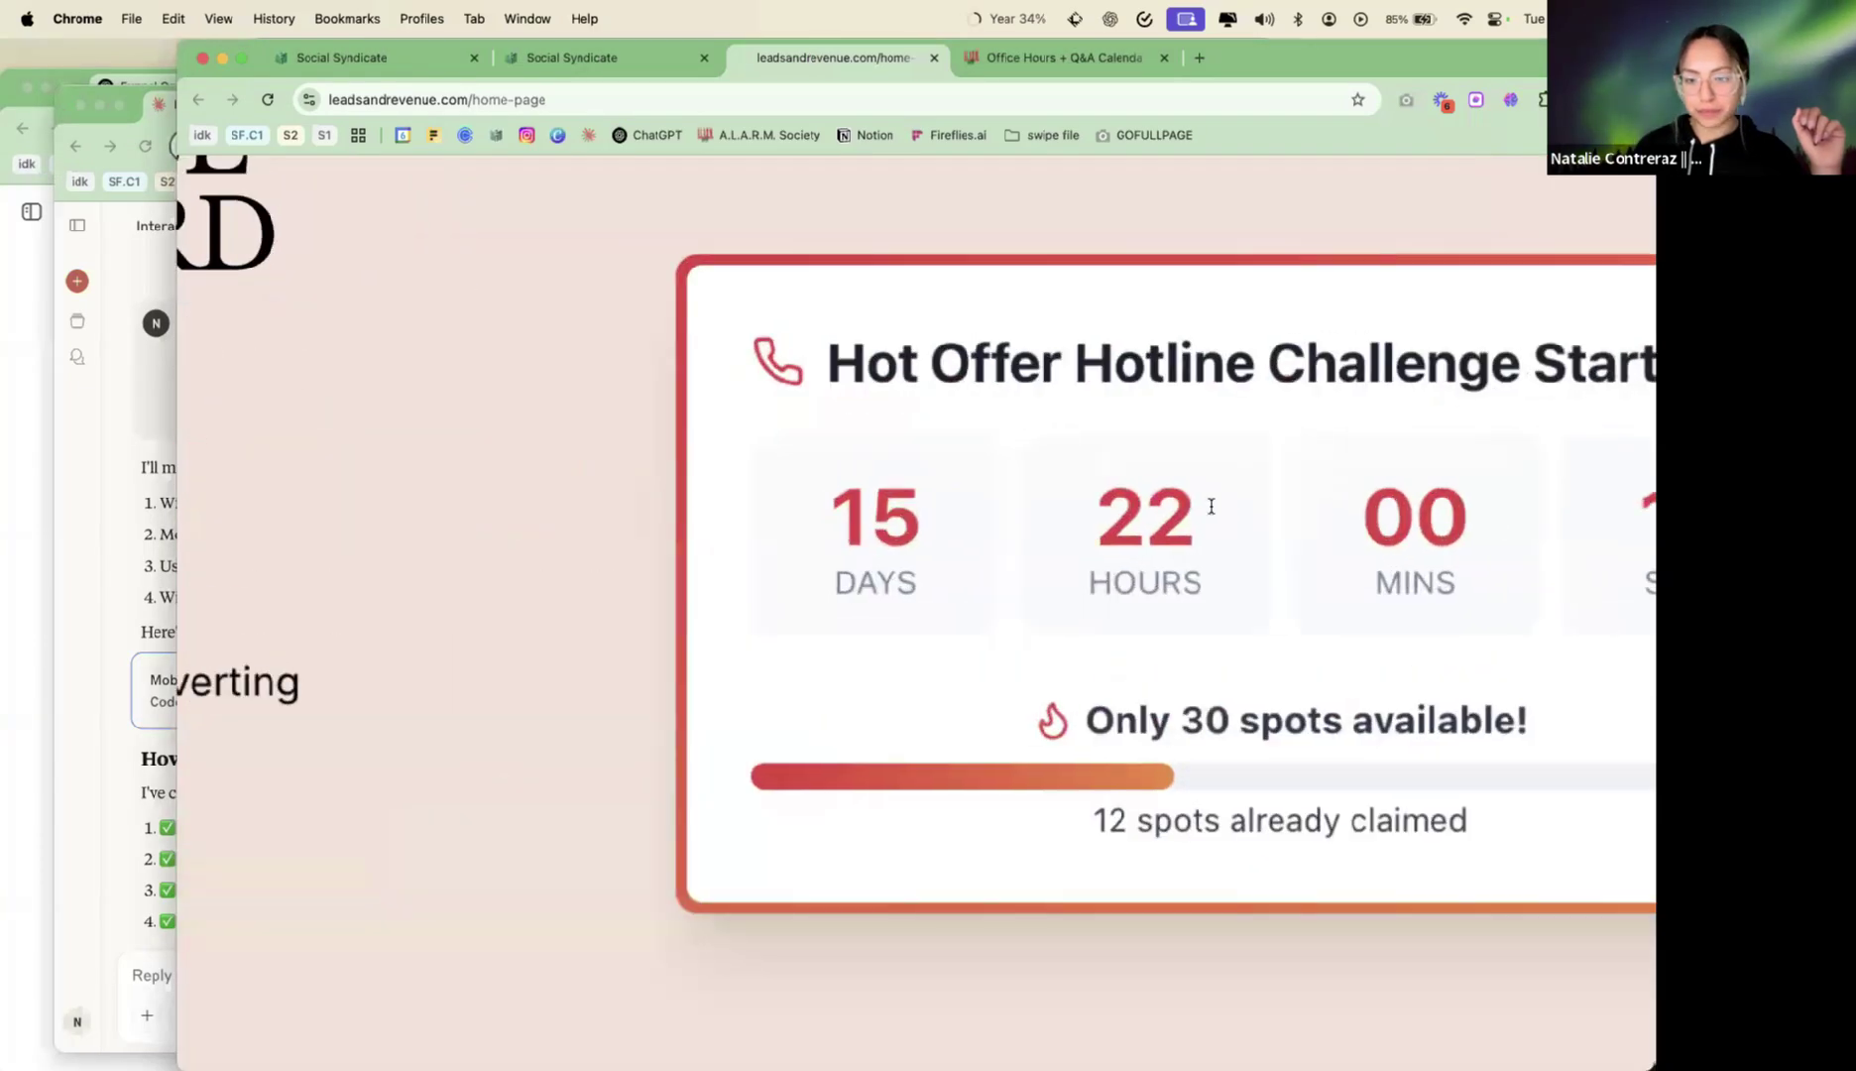
scroll(1210, 507, "right", 2)
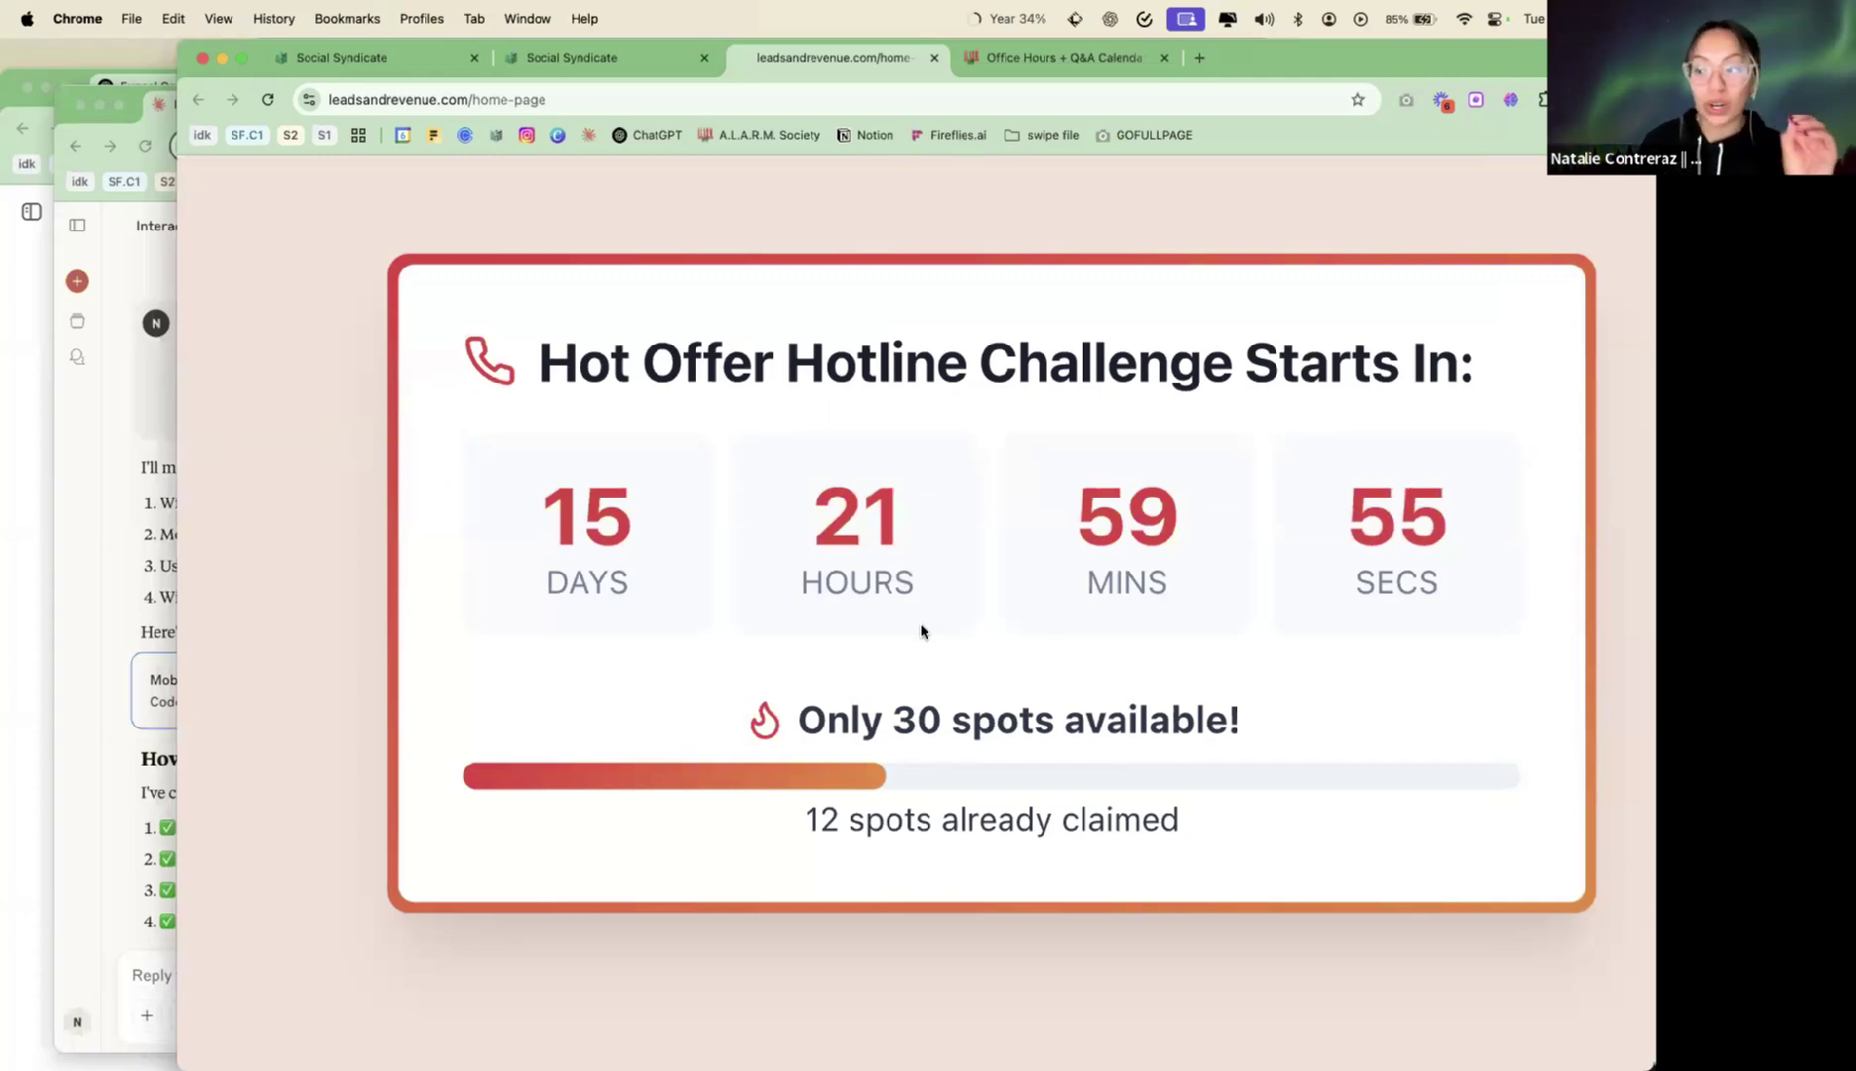
left_click(116, 601)
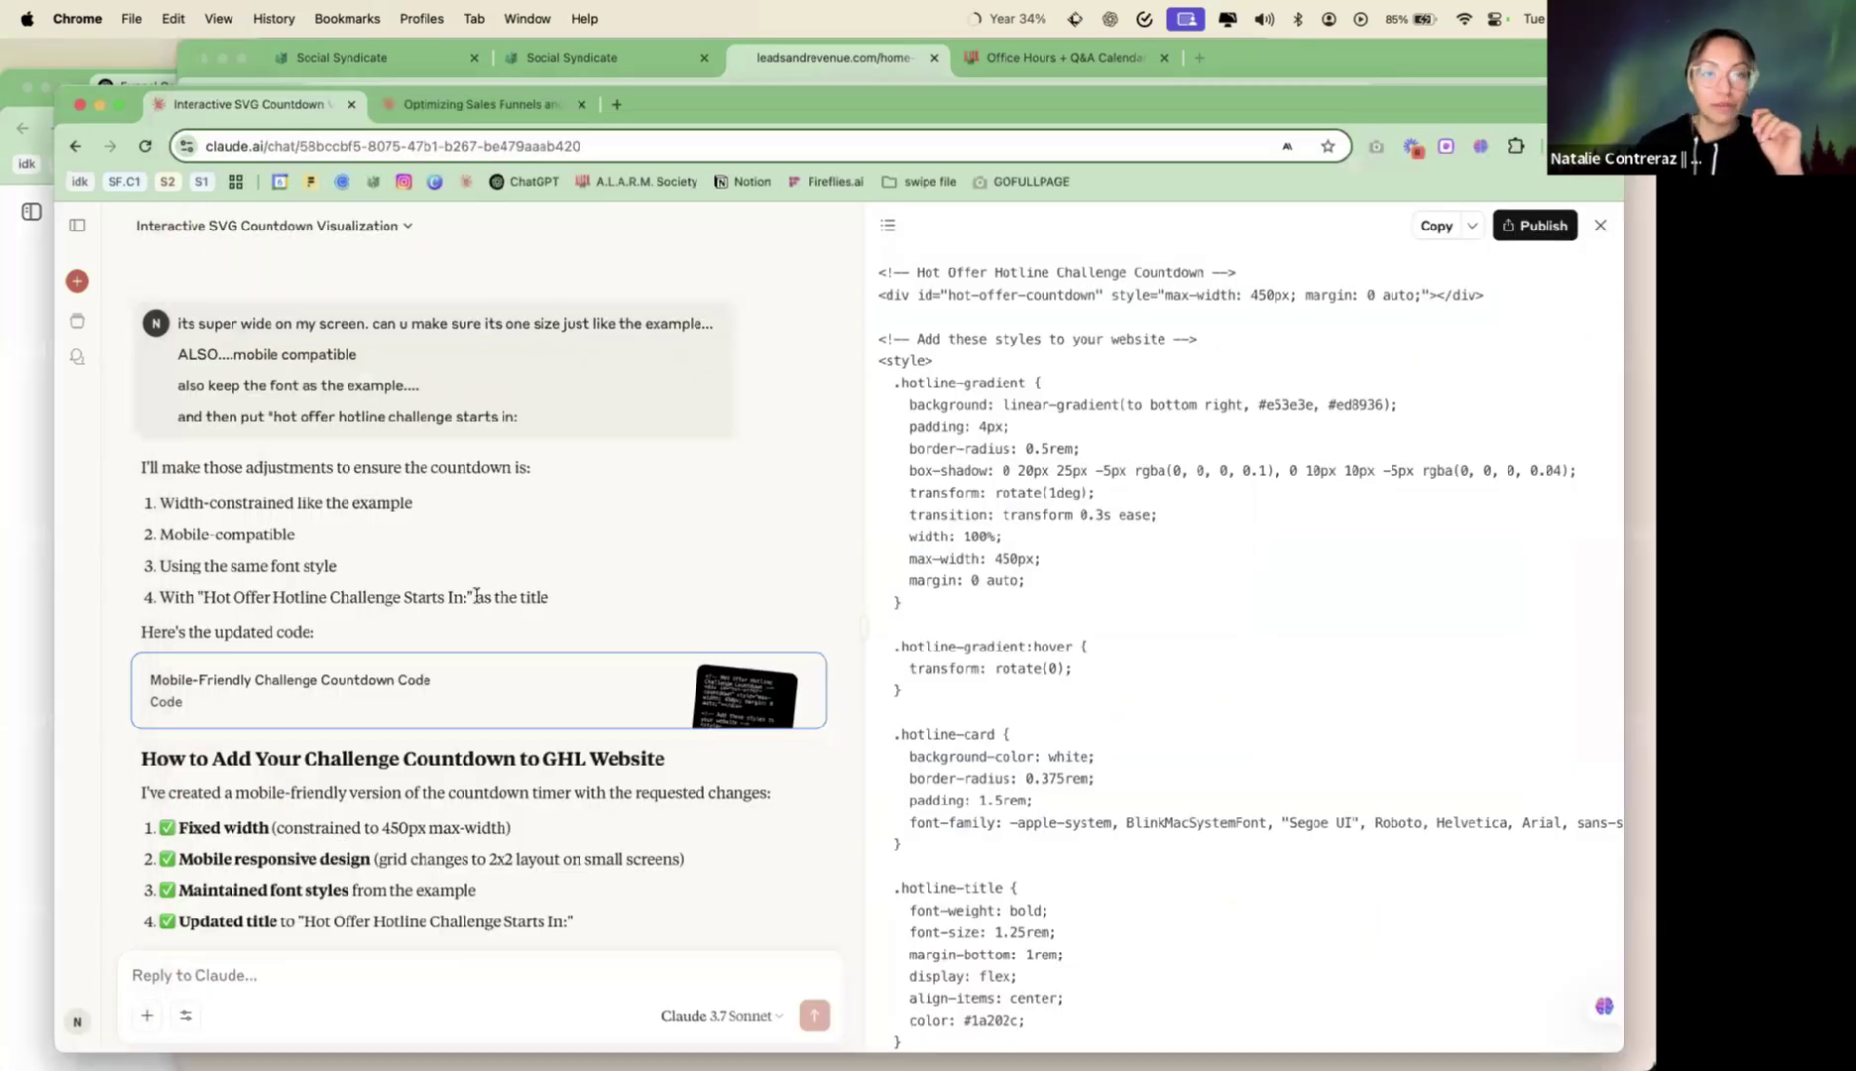